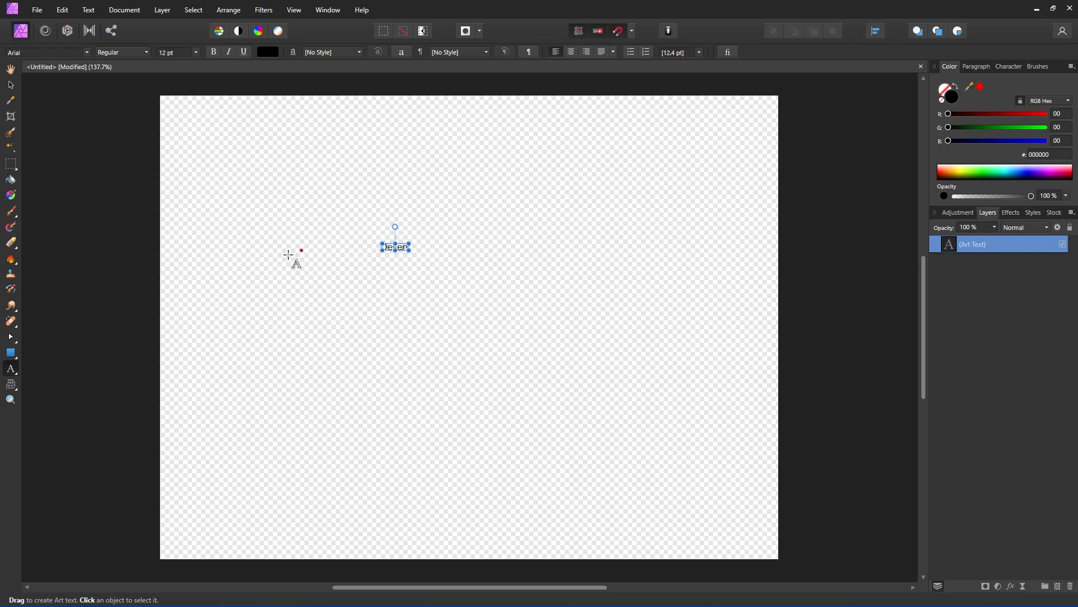
Enlarge the "Desert" text to about 97.3 pt and move it into the canvas's upper left area
click(10, 85)
drag(409, 251, 595, 302)
drag(530, 298, 417, 298)
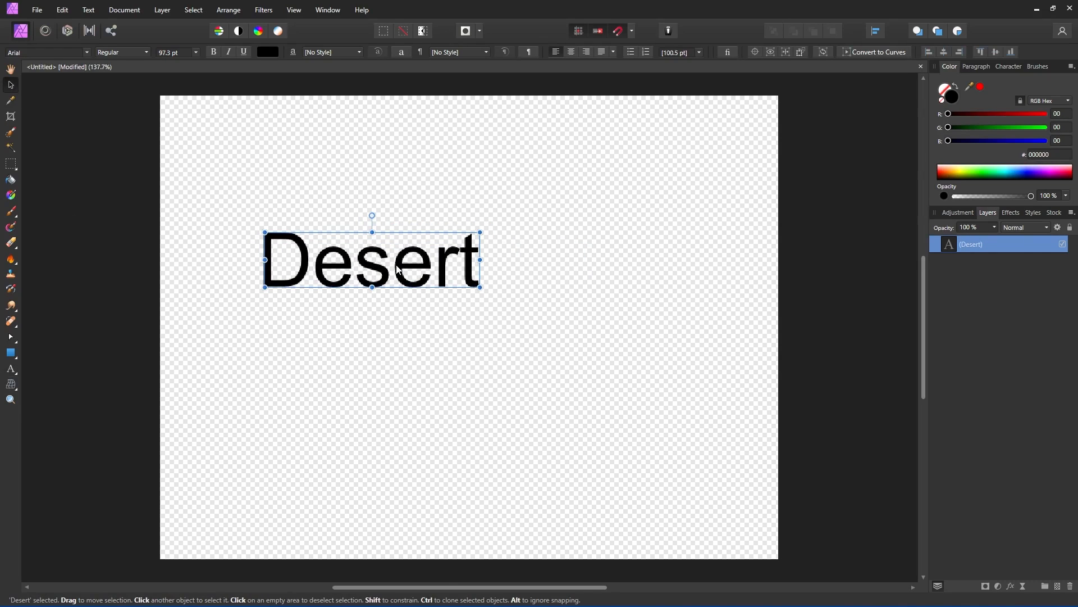
Duplicate the "Desert" text, change the copy's wording to "Adventures" and place it just below, offset to the right
right_click(1005, 256)
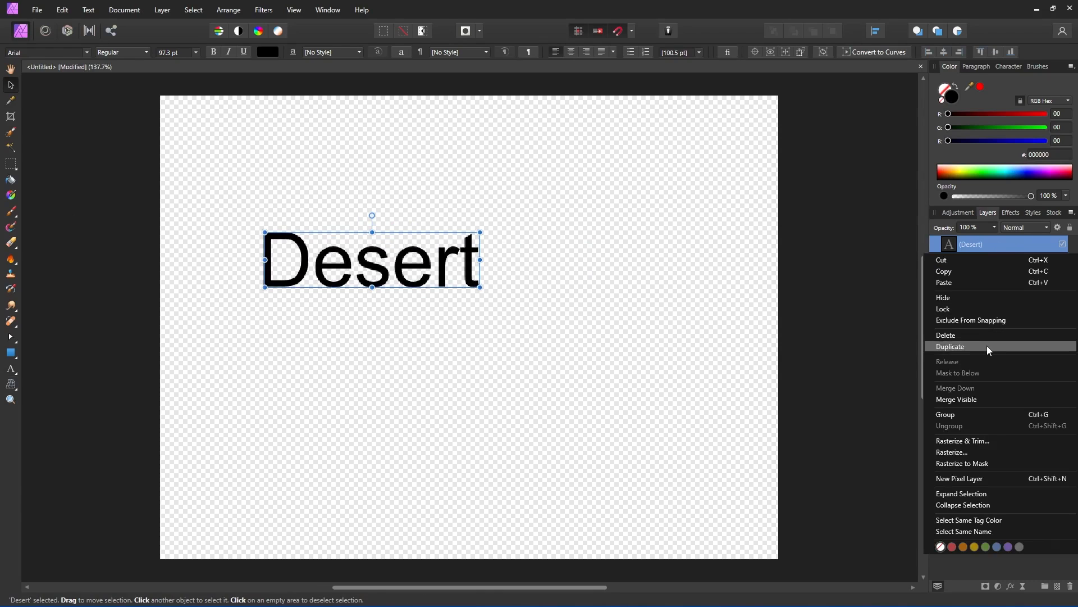
click(951, 346)
drag(408, 260, 563, 336)
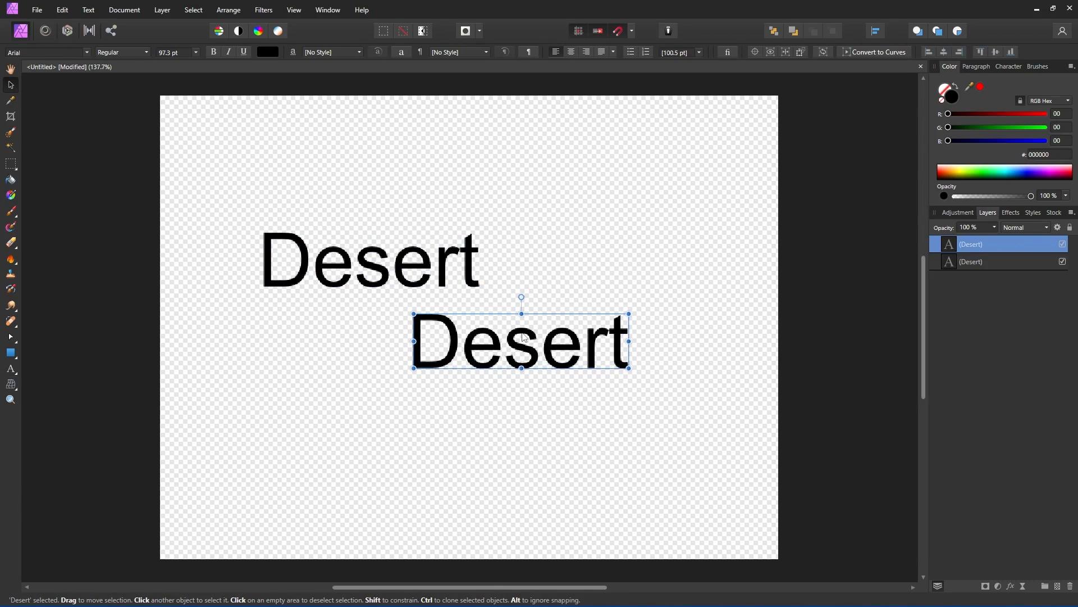
double_click(561, 337)
text(Adventures)
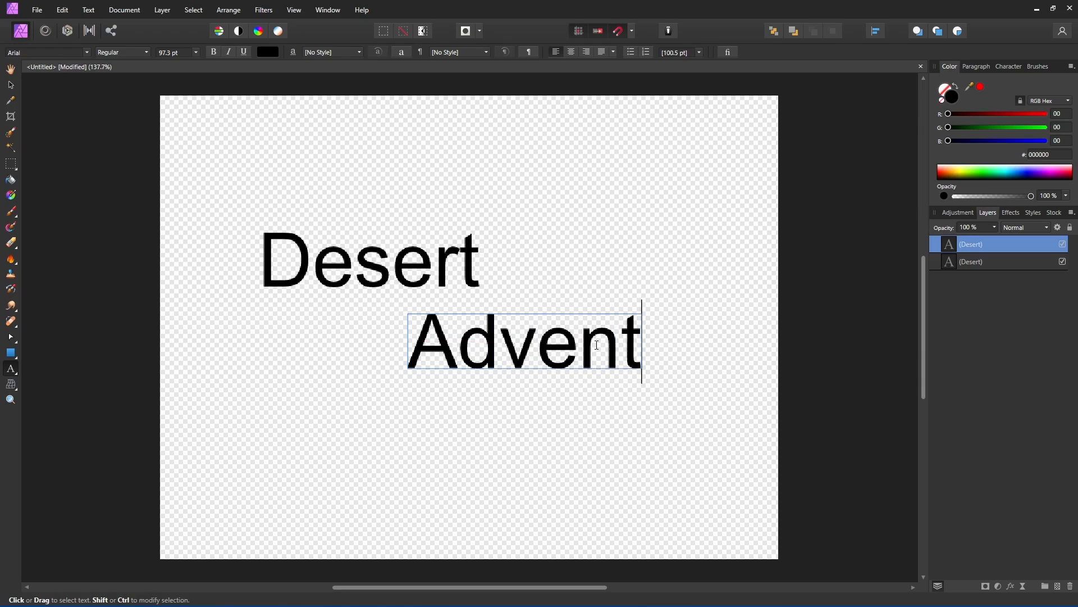
key(Escape)
drag(573, 346, 518, 333)
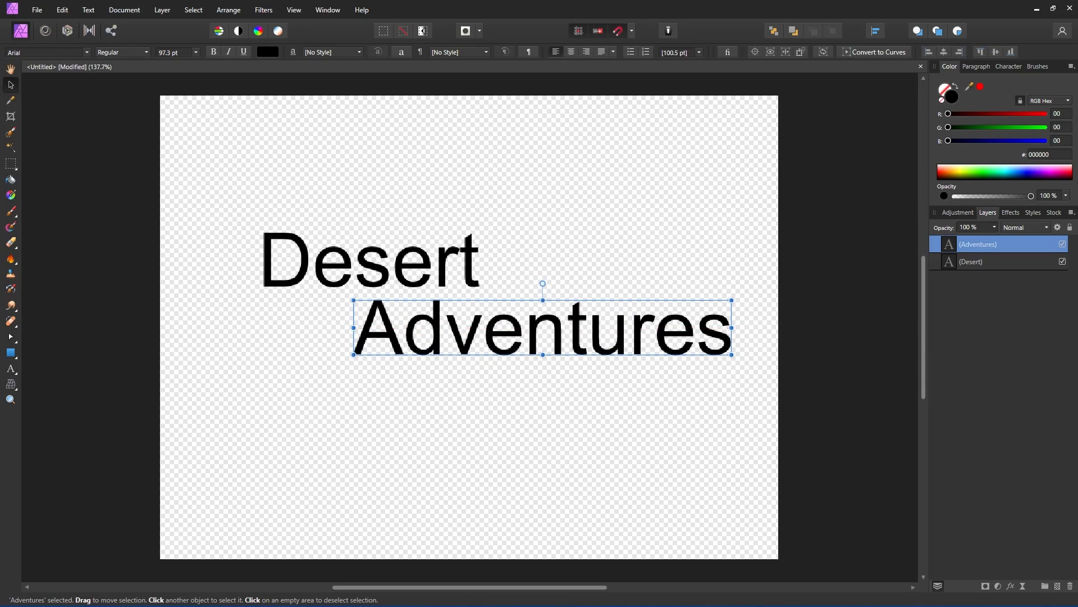
Set both the "Desert" and "Adventures" texts to El Messiri Bold, shifting "Adventures" slightly to the left
click(439, 262)
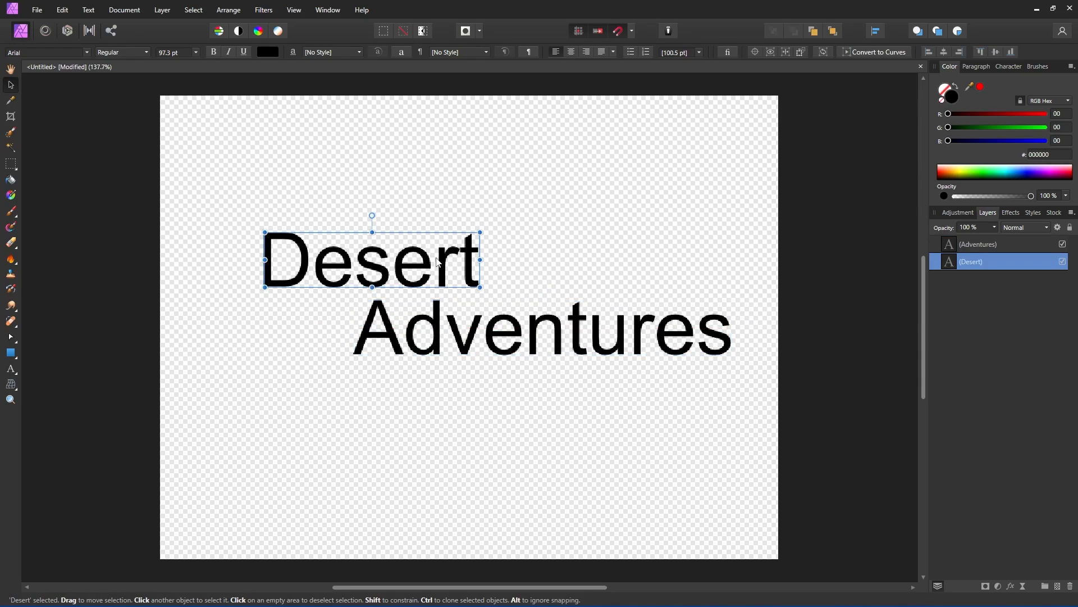
click(86, 52)
text(el)
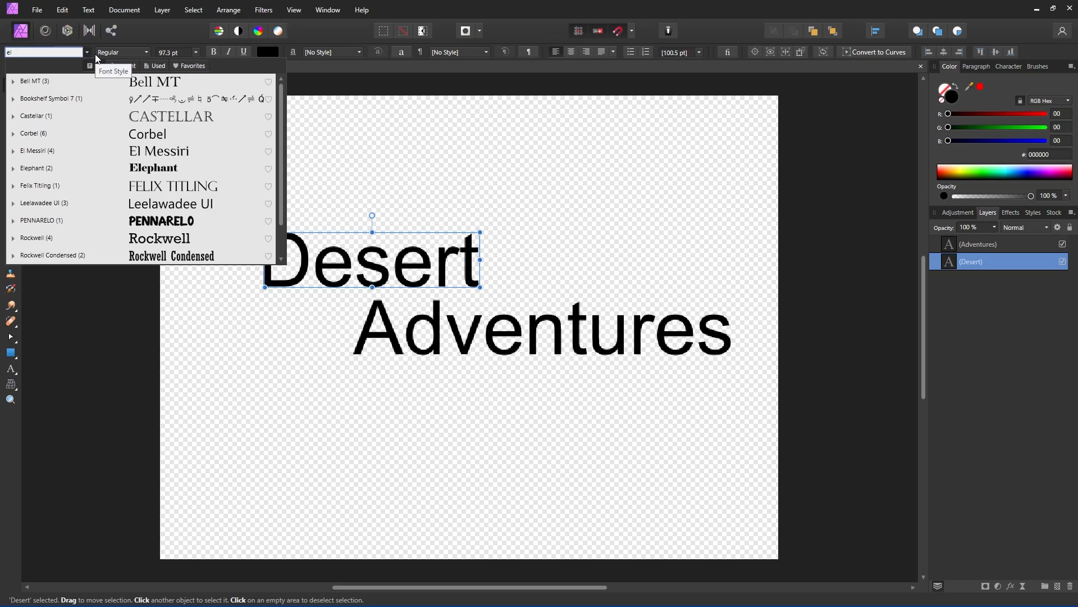
click(14, 152)
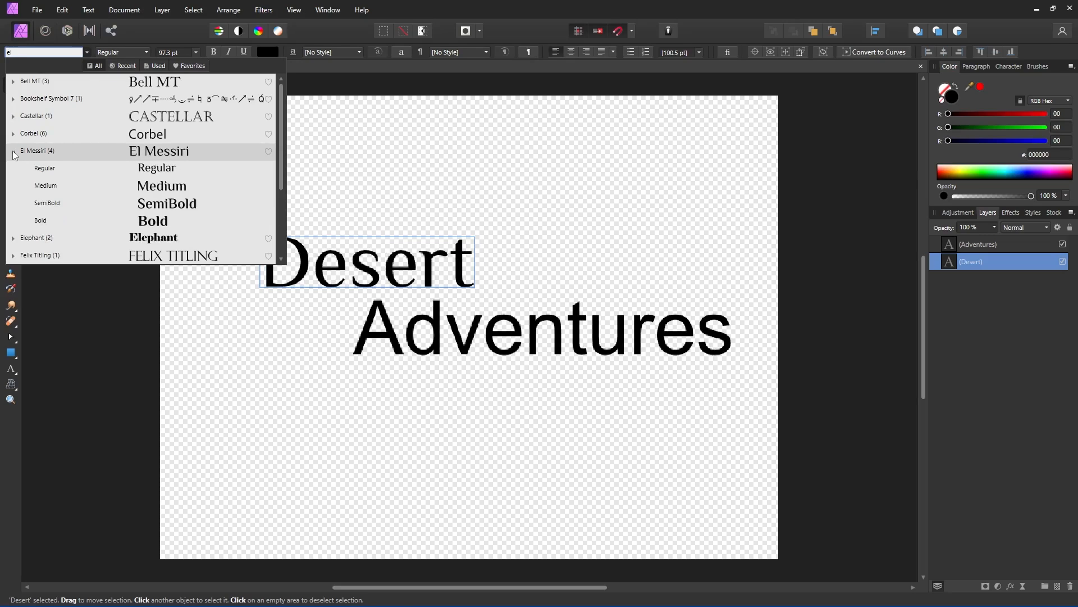
click(45, 221)
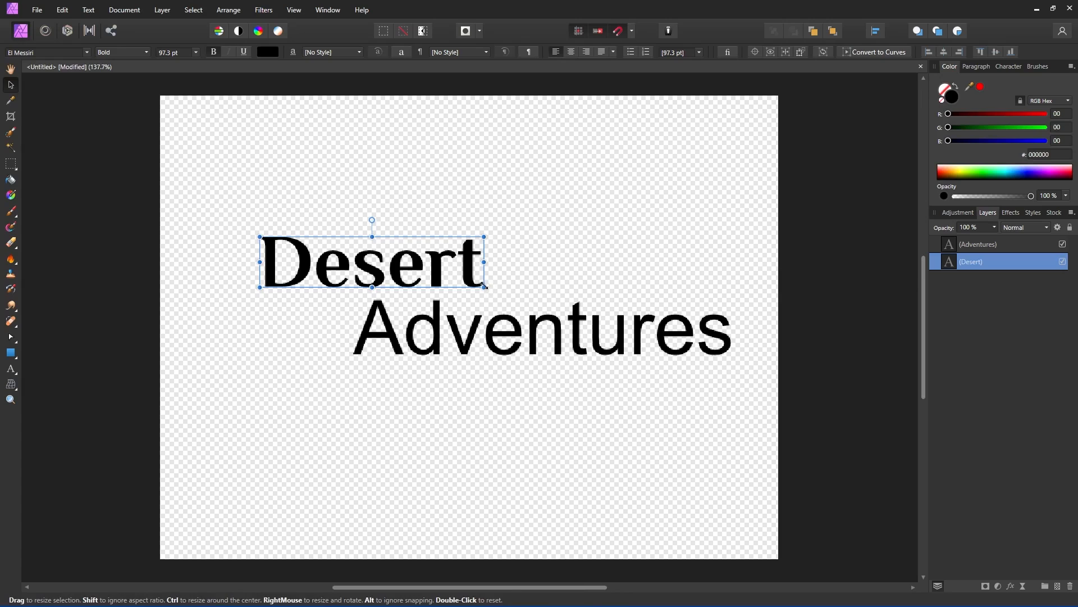
drag(455, 323, 423, 323)
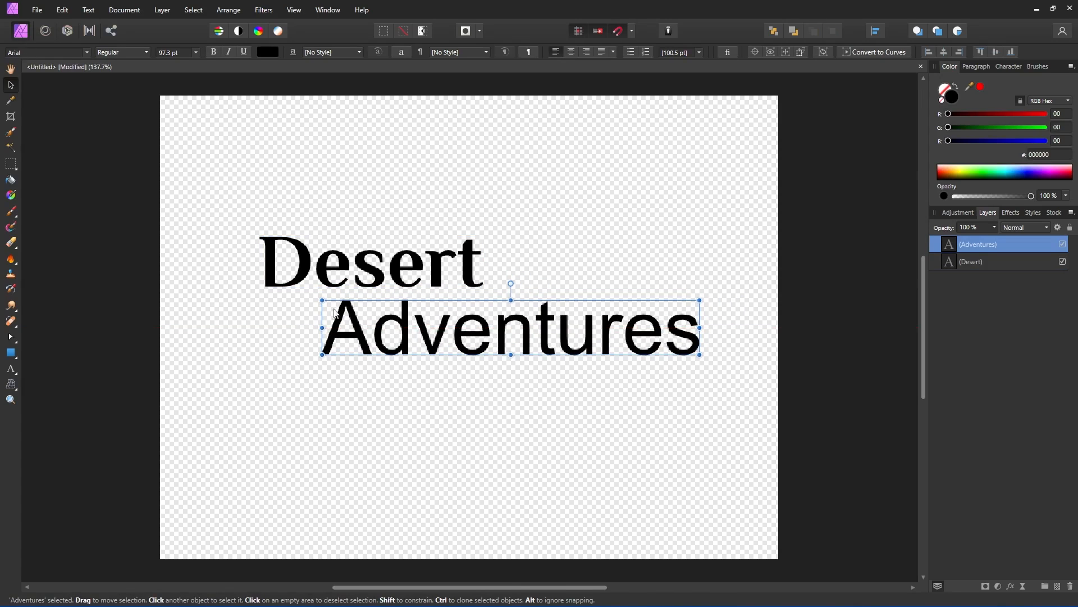
key(ctrl+shift+v)
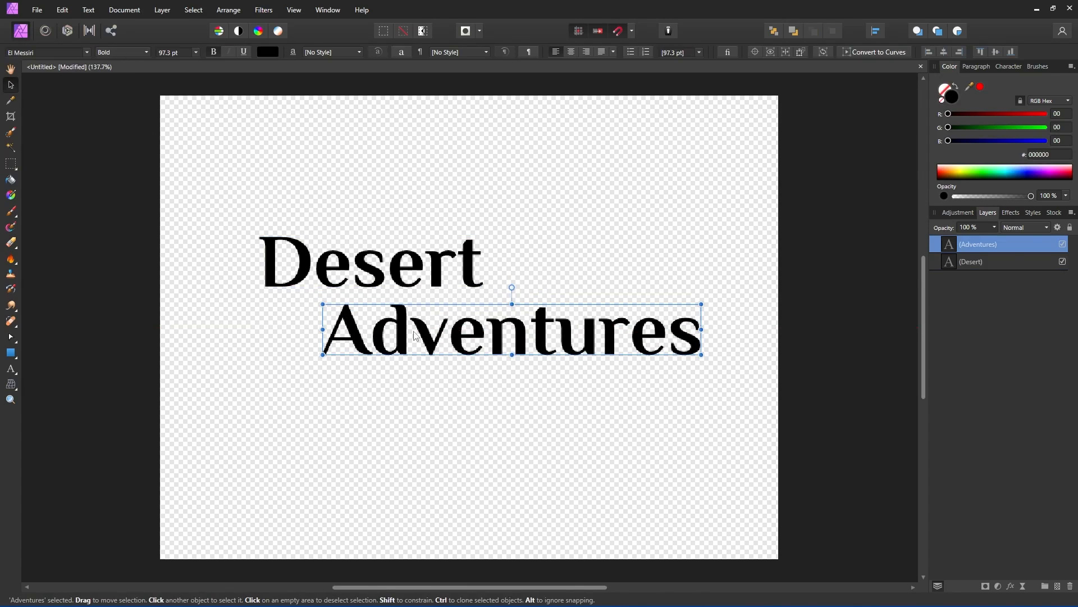
Fill the "Desert" text with yellow FDD835
click(404, 277)
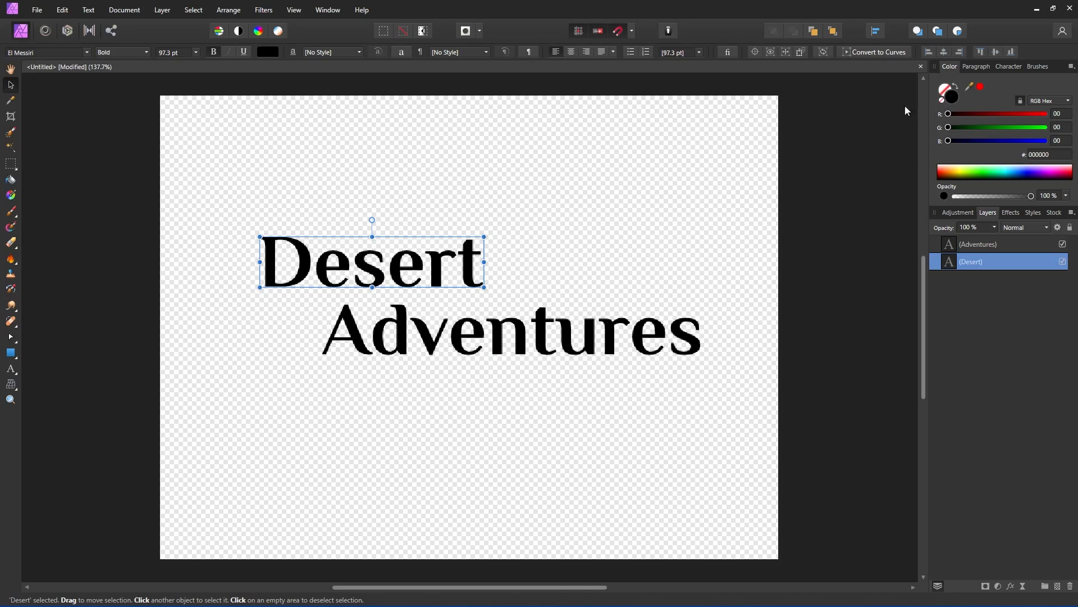
double_click(948, 97)
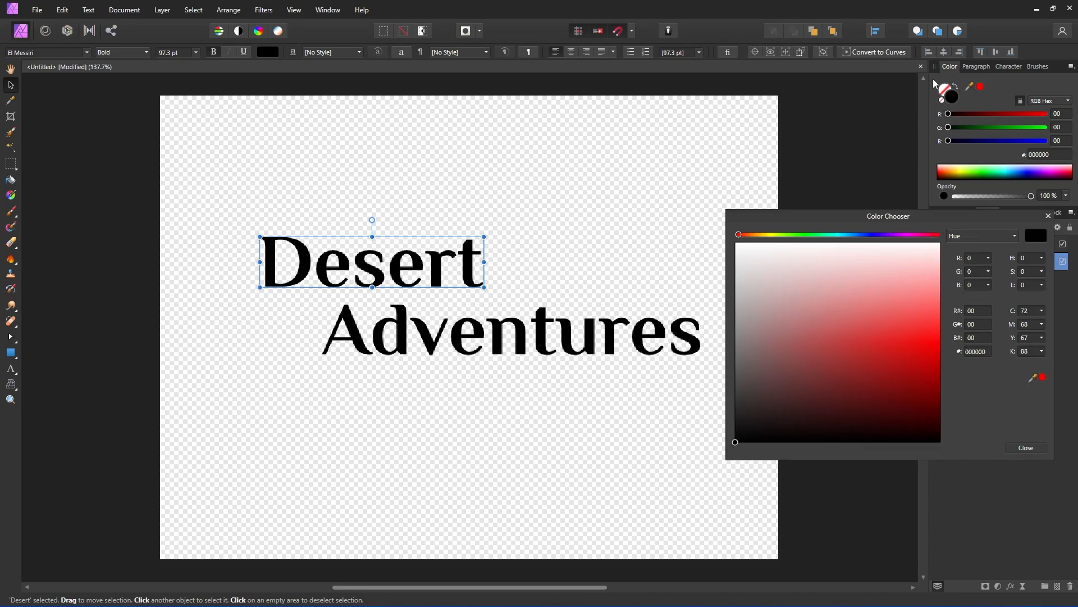
click(978, 350)
text(fdd835)
key(Return)
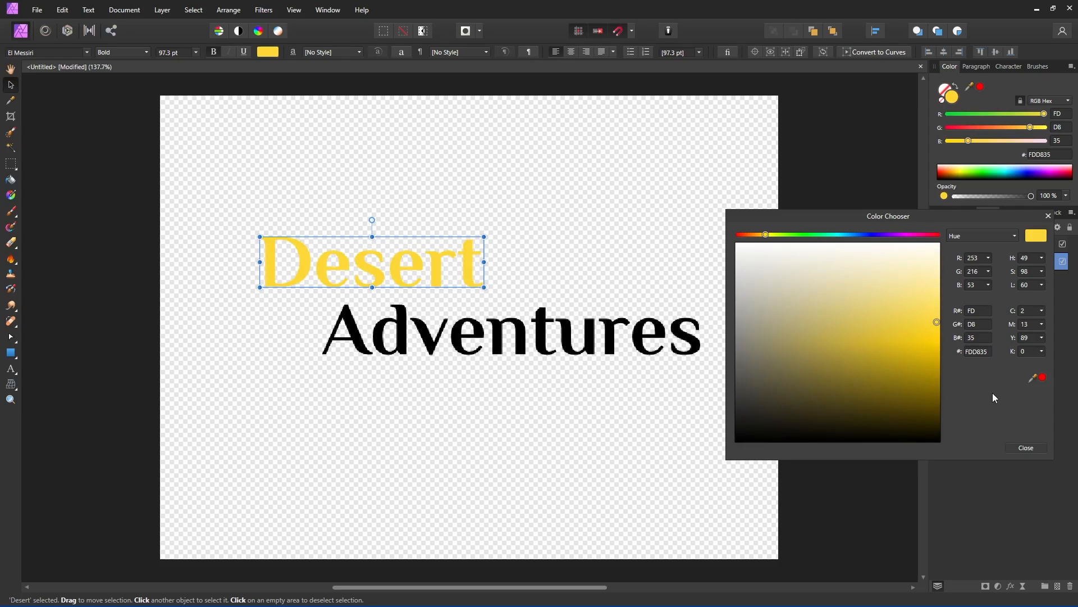
click(1026, 447)
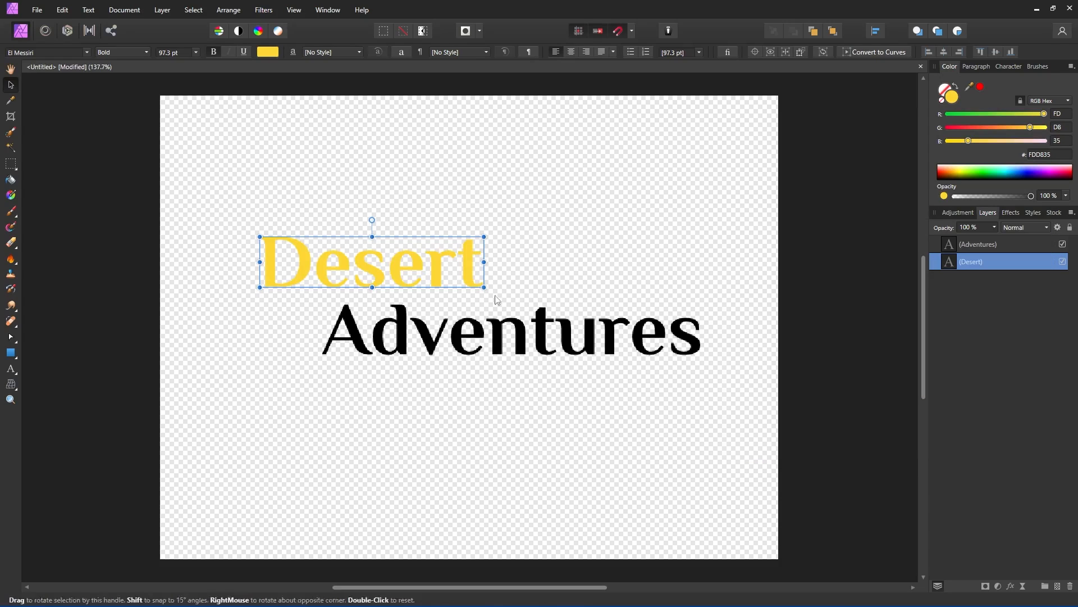
Duplicate the yellow "Desert" text and offset the lower copy down and to the right by one large nudge each
click(1010, 212)
click(987, 213)
right_click(1000, 263)
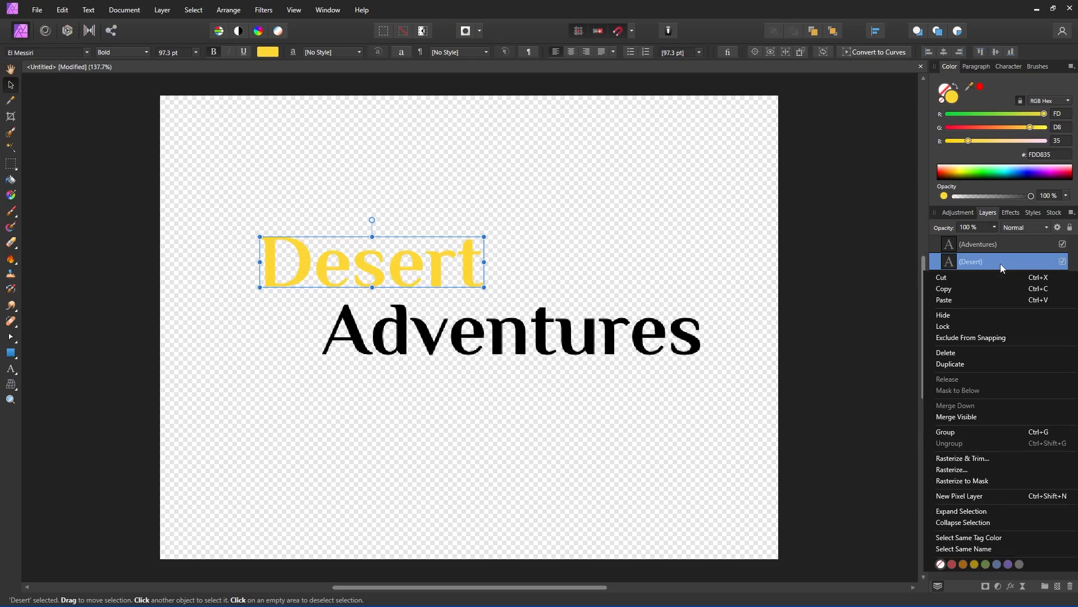
click(972, 365)
click(948, 278)
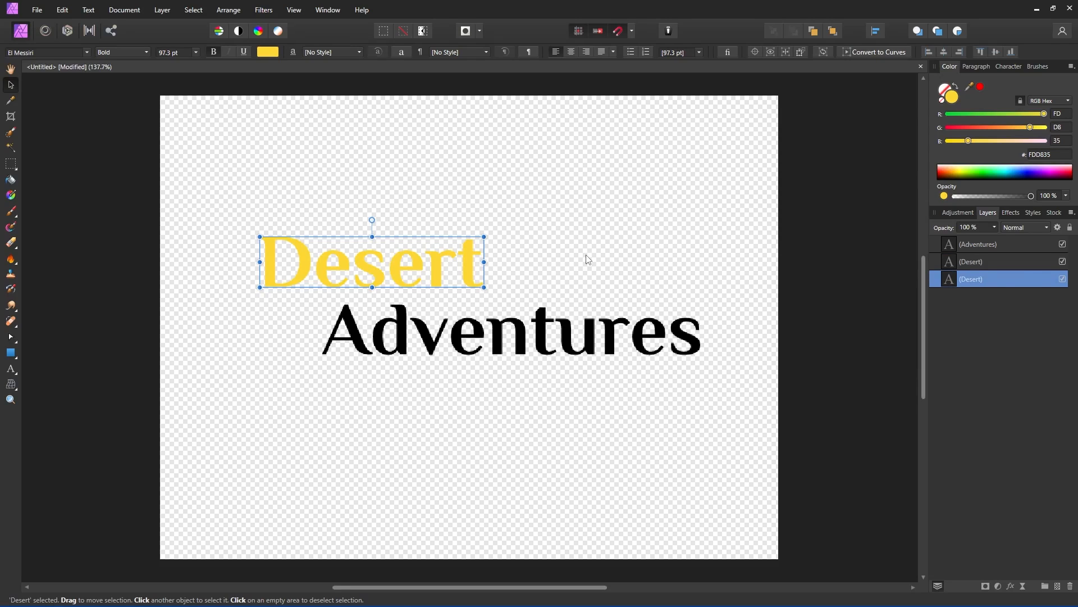
key(shift+Down)
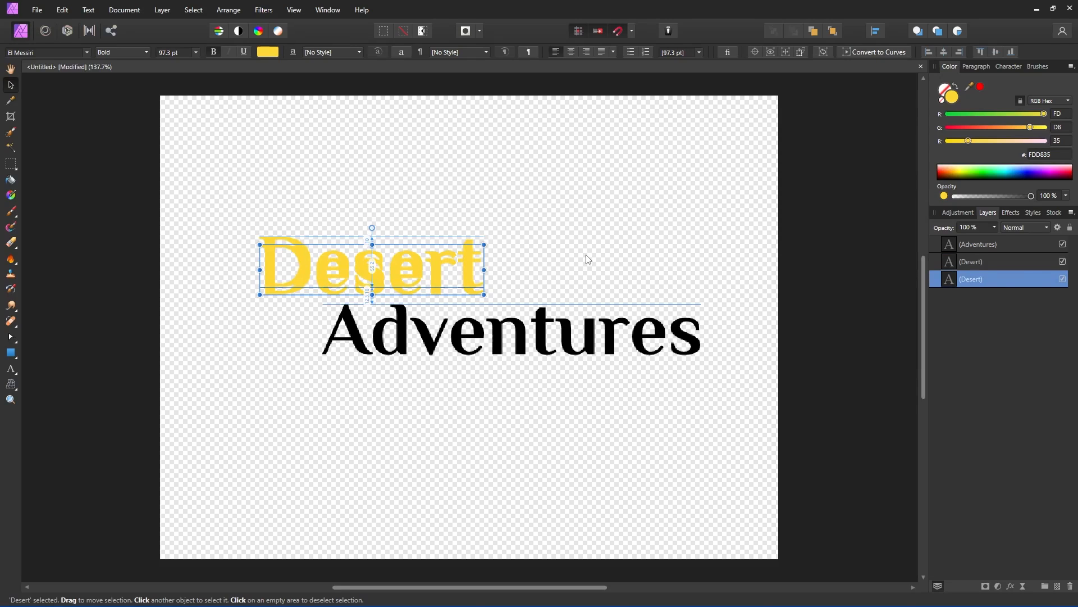
key(shift+Right)
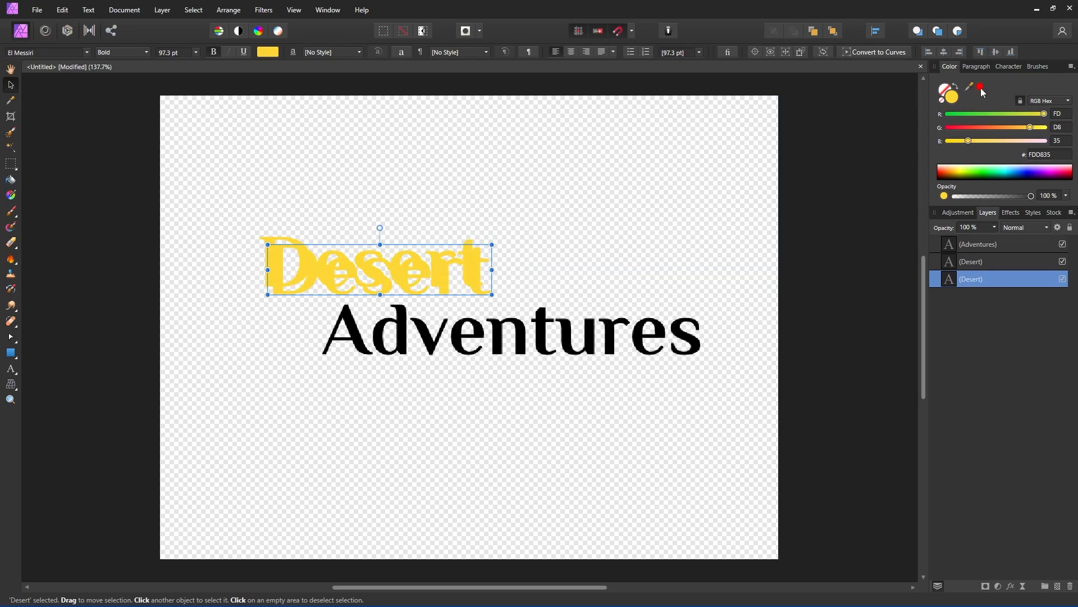
Fill the lower "Desert" copy with red E53935
click(955, 100)
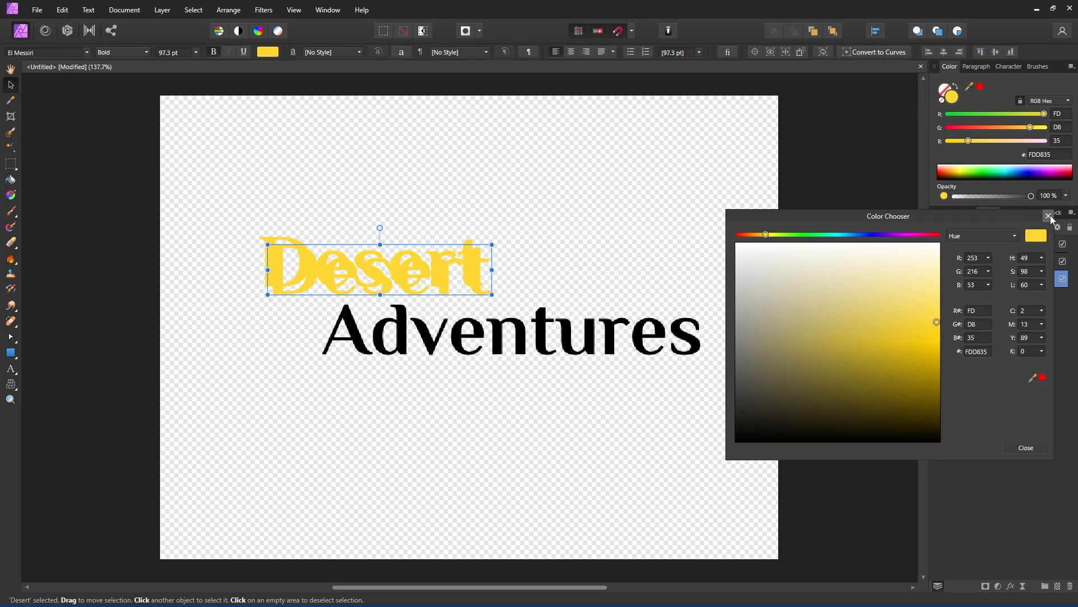
click(1047, 216)
click(981, 87)
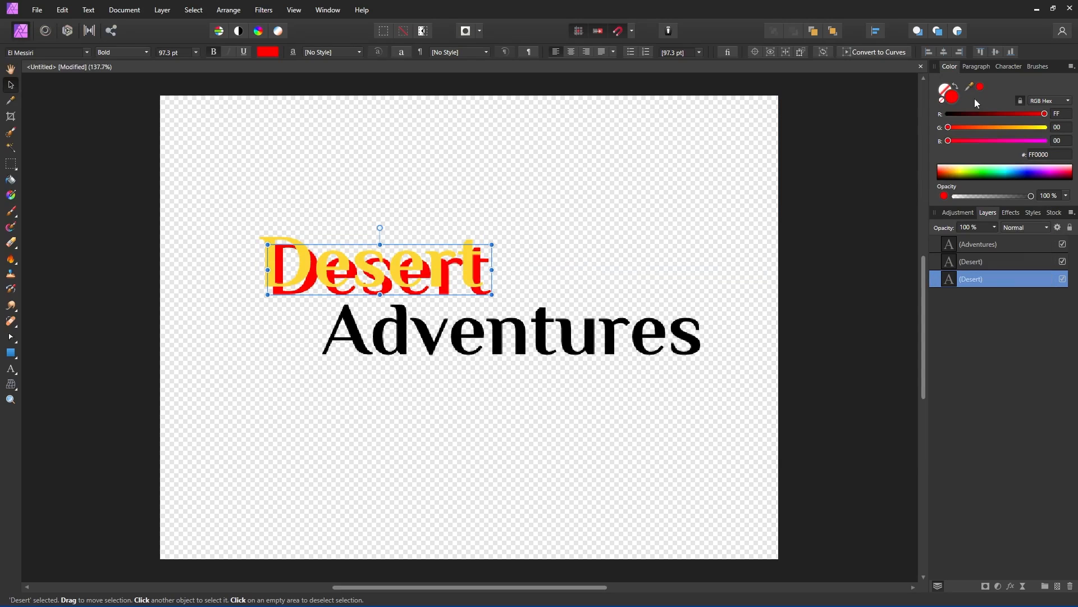
click(956, 101)
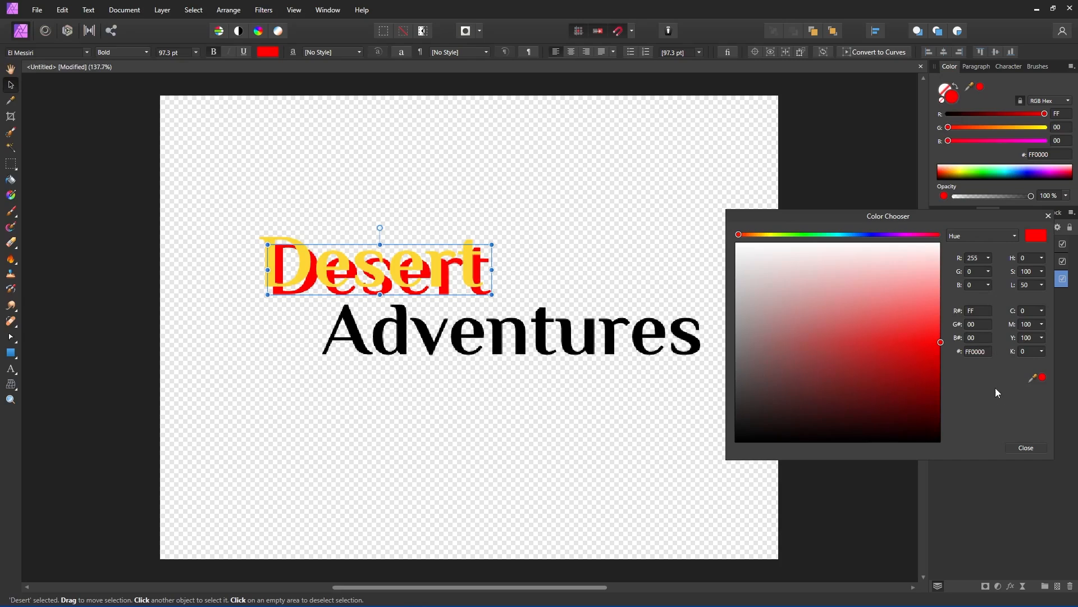
click(979, 351)
text(e53935)
key(Return)
click(1030, 449)
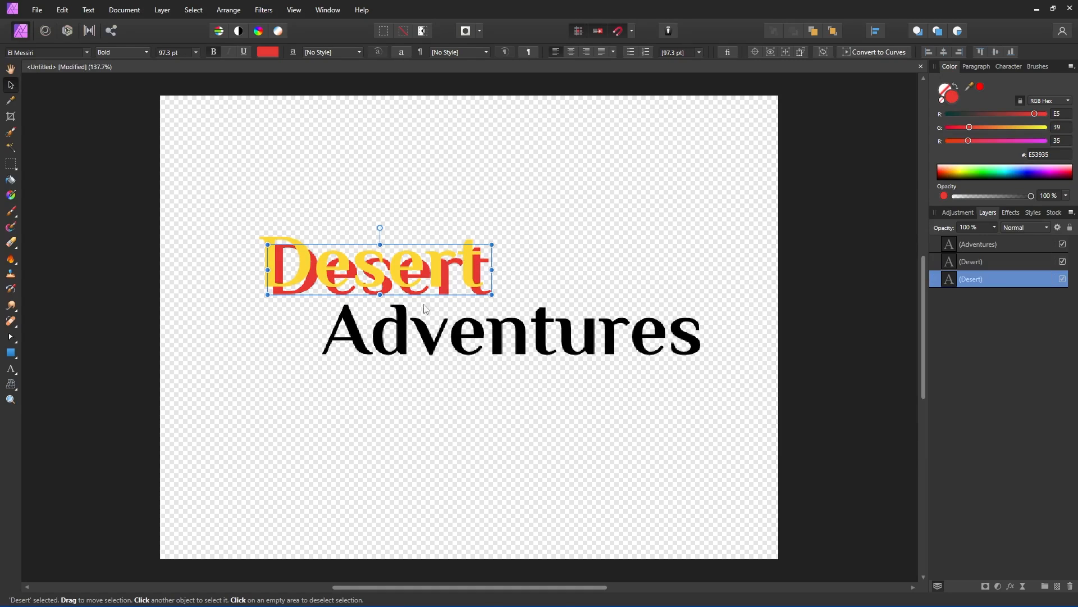
Nudge the red "Desert" copy up and left so it forms a thin shadow edge behind the yellow text
key(Up)
key(Up)
key(Up)
key(Up)
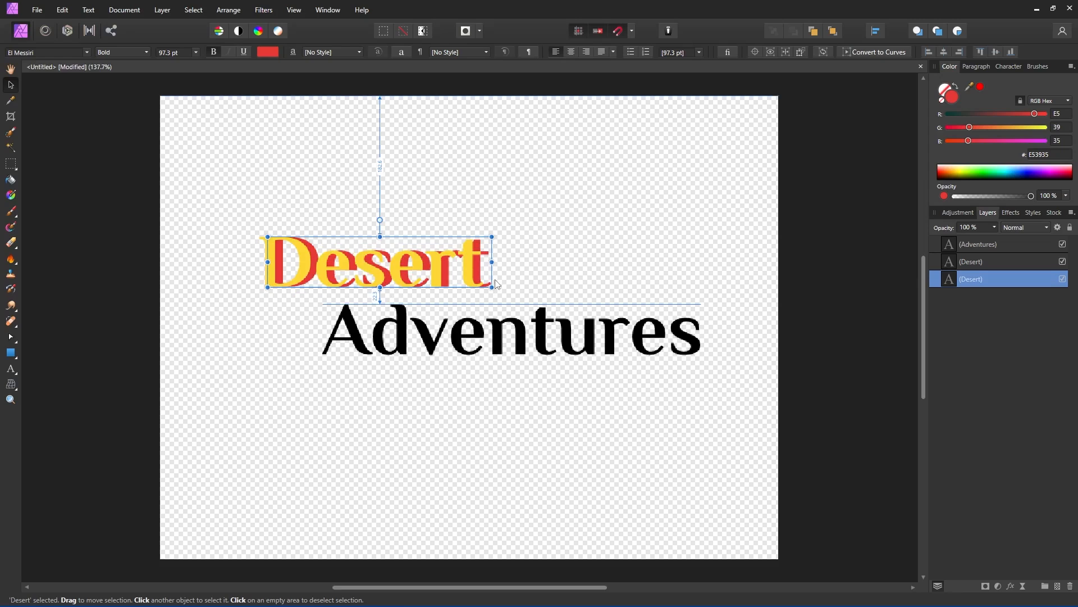
key(Up)
key(Up)
key(Up)
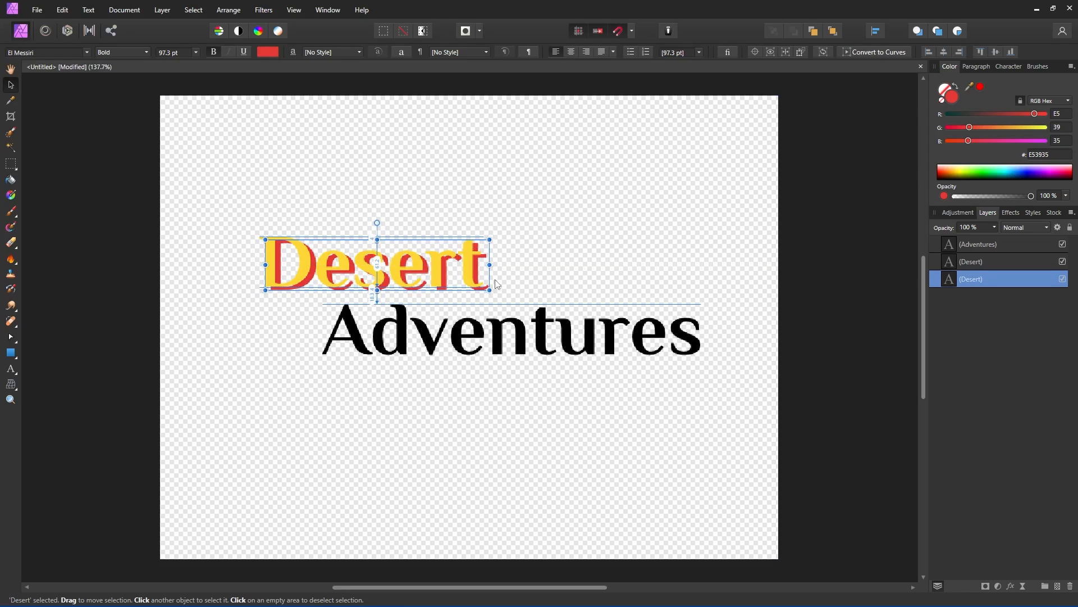
key(Left)
key(Left)
key(Left)
key(Left)
key(Left)
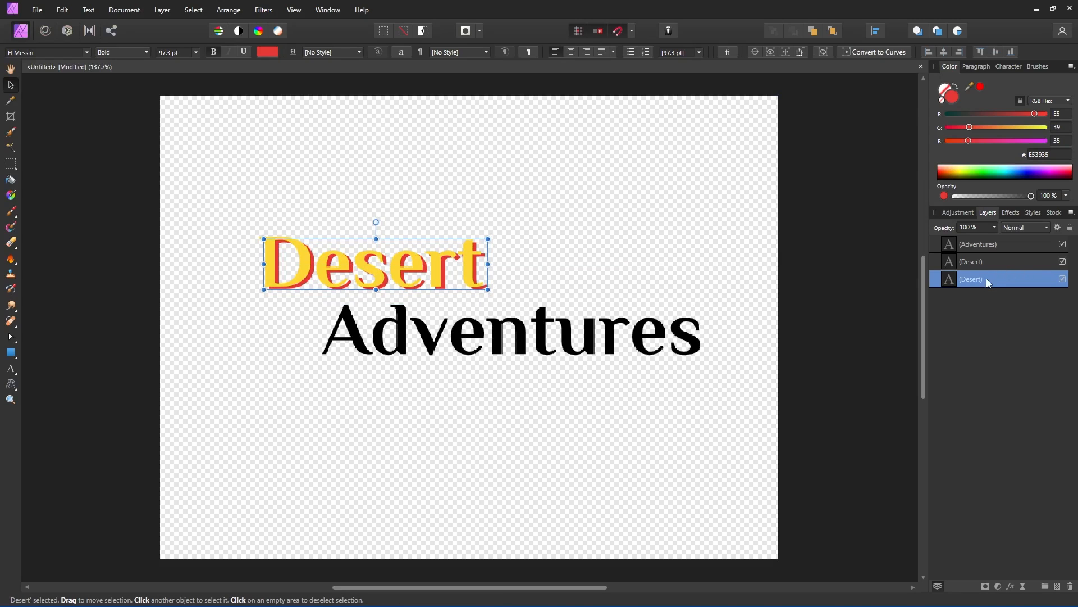
Duplicate the red "Desert" text, place the copy directly beneath the "Adventures" layer and move it below both words
right_click(965, 278)
click(981, 381)
drag(950, 279, 965, 258)
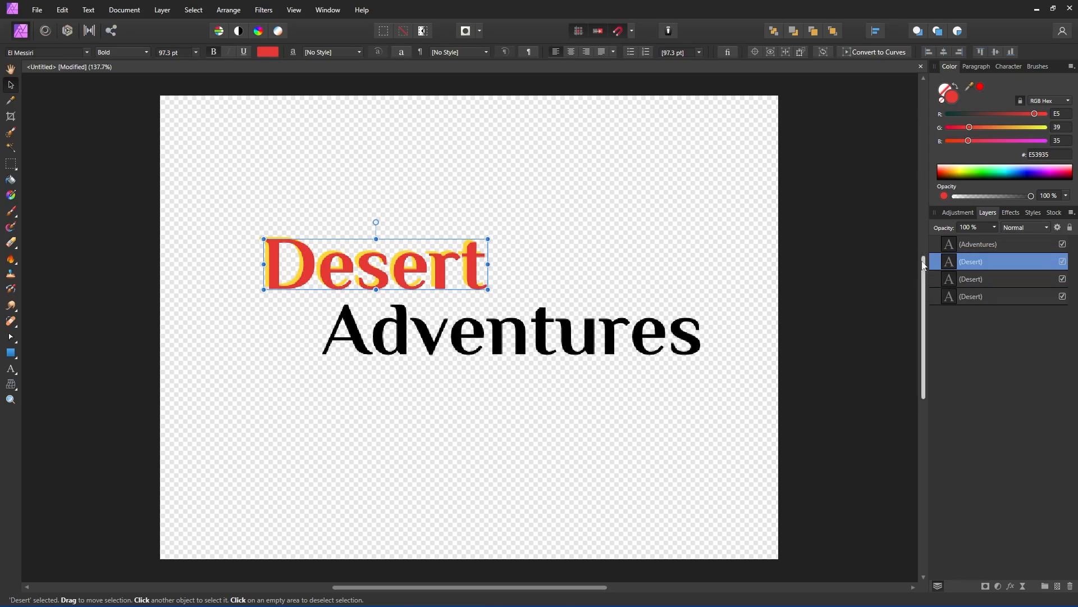
drag(475, 266, 584, 404)
Change the red copy's wording to "Adventures" and position it as a slightly offset shadow behind the black "Adventures" text
double_click(498, 396)
double_click(503, 404)
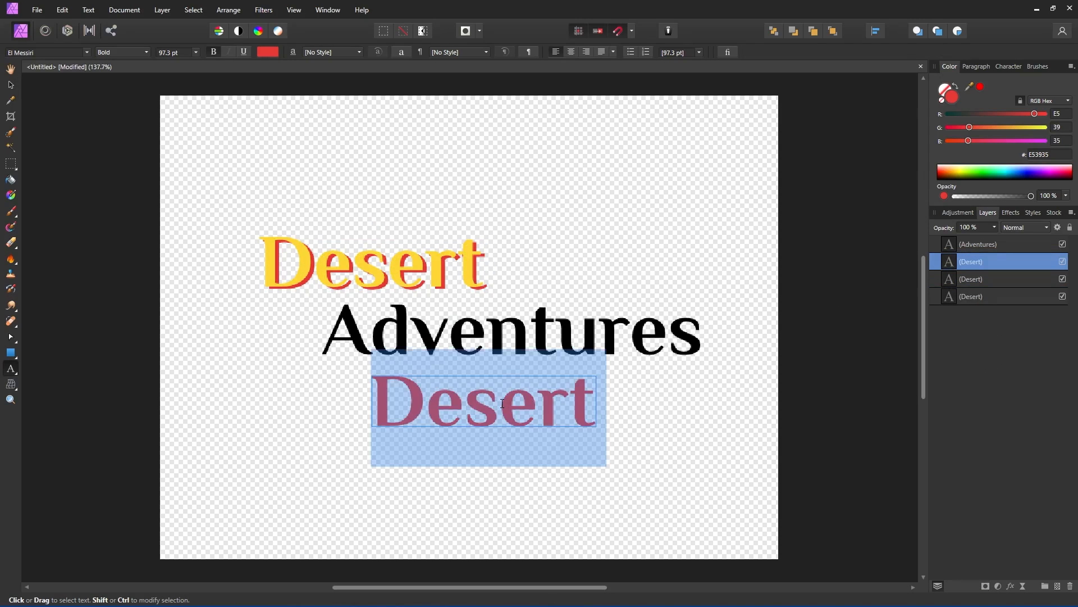
text(Adventures)
key(Escape)
drag(503, 403, 458, 341)
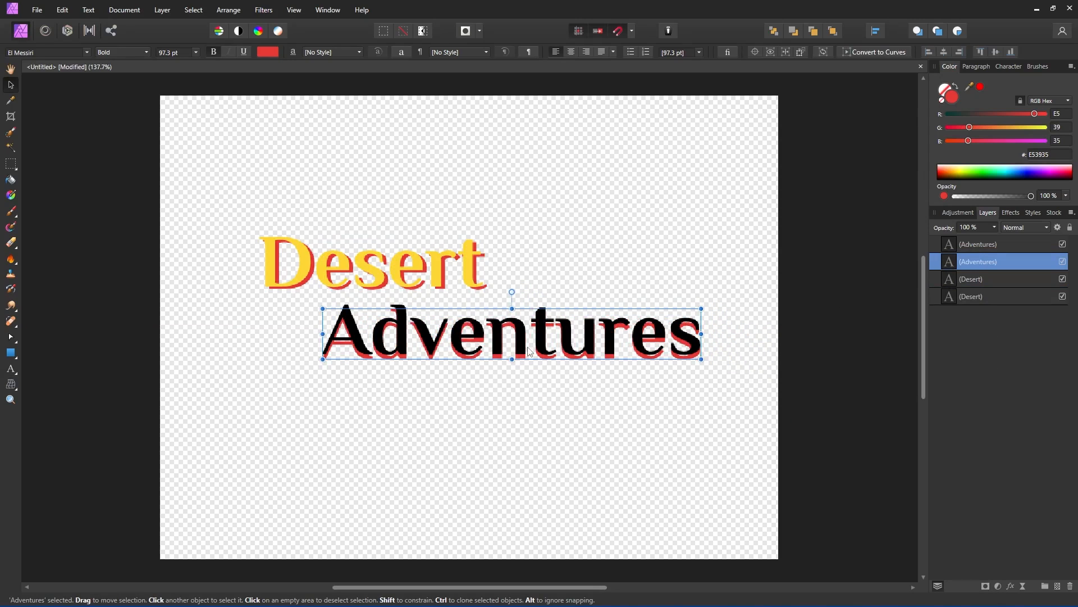
drag(528, 349, 528, 351)
click(949, 325)
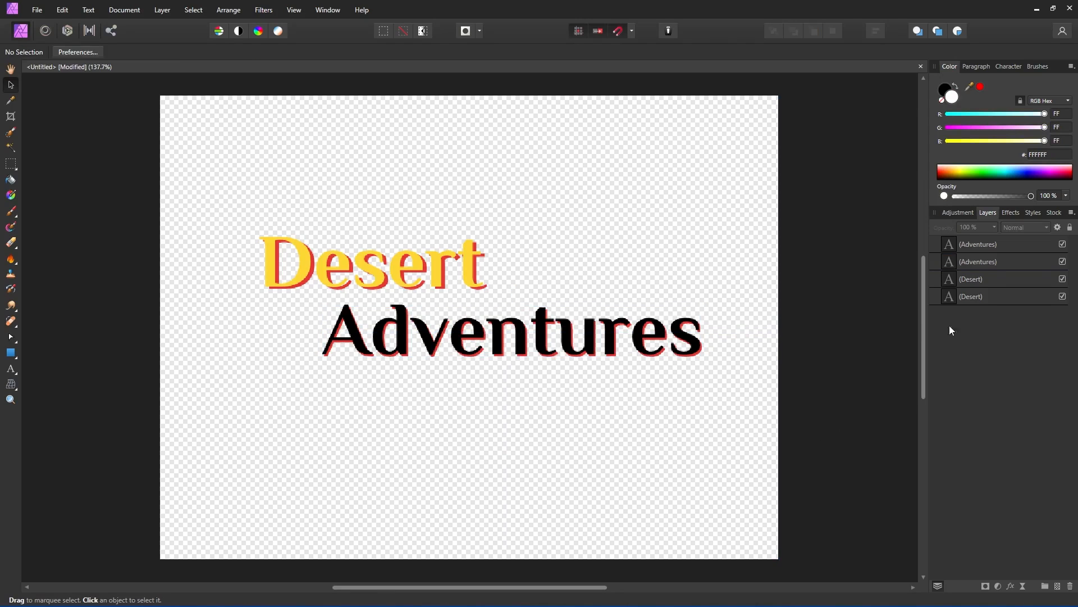
Move both "Adventures" texts slightly up together, closer to "Desert", keeping both layers visible at the end
click(982, 262)
click(1063, 244)
shift+click(960, 244)
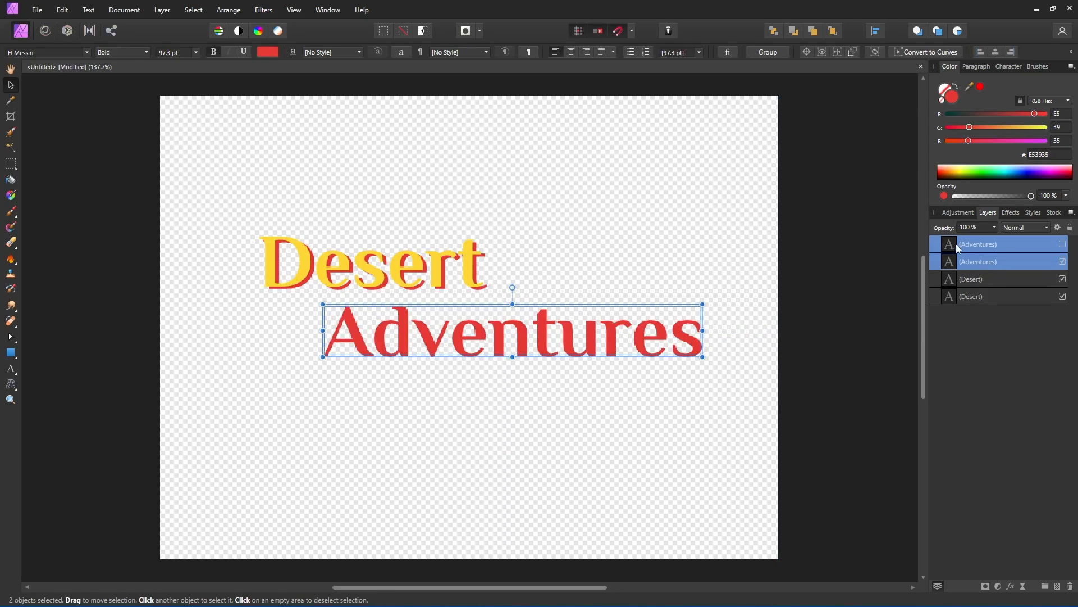
drag(590, 345, 590, 337)
click(861, 338)
click(1010, 262)
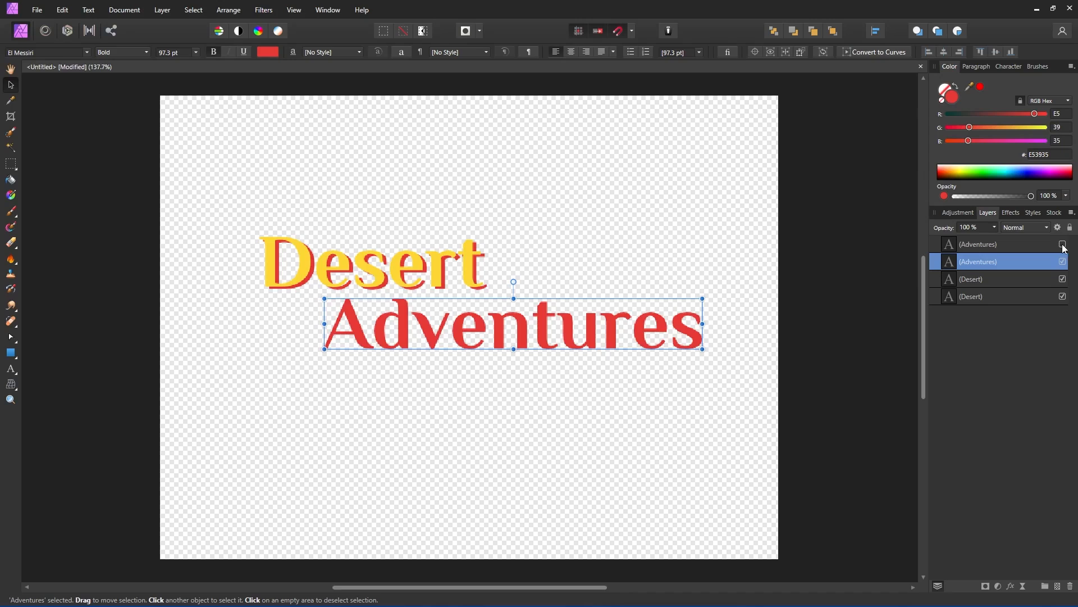
click(1063, 245)
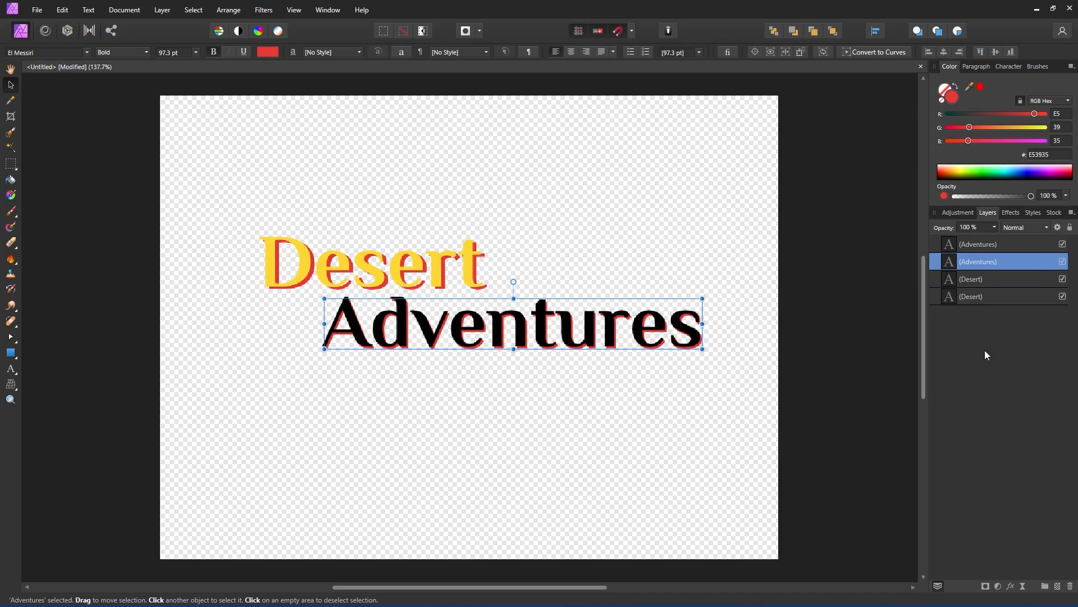
Make a rectangular marquee selection around both title words and copy it flattened
click(10, 164)
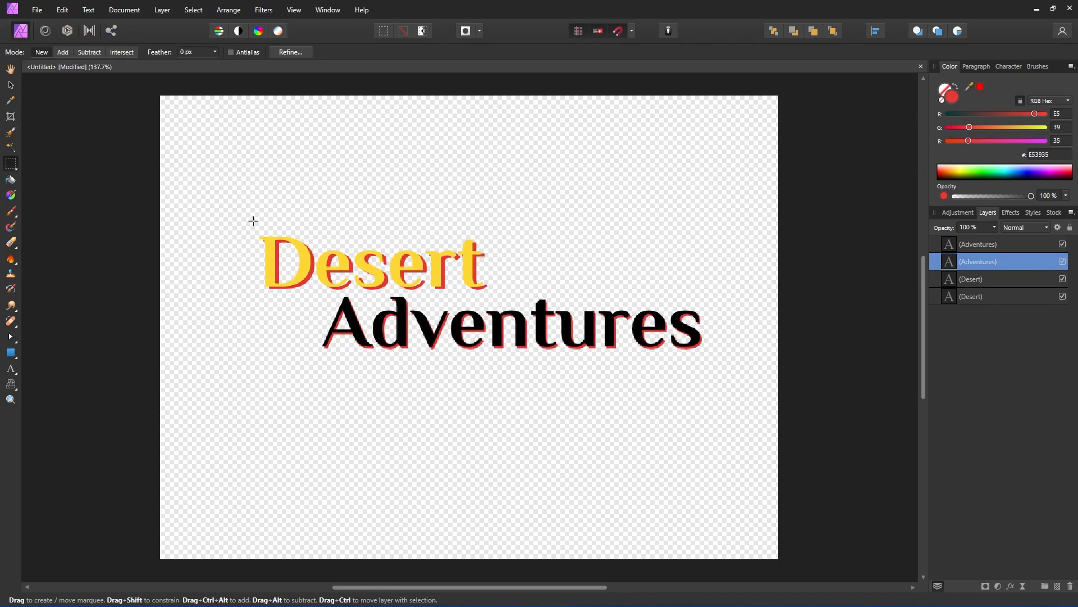
mouse_move(242, 212)
mouse_down()
mouse_move(719, 368)
mouse_move(733, 384)
mouse_move(233, 199)
mouse_up()
click(63, 10)
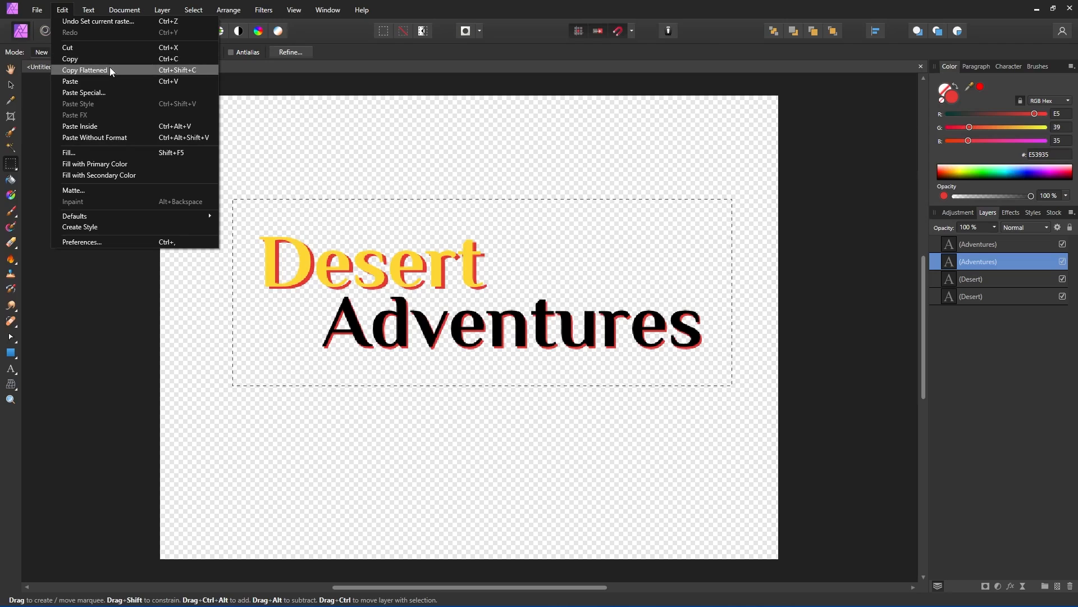
click(109, 70)
Create a new document from the copied title and start exporting it
click(38, 11)
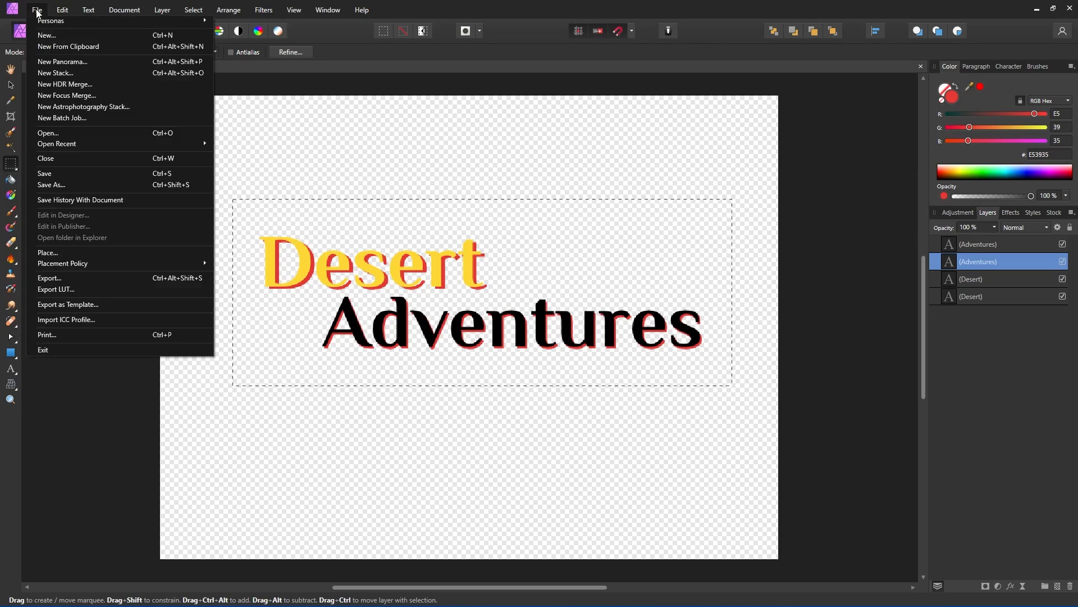
click(68, 46)
scroll(445, 443, down, 2)
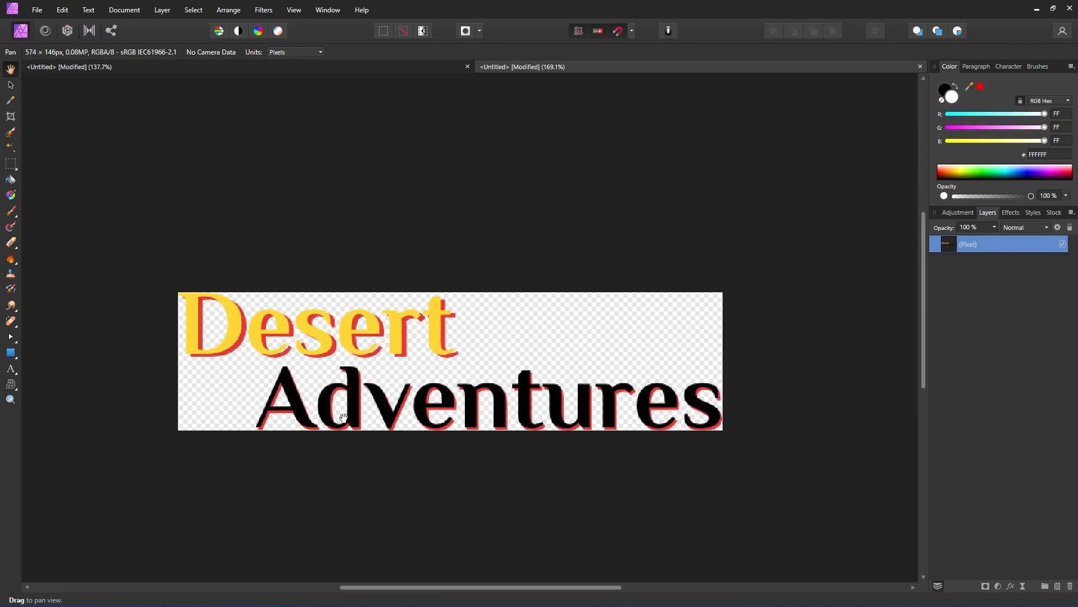
click(12, 86)
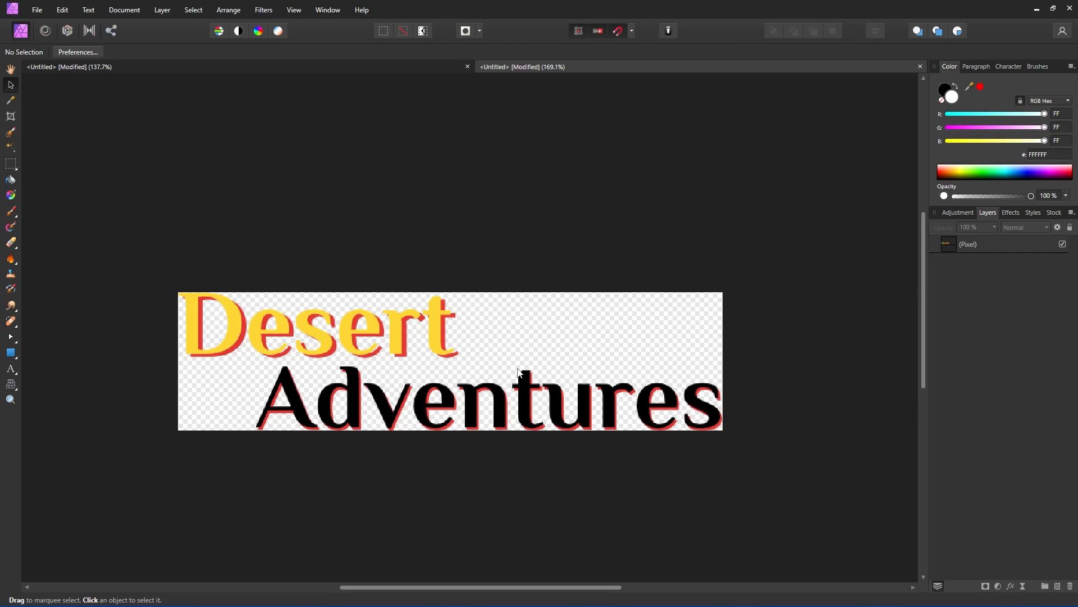
click(36, 10)
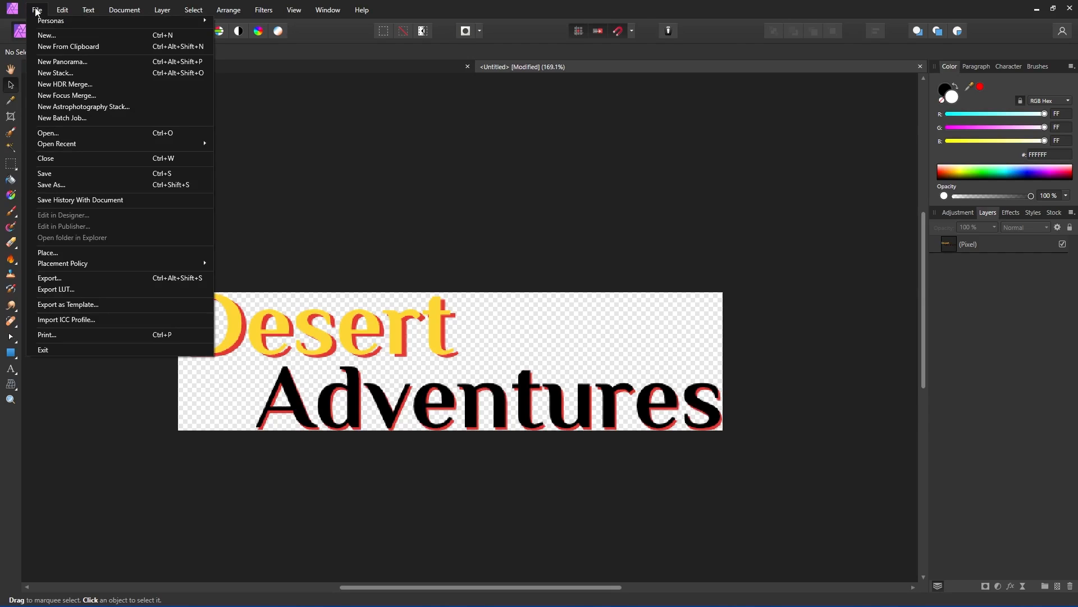
click(85, 278)
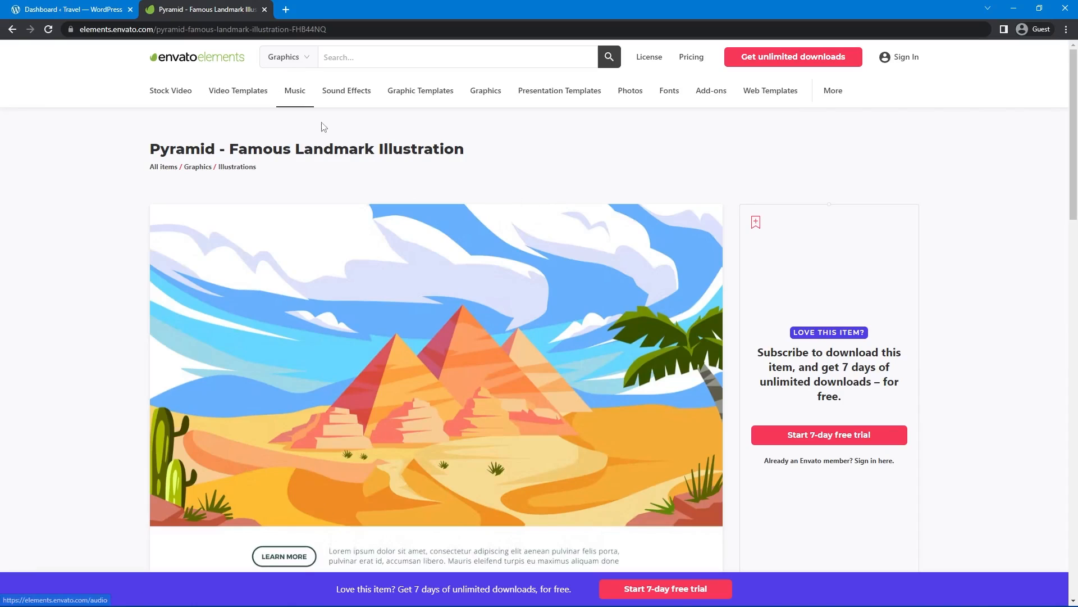
Review the pyramid illustration page on Envato Elements and compare the original and edited Pyramid of Djoser photos in Affinity Photo
scroll(689, 397, down, 3)
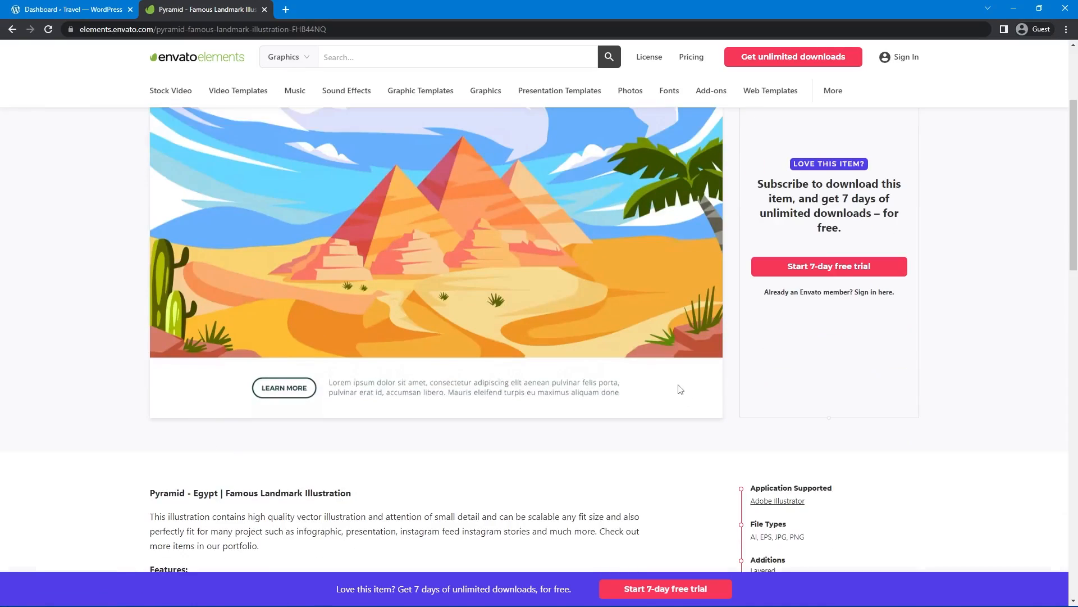
scroll(675, 379, up, 3)
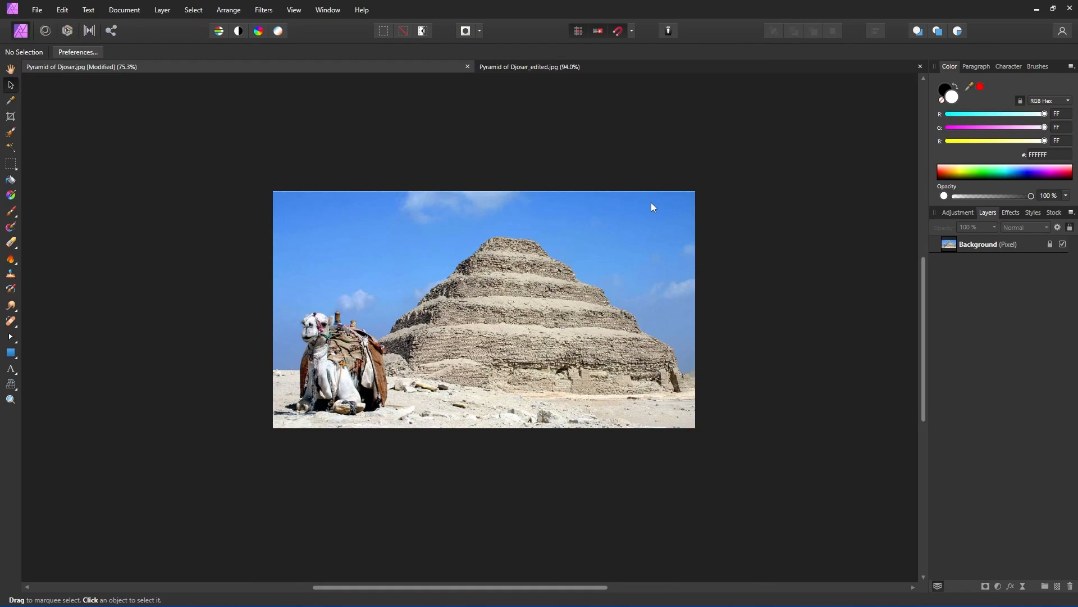
click(567, 67)
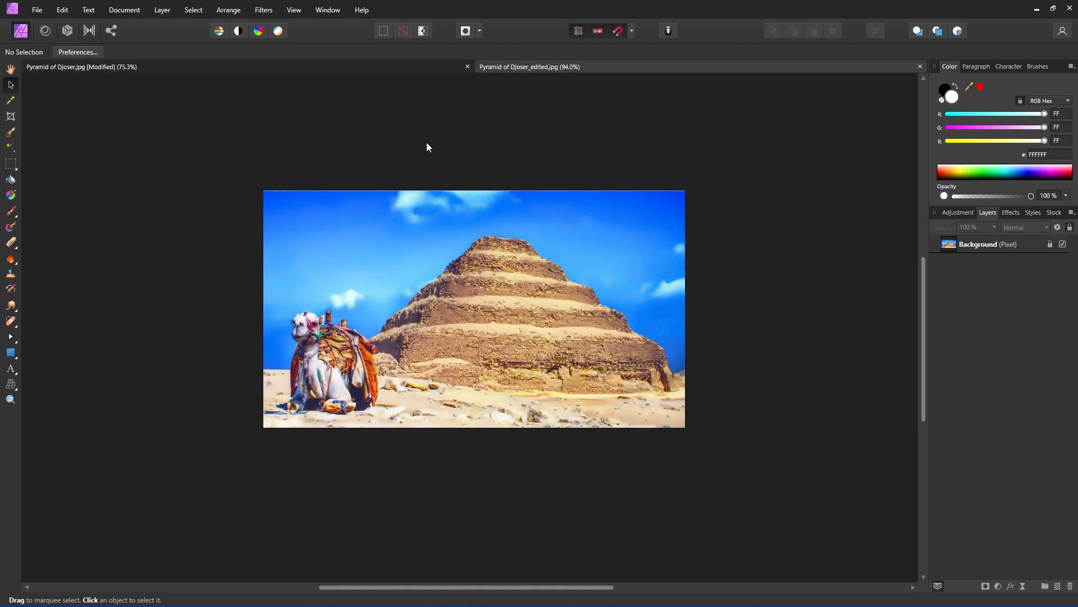
click(359, 67)
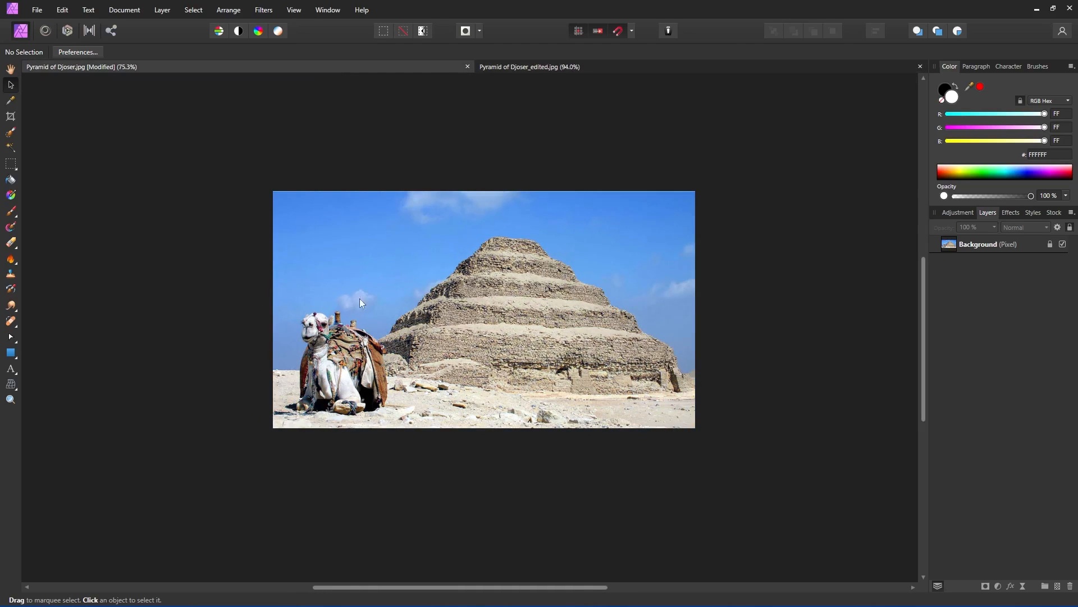
Duplicate the Background layer of the original photo, hide the locked original and rasterize the copy
click(988, 245)
right_click(977, 246)
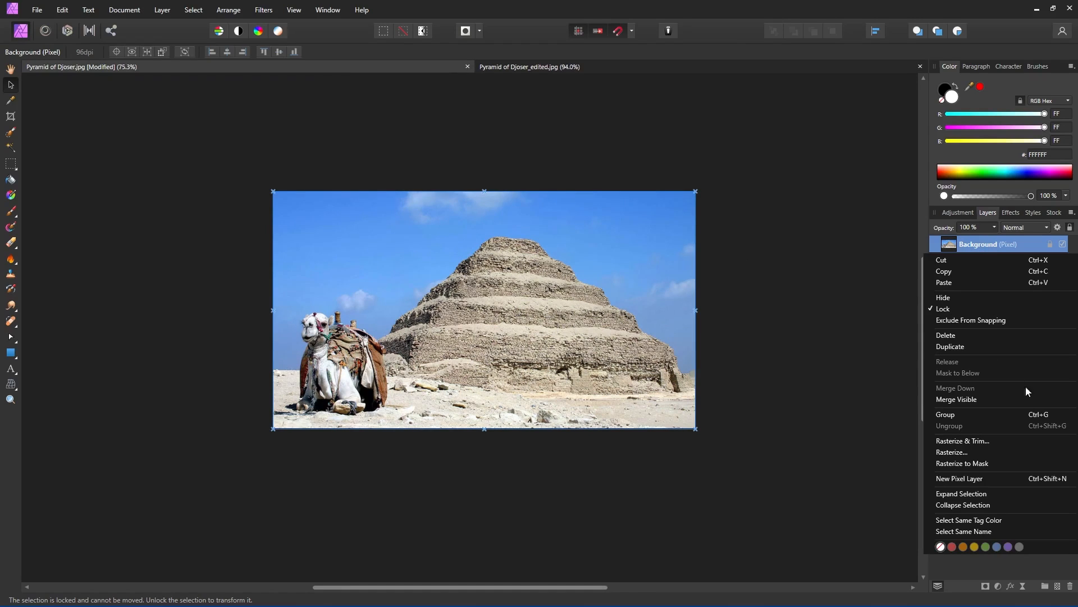
click(980, 346)
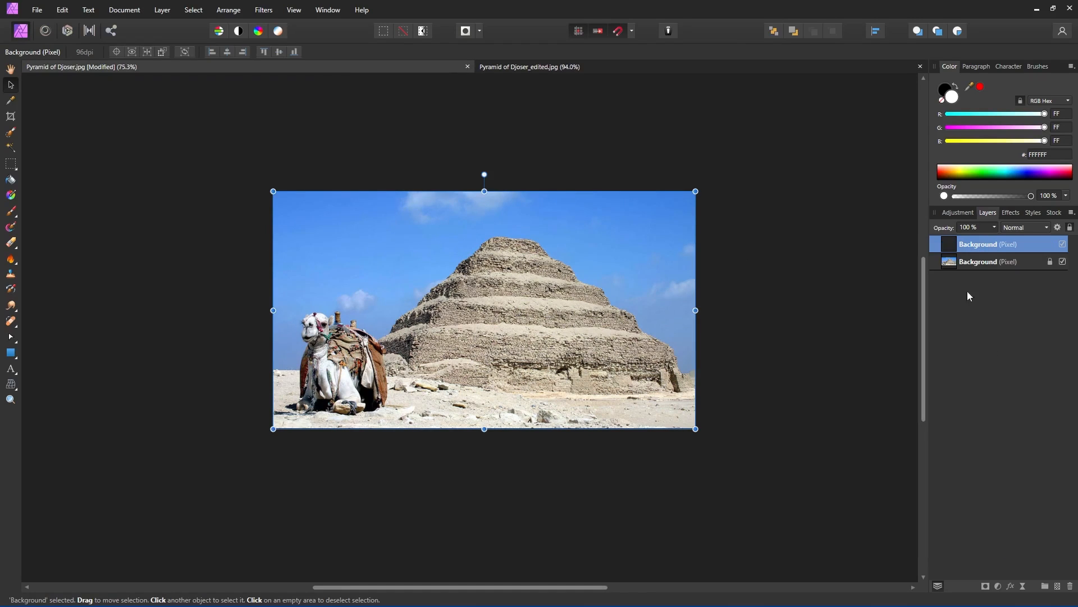
click(1063, 263)
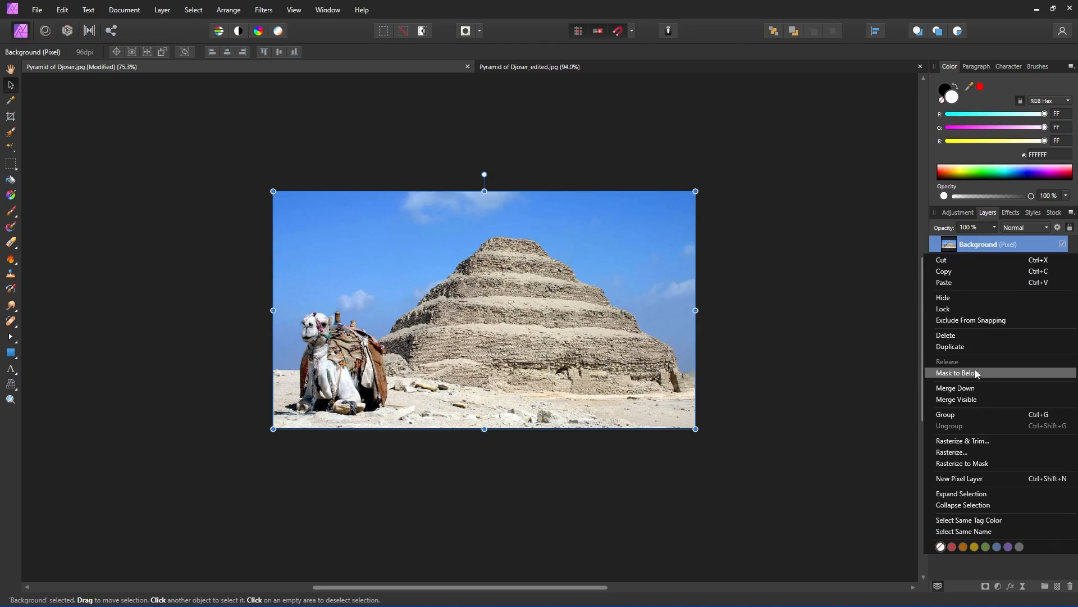
click(970, 452)
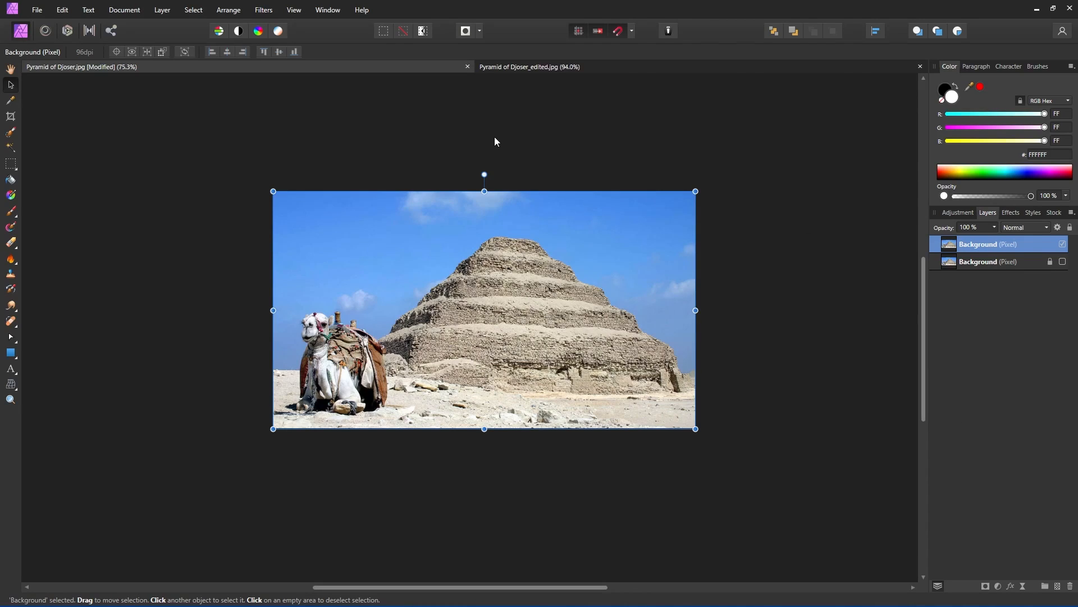
Tone map the duplicated layer with the Acid Bath preset from the Crazy category, using the side-by-side before/after view
click(89, 31)
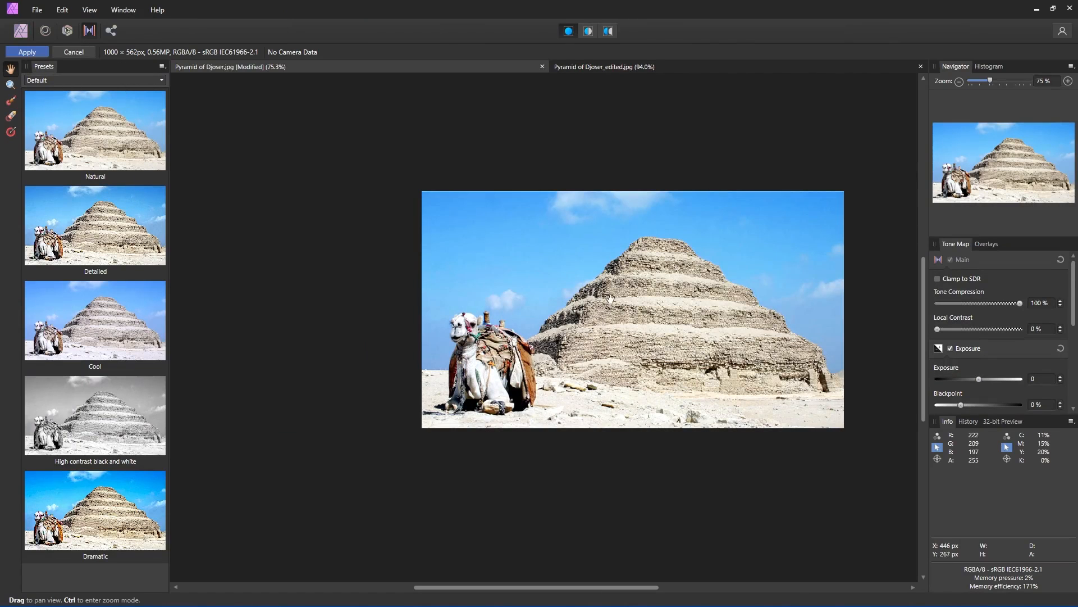
click(608, 31)
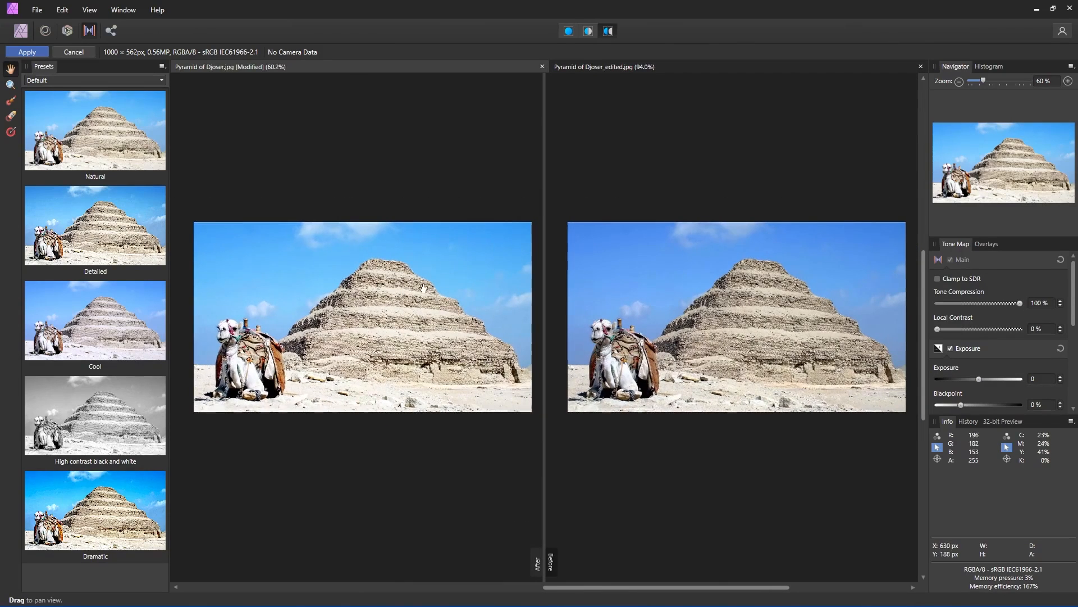
click(49, 80)
click(38, 119)
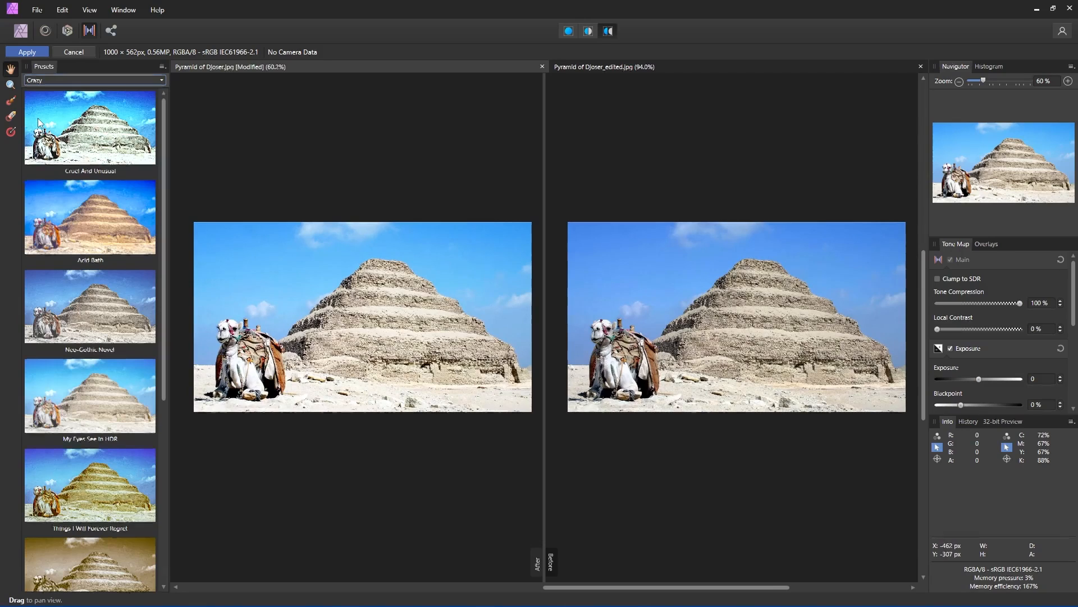
click(83, 226)
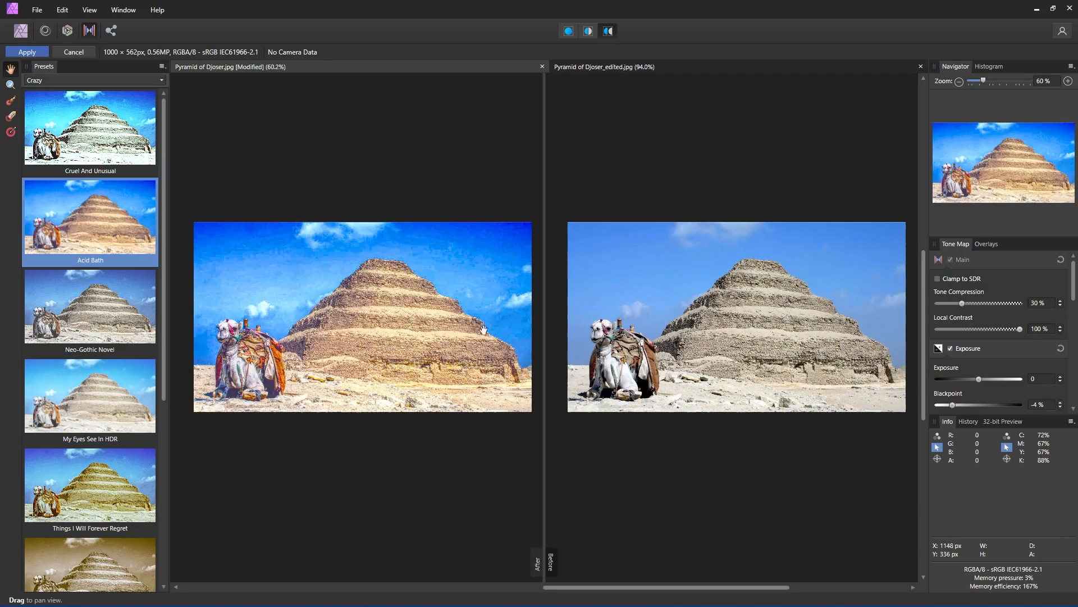
click(28, 52)
Apply the Denoise filter to the tone-mapped layer with Luminance at 100%
scroll(388, 350, up, 2)
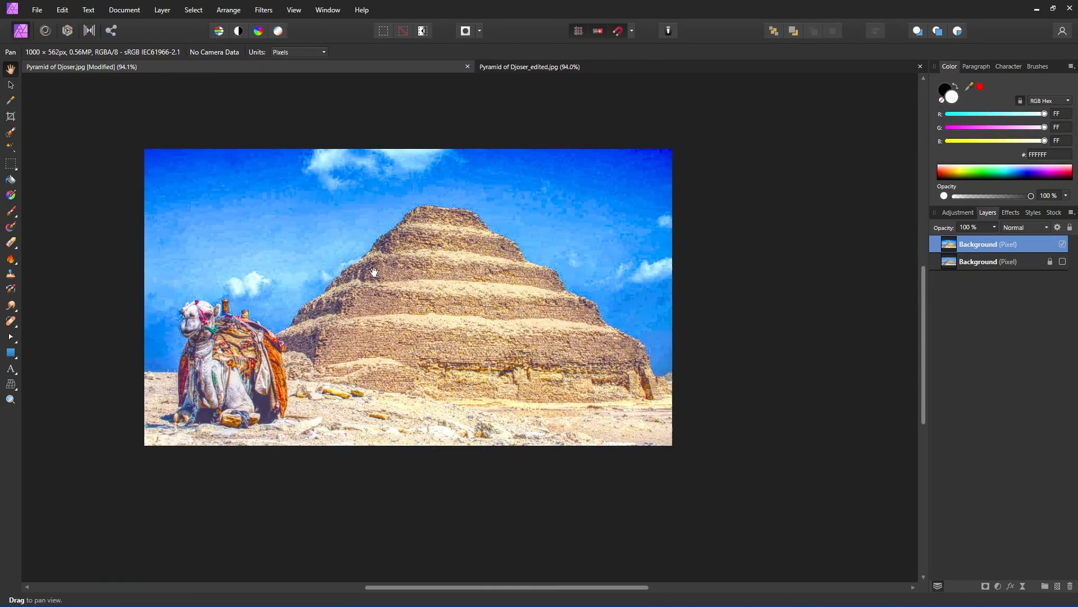
scroll(350, 316, down, 2)
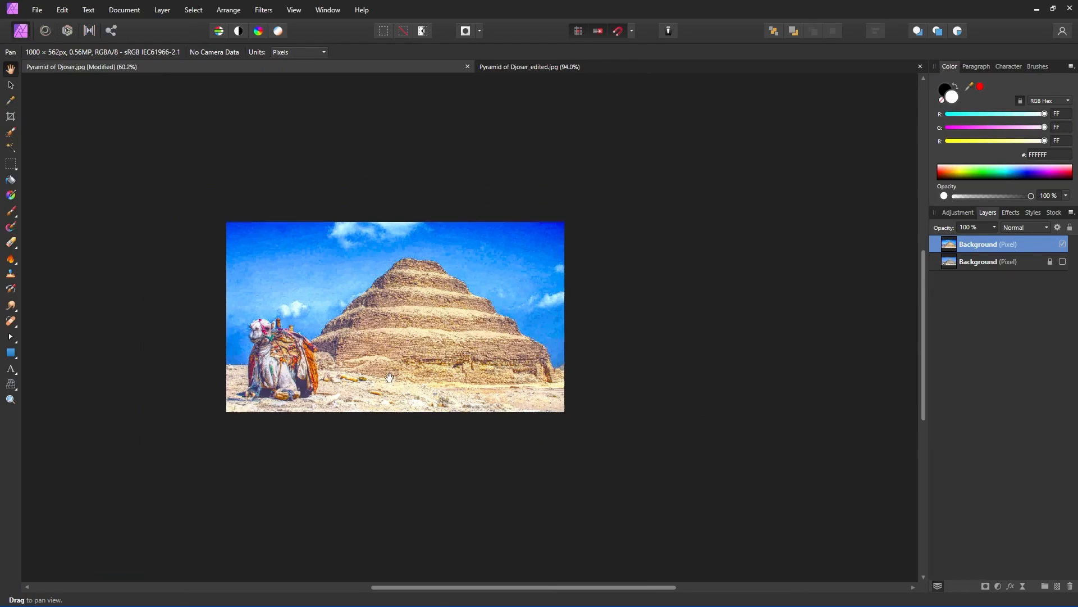
click(264, 10)
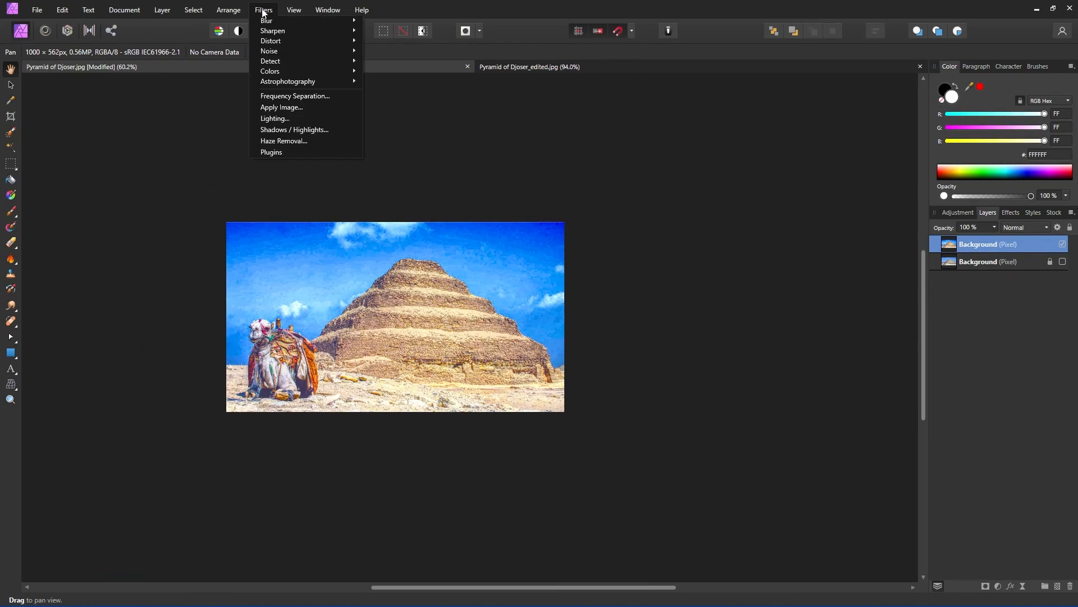
mouse_move(288, 51)
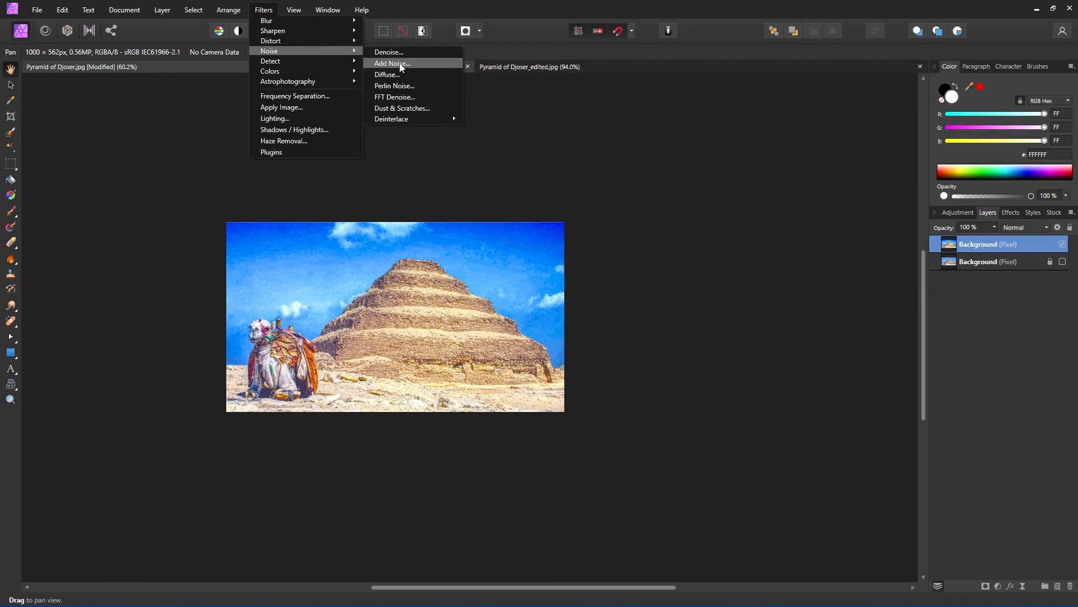
click(403, 53)
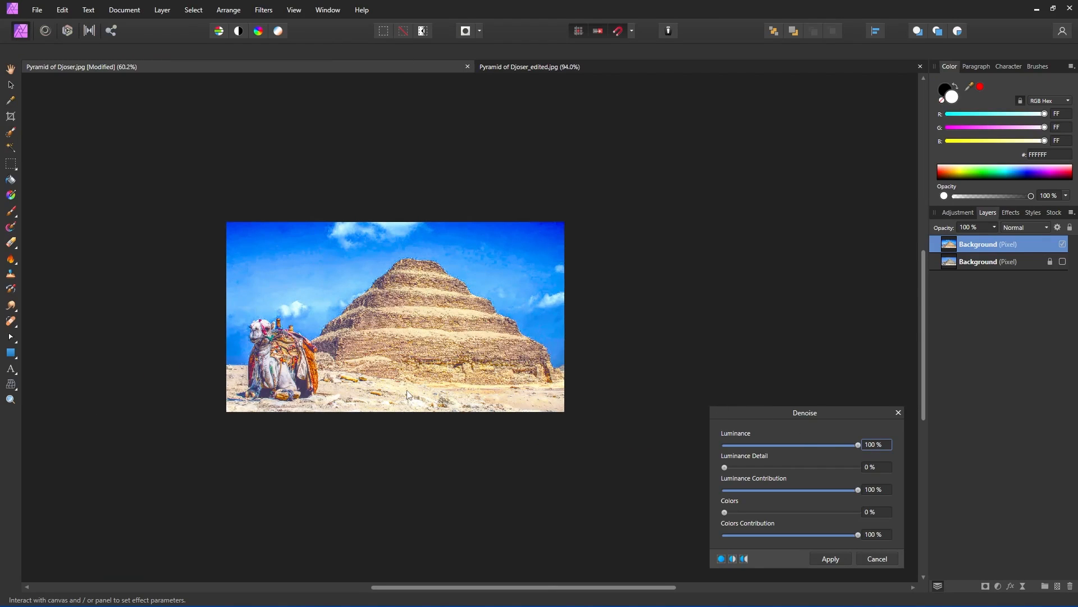
click(830, 558)
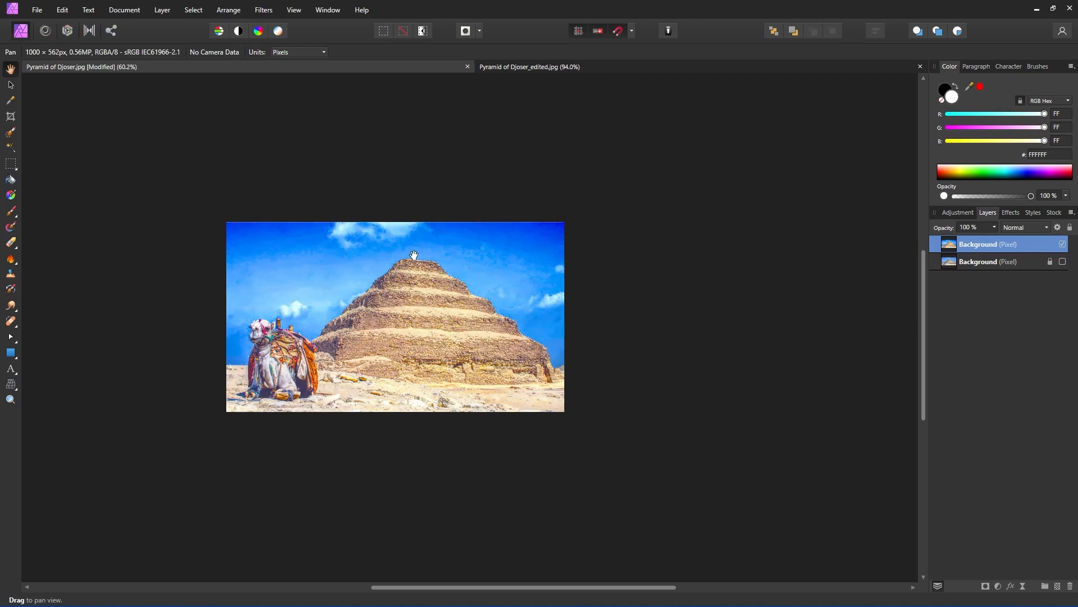
Repeat the Denoise filter two more times to smooth the photo further
click(263, 9)
click(285, 27)
scroll(309, 373, up, 2)
scroll(376, 140, up, 1)
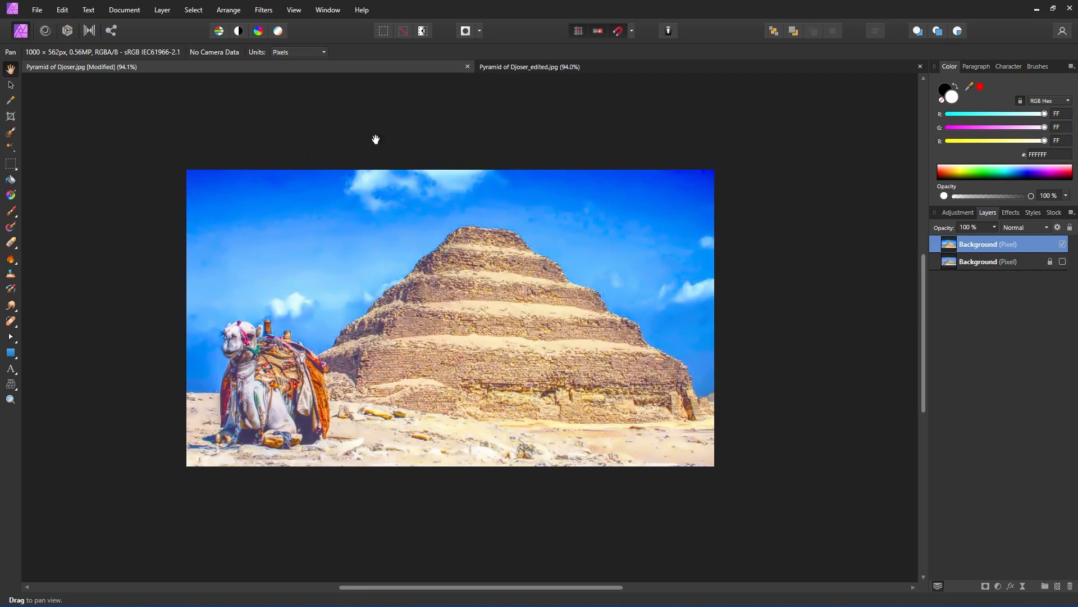
click(263, 10)
click(273, 26)
scroll(366, 397, down, 1)
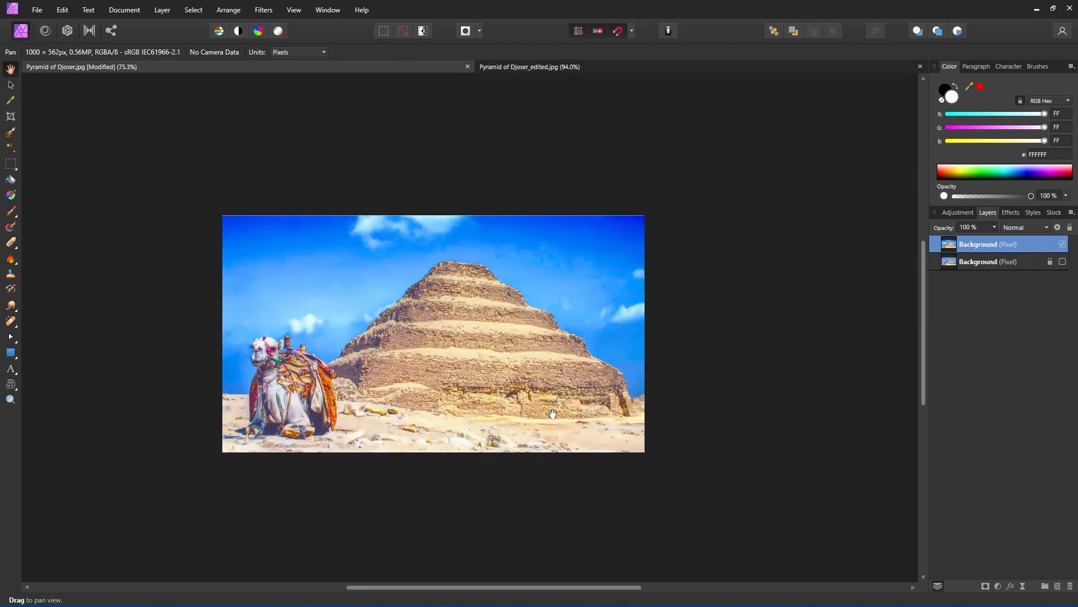
Add a Brightness / Contrast adjustment with brightness at -28% and contrast at 21%
click(958, 212)
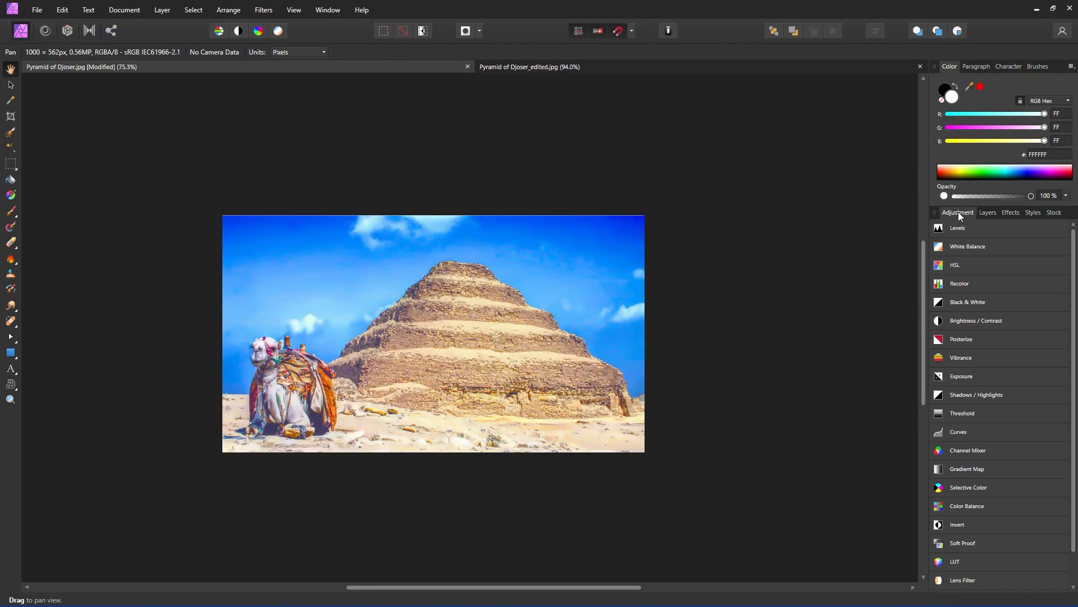
mouse_move(966, 324)
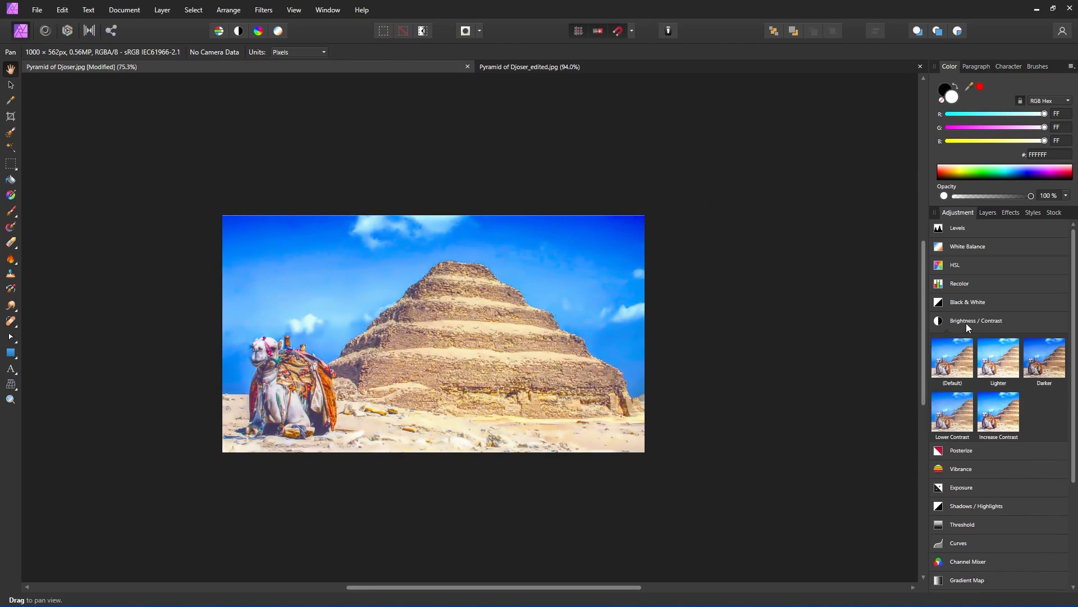
click(948, 361)
drag(765, 498, 740, 499)
drag(765, 521, 784, 521)
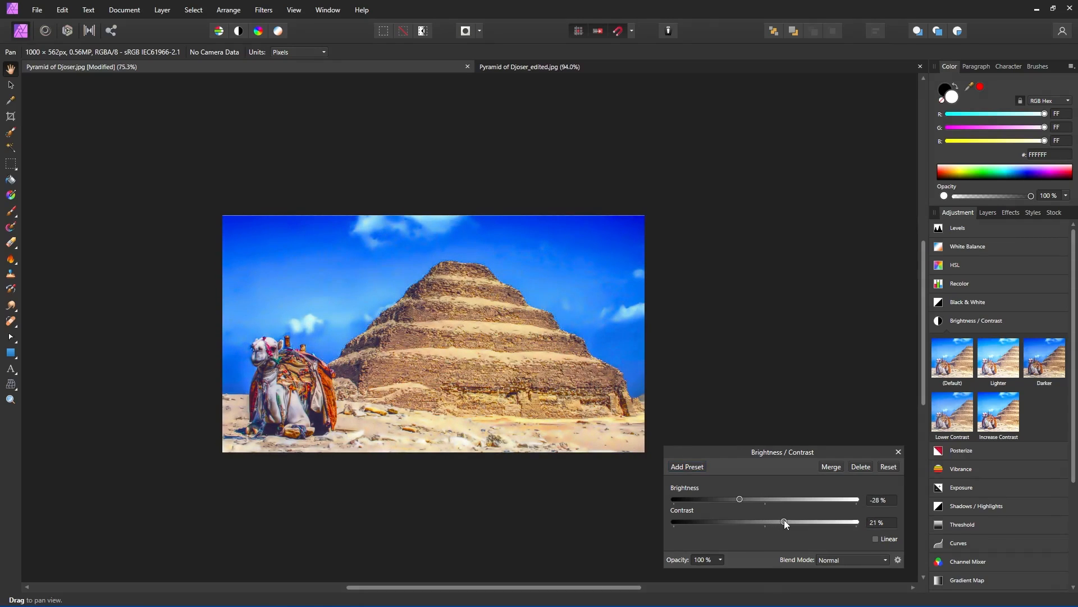
click(898, 451)
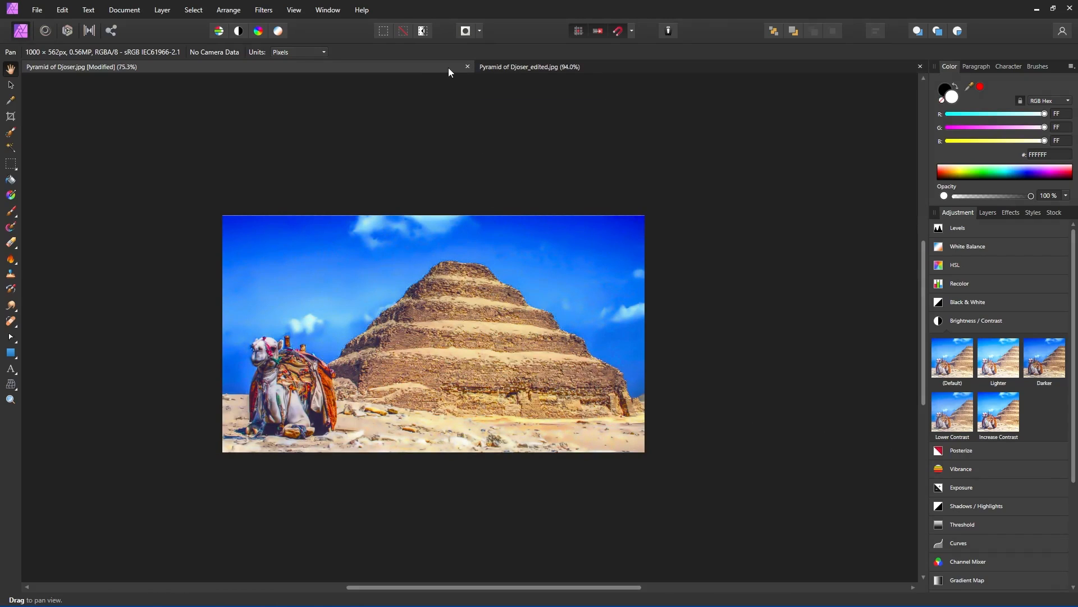
Compare the adjusted photo with the previously edited Pyramid of Djoser version
click(528, 66)
click(400, 68)
key(h)
scroll(127, 353, down, 1)
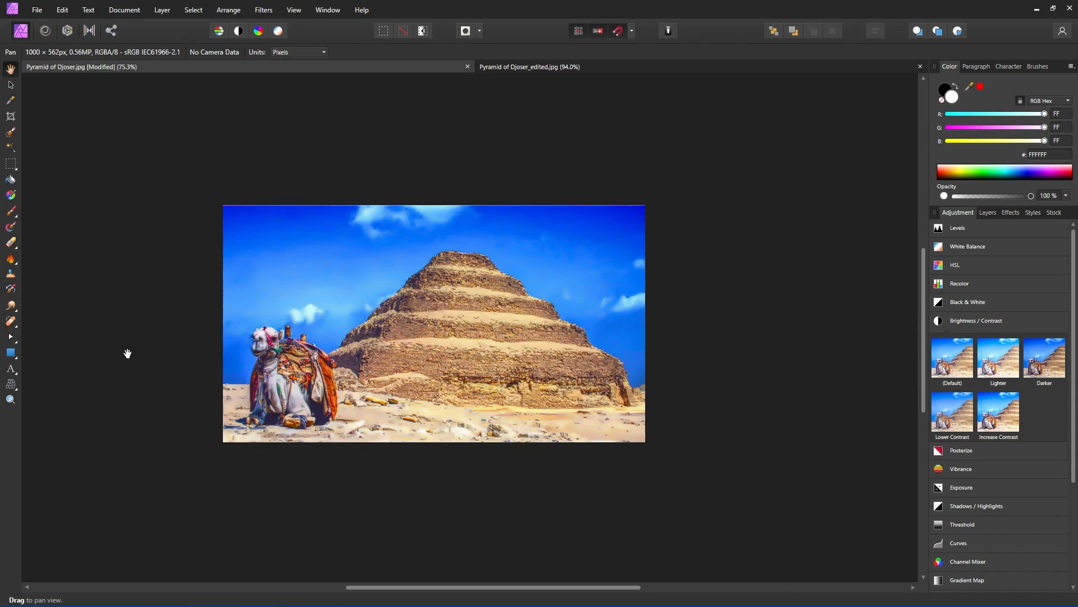
Crop the pyramid photo with a custom 16:9 ratio to about 883 × 496 px, keeping the camel and pyramid in frame
key(c)
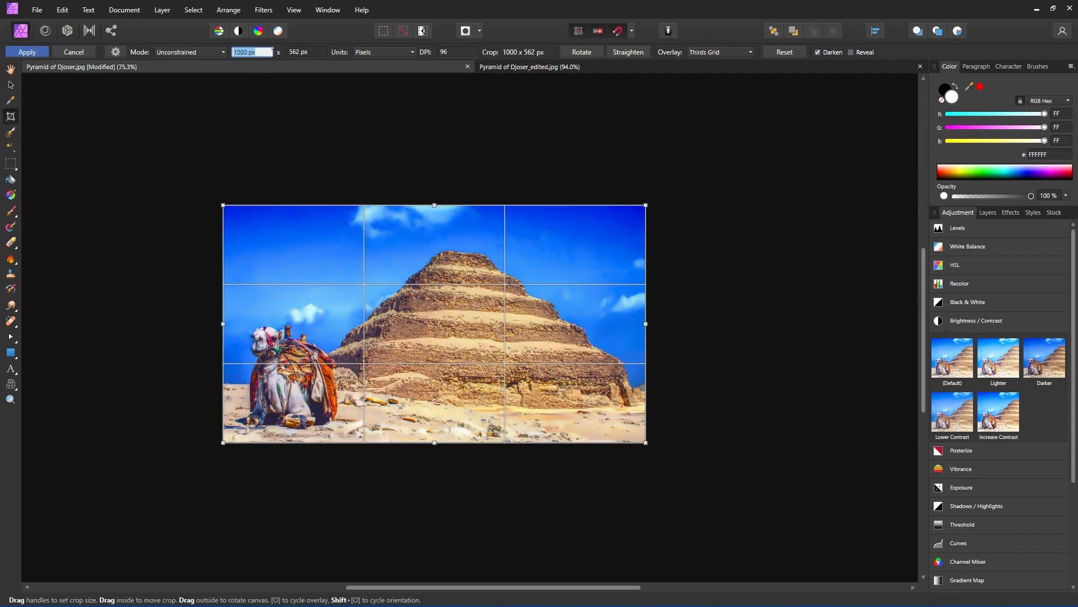
click(193, 53)
click(186, 91)
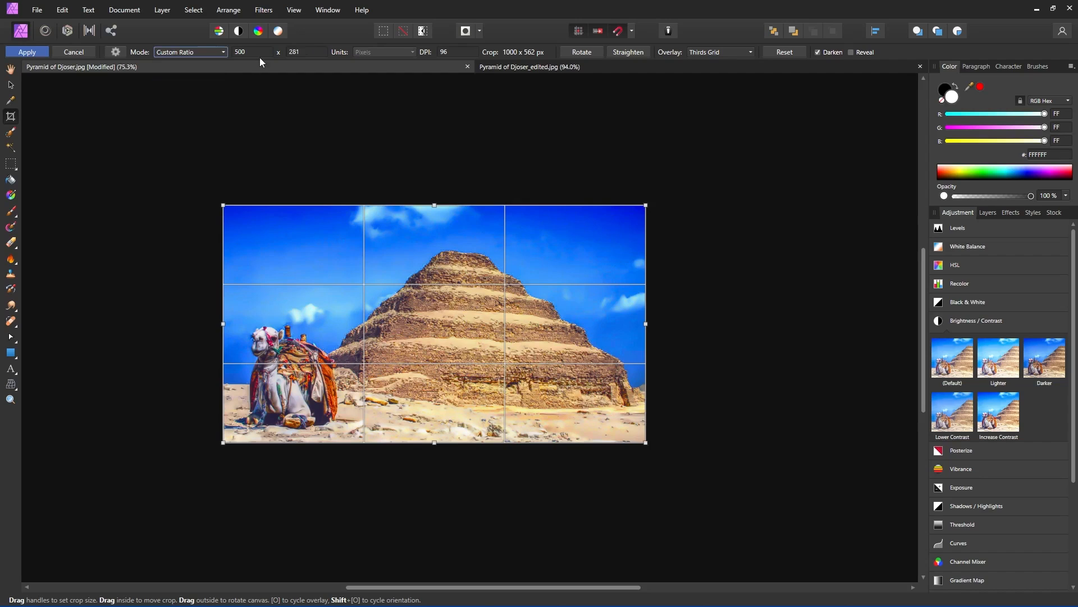
text(16)
key(Tab)
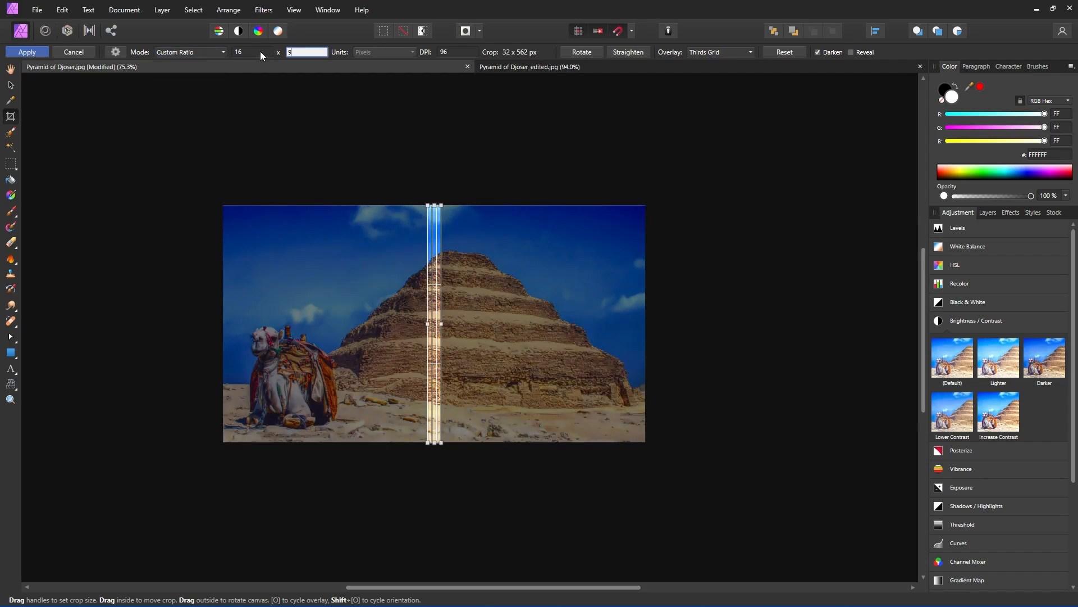
text(9)
drag(379, 262, 574, 396)
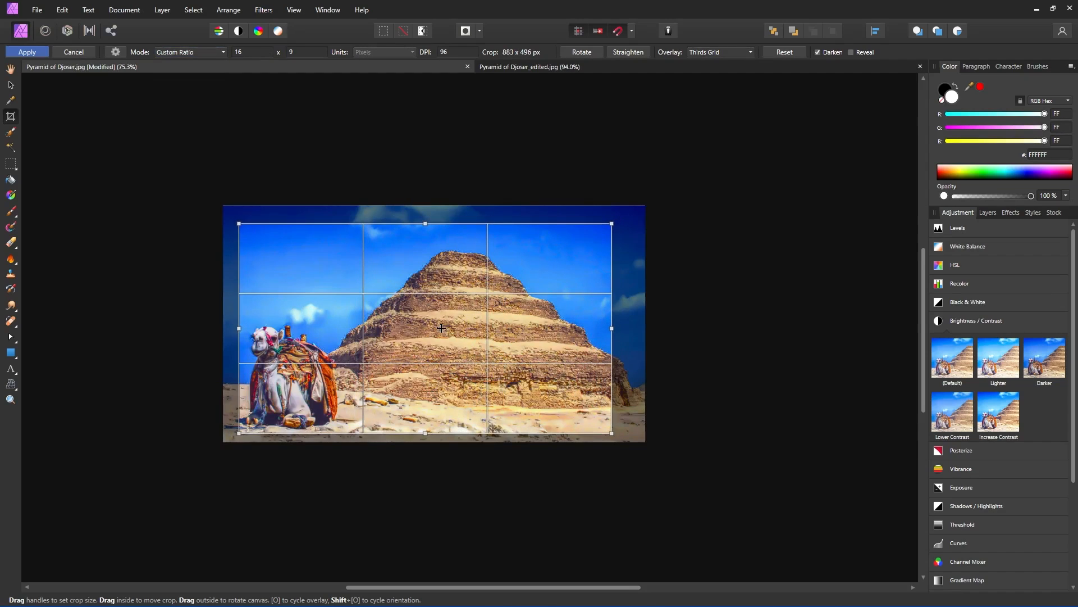
key(h)
scroll(315, 343, up, 5)
scroll(242, 298, down, 6)
Set up a JPEG export of the whole cropped photo with the quality reduced below 100
click(37, 9)
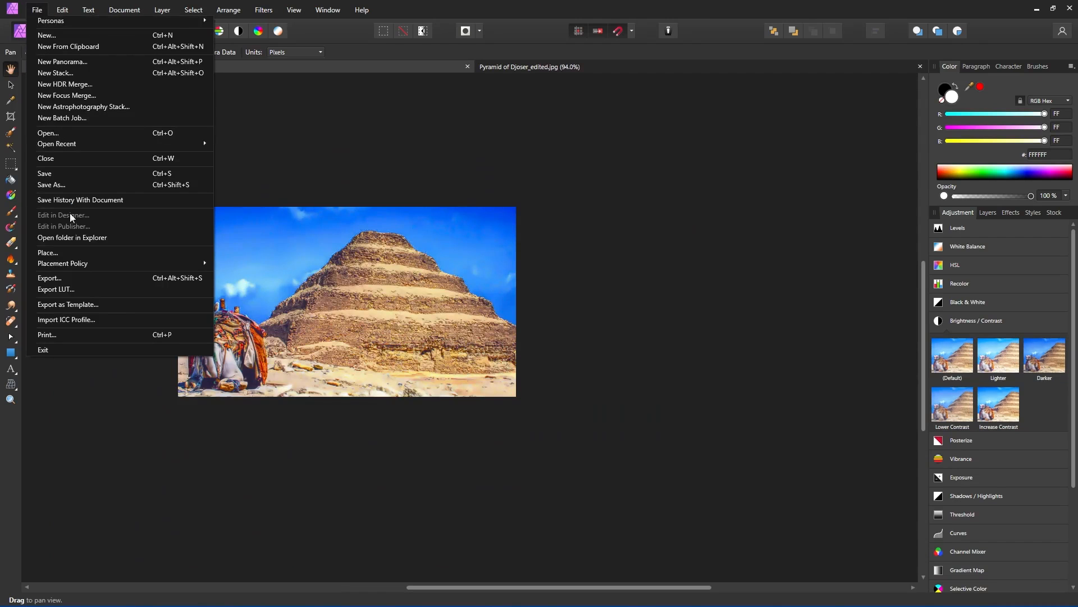
click(99, 276)
click(411, 242)
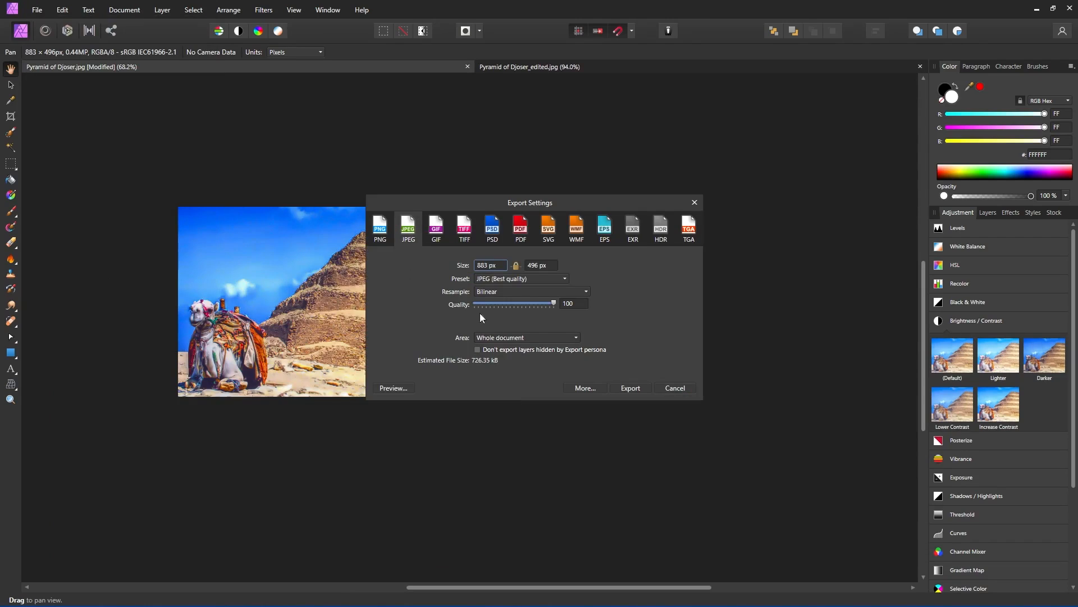
drag(554, 303, 538, 304)
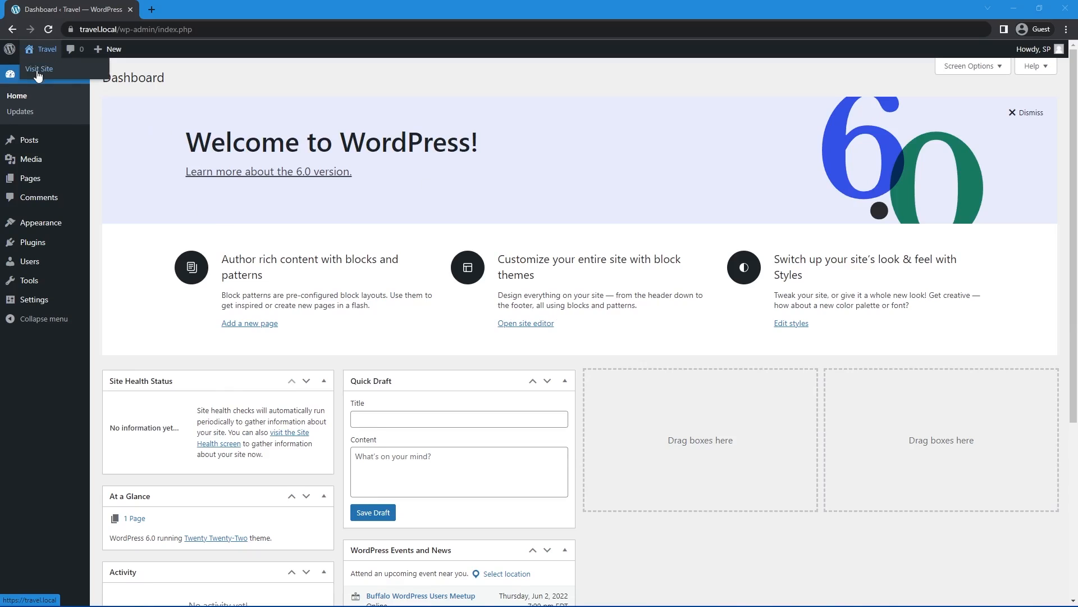
Switch to the browser, view the Travel site in a new tab, and load seedprod.com in that tab
middle_click(108, 49)
click(181, 8)
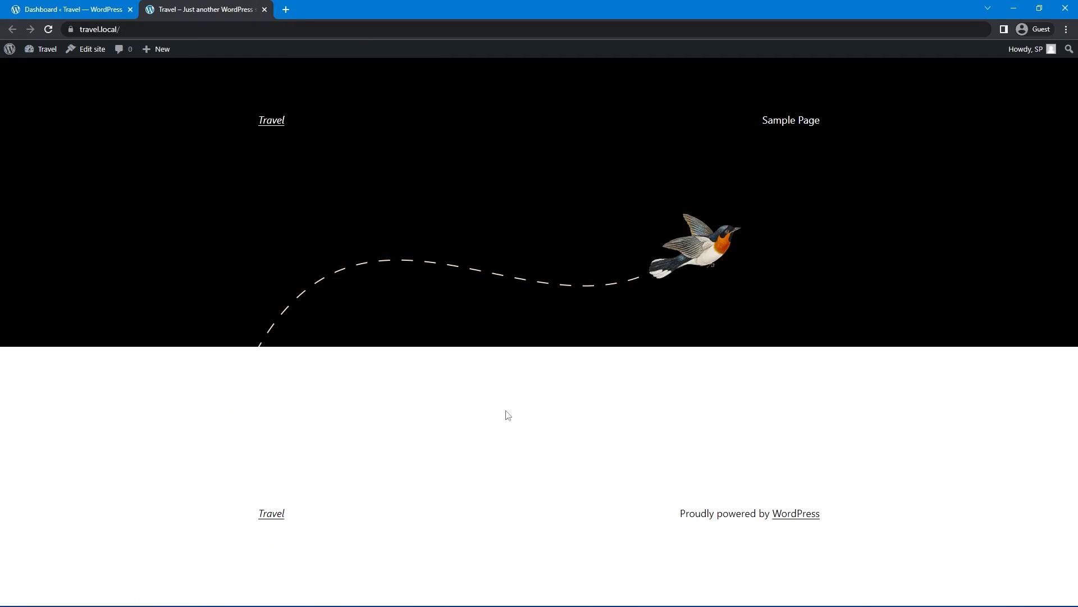
click(204, 25)
text(seedprod.com)
key(Return)
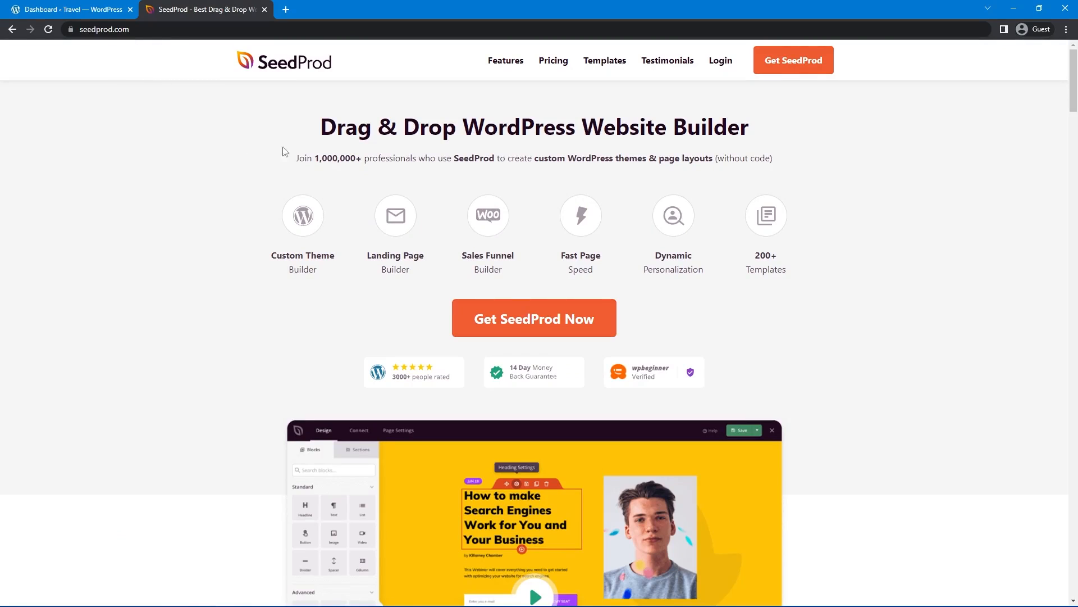
Check the SeedProd pricing plans, return to the homepage, and log in with the account e-mail and password
click(786, 72)
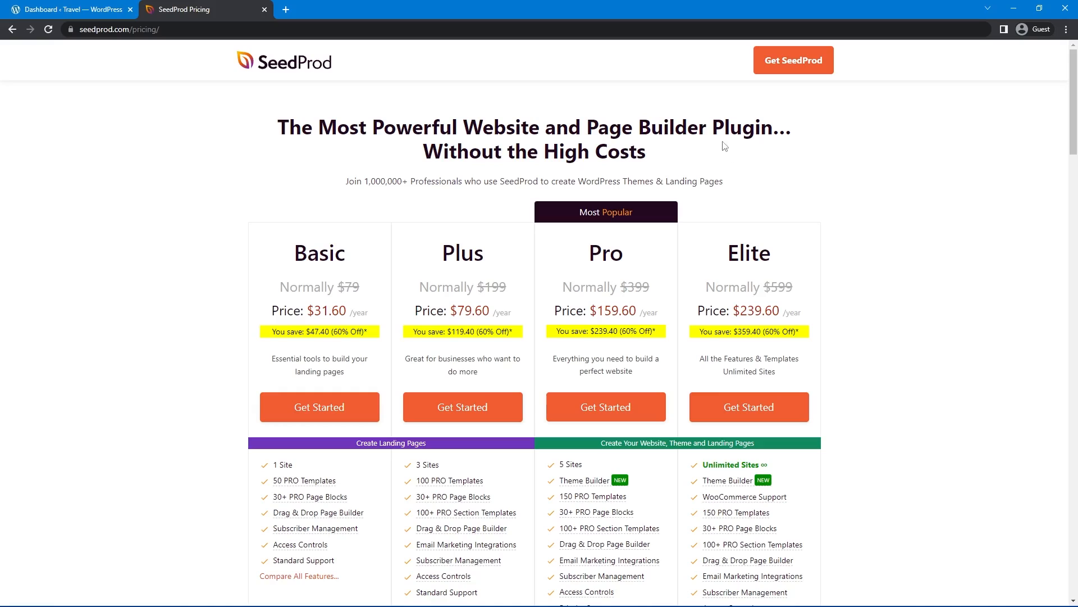
key(alt+Left)
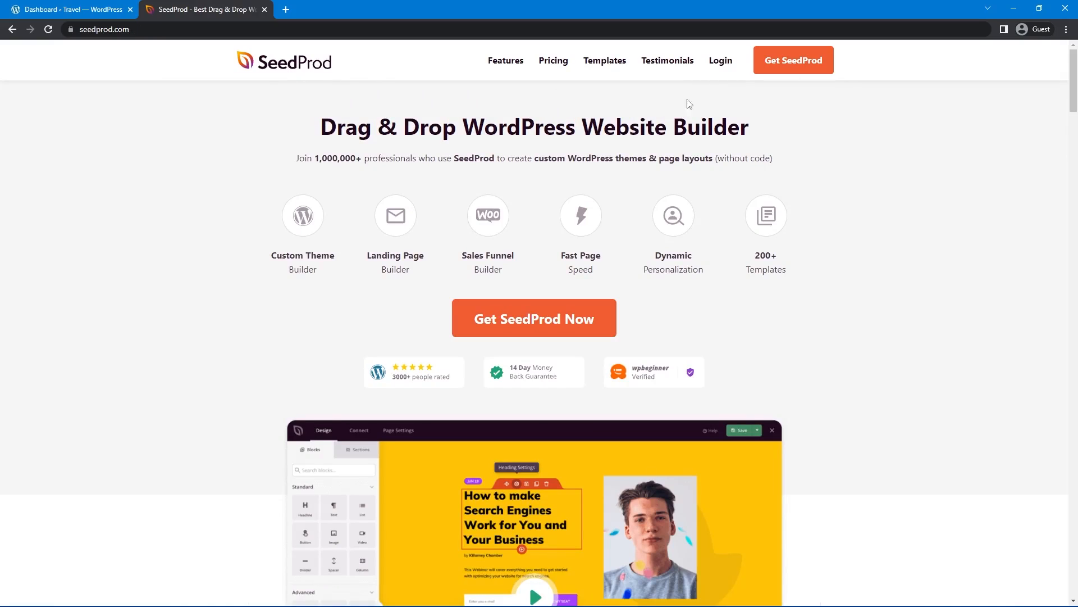
click(721, 64)
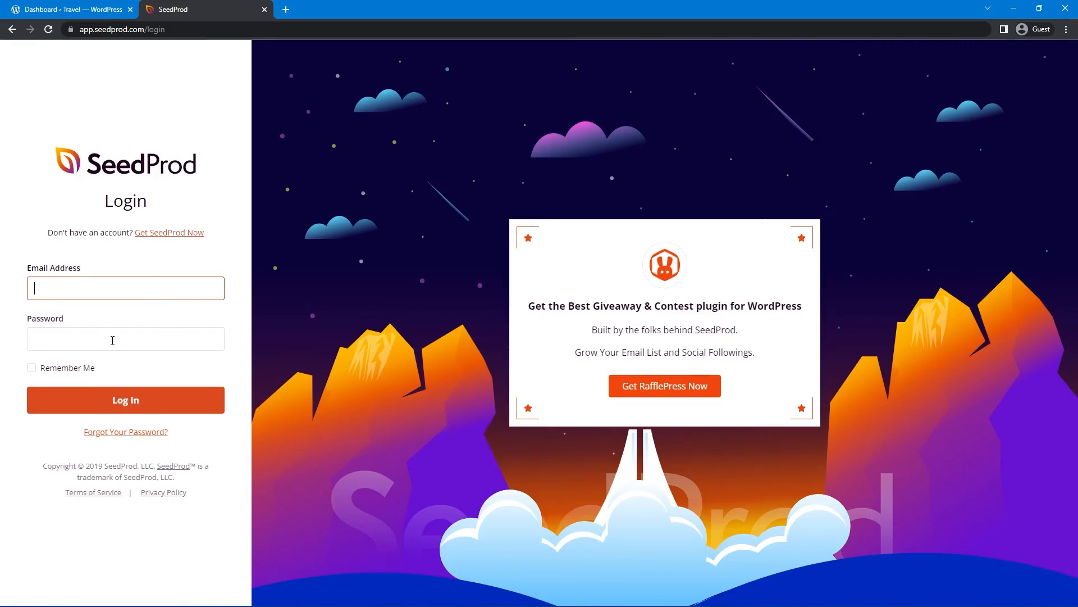
click(113, 399)
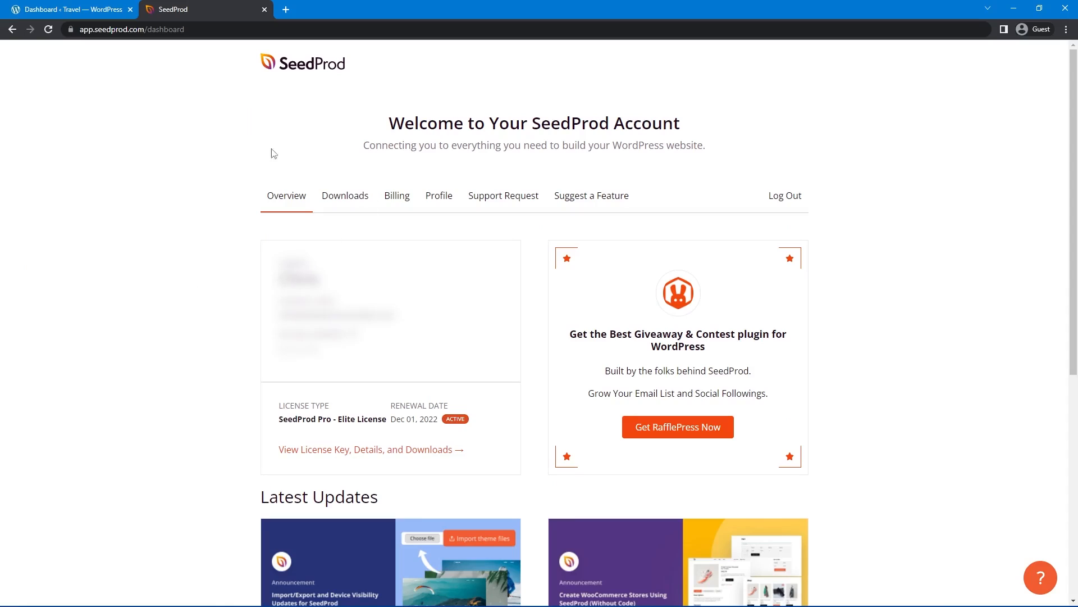
Download SeedProd Pro 6.12.0 from the account, copy the license key, and return to the WordPress dashboard
click(349, 197)
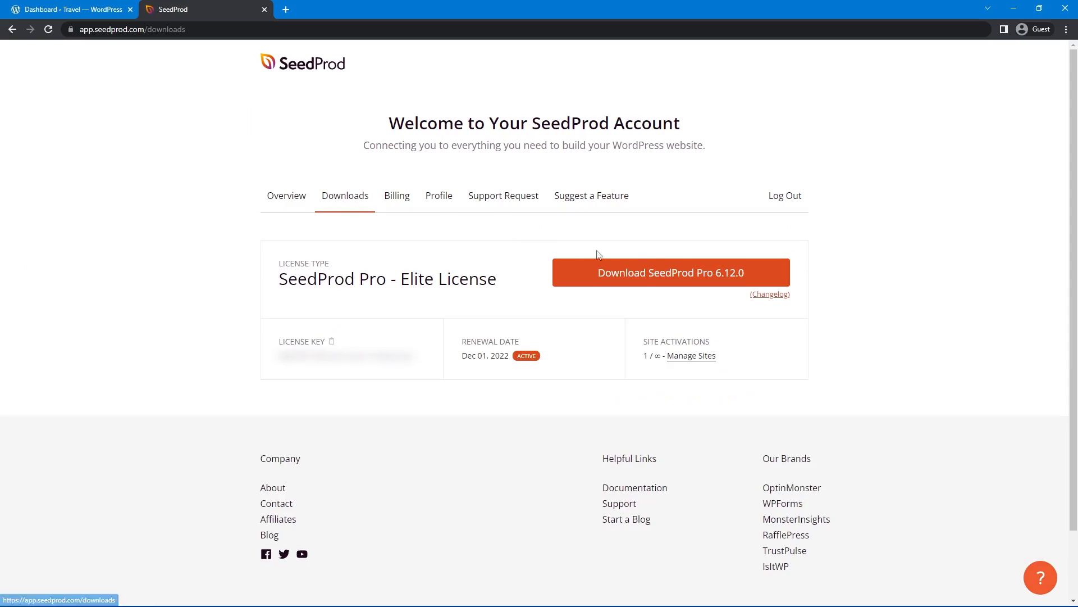
click(676, 277)
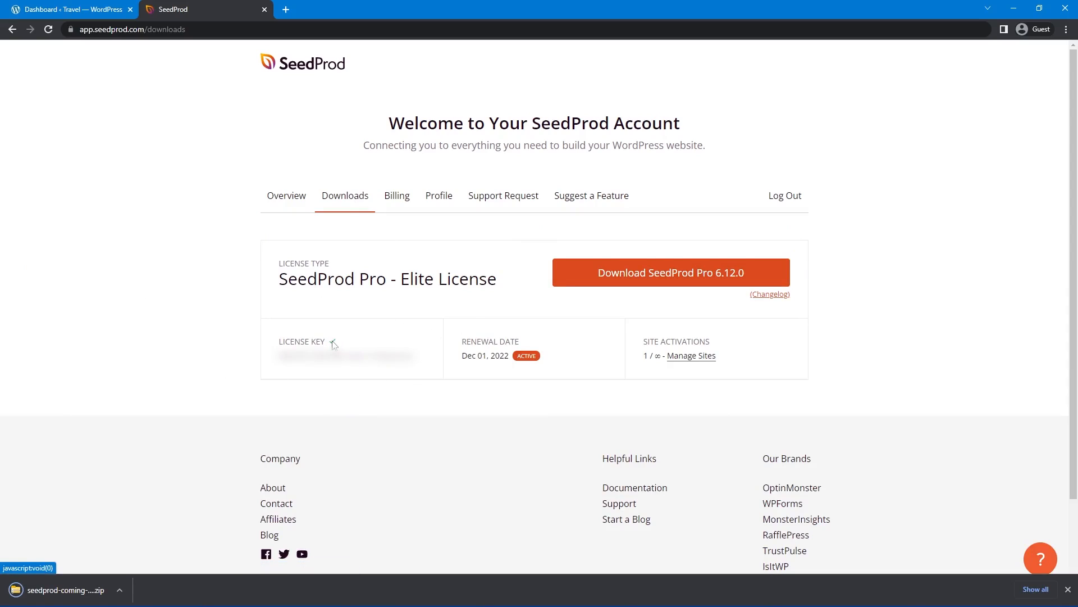
key(ctrl+w)
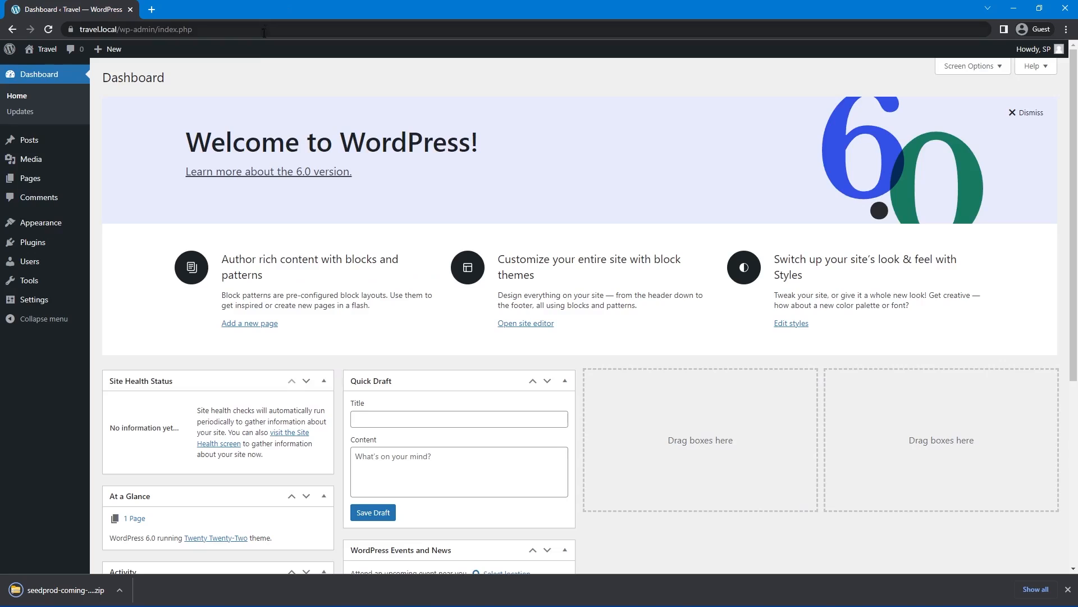
Upload the downloaded SeedProd zip as a new WordPress plugin, install it and activate it
mouse_move(36, 250)
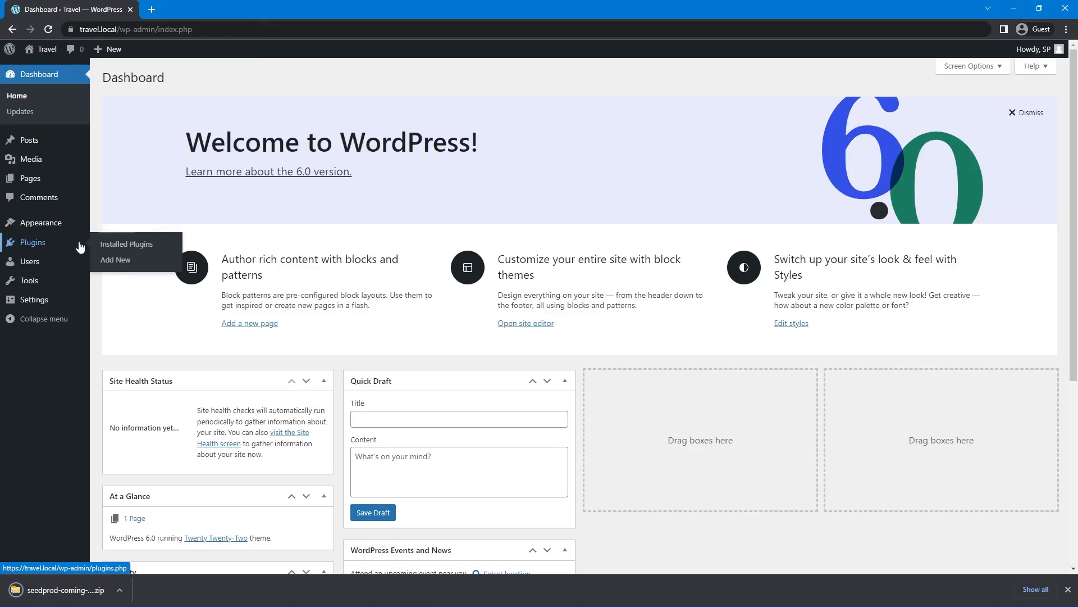
click(115, 259)
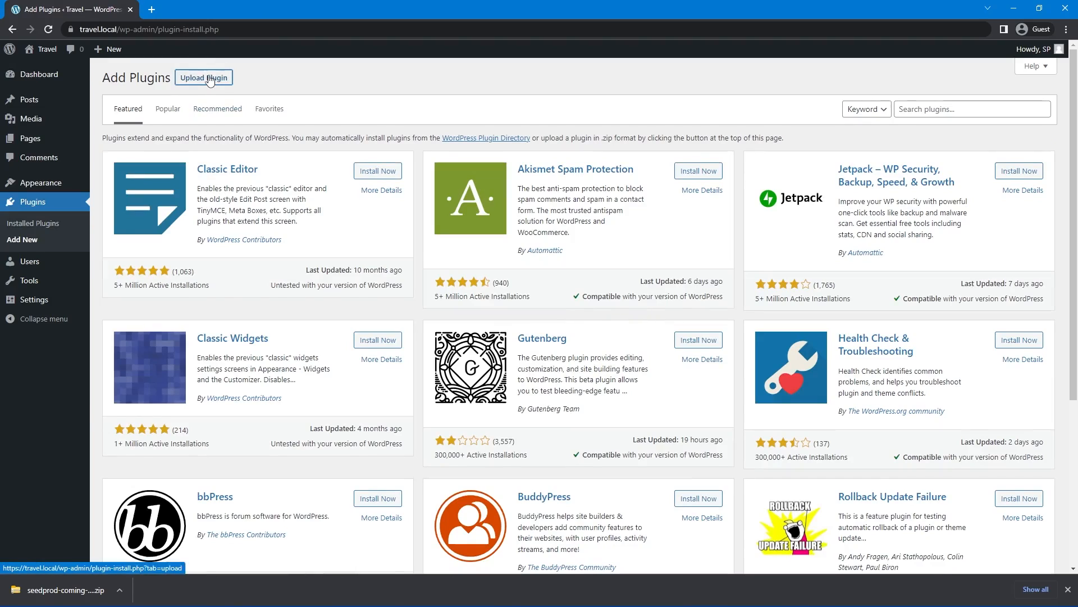
click(216, 77)
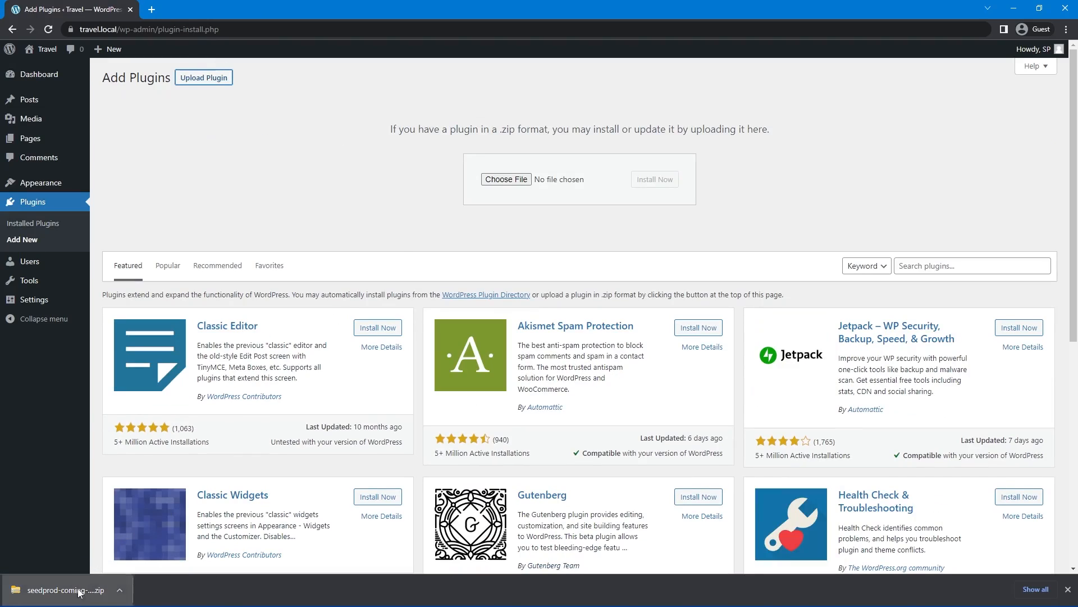
drag(68, 589, 516, 183)
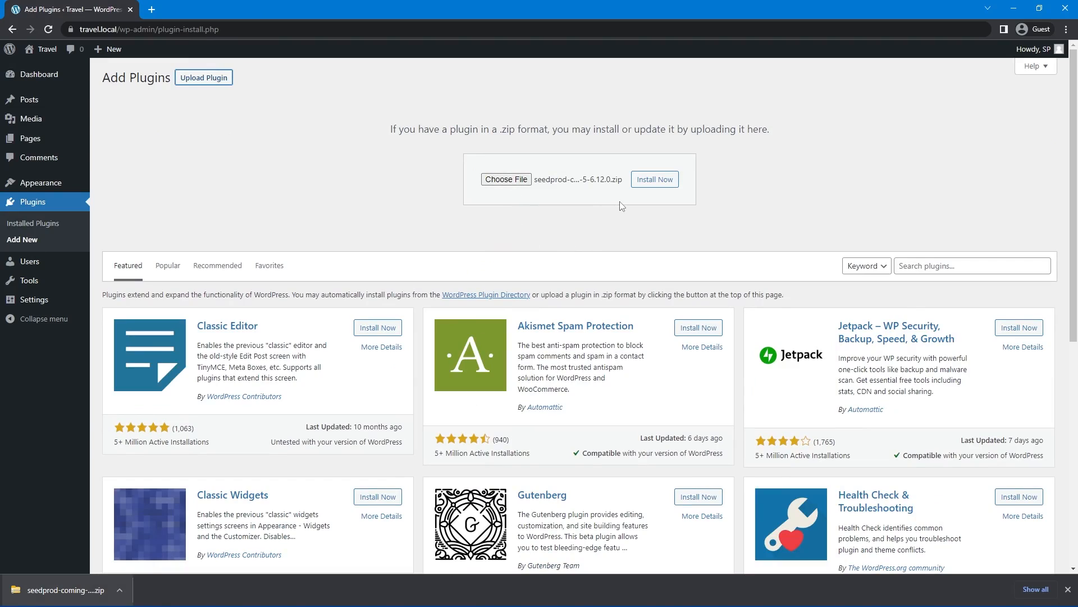
click(660, 181)
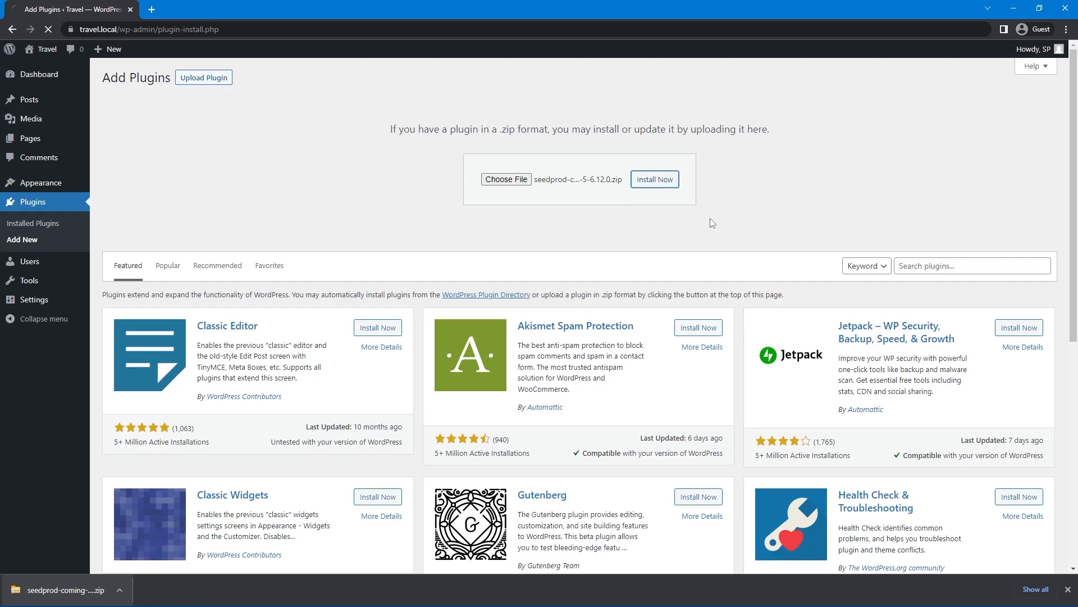
click(137, 175)
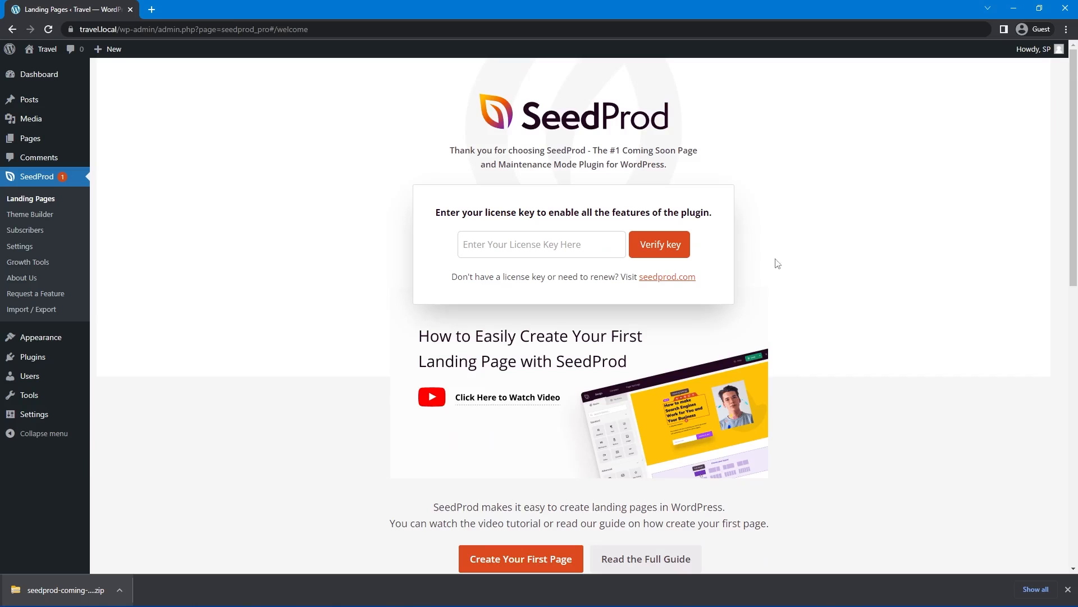
Paste the SeedProd license key into the license field, verify it, and dismiss the browser's downloads bar
right_click(496, 244)
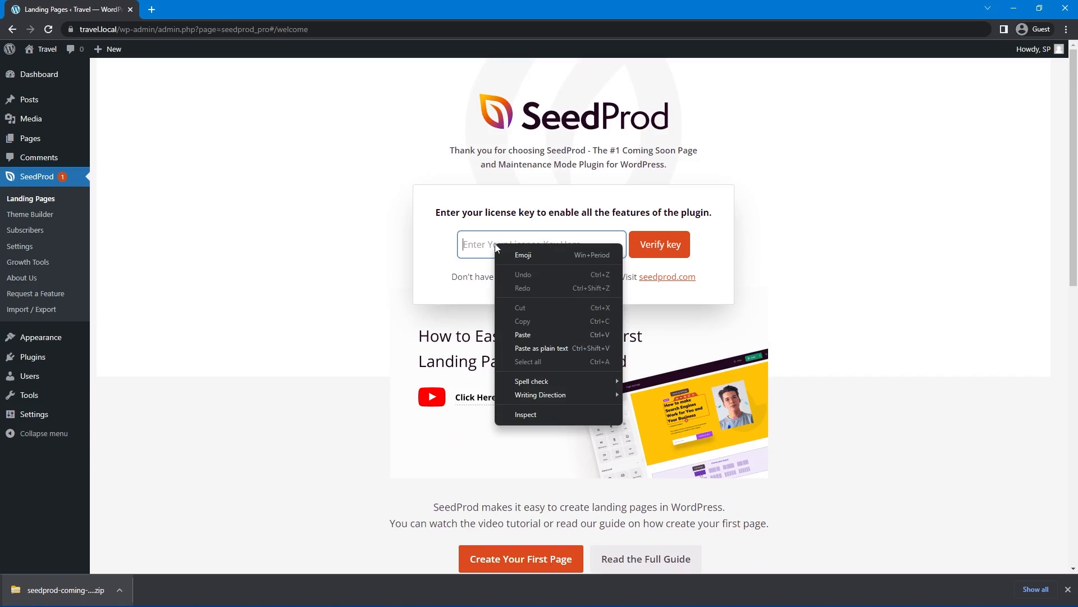
click(530, 334)
click(675, 248)
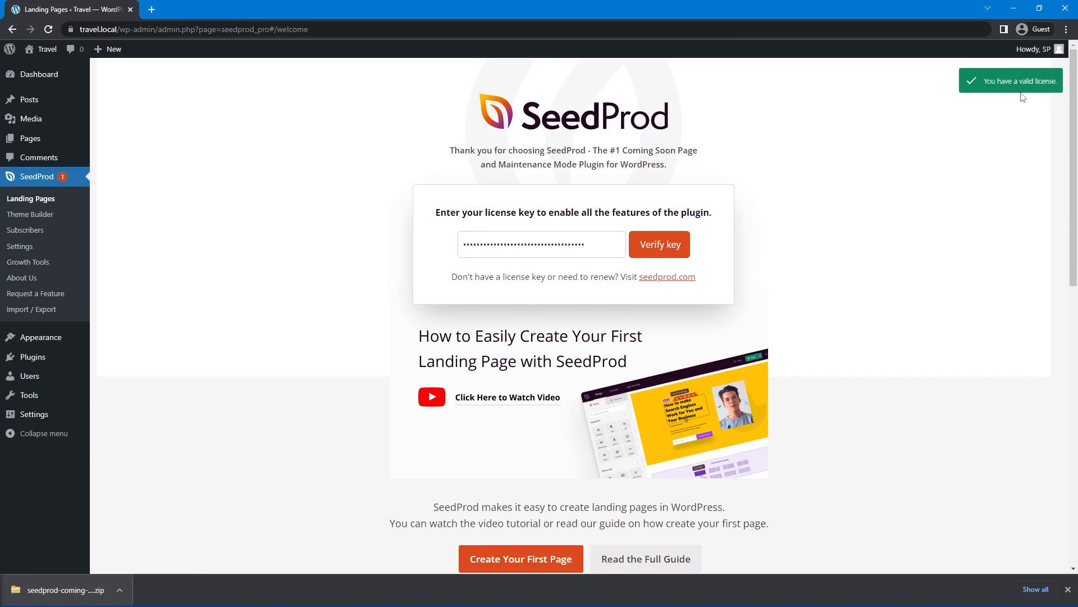
click(1068, 588)
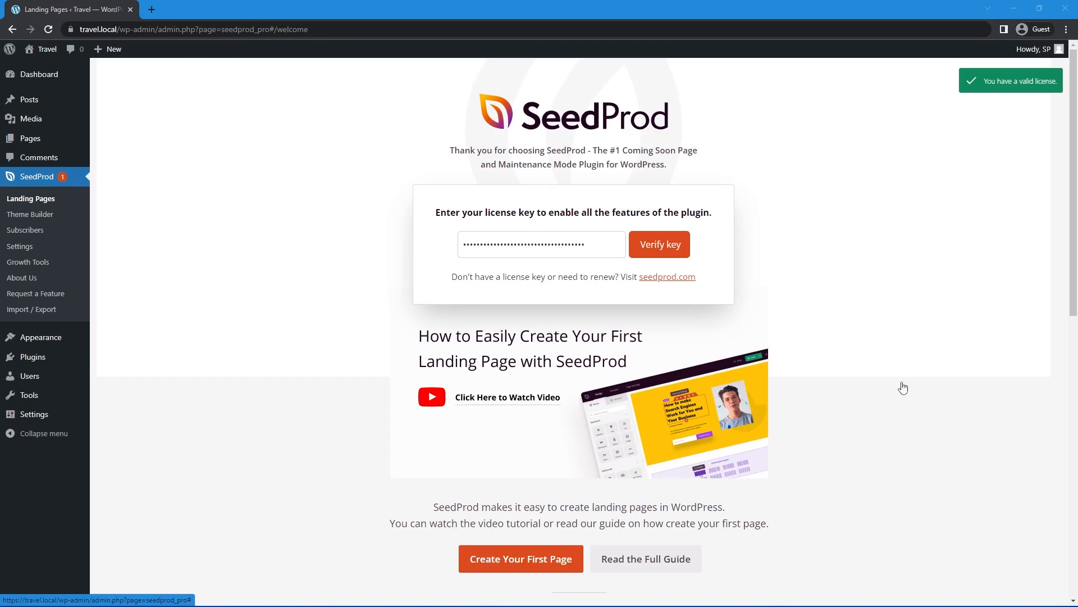
Upload the Desert Adventures title, desert pyramid illustration, Pyramid of Djoser_edited and Chichen Itza images to the Media Library
mouse_move(32, 124)
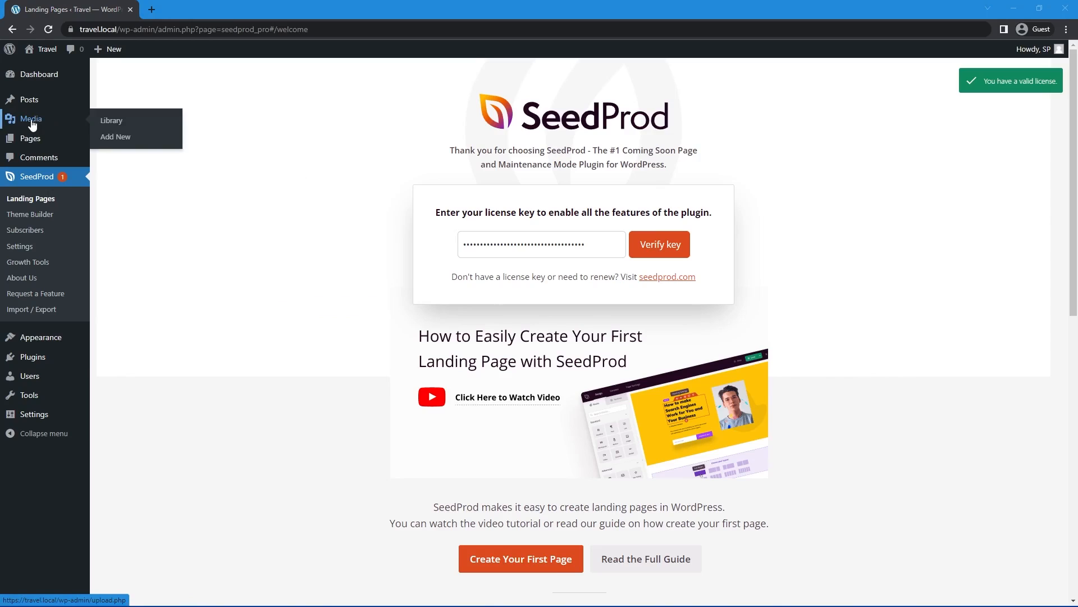
click(117, 123)
click(217, 79)
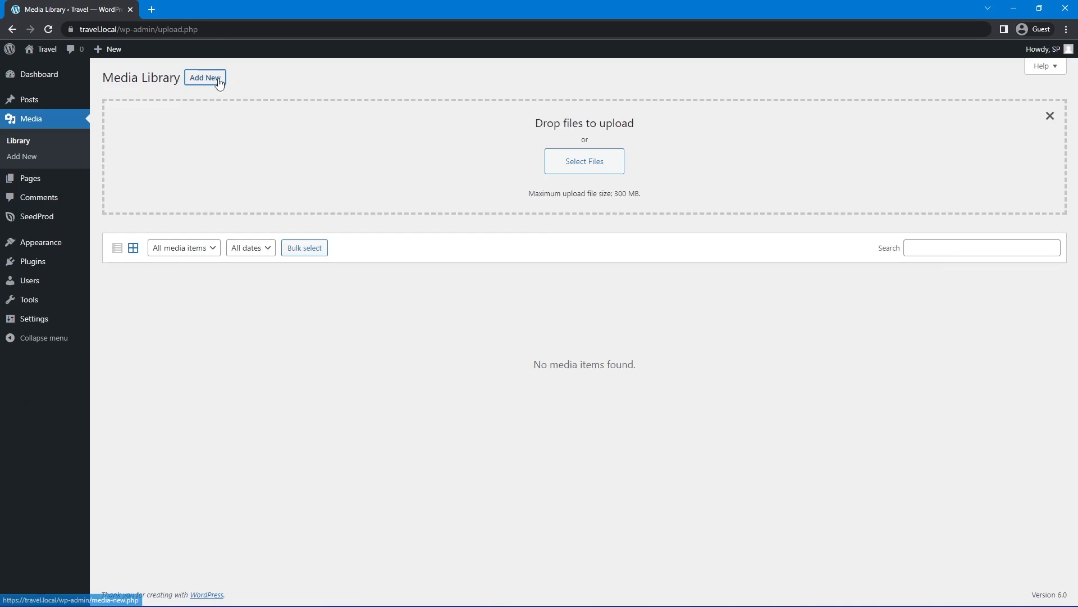
drag(931, 318, 483, 168)
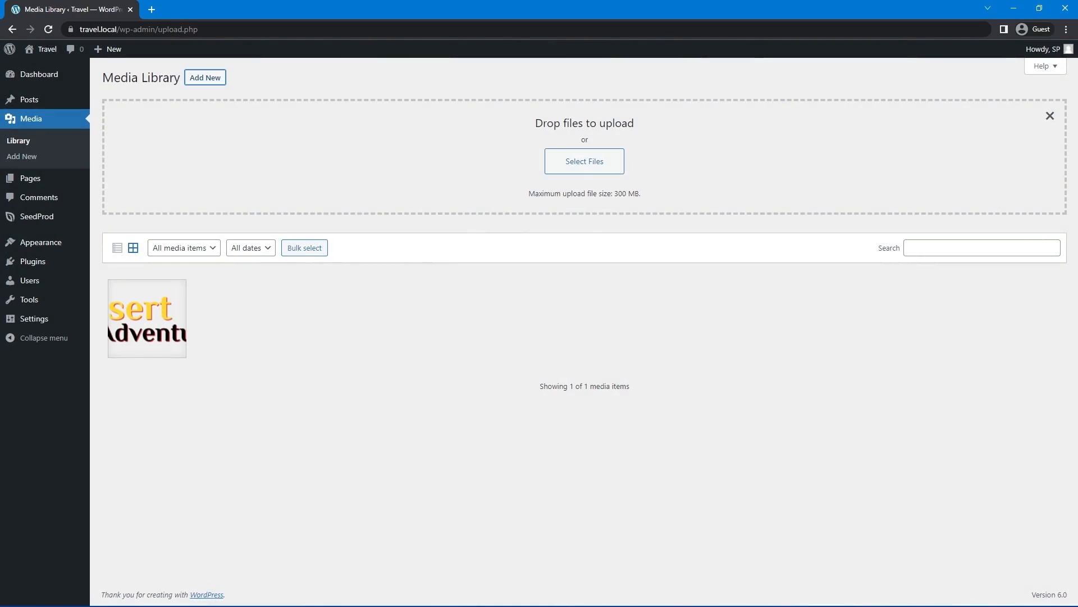
drag(1077, 220, 375, 160)
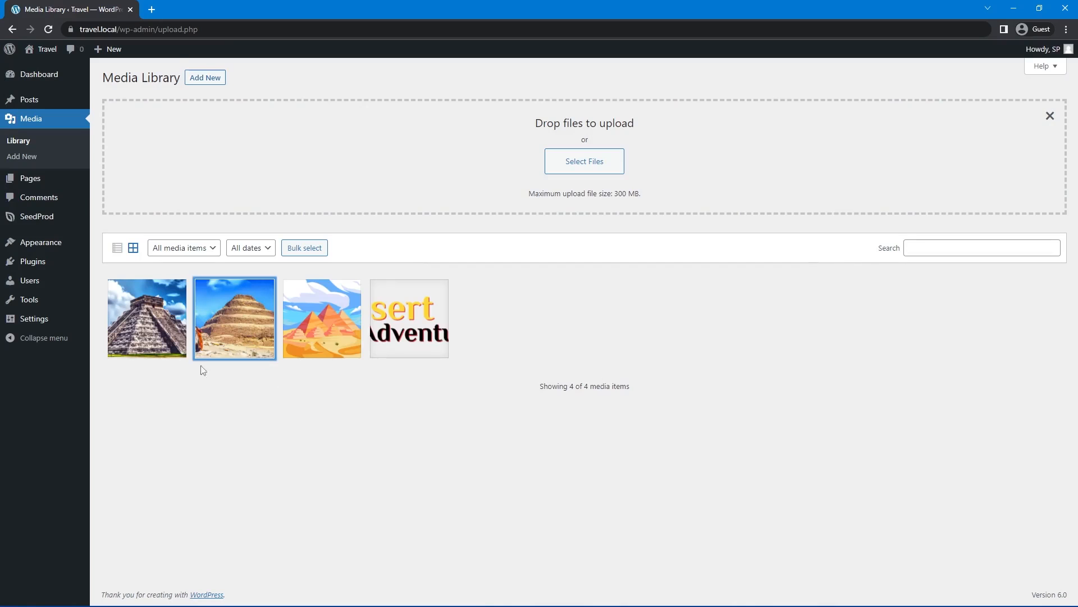
Review the attachment details of the Chichen Itza and Pyramid of Djoser_edited images
click(152, 337)
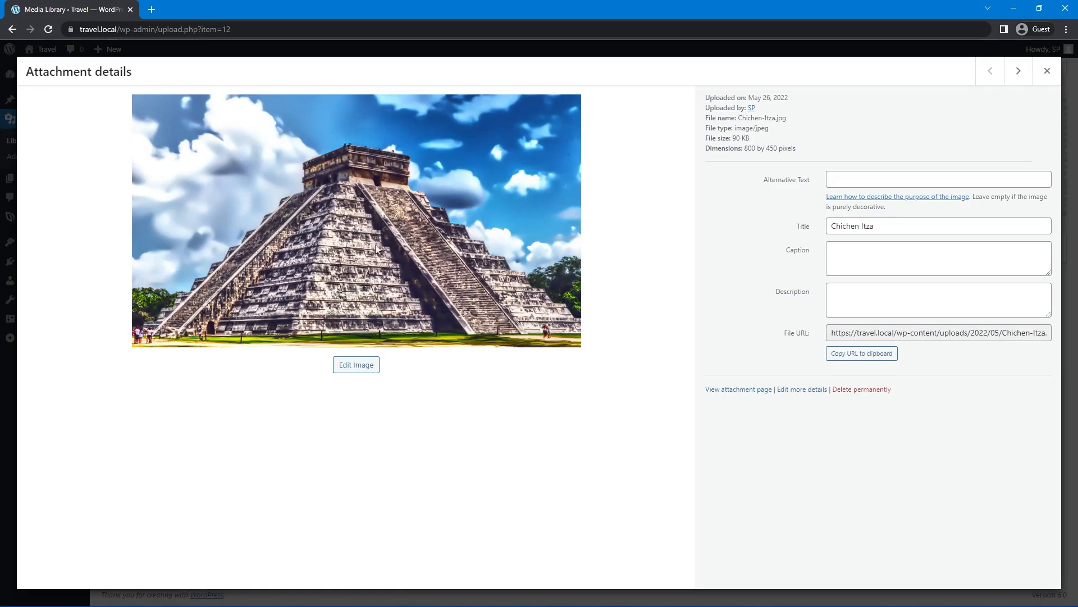
click(1048, 71)
click(235, 319)
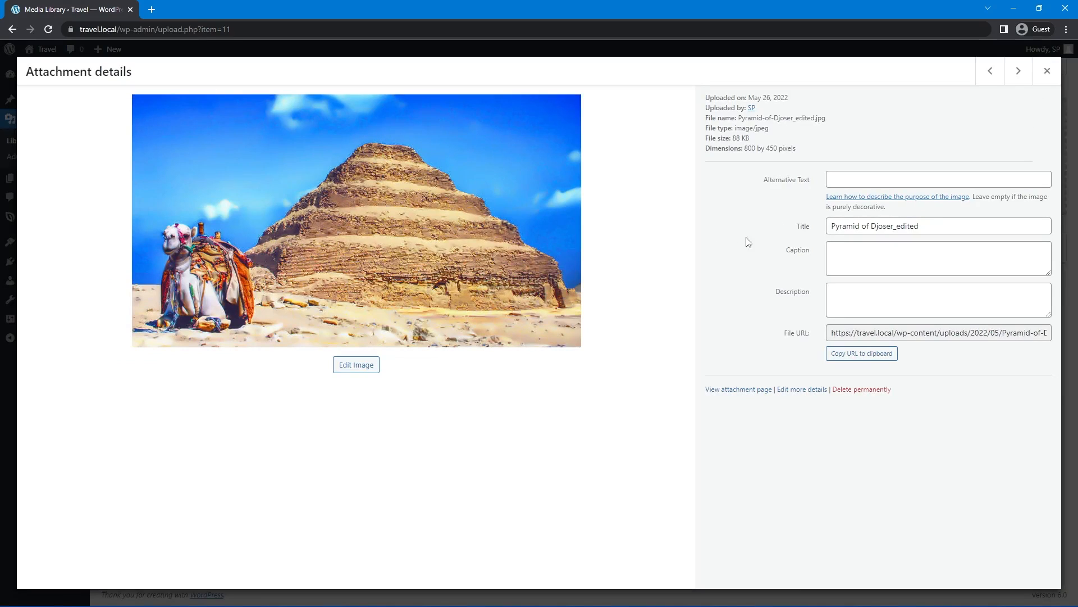
click(1048, 71)
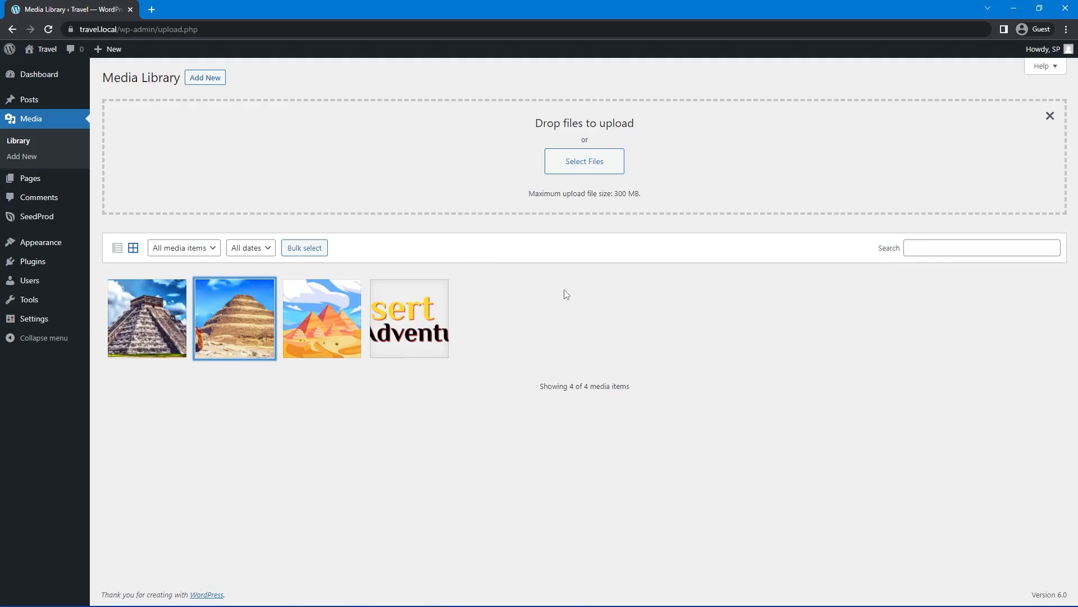
Start a new post titled My Incredible Egyptian Adventure and begin its first paragraph block
mouse_move(36, 104)
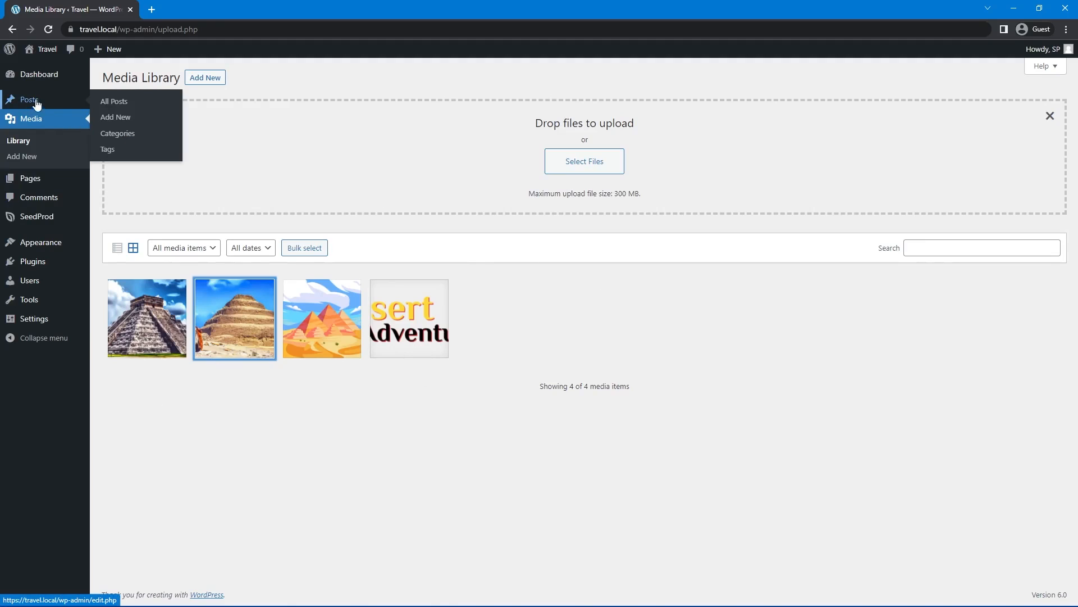
click(115, 118)
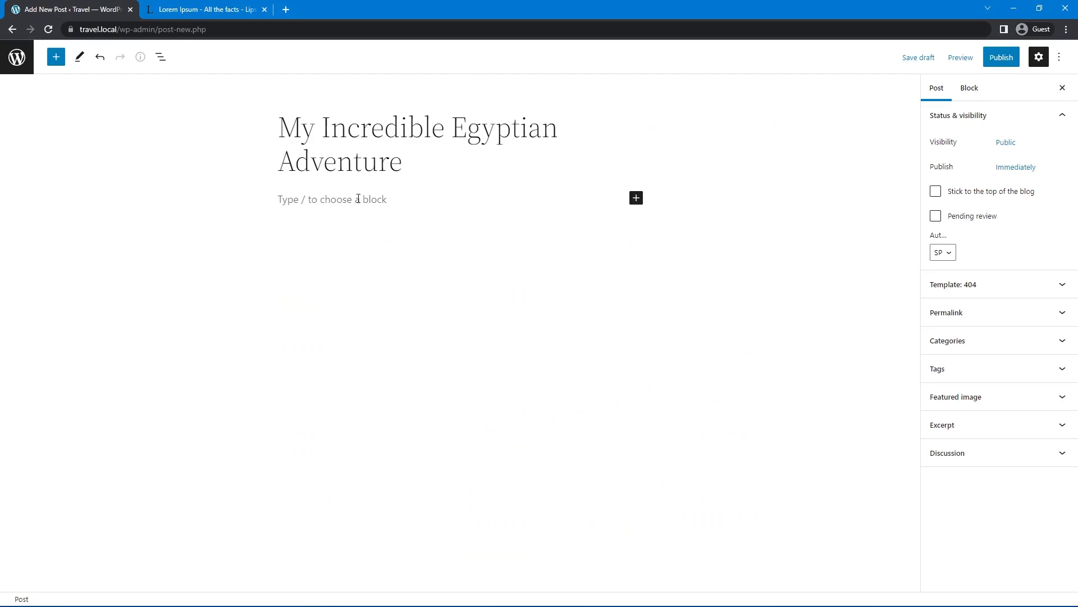
click(336, 199)
Switch to the lipsum.com page and generate 5 paragraphs of Lorem Ipsum text
click(208, 10)
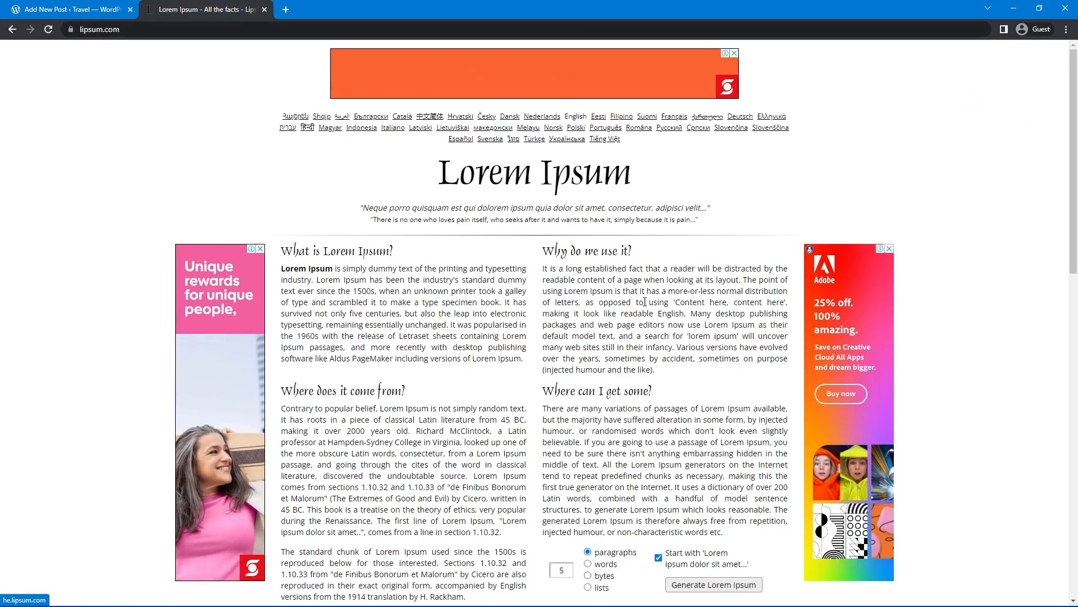
scroll(664, 410, down, 1)
scroll(665, 410, down, 1)
double_click(561, 457)
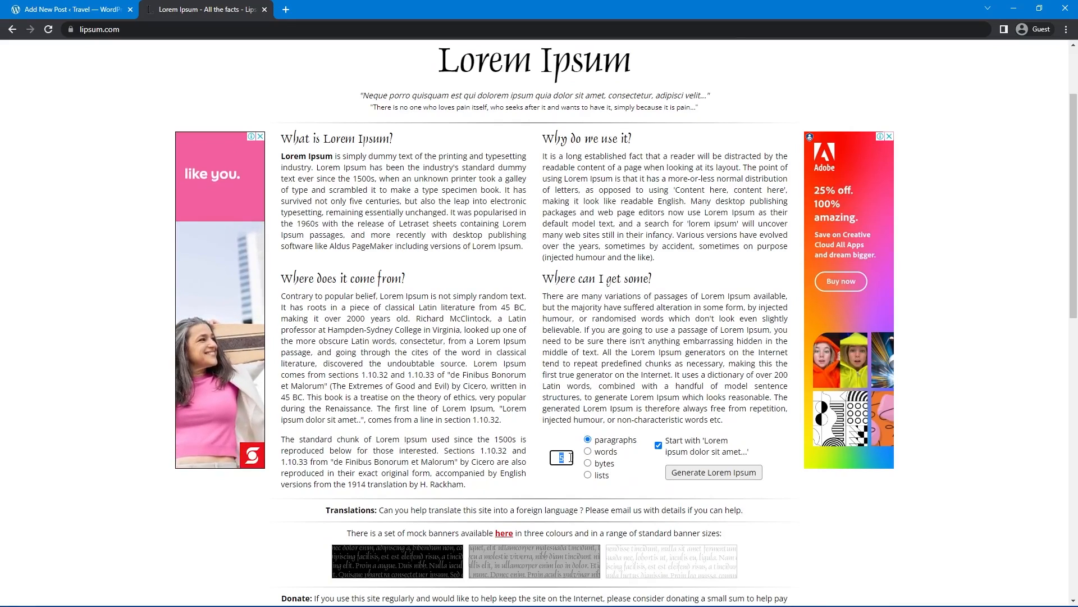
click(719, 476)
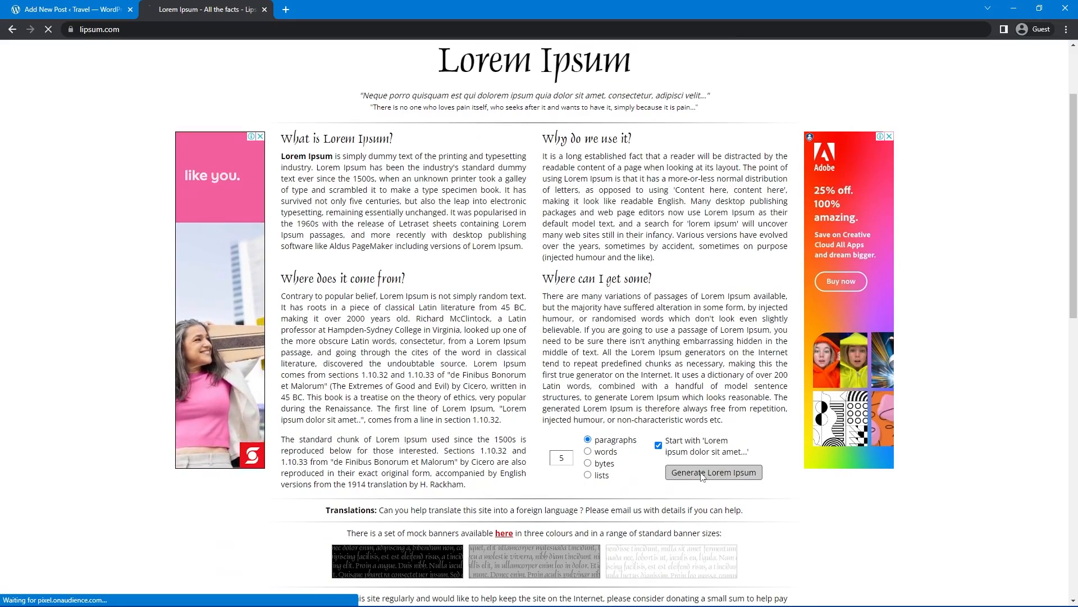
Copy all the generated Lorem Ipsum paragraphs and paste them into the body of the Egyptian Adventure post
drag(443, 529, 278, 248)
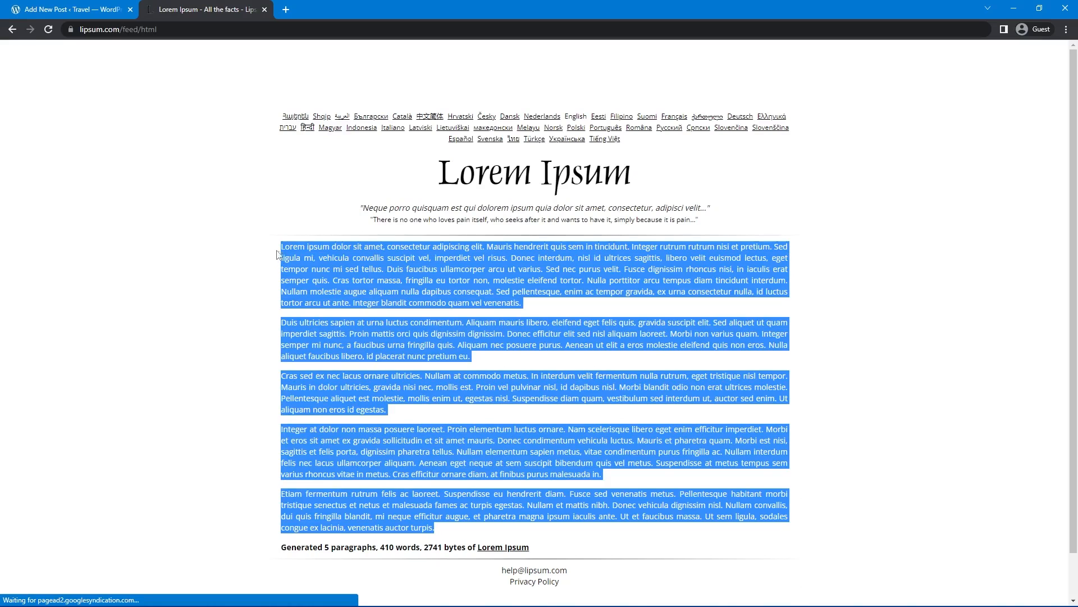
key(ctrl+c)
key(ctrl+Page_Up)
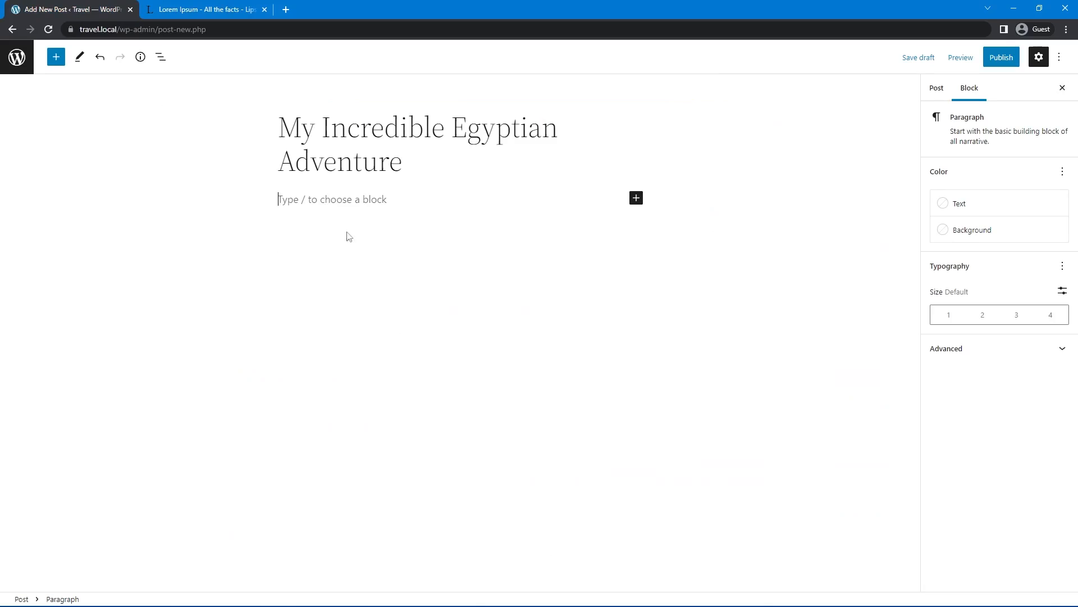
key(ctrl+v)
scroll(761, 173, up, 10)
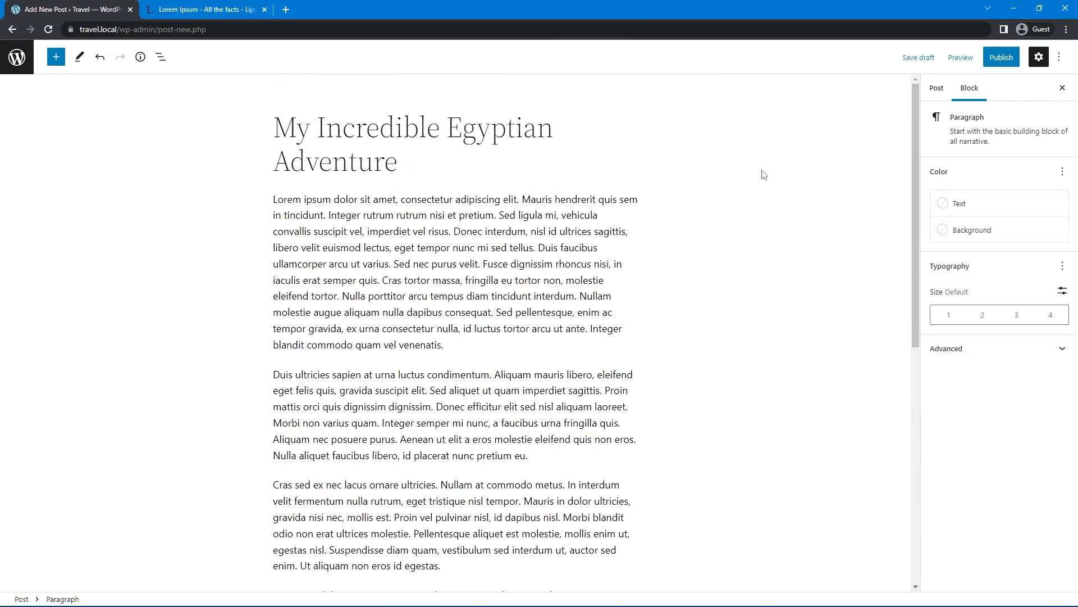
Create a new category named Egyptian in the post settings and assign it to the post
click(936, 88)
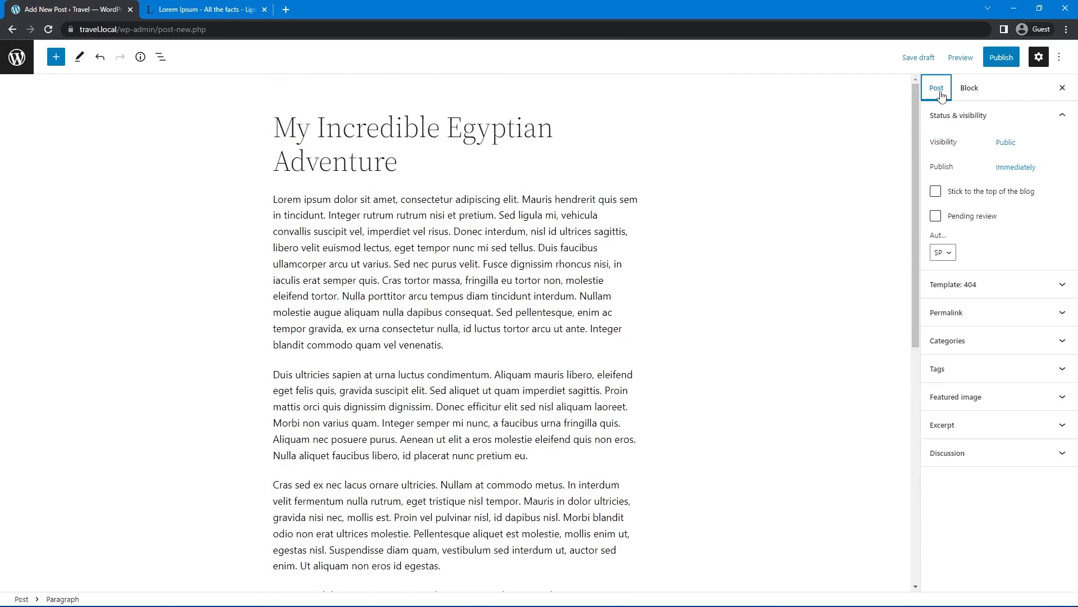
click(986, 349)
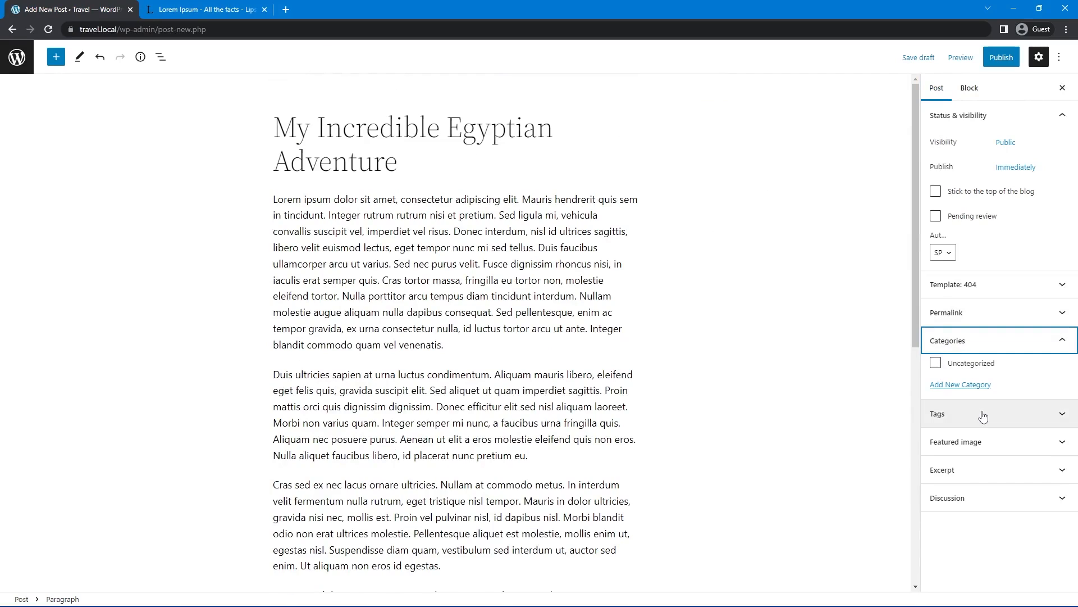
click(957, 386)
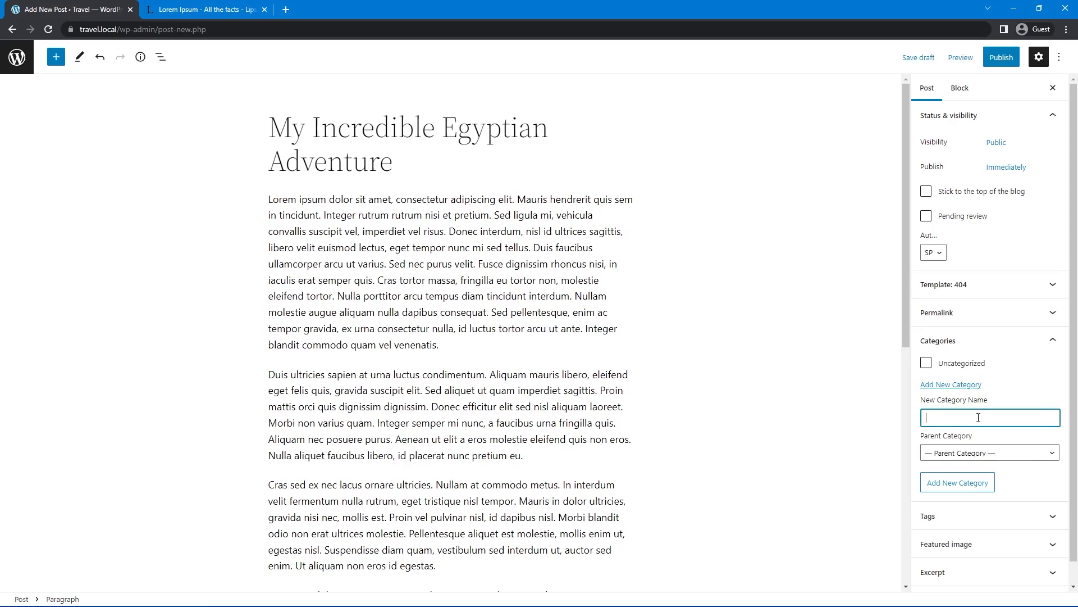
text(Egyptian)
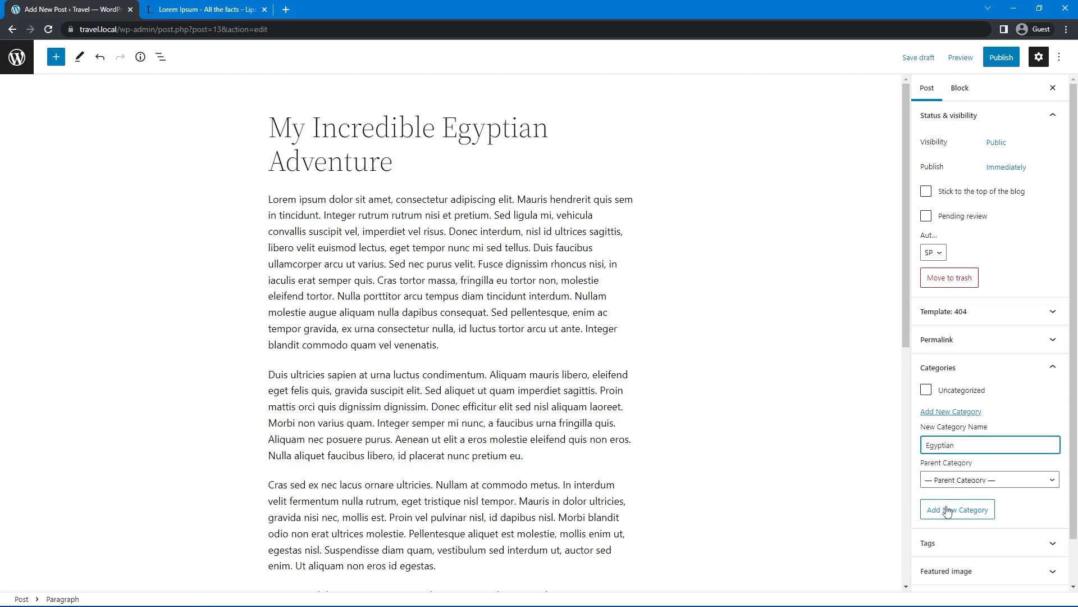
click(969, 517)
Create a second category named Mesoamerican, leaving it unassigned from this post
click(965, 459)
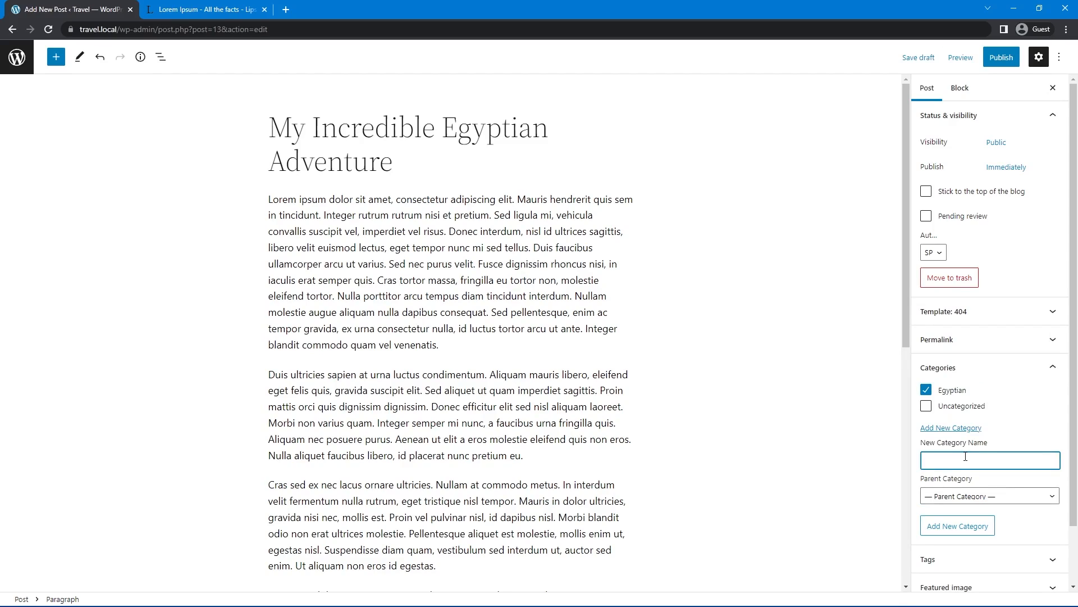
text(Mesoamerican)
key(Return)
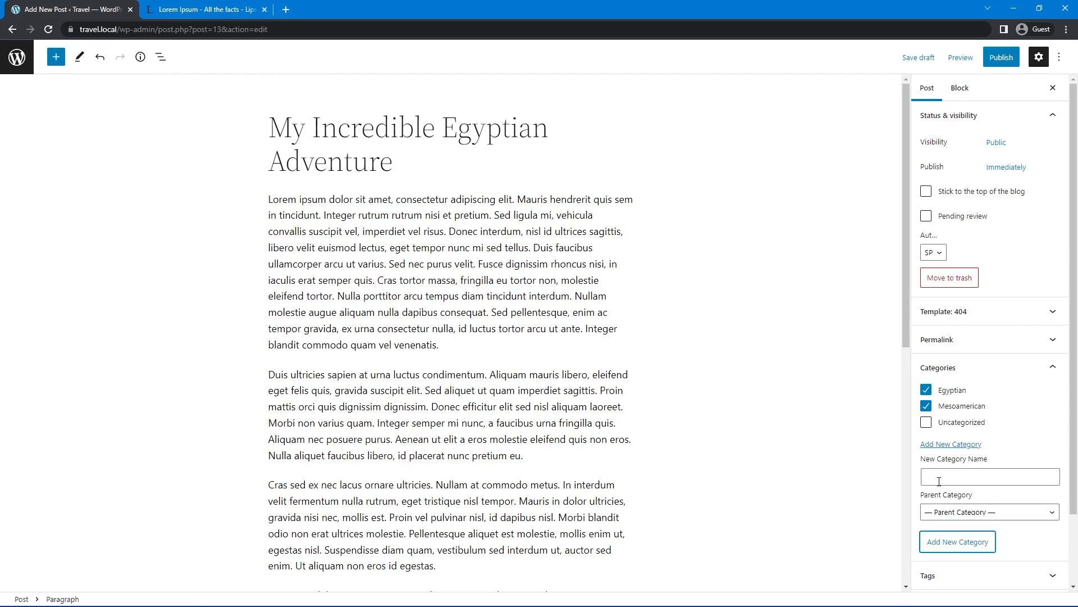
click(925, 408)
click(955, 368)
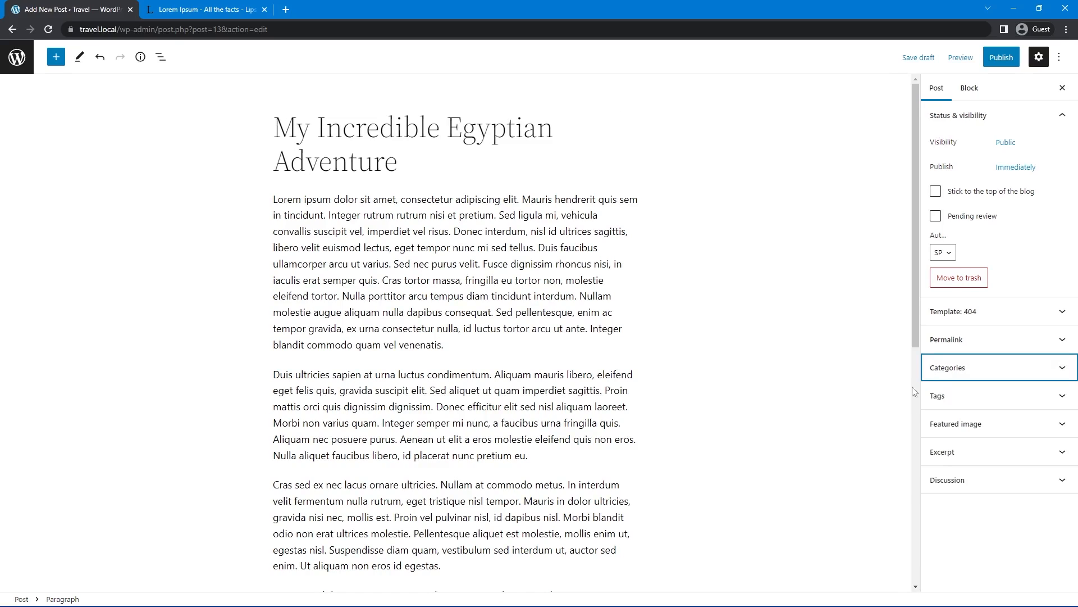
Set the Pyramid of Djoser_edited image as the post's featured image and publish the post
click(969, 428)
click(1018, 471)
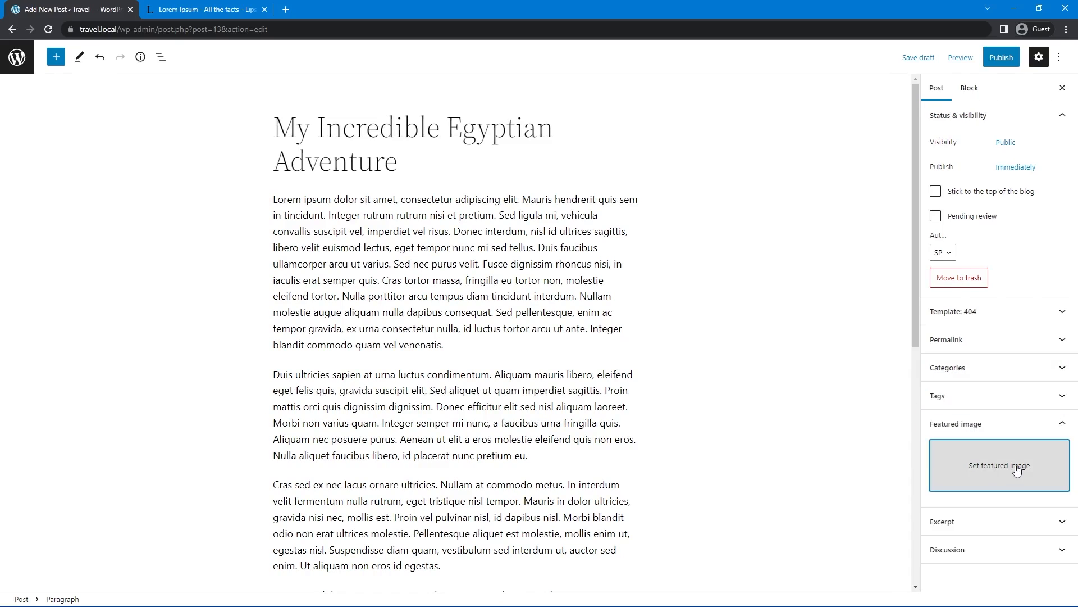
click(102, 95)
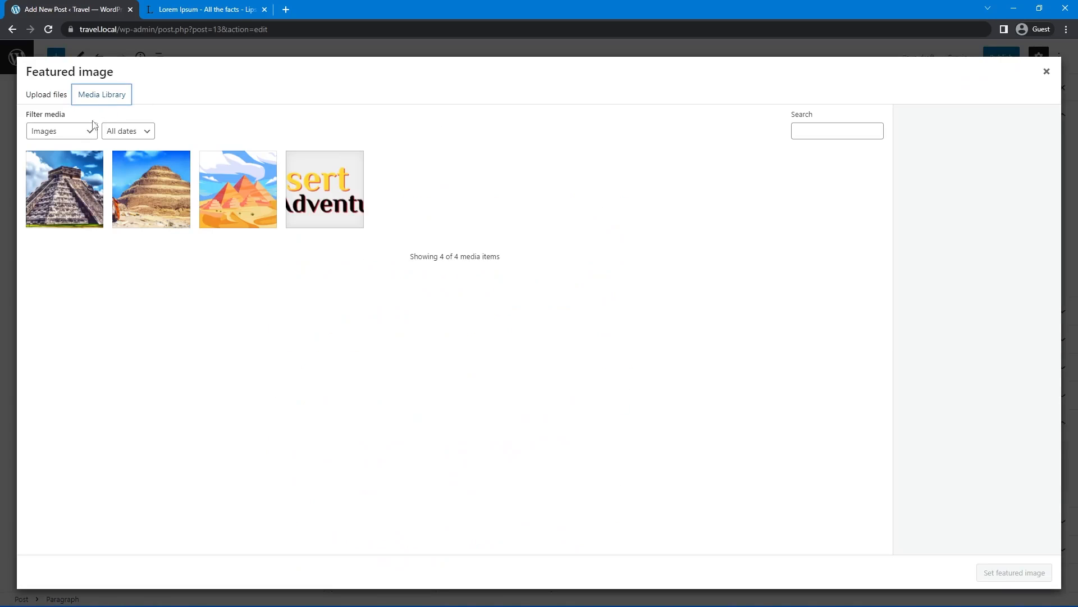
click(153, 171)
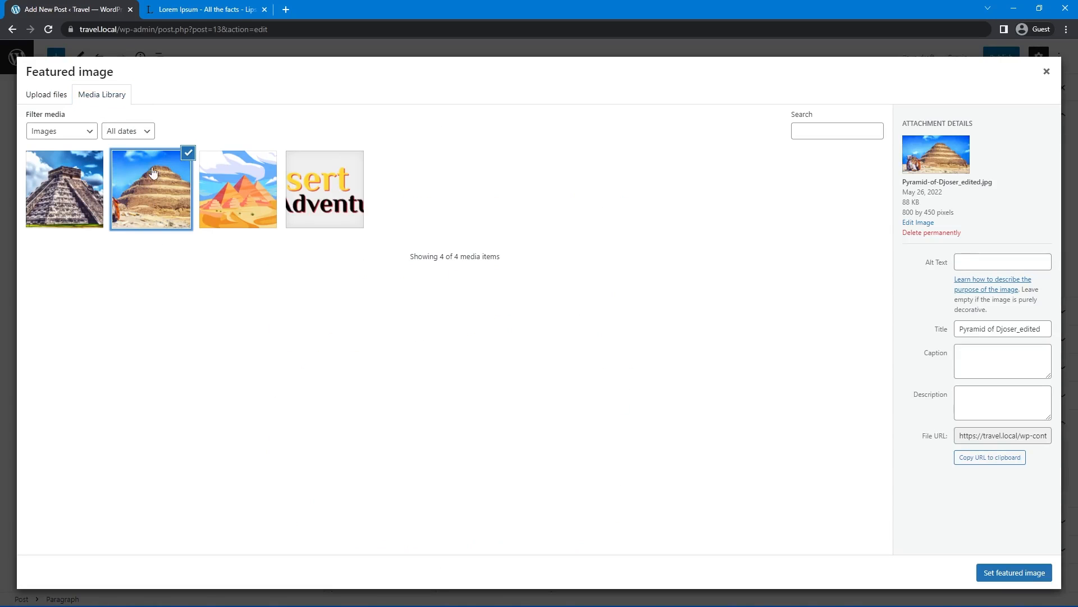
click(1029, 578)
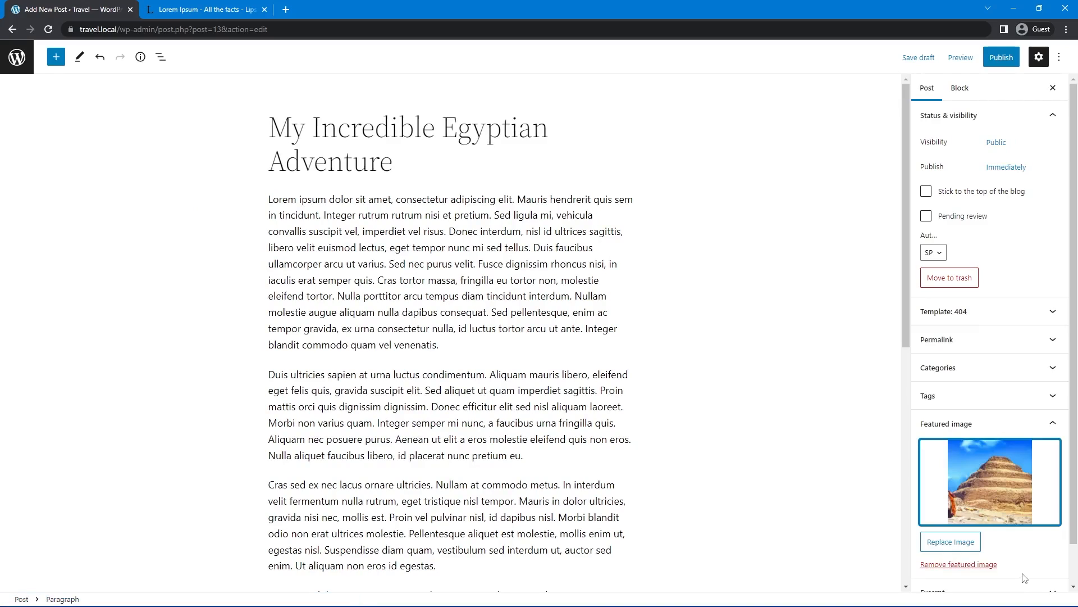
click(1002, 58)
click(995, 58)
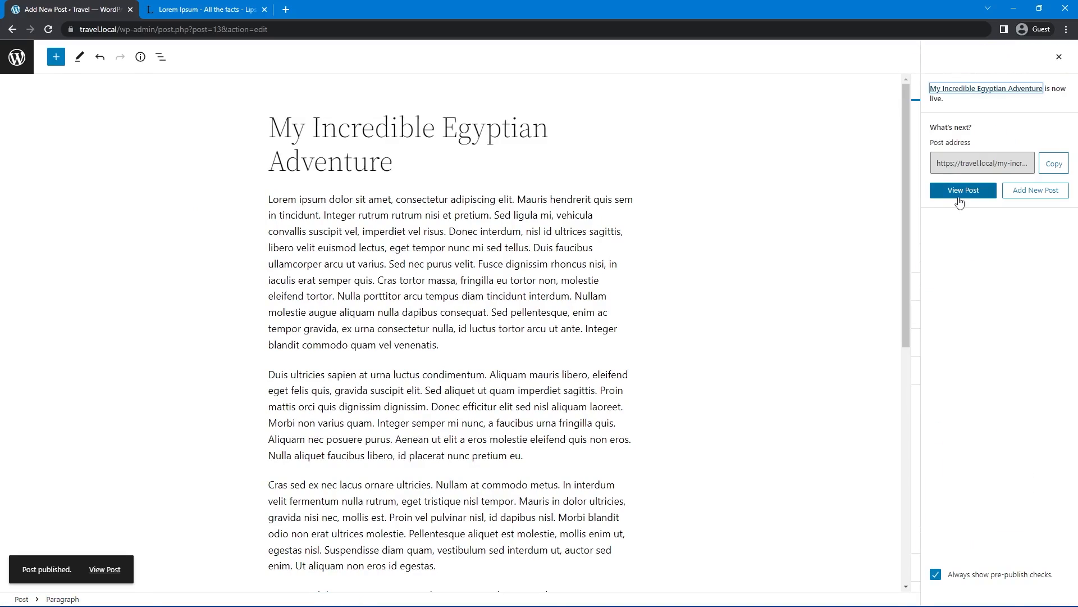
Open the published post in a new tab and review its title, featured image and body text
middle_click(960, 191)
click(238, 8)
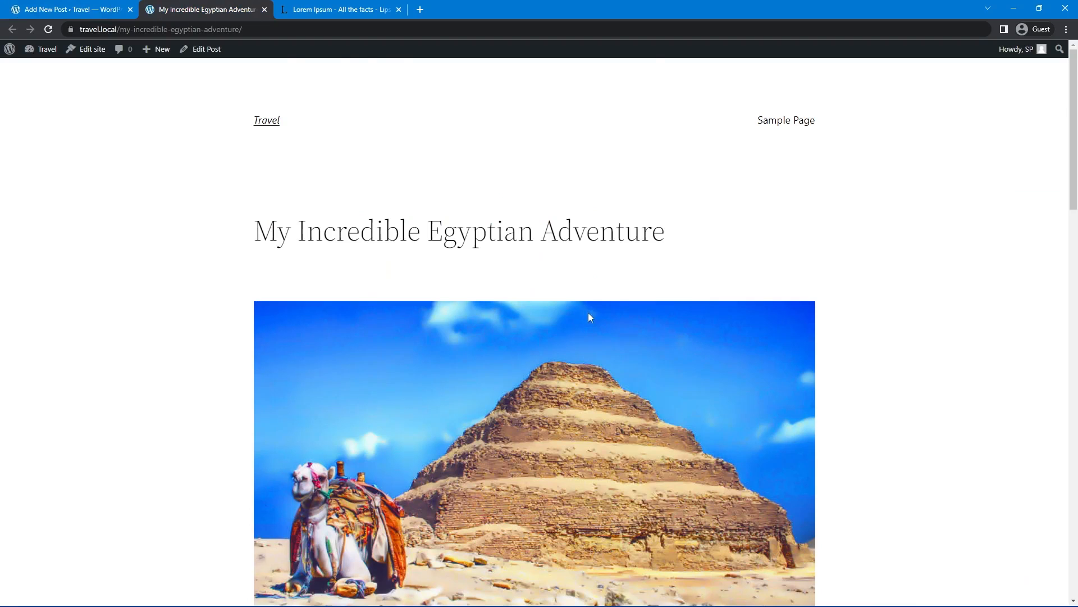
scroll(589, 318, down, 6)
scroll(628, 317, up, 6)
scroll(659, 281, down, 4)
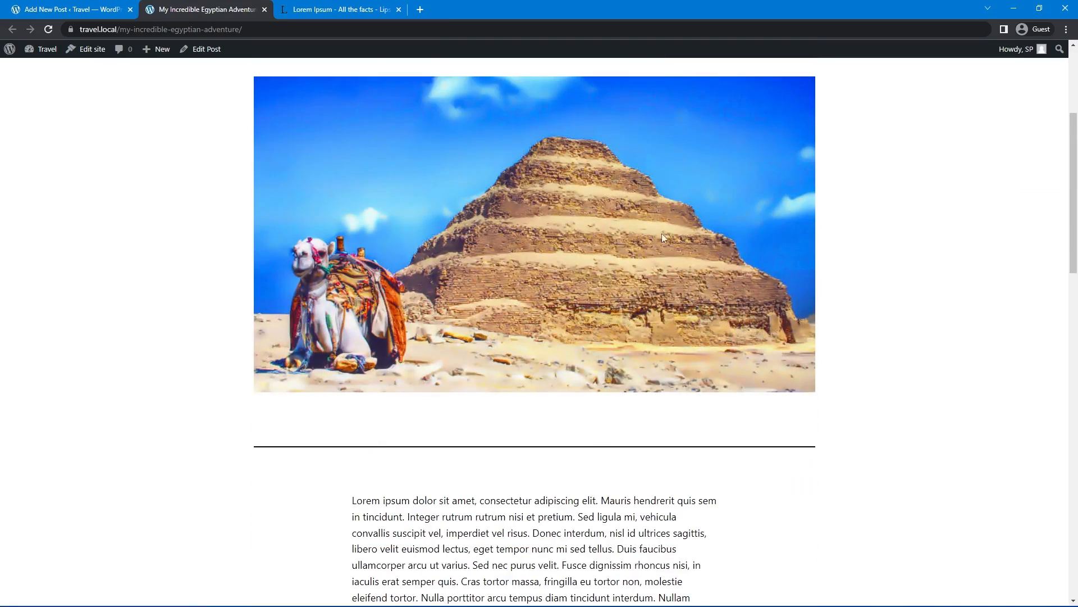
scroll(662, 237, down, 10)
scroll(597, 365, up, 5)
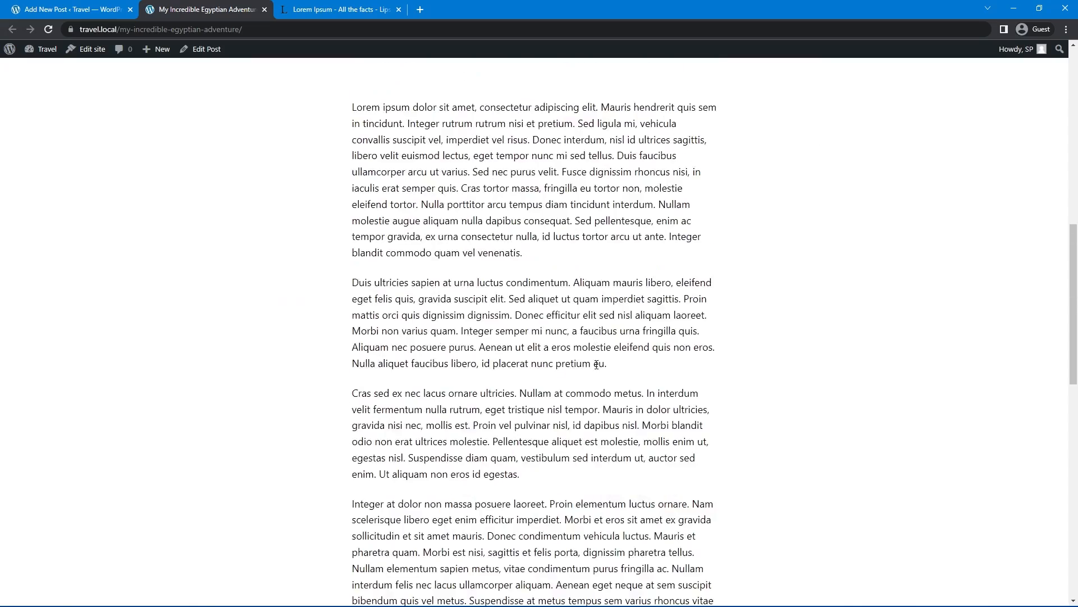
scroll(597, 364, up, 8)
Search the plugin directory for "duplicate", then install and activate the Duplicate Post plugin by Copy Delete Posts
mouse_move(56, 301)
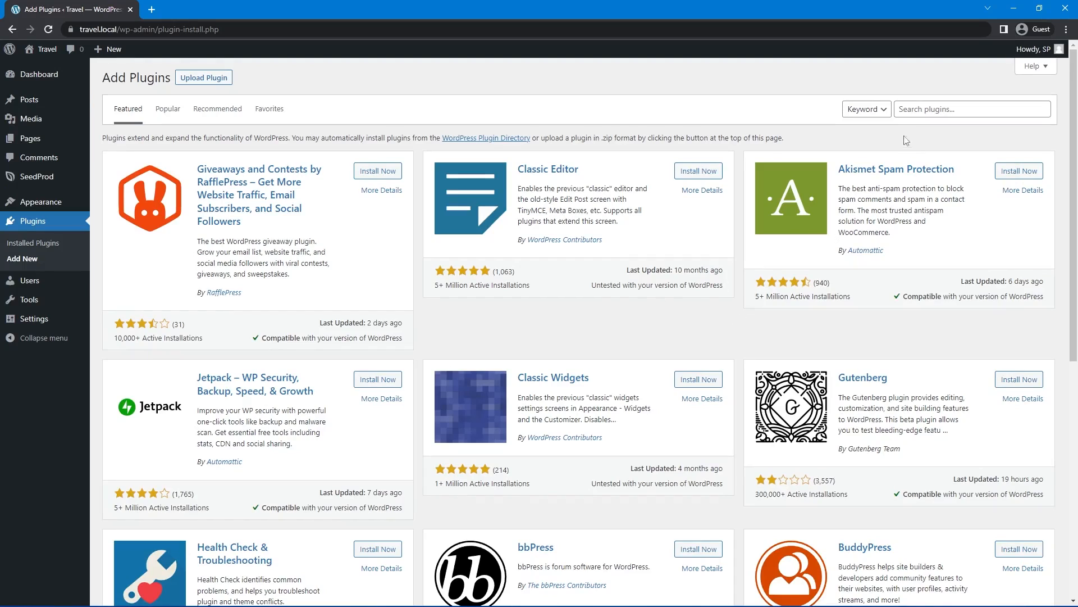
click(923, 111)
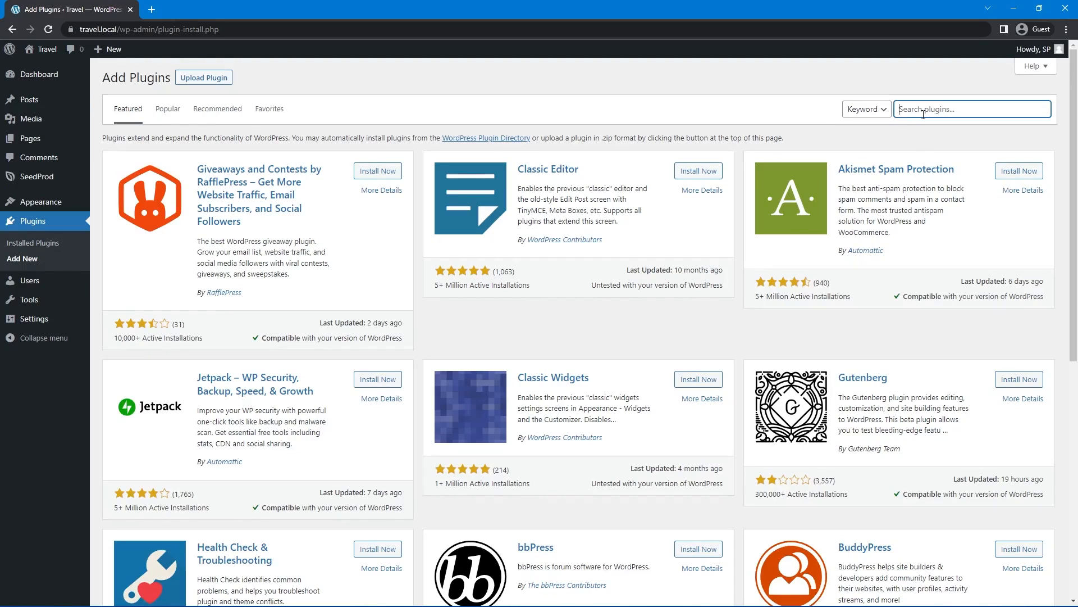
text(duplicate)
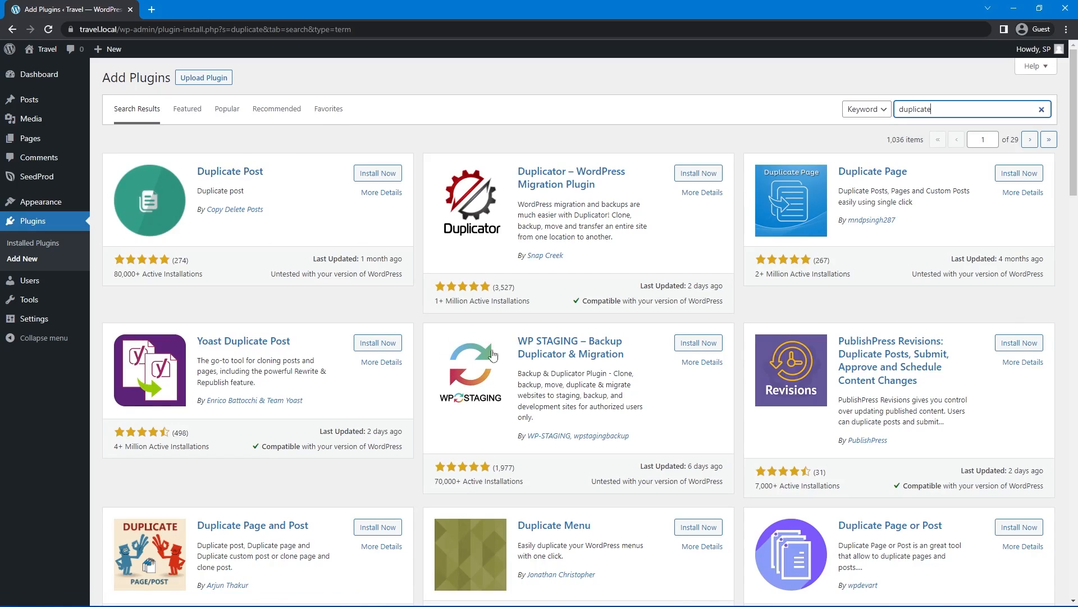
click(382, 176)
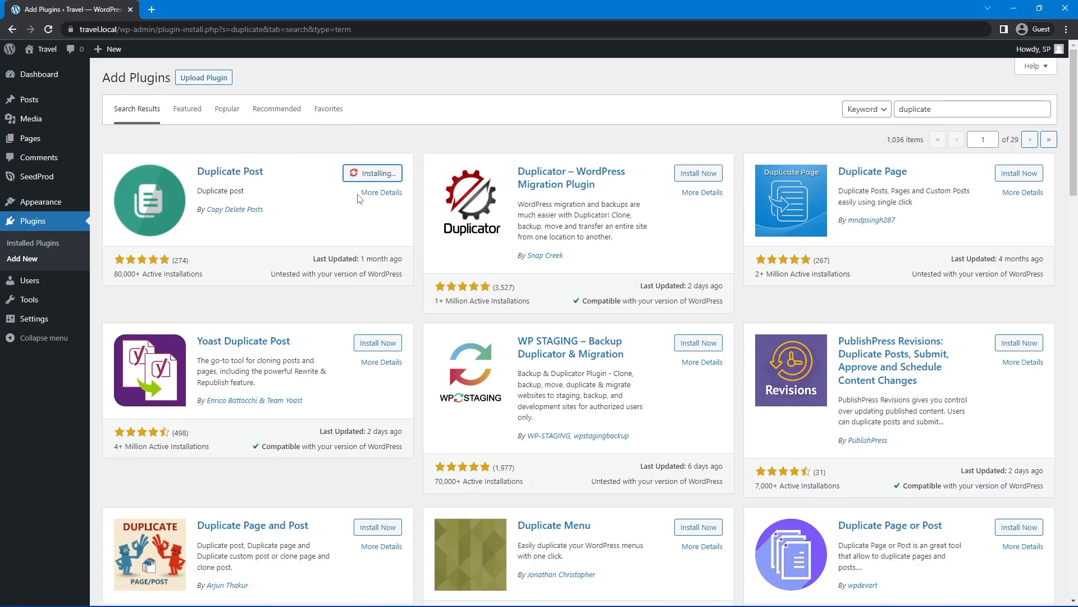
click(387, 173)
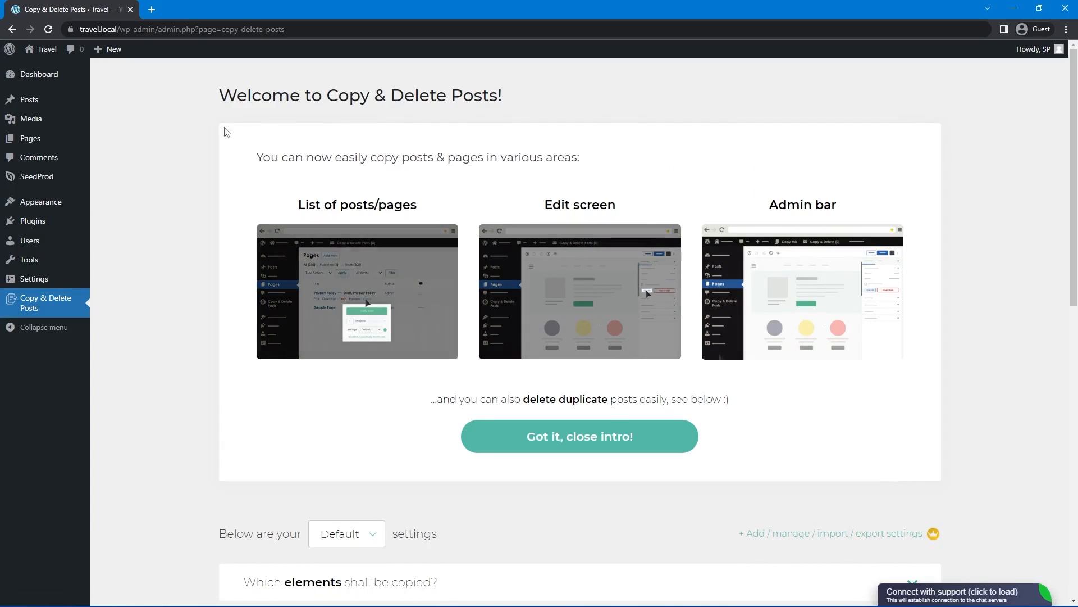
Make 11 copies of the My Incredible Egyptian Adventure post from the posts list using the default copy settings
mouse_move(28, 102)
click(114, 101)
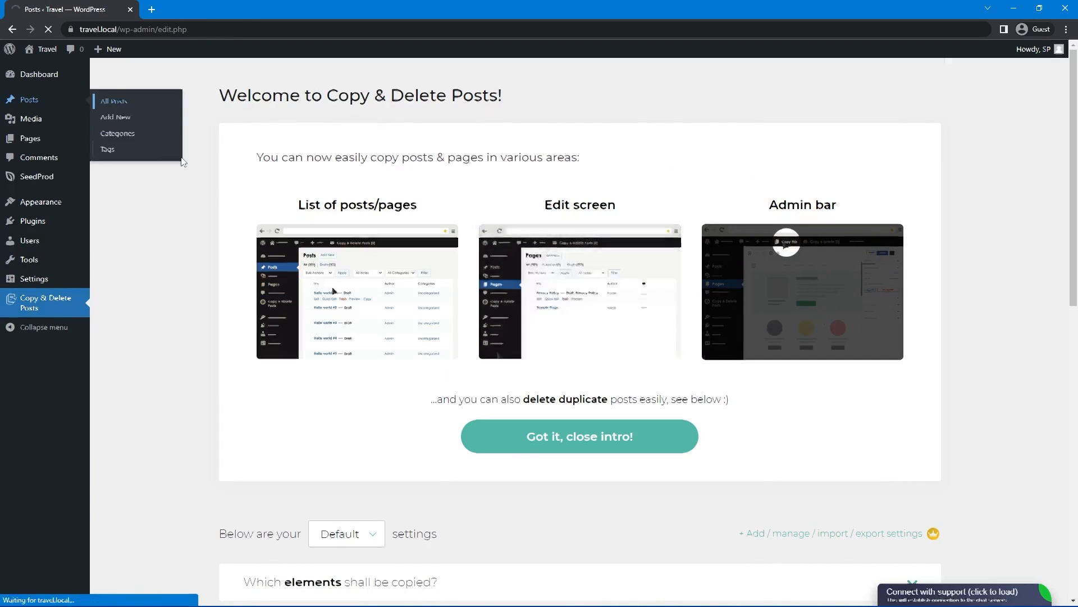
mouse_move(237, 181)
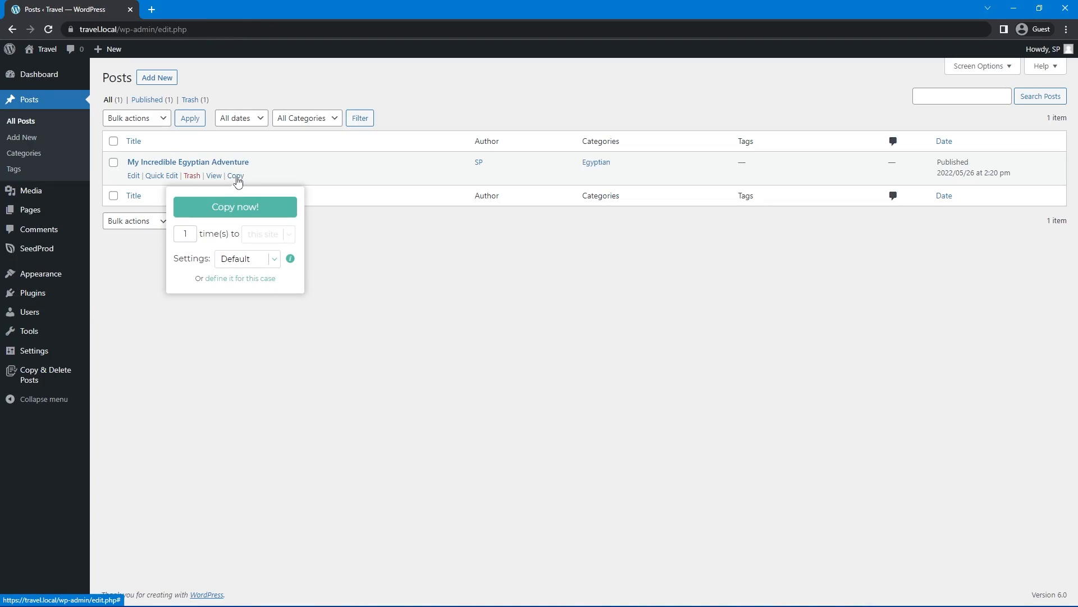
click(189, 229)
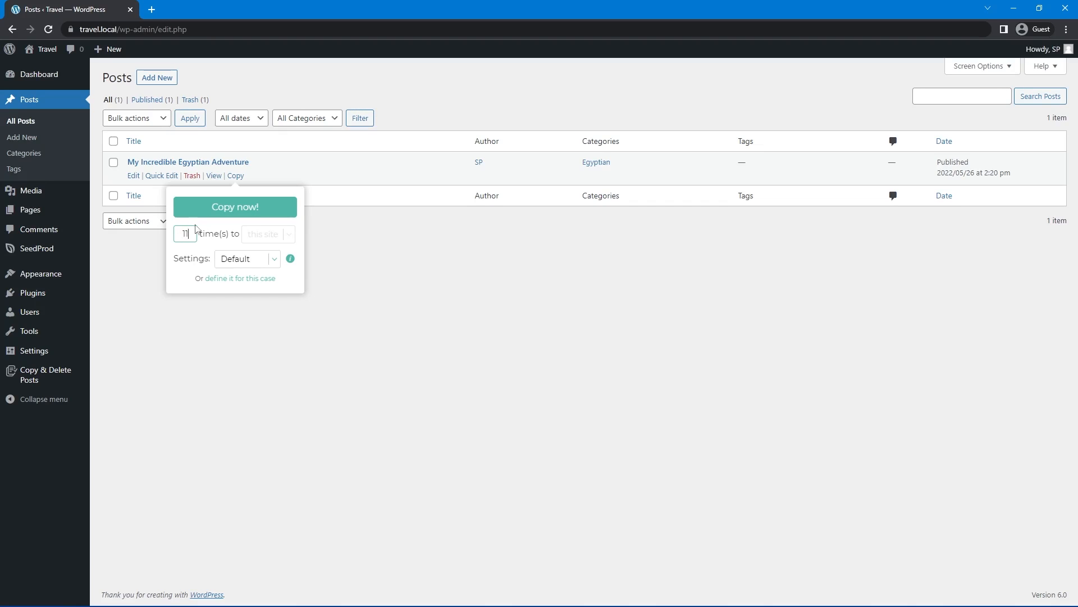
click(233, 208)
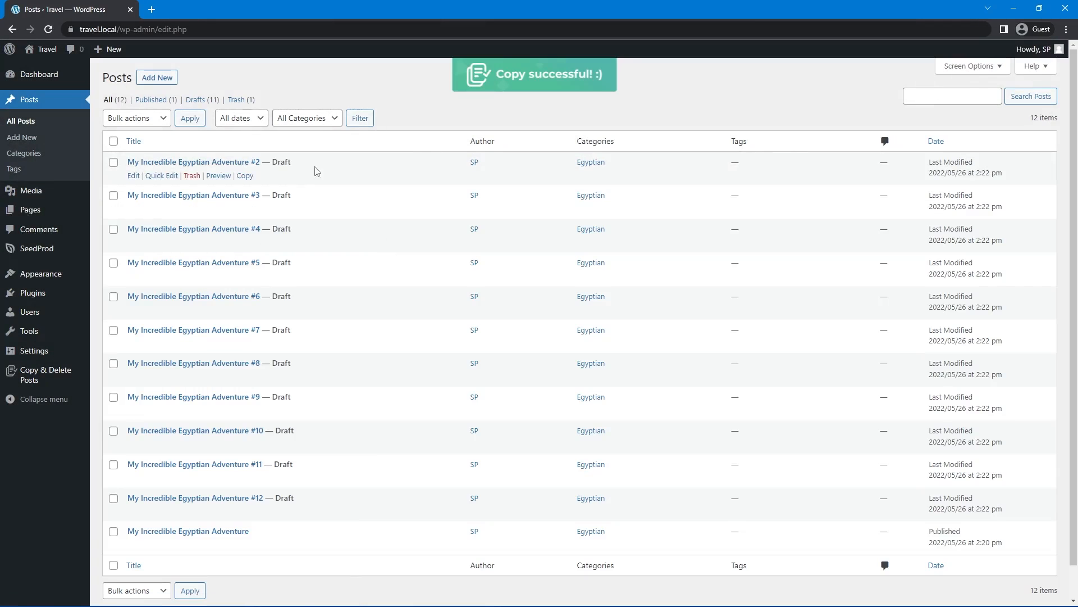
Bulk edit all the Egyptian Adventure posts in the posts list and set their status to Published
click(113, 141)
click(129, 119)
click(132, 141)
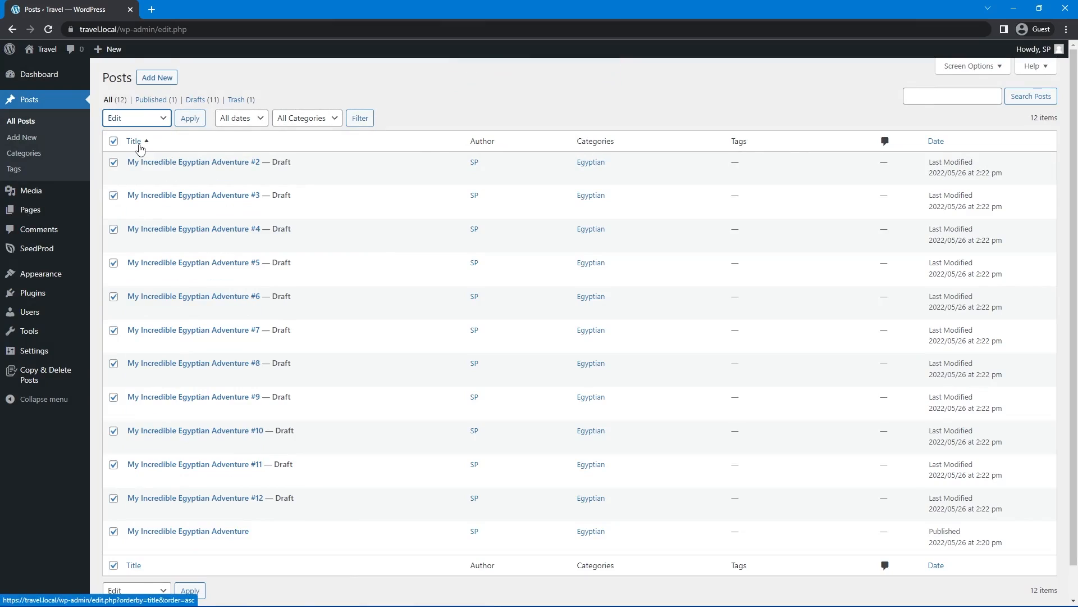
click(190, 118)
click(646, 298)
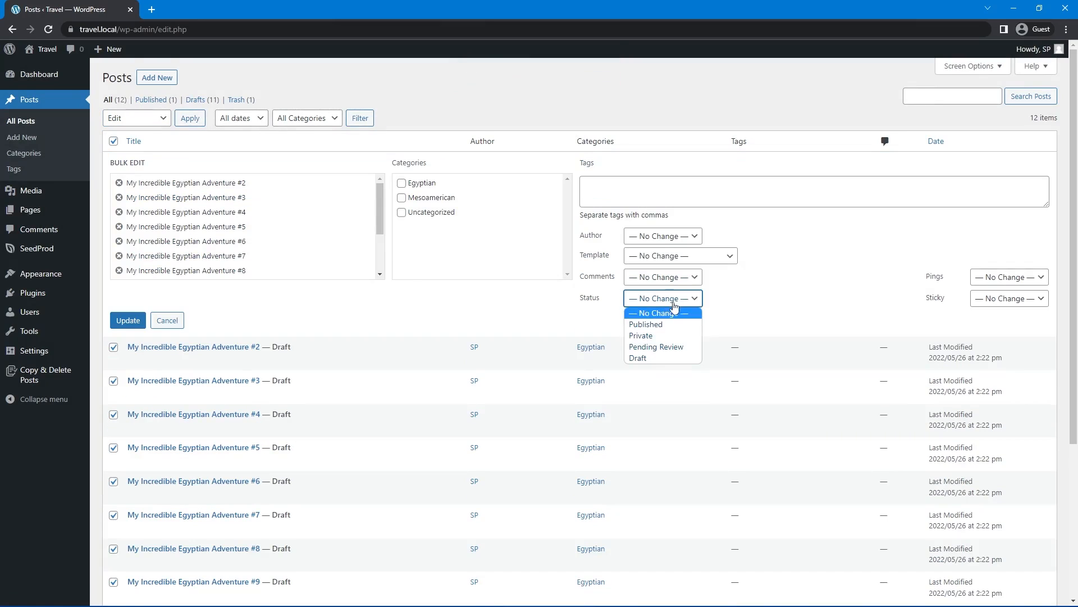
click(655, 323)
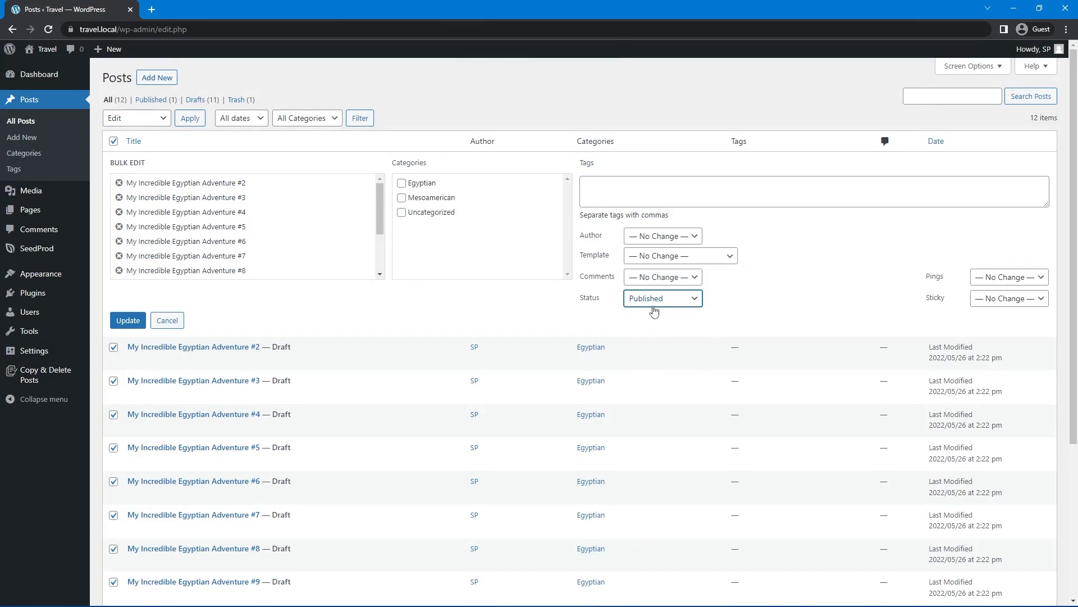
click(129, 321)
click(129, 321)
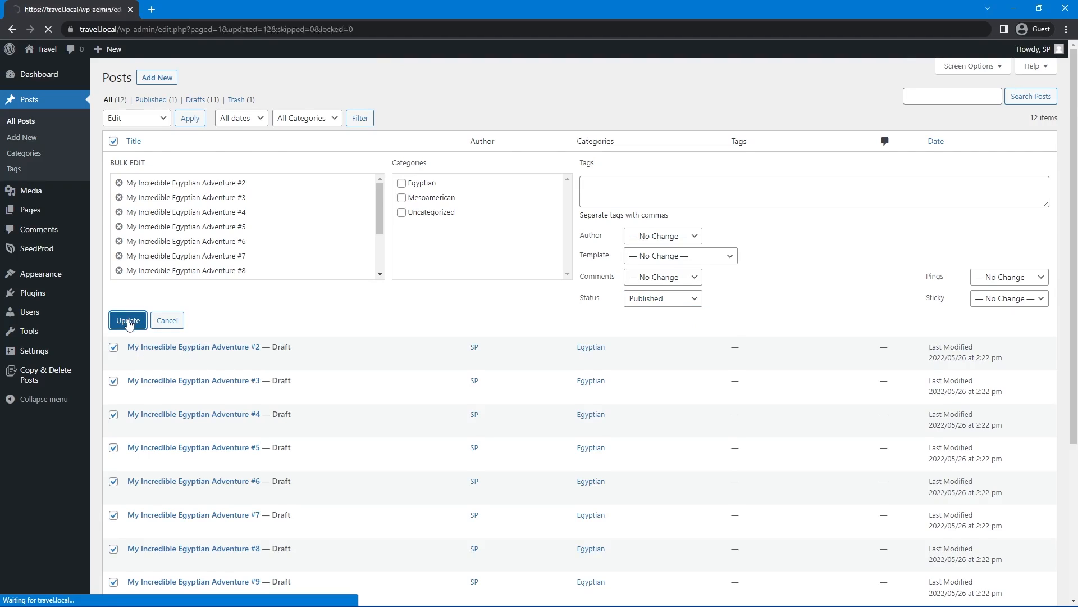
mouse_move(235, 376)
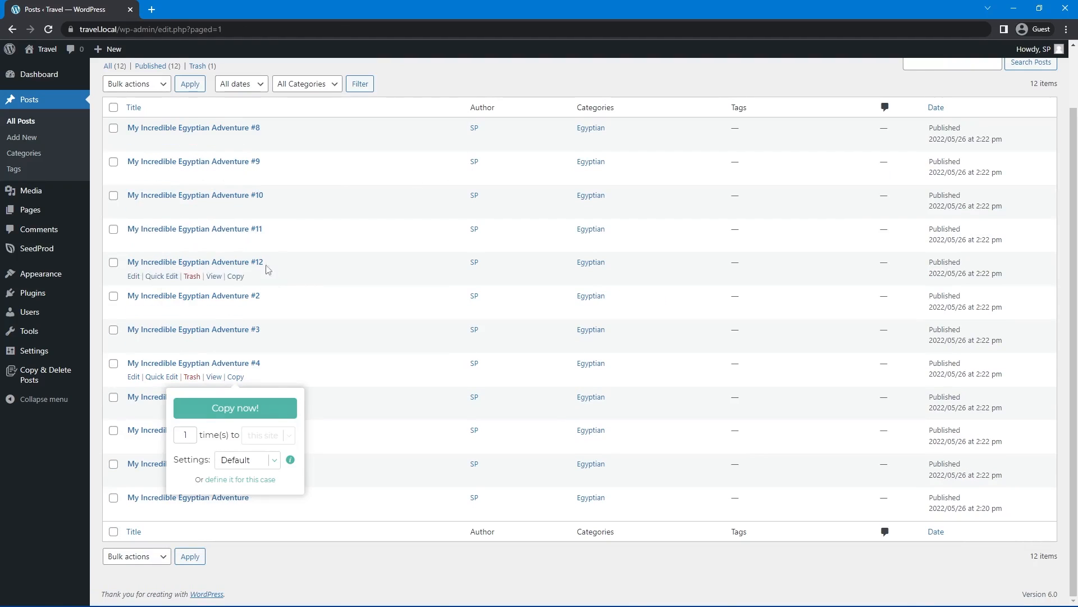
scroll(556, 146, up, 2)
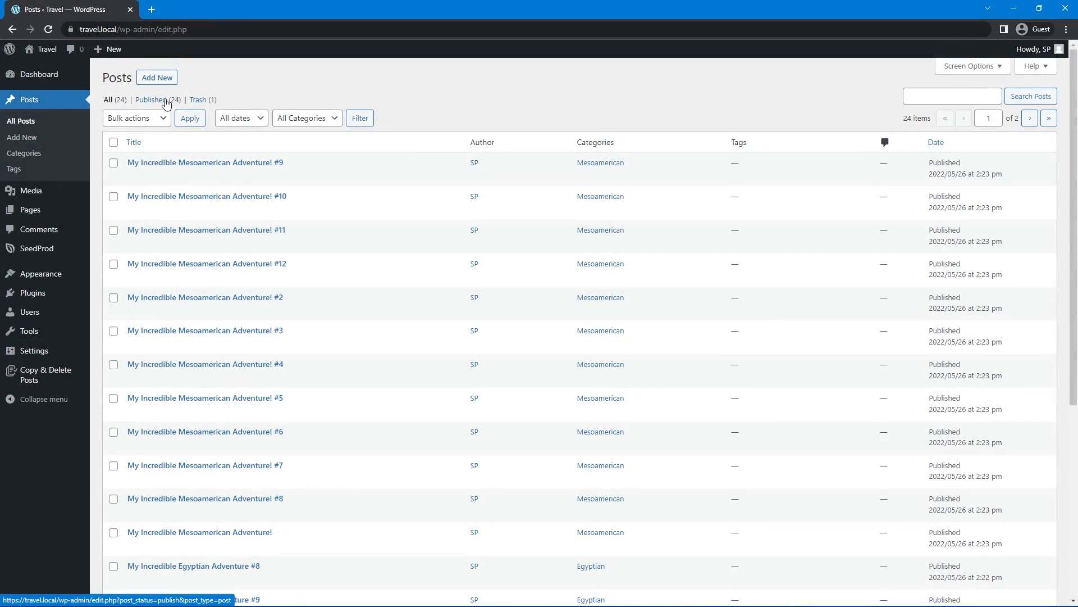
Check the trashed posts and look through the full list of Mesoamerican and Egyptian posts with their categories
click(197, 100)
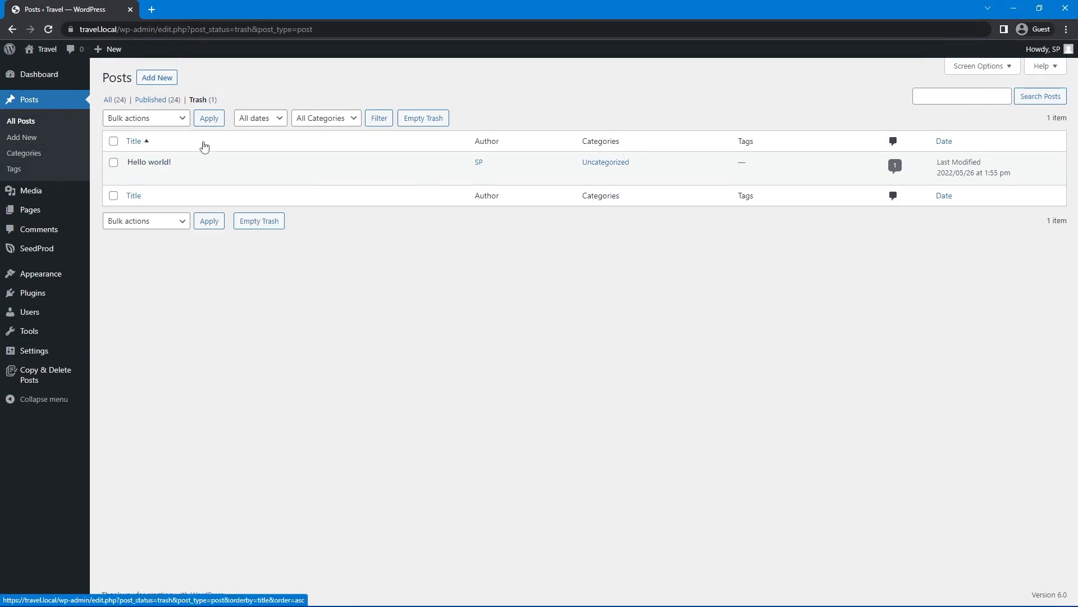
click(12, 29)
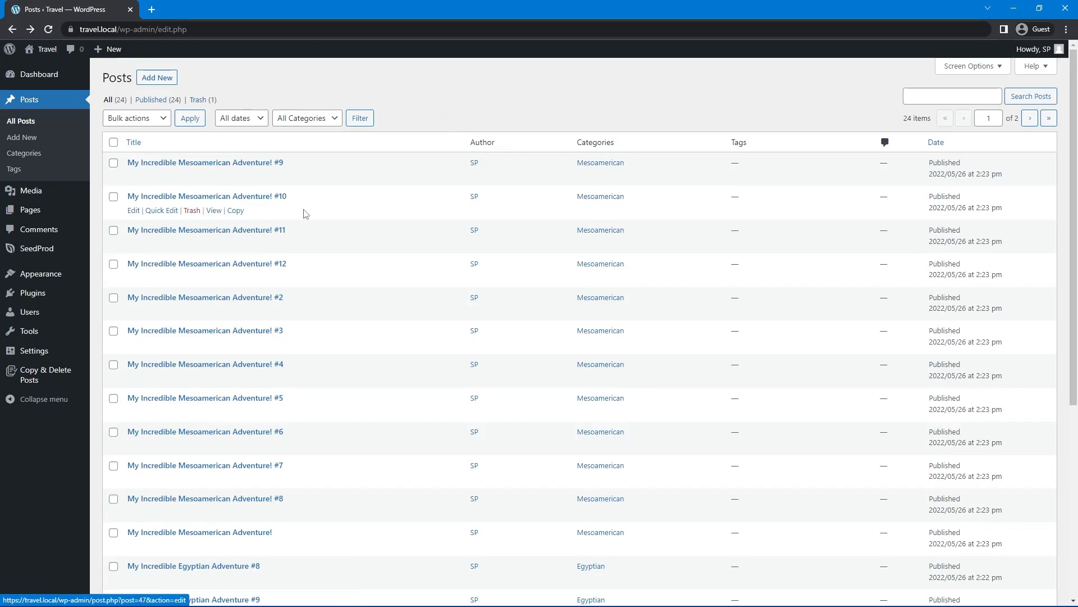
scroll(634, 170, down, 5)
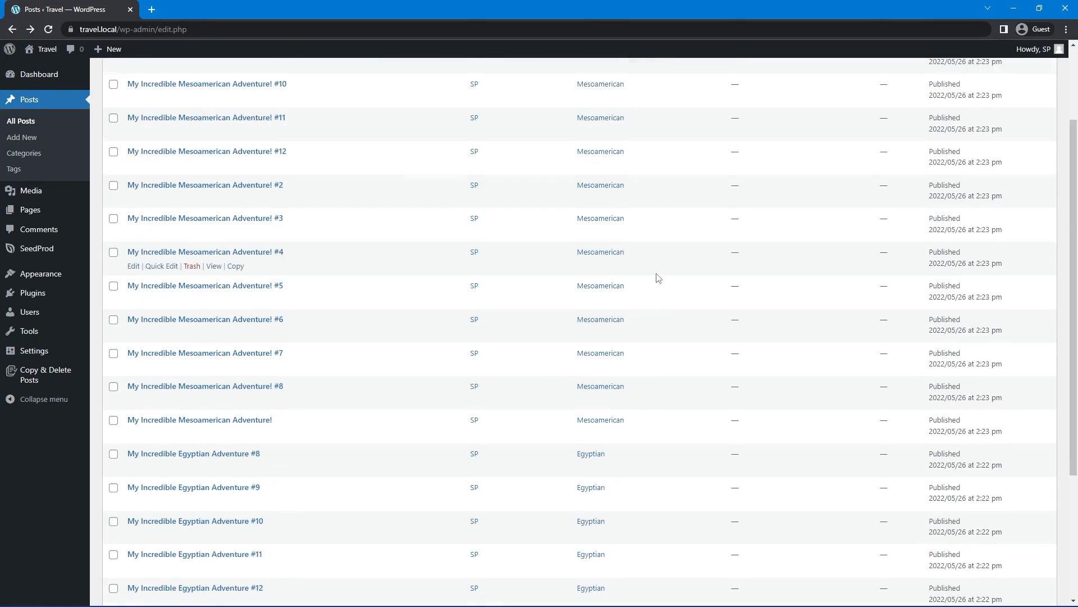
scroll(587, 188, up, 5)
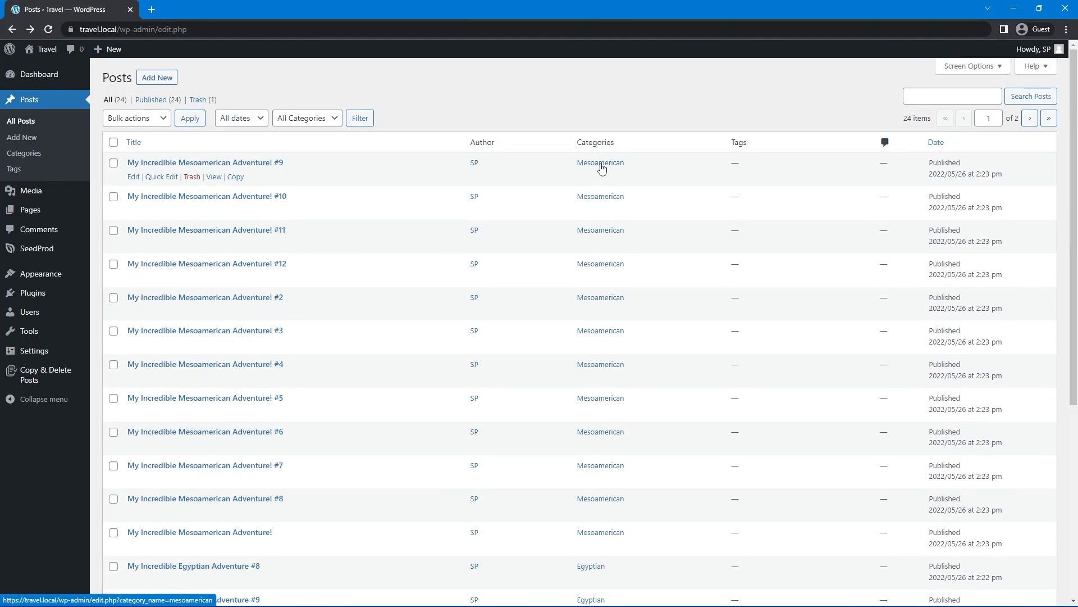
scroll(499, 393, down, 5)
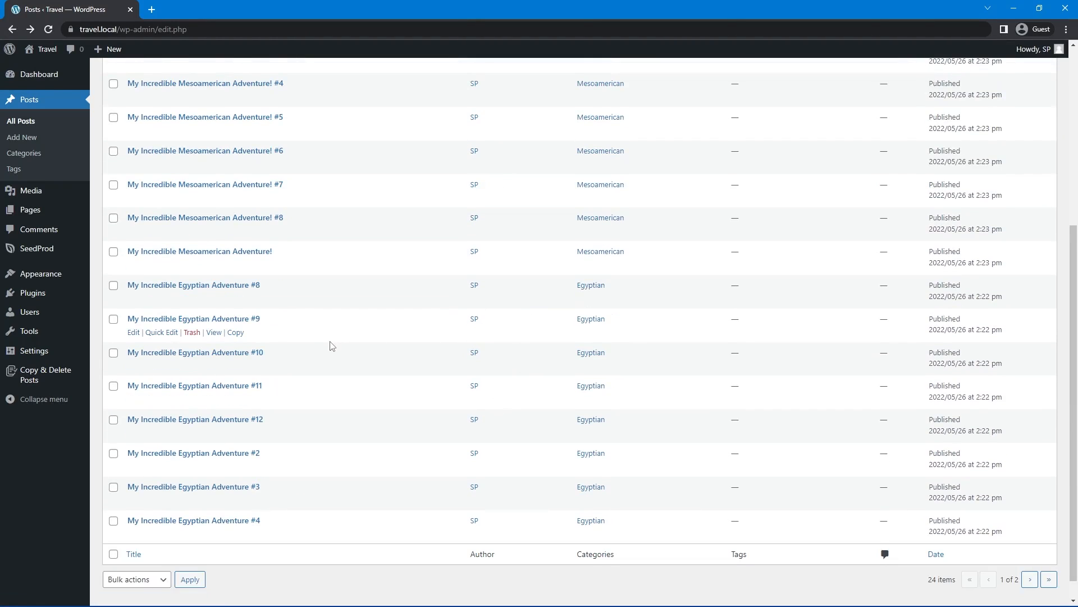
scroll(331, 346, up, 5)
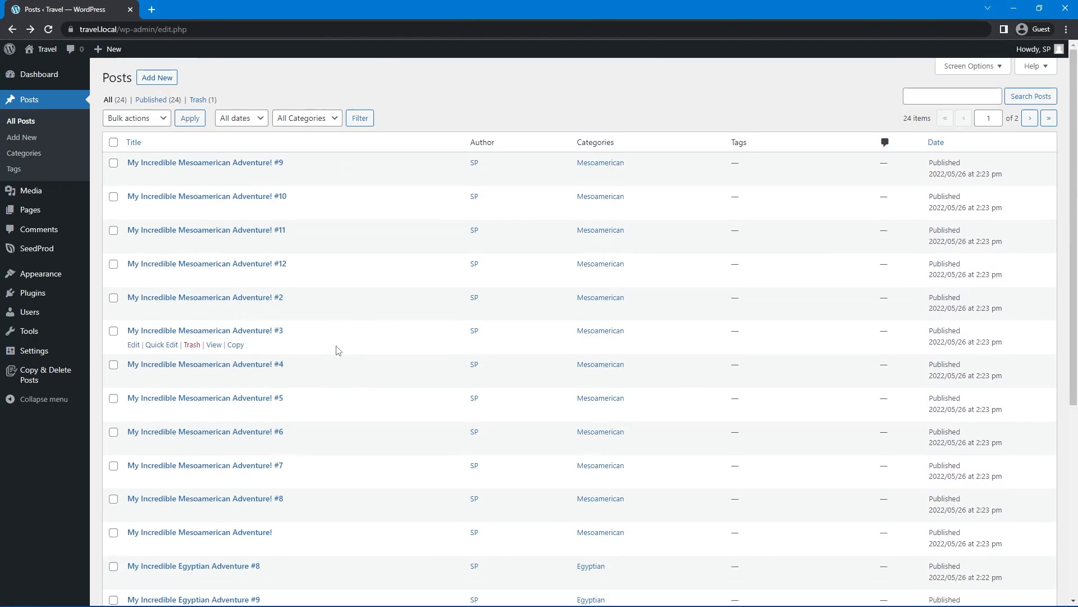
Check the Chichen Itza image's dimensions in the media library and look over the site's front page
click(27, 193)
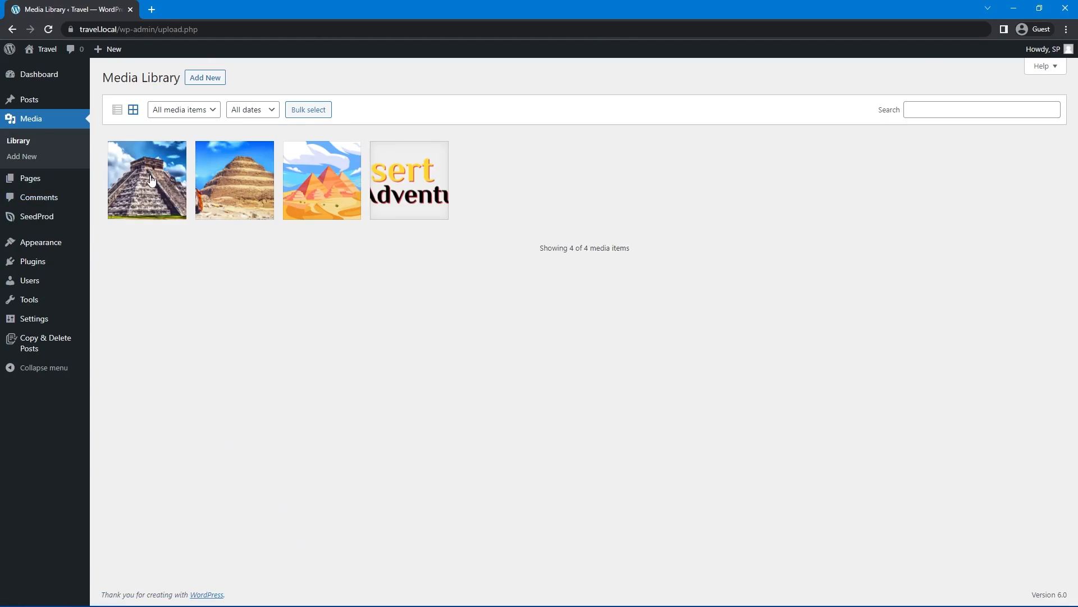
click(151, 180)
drag(740, 149, 816, 149)
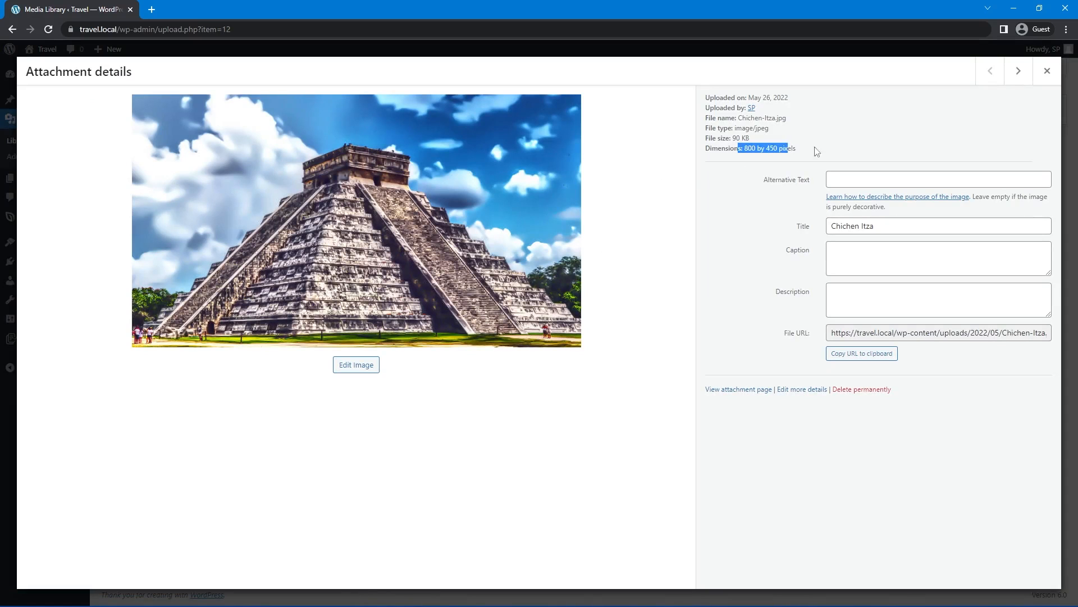
click(827, 151)
click(1047, 71)
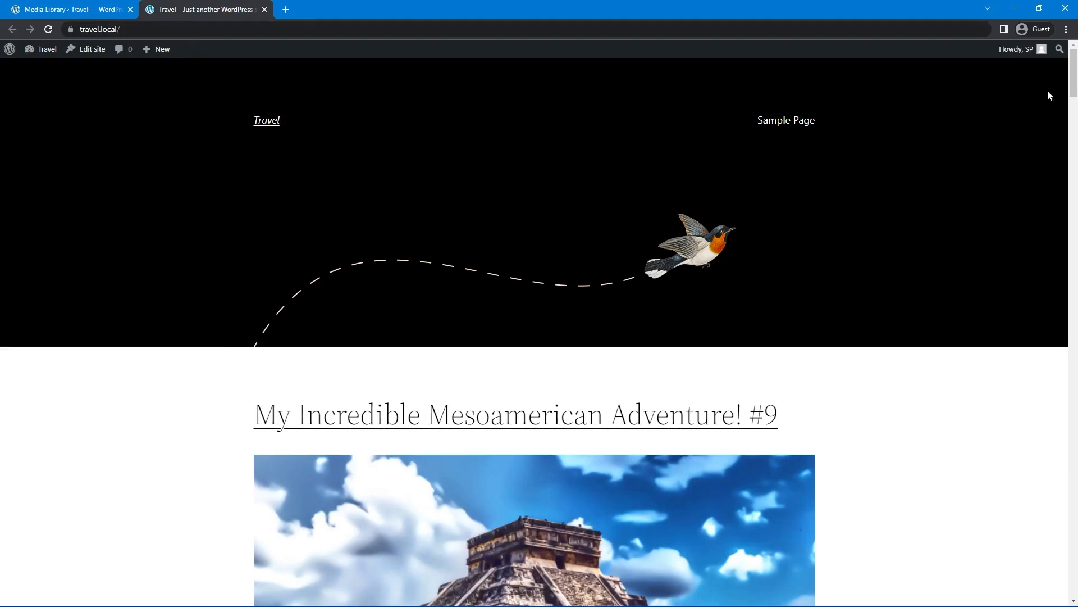
drag(1074, 68, 156, 226)
click(81, 10)
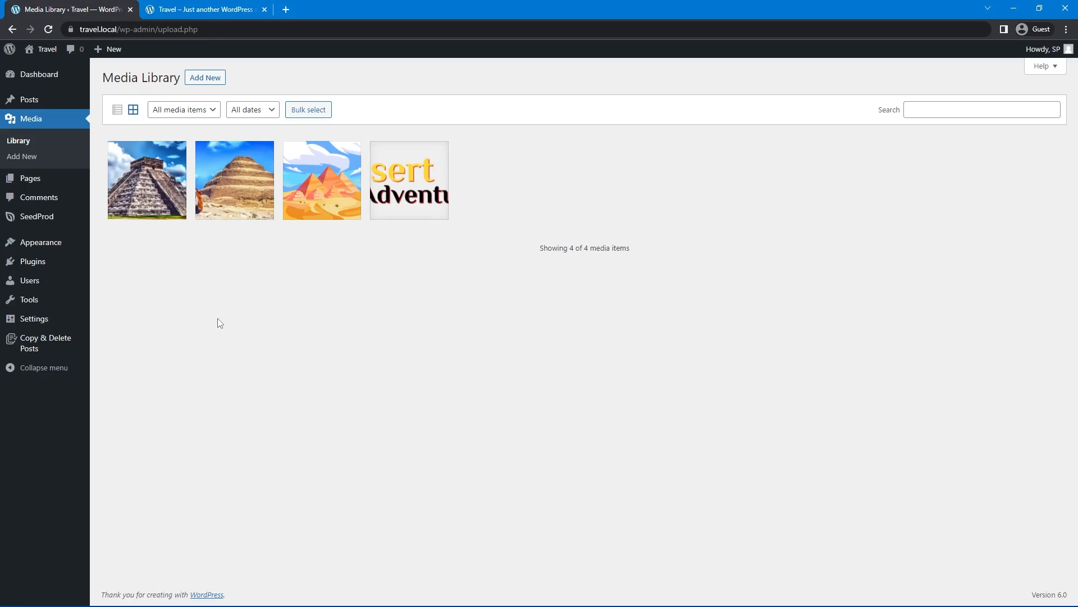
Open the Global CSS template from SeedProd's Theme Builder for editing
mouse_move(37, 218)
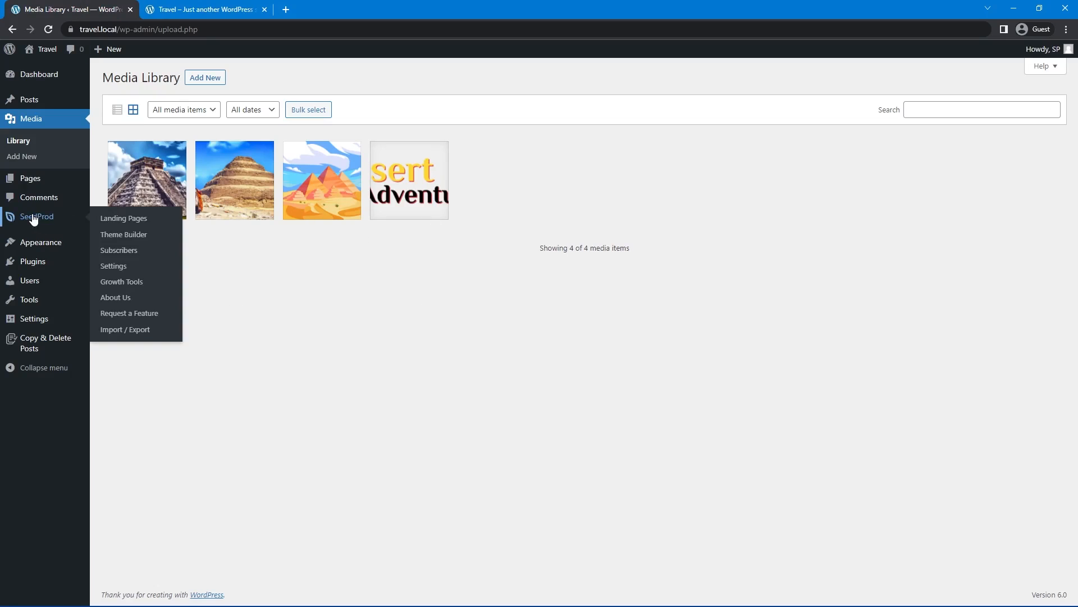
click(127, 237)
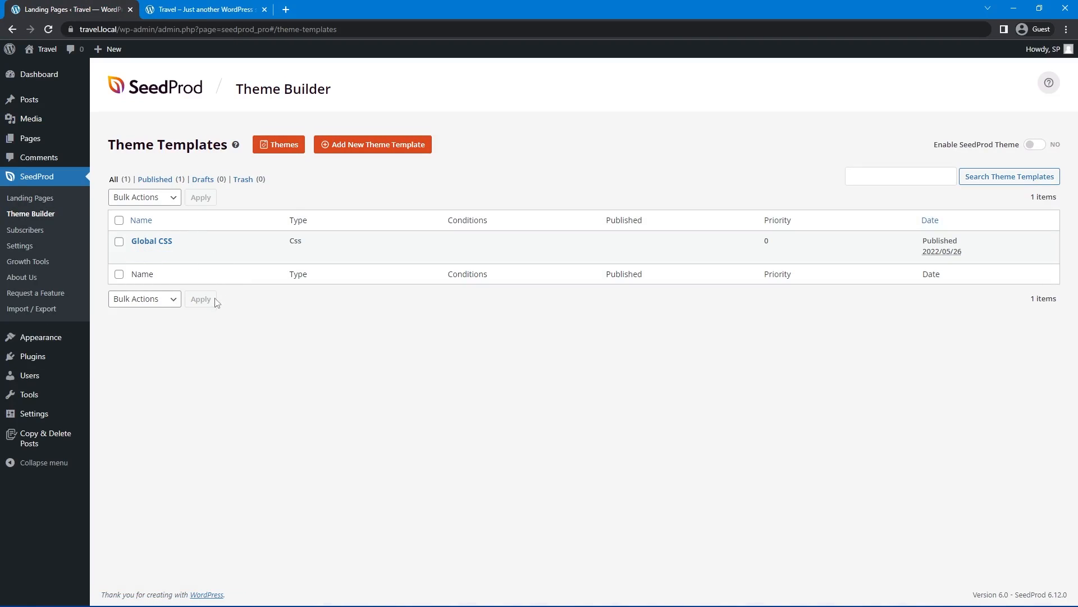
click(150, 254)
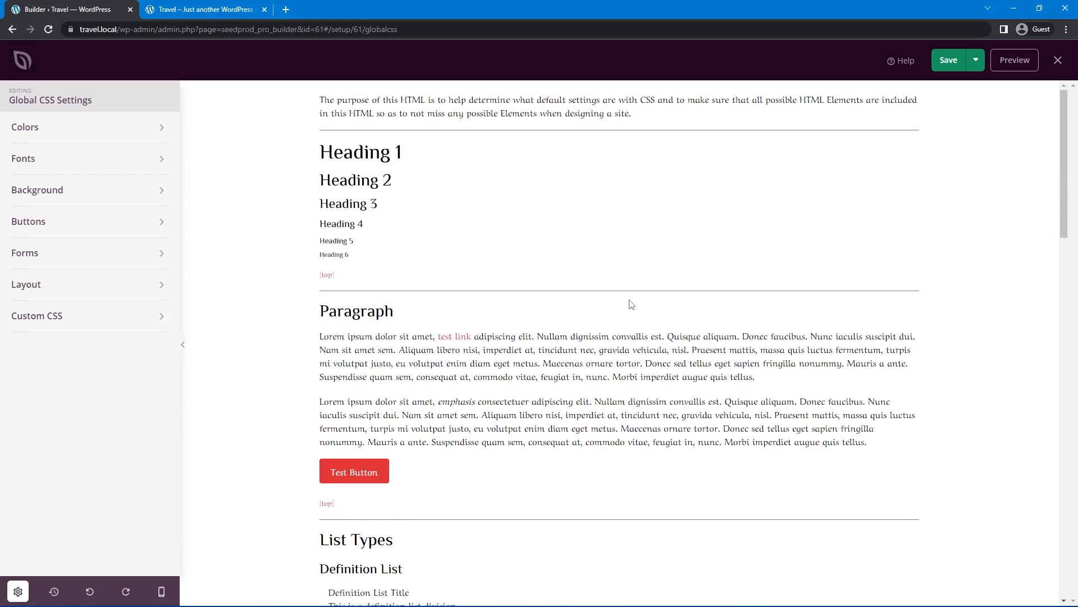
Review the global Headers, Text and Buttons colours in the Global CSS settings
click(26, 128)
click(51, 156)
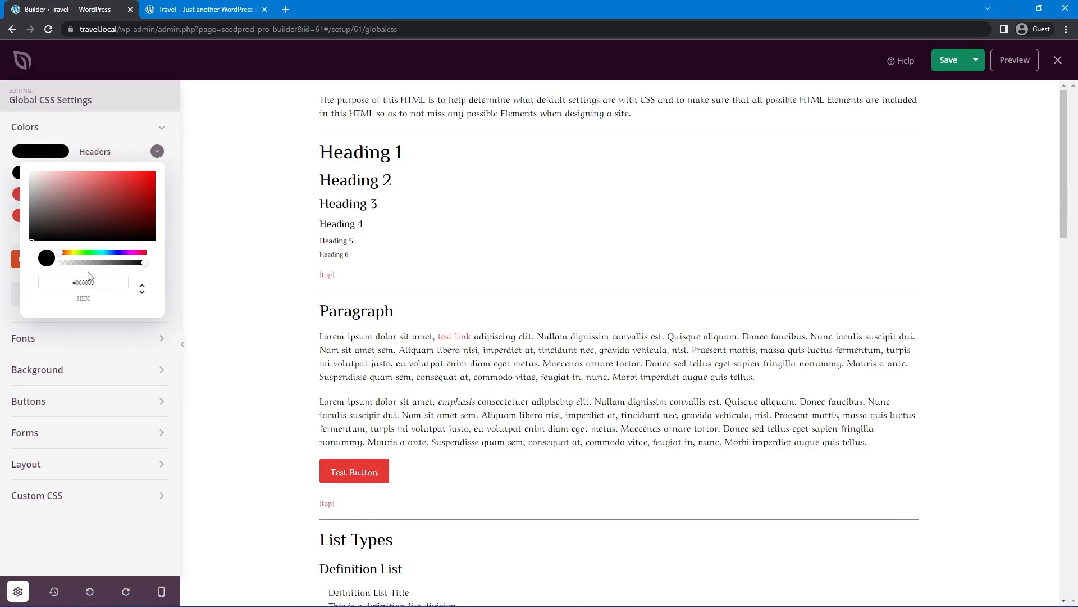
click(8, 164)
click(48, 175)
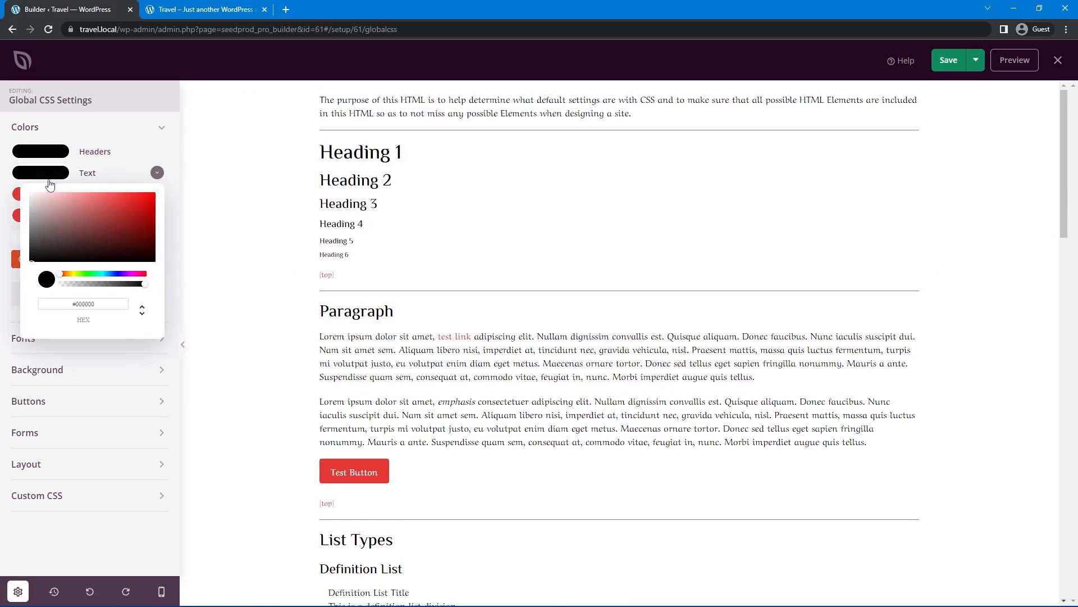
click(7, 180)
click(51, 198)
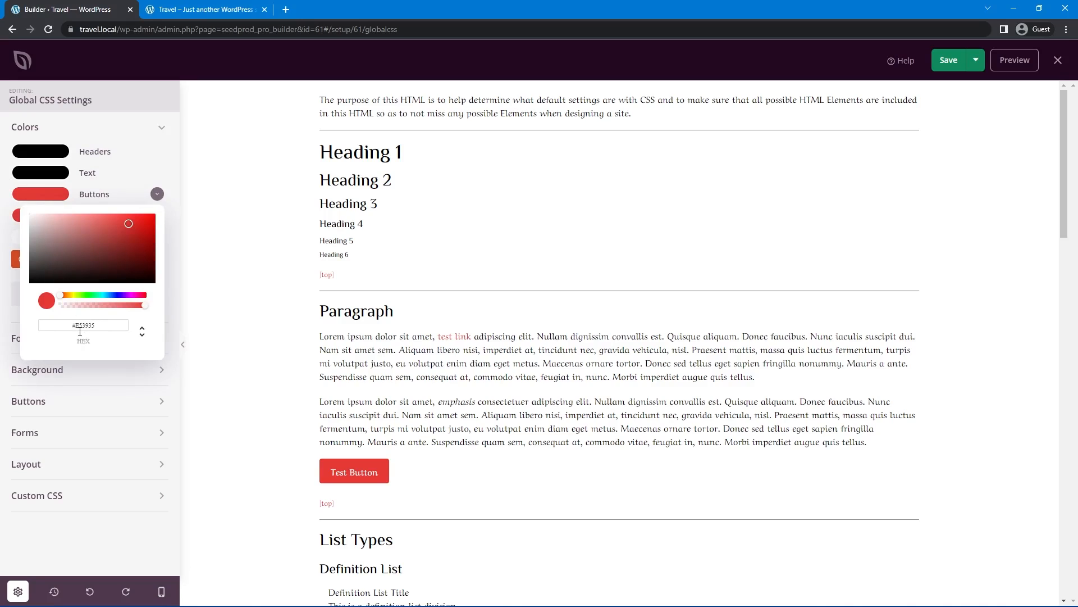
click(8, 197)
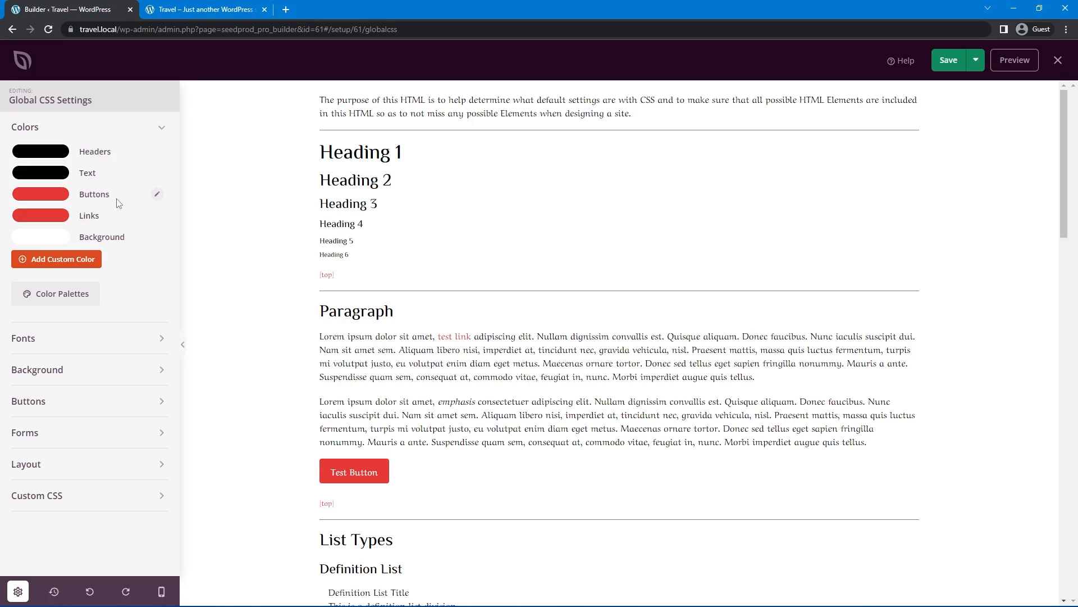
click(160, 128)
Review the global font settings, including the font family and size options of the body text typography
click(56, 159)
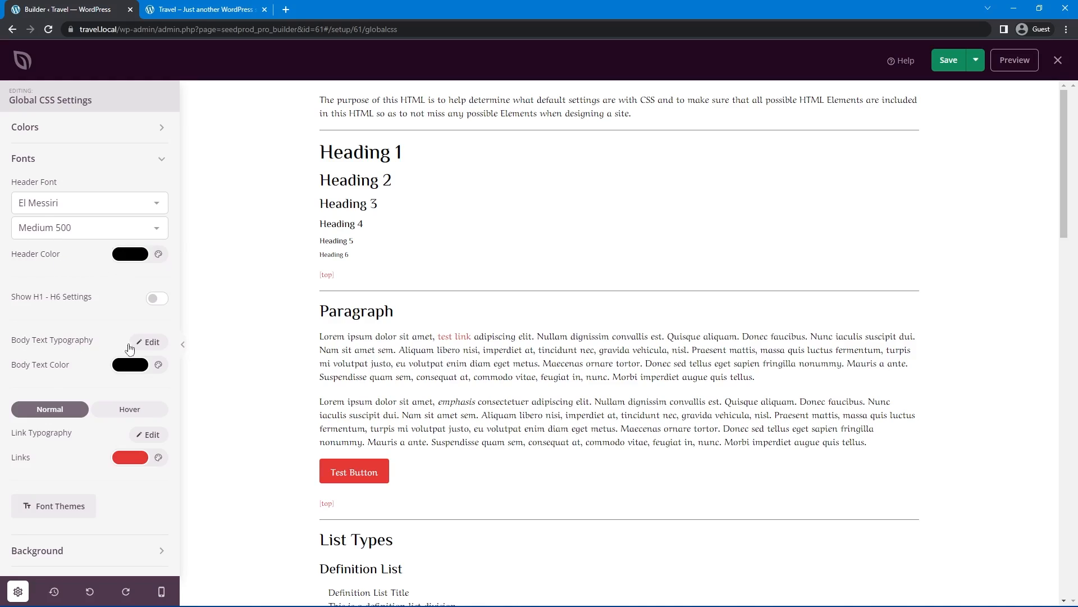
click(147, 342)
scroll(59, 409, down, 2)
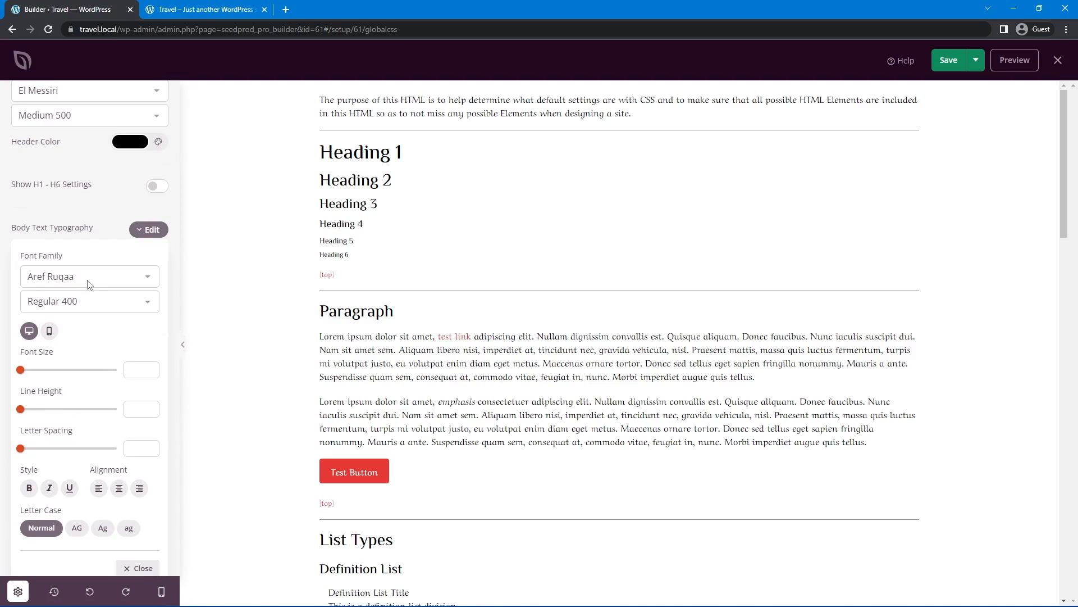
click(149, 229)
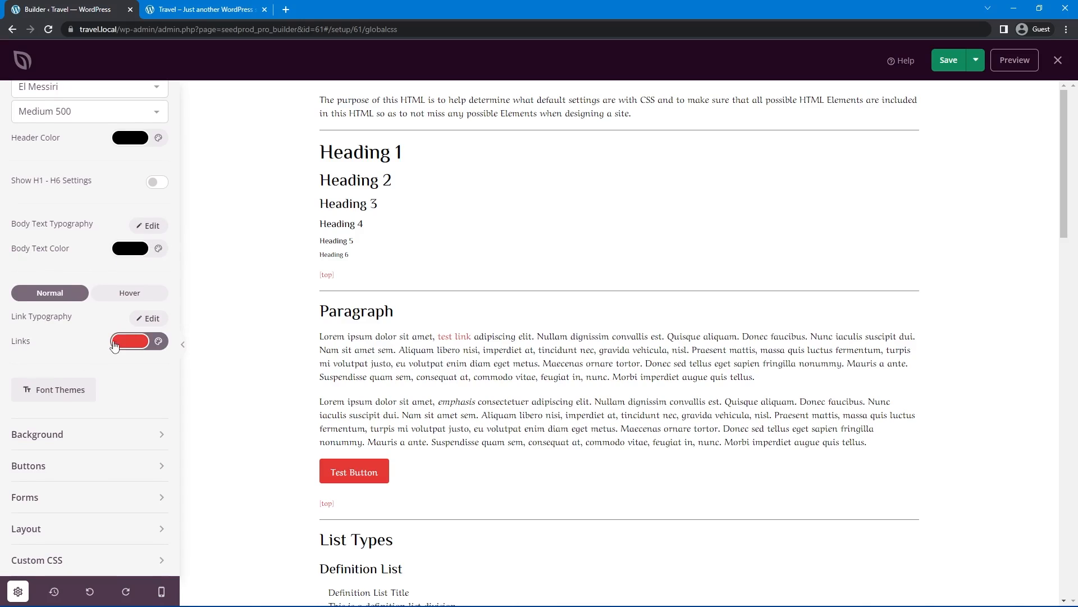
Set the hover colour of links to black in the global font settings
click(128, 294)
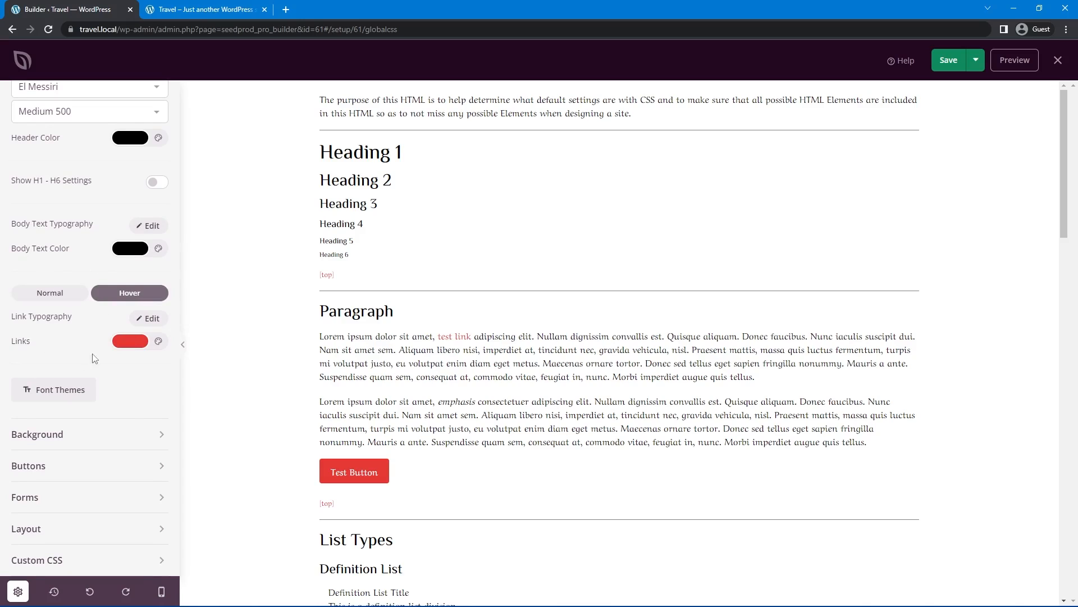
click(126, 341)
click(117, 415)
click(114, 346)
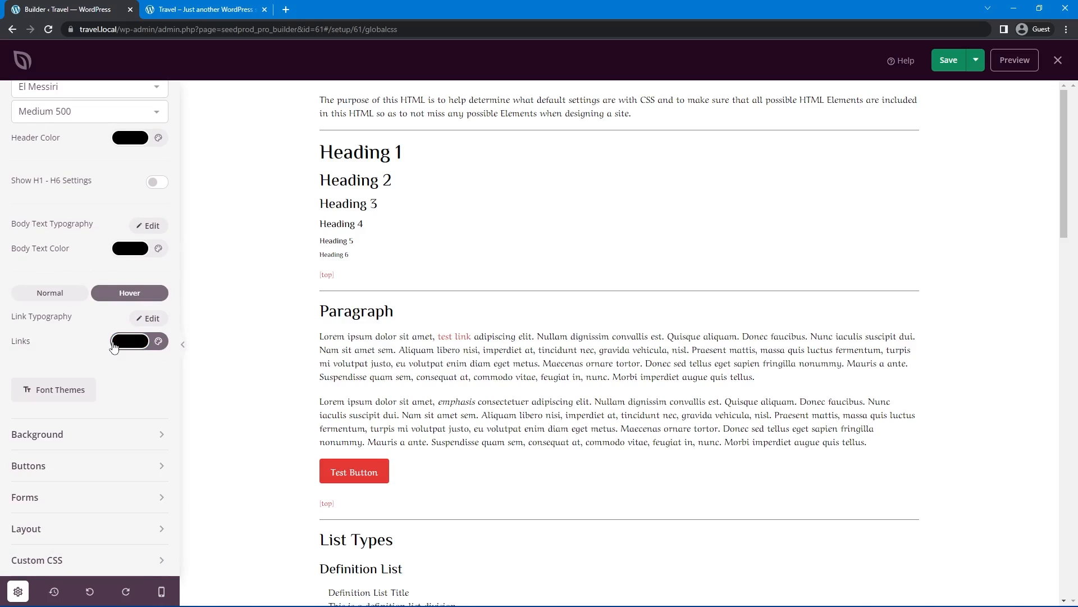
scroll(99, 280, up, 3)
click(73, 158)
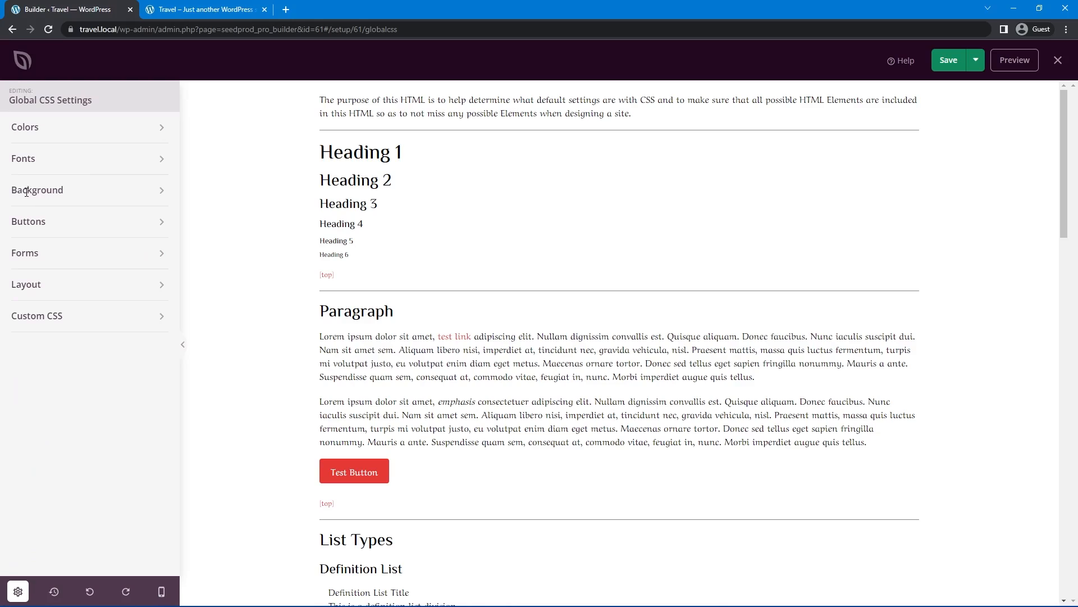
Review the global background settings and the normal and hover colours of the buttons
click(62, 191)
click(61, 191)
click(67, 223)
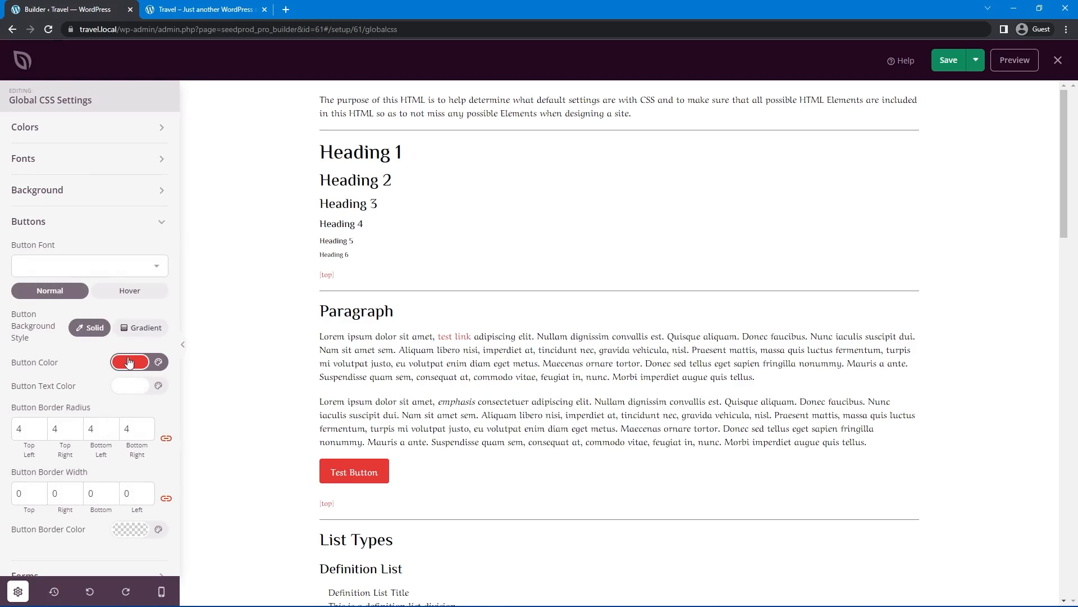
click(128, 366)
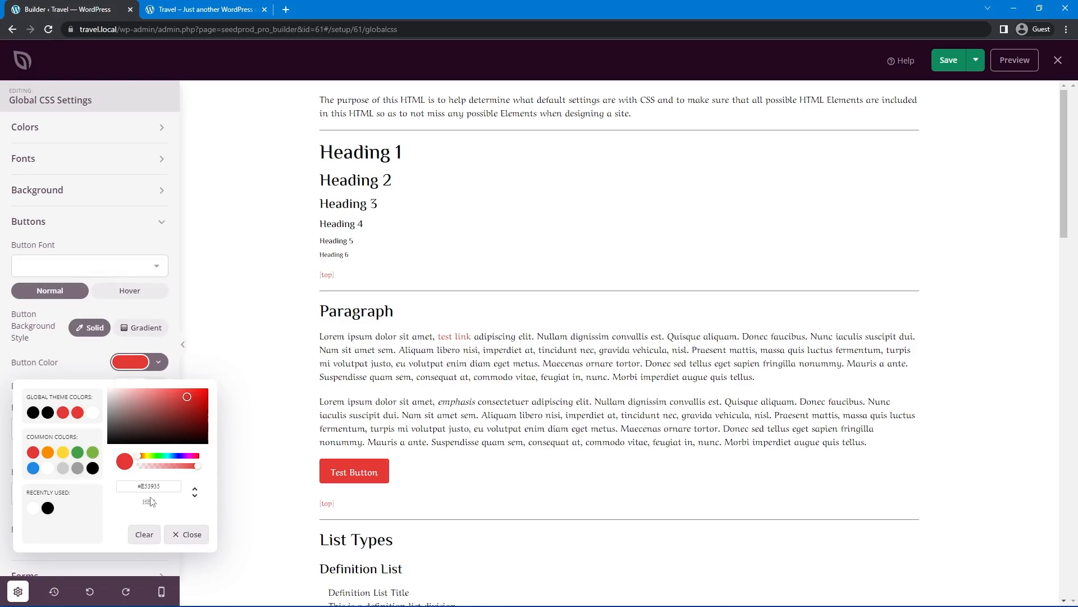
click(81, 366)
click(129, 291)
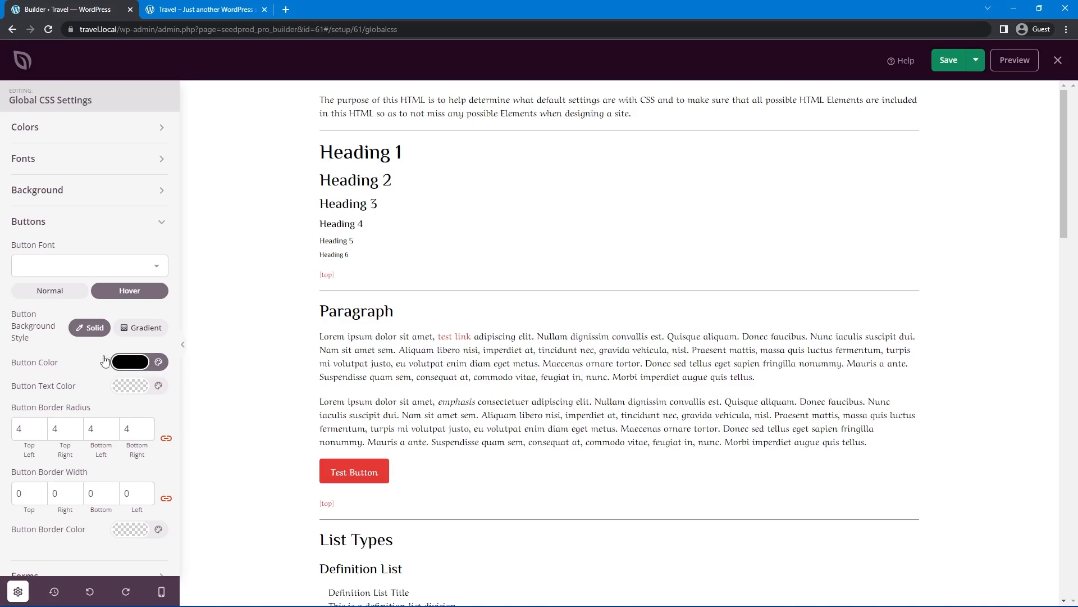
click(56, 294)
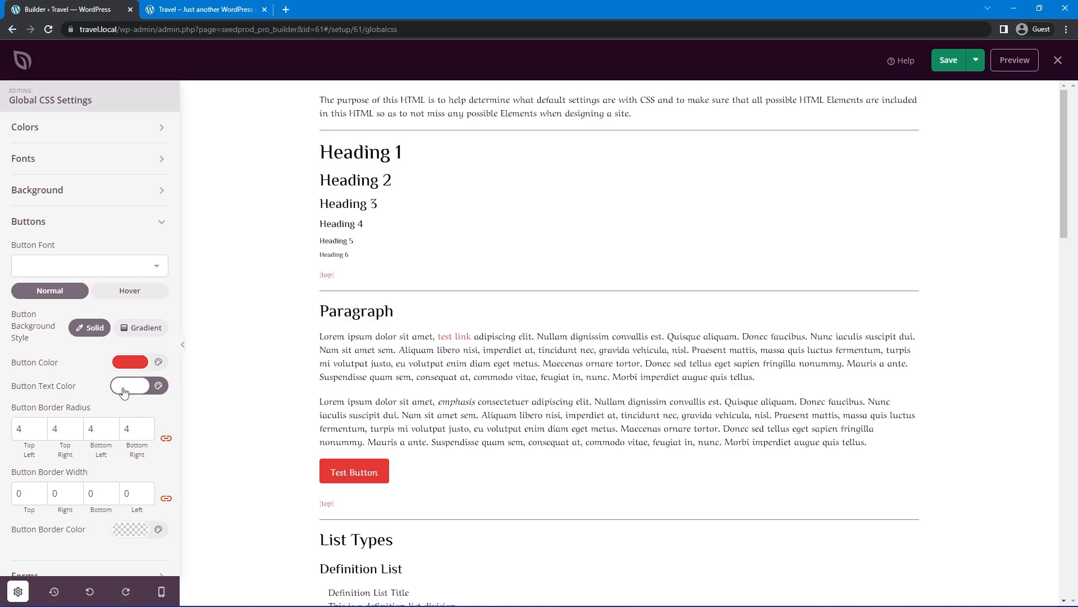
Save the Global CSS settings and return to the list of theme templates
click(57, 222)
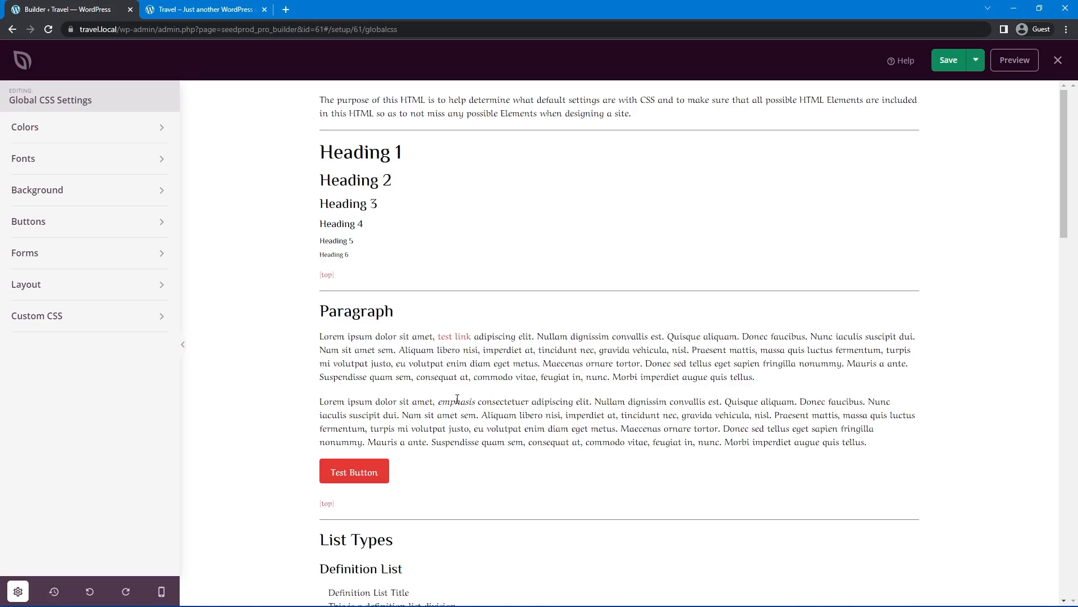
click(949, 61)
click(1058, 60)
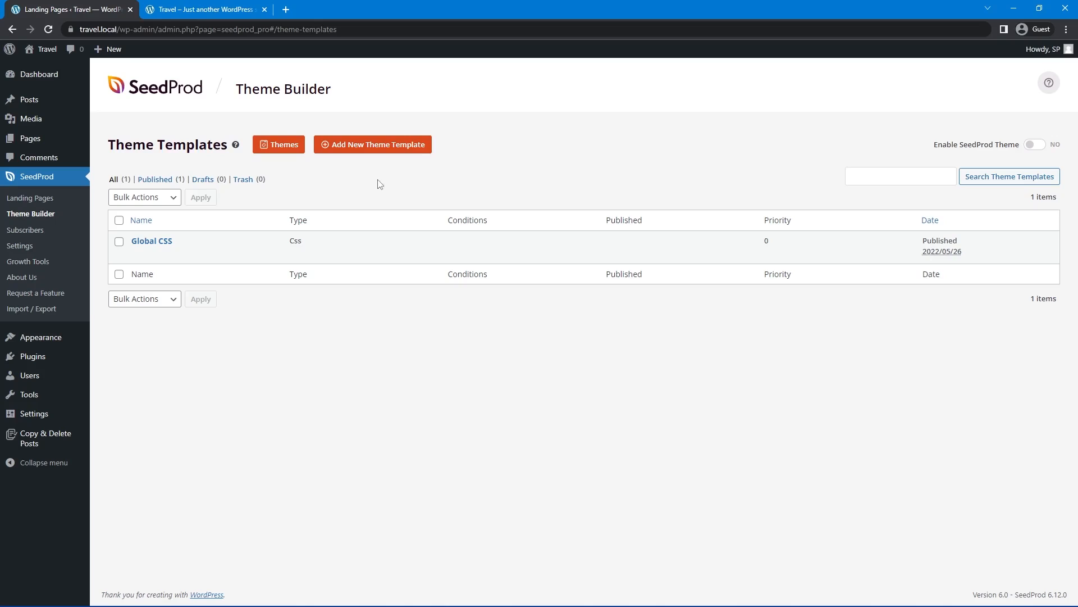
Create a new theme template named "Header - Nav" with the type Global Part
click(362, 148)
text(Header - Nav)
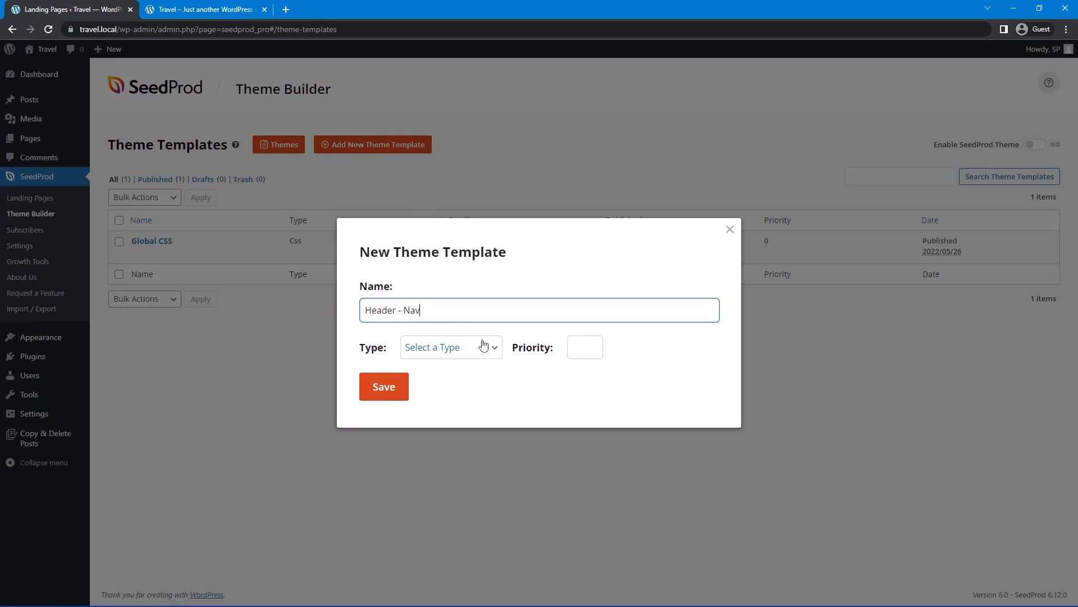
click(473, 354)
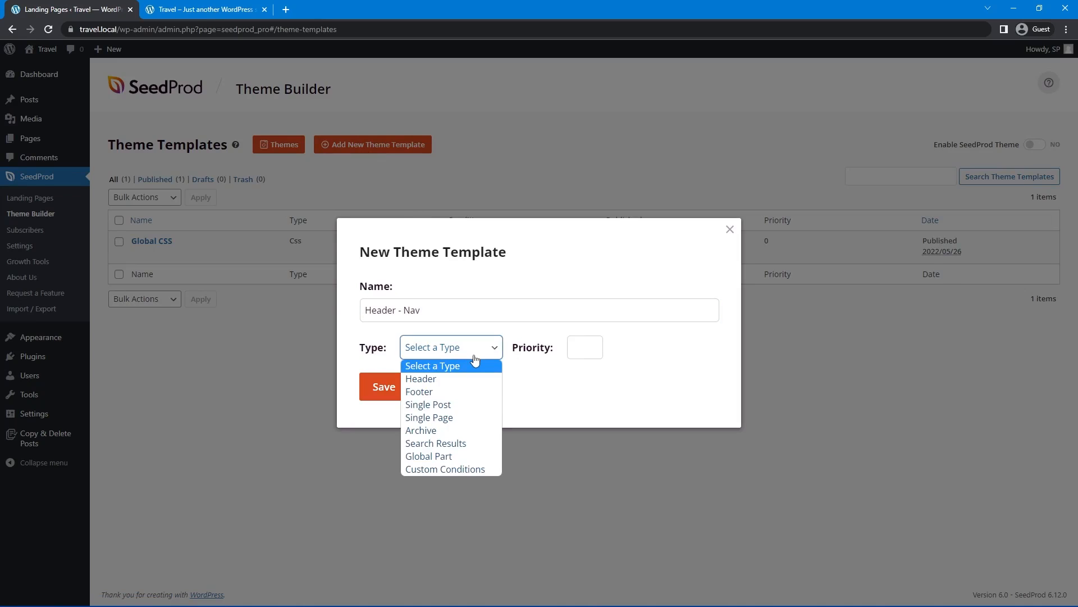
click(440, 456)
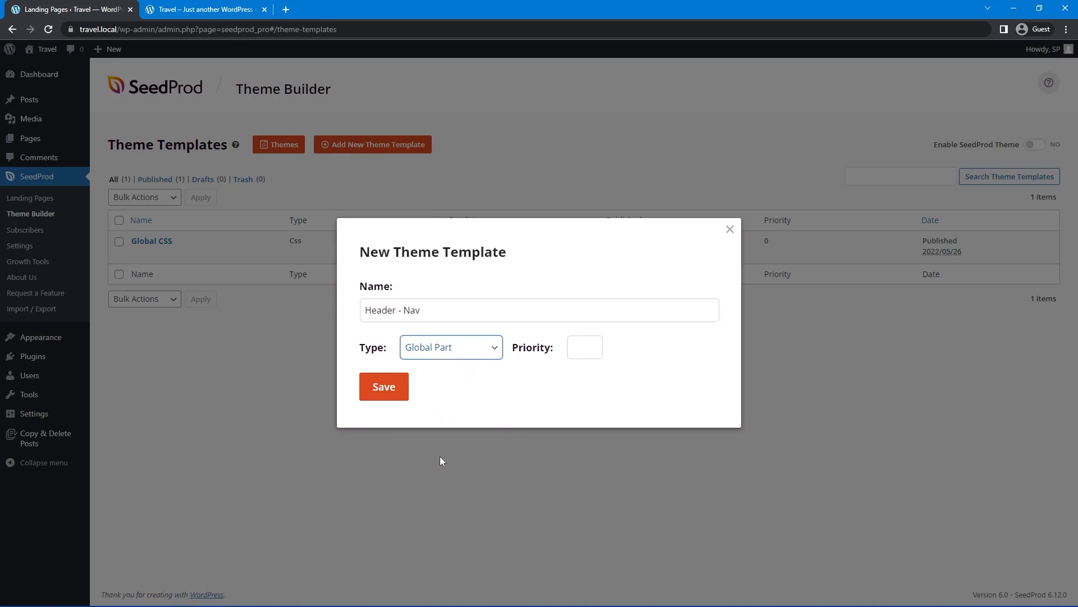
click(393, 392)
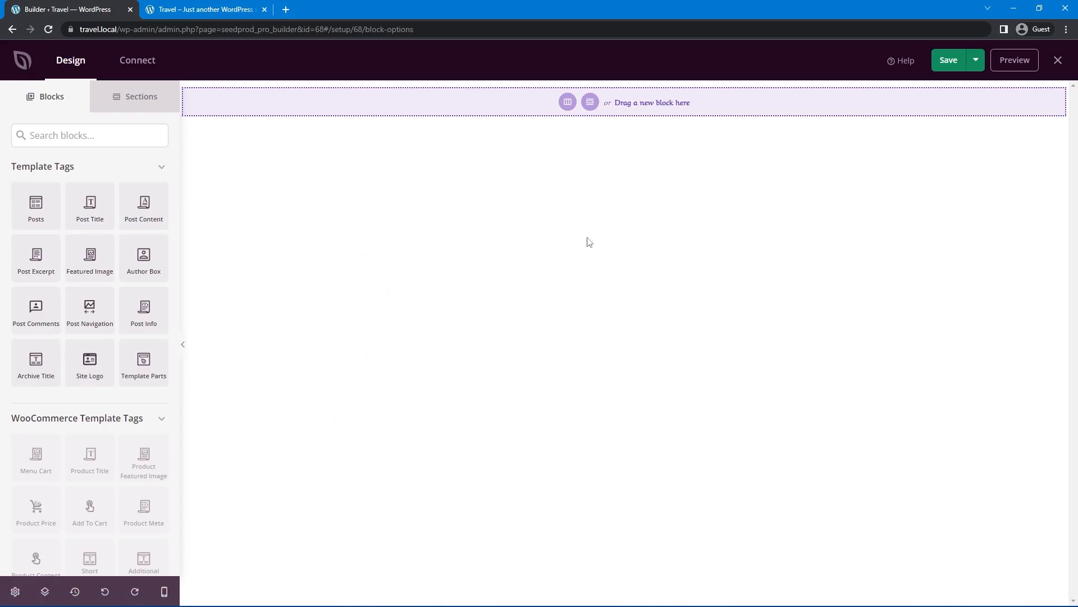
Add a row with two equal columns and place an Image block in its first column
click(567, 107)
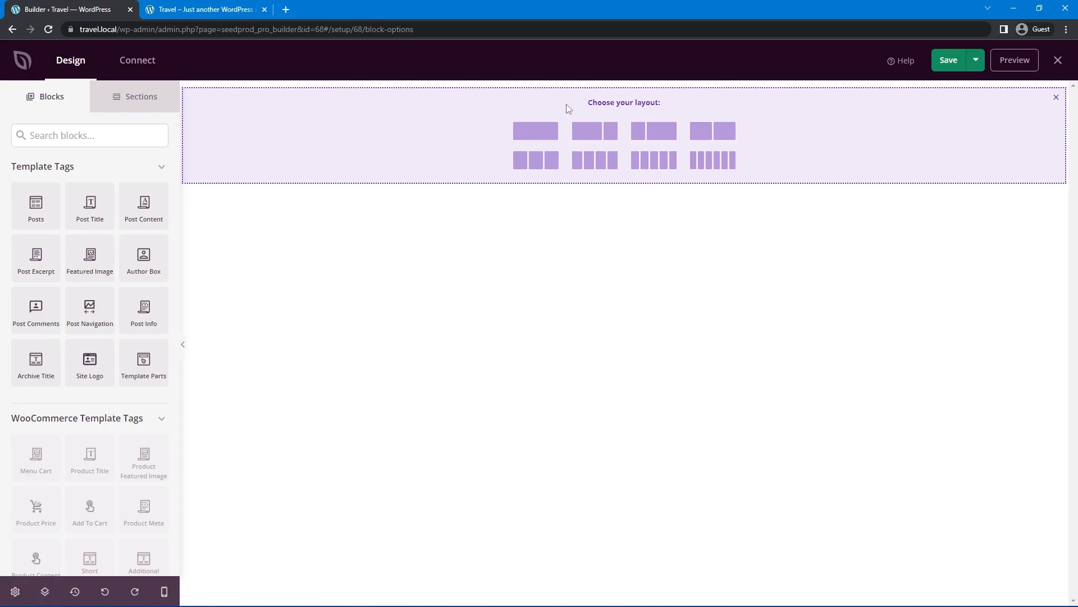
click(714, 132)
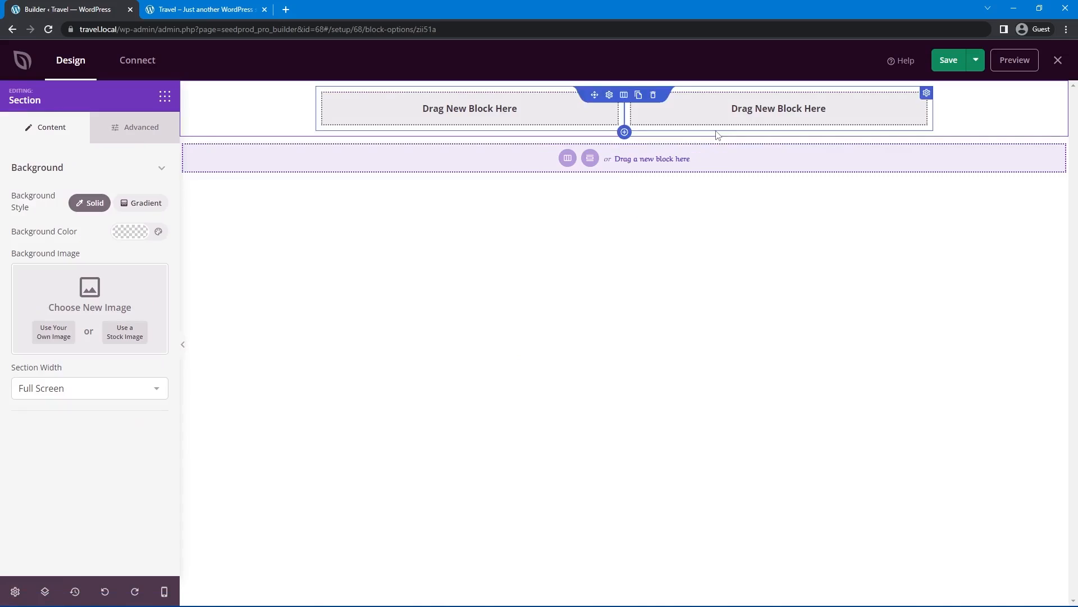
click(164, 96)
click(131, 138)
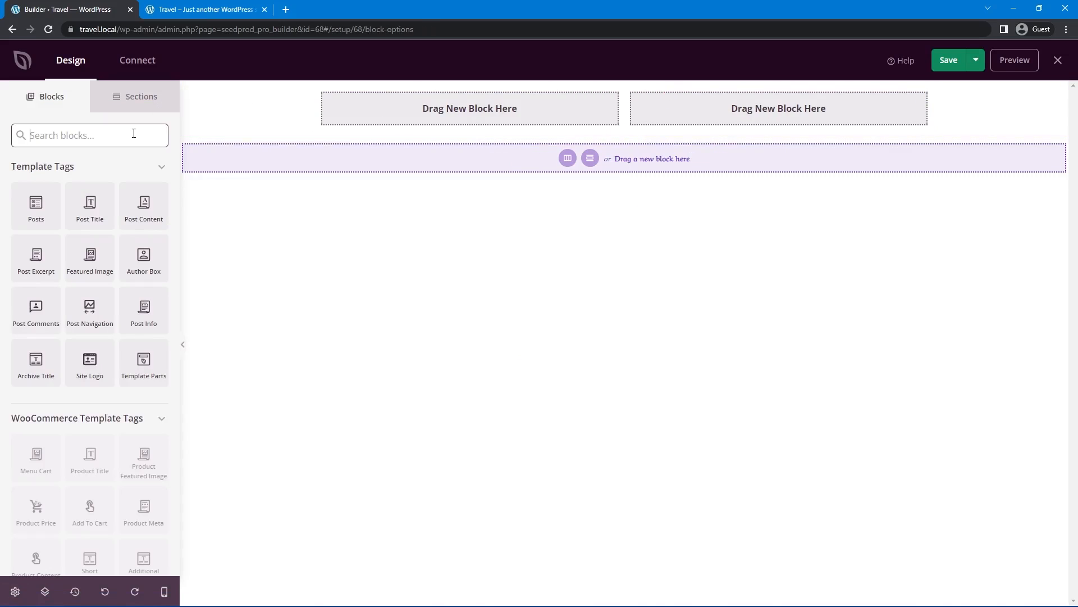
text(image)
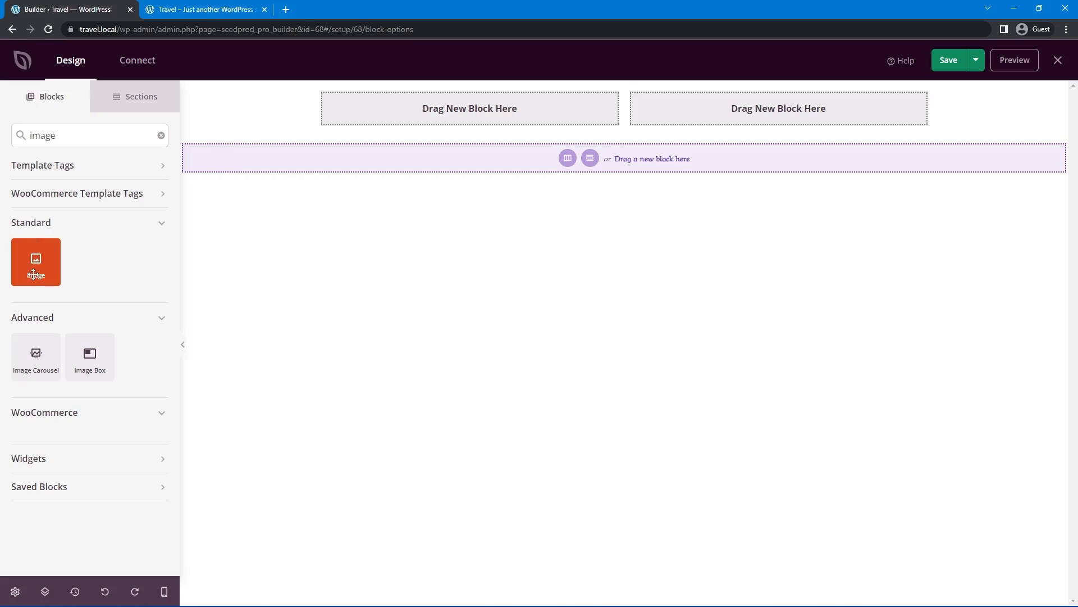
drag(35, 262, 399, 119)
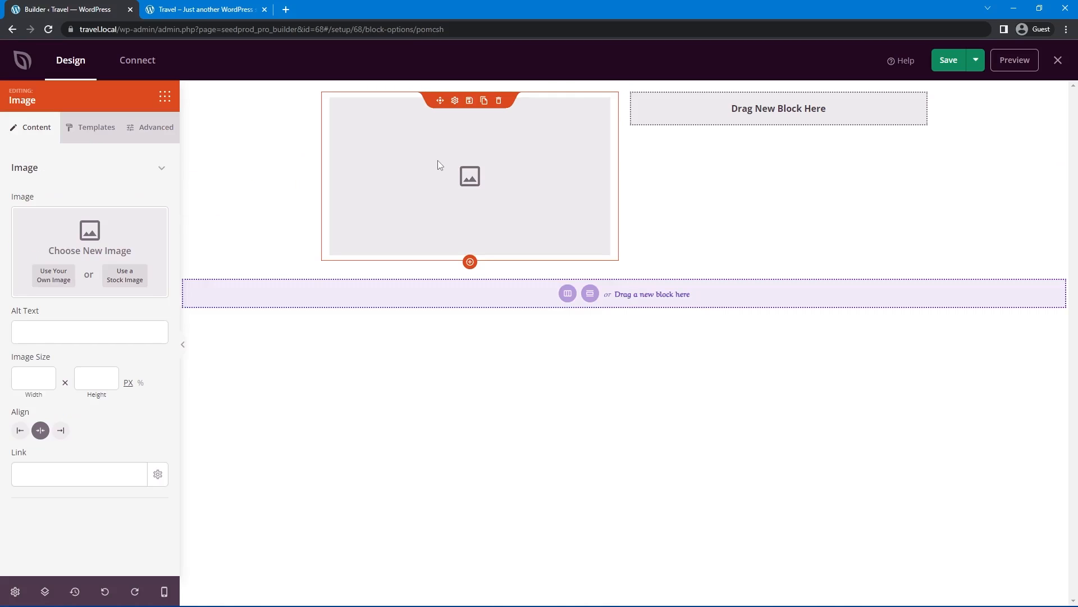
Fill the image block with the Desert Adventures logo from the media library, 300 px wide and left-aligned
click(53, 284)
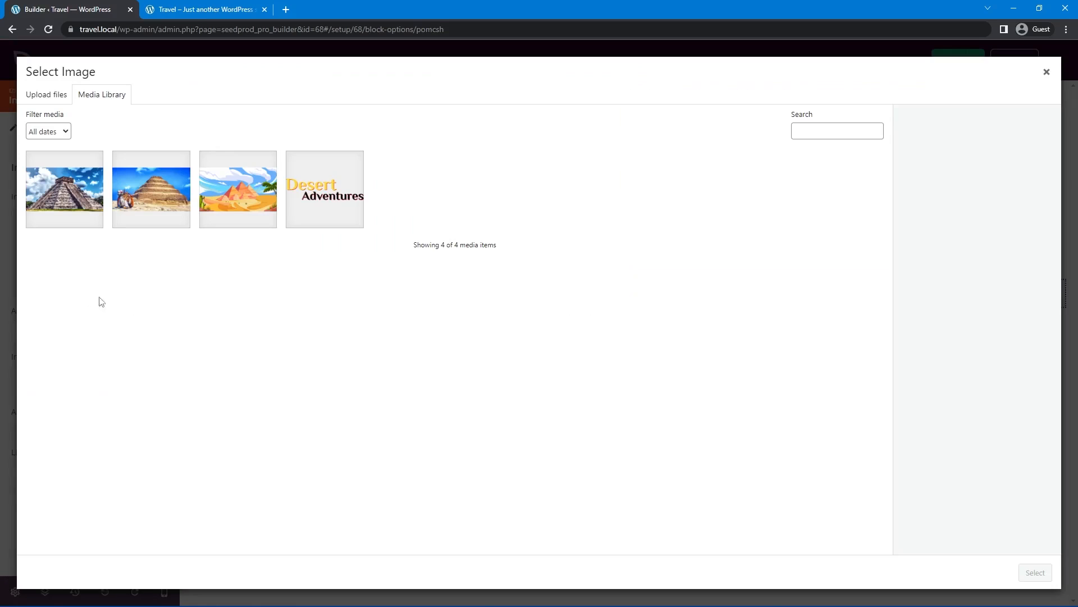
click(328, 199)
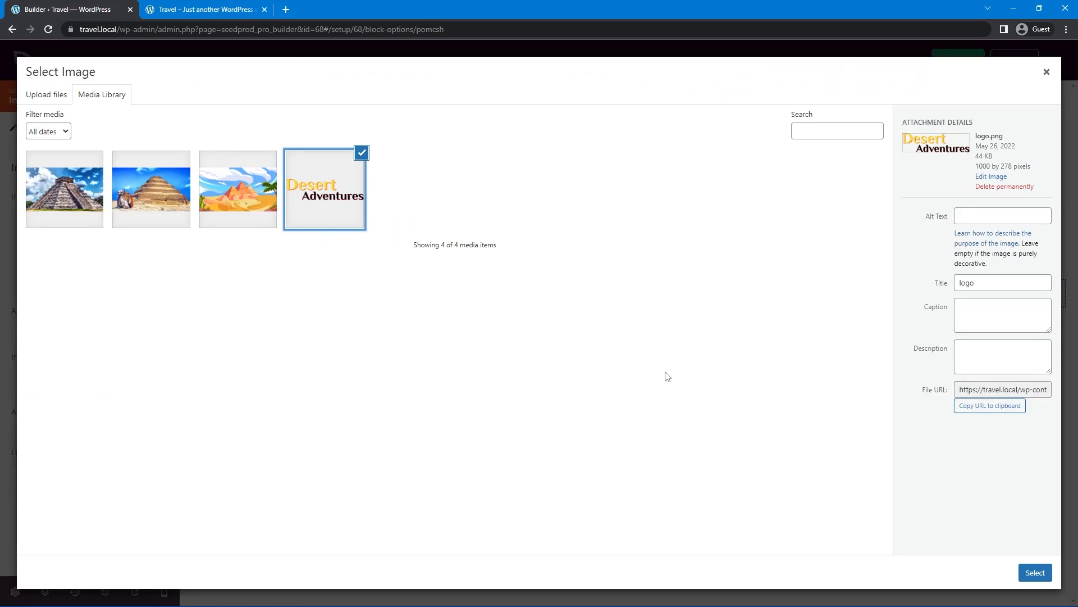
click(1036, 572)
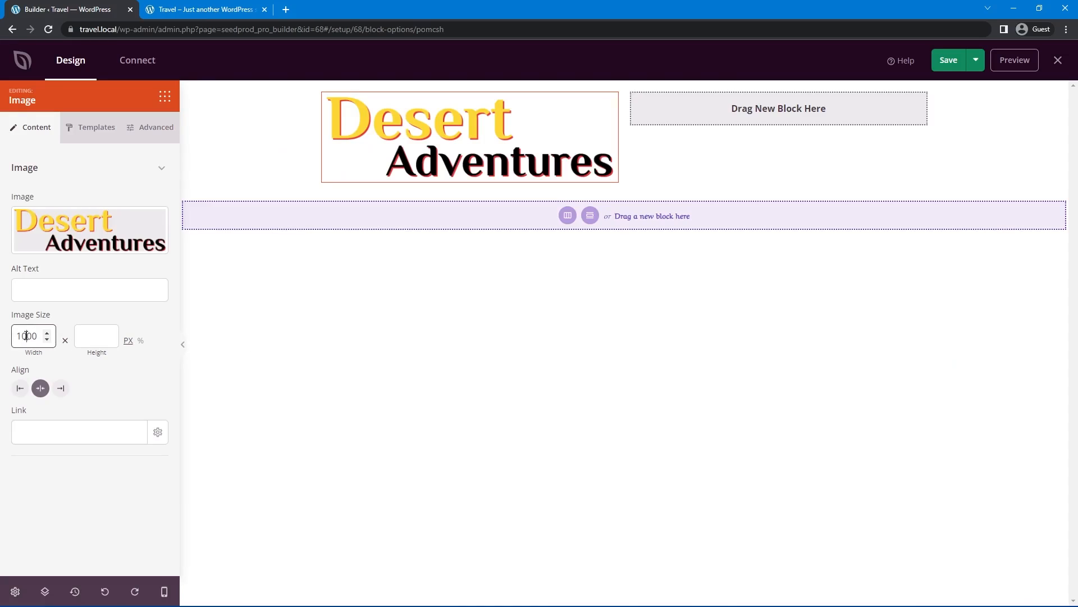
drag(16, 336, 24, 337)
text(3)
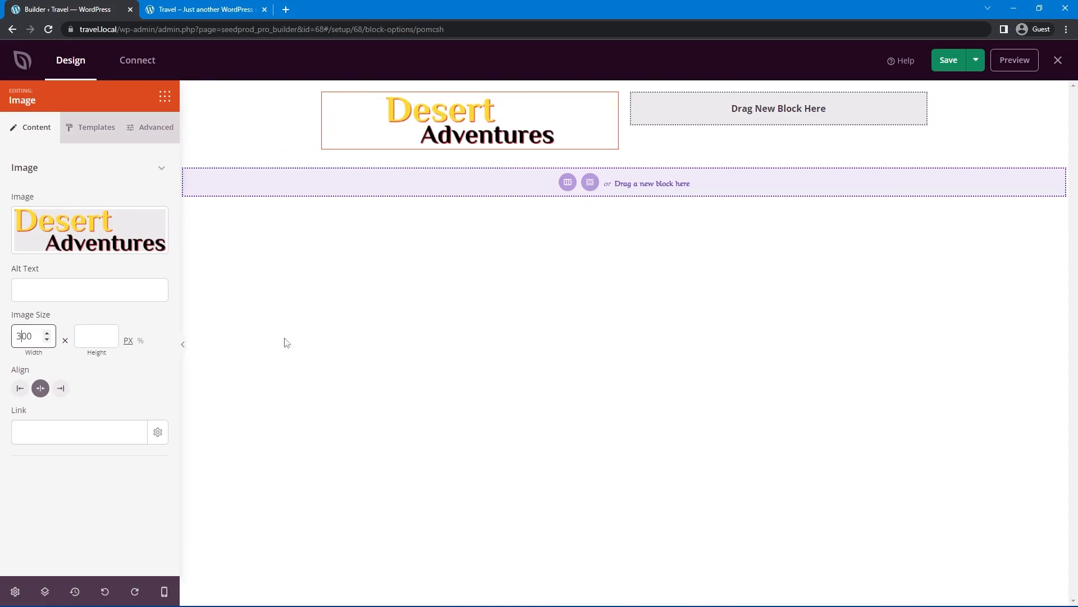
click(20, 388)
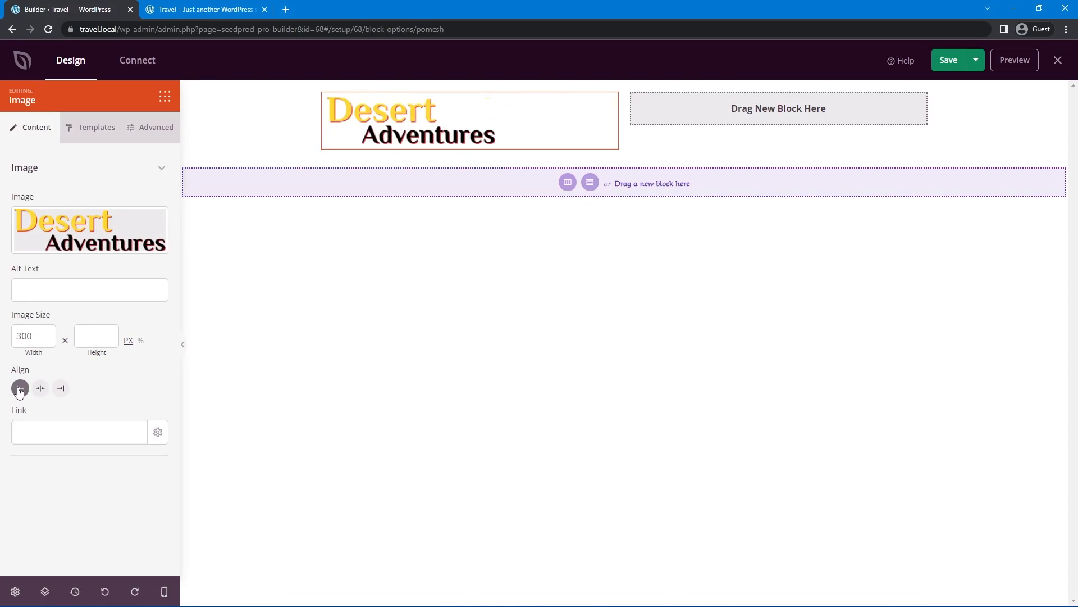
Find the Nav Menu block and place it in the empty column beside the logo
click(165, 97)
click(161, 136)
click(96, 134)
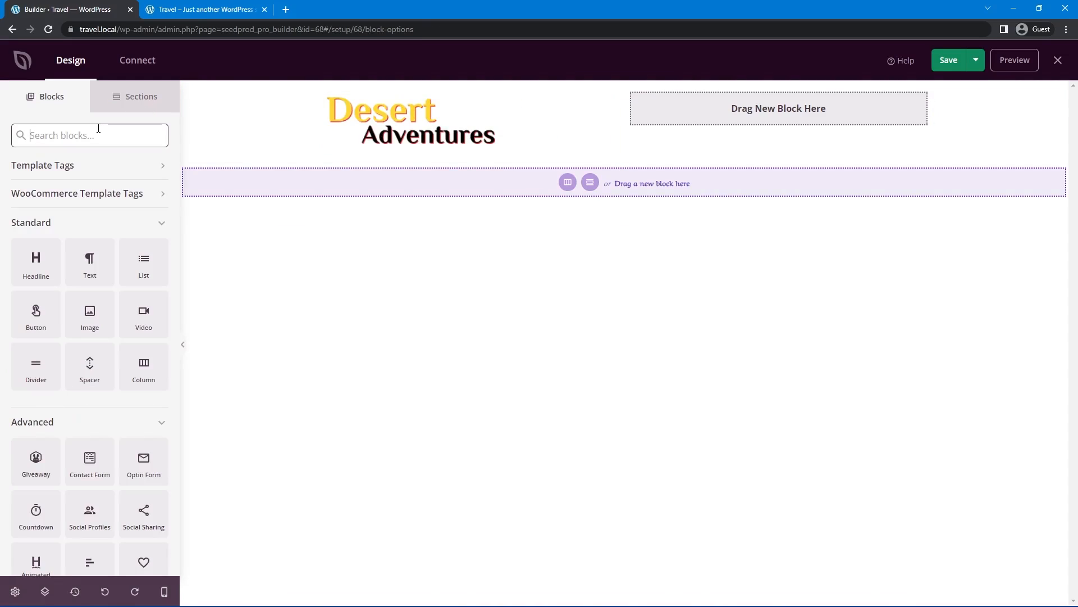
text(menu)
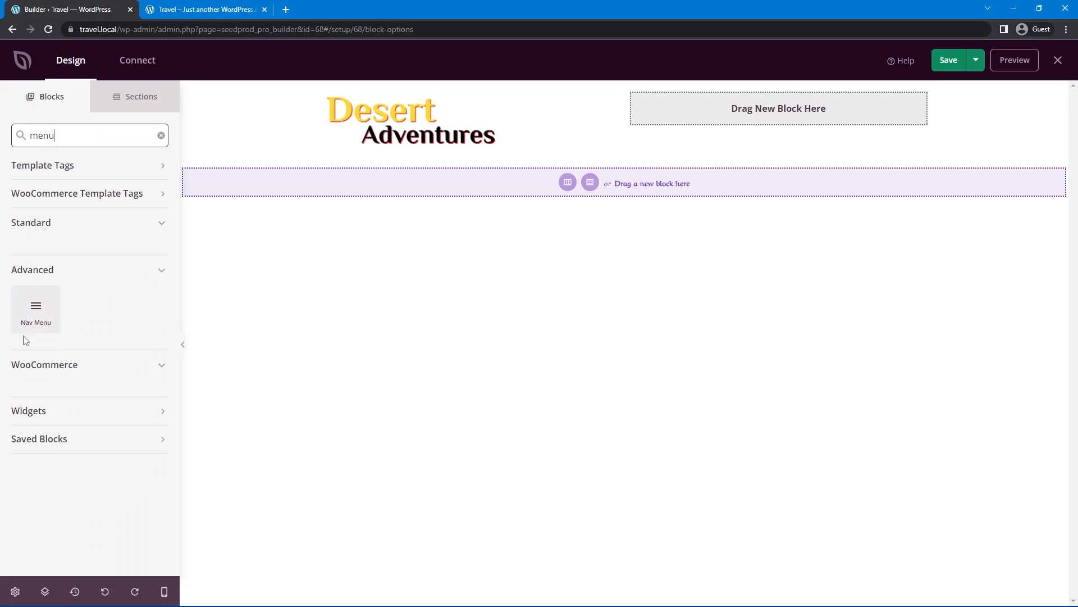
drag(50, 305, 718, 109)
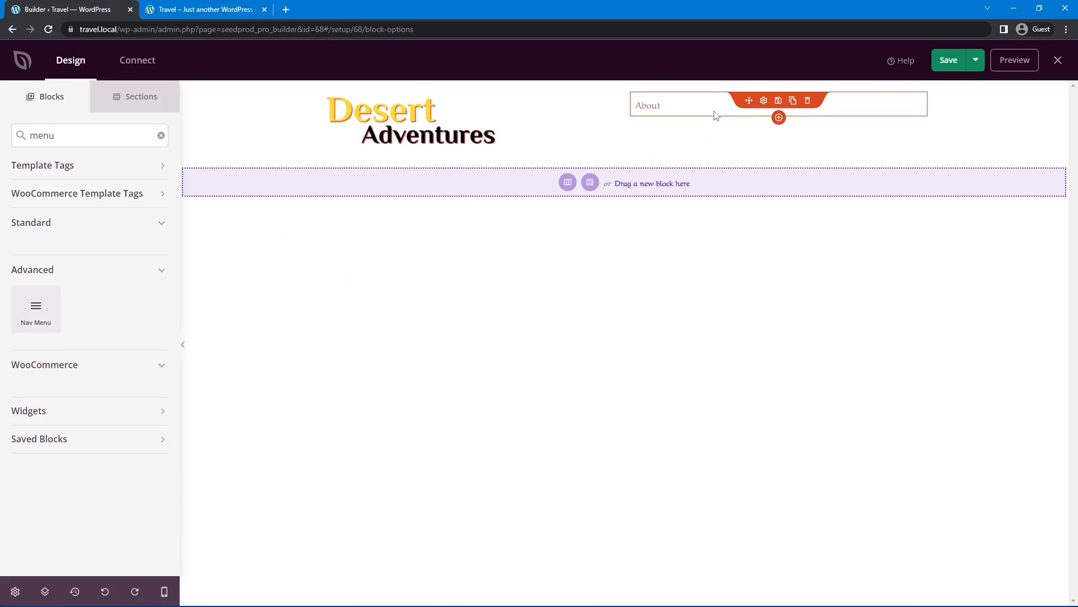
Rename the nav menu's About item to "Home"
click(762, 101)
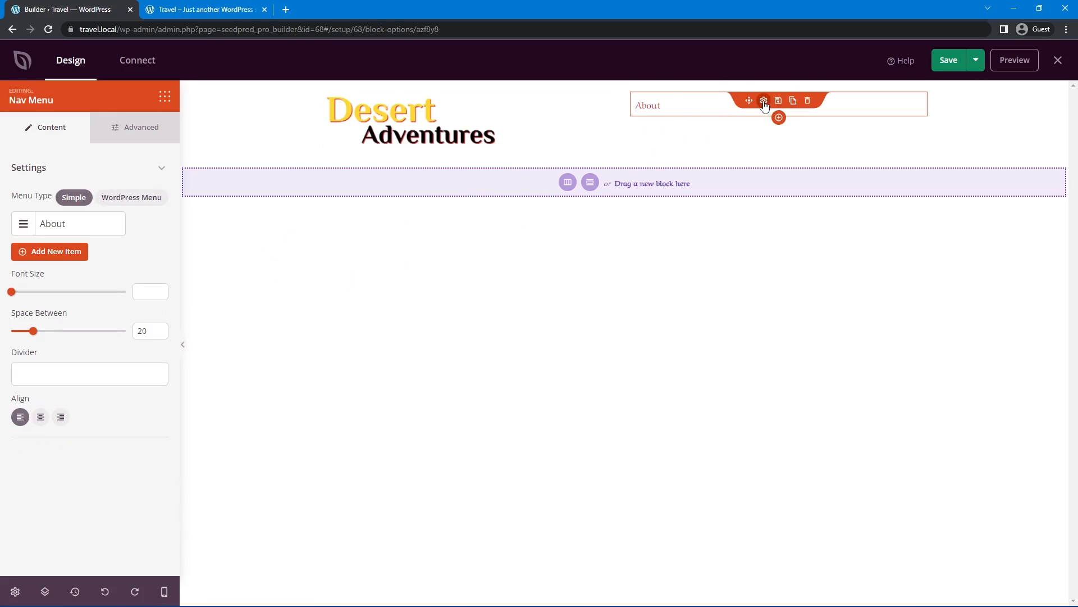
click(54, 224)
double_click(60, 280)
text(Home)
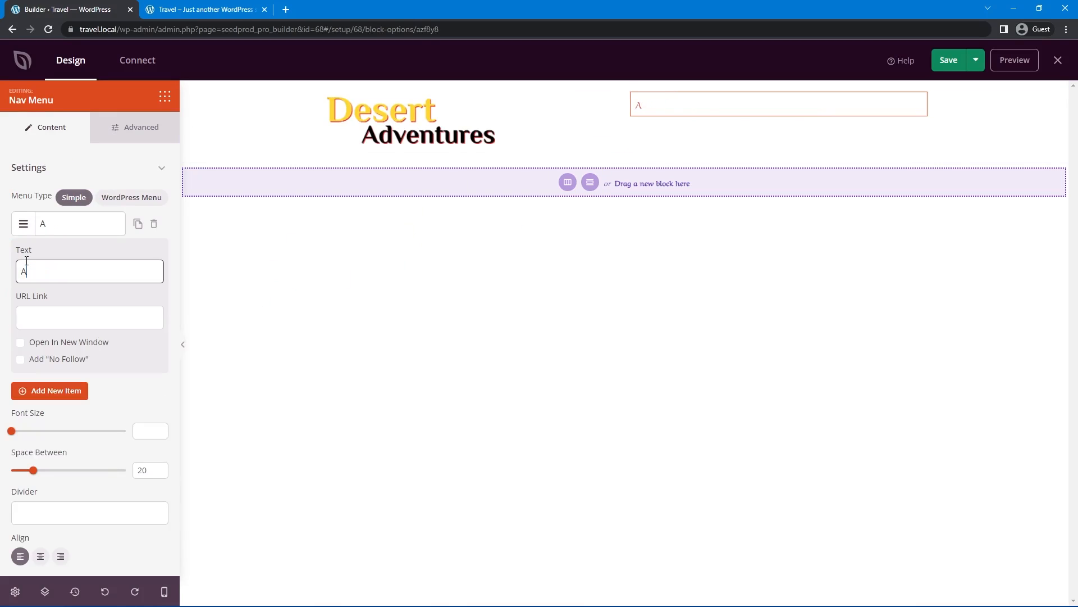
click(66, 316)
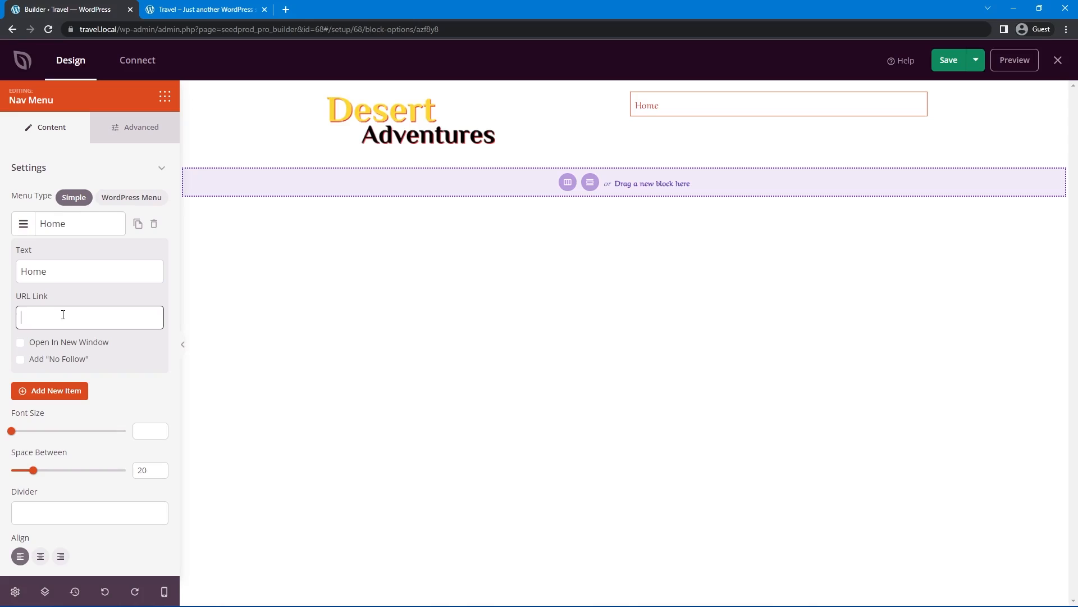
click(63, 224)
Add a second item to the nav menu and name it "Blog"
click(47, 253)
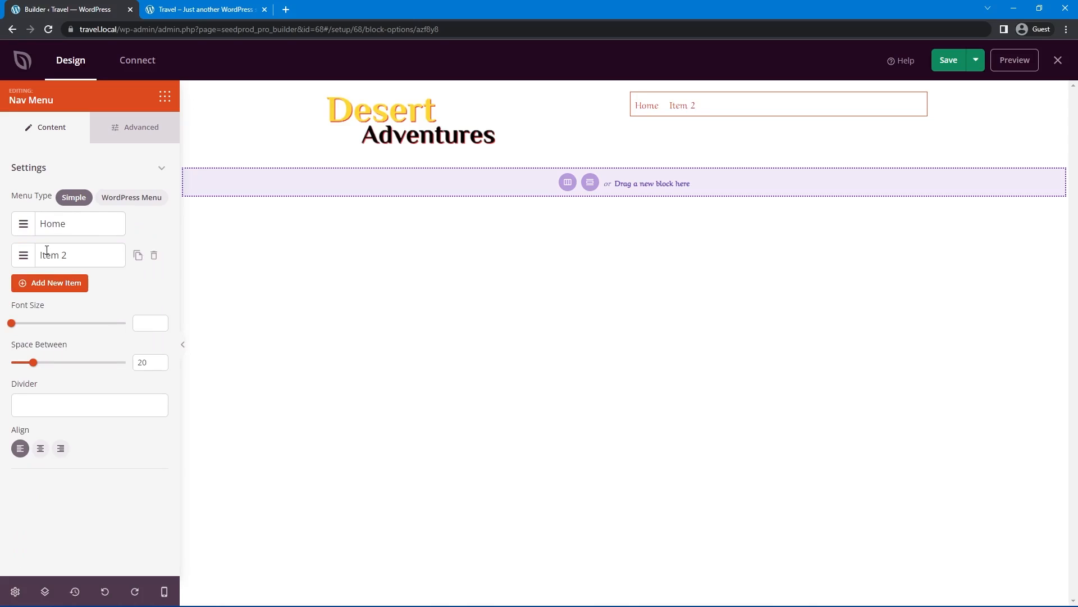
click(89, 262)
triple_click(120, 302)
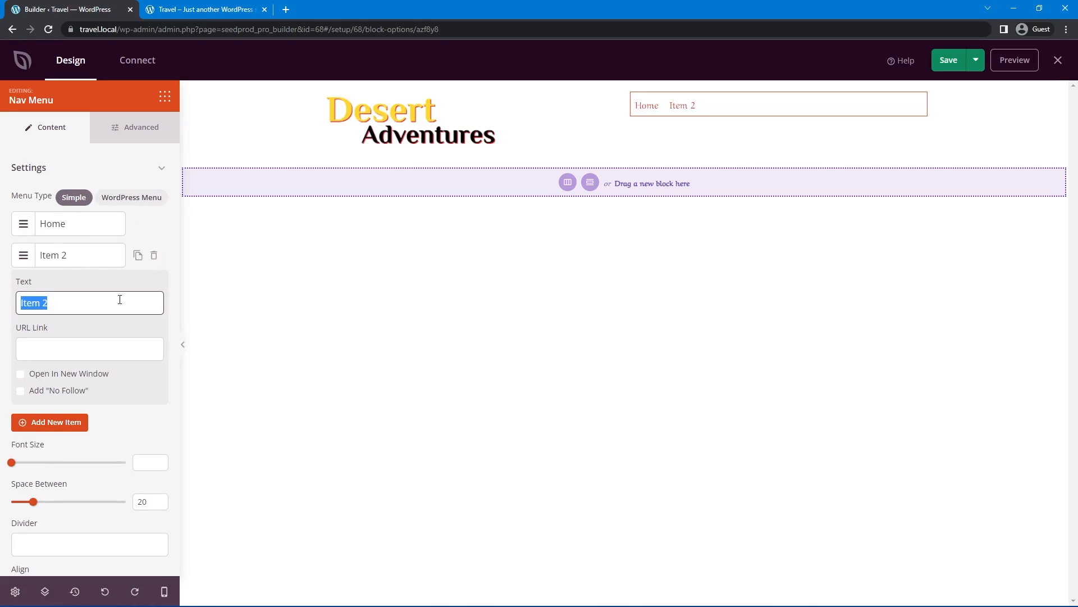
text(Blog)
click(68, 353)
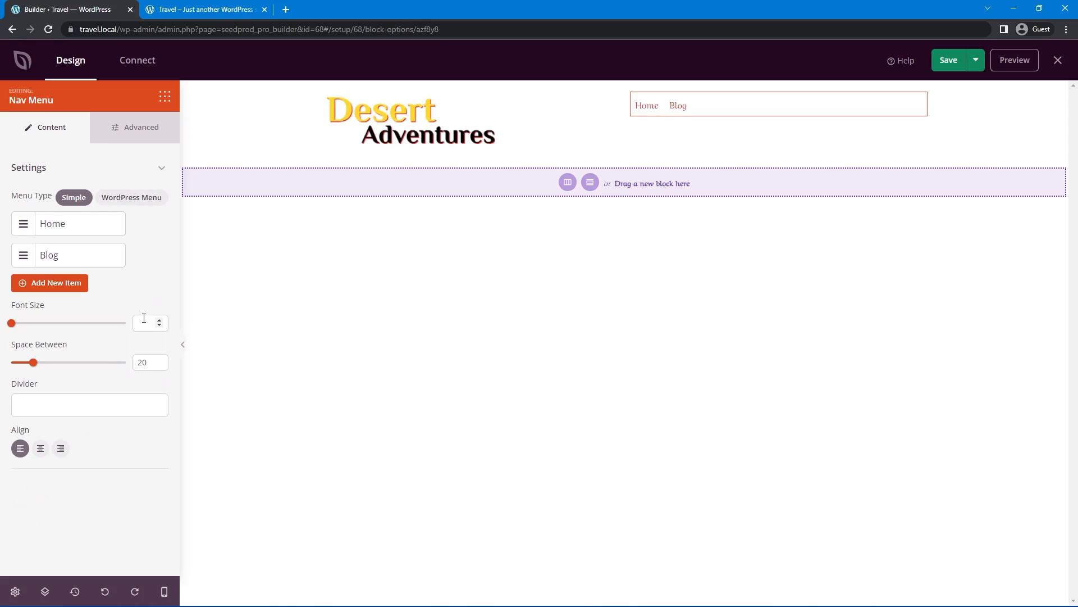
Set the nav menu's font size to 30 and the space between its items to 40
click(167, 323)
text(30)
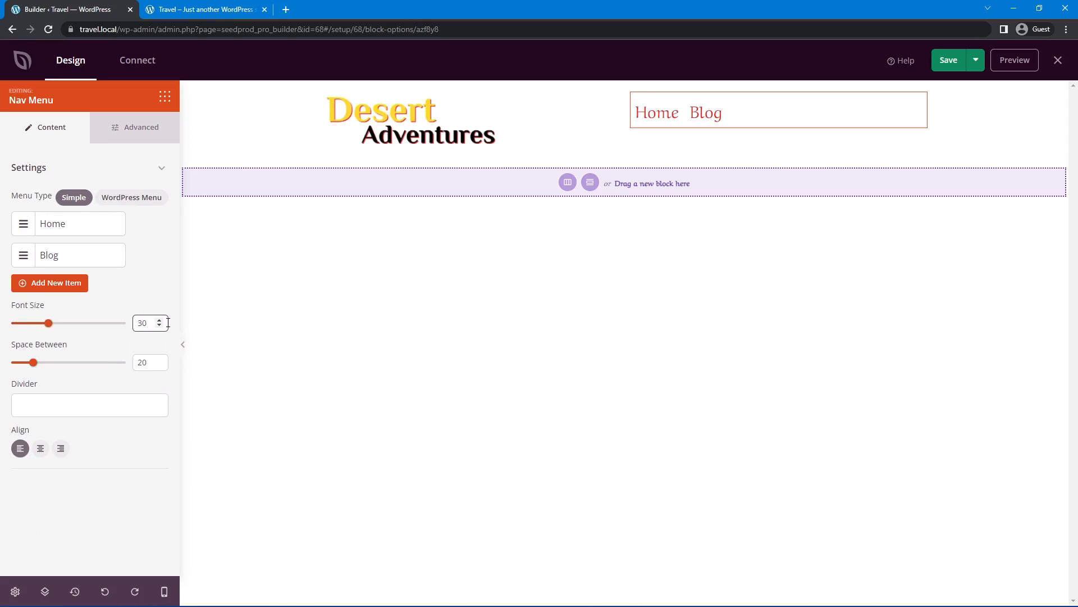
drag(142, 363, 130, 365)
text(4)
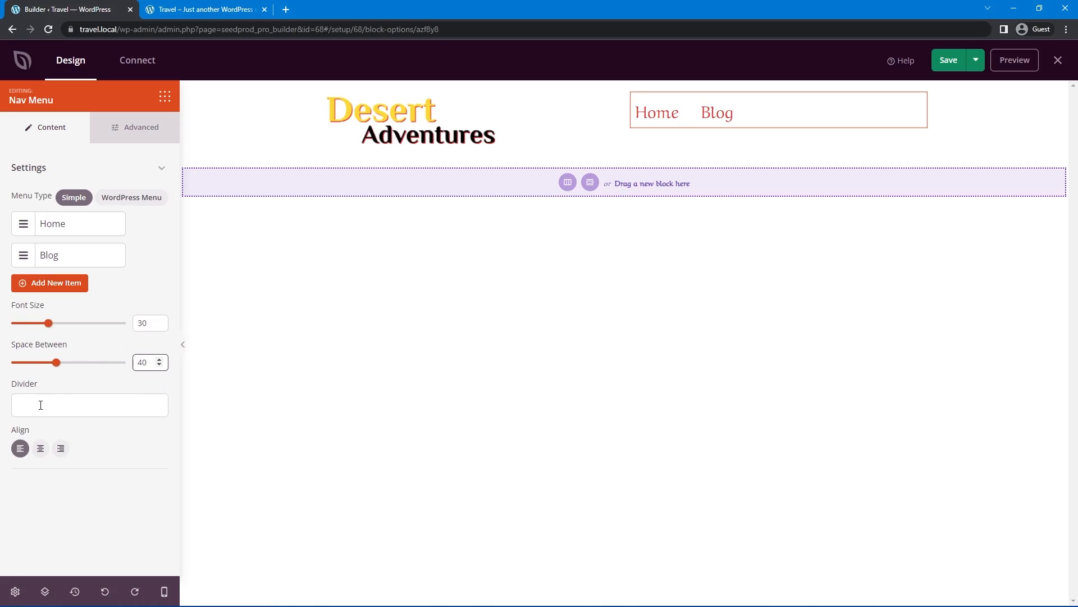
Try "|" as the divider between the menu items and clear it again
click(58, 407)
text(|)
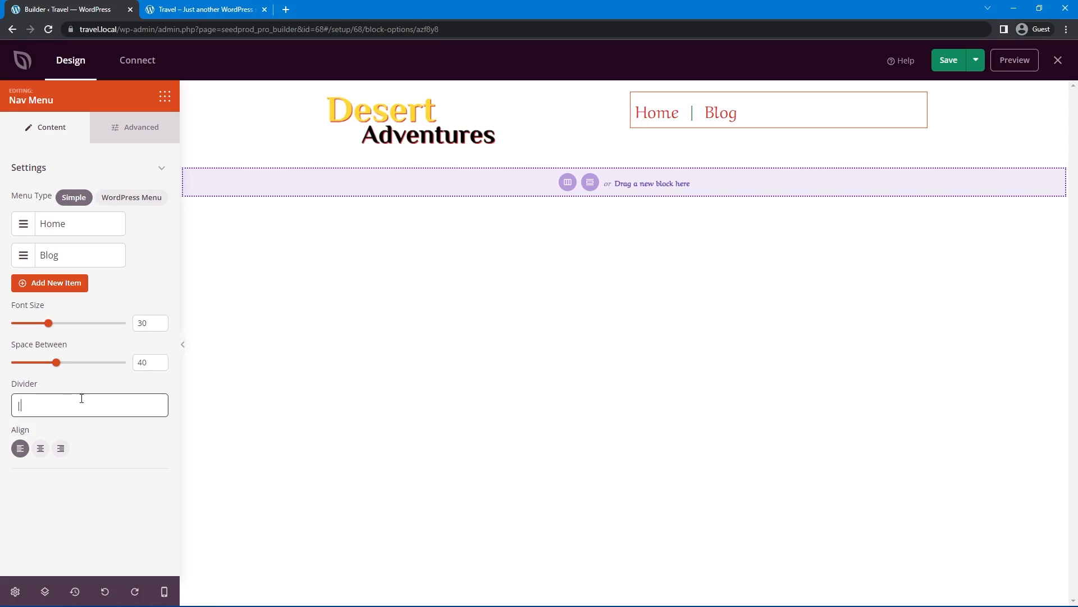
key(BackSpace)
Align the nav menu to the right and make its typography bold
click(62, 449)
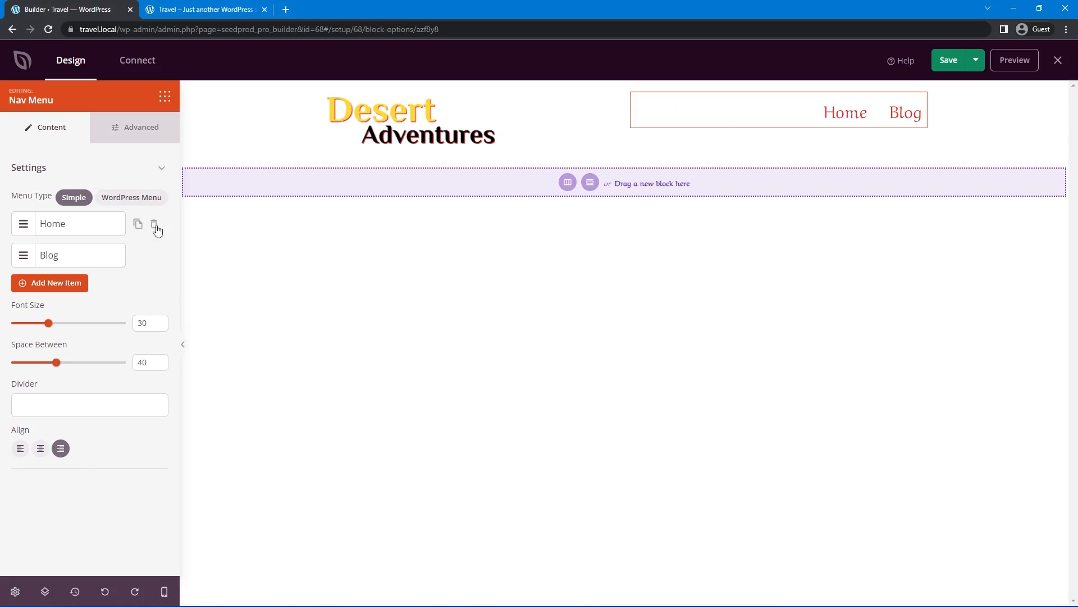
click(135, 130)
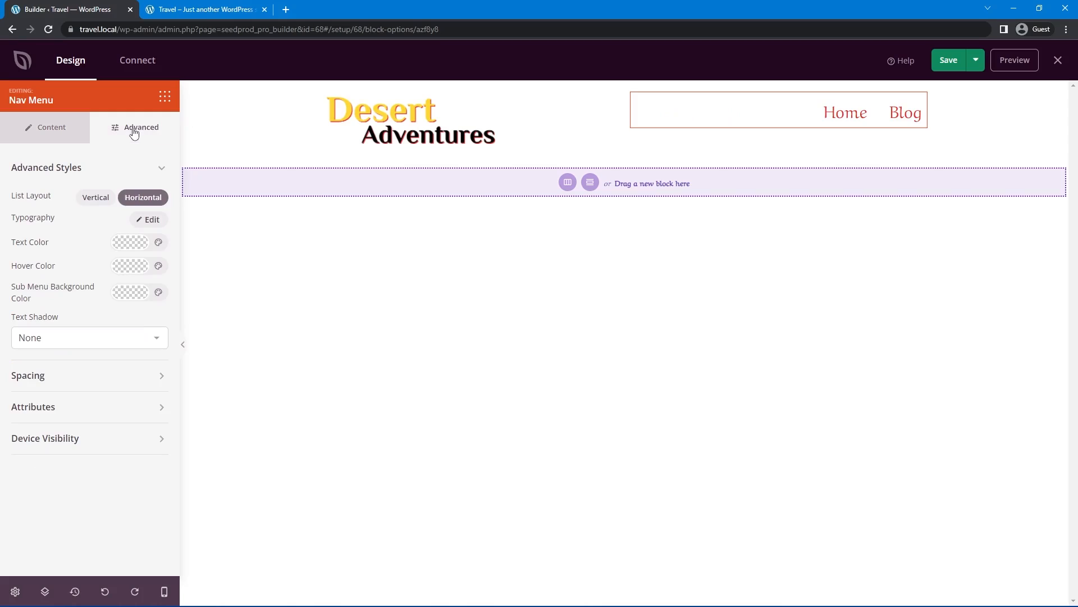
click(141, 219)
click(30, 454)
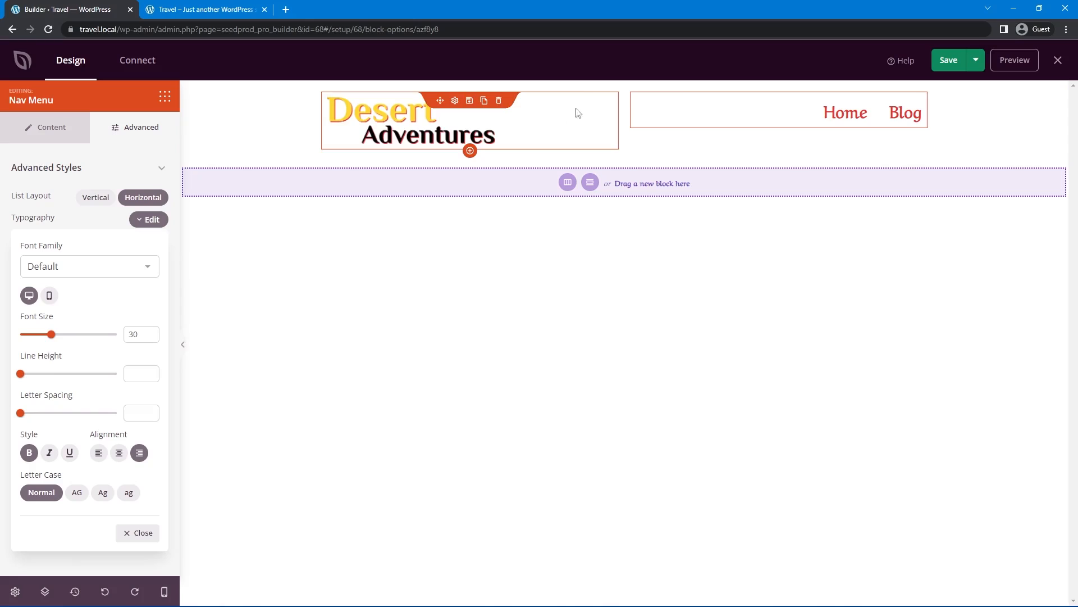
Centre the header row's content vertically, save the template and return to the theme templates list
mouse_move(621, 103)
mouse_move(724, 115)
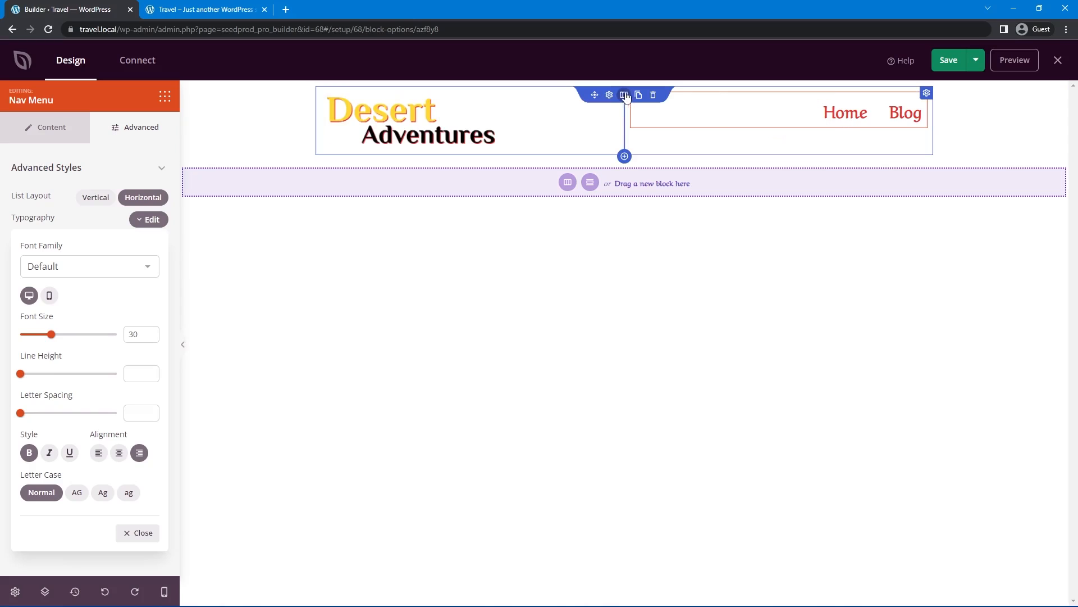
click(609, 95)
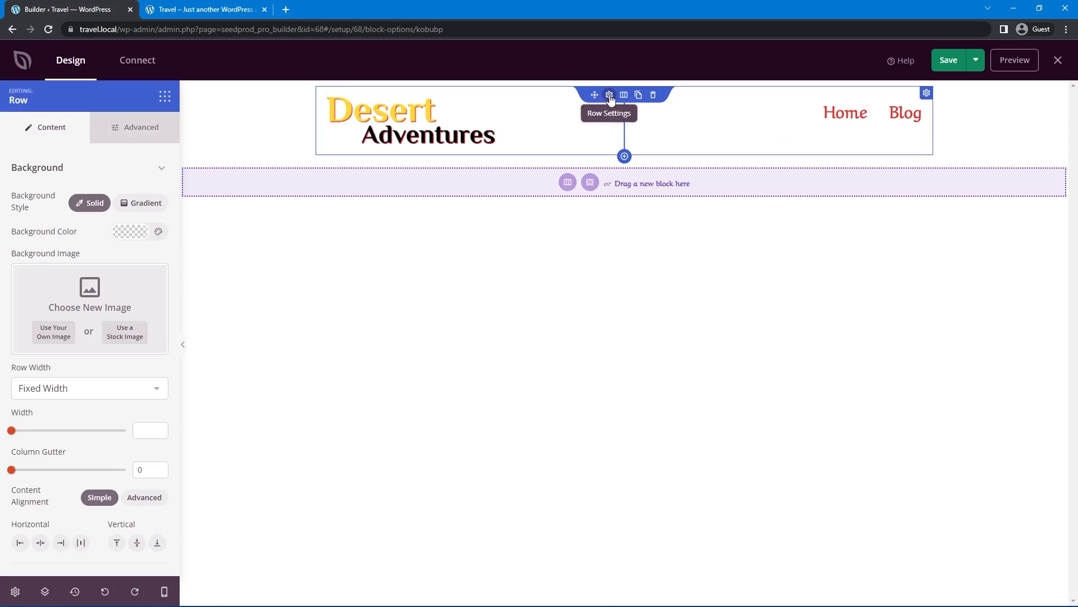
click(138, 544)
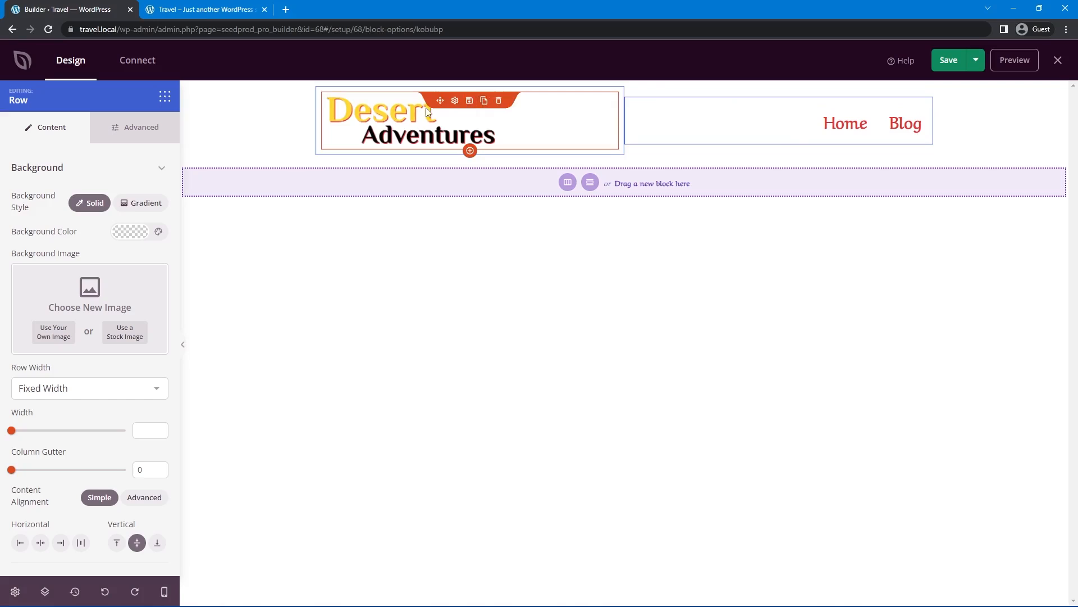
click(949, 60)
click(1058, 60)
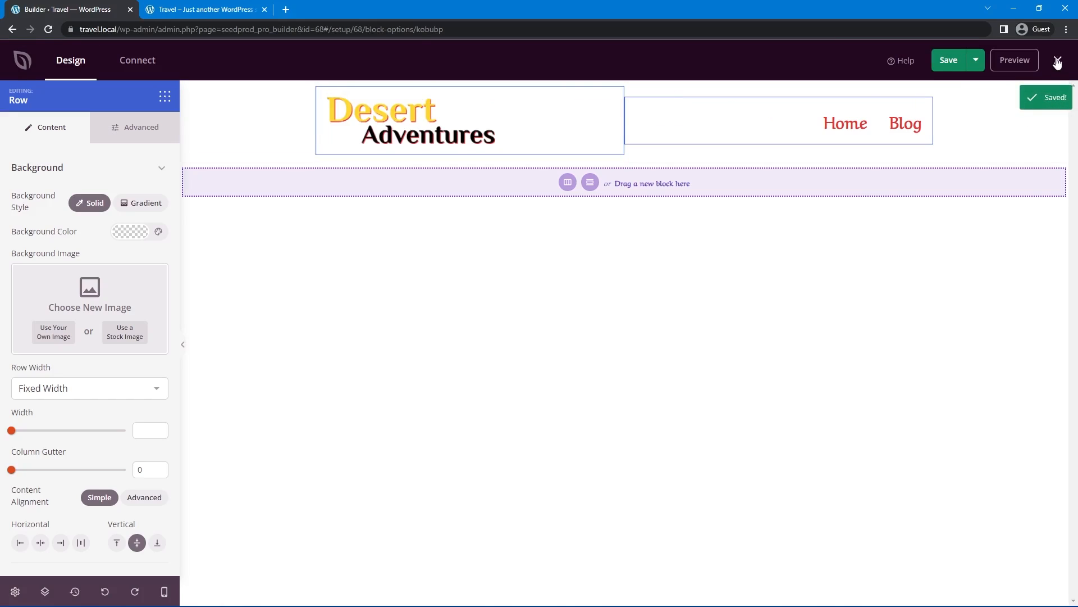
Create a theme template named "Header - Front" of type Header, with the condition Include Front Page, and save it
click(324, 146)
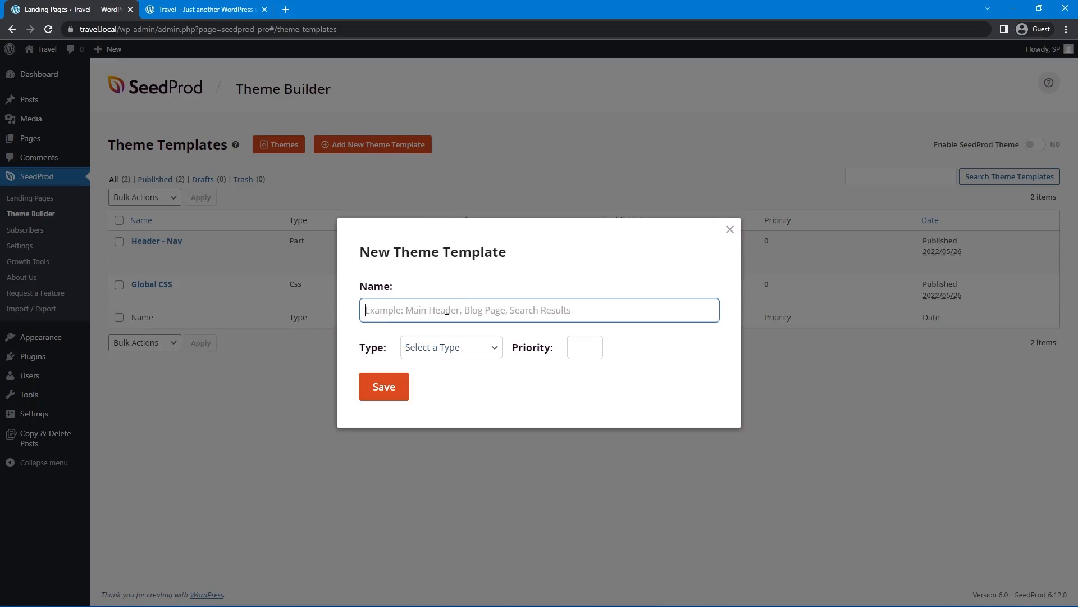
text(Header - Front)
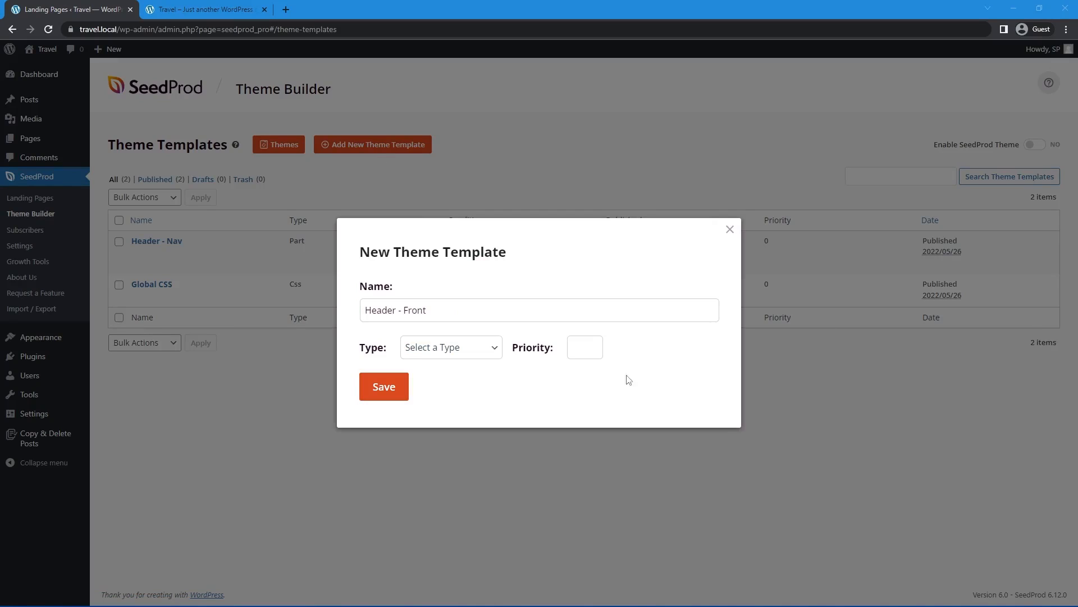
click(448, 346)
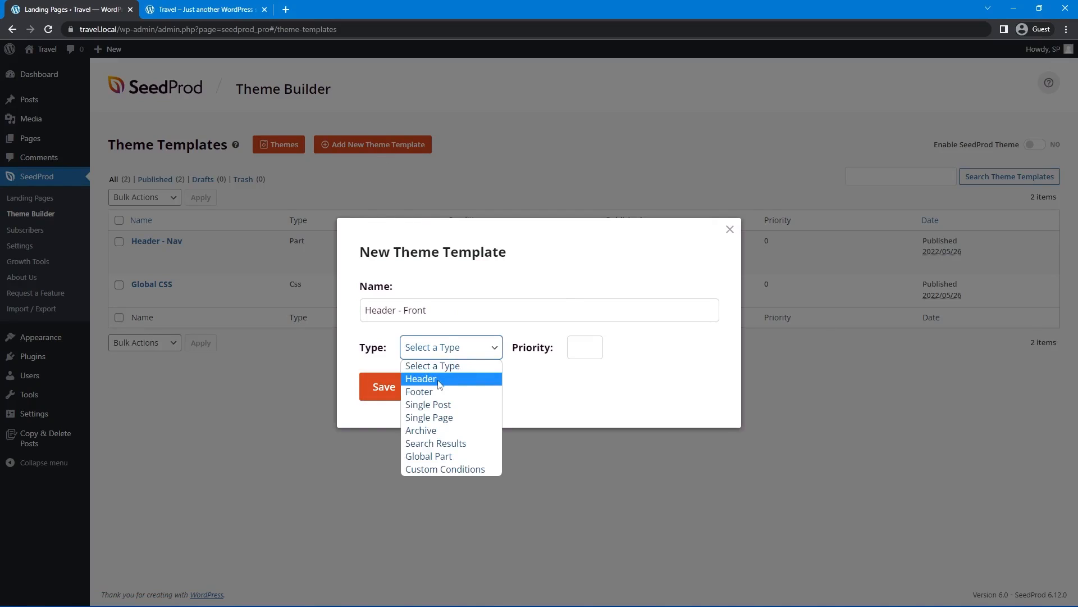
click(440, 373)
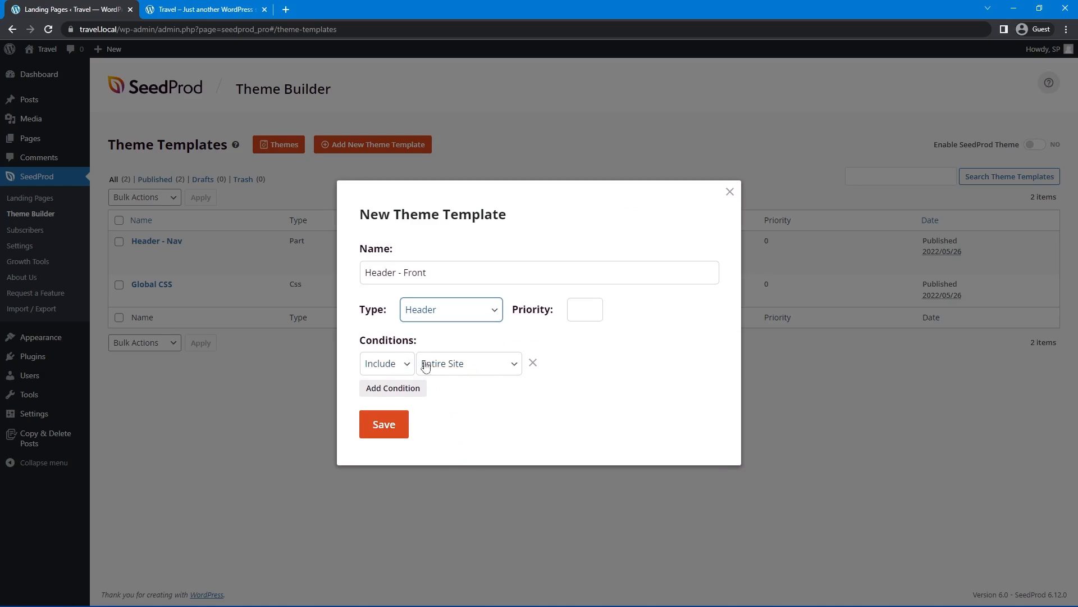
click(533, 363)
click(384, 378)
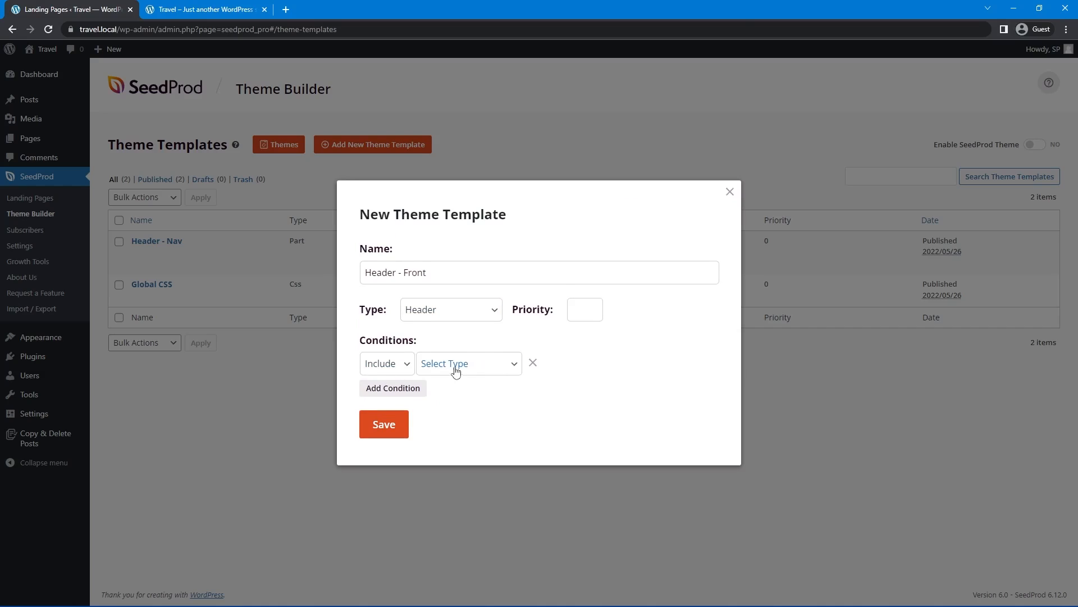
click(452, 363)
click(484, 141)
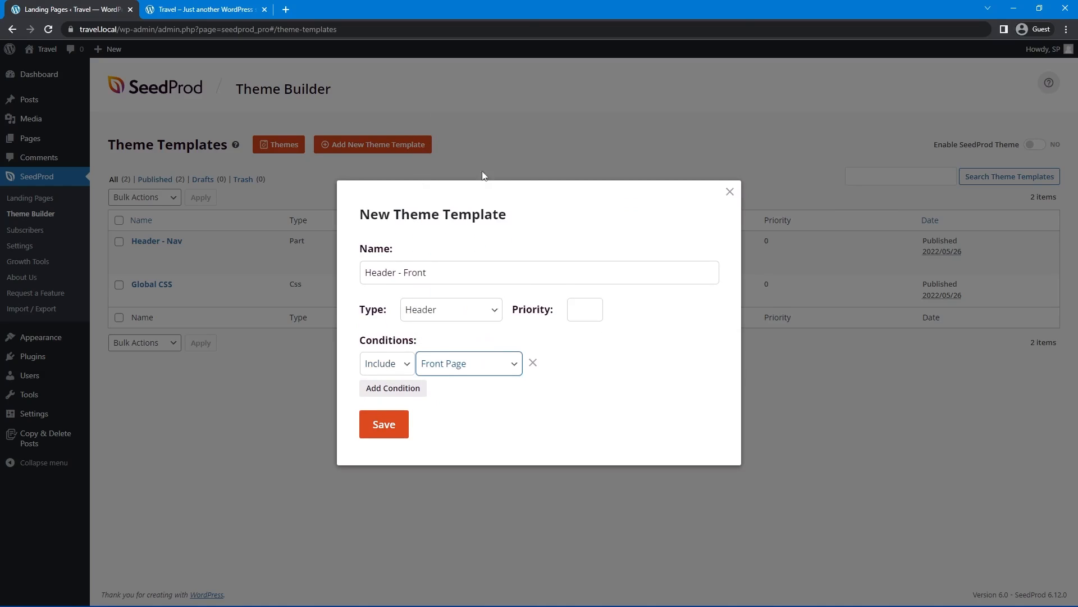
click(373, 431)
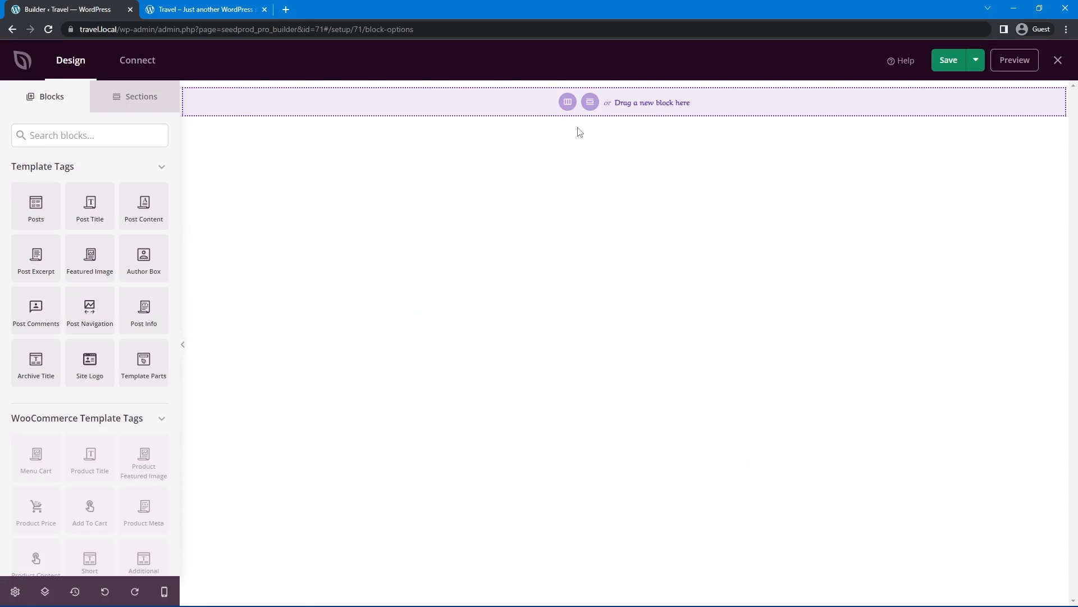
Add a one-column section and place a Template Parts block in it that uses the Header - Nav part
click(567, 102)
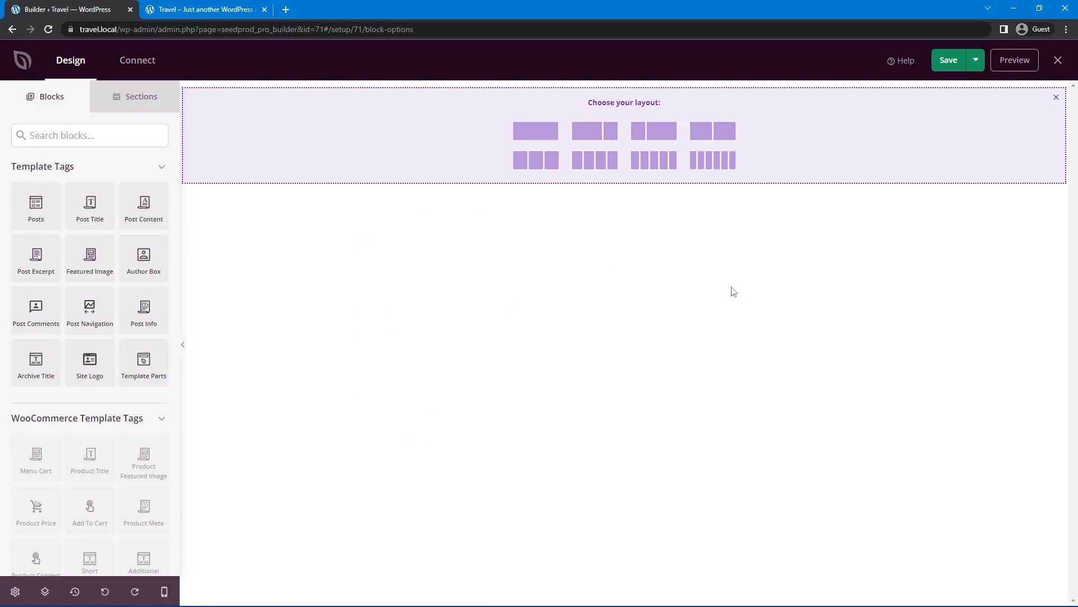
click(538, 132)
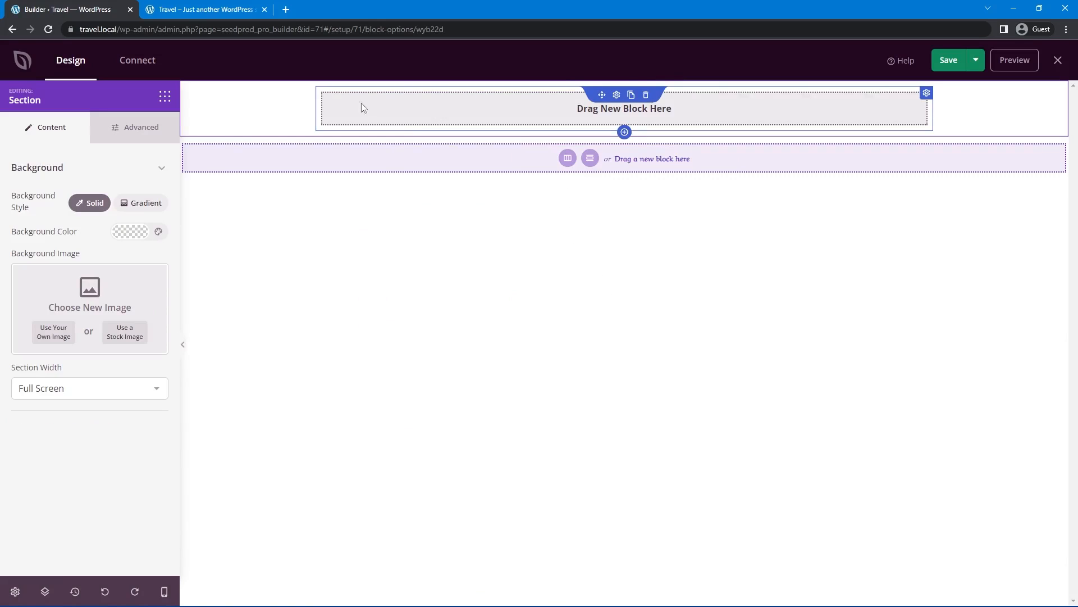
click(165, 98)
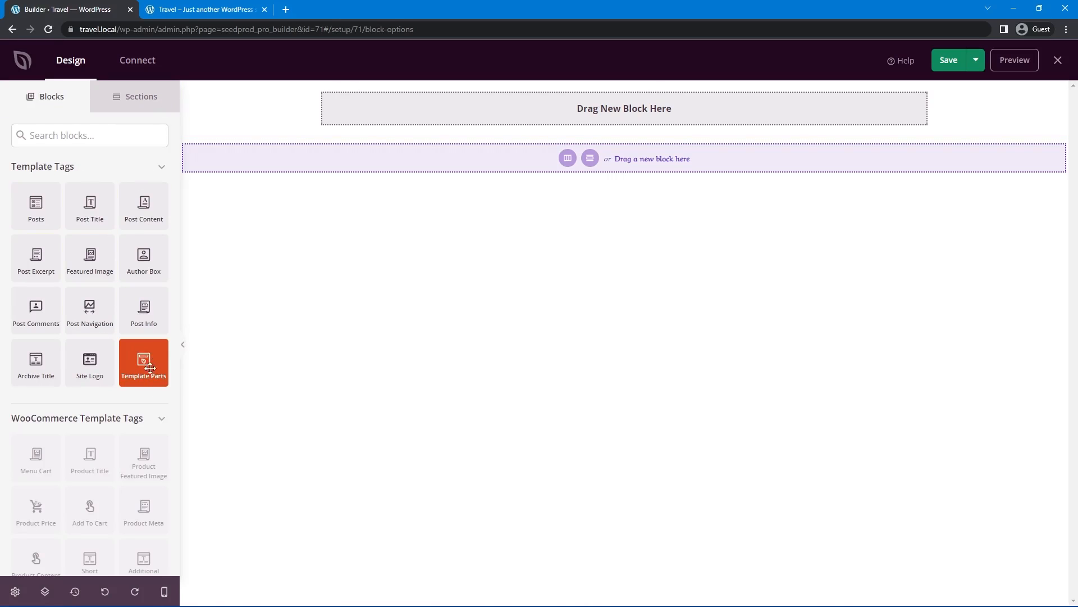
drag(141, 373, 606, 110)
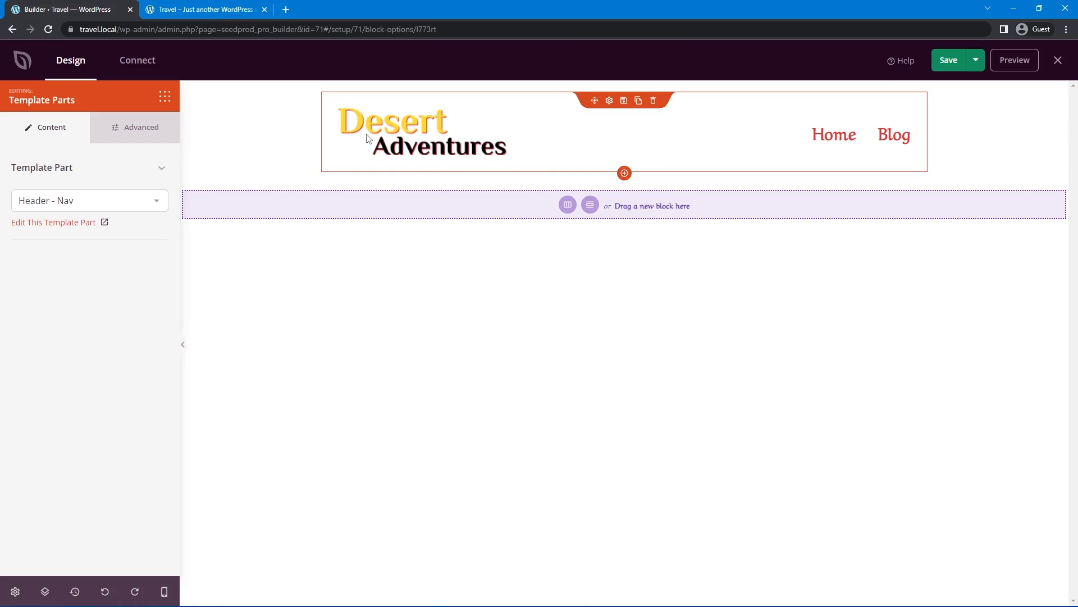
click(130, 202)
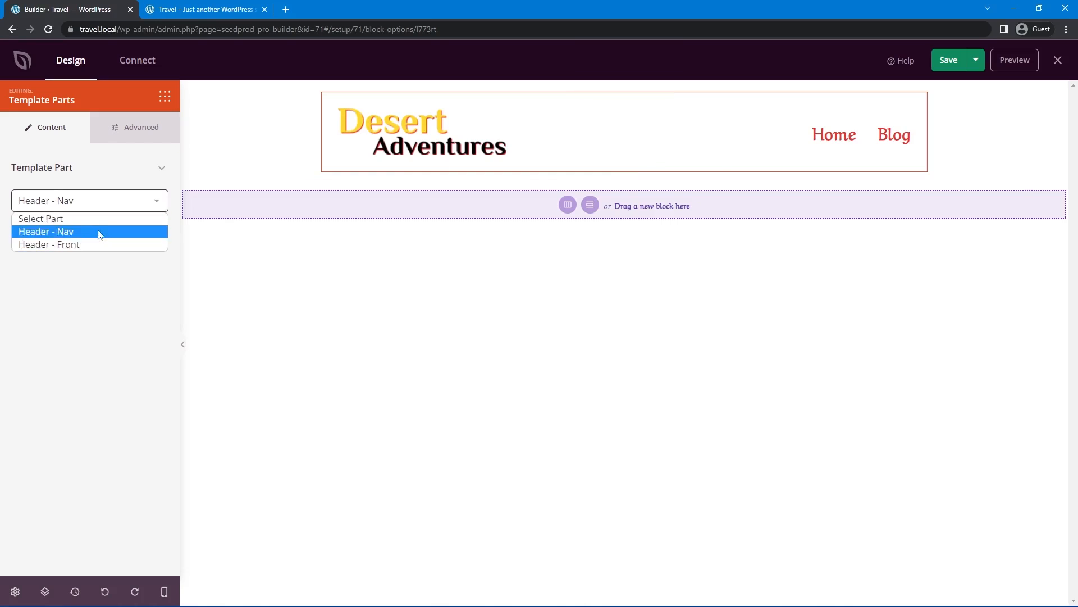
click(113, 328)
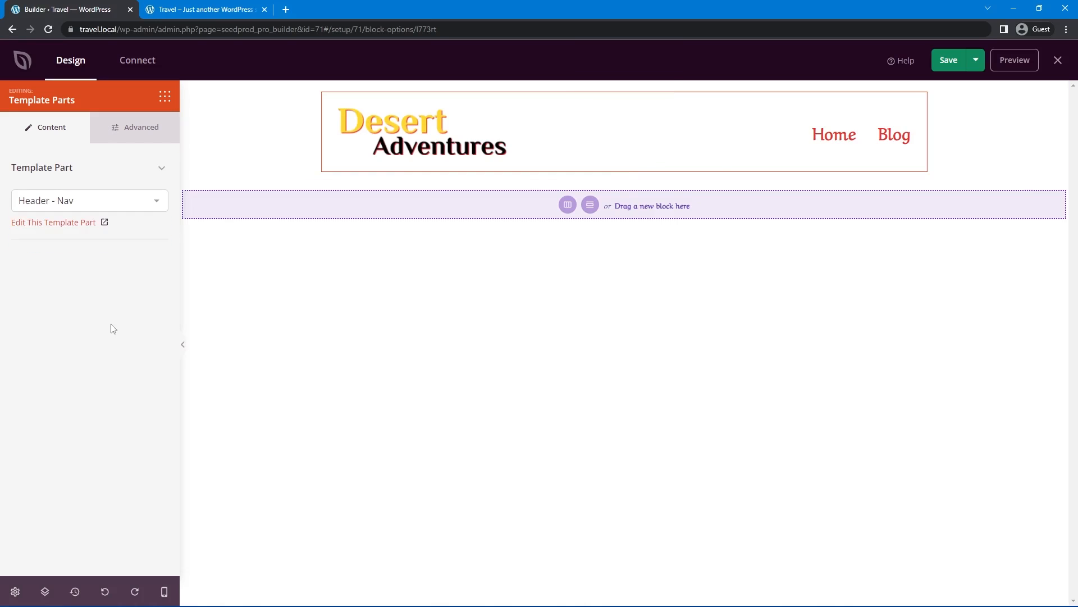
Give the header section the background image header_bg.png from the media library, positioned as Full Screen Cover
click(276, 102)
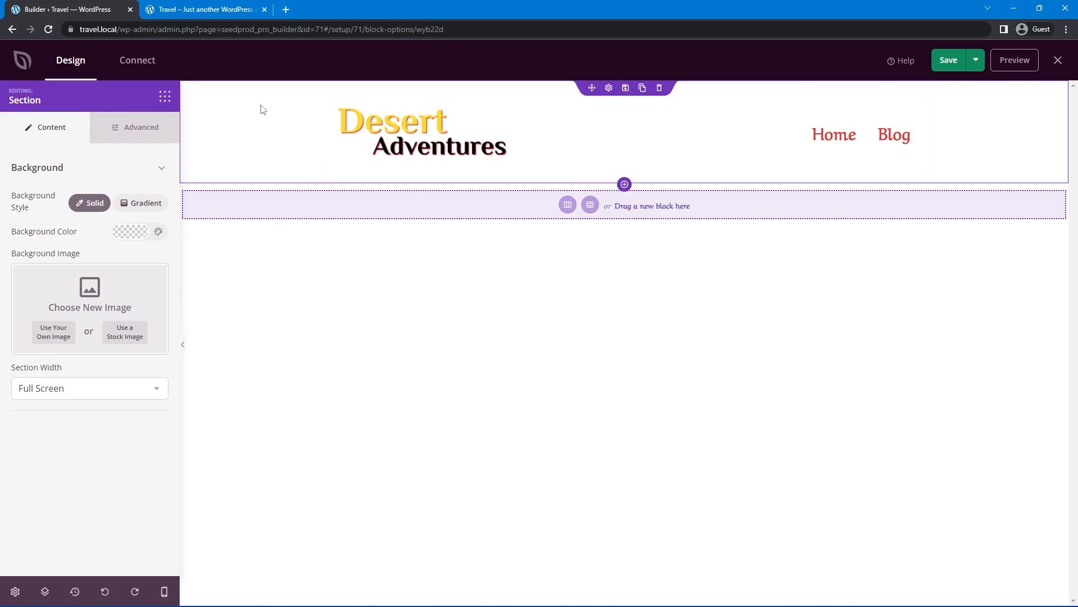
click(54, 332)
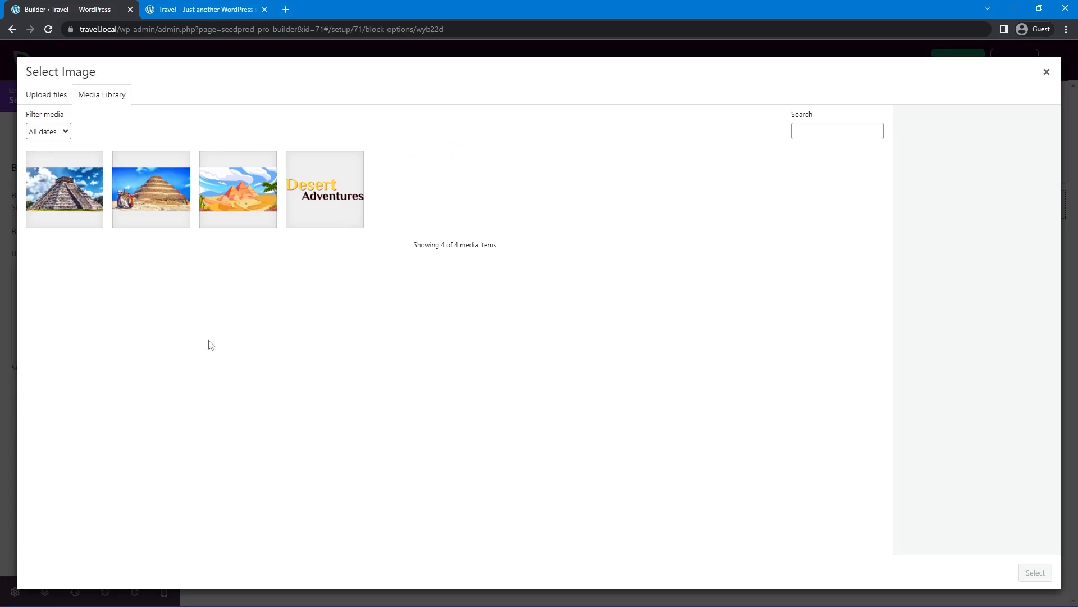
click(255, 183)
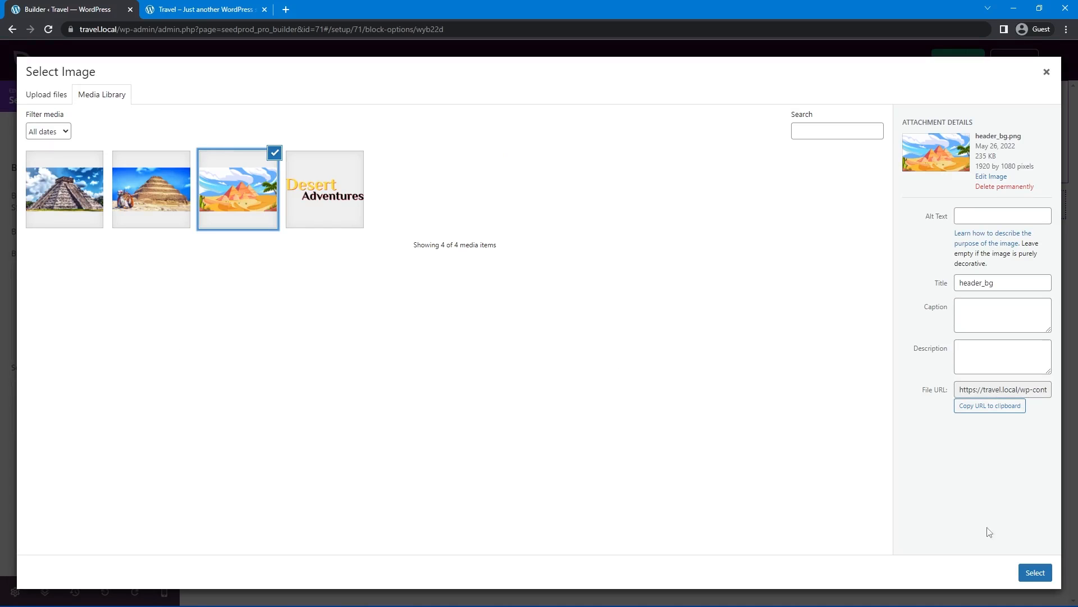
click(1036, 572)
click(87, 389)
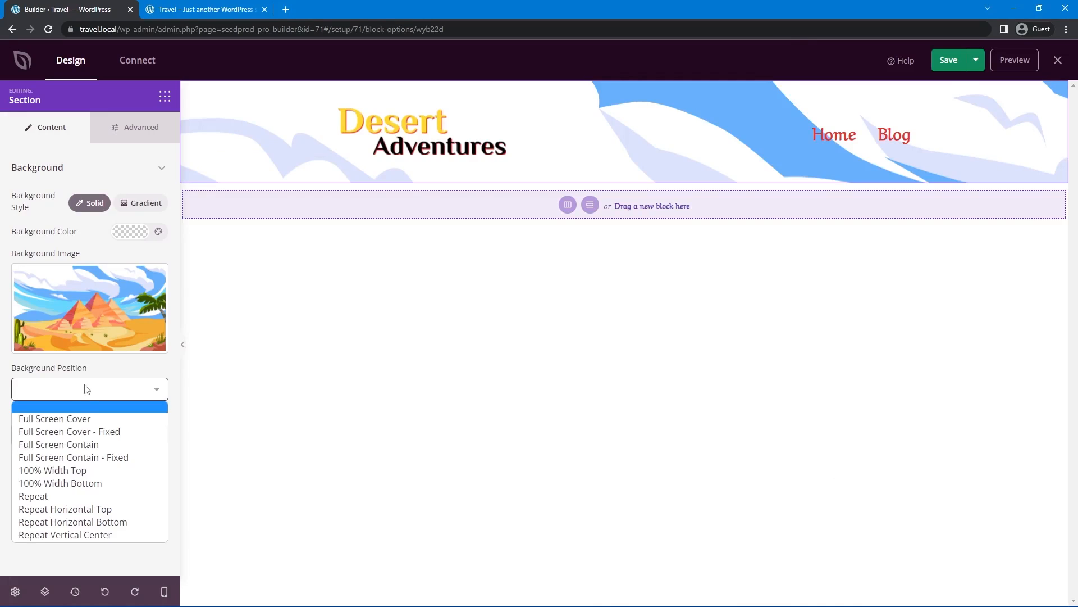
click(77, 419)
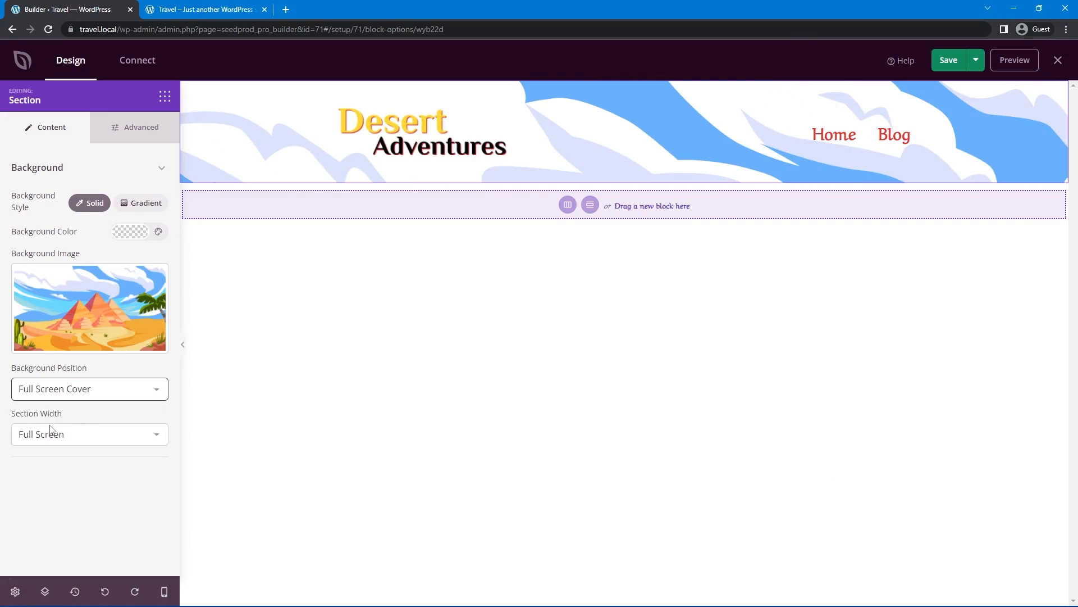
Add a Spacer block below the navigation template part and set its height to 200
click(164, 99)
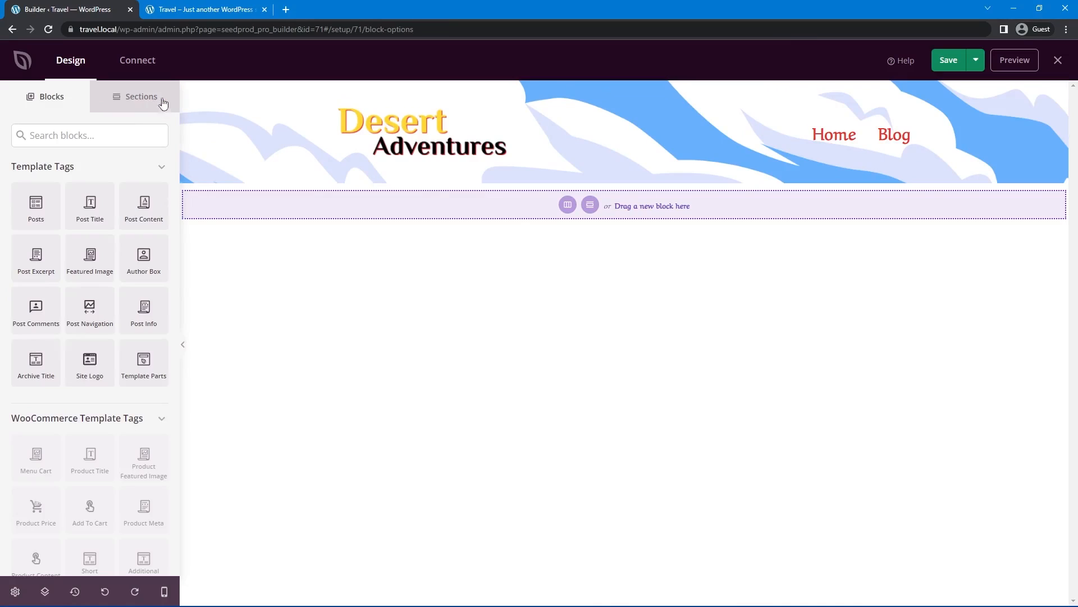
click(83, 134)
text(spac)
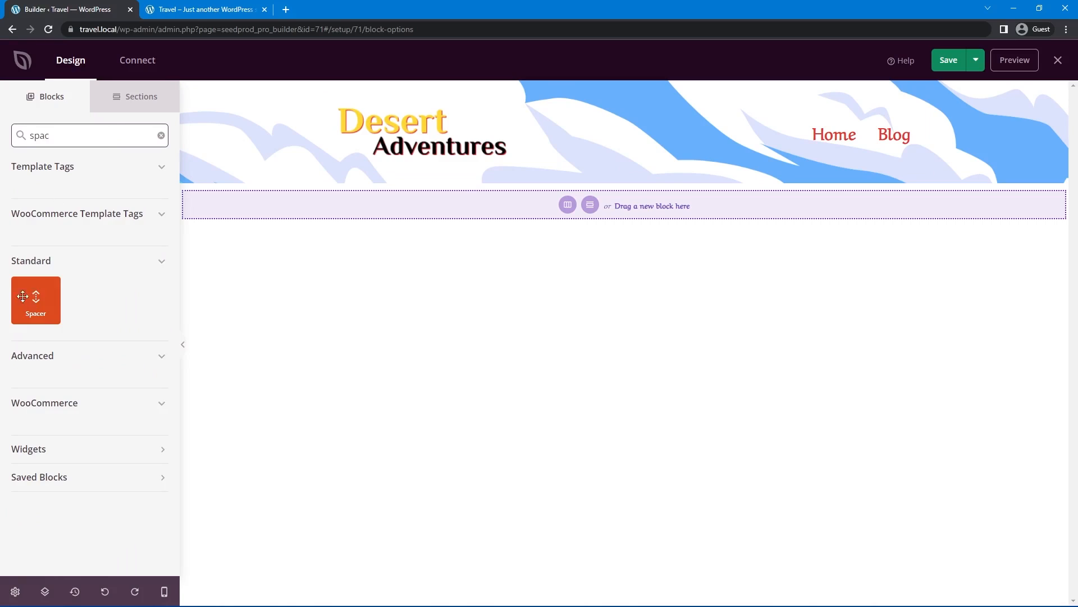
drag(43, 303, 610, 171)
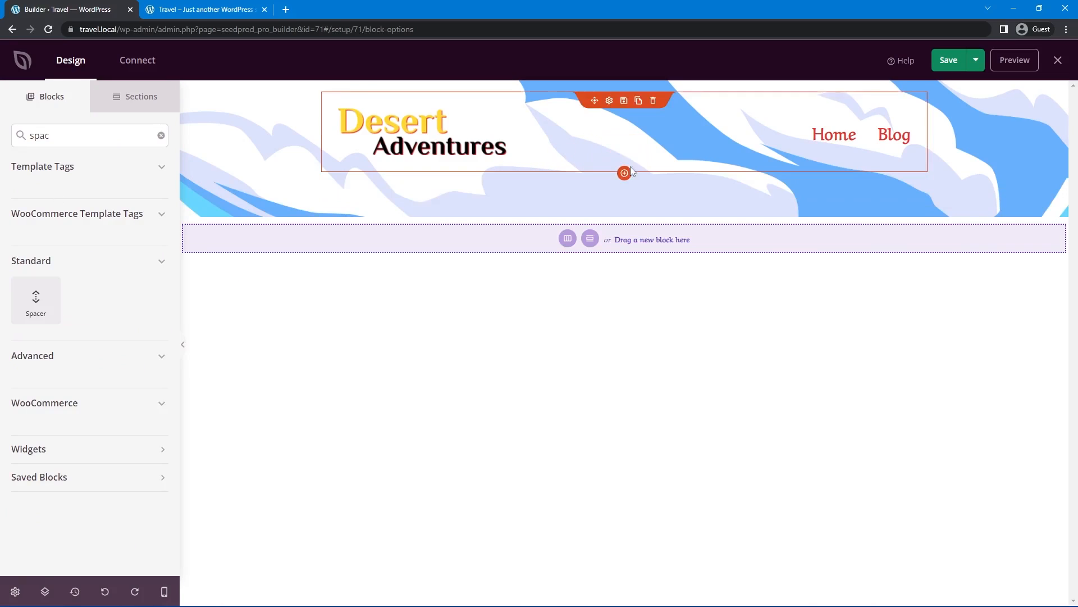
double_click(146, 173)
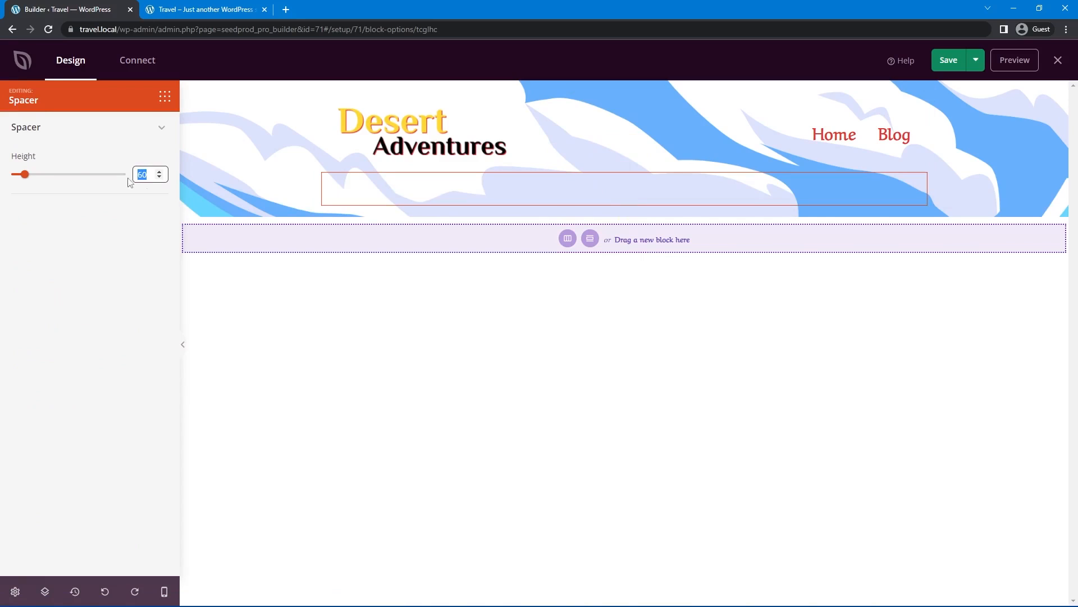
text(200)
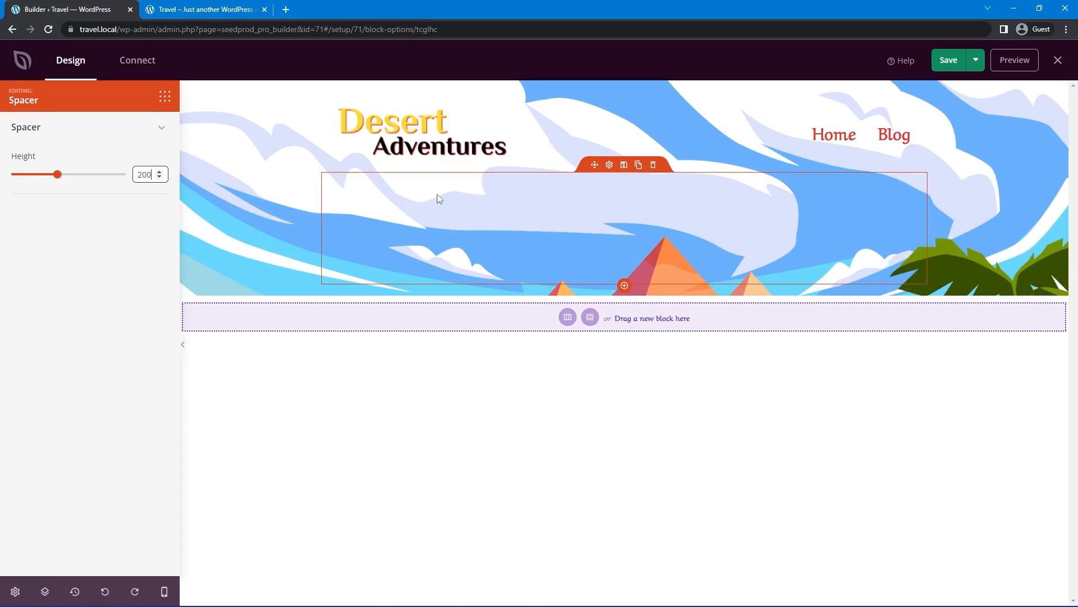
Add a Headline block below the spacer and set its text to "Explore The Pyramids"
click(163, 99)
drag(84, 136, 17, 137)
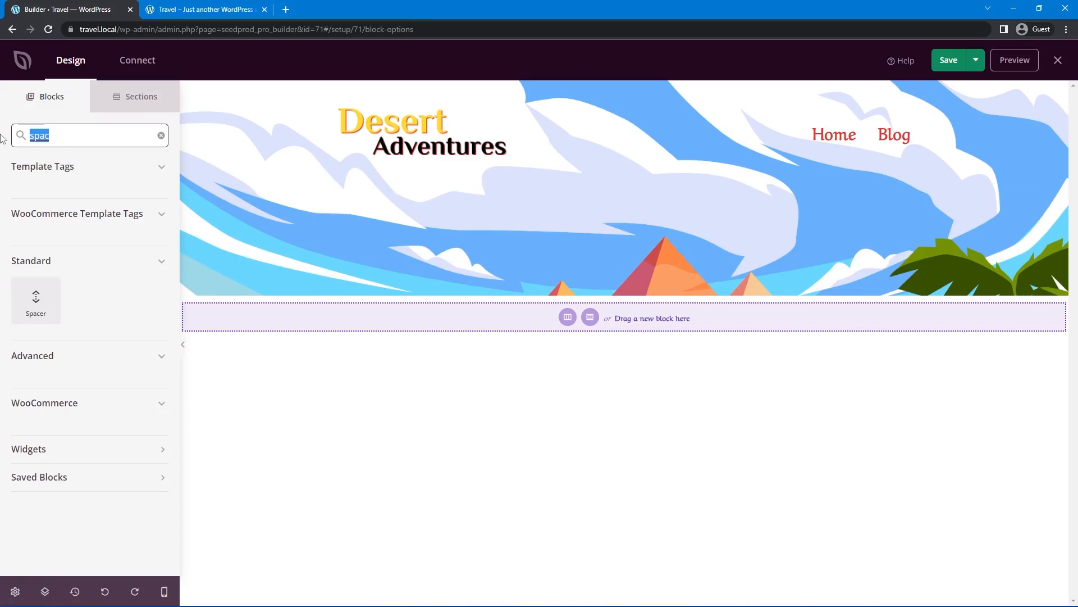
text(head)
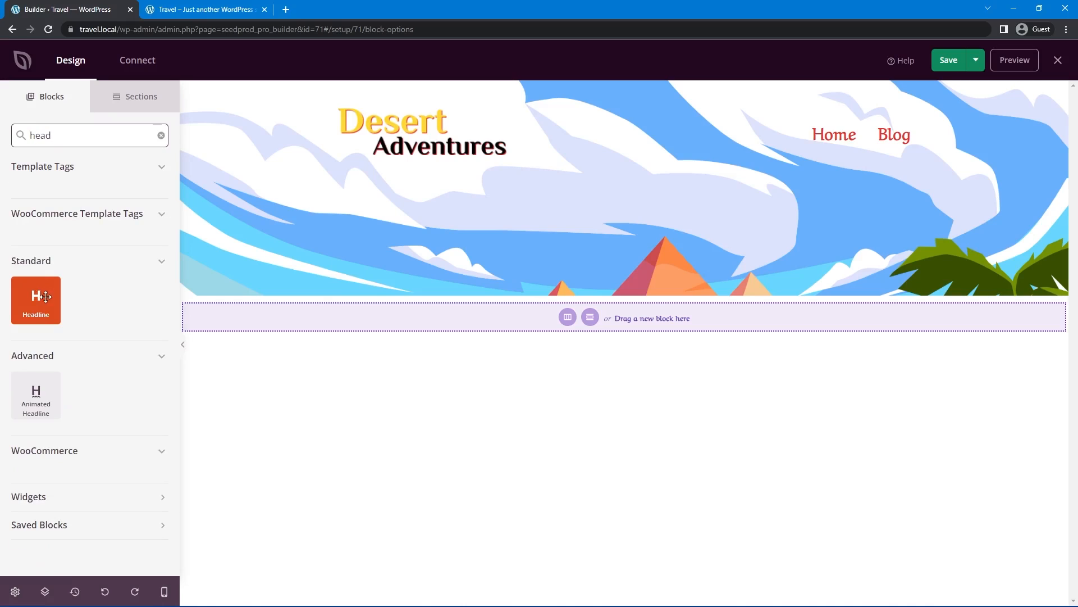
drag(36, 301, 653, 312)
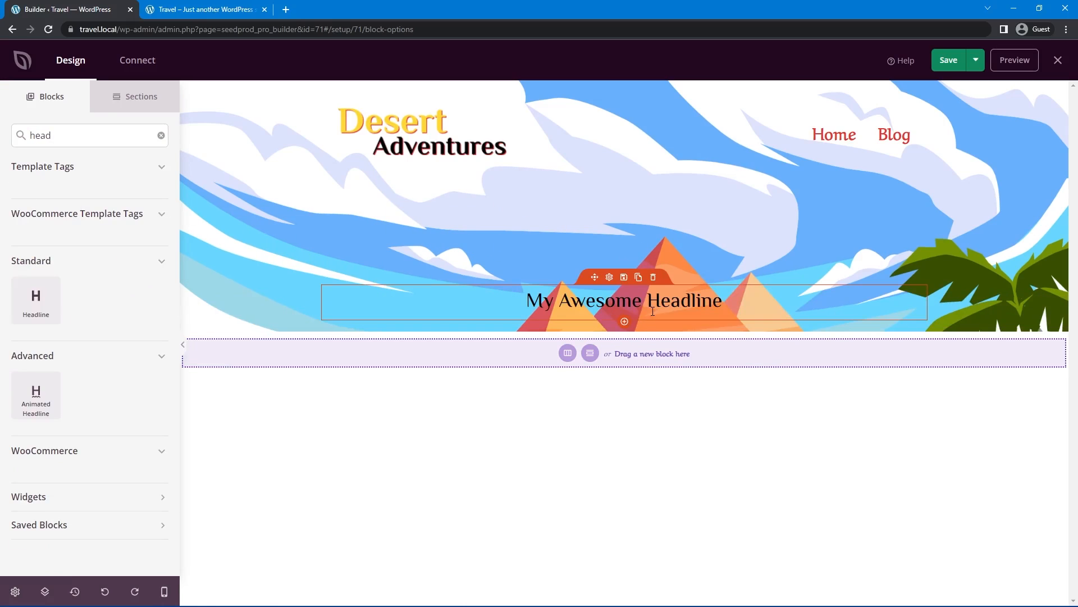
click(616, 293)
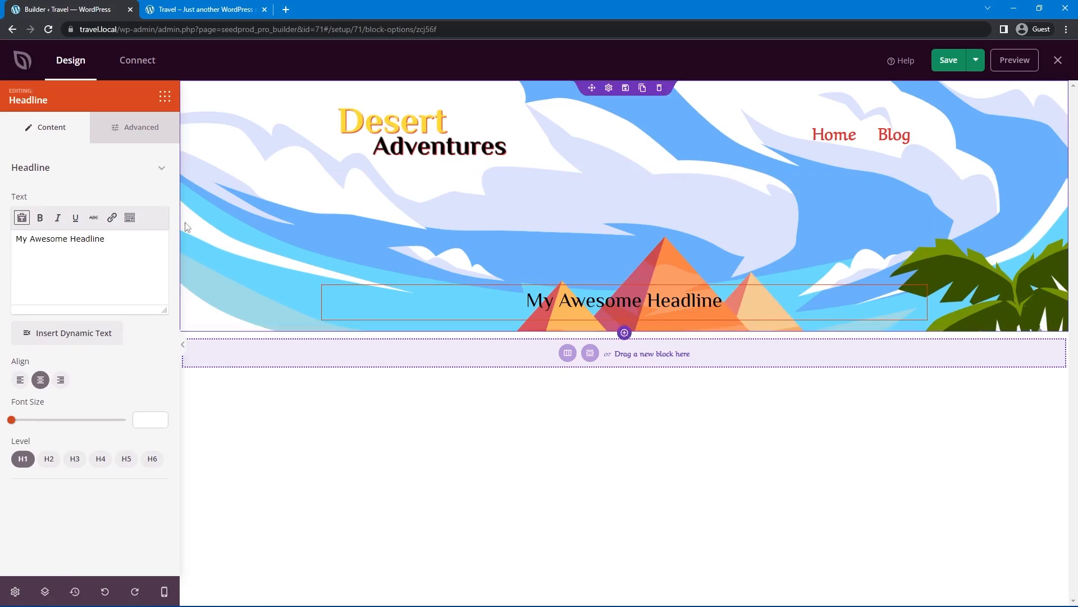
drag(106, 239, 9, 236)
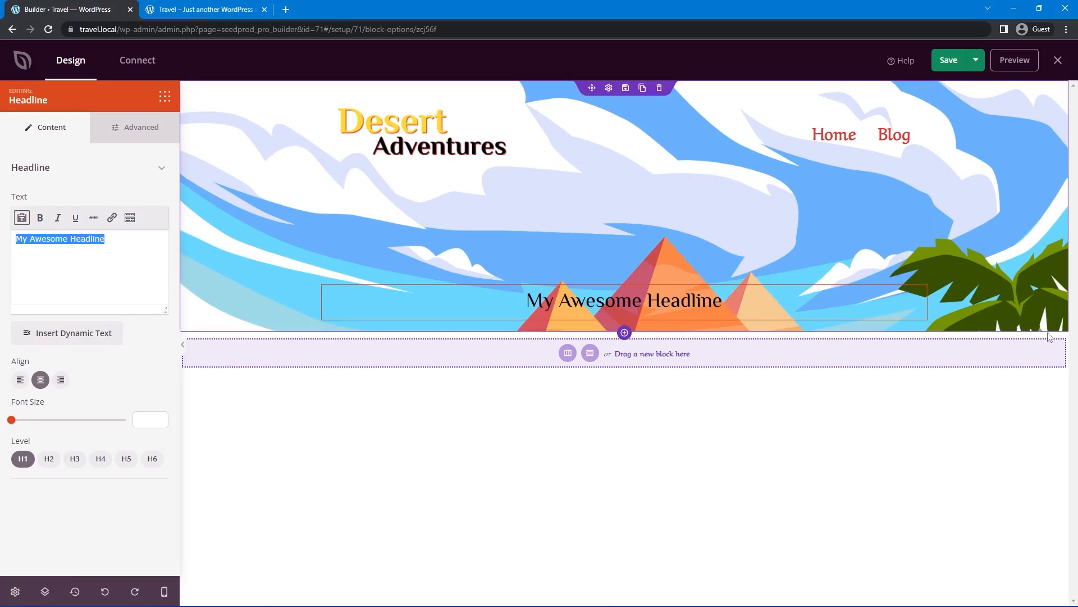
text(Explore The Pyramids)
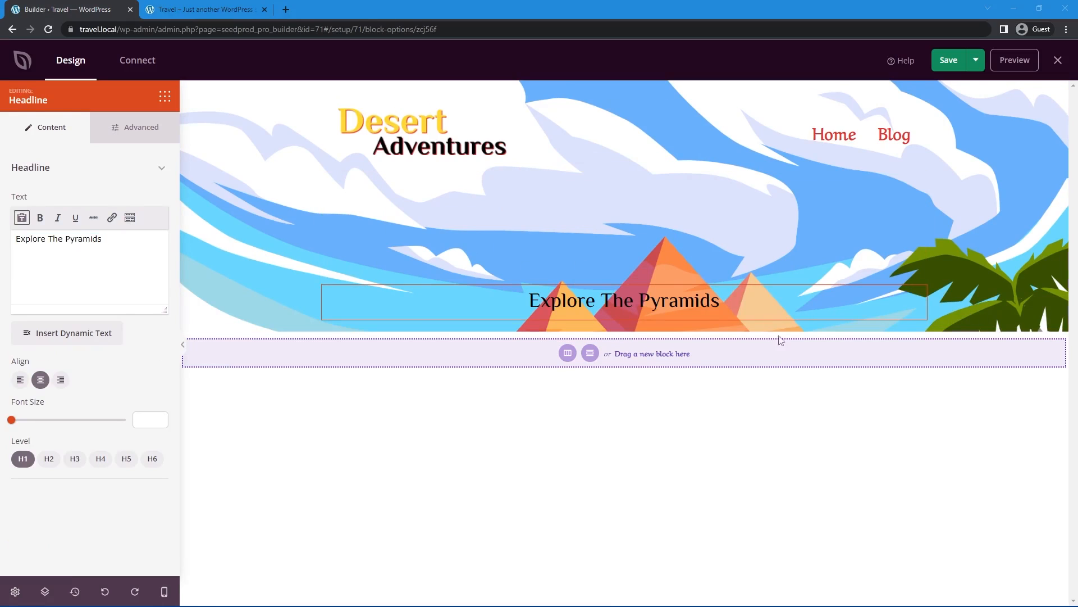
Set the font size of the "Explore The Pyramids" headline to 100
click(146, 419)
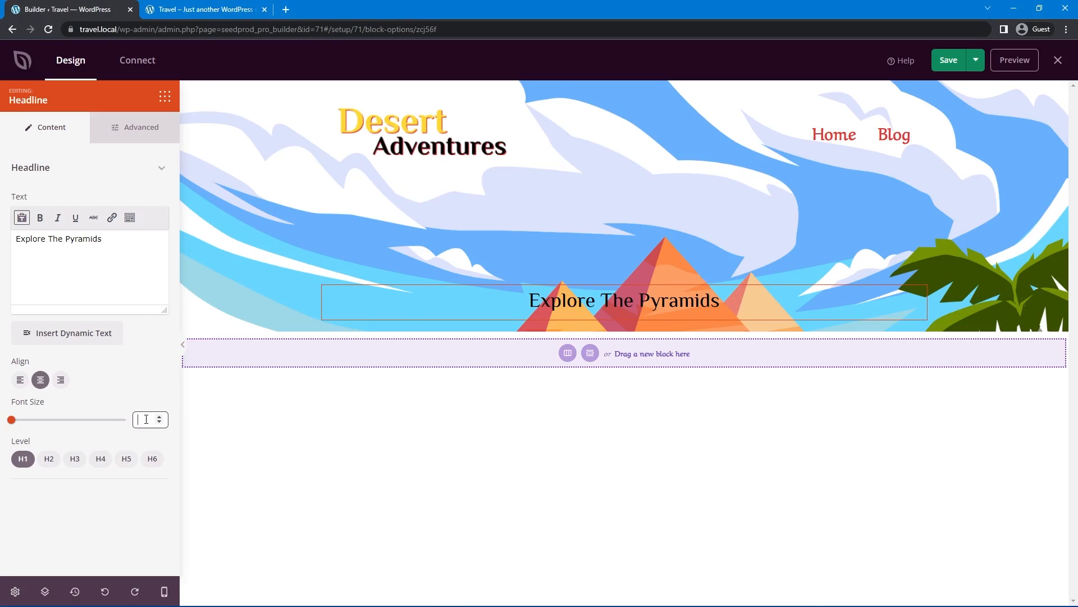
text(100)
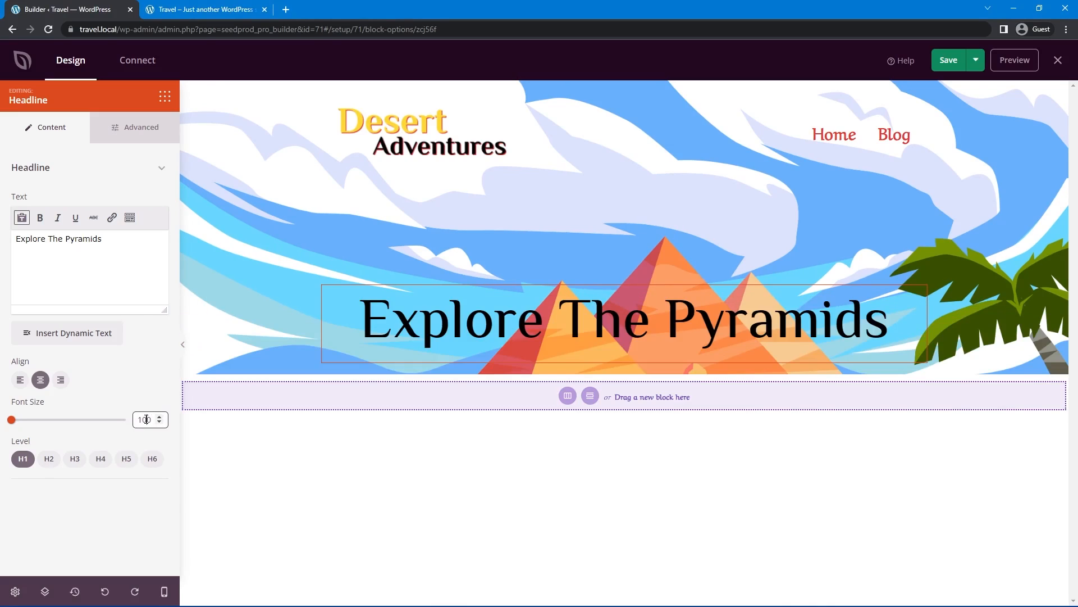
key(BackSpace)
text(00)
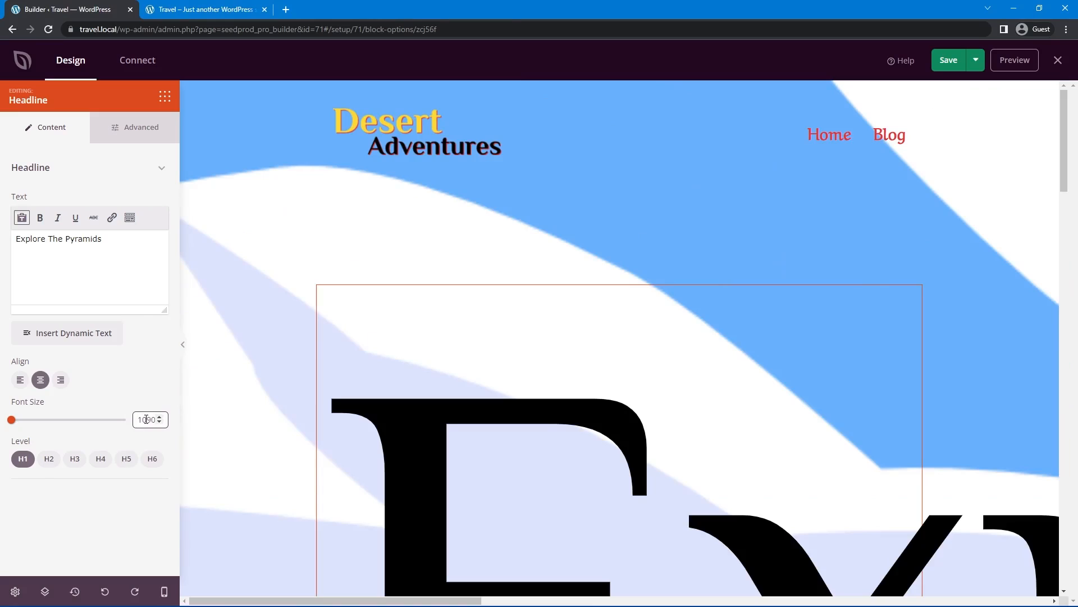
key(BackSpace)
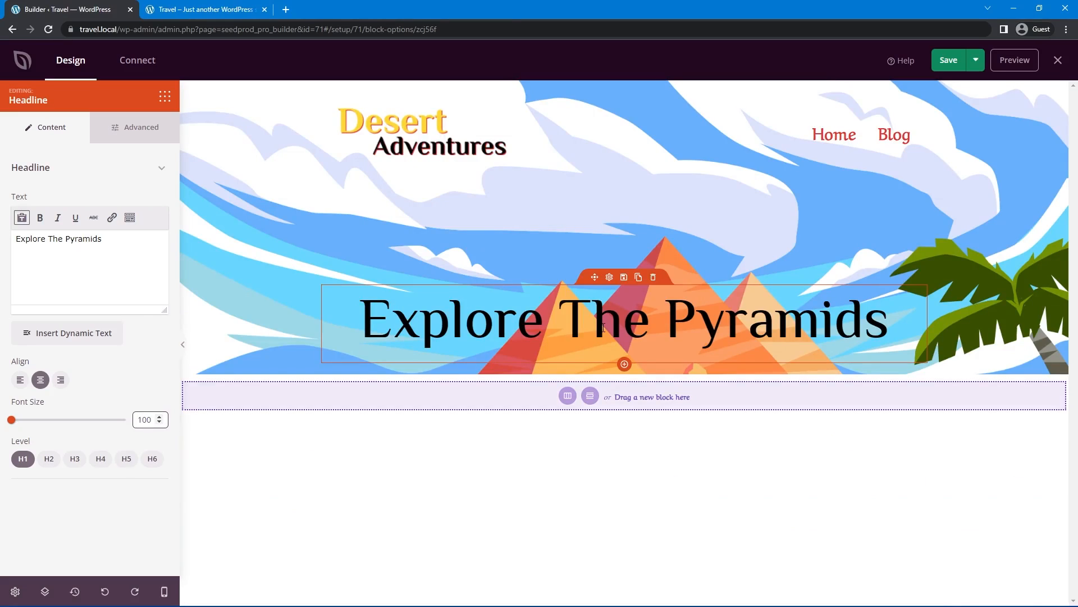
Set the color of the "Explore The Pyramids" headline to #fdd835
click(136, 129)
click(130, 221)
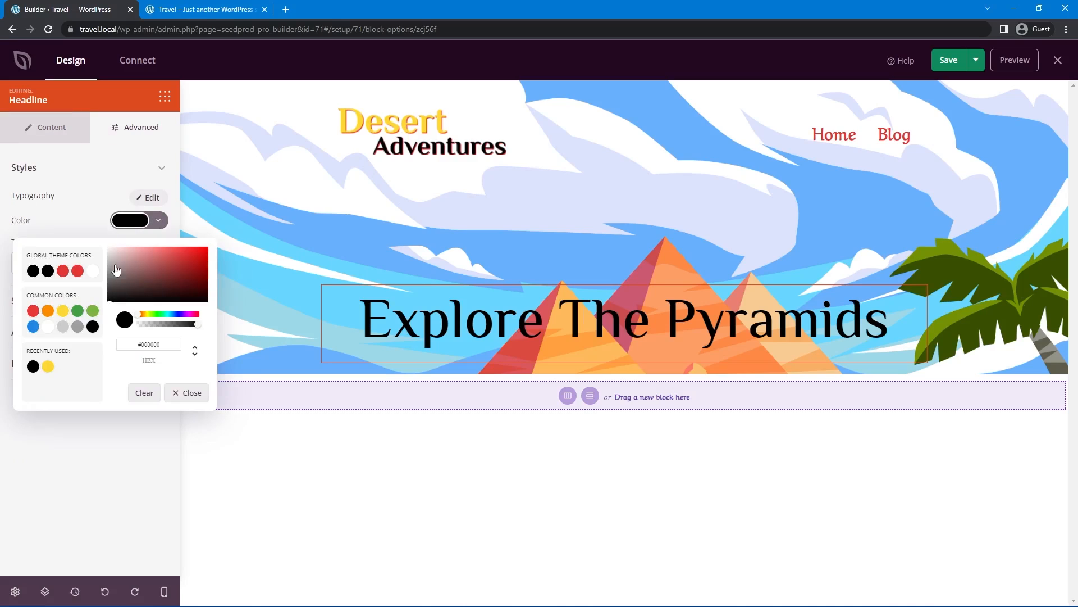
double_click(147, 344)
text(fdd)
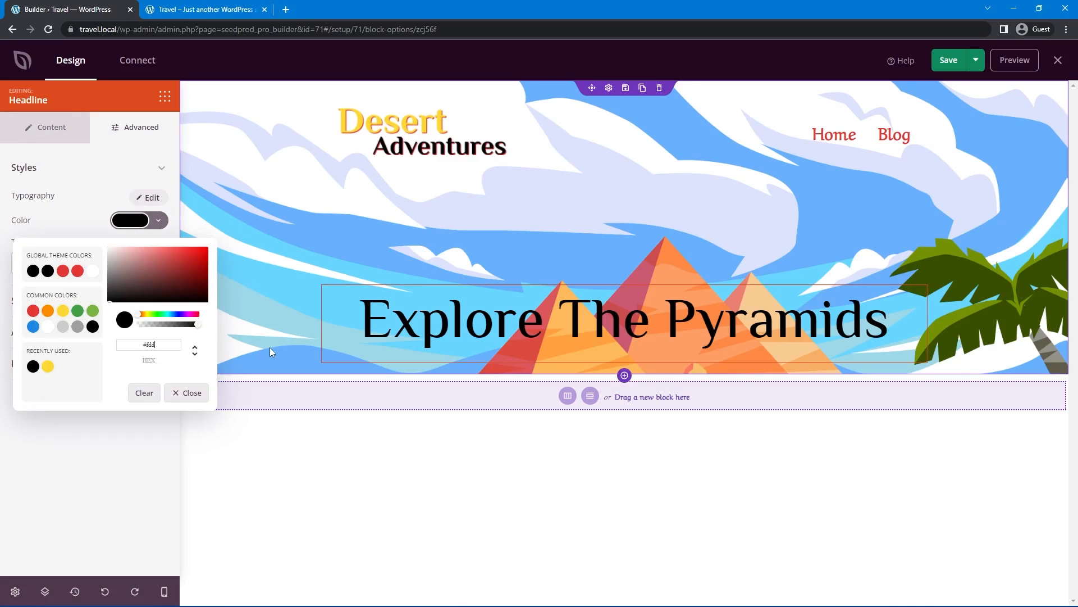
text(835)
key(Return)
Make the "Explore The Pyramids" headline bold in its typography settings
click(149, 197)
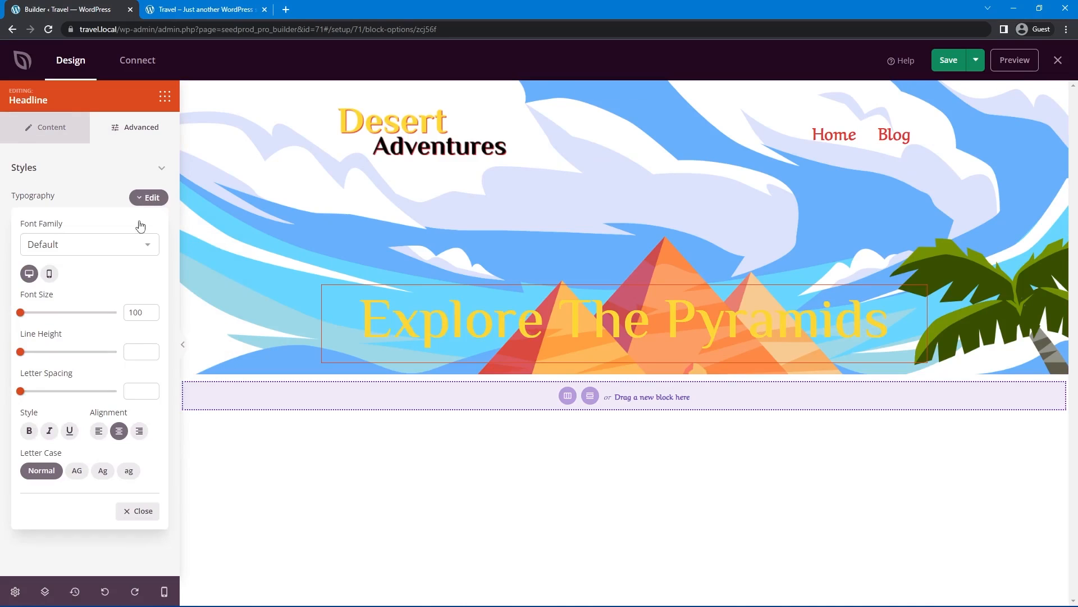
click(29, 431)
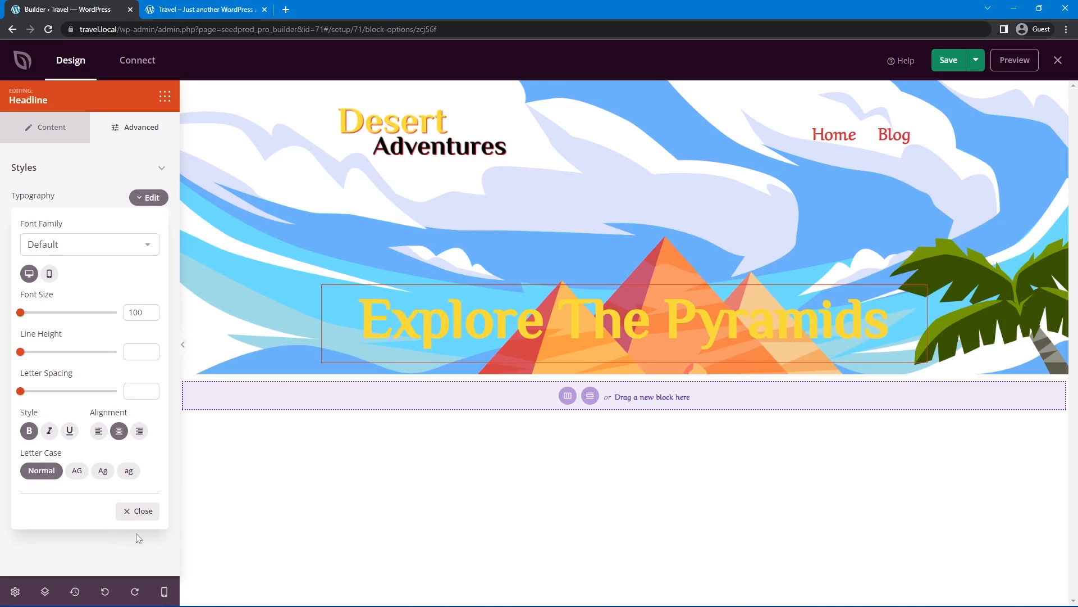
click(140, 511)
Try the X Large and Medium text shadows on the headline
click(55, 264)
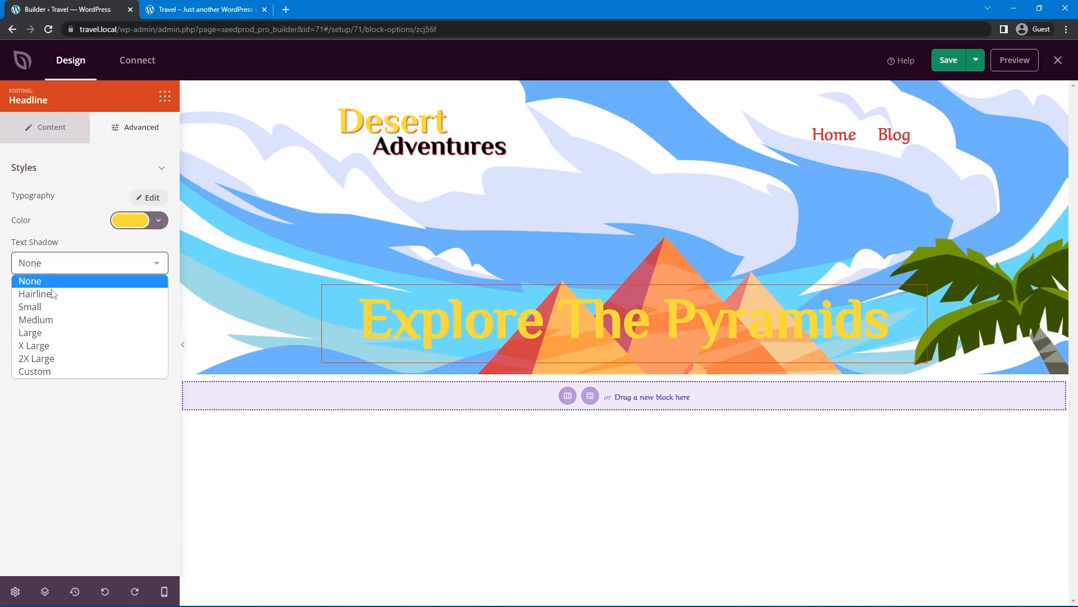
click(54, 348)
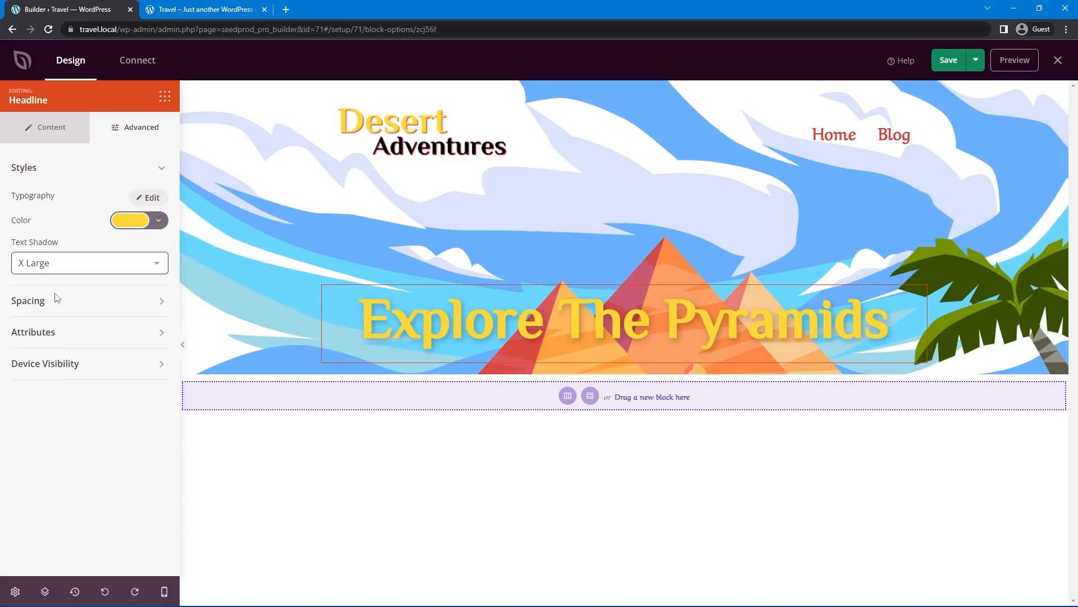
click(66, 267)
click(57, 320)
Give the headline a Custom text shadow in the global theme red #E53935
click(127, 262)
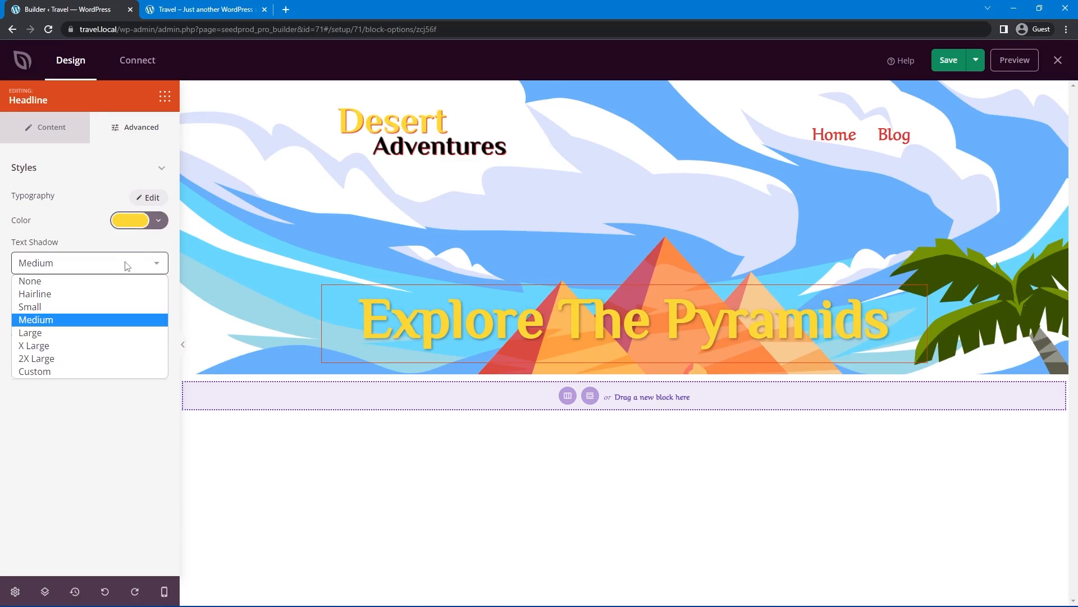
click(37, 372)
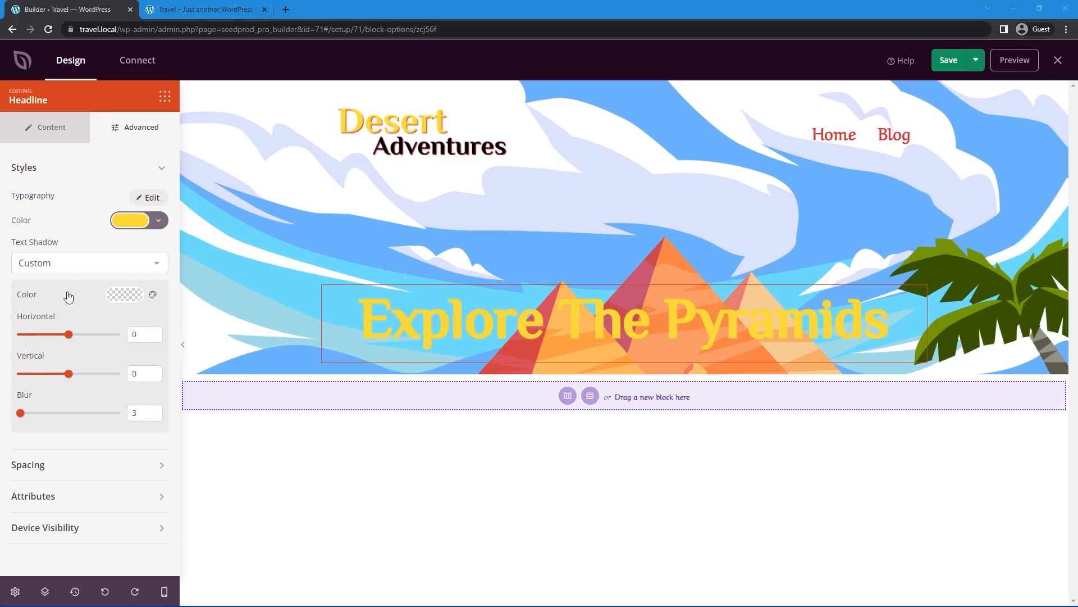
click(123, 295)
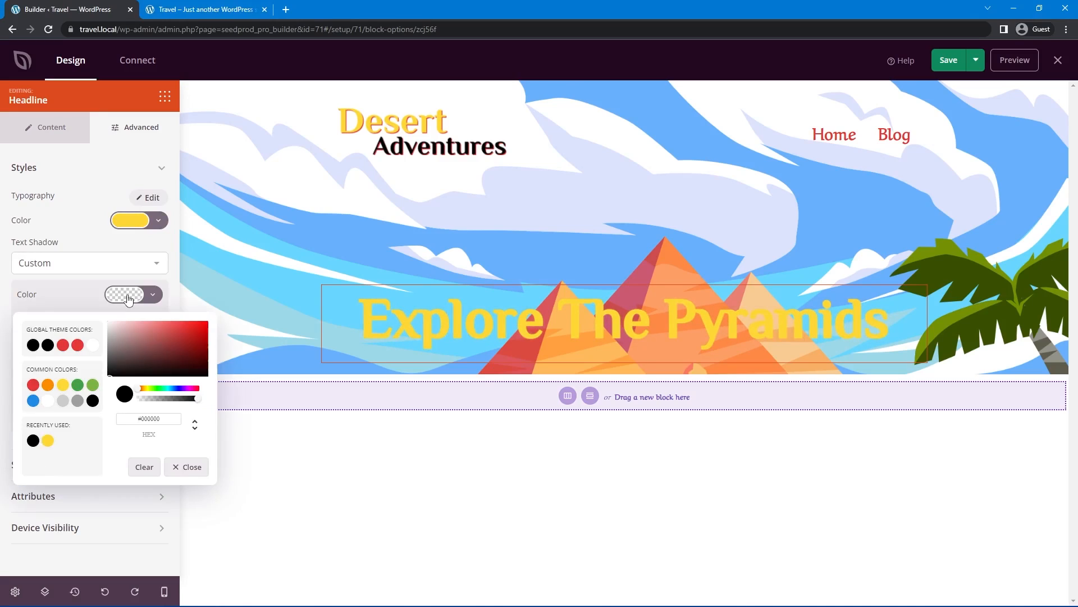
click(63, 345)
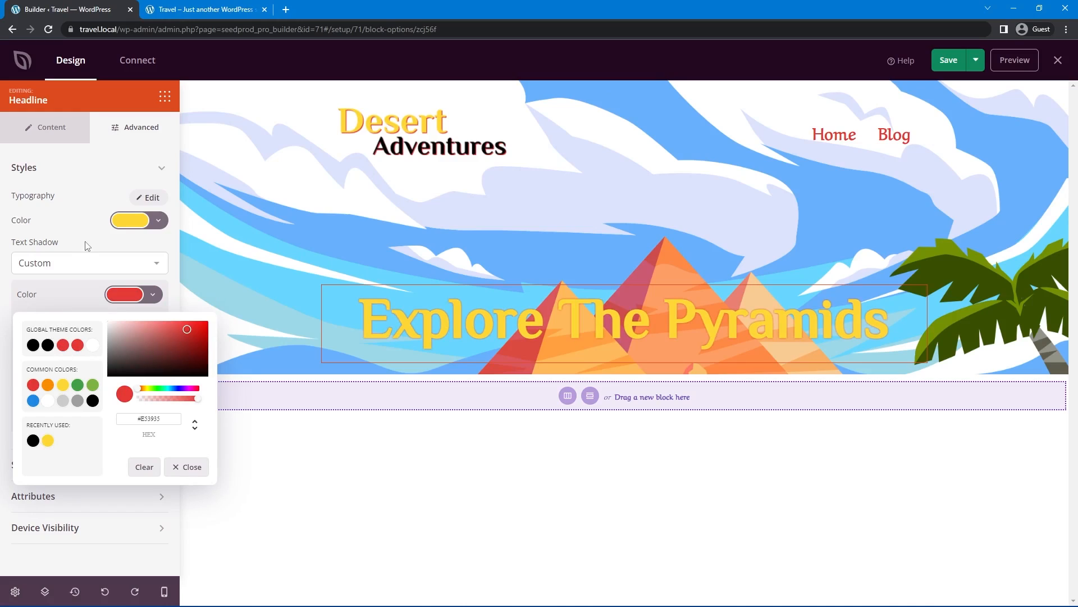
click(89, 247)
Set the headline's custom text shadow offset to -1 horizontal and 3 vertical
click(126, 334)
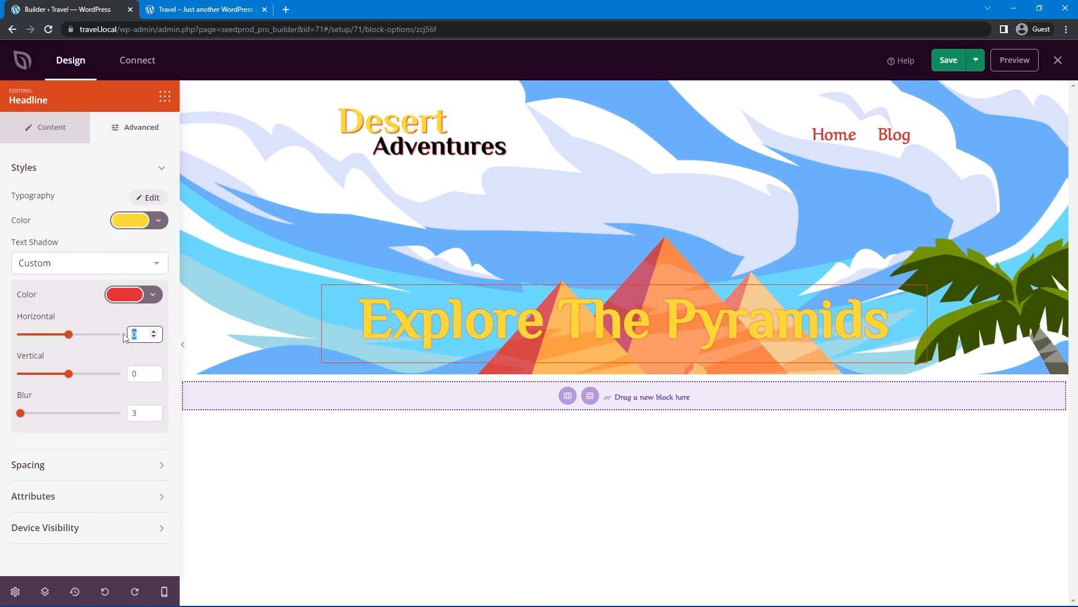
text(-1)
click(140, 371)
text(3)
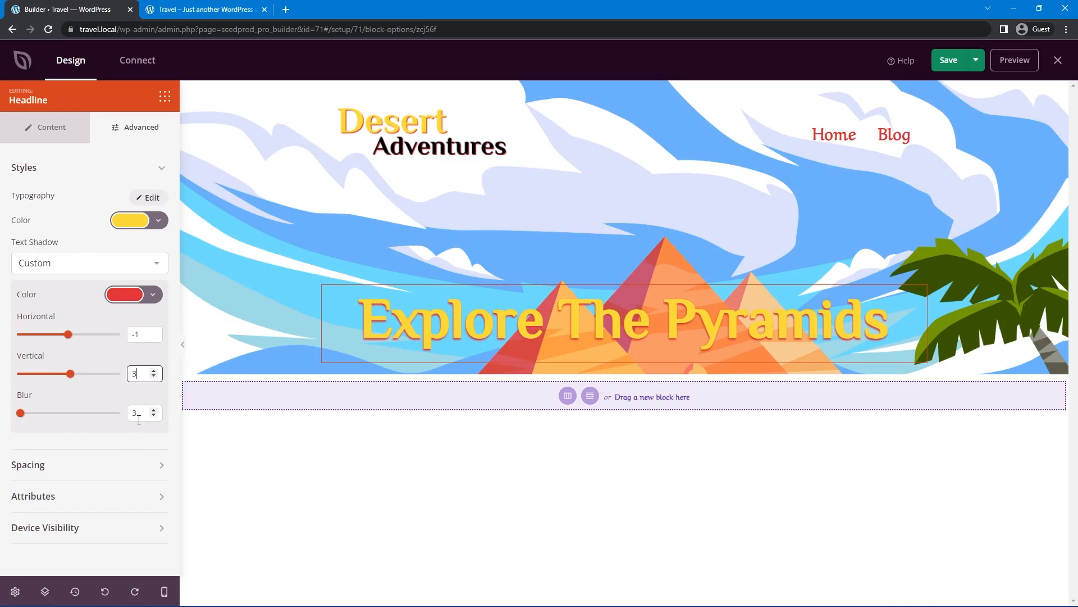
click(121, 414)
Add a one-column row below the headline's row in the header section
click(534, 272)
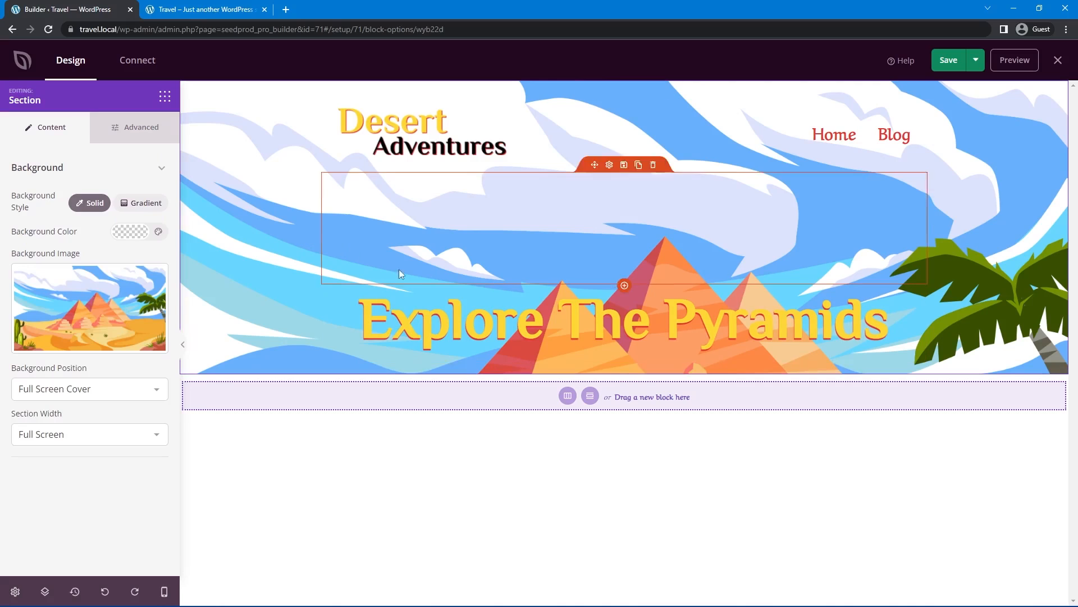
click(316, 235)
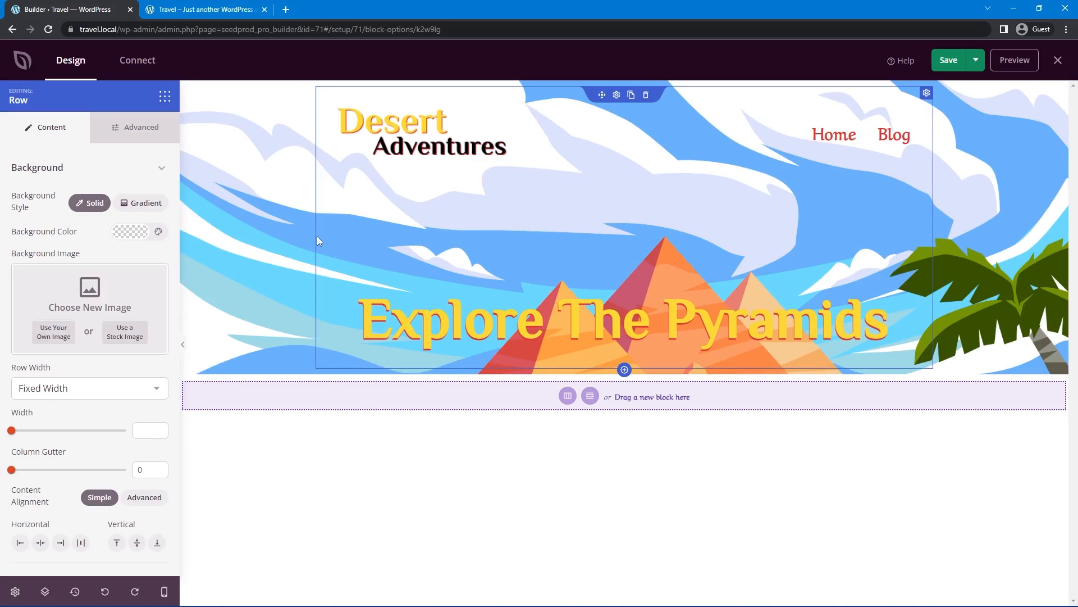
click(625, 371)
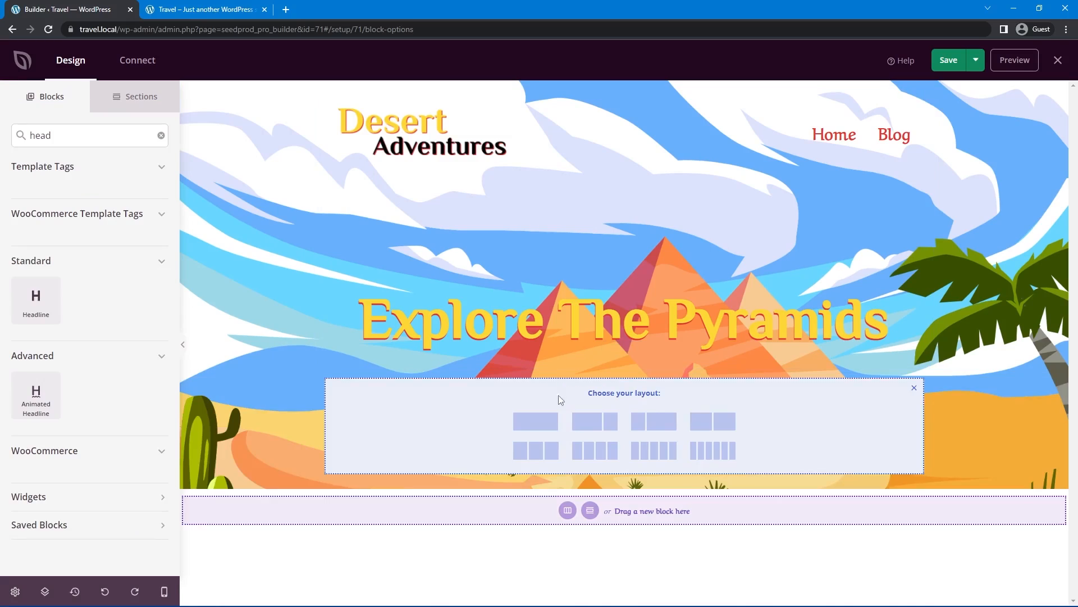
click(534, 428)
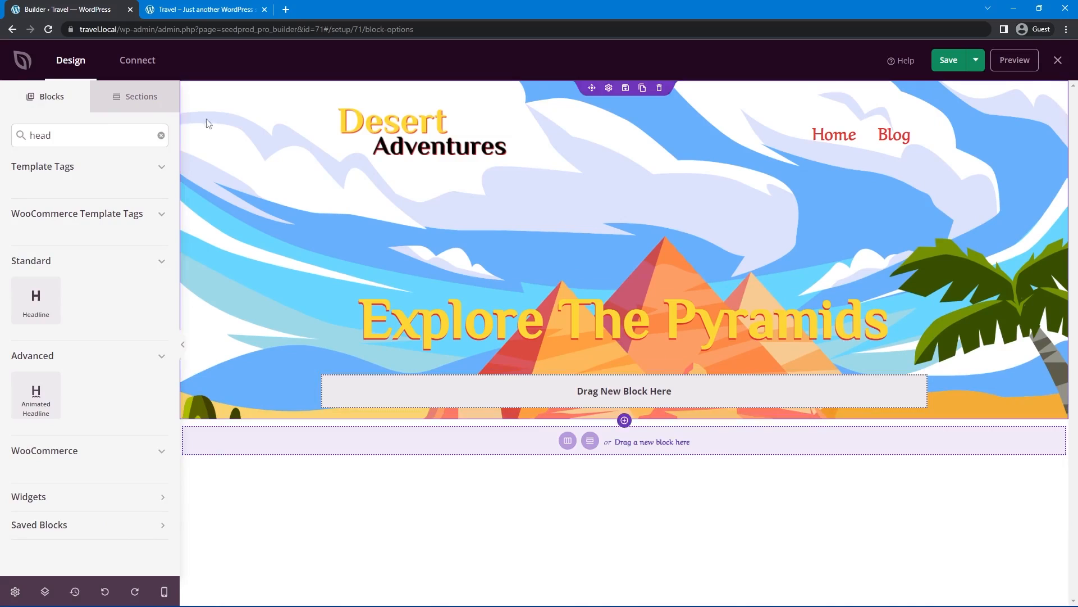
Clear the block search and place a Text block in the new empty row
double_click(64, 127)
key(BackSpace)
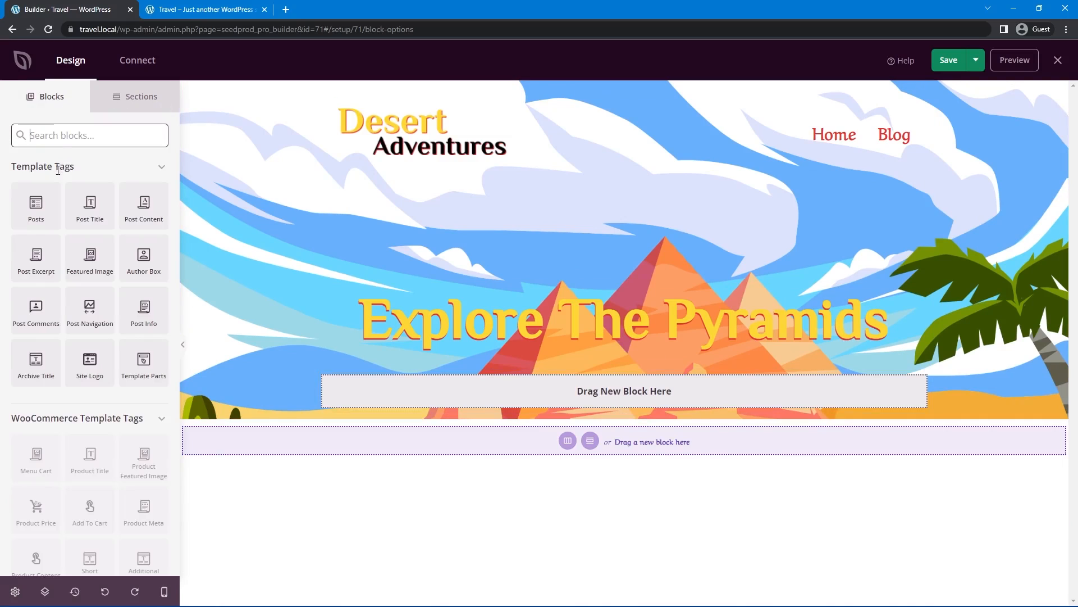
scroll(103, 228, down, 3)
scroll(103, 227, down, 3)
drag(90, 423, 595, 387)
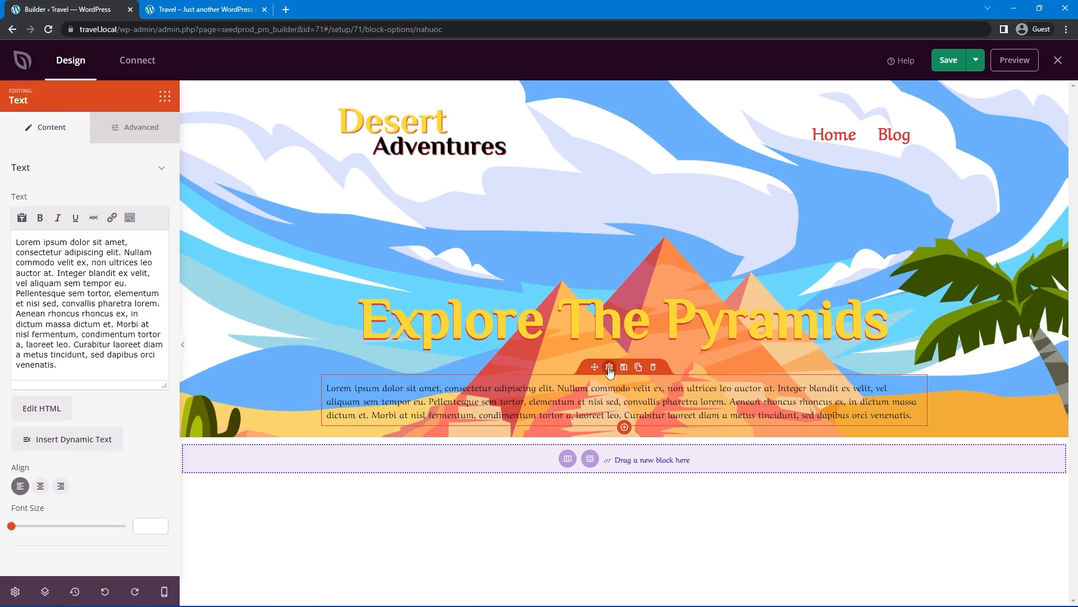
Enter "Welcome to my travel blog as I share my experience of visiting every single pyramid in the world. Please join me on my adventure!", last sentence bold
triple_click(109, 293)
text(Welcome to my travel blog as I share my experience of visiting every single pyramid in the world. Please join me on my adventure!)
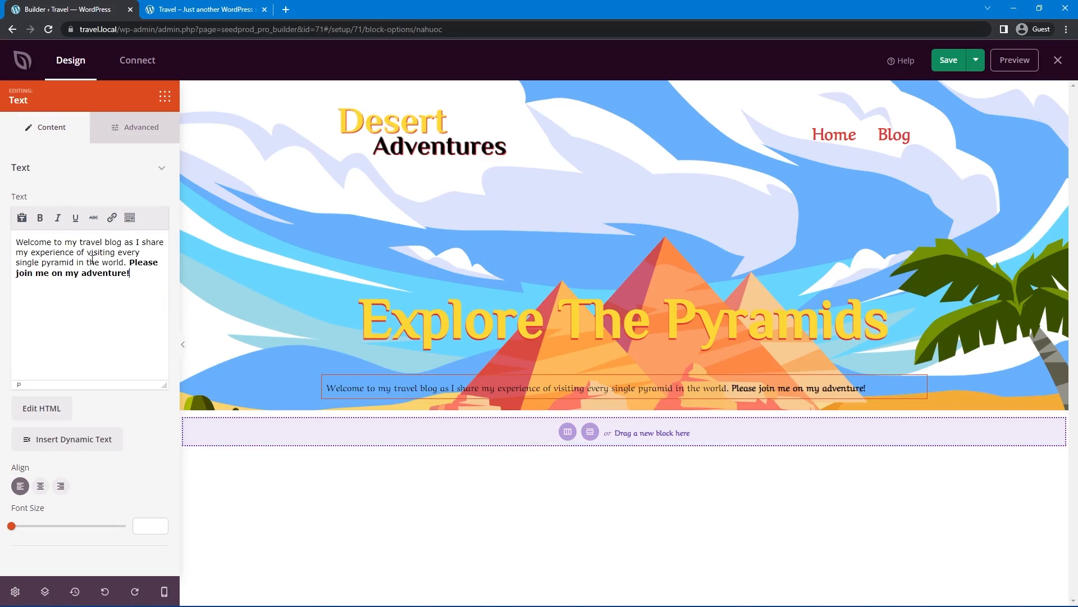
drag(130, 262, 141, 277)
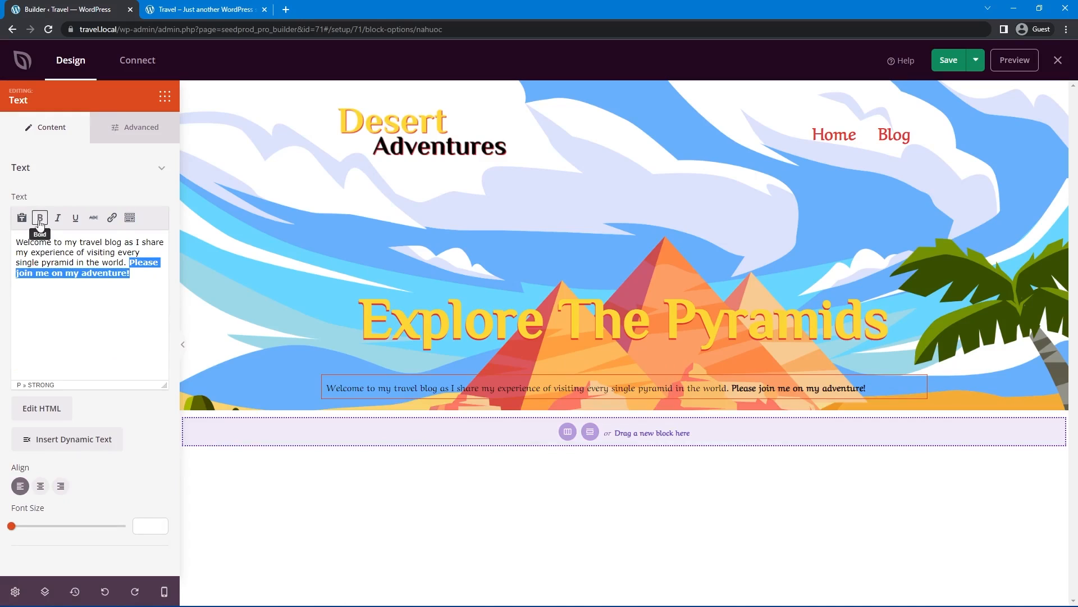
click(148, 285)
Center the welcome text and set its font size to 30
click(39, 490)
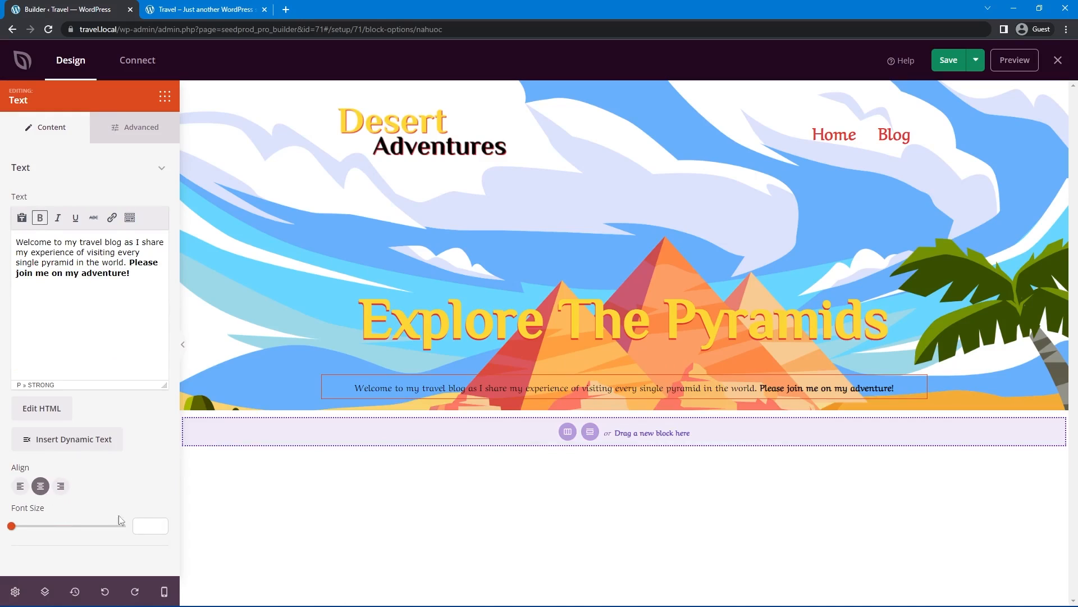
click(145, 526)
text(30)
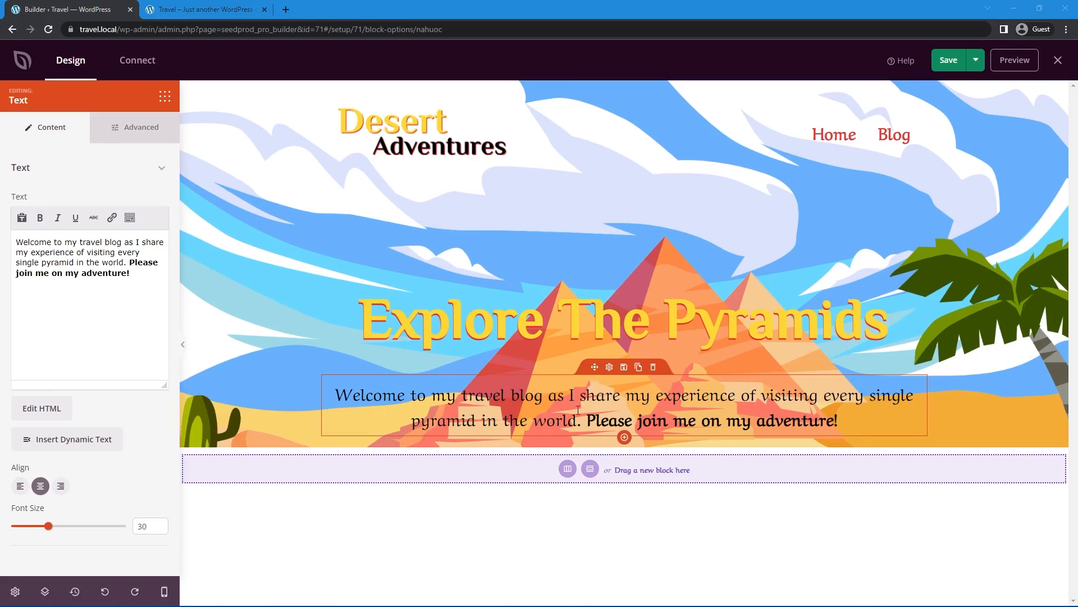
Give the welcome text's row a white background color with its opacity reduced to roughly half
click(318, 378)
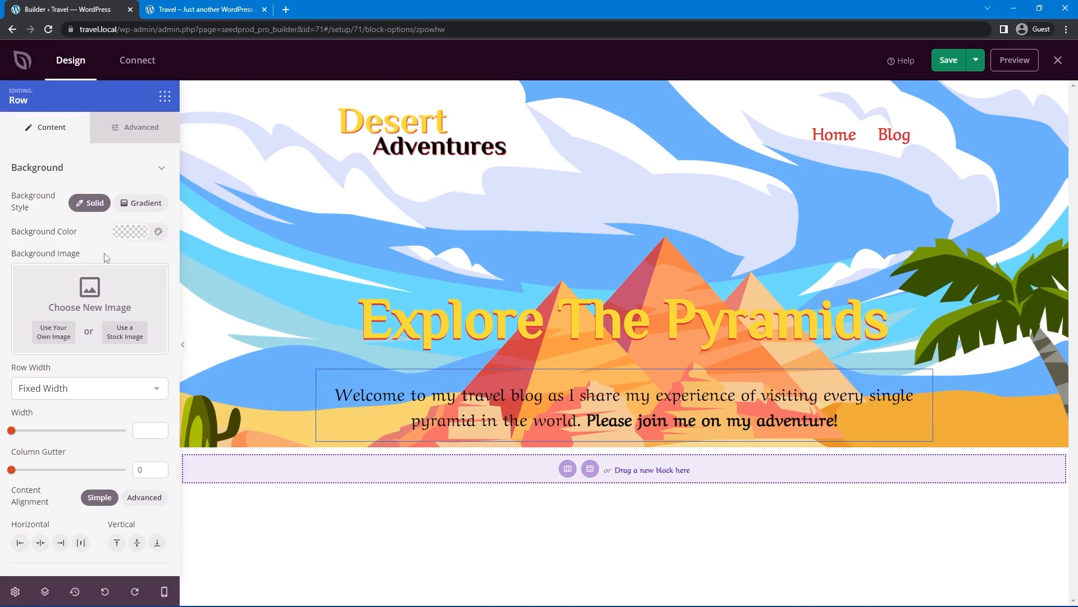
click(128, 234)
click(93, 282)
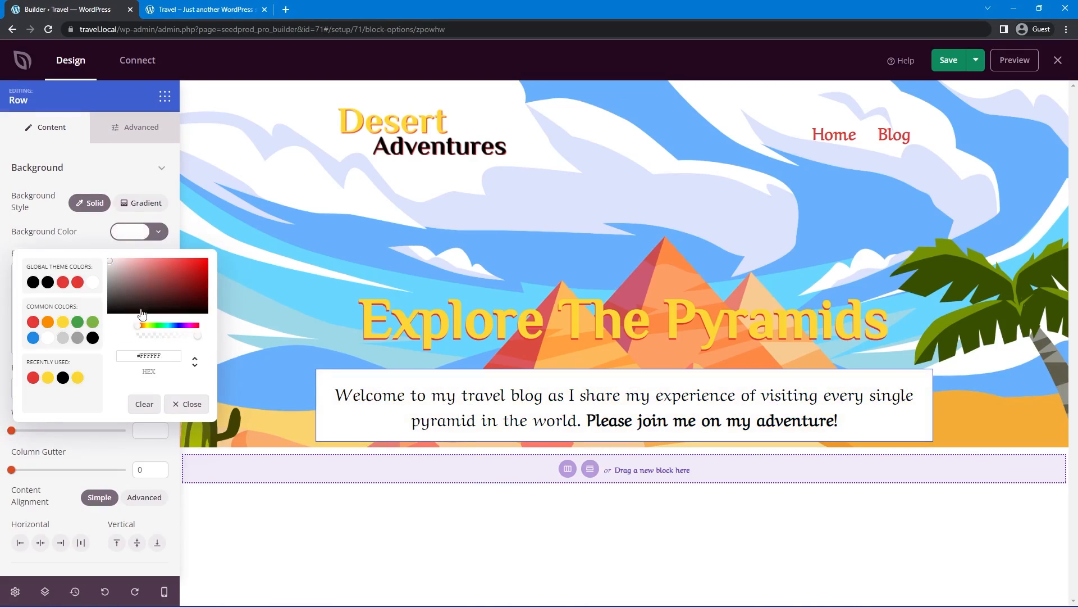
drag(196, 336, 172, 340)
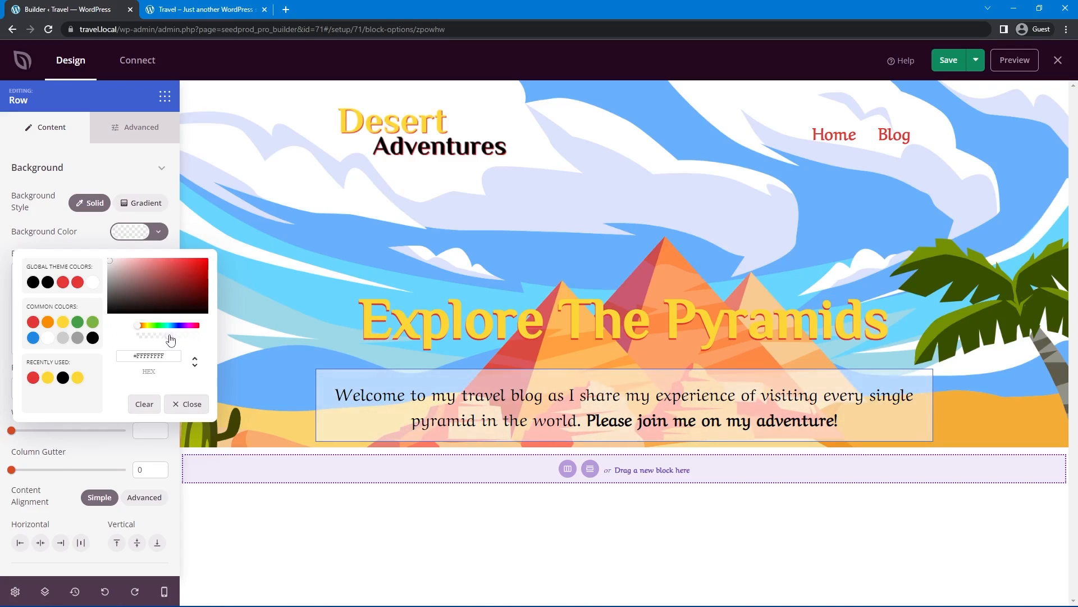
click(187, 402)
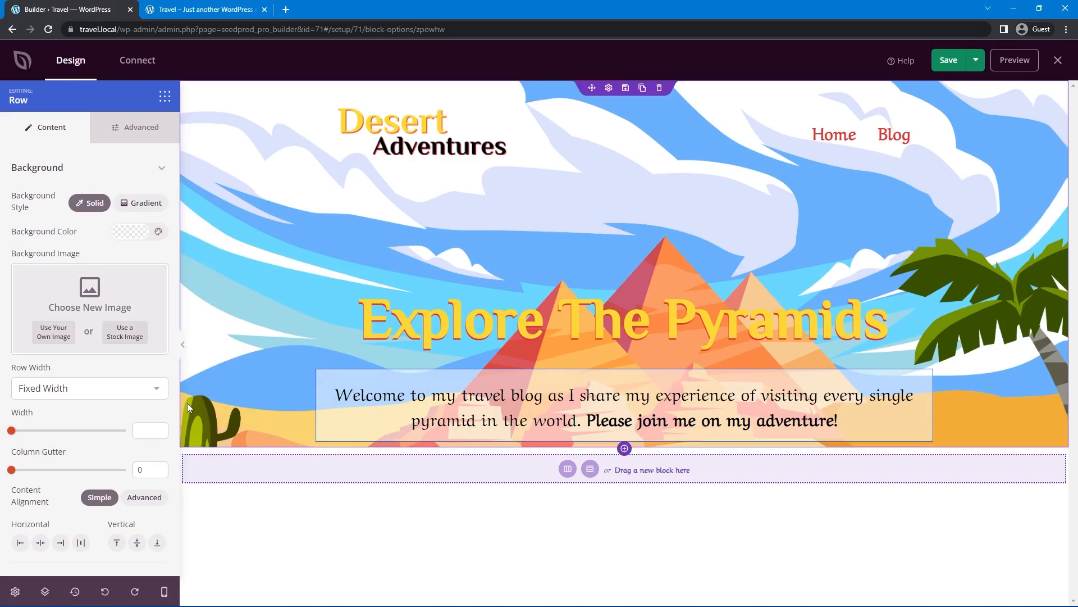
Set the border radius of the welcome text's row to 10
click(134, 133)
click(47, 394)
scroll(43, 385, down, 1)
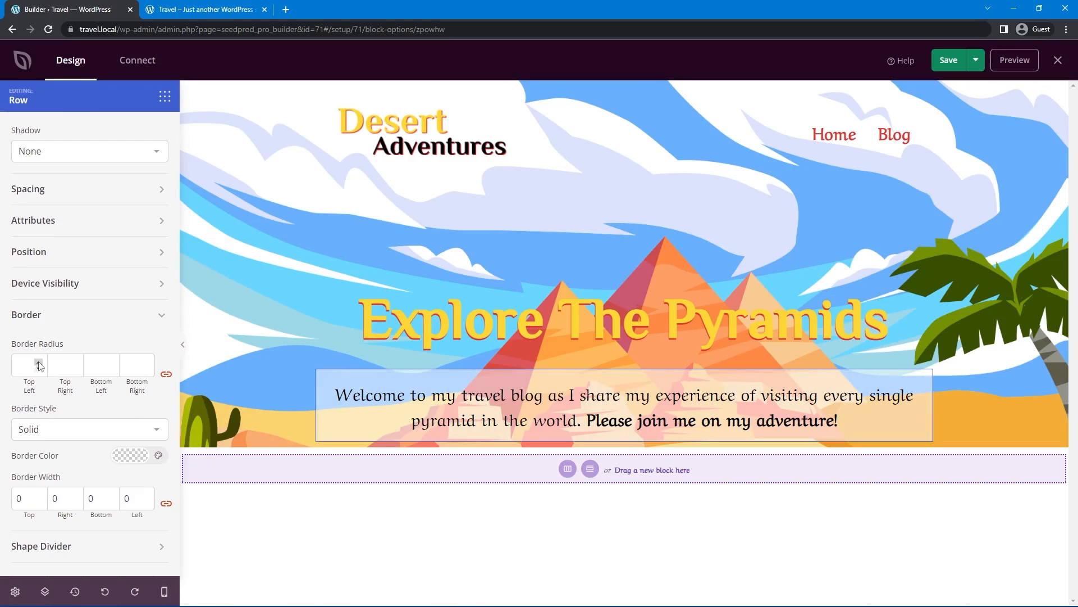
click(24, 363)
text(10)
Add a one-column row below the welcome text's row and place a Button block in it
click(624, 447)
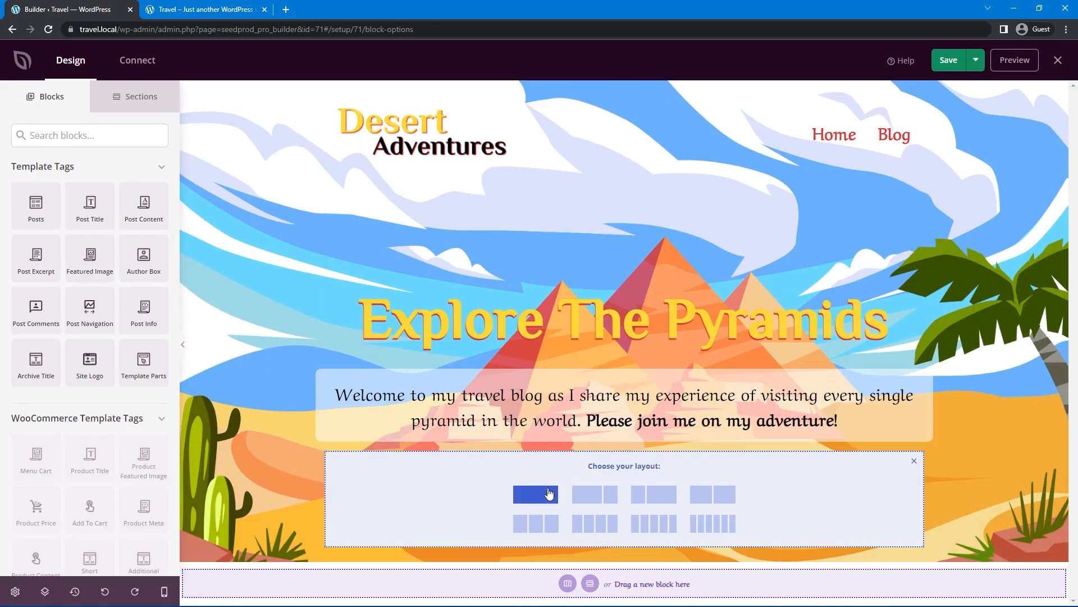
click(549, 494)
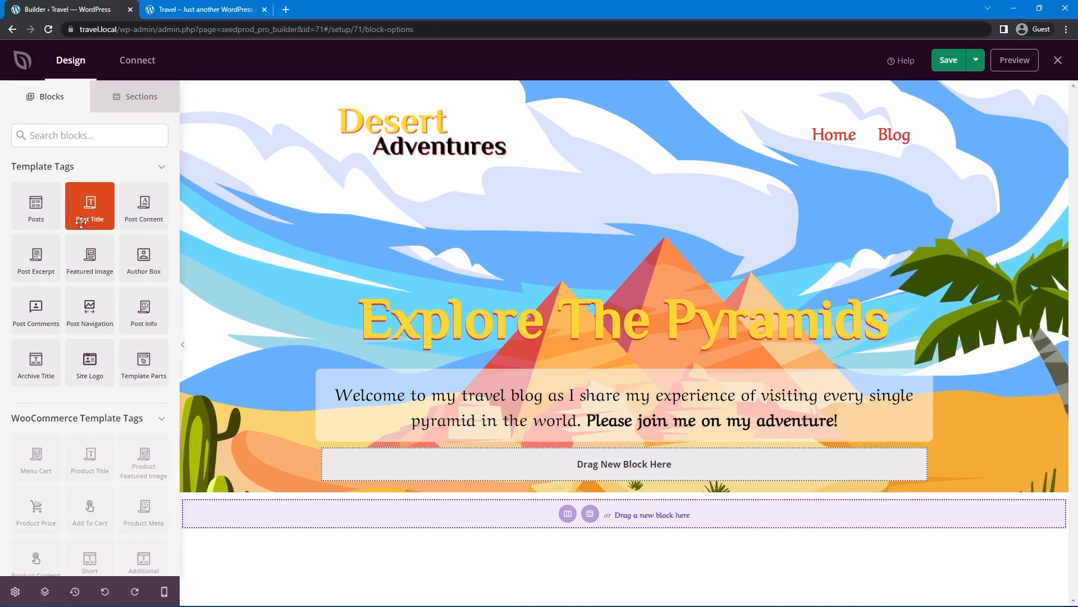
click(98, 136)
text(button)
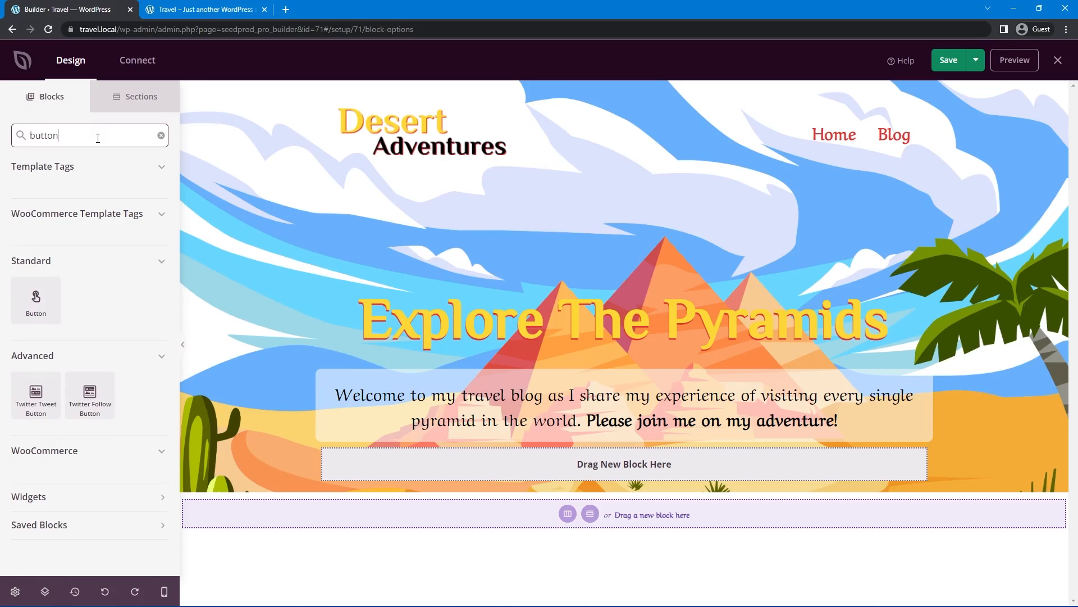
drag(36, 300, 632, 462)
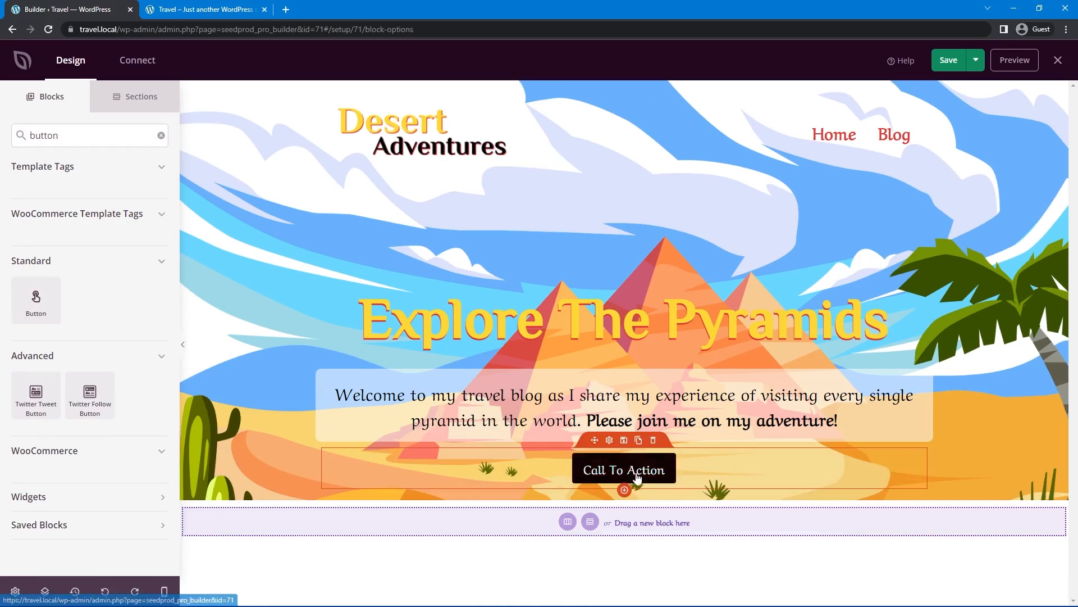
Set the button's text to "Begin The Journey!" and its size to 2X Large
key(ctrl+a)
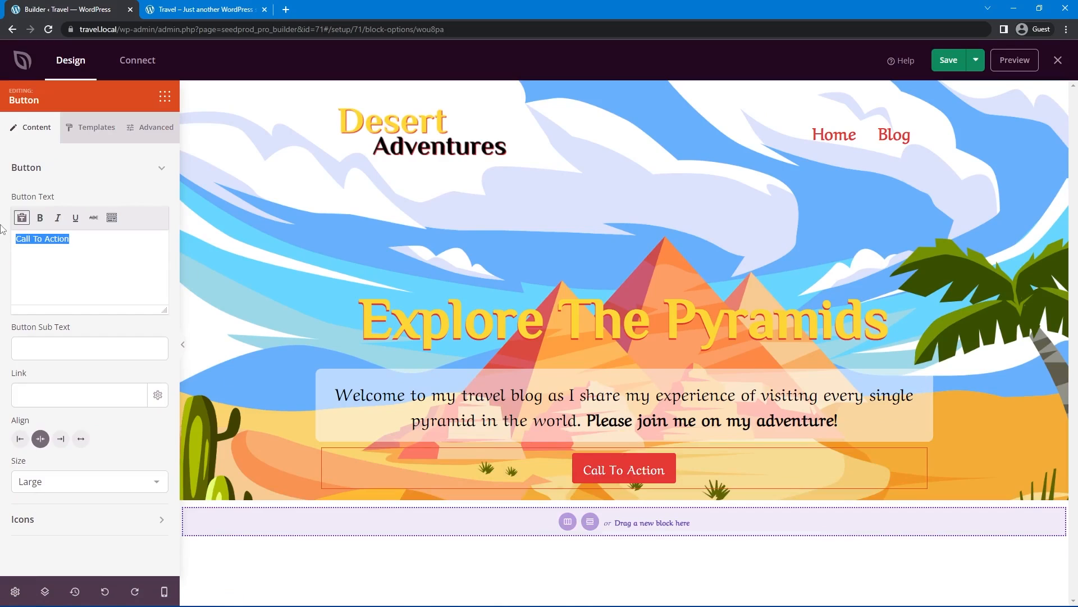
text(Begin The Journey!)
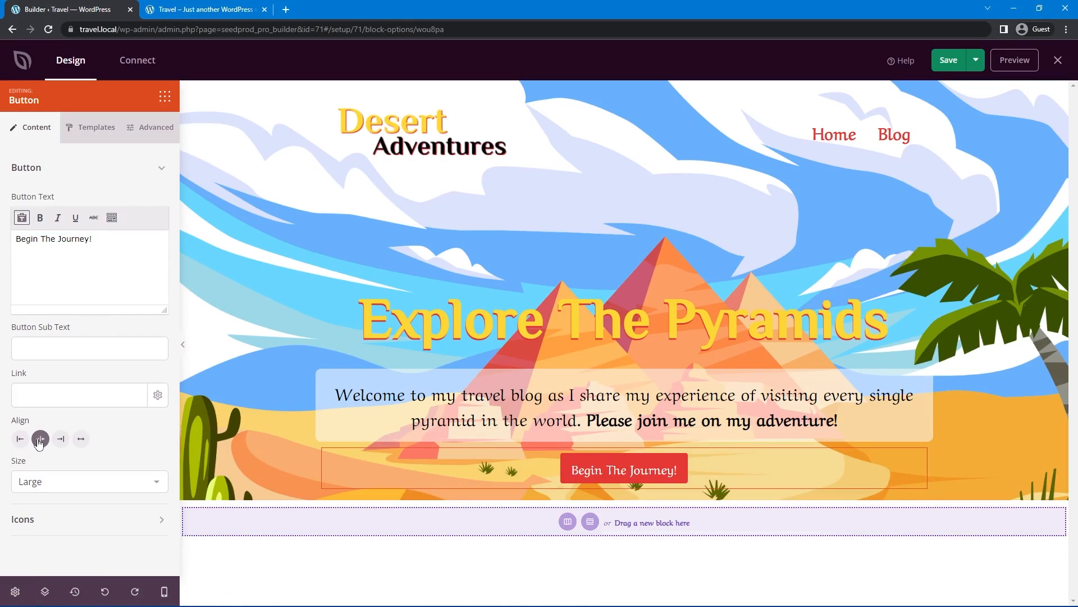
click(63, 482)
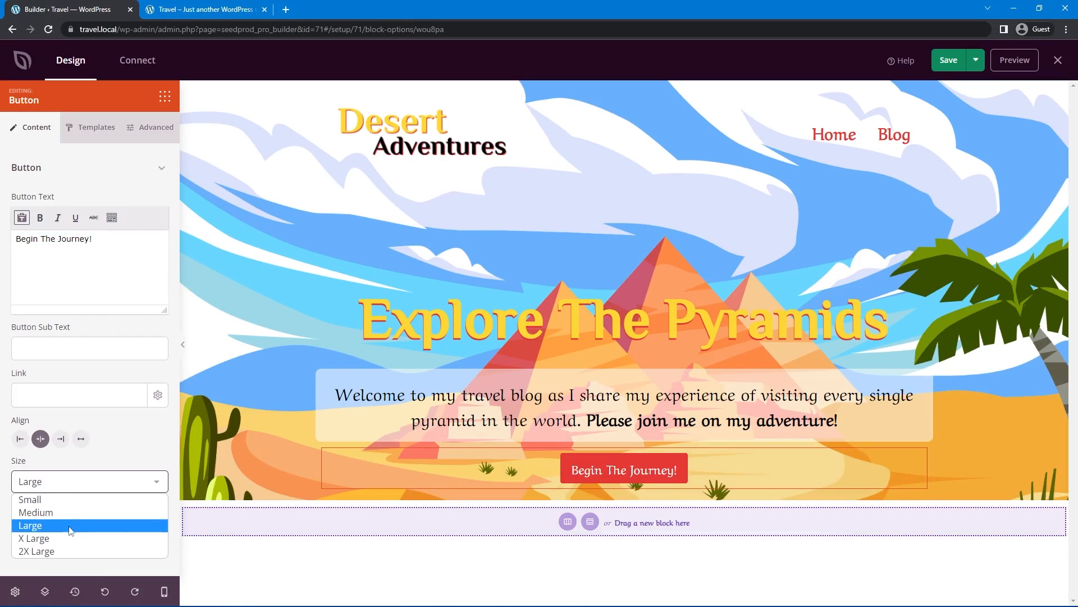
click(35, 552)
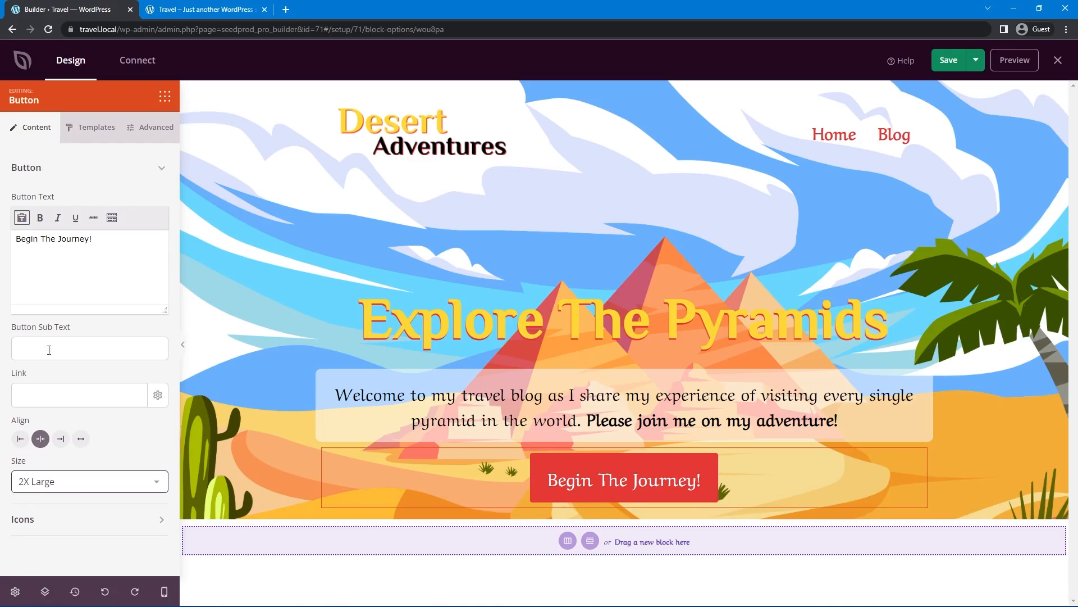
Link the button to /blog and set its button style to Custom
click(40, 394)
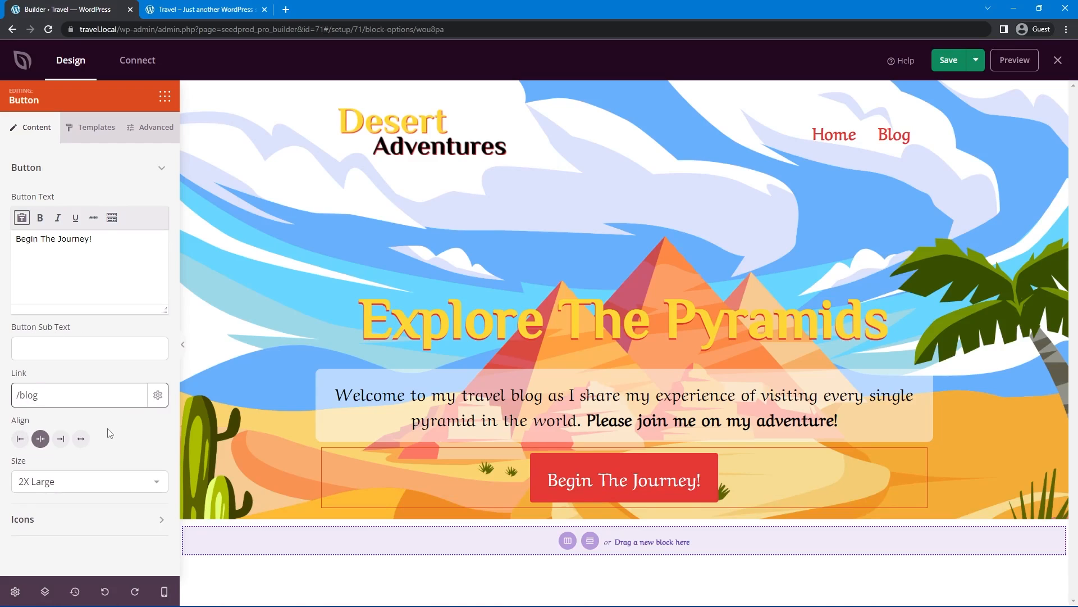
click(94, 128)
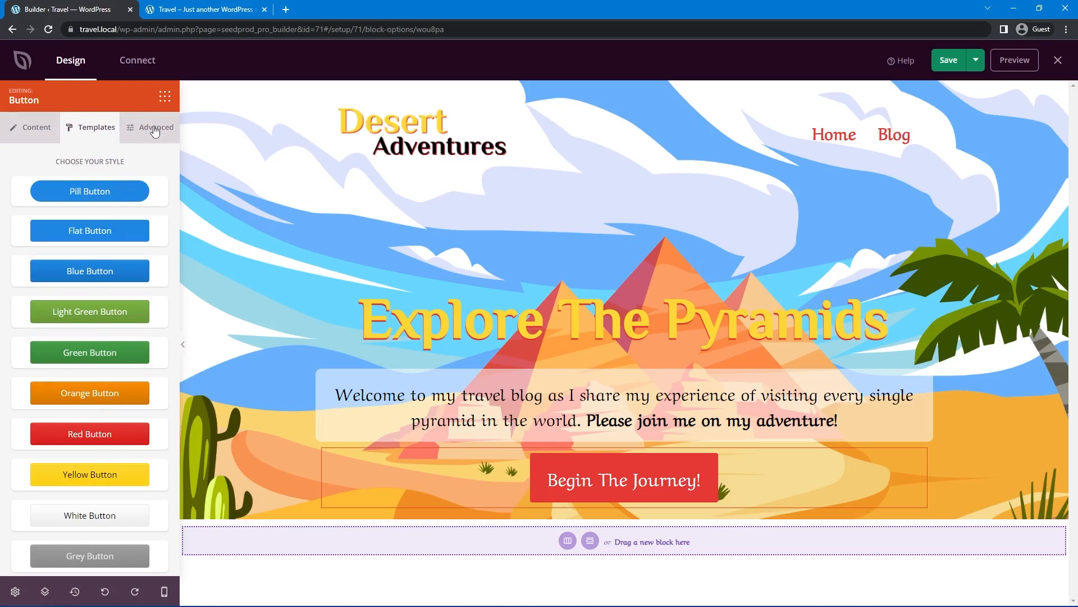
click(155, 129)
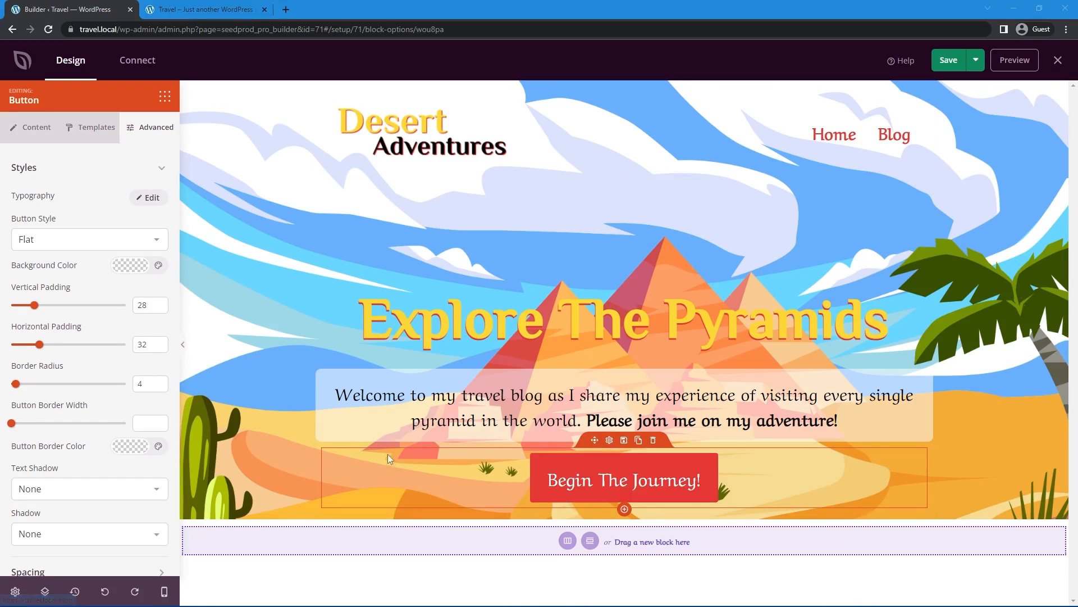
click(48, 240)
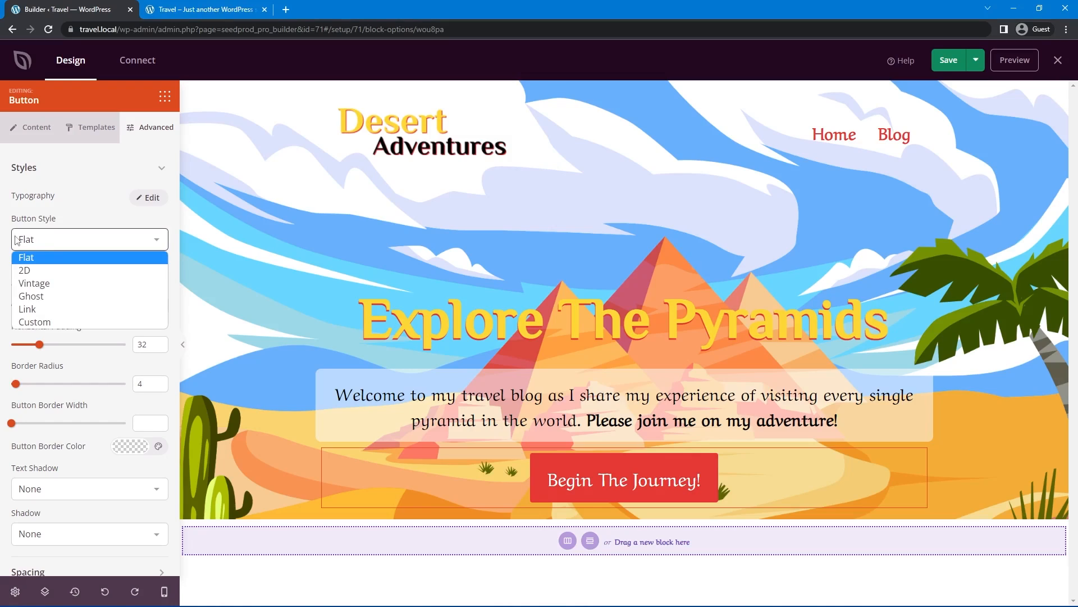
click(34, 322)
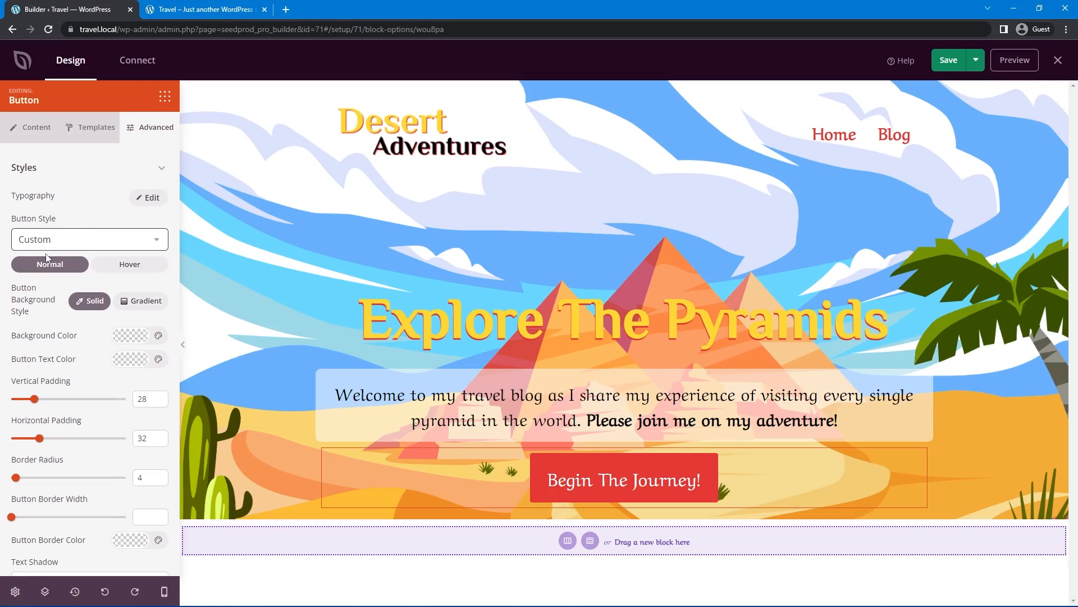
Give the button's normal state the red theme background color #E53935 and white text color #FFFFFF
click(133, 336)
click(63, 386)
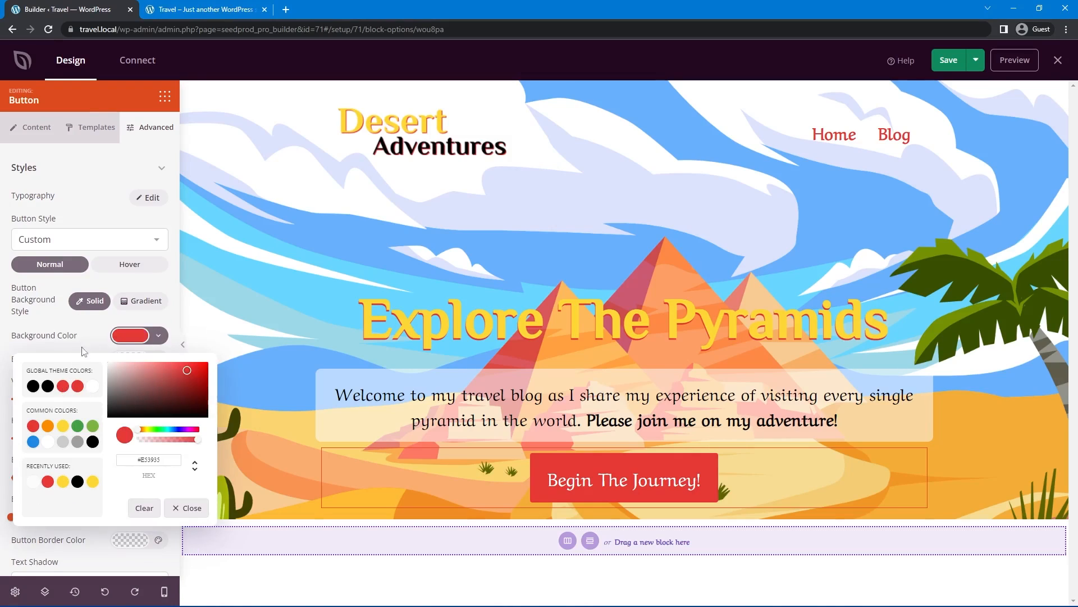
click(101, 335)
click(134, 354)
click(104, 380)
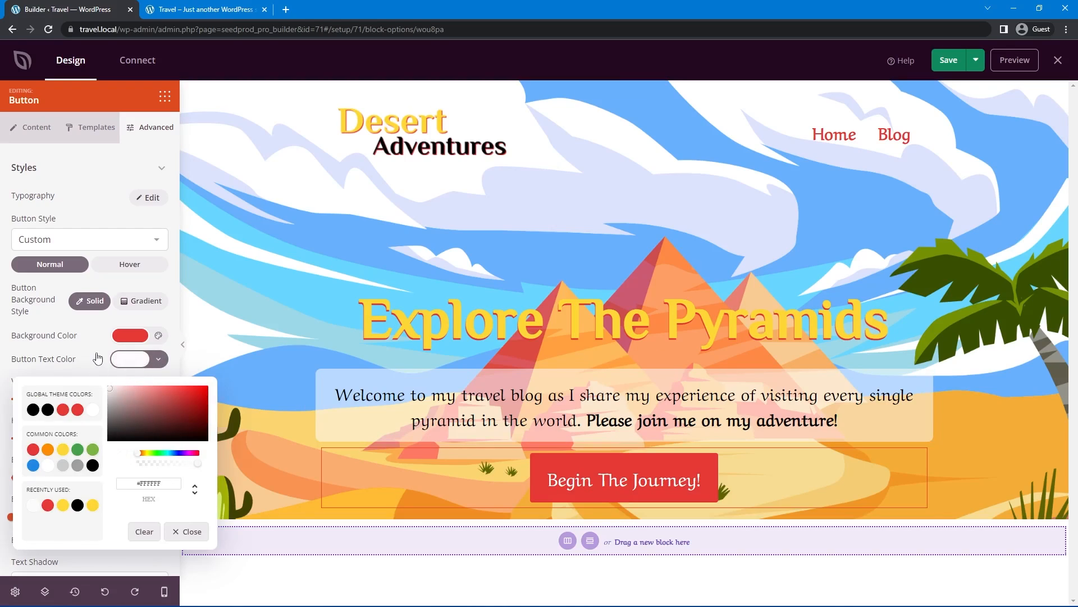
Set the button's vertical padding to 30 and its horizontal padding to 100
click(98, 357)
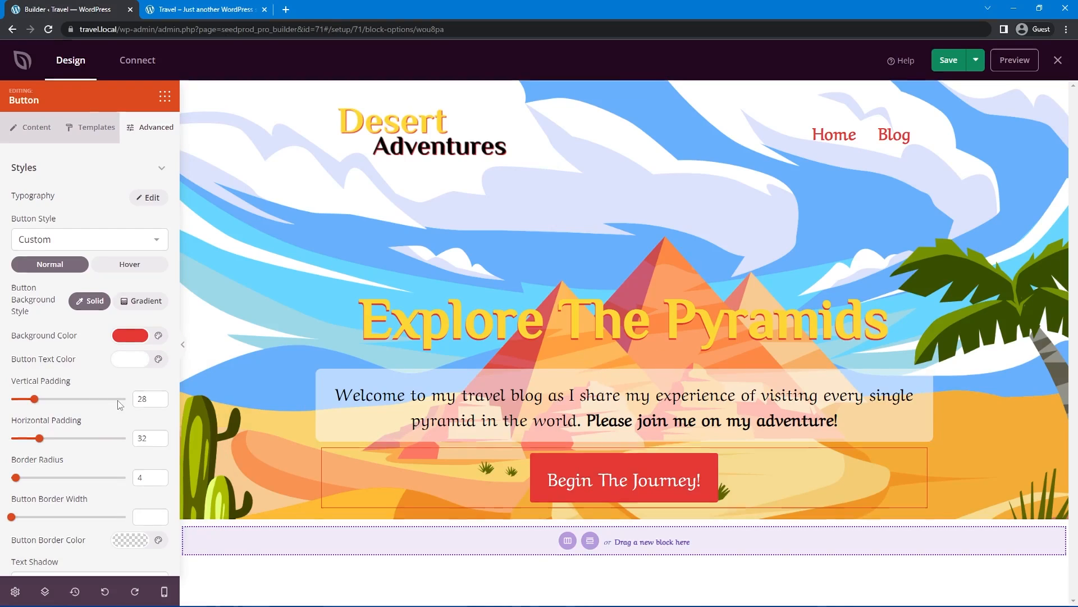
click(160, 396)
click(160, 396)
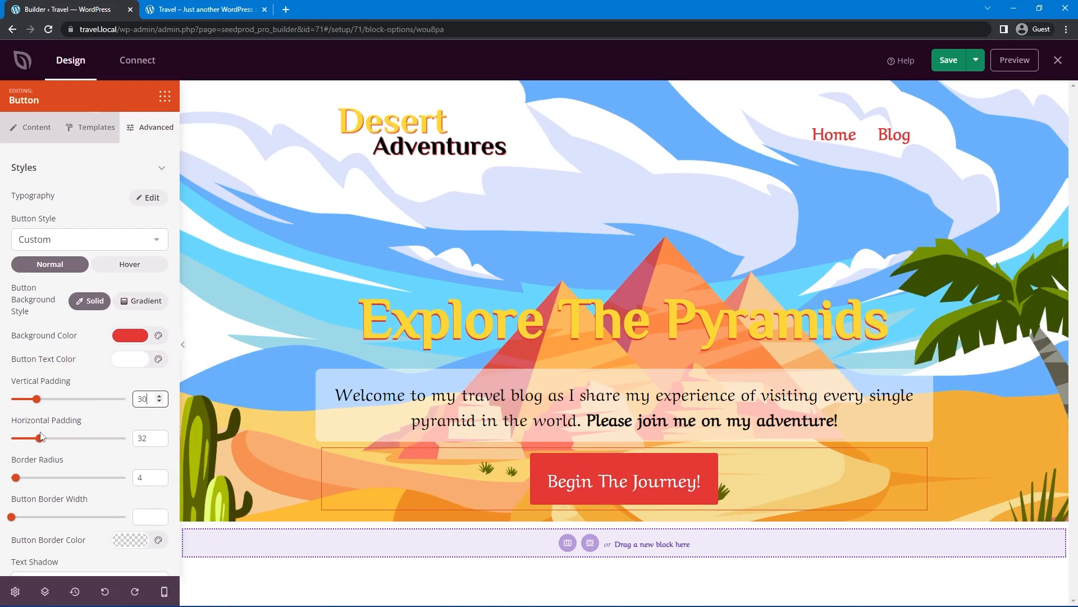
double_click(147, 438)
text(100)
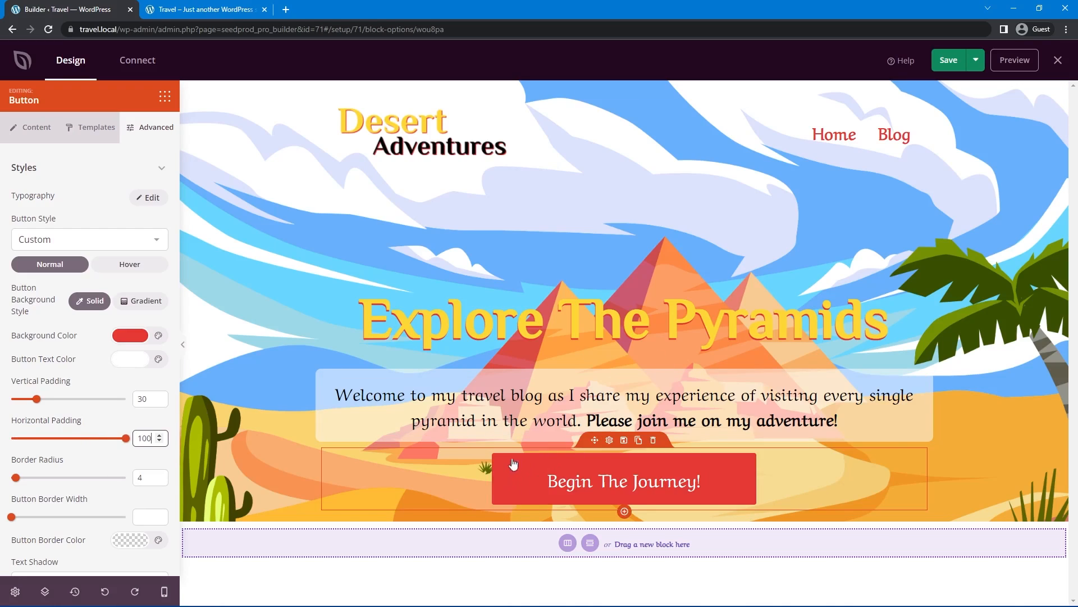
Give the button a border radius of 100 and a yellow #FDD835 border with a width of 10
scroll(85, 427, down, 2)
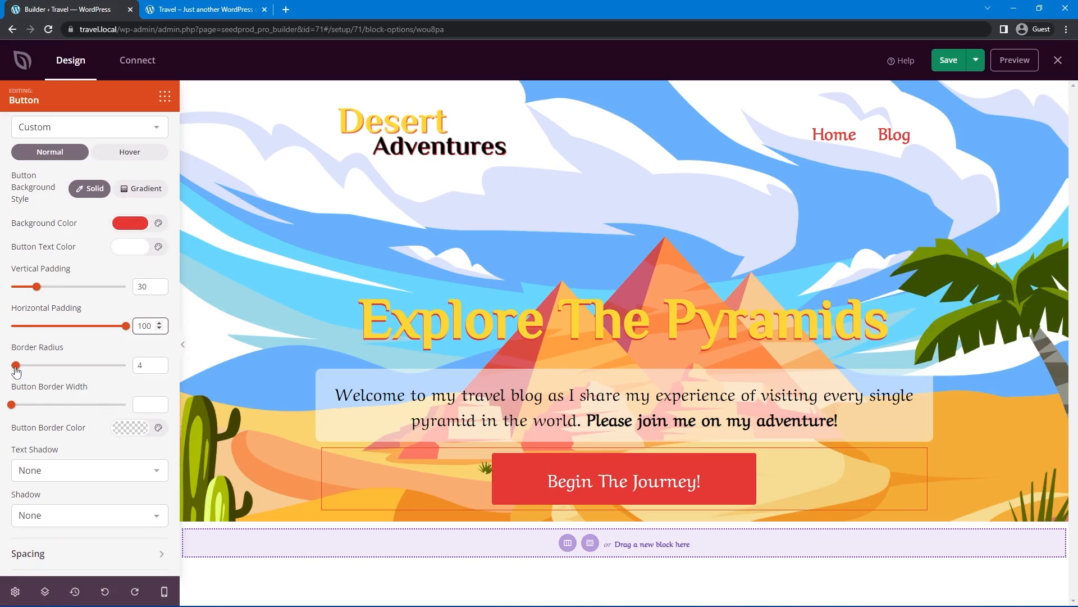
drag(15, 366, 126, 366)
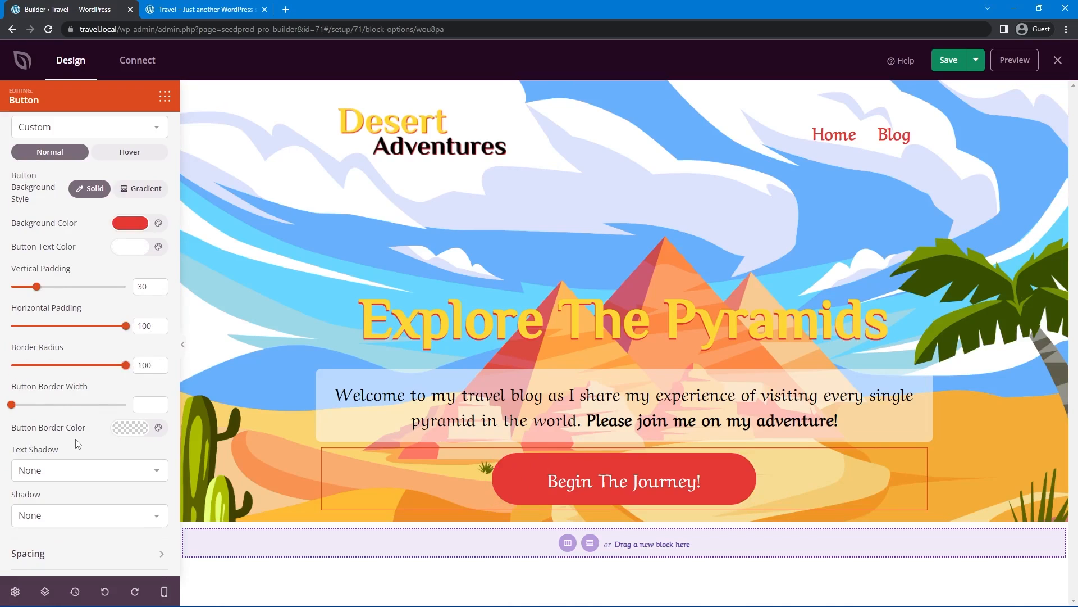
click(136, 400)
click(131, 428)
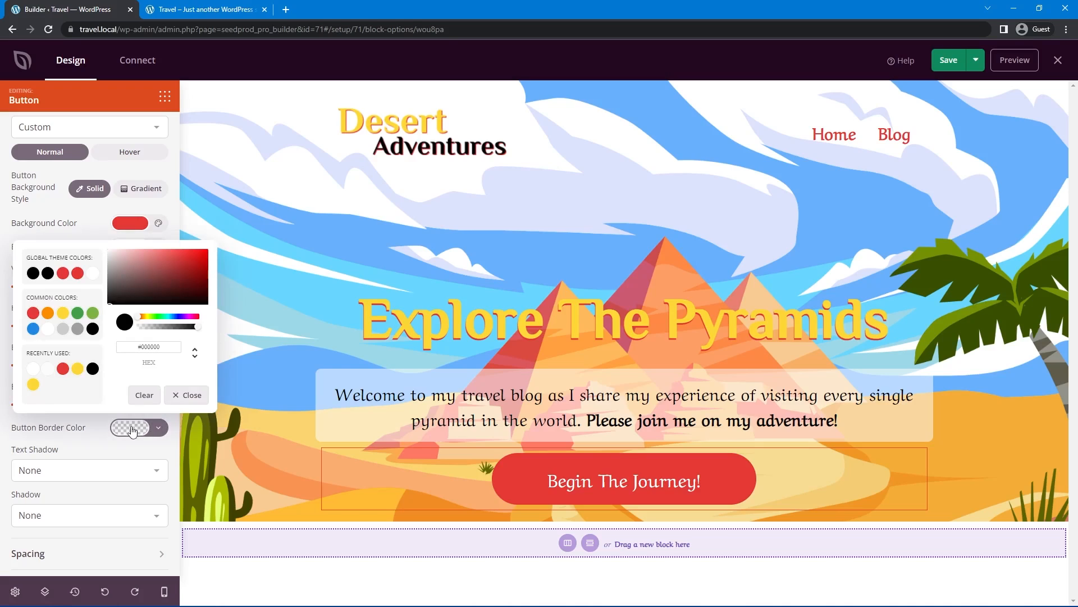
click(78, 368)
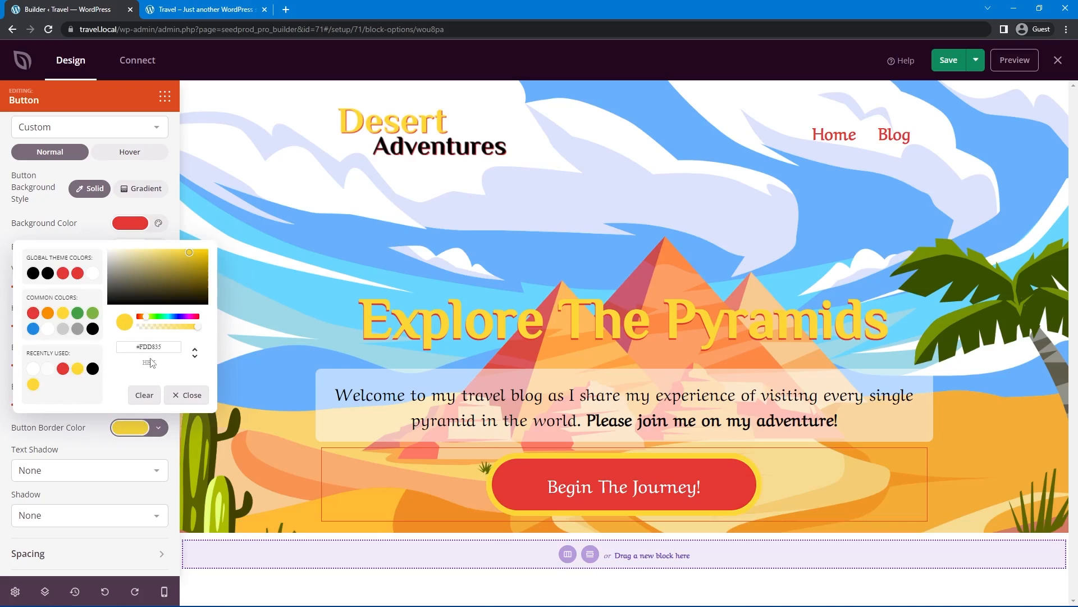
click(372, 370)
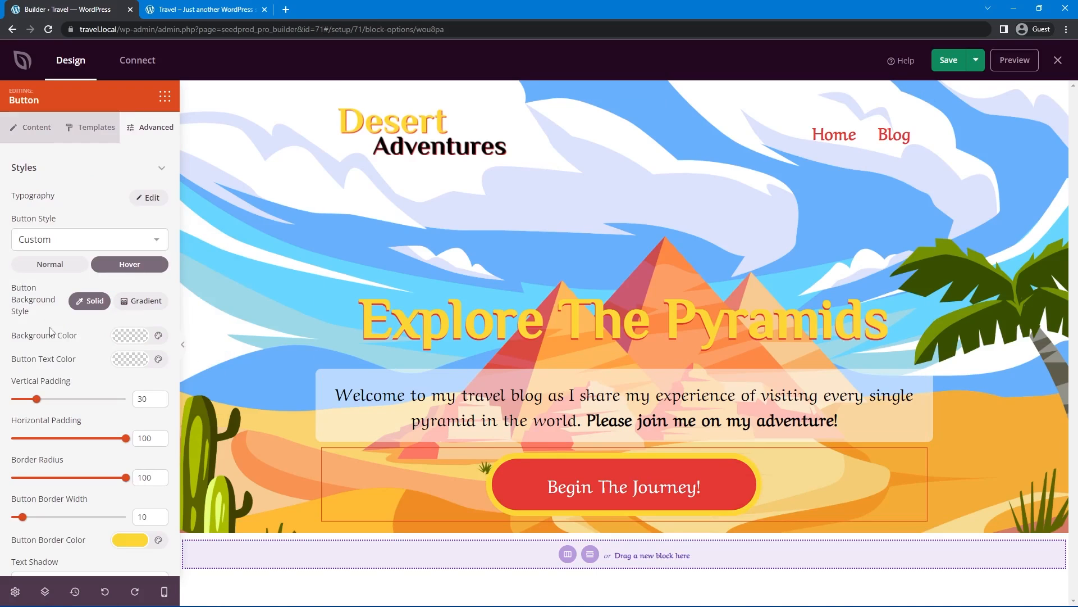
Set the button's hover-state background color to black and its hover-state text color to white
click(129, 335)
click(86, 334)
click(129, 359)
click(89, 357)
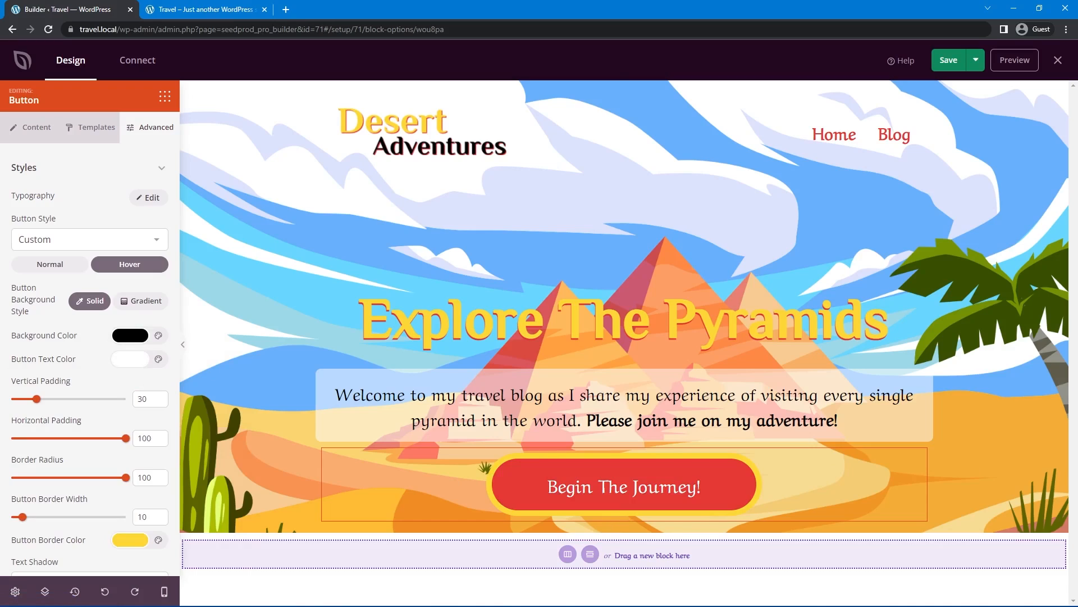
Apply a Small text shadow to the button
scroll(104, 401, down, 2)
scroll(87, 402, down, 1)
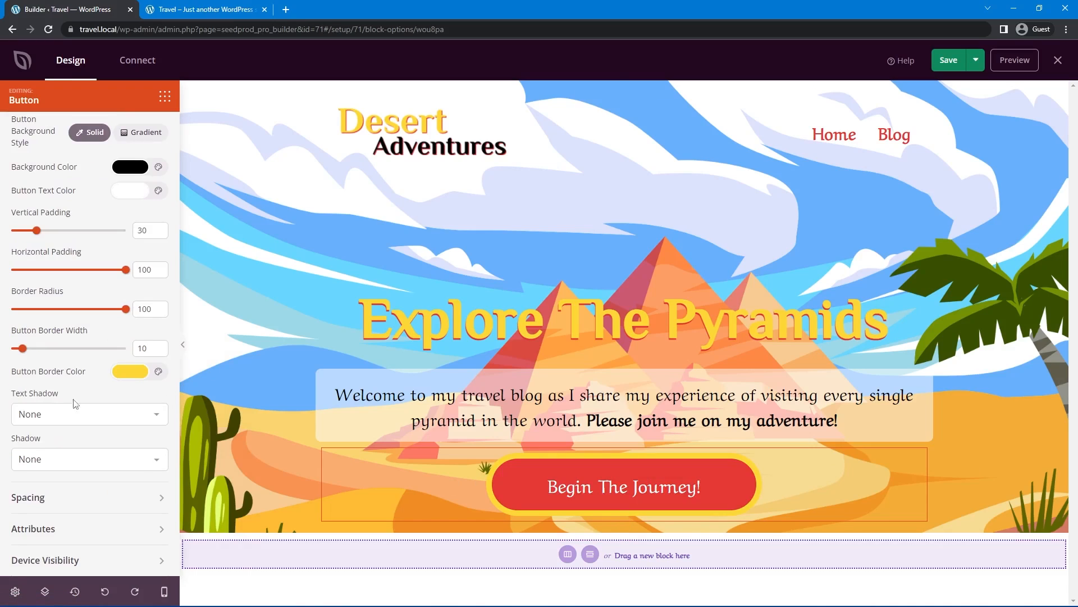
click(40, 415)
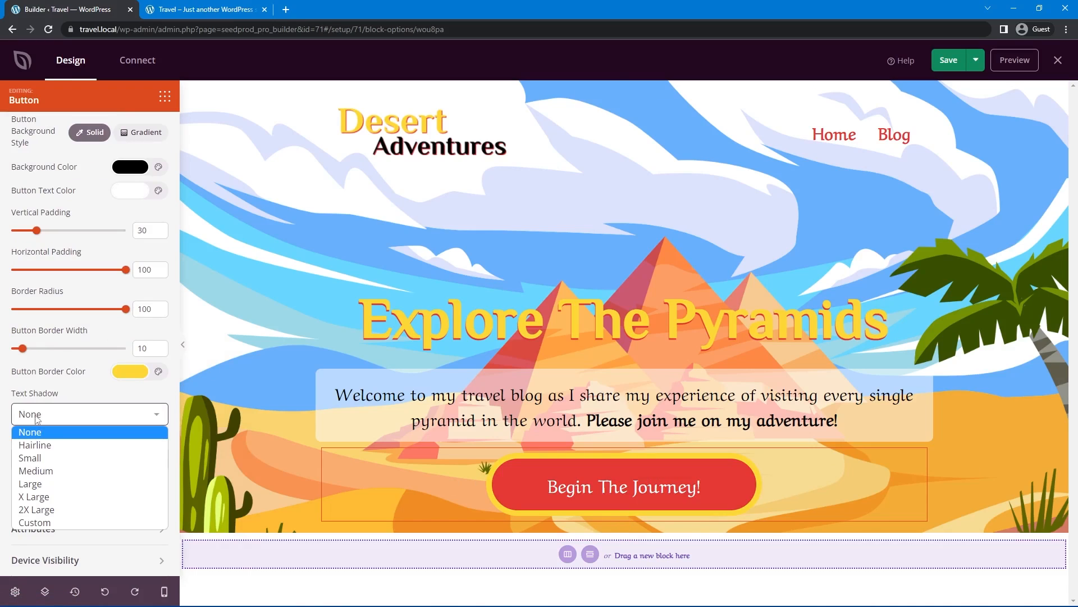
click(46, 459)
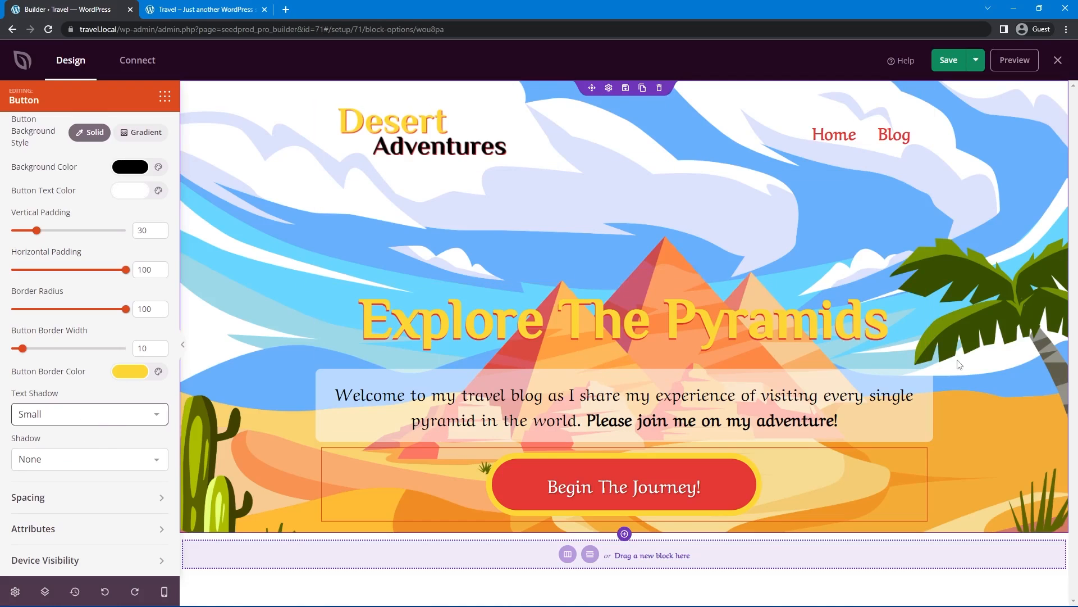
Save and close the header template, and reload the live travel site
click(948, 60)
click(1058, 60)
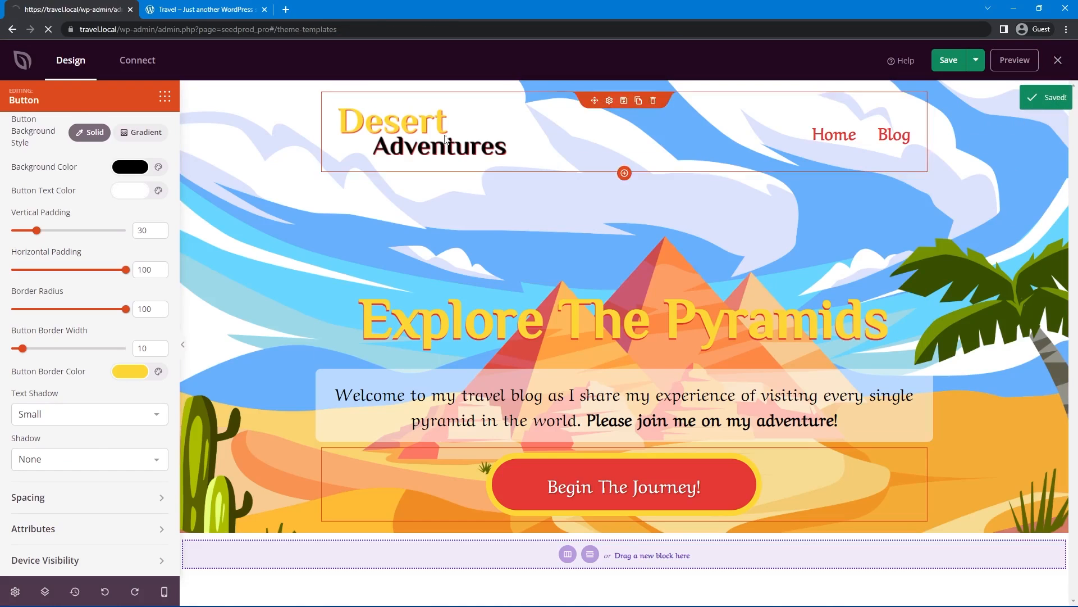
key(ctrl+Tab)
click(48, 30)
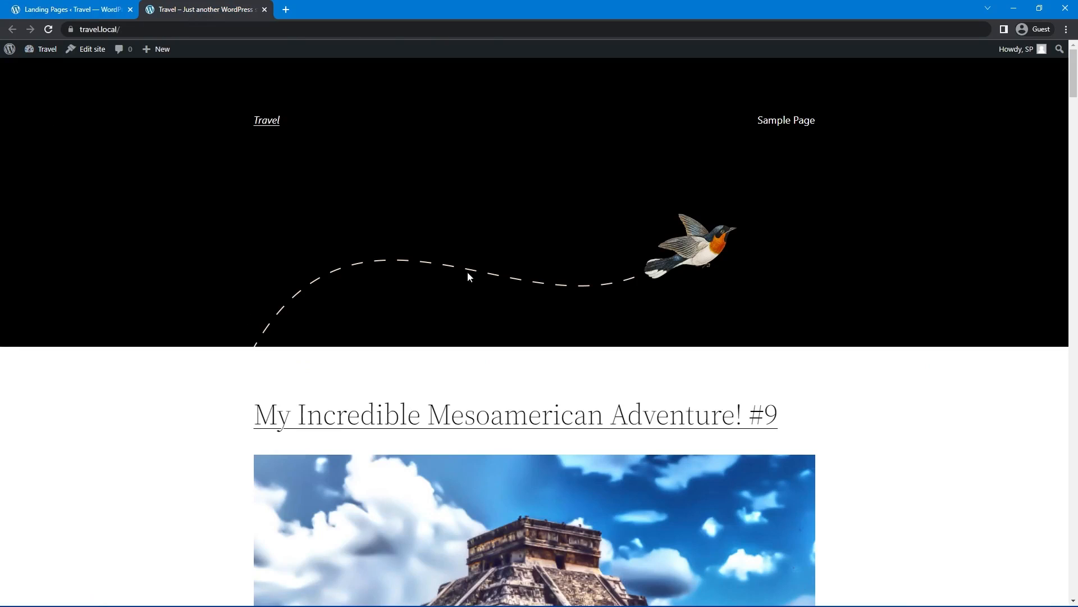
Enable the SeedProd theme on the Theme Builder page and accept the automatic creation of the Home and Blog pages
click(75, 12)
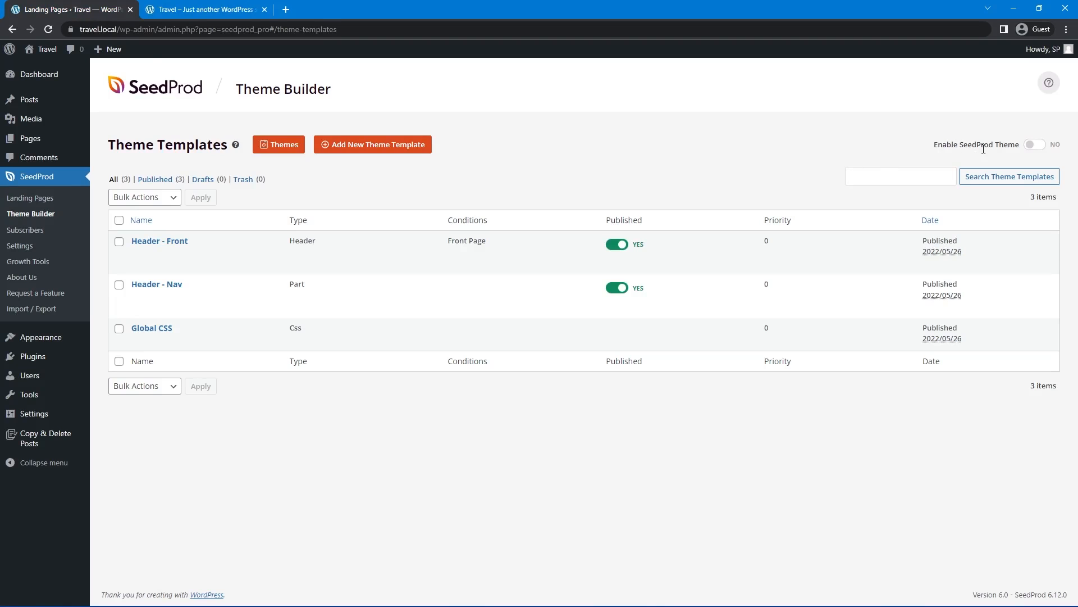
drag(933, 145, 1020, 142)
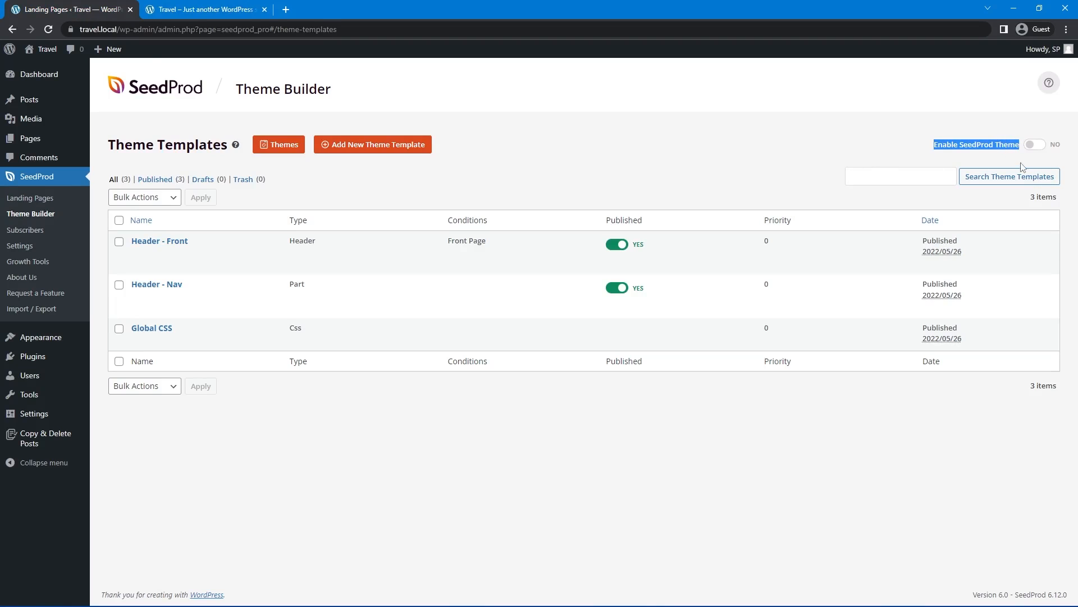
click(879, 148)
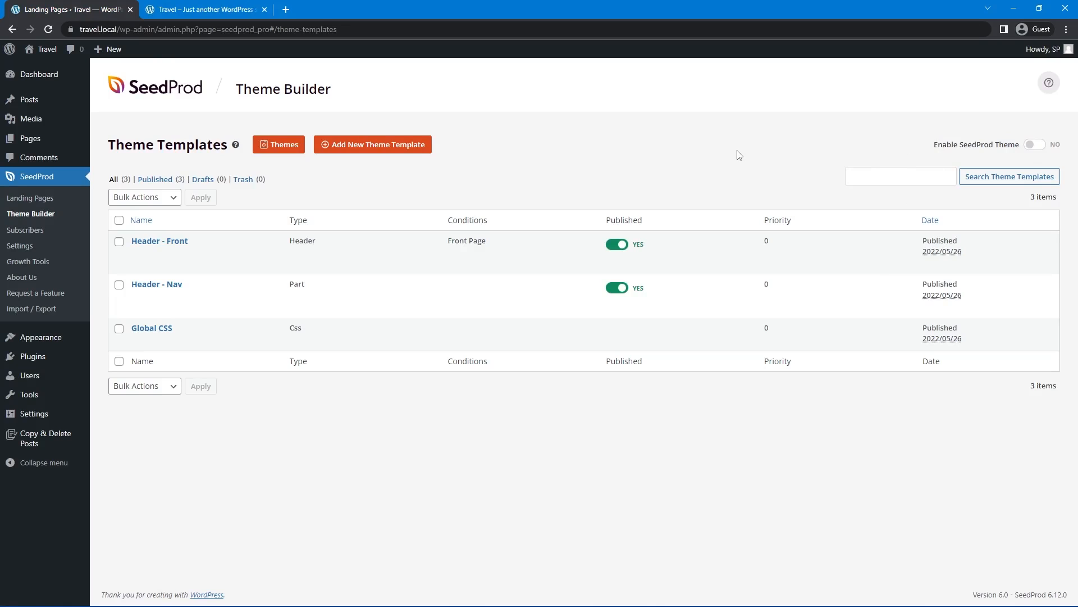
click(1032, 145)
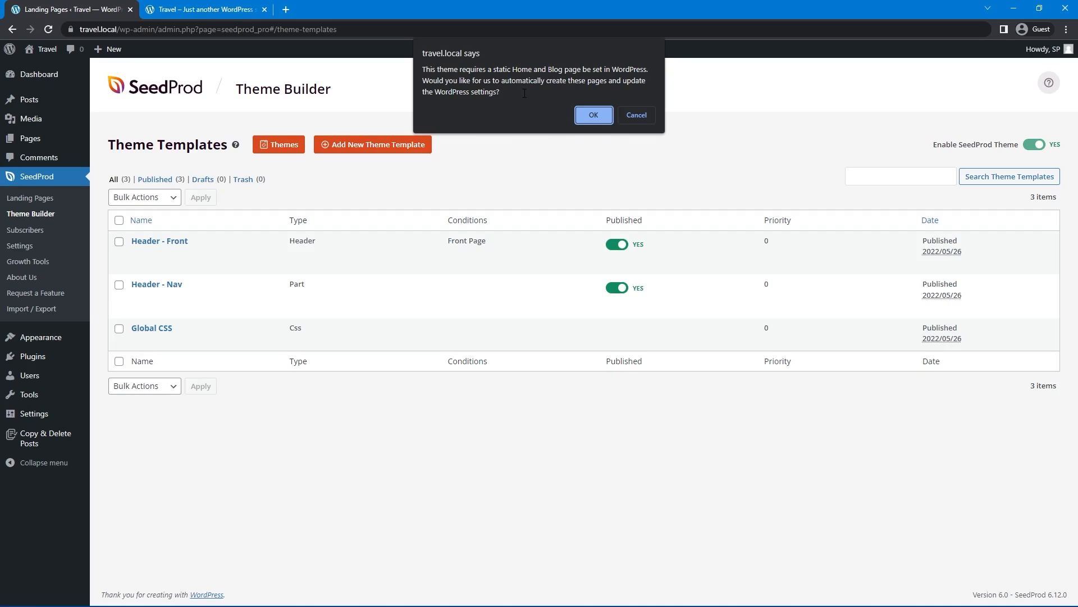
click(593, 116)
key(Return)
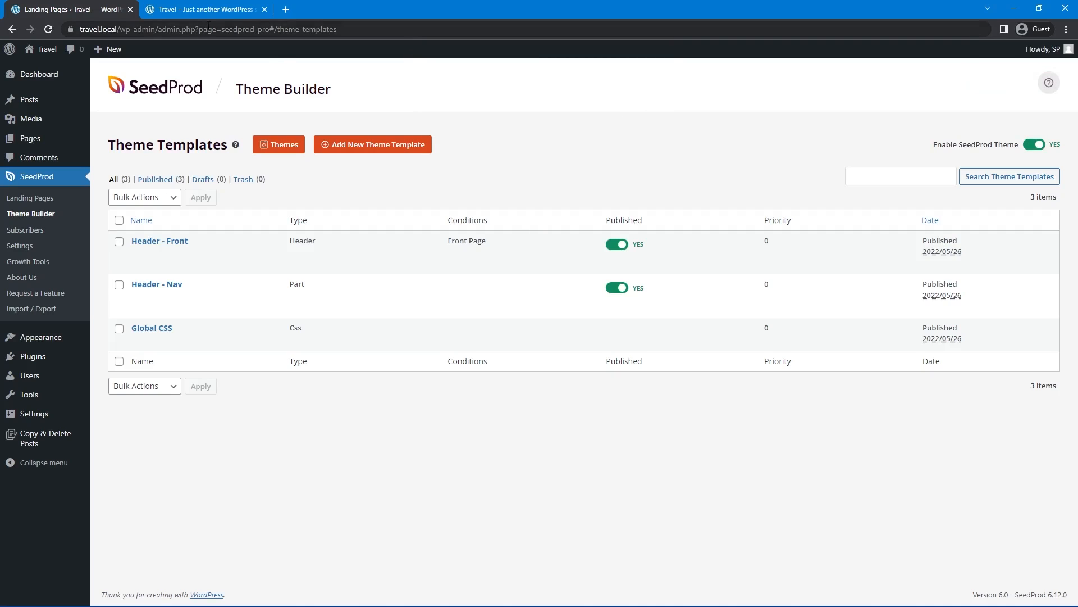
Reload the live site and examine the front page's header and the content area below it
click(211, 12)
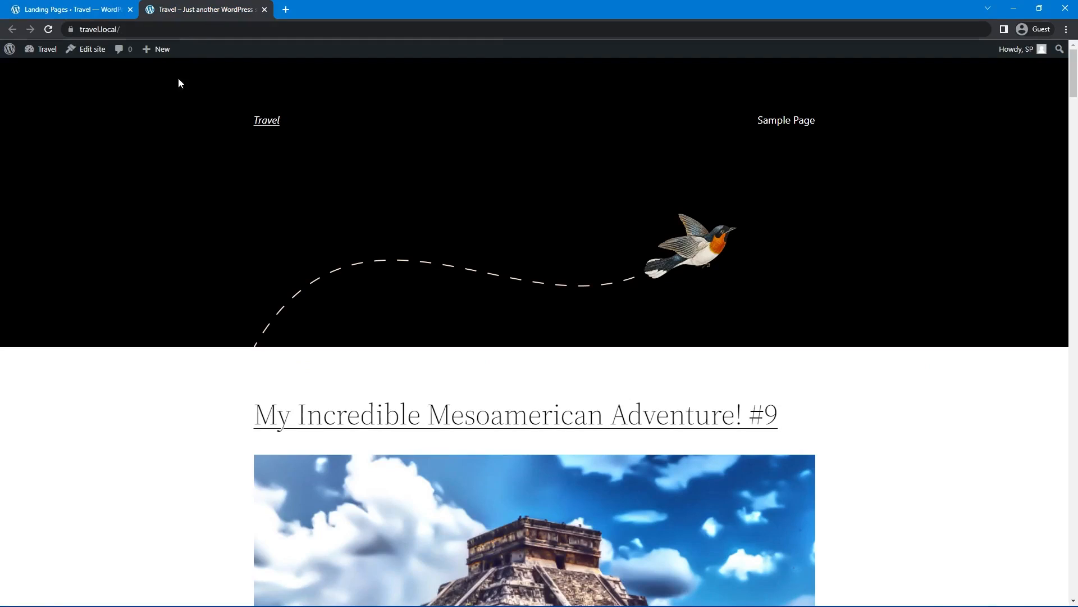
click(51, 30)
scroll(917, 405, down, 1)
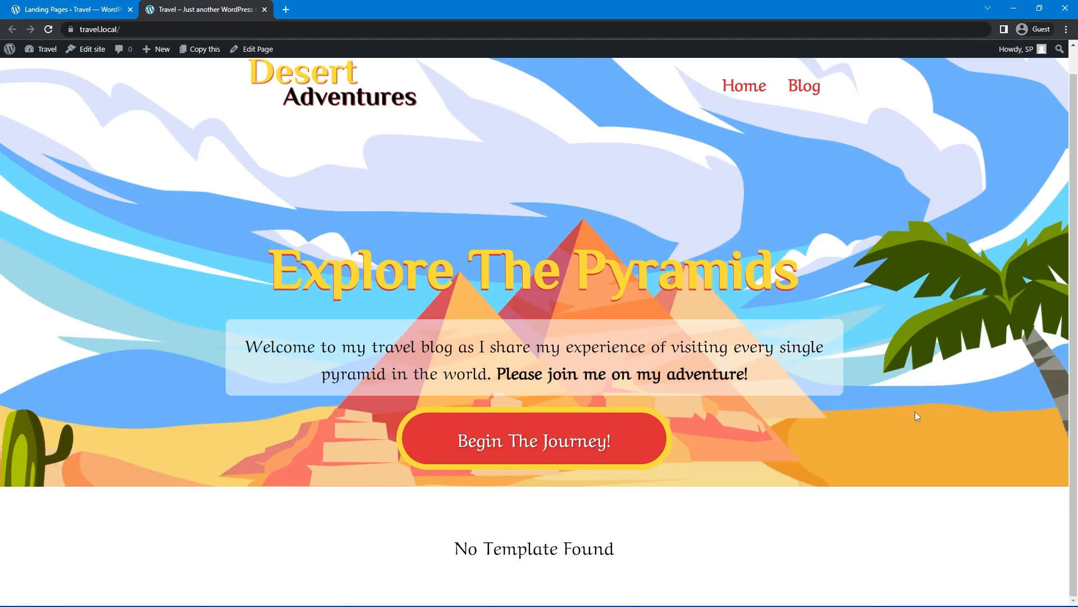
scroll(956, 402, up, 1)
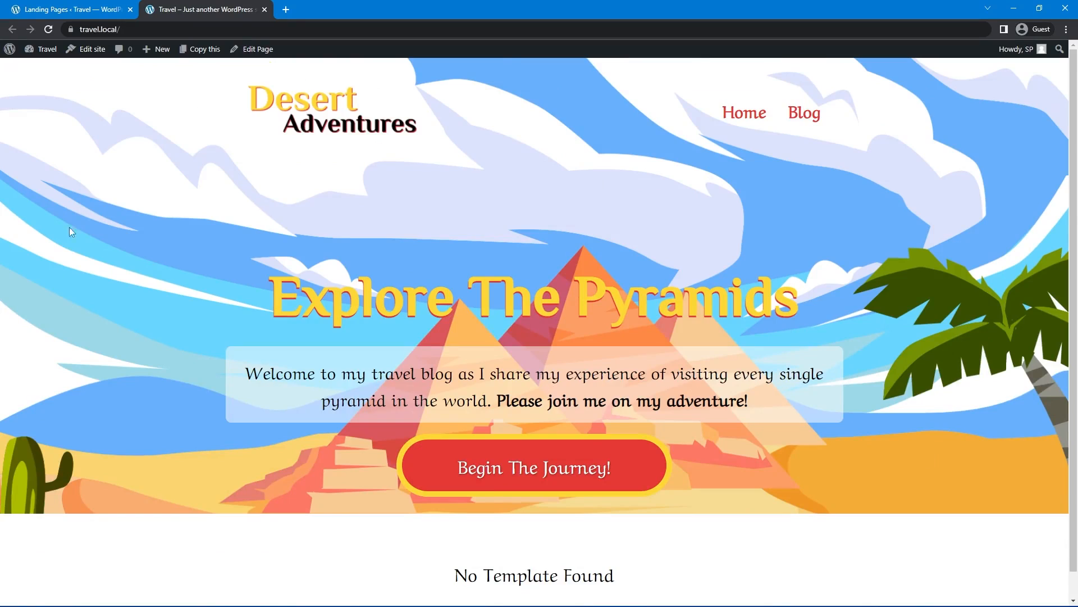
scroll(898, 382, down, 1)
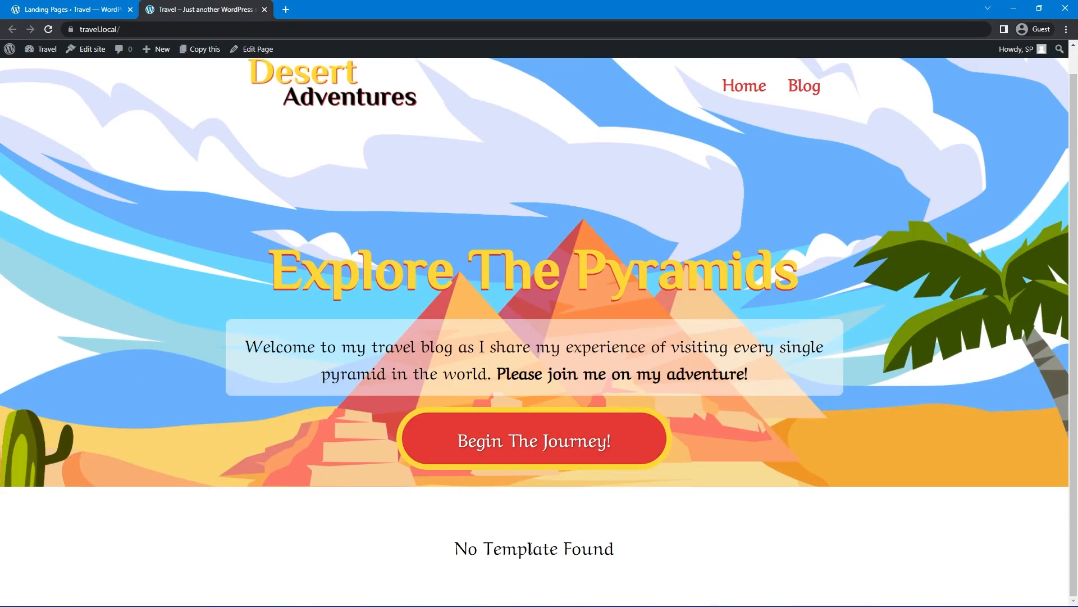
drag(453, 553, 642, 541)
click(656, 541)
scroll(799, 401, up, 1)
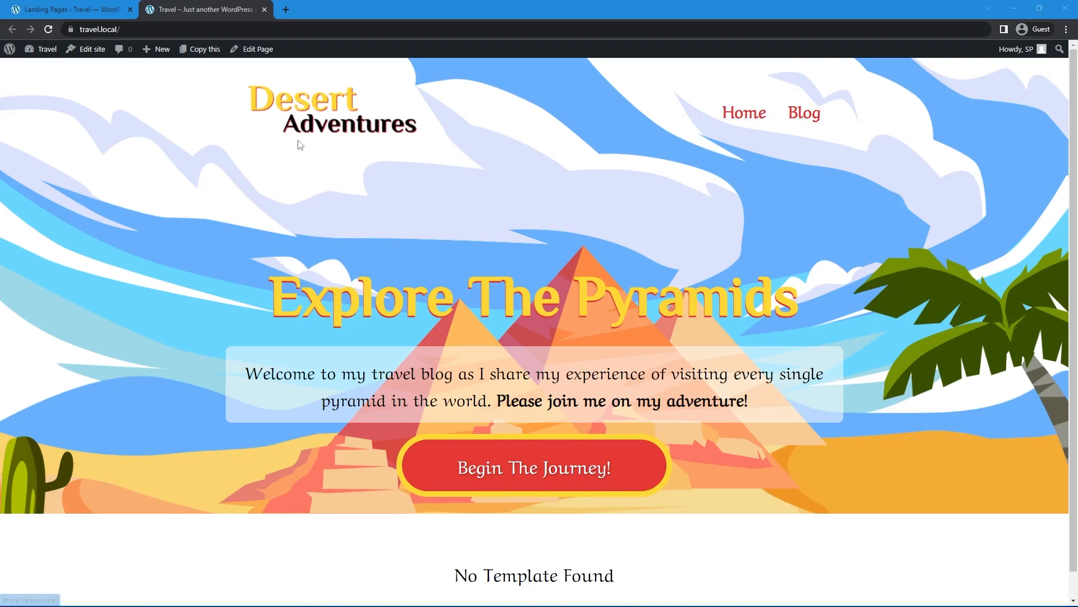
Start a new theme template named Homepage with the type Single Page
click(90, 9)
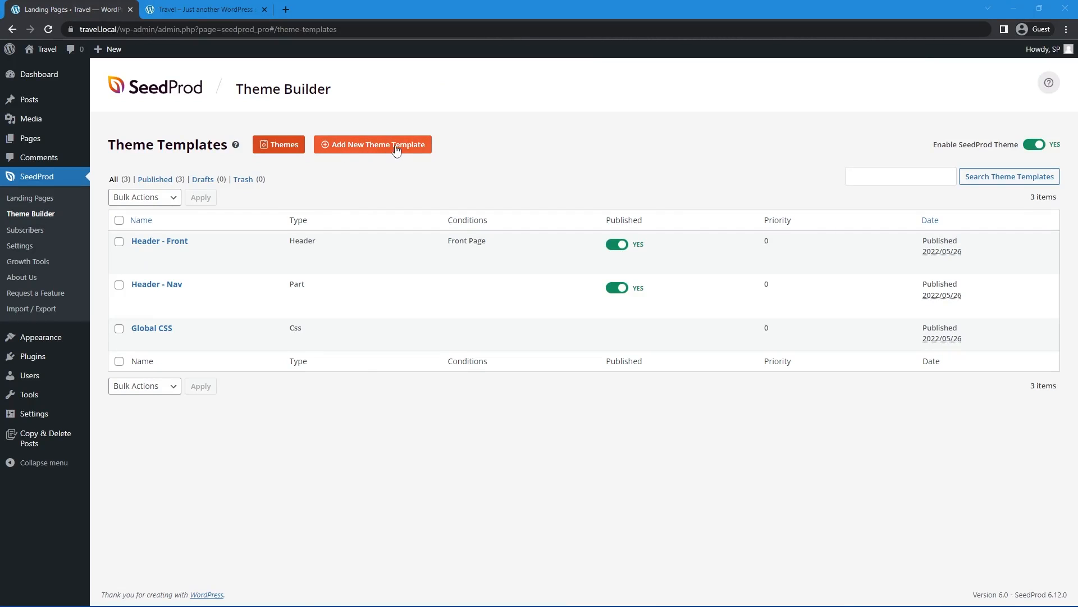
click(371, 147)
click(426, 306)
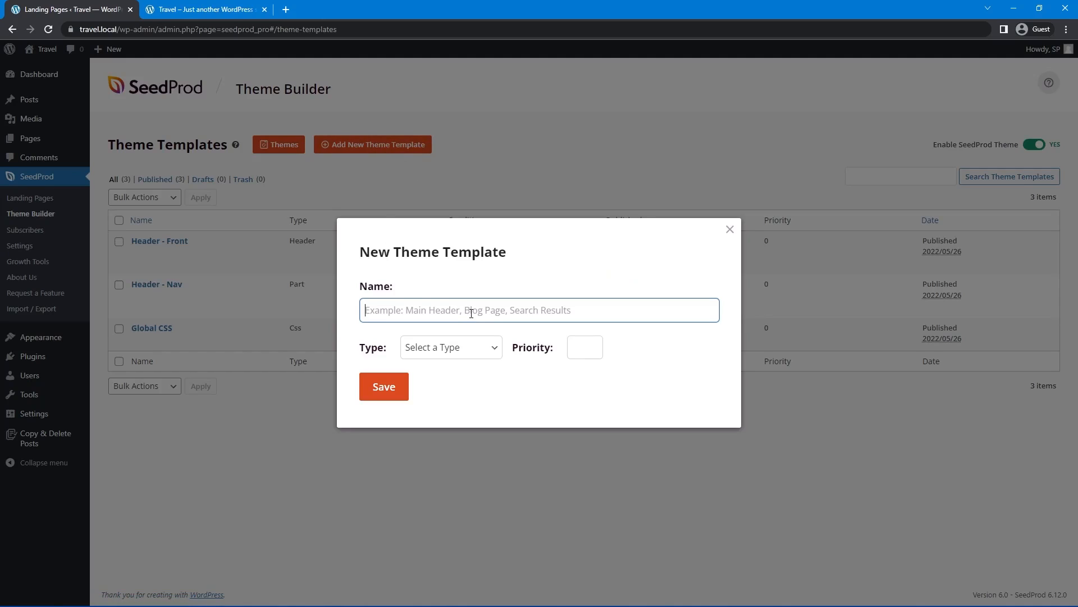
text(Homepage)
click(477, 347)
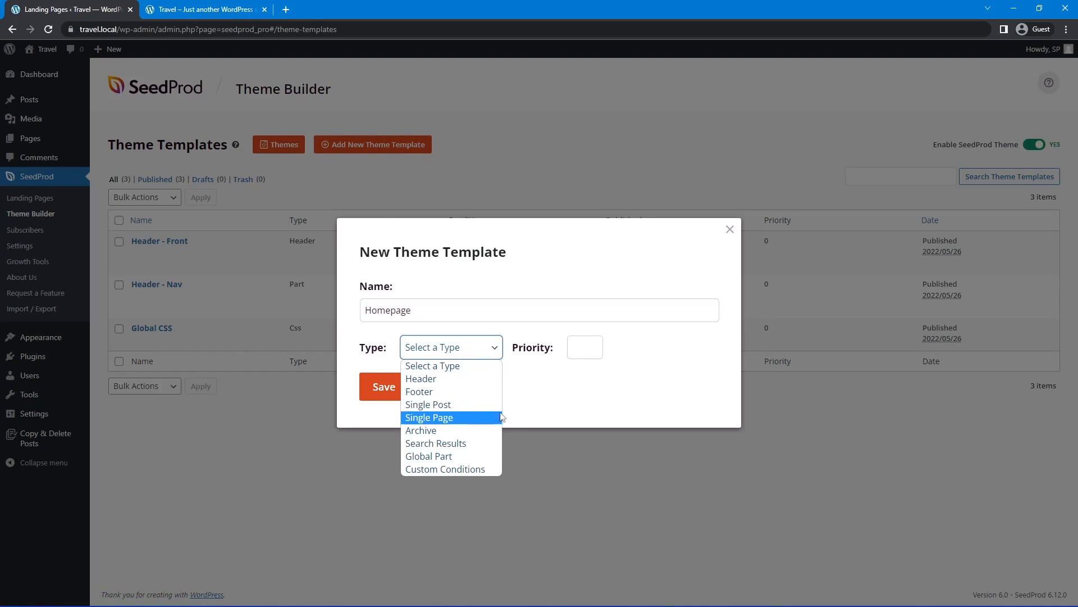
click(436, 422)
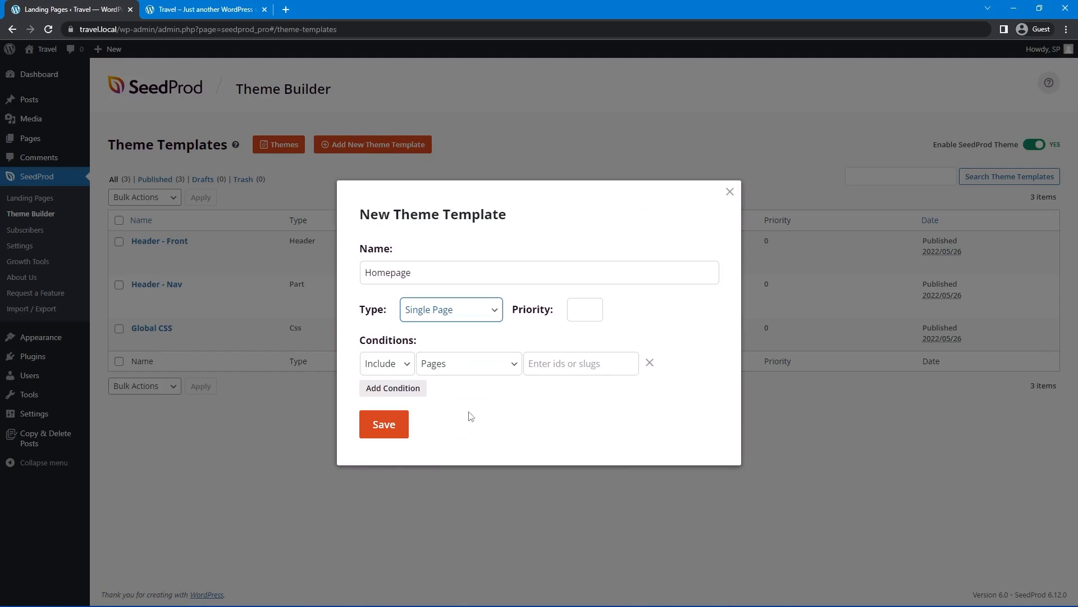
Set the Homepage template's condition to include Front Page and its priority to 20, and save it
click(501, 370)
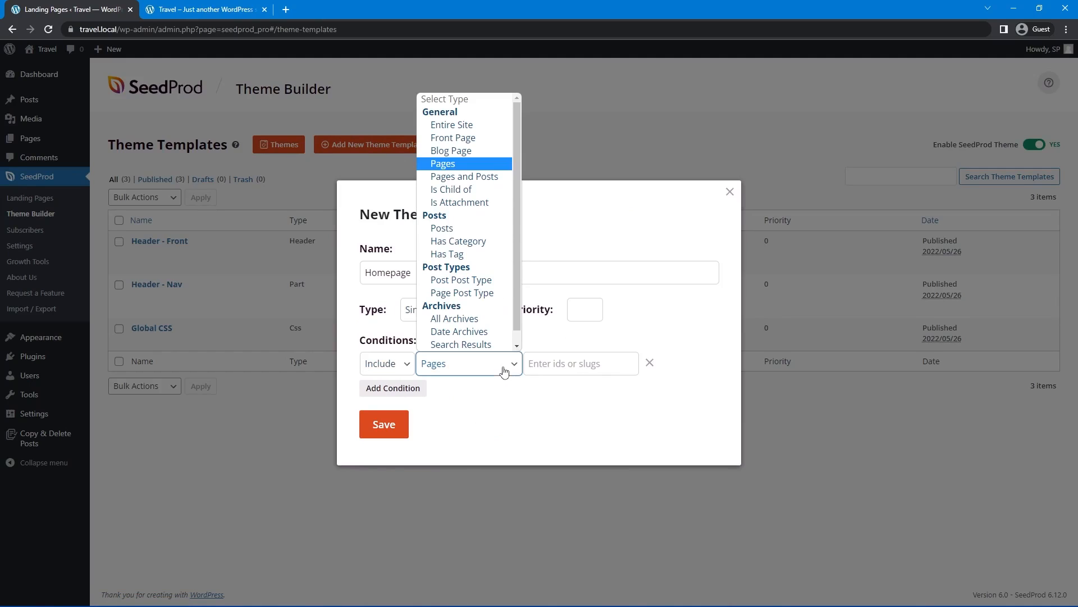
click(478, 139)
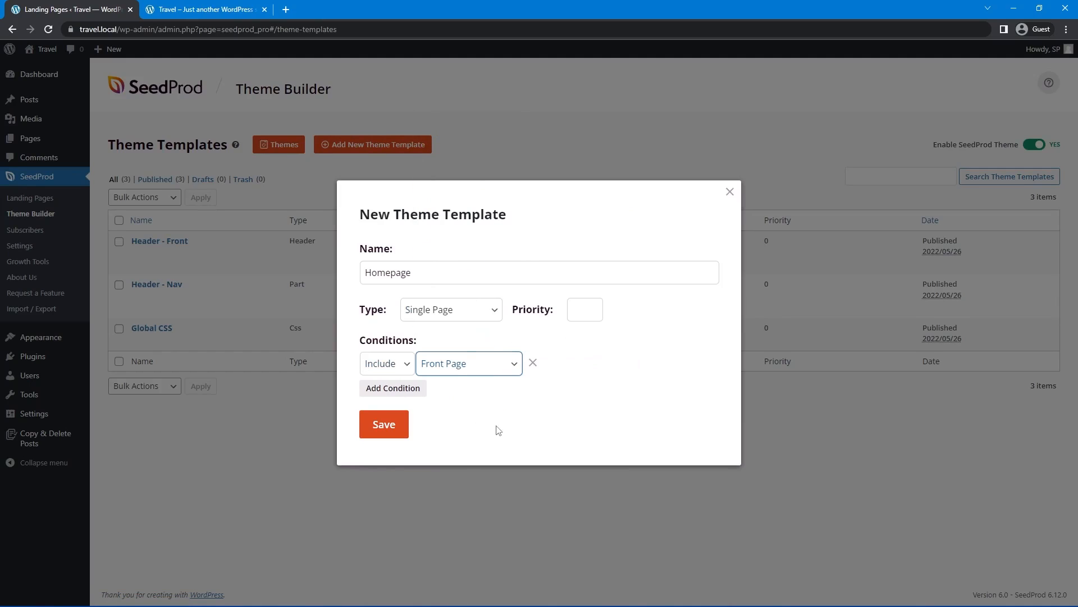
click(590, 307)
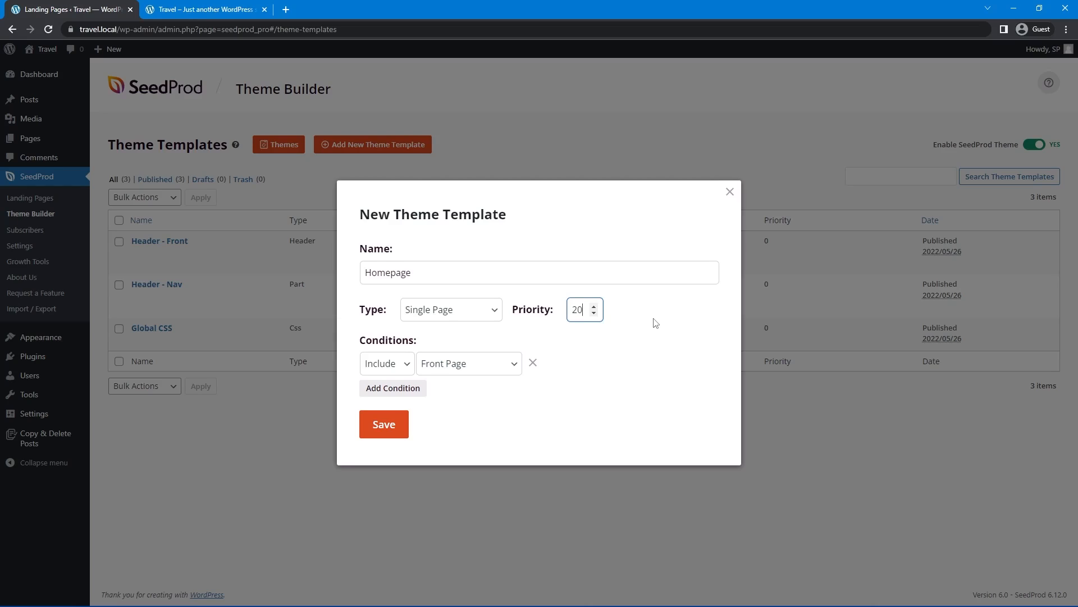
click(586, 395)
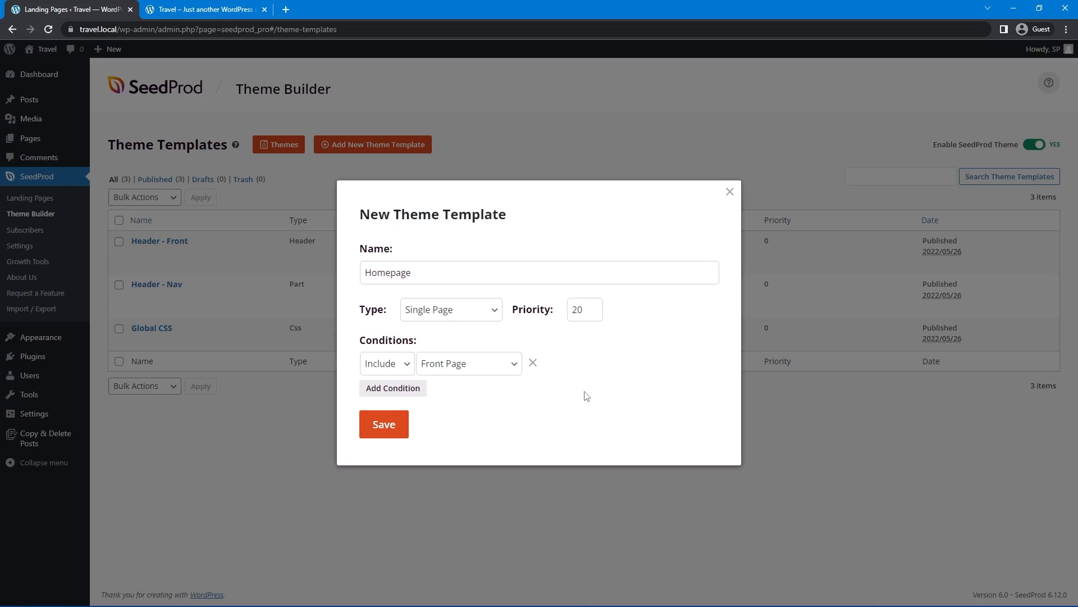
click(391, 428)
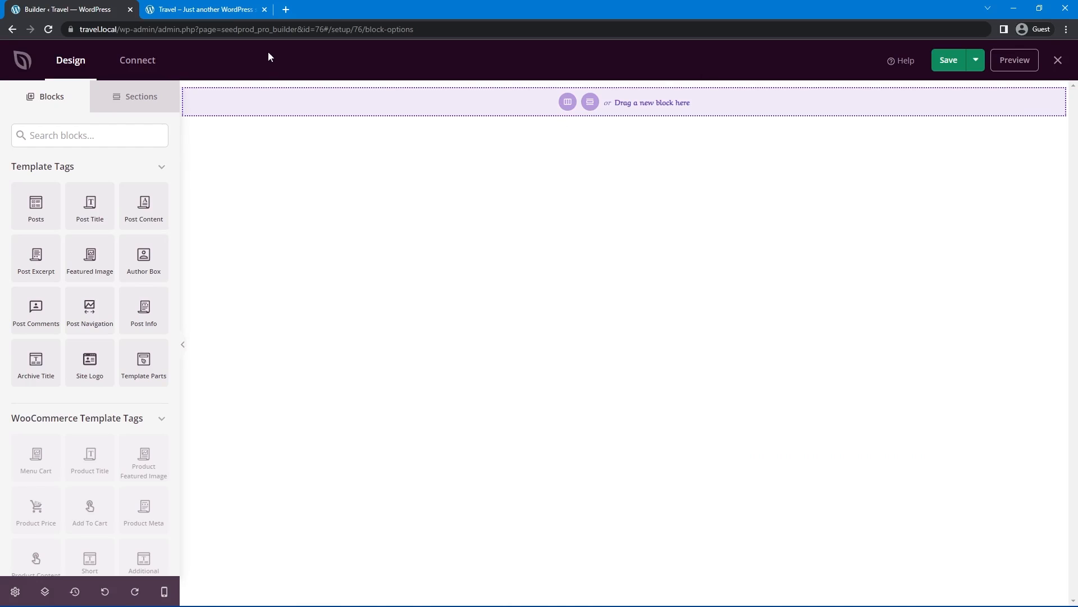
Check the live front page's area below the header and return to the Homepage template in the builder
click(191, 7)
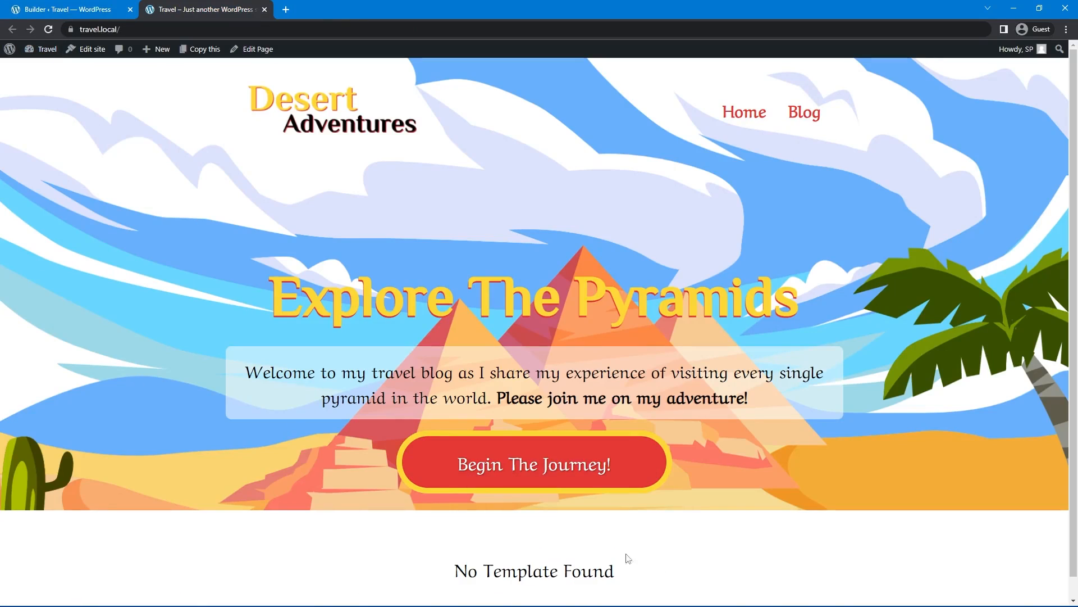
click(85, 6)
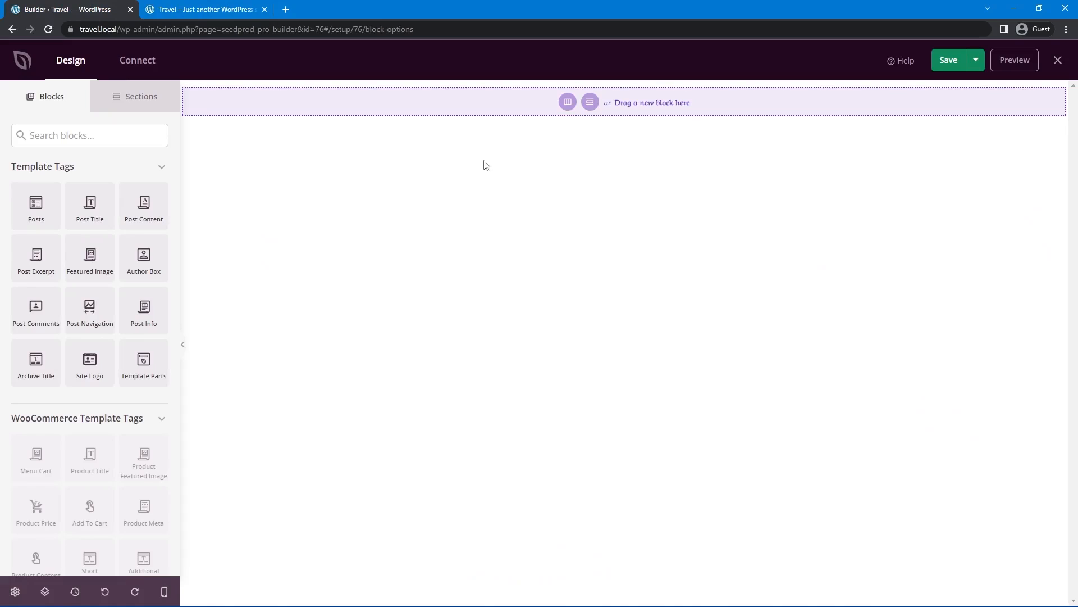
Add a Headline block to the empty Homepage template and save the template
scroll(68, 410, down, 5)
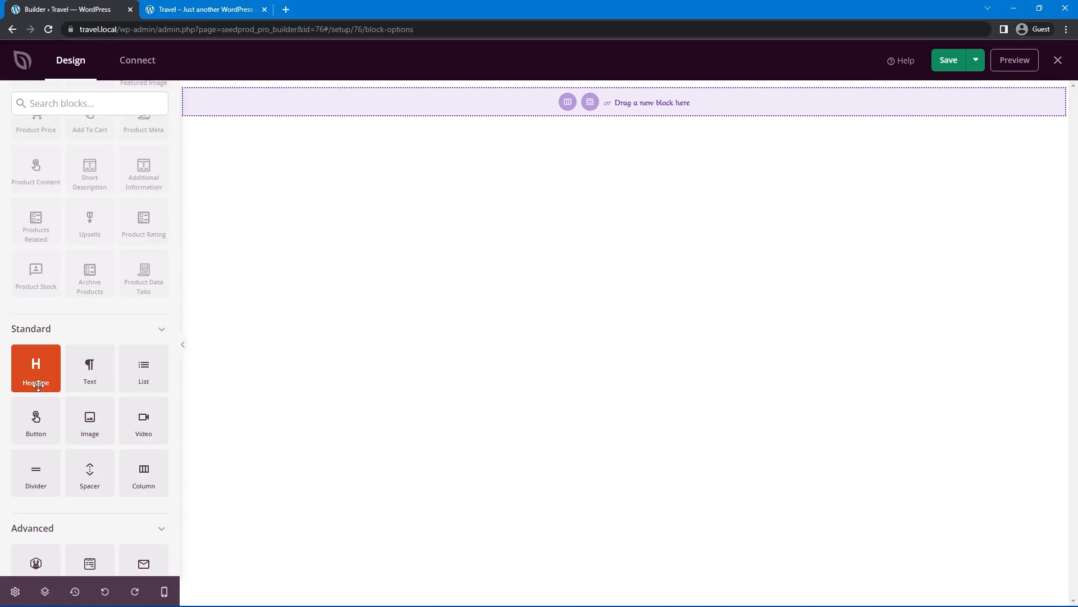
drag(36, 367, 498, 109)
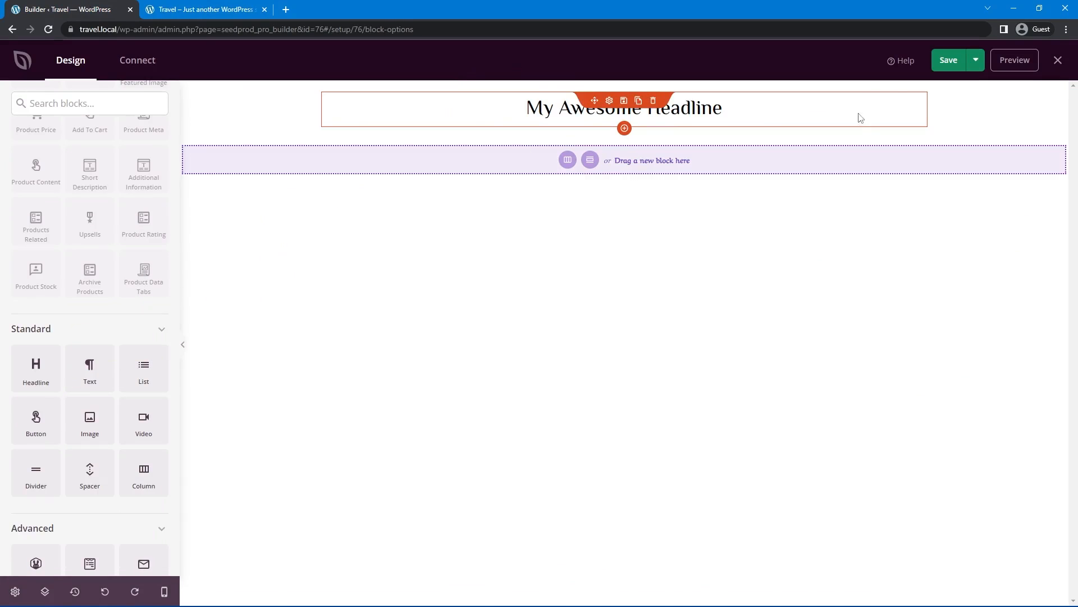
click(949, 62)
Reload the live front page, examine the text below its header and return to the Homepage template in the builder
click(202, 9)
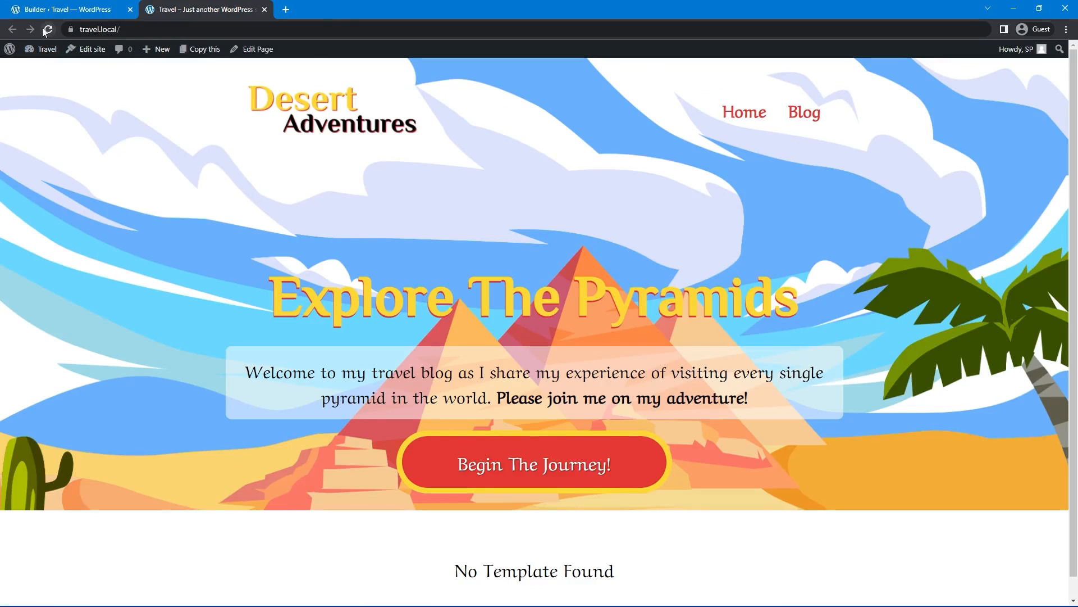
click(48, 29)
drag(385, 575, 698, 573)
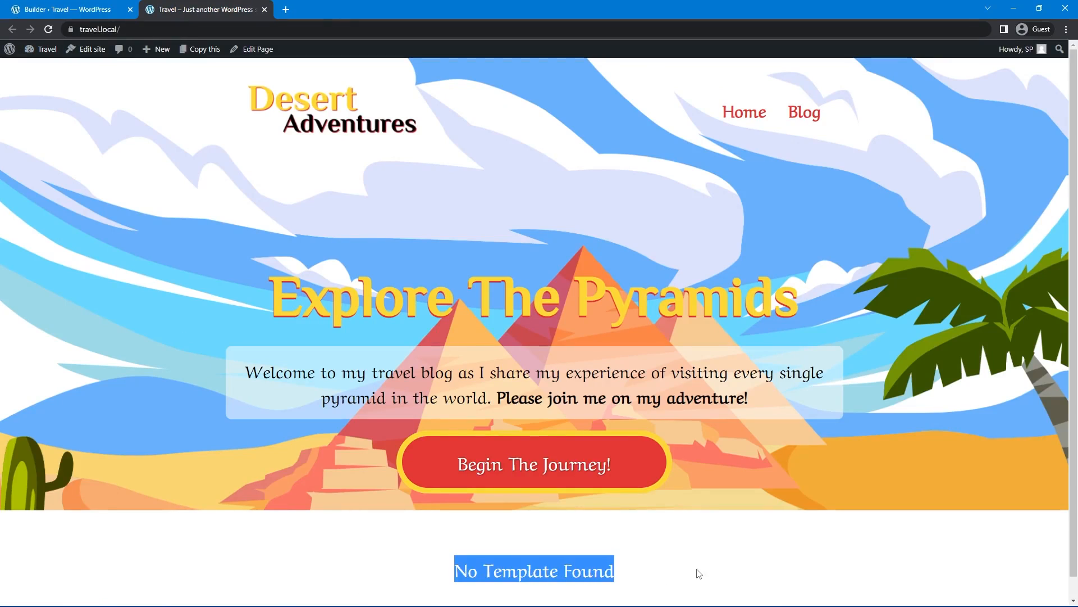
click(492, 487)
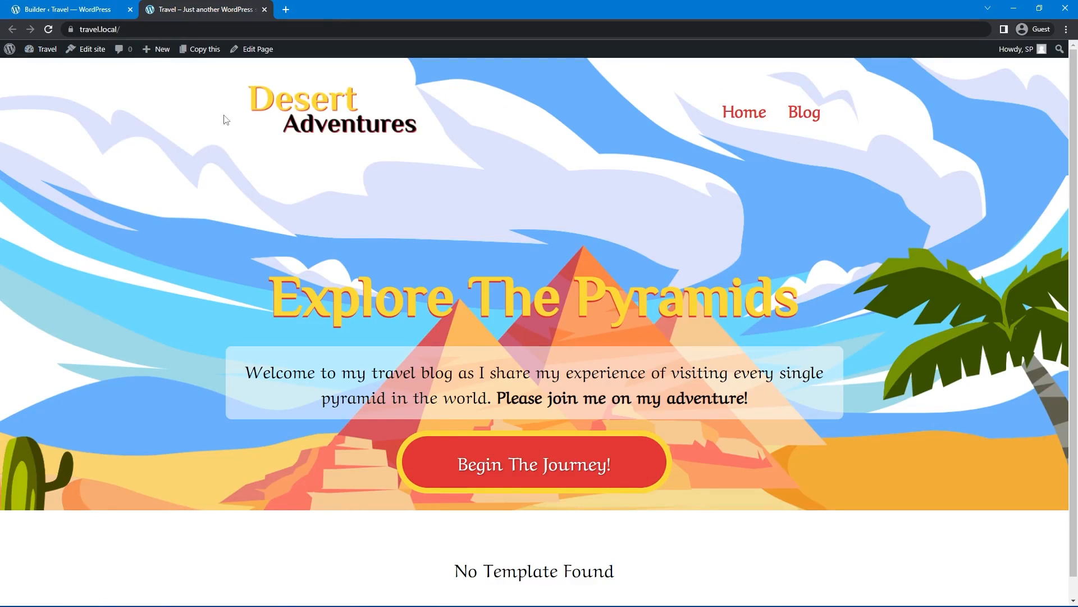
click(83, 11)
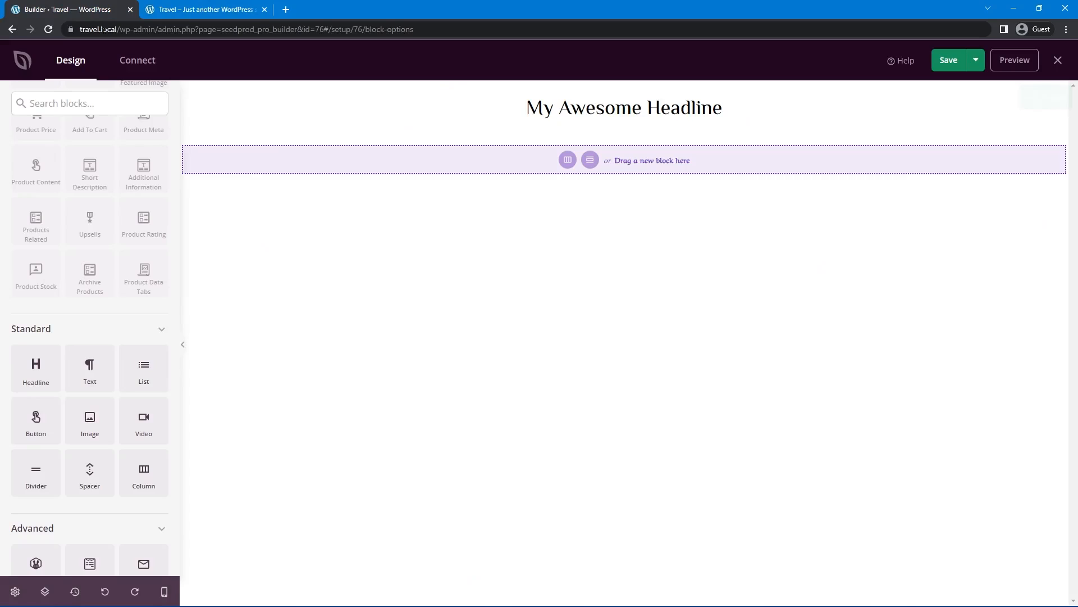
Publish the Homepage template and dismiss the confirmation
click(977, 63)
click(973, 85)
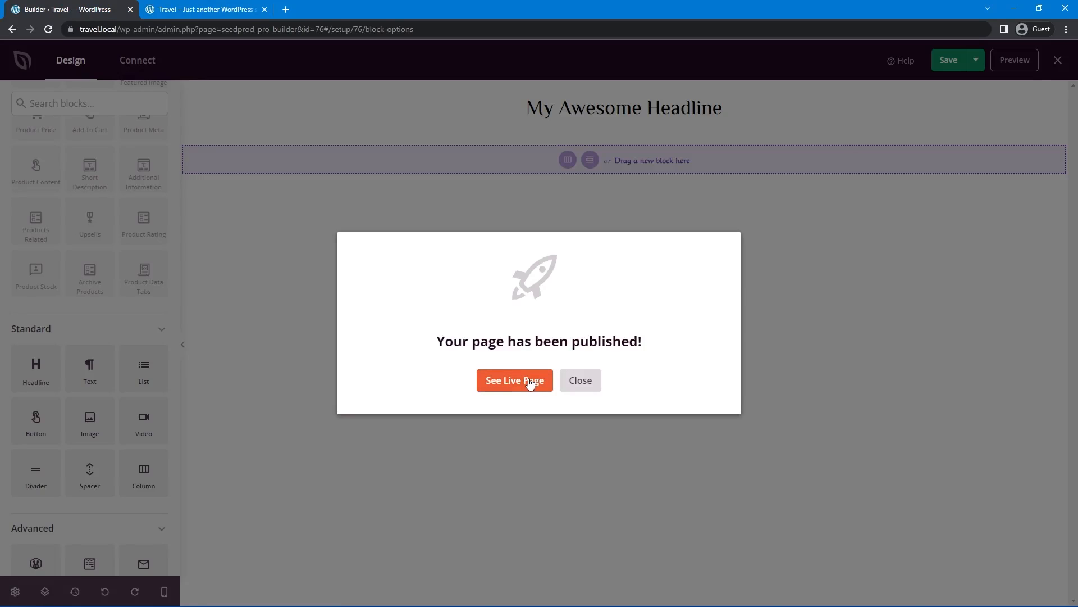
click(593, 387)
Reload the live front page, examine the content below its header and return to the template builder
click(210, 13)
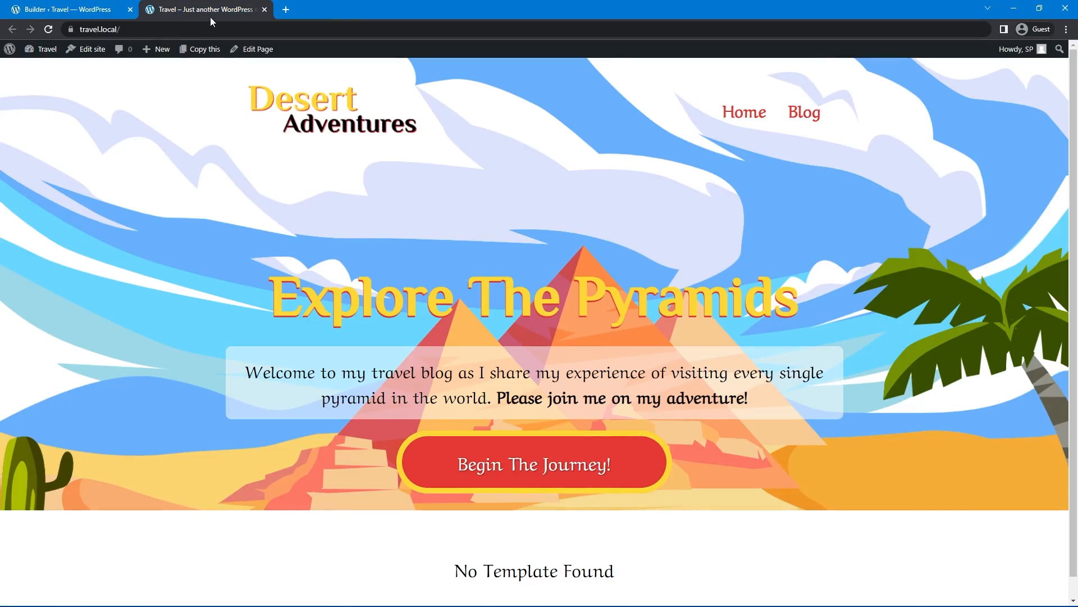
click(48, 33)
drag(410, 529, 678, 545)
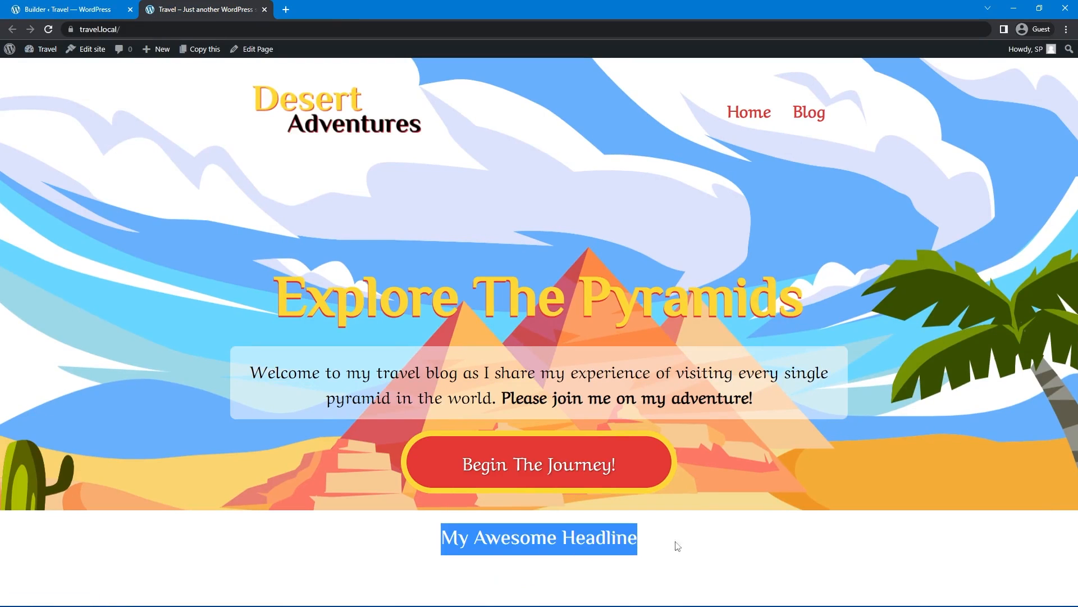
click(735, 543)
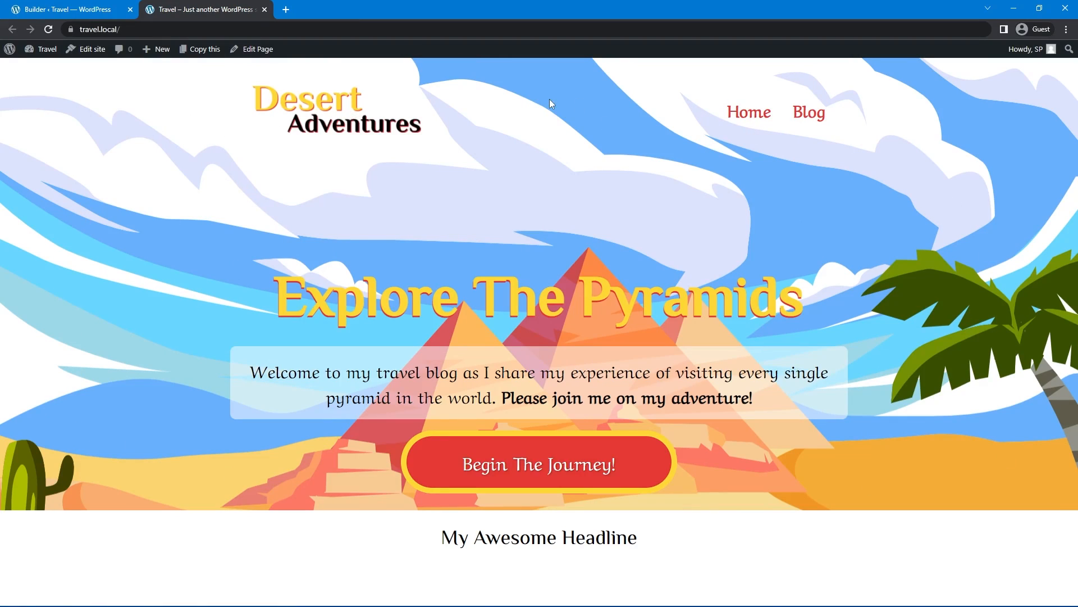
drag(397, 544, 666, 561)
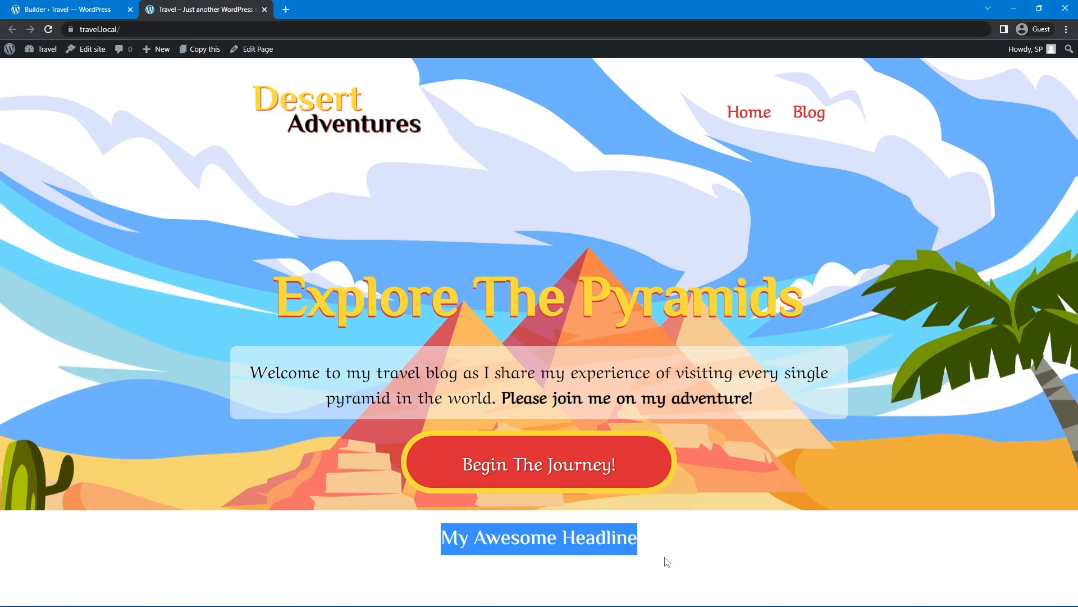
key(ctrl+shift+Tab)
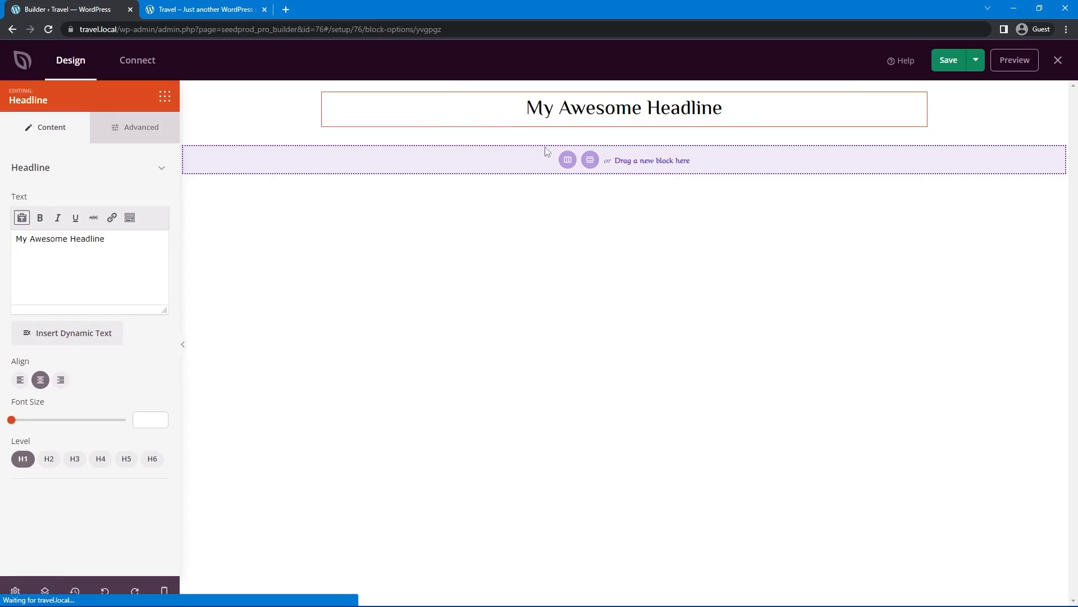
Delete the section containing the test headline and add a new one-column section in its place
click(438, 89)
click(296, 96)
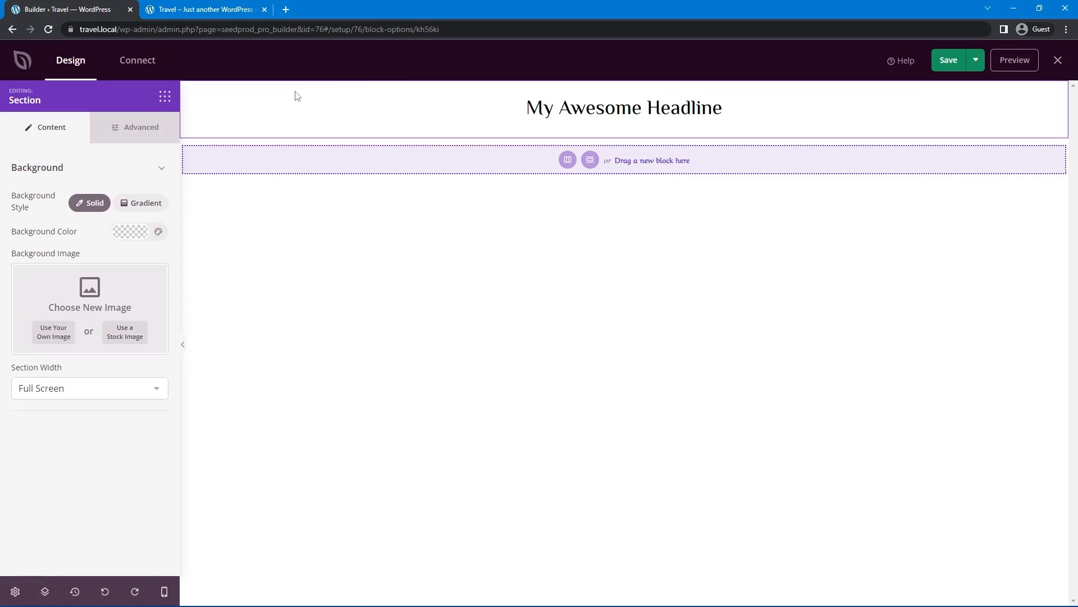
click(395, 83)
click(568, 102)
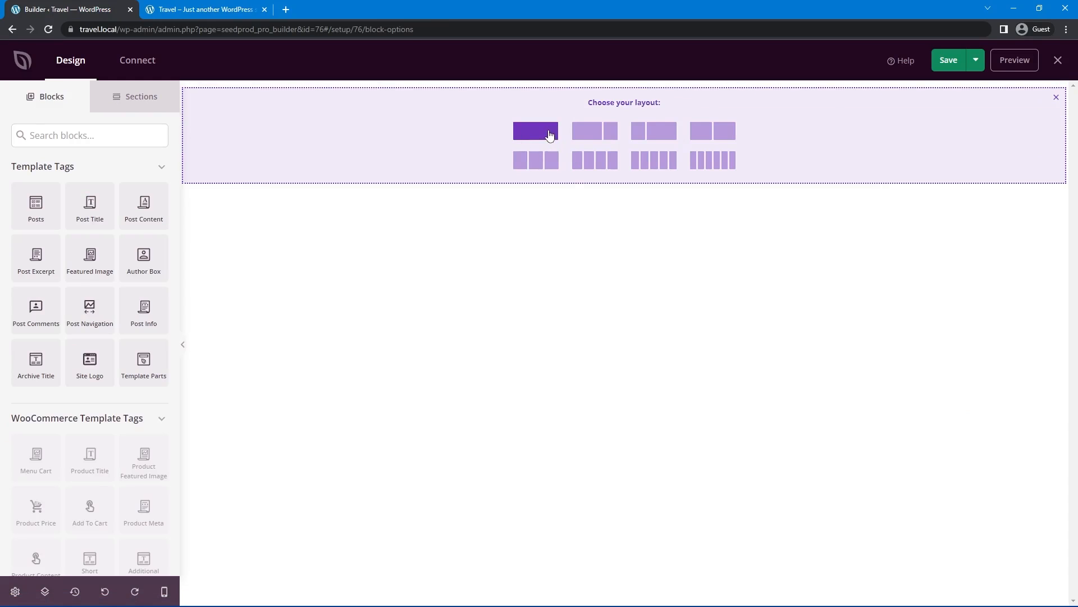
click(547, 134)
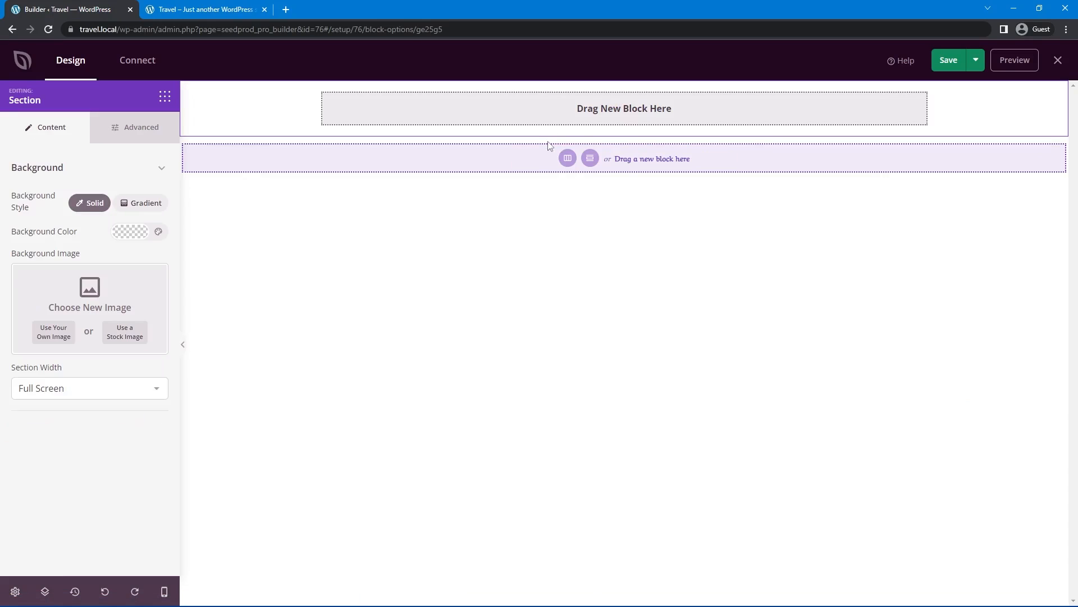
Set the new section's background color to red
click(127, 231)
click(64, 282)
click(84, 209)
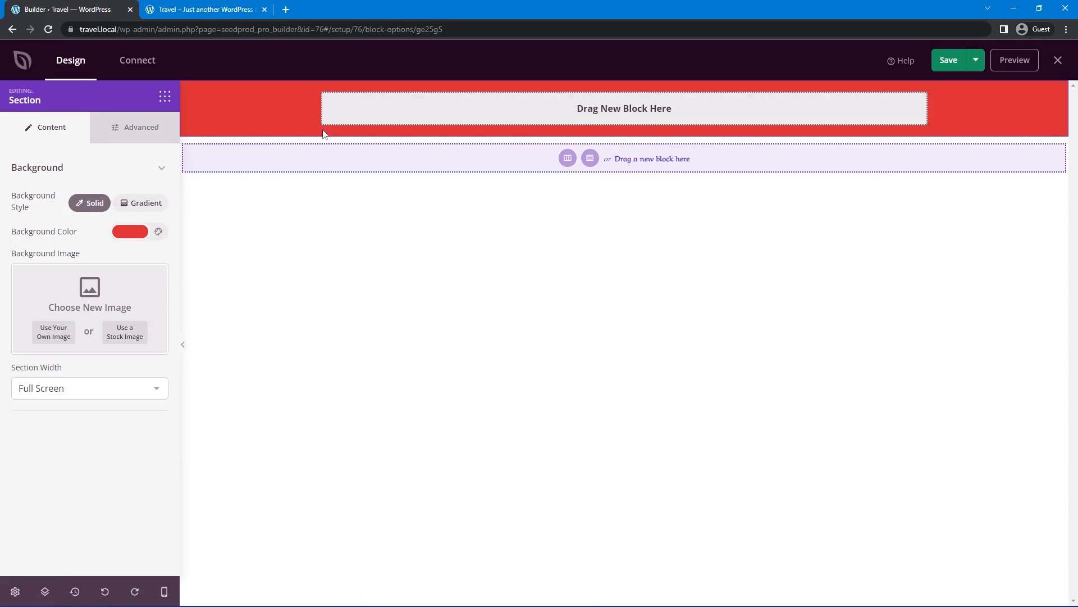
Give the red section a solid yellow border with a width of 10 on its top and bottom only
click(125, 125)
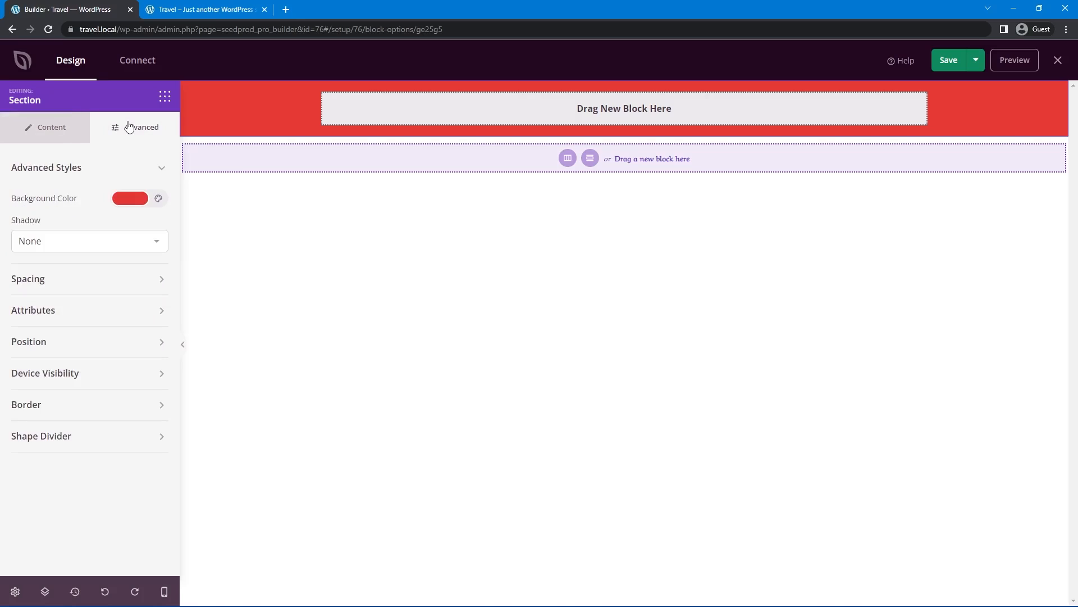
click(48, 408)
click(28, 455)
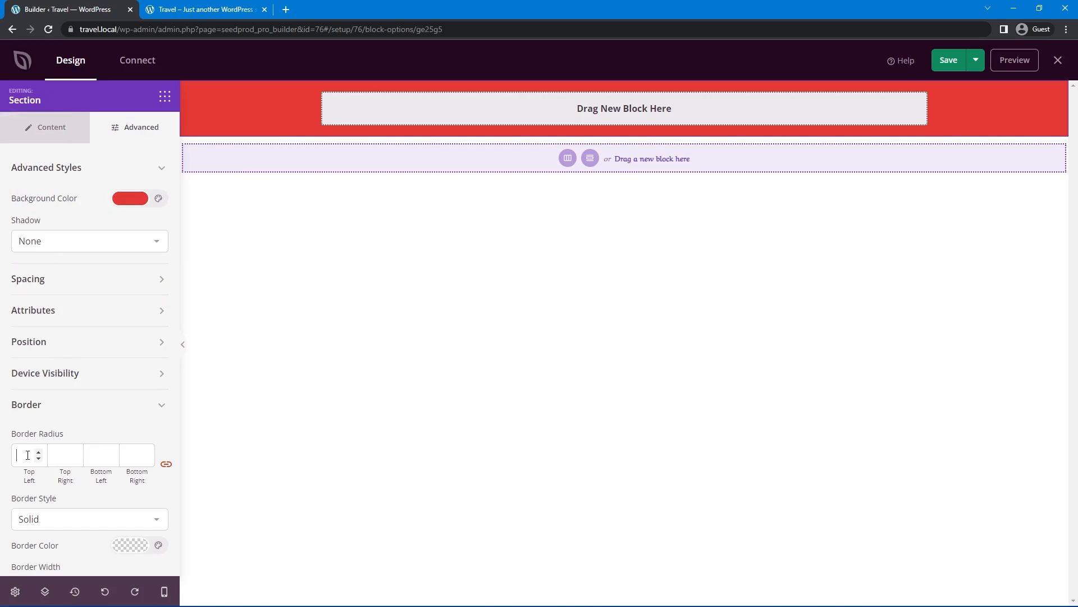
scroll(83, 464, down, 2)
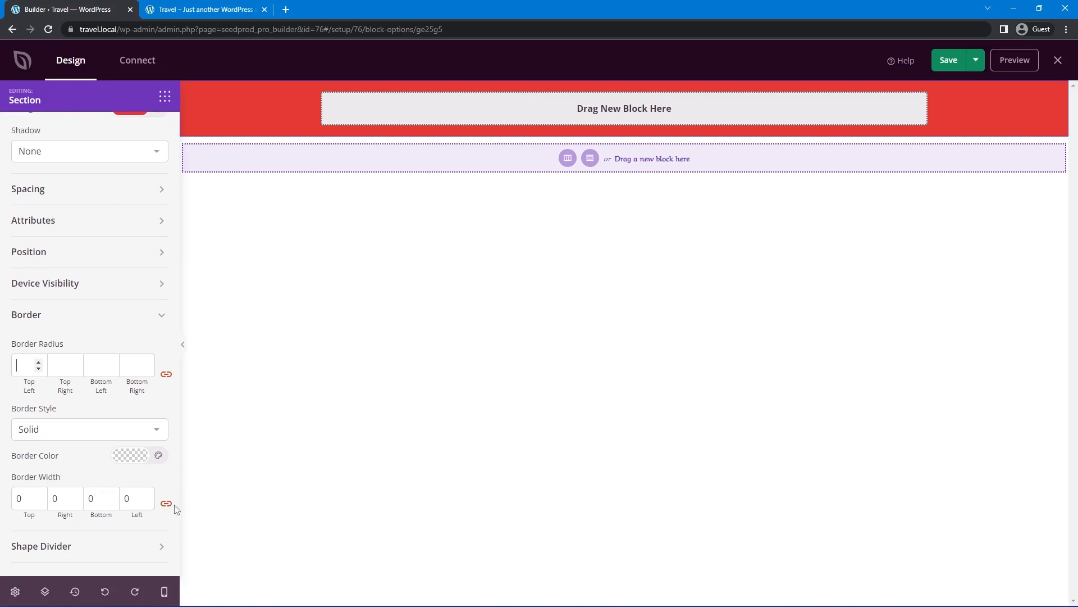
click(17, 497)
text(1)
click(89, 498)
text(1)
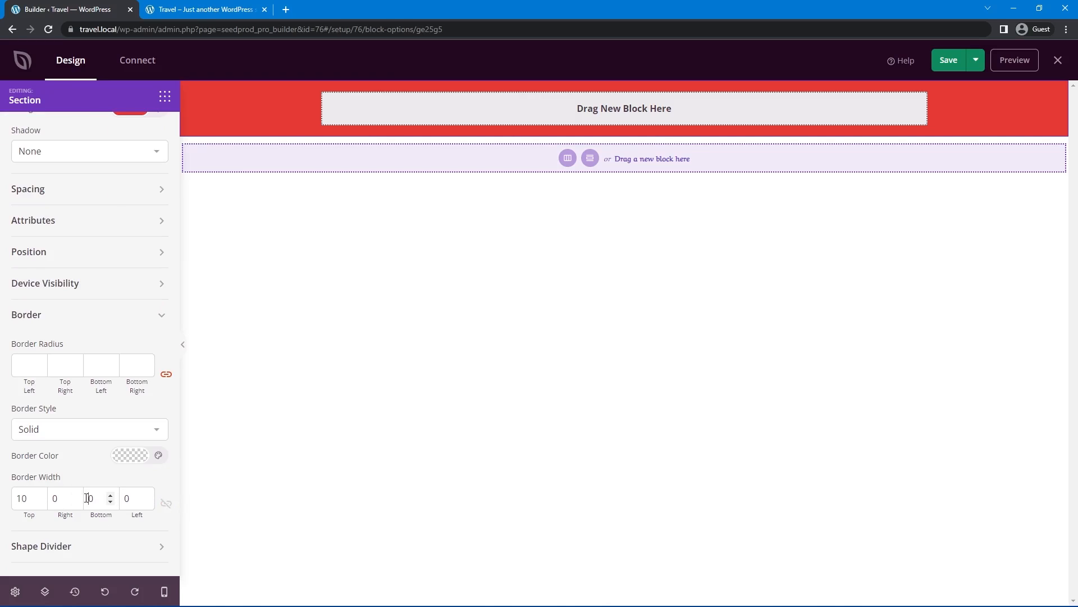
click(135, 456)
click(63, 340)
Set the red section's top and bottom padding to 50
scroll(56, 309, up, 2)
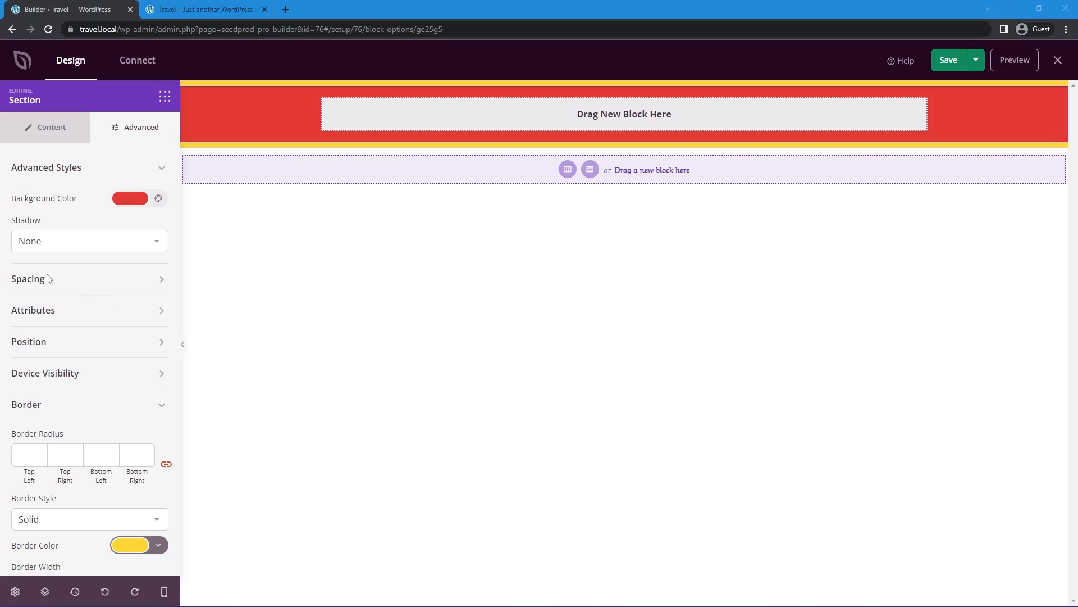
click(41, 278)
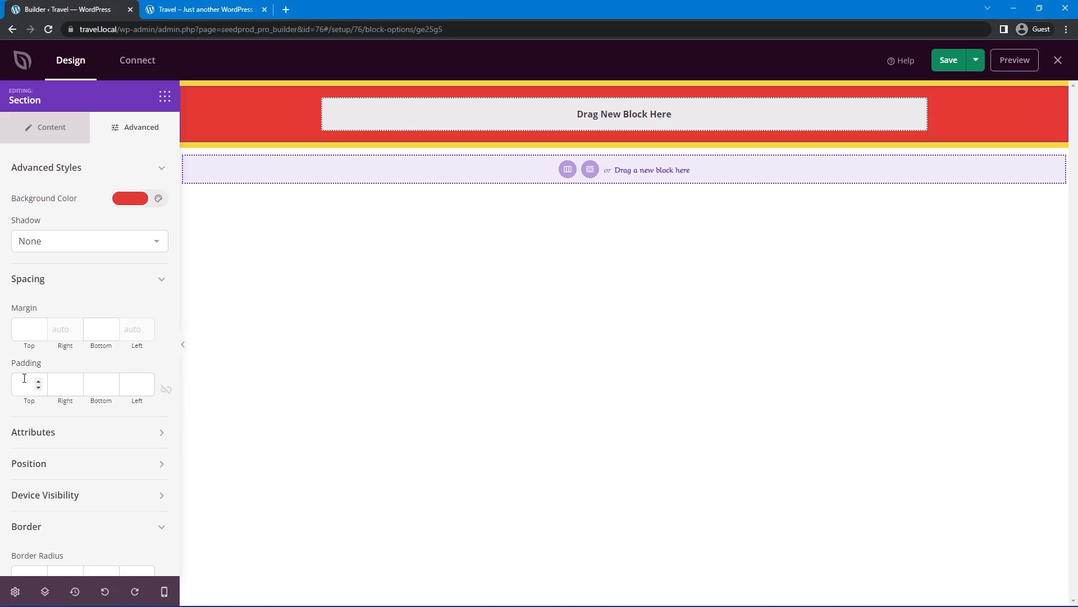
text(50)
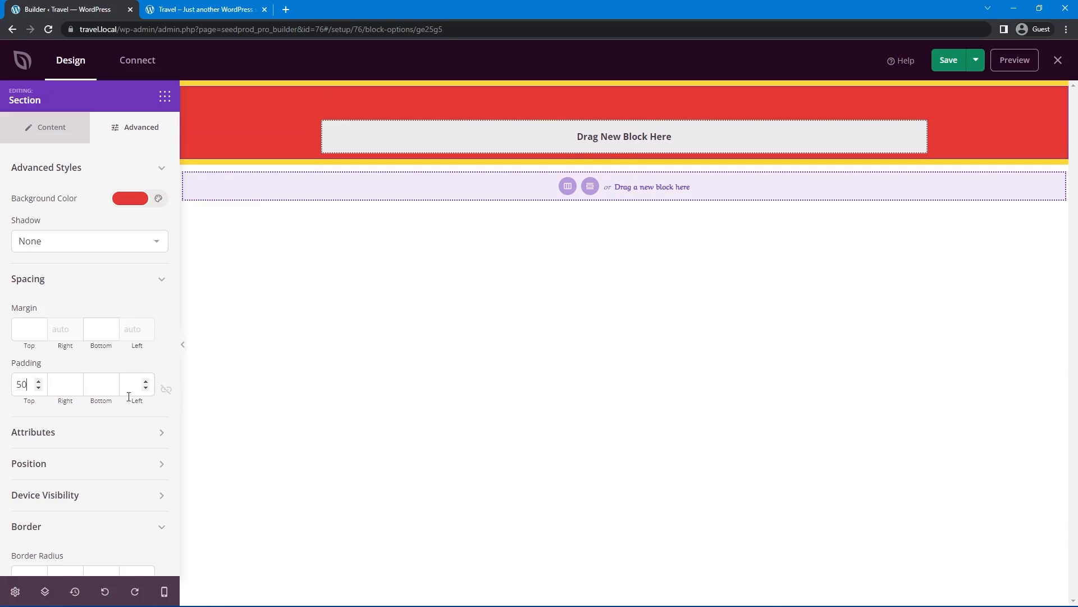
click(99, 385)
text(50)
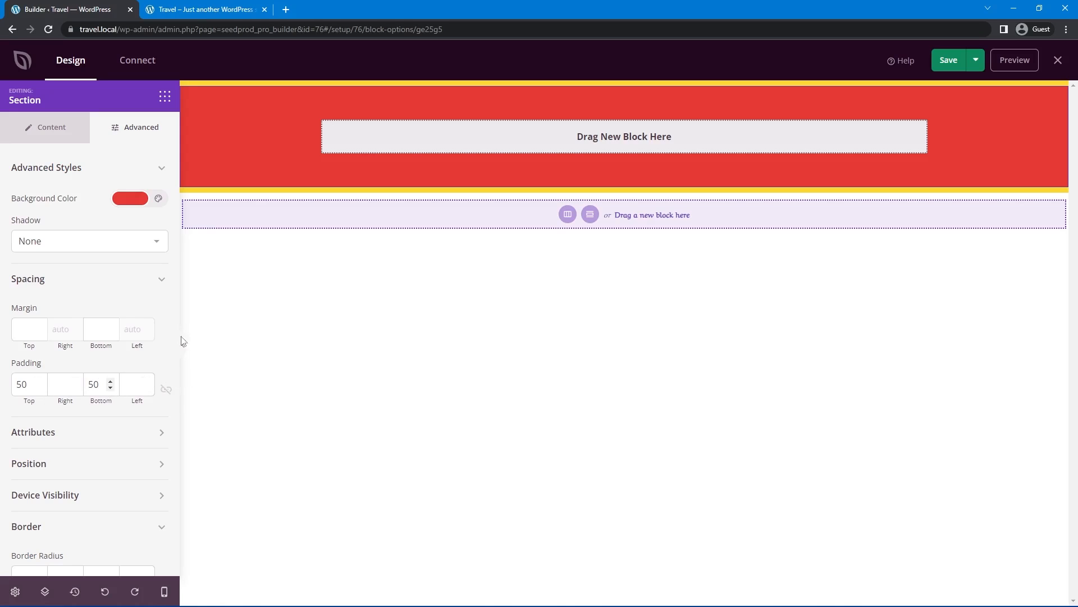
Insert a Headline block into the red section and open it for editing
click(164, 96)
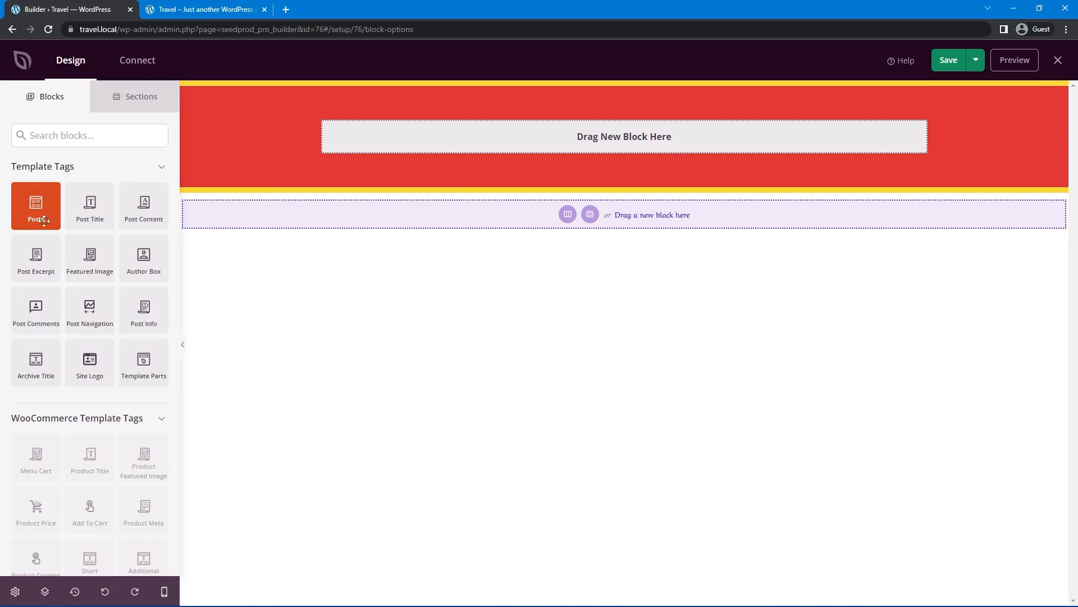
scroll(61, 267, down, 2)
scroll(60, 268, down, 4)
drag(36, 365, 560, 140)
click(604, 137)
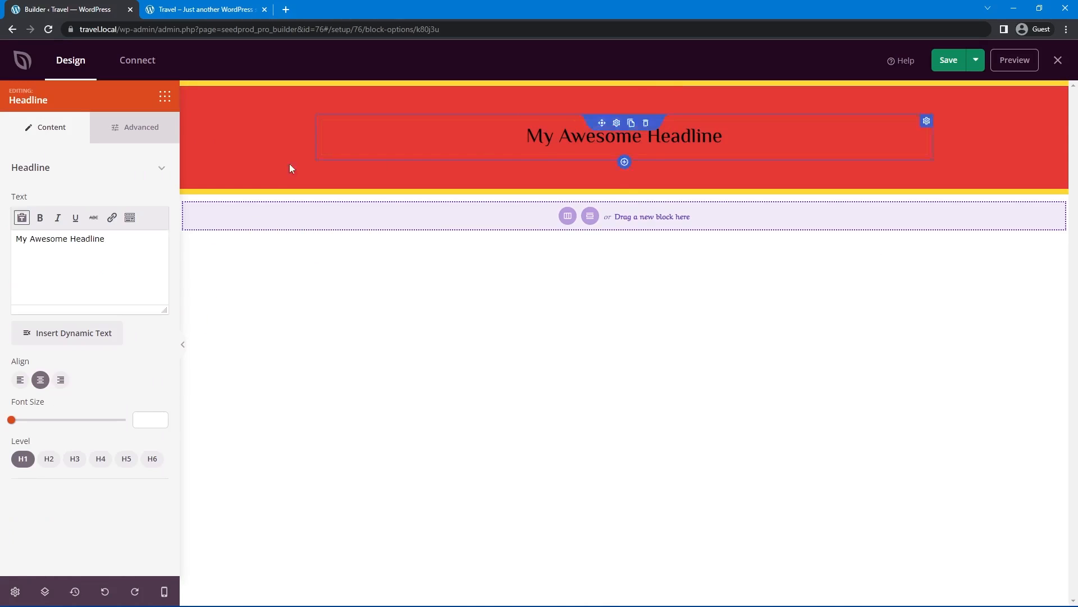
Change the headline text to "Choose Your Adventure:" and set its font size to 60
triple_click(143, 251)
text(Choose Your Adventure:)
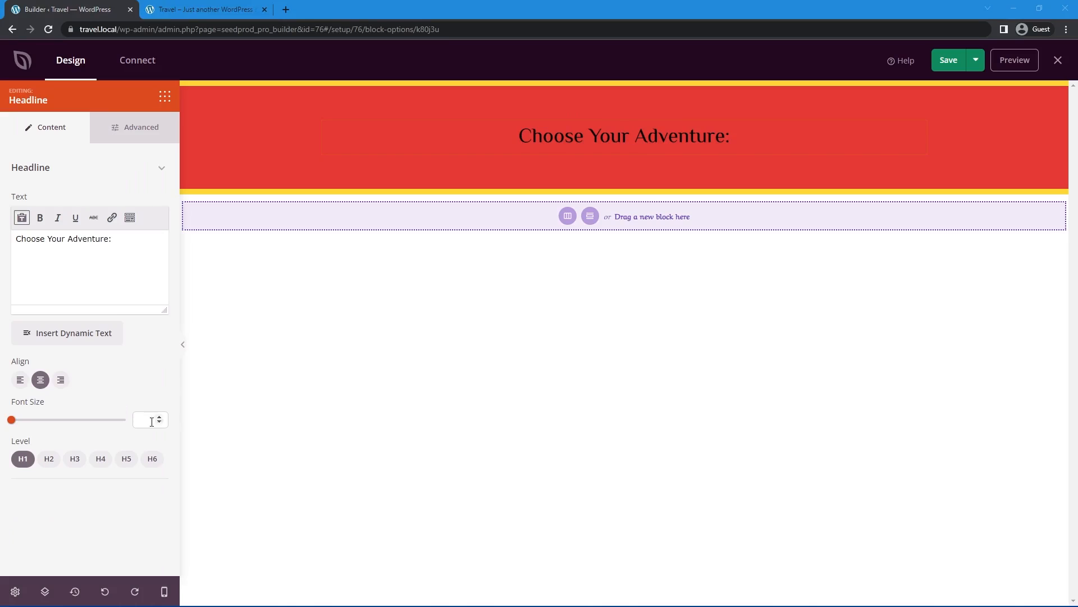
click(155, 418)
text(40)
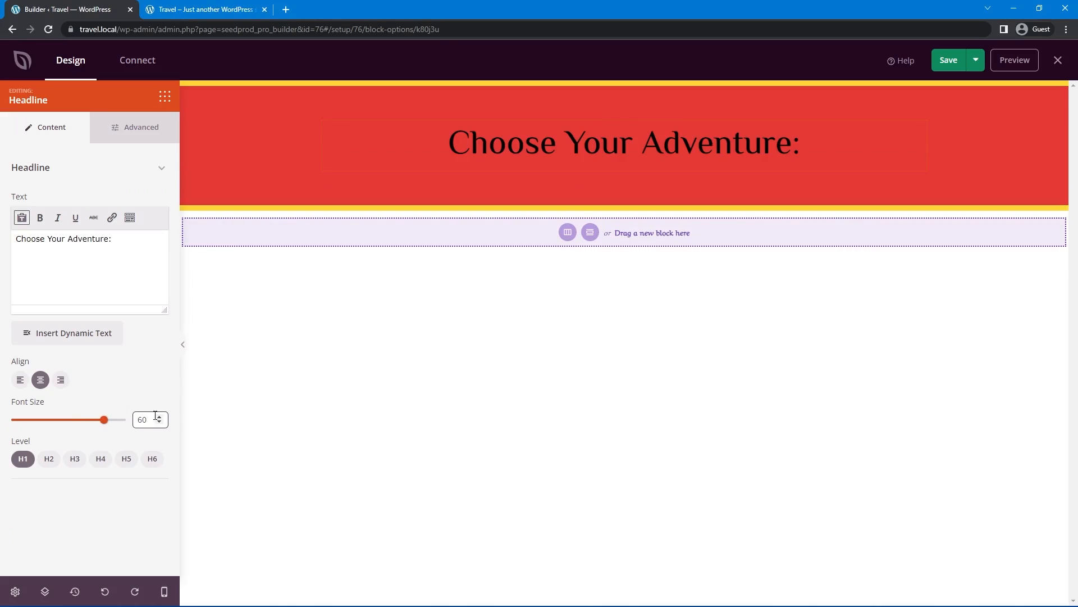
Set the headline's color to white and its text shadow to Small
click(147, 135)
click(130, 220)
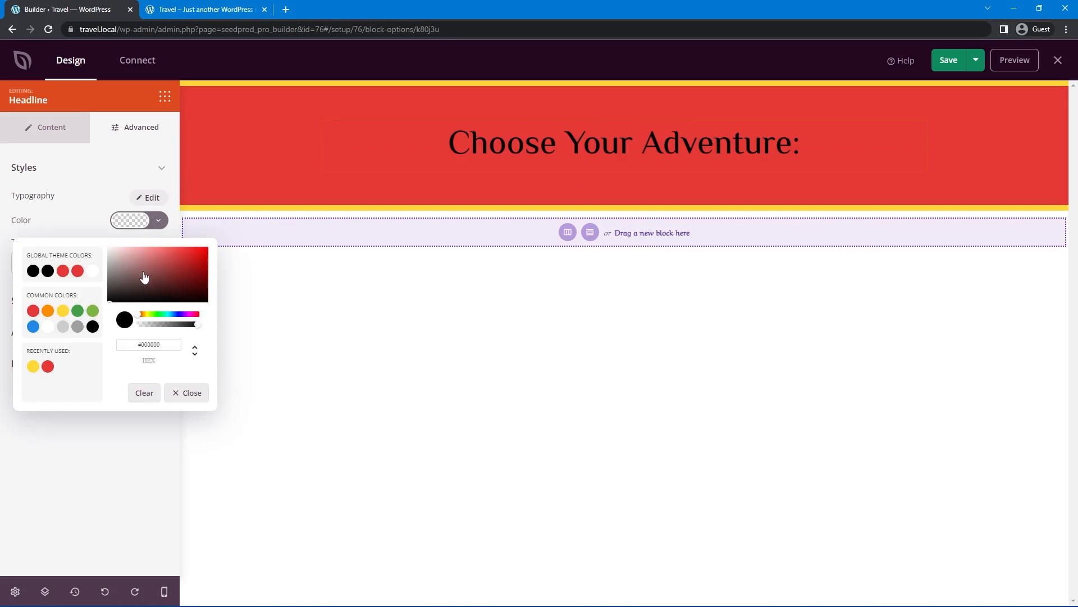
click(66, 230)
click(62, 263)
click(37, 306)
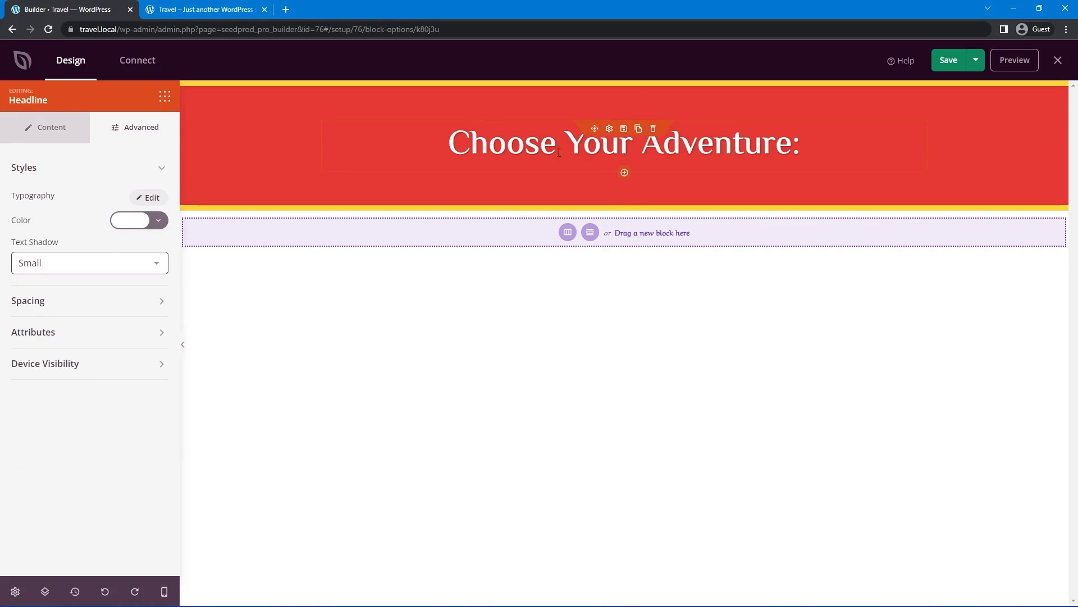
Add an equal two-column row below the headline and place an Image block in its first column, opened for editing
click(625, 179)
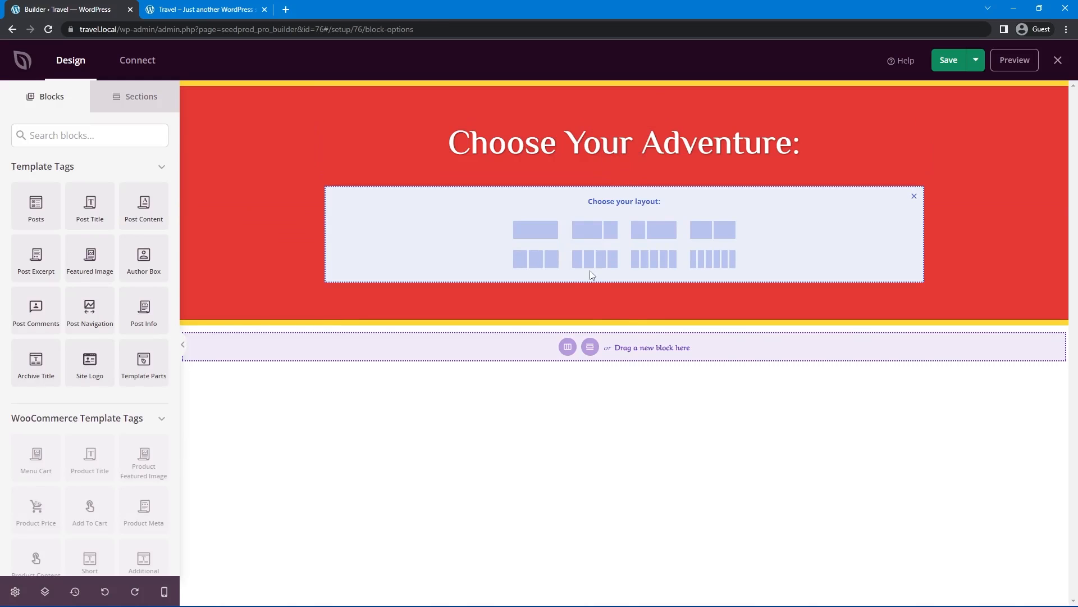
click(717, 235)
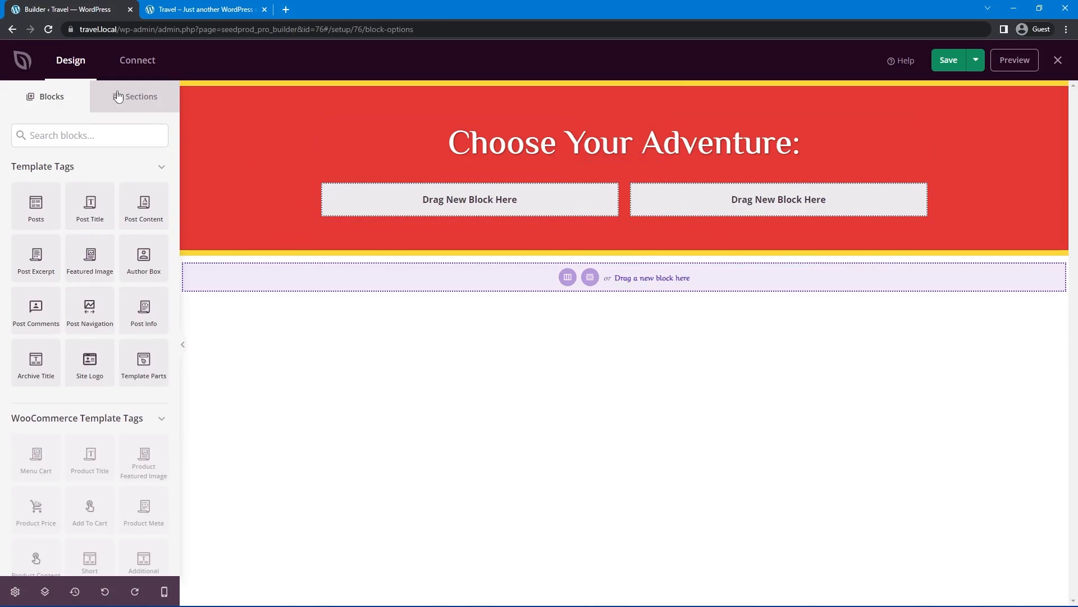
click(82, 130)
text(image)
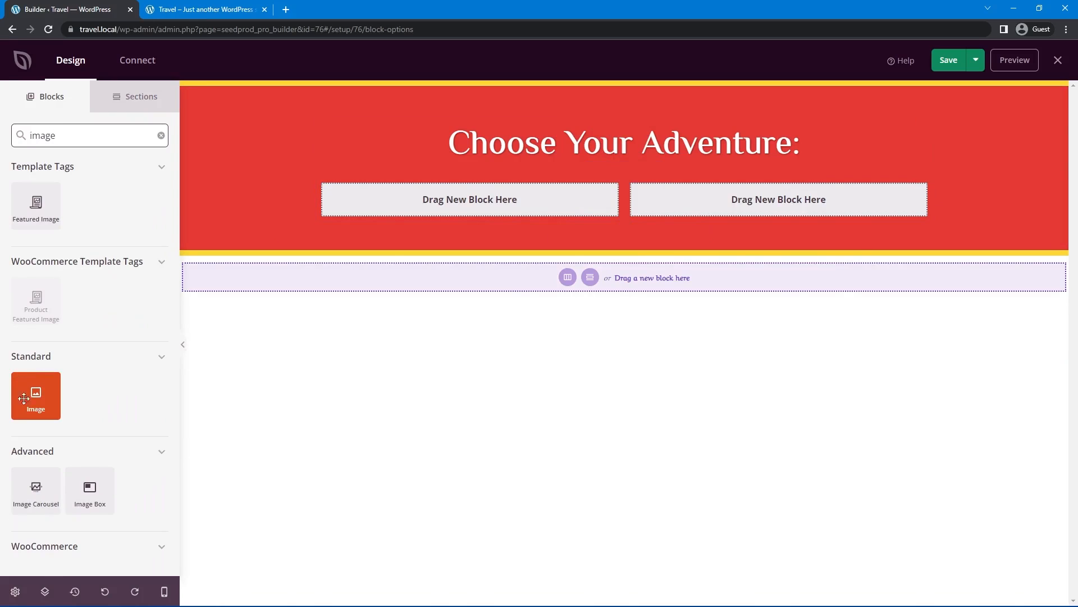
drag(35, 395, 486, 211)
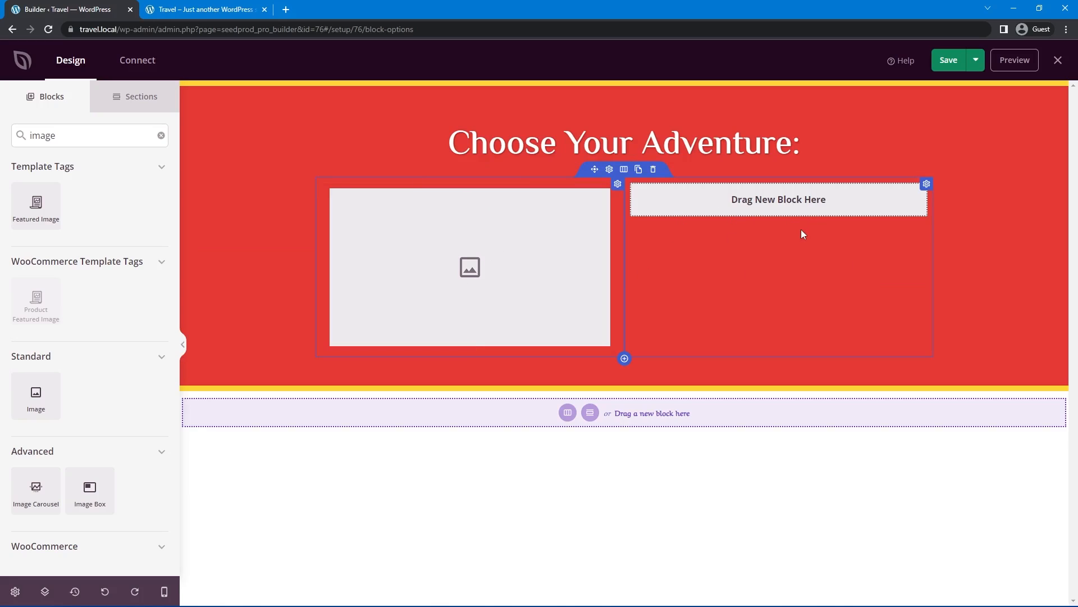
click(491, 237)
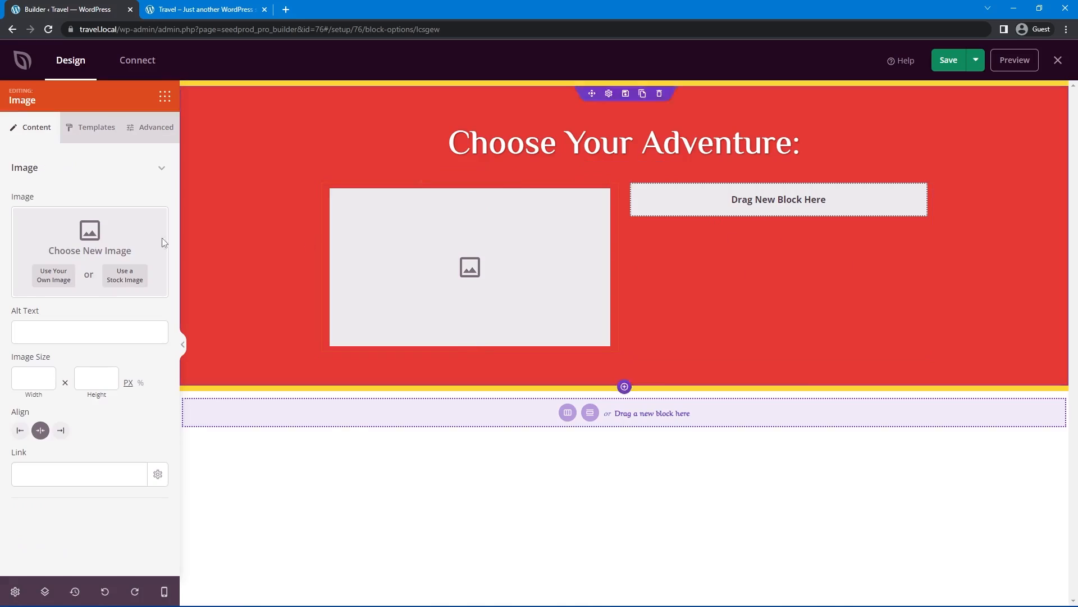
Set the first column's image to Pyramid-of-Djoser_edited.jpg from the media library
click(54, 279)
click(157, 204)
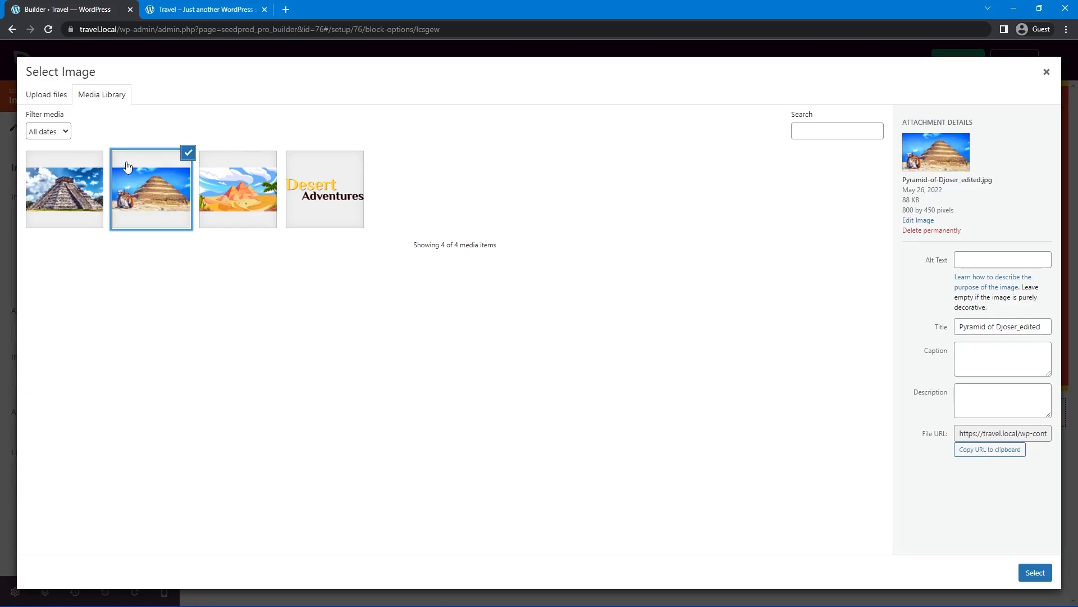
click(1033, 572)
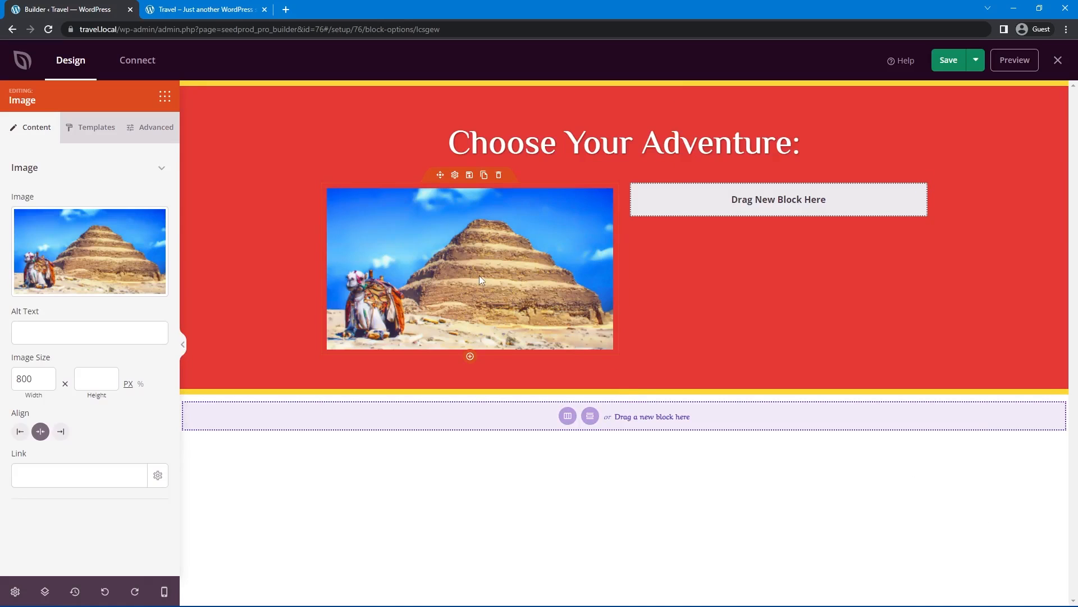
Try the image style templates and apply the one with a thin white, square-cornered border to the pyramid image
click(91, 134)
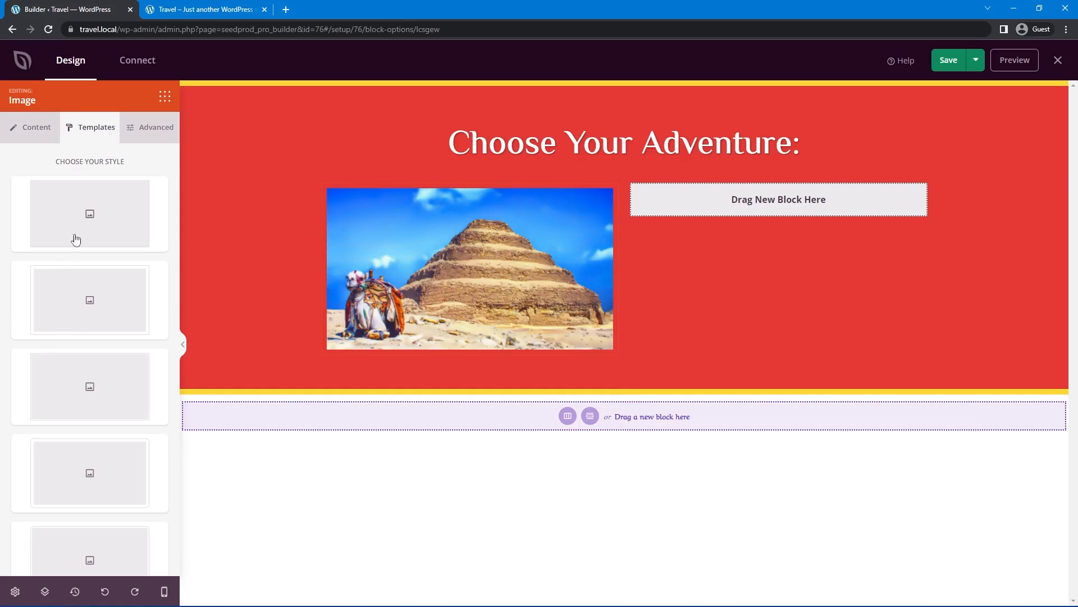
scroll(81, 321, down, 2)
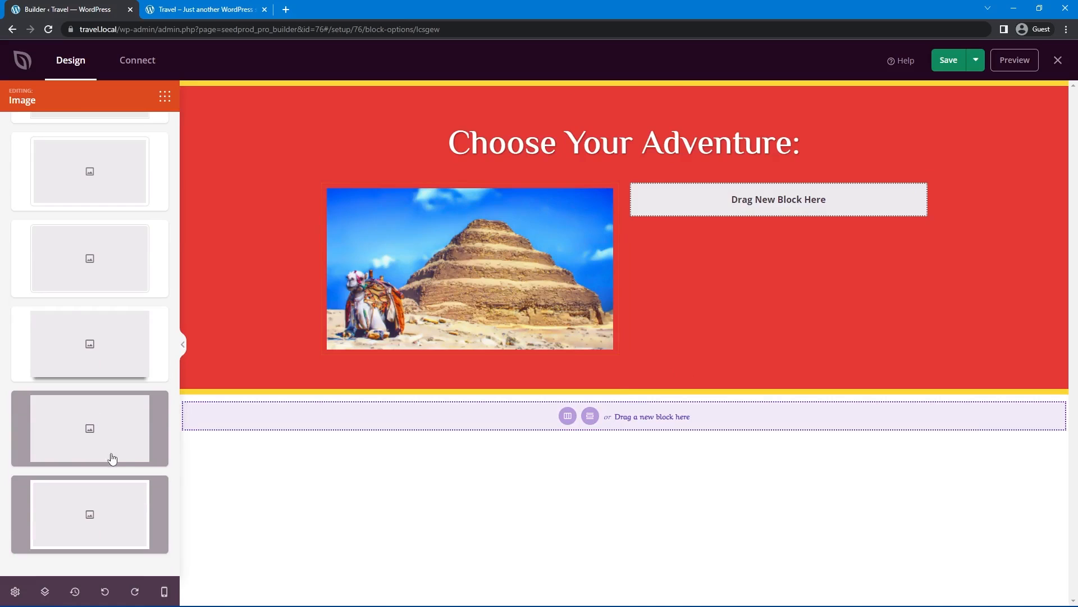
click(118, 514)
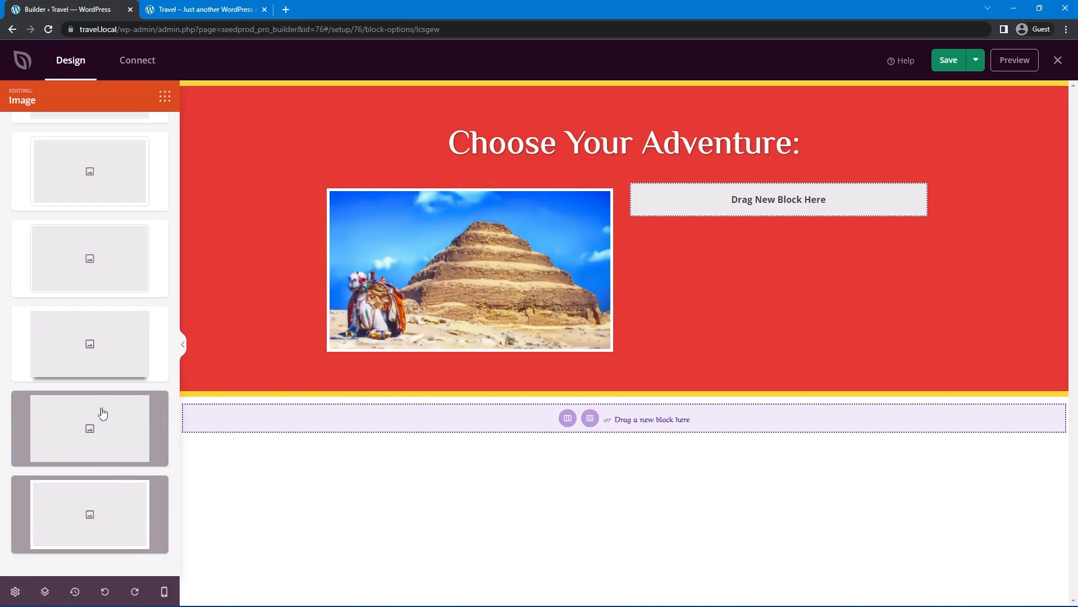
click(89, 338)
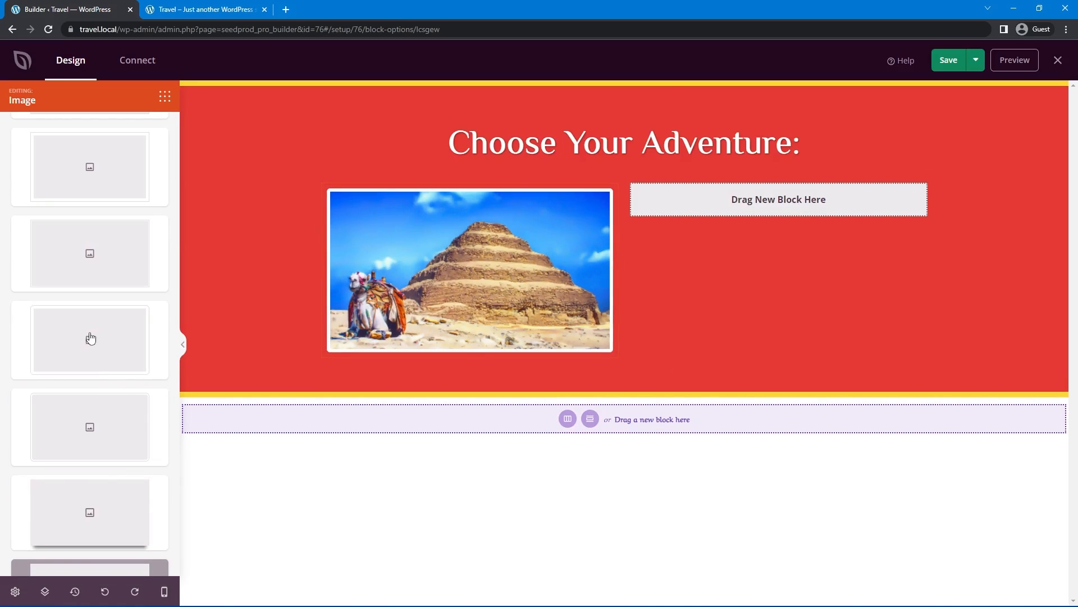
scroll(100, 393, down, 3)
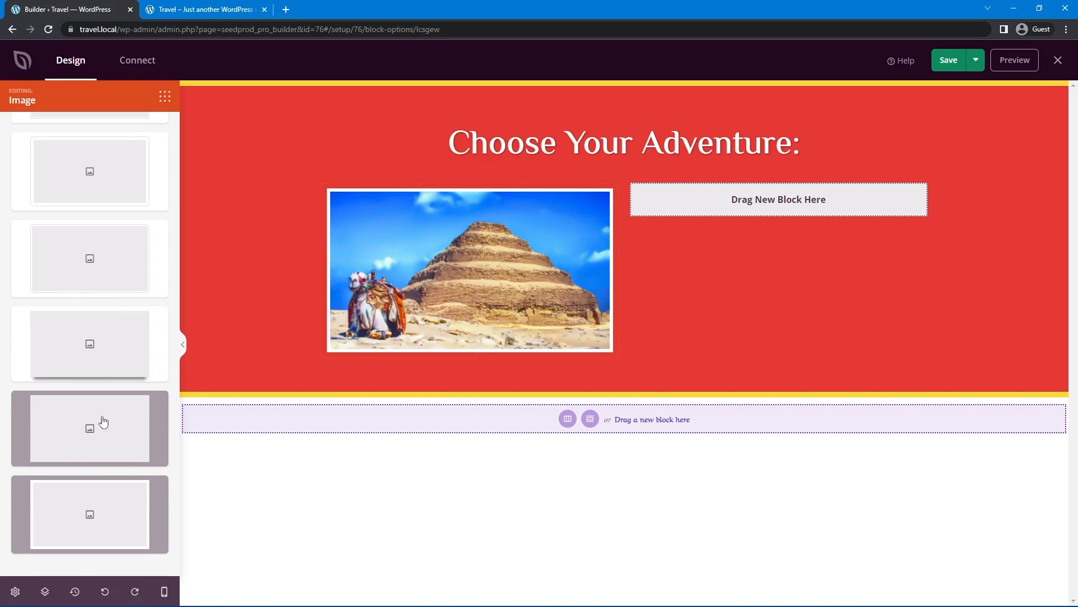
scroll(133, 229, up, 5)
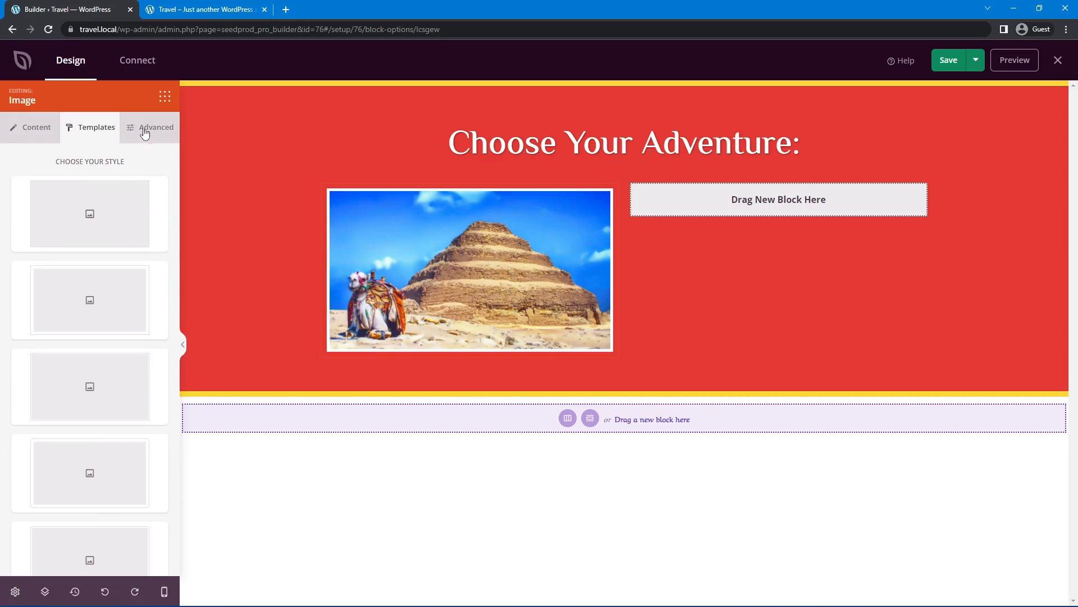
Try a Medium shadow on the pyramid image, then set its shadow to X Large
click(140, 133)
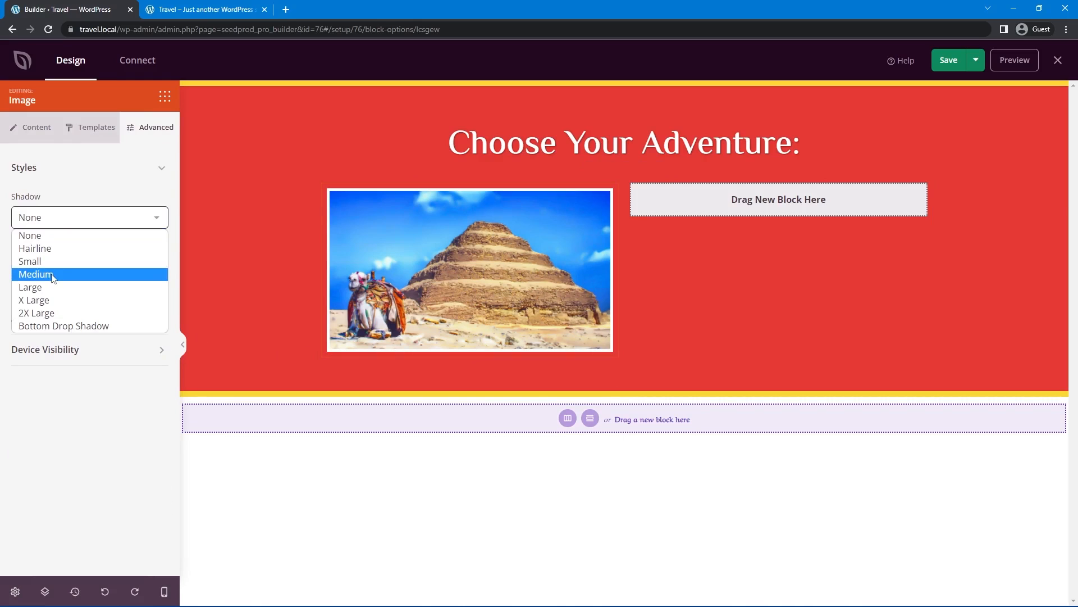
click(53, 274)
click(53, 225)
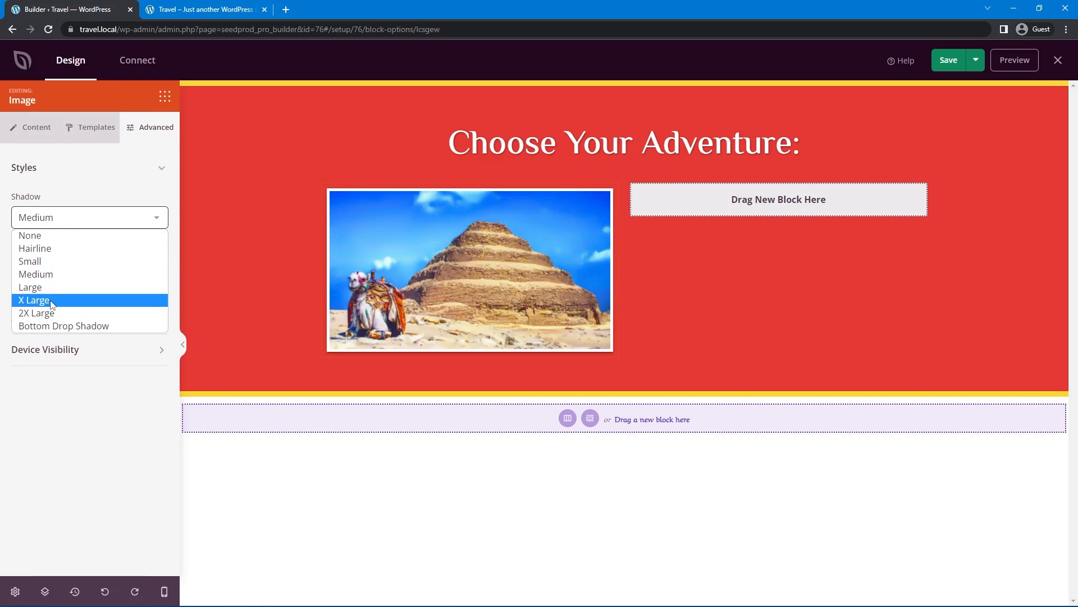
click(53, 302)
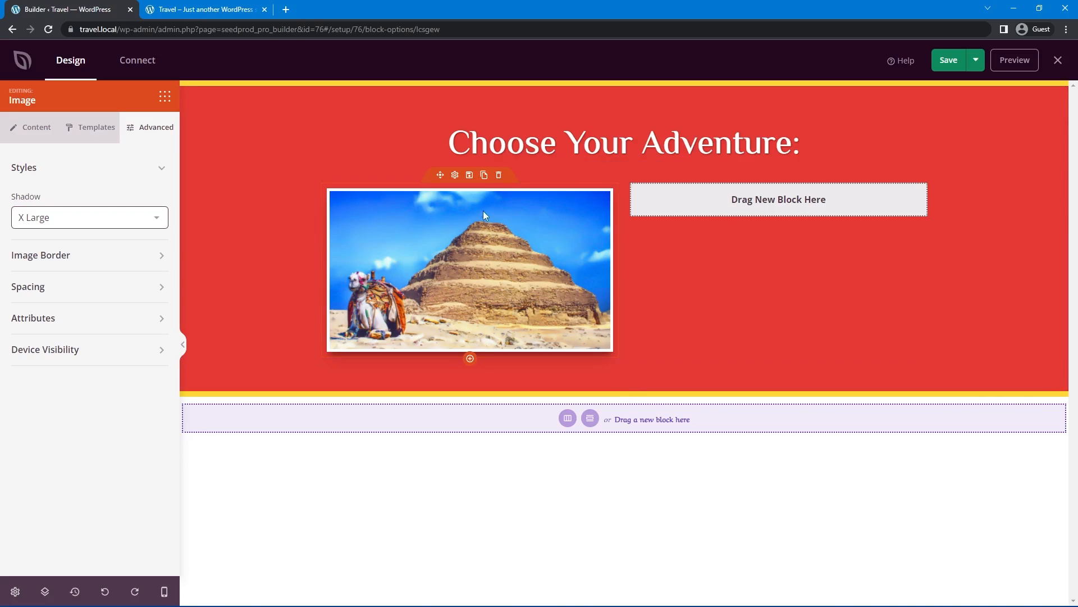
Duplicate the pyramid image into the second column and replace its picture with the grey stone Mesoamerican pyramid from the media library
click(484, 175)
drag(437, 342, 732, 201)
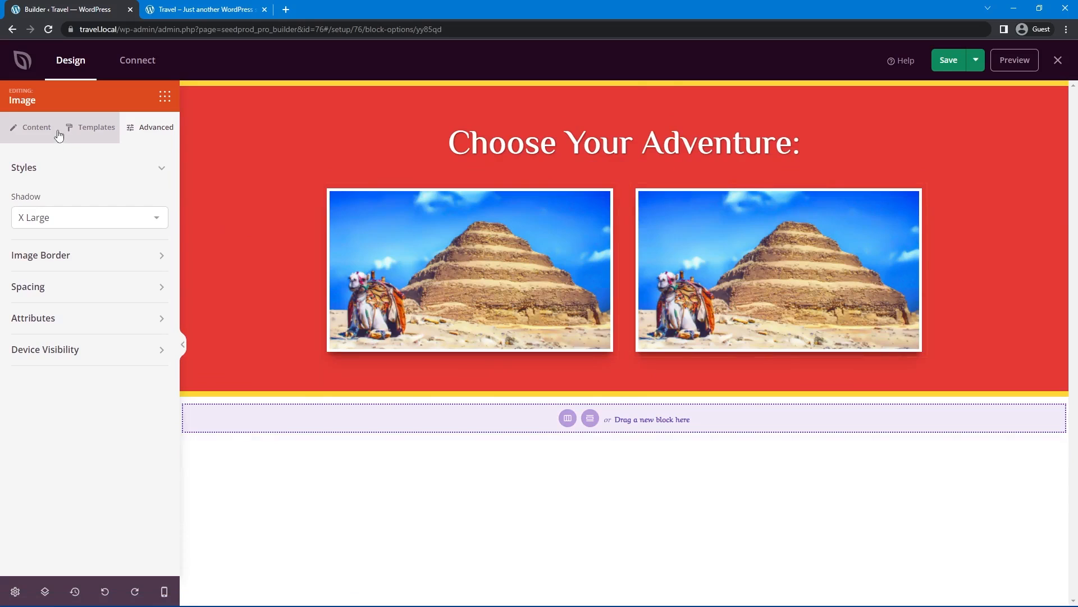
click(25, 128)
click(76, 255)
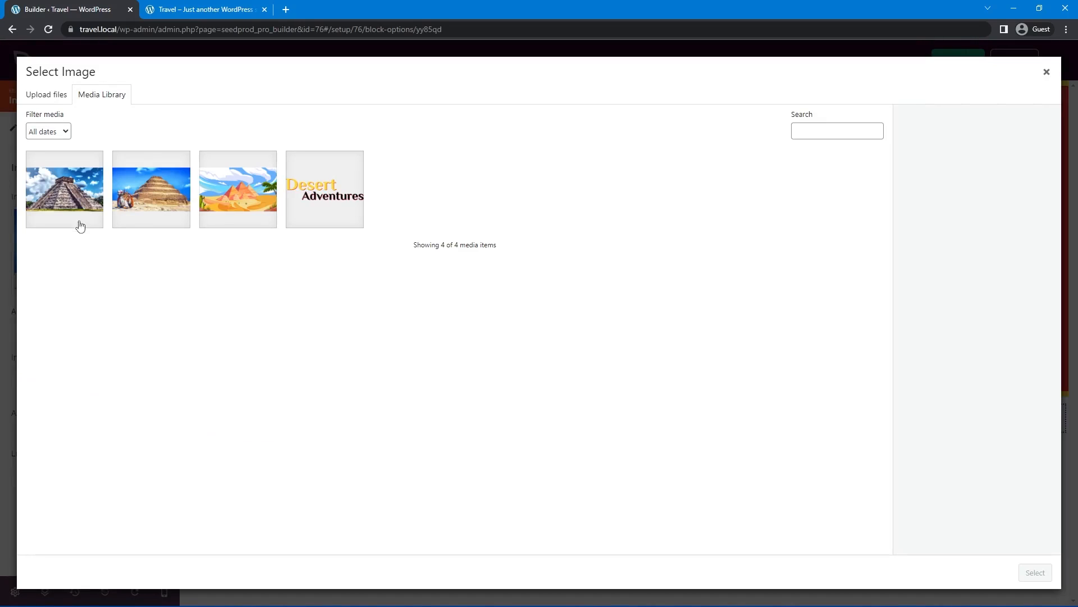
click(79, 224)
click(1035, 571)
Find the Button block, place it below the first column's image, and open it for editing
click(649, 488)
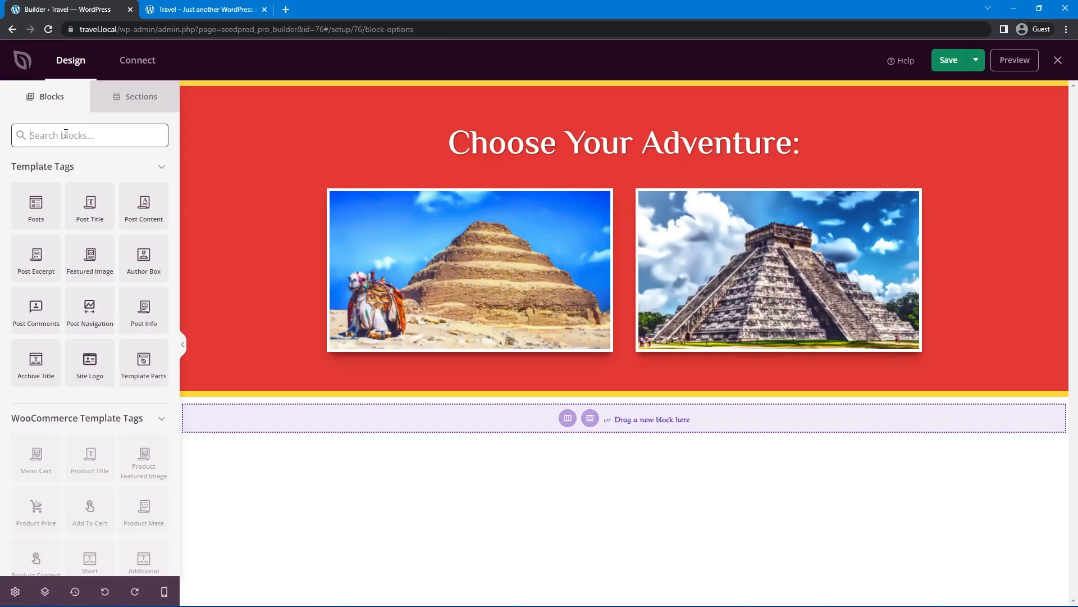
text(button)
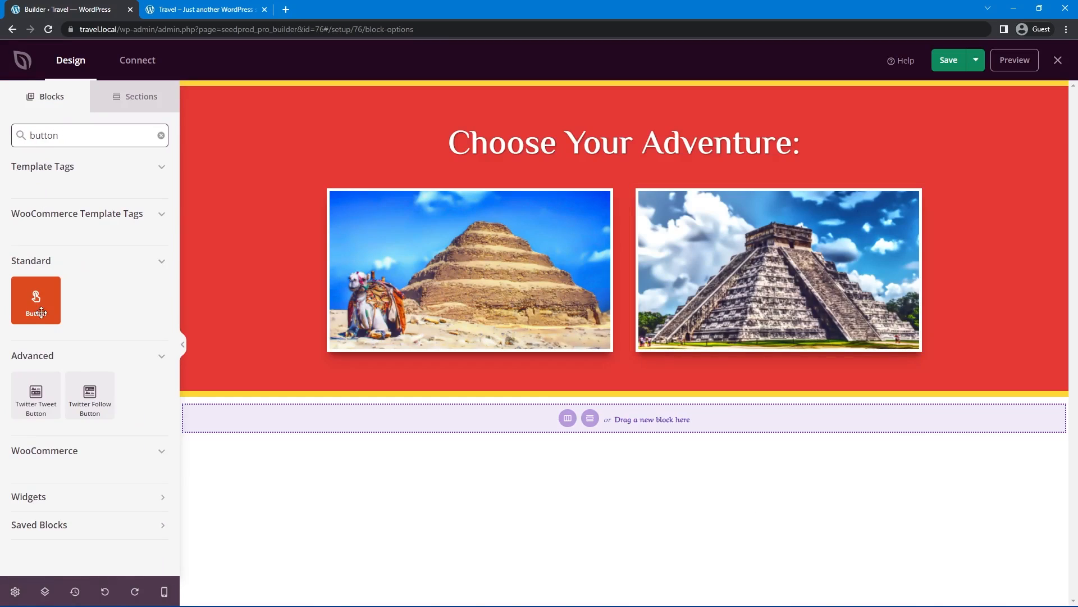
drag(36, 298, 469, 393)
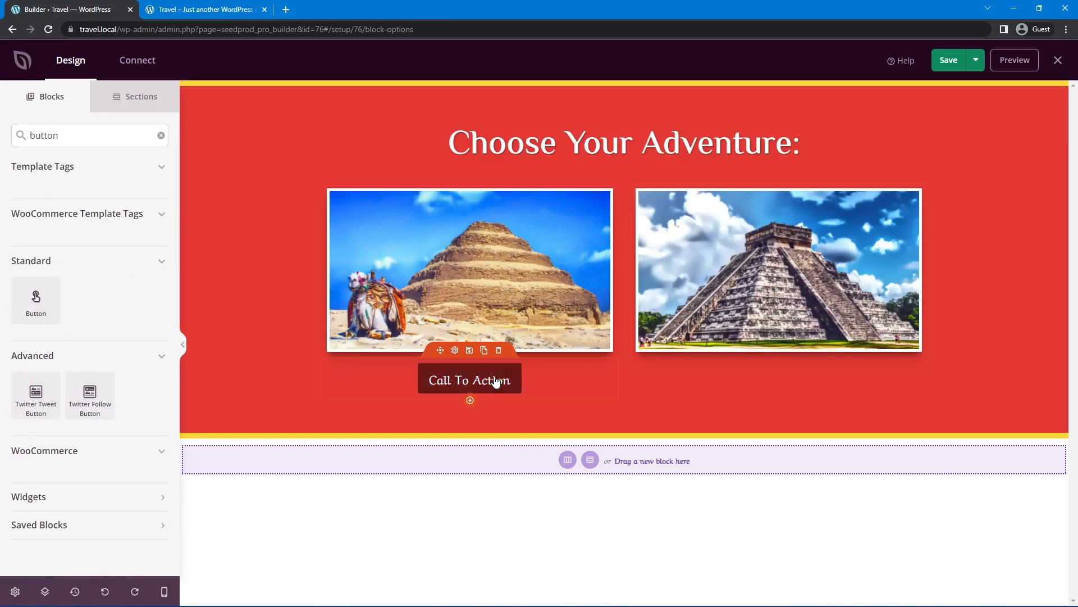
click(455, 351)
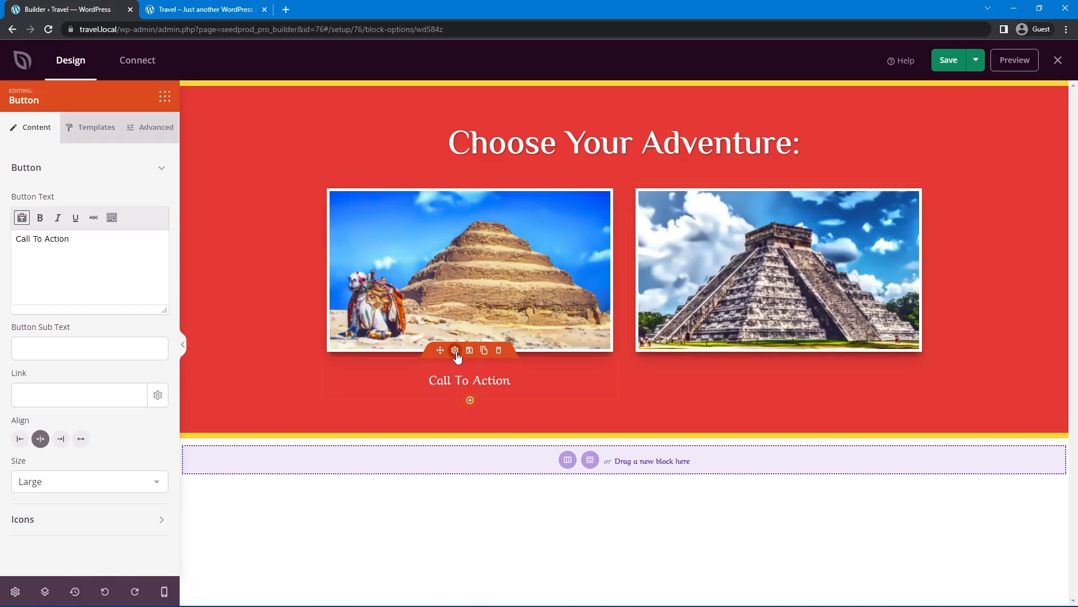
Set the new button's style to Link
click(157, 132)
click(54, 247)
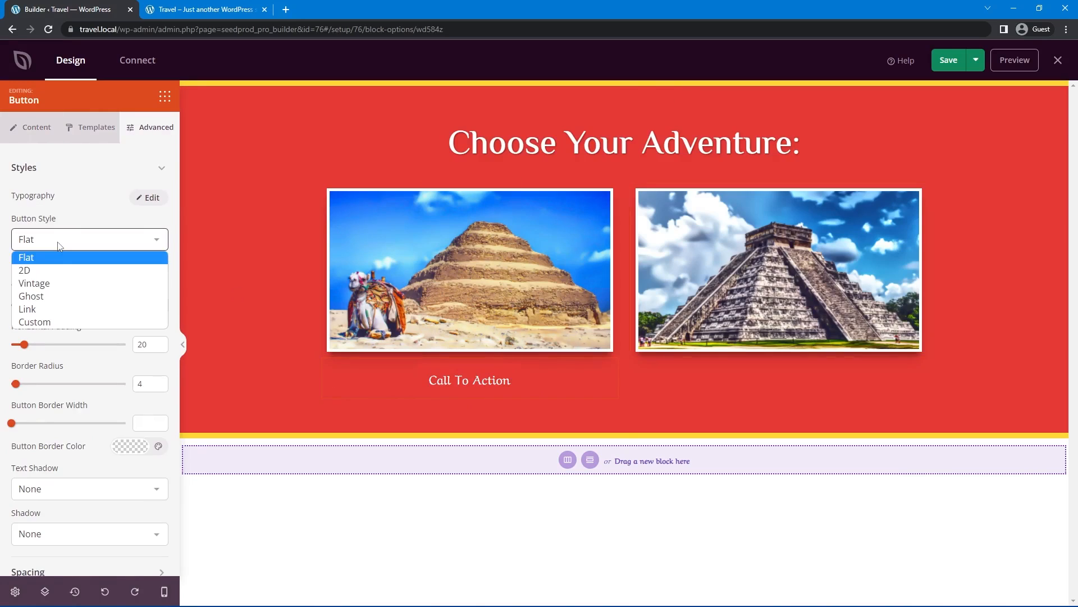
click(32, 310)
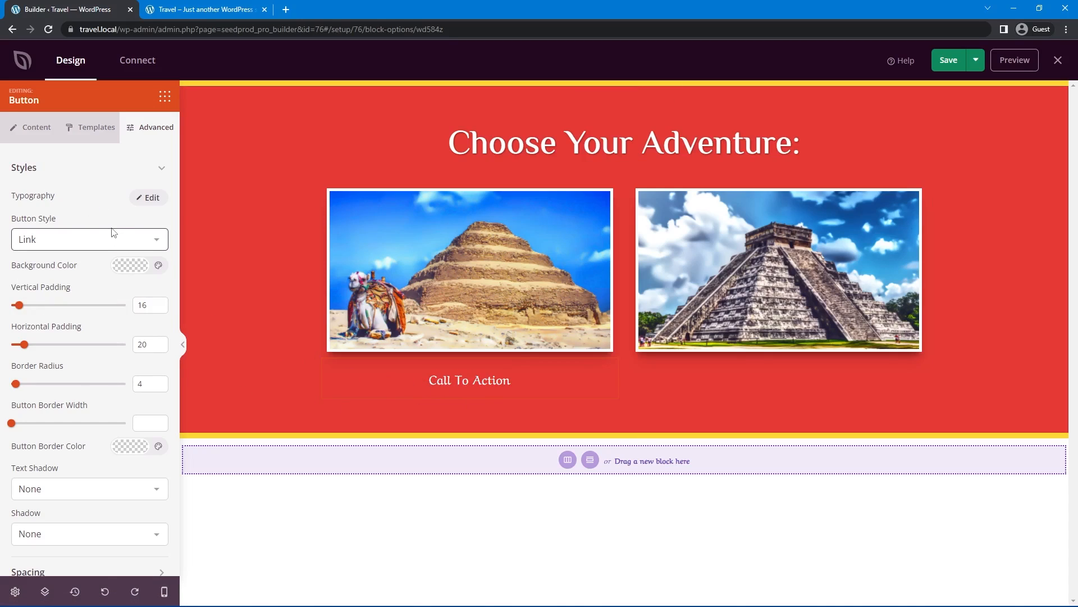
Change the button text below the first image to "Egyptian Pyramids"
click(36, 127)
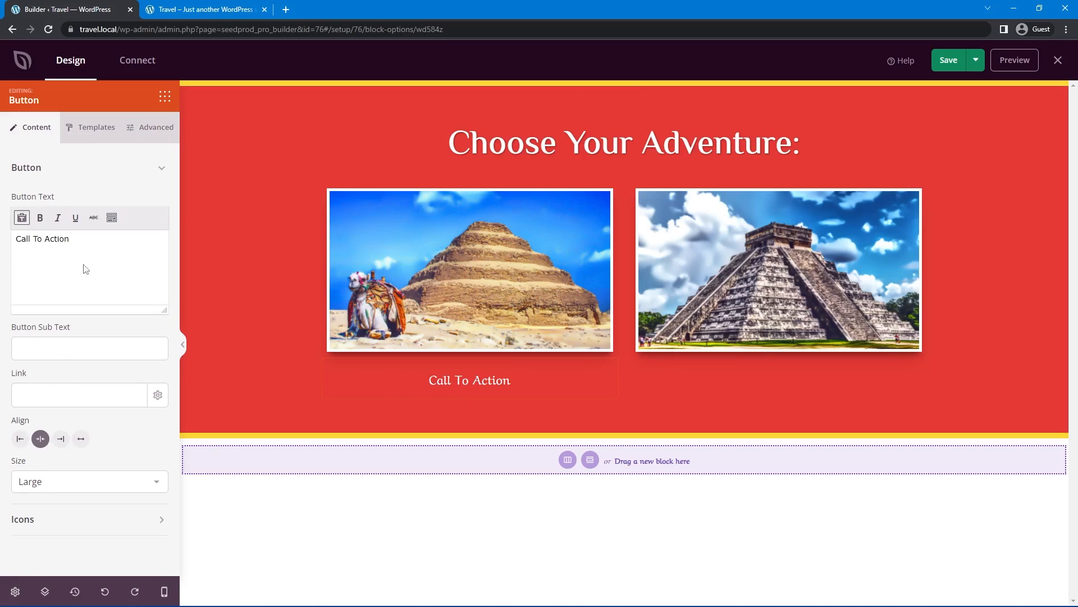
triple_click(63, 238)
text(Egyptian Pyramids)
View the Egyptian post category's page in a new browser tab and copy the /category/egyptian/ part of its address
click(53, 393)
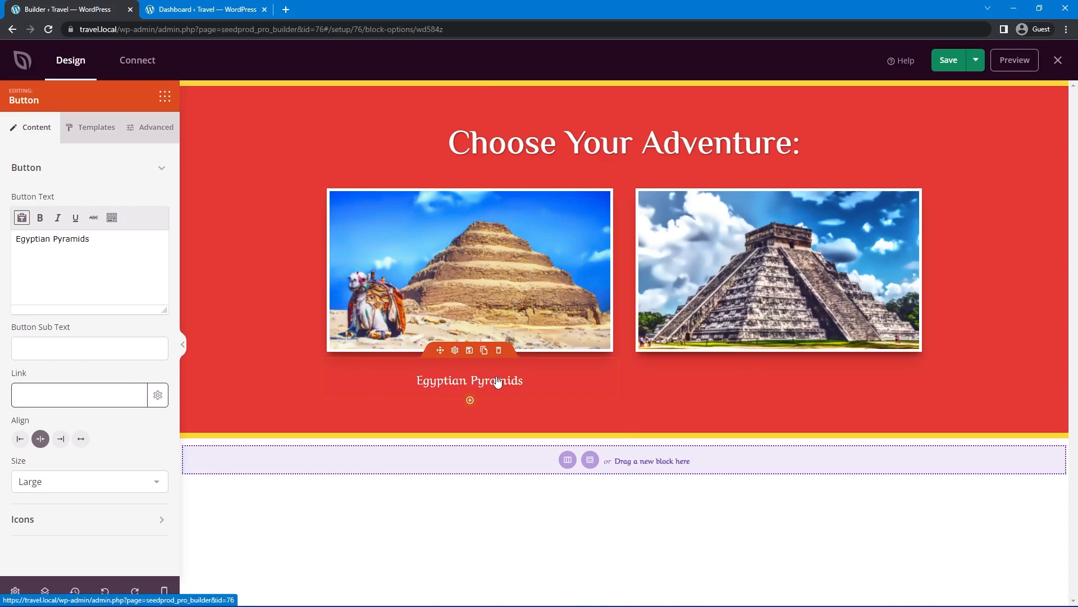
click(194, 9)
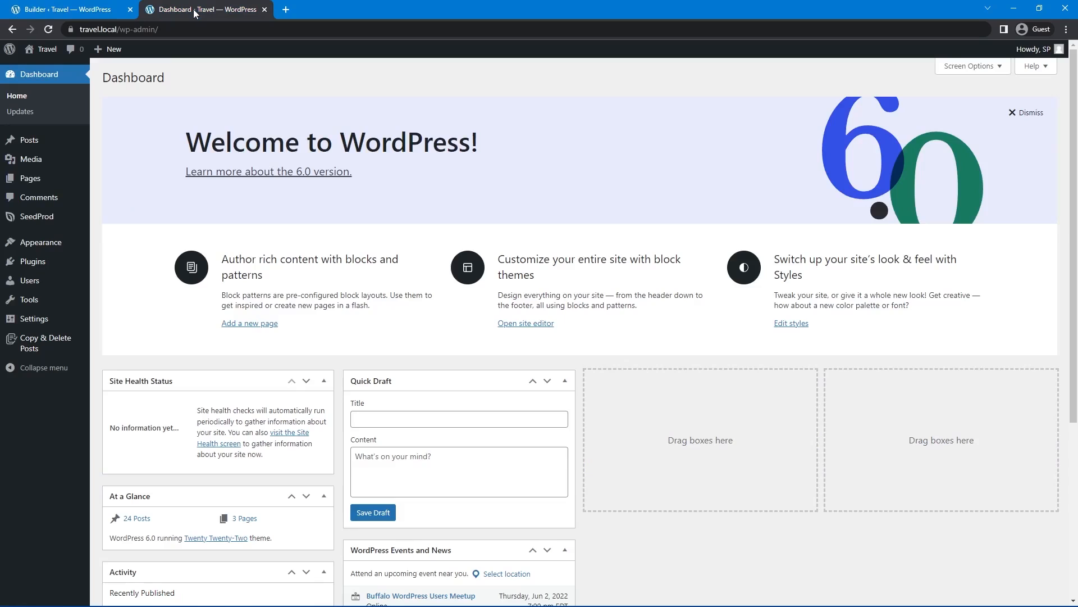
mouse_move(56, 140)
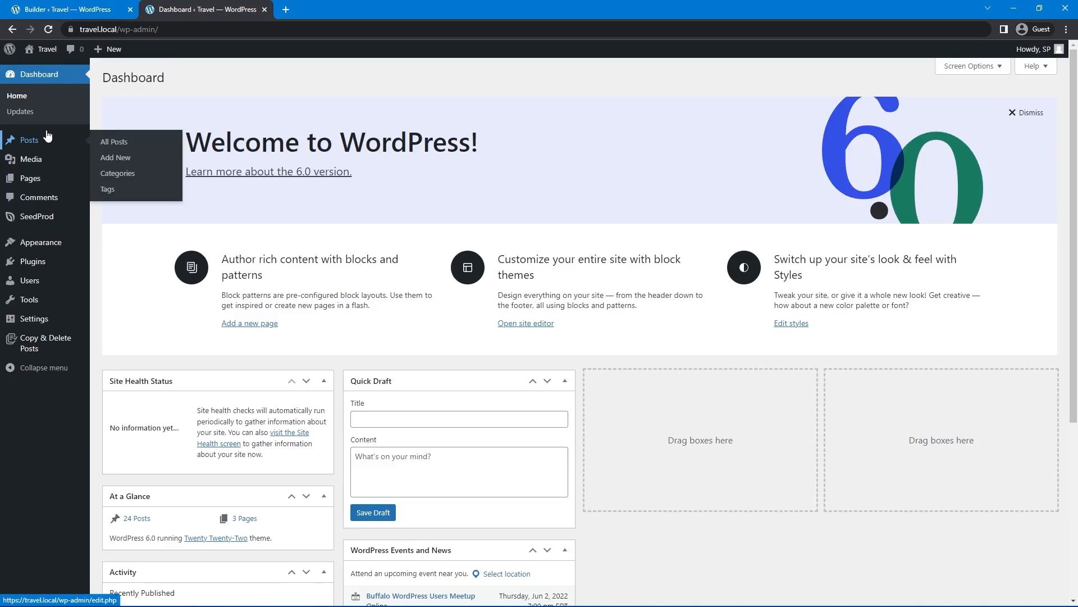
click(127, 173)
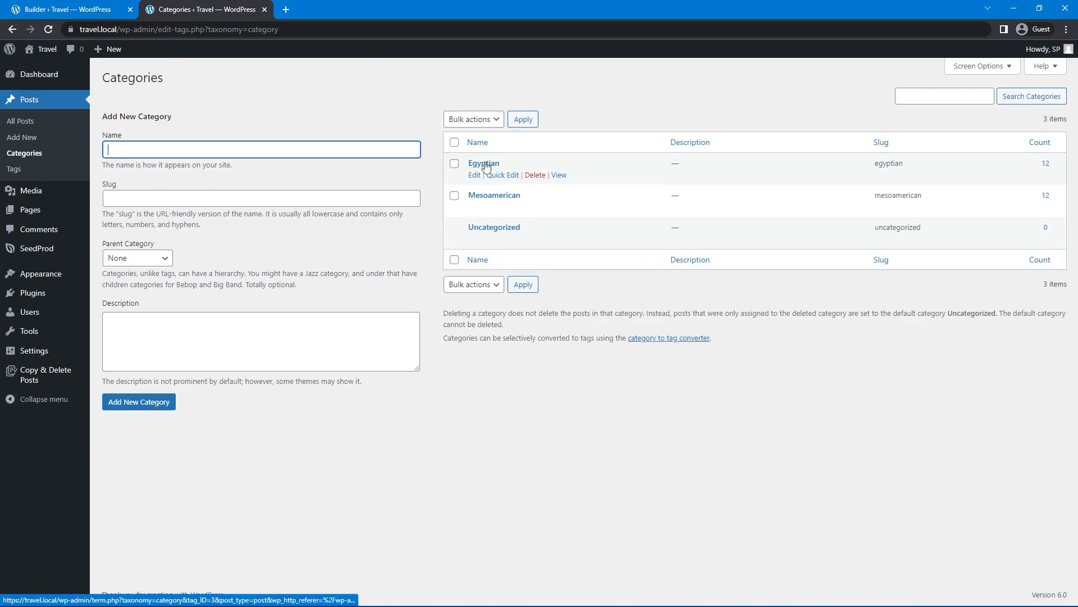
ctrl+click(560, 176)
click(345, 10)
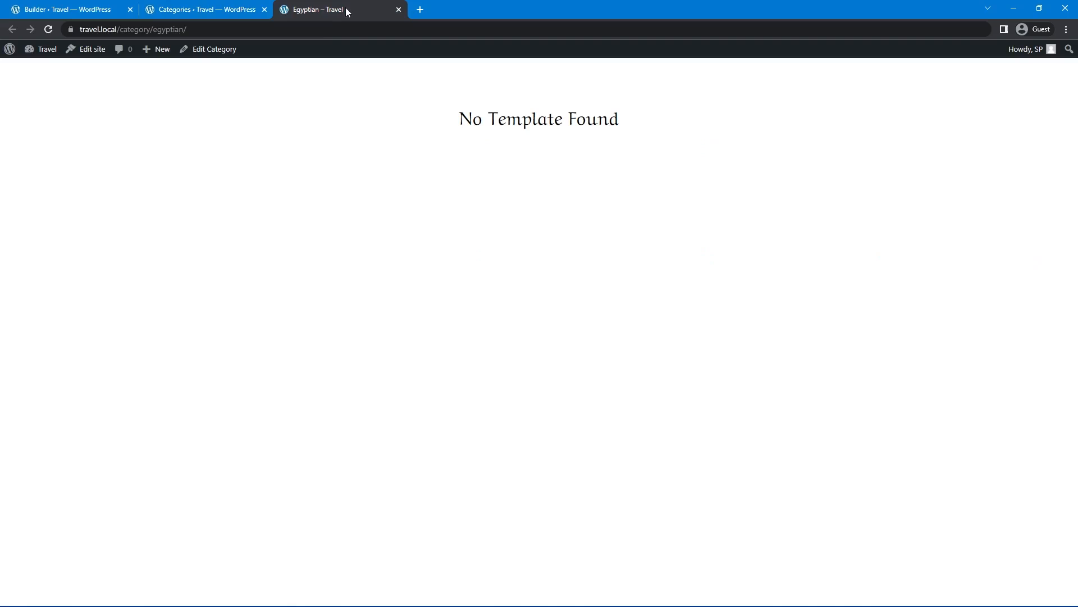
drag(214, 29, 118, 31)
key(ctrl+c)
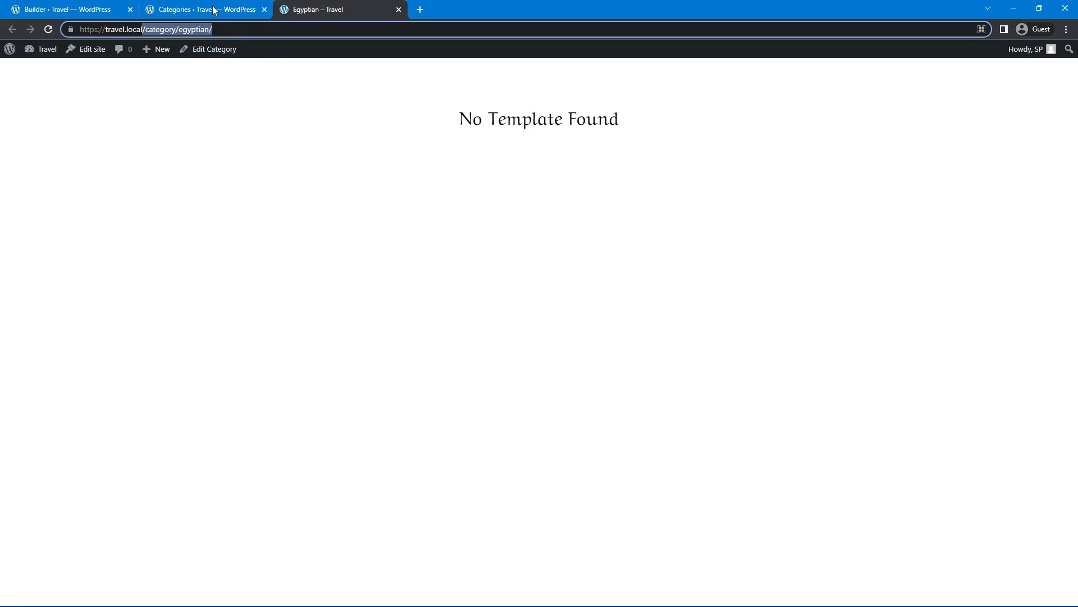
Return to the builder and link the "Egyptian Pyramids" button to /category/egyptian/
click(181, 9)
click(109, 9)
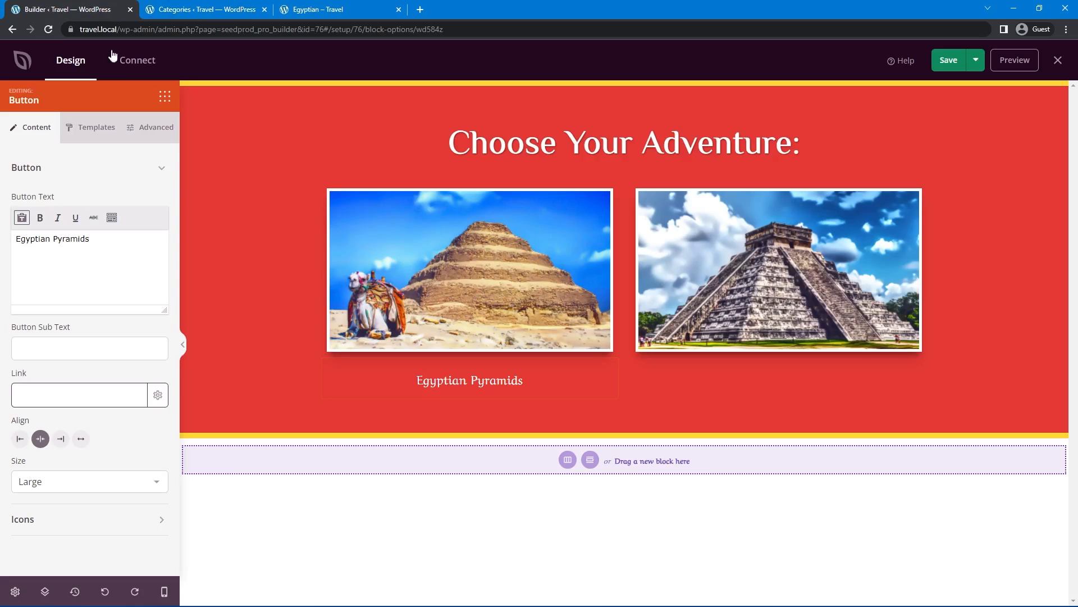
click(54, 386)
key(ctrl+v)
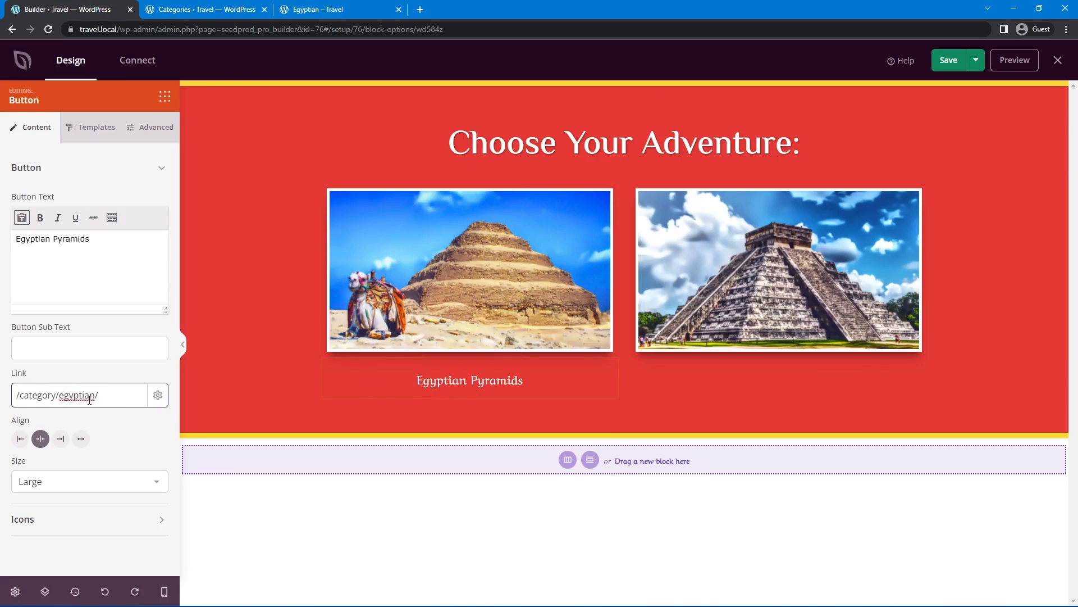
Set the size of the "Egyptian Pyramids" button to Small
click(470, 365)
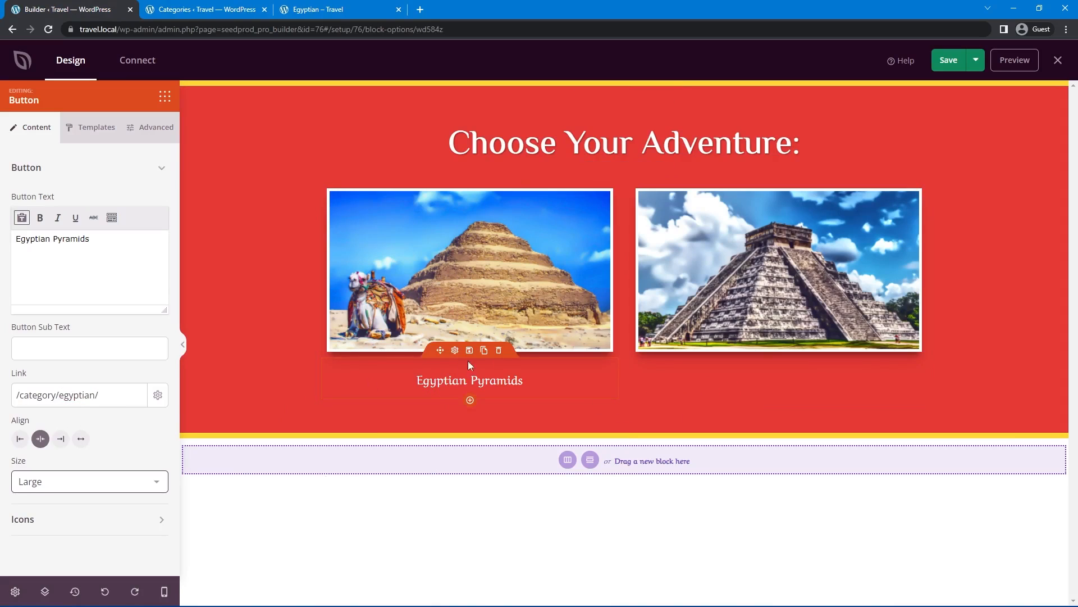
click(77, 481)
click(42, 500)
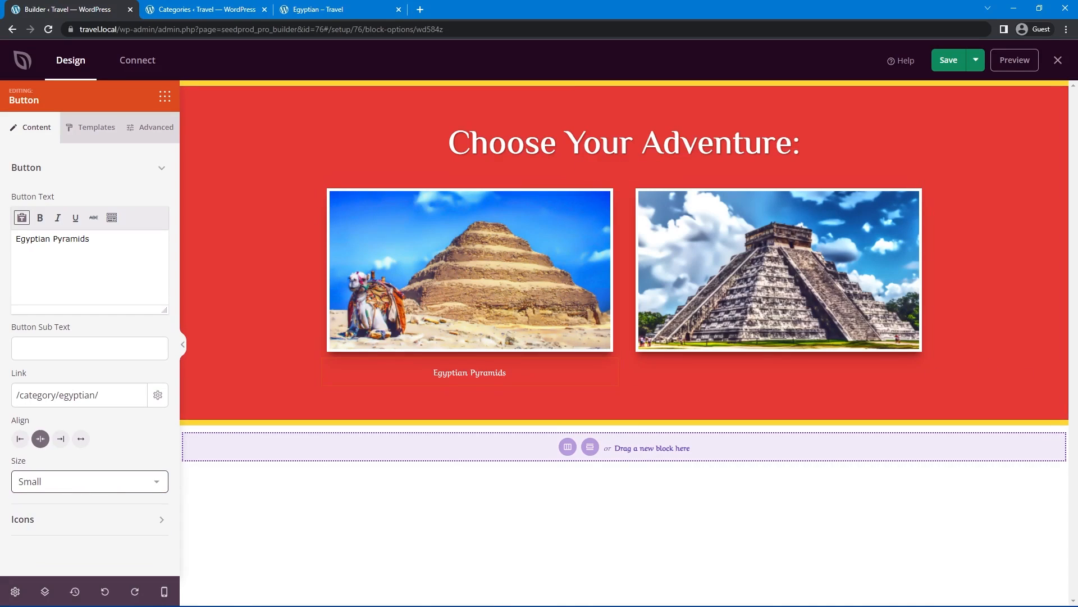
Switch the "Egyptian Pyramids" button to the Custom style and set its text color to yellow #FDD835
click(152, 131)
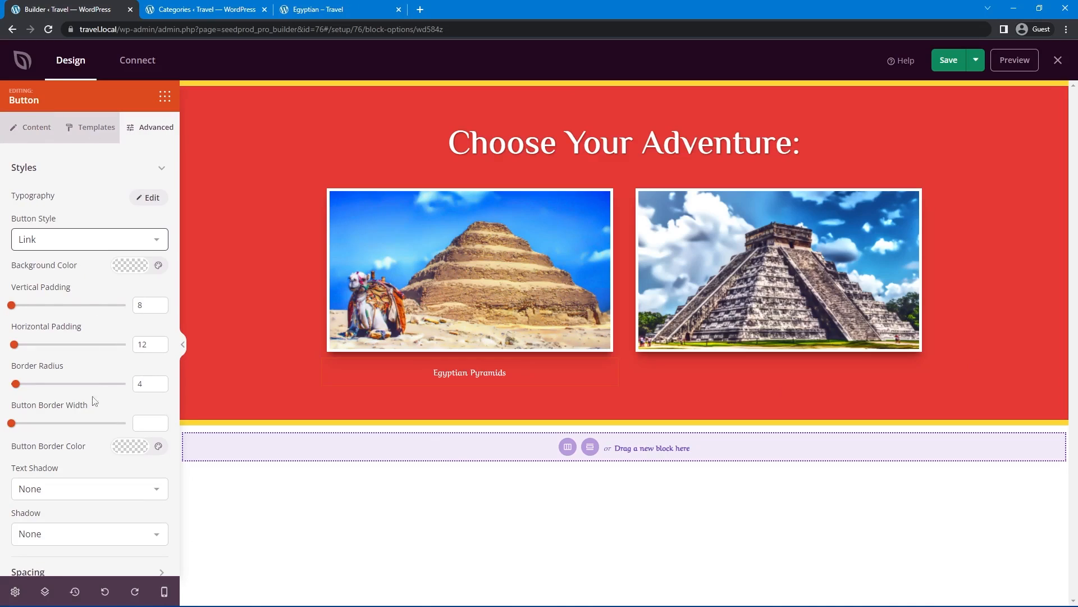
click(57, 242)
click(39, 322)
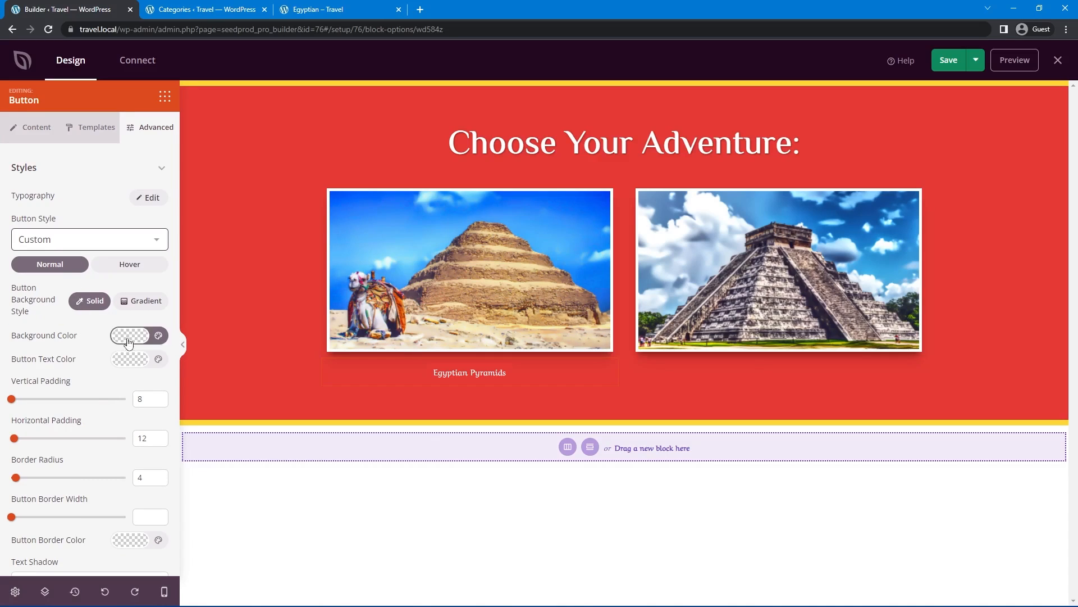
click(129, 363)
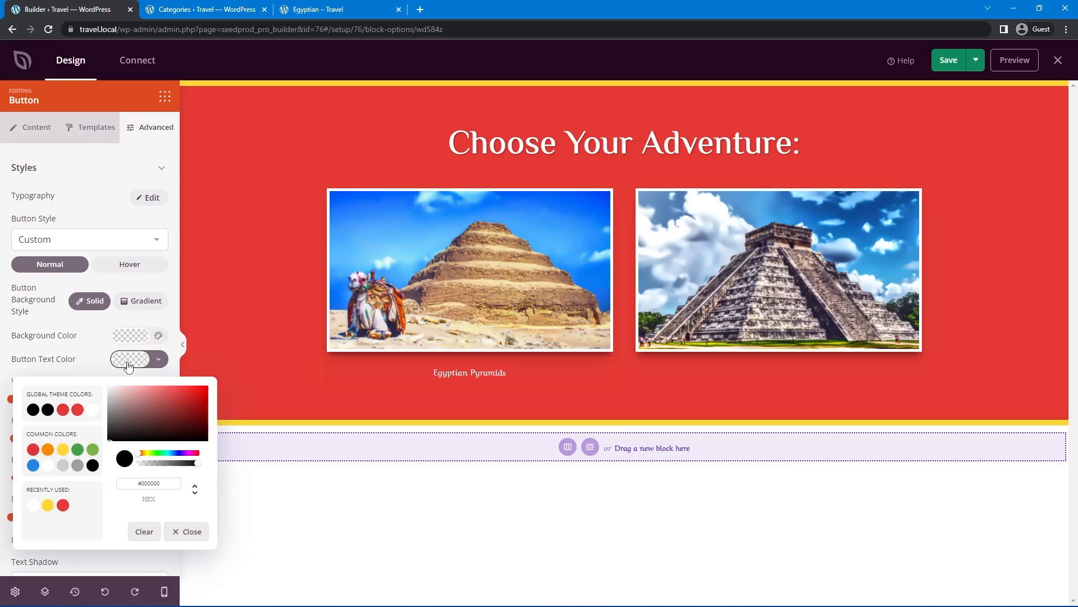
click(50, 506)
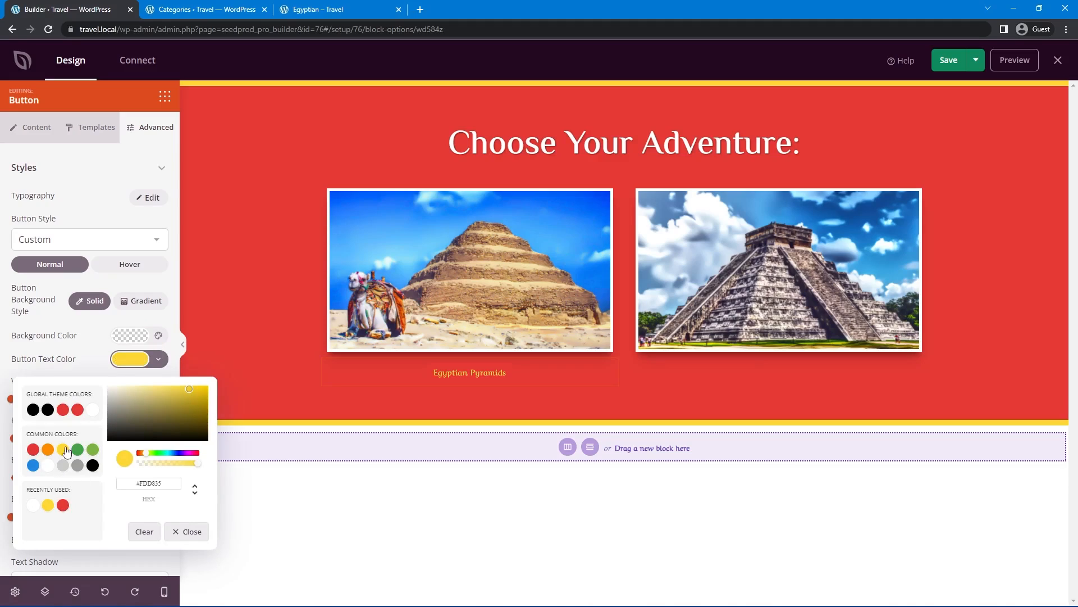
click(73, 363)
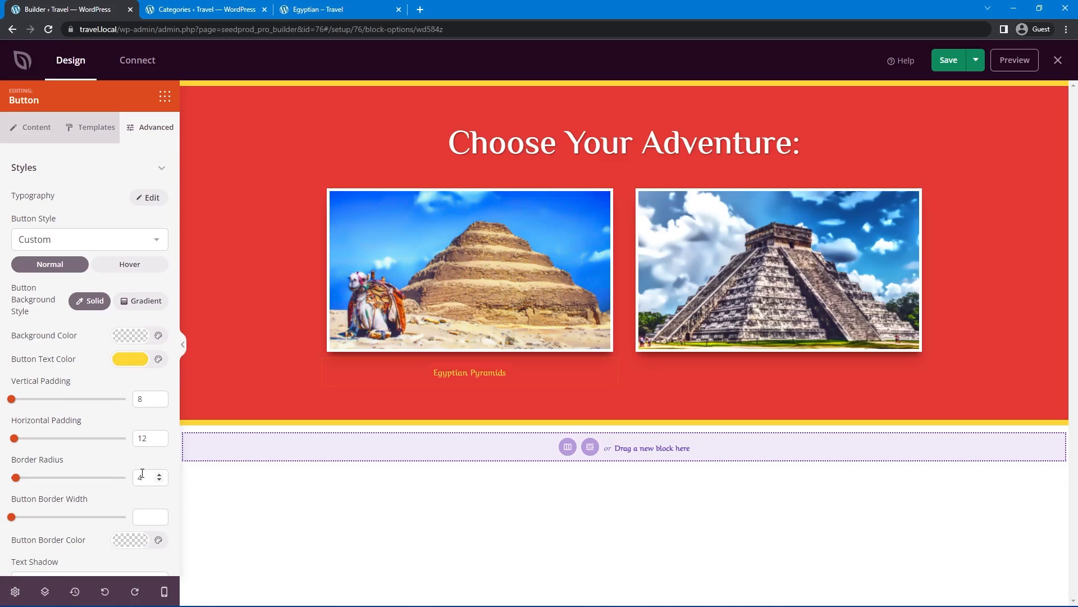
Set the "Egyptian Pyramids" button's font size to 40 and make its text bold
scroll(125, 517, down, 3)
scroll(94, 404, up, 3)
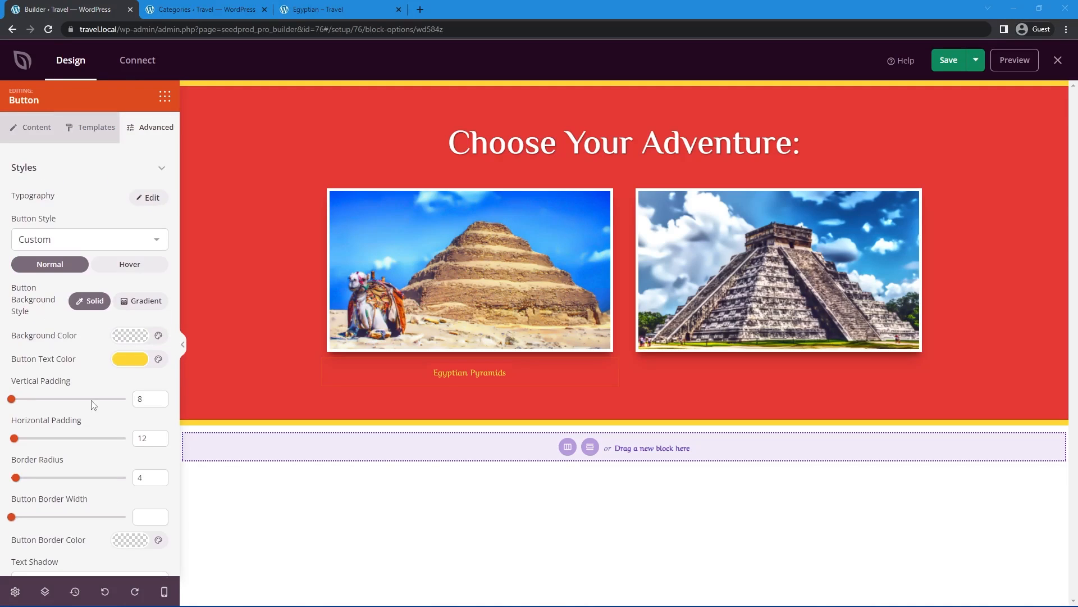
click(150, 200)
drag(138, 312, 118, 316)
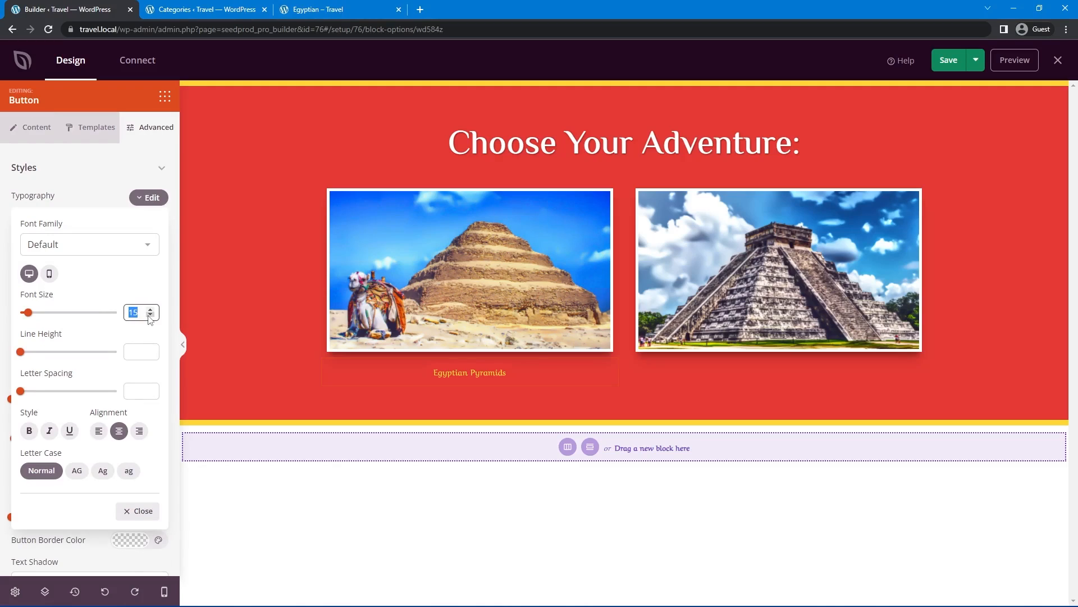
text(40)
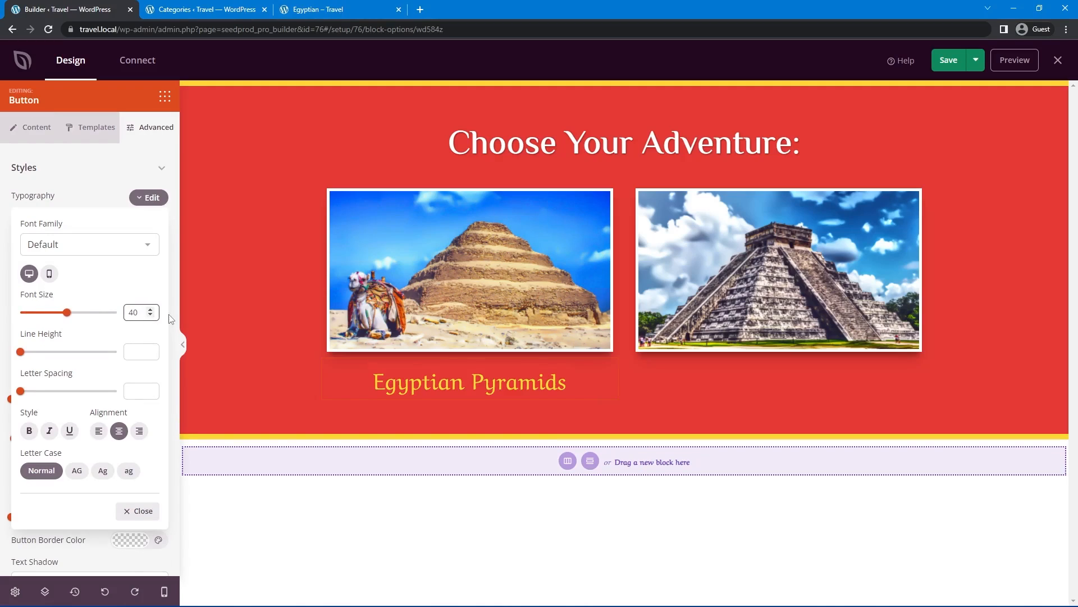
click(30, 432)
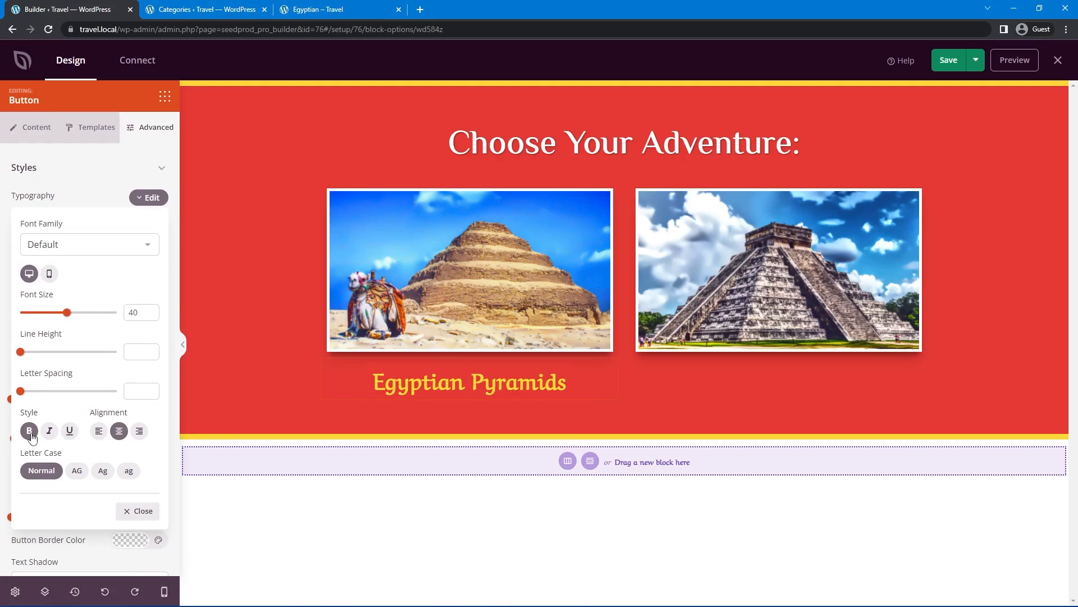
click(149, 197)
Give the "Egyptian Pyramids" button a Medium text shadow
scroll(56, 362, down, 3)
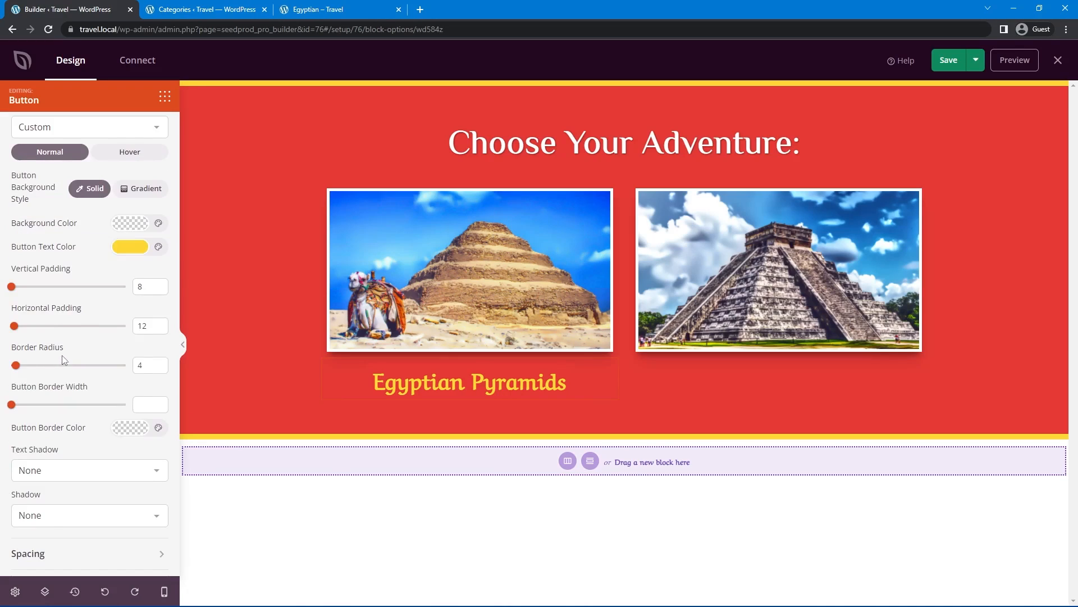
click(85, 399)
click(87, 443)
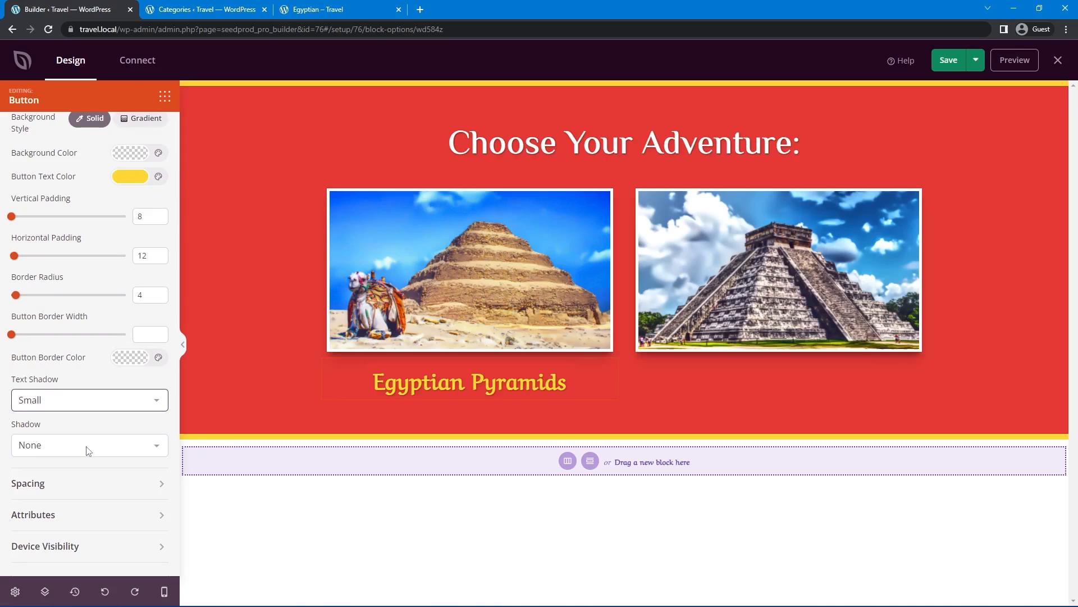
click(53, 404)
click(88, 456)
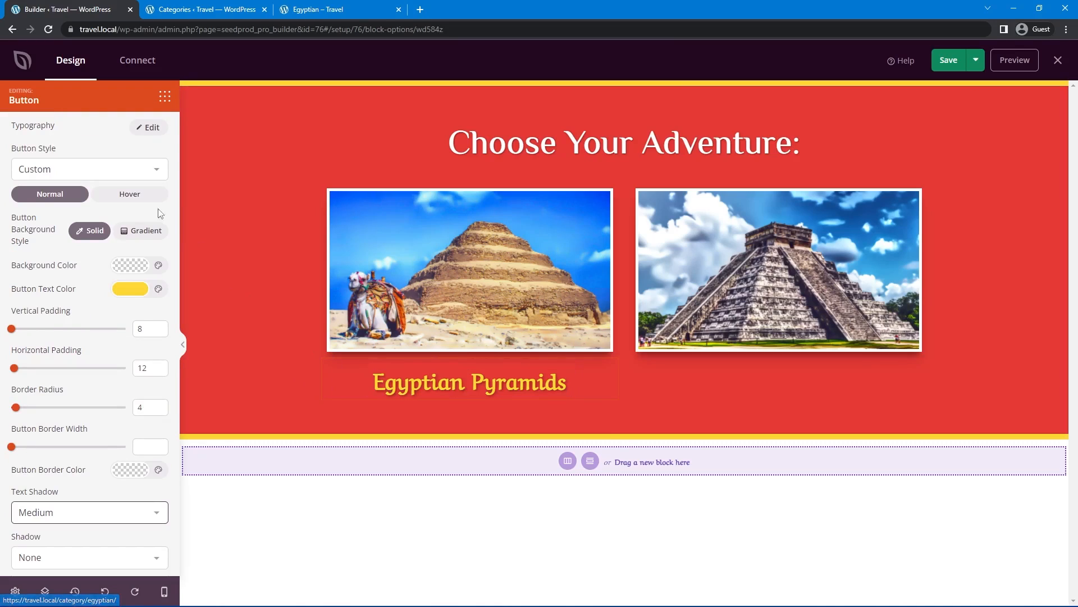
Make the background color of the "Egyptian Pyramids" button's hover state fully transparent
click(129, 198)
click(136, 272)
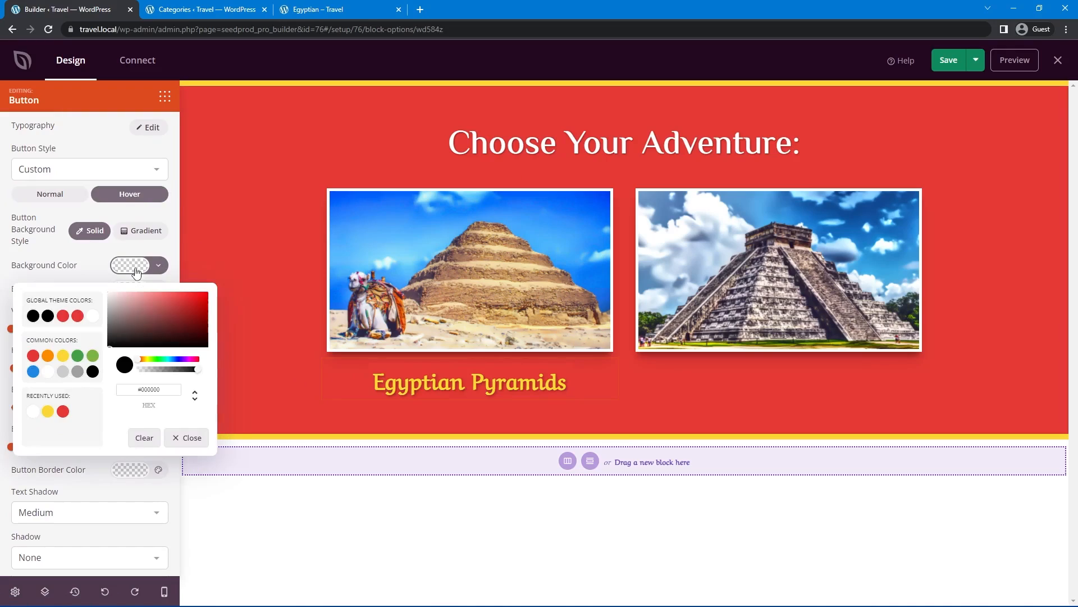
click(111, 294)
drag(179, 371, 142, 372)
click(84, 267)
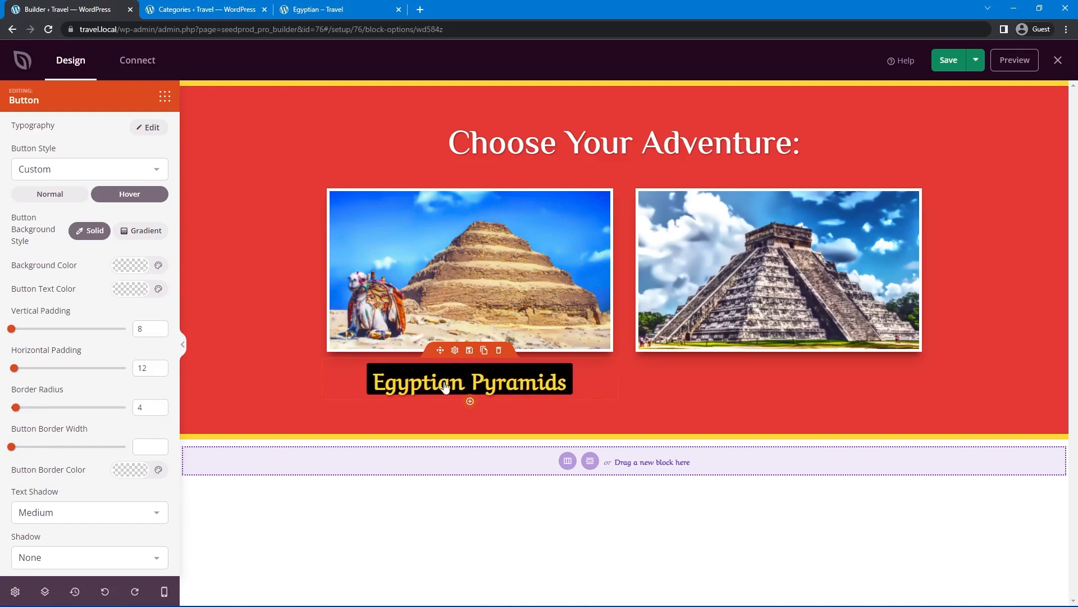
click(129, 265)
click(97, 268)
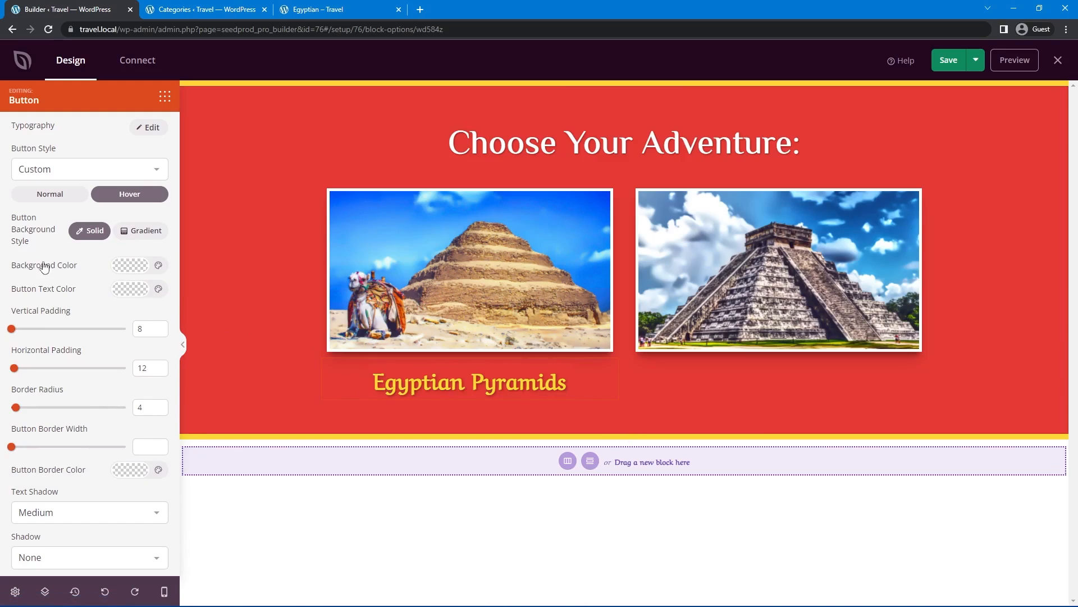
Set the button's hover text color to white, then save the Homepage and exit to the theme templates list
click(130, 288)
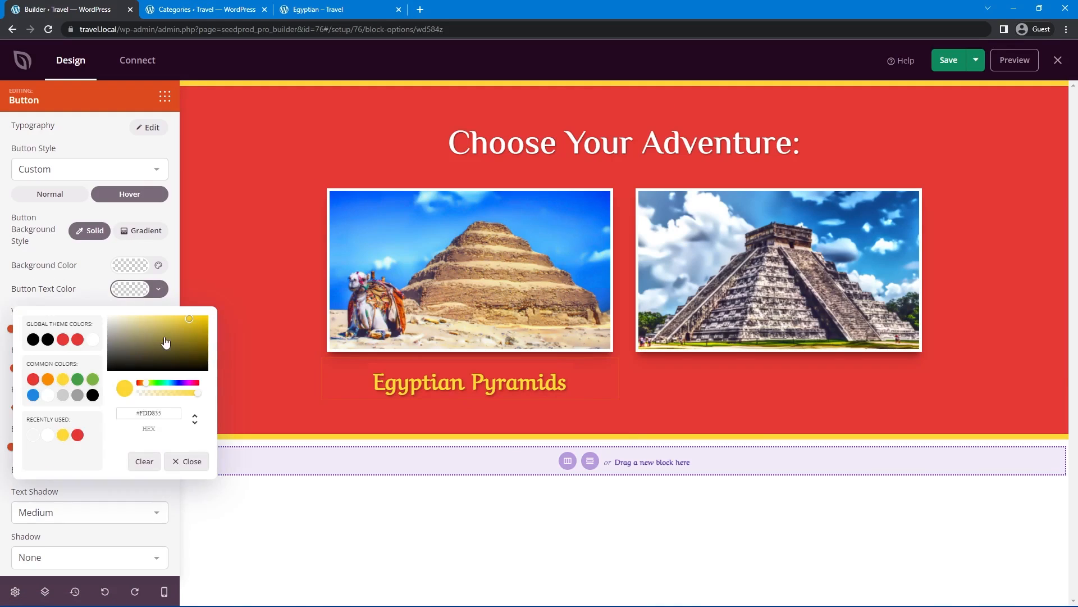
click(78, 289)
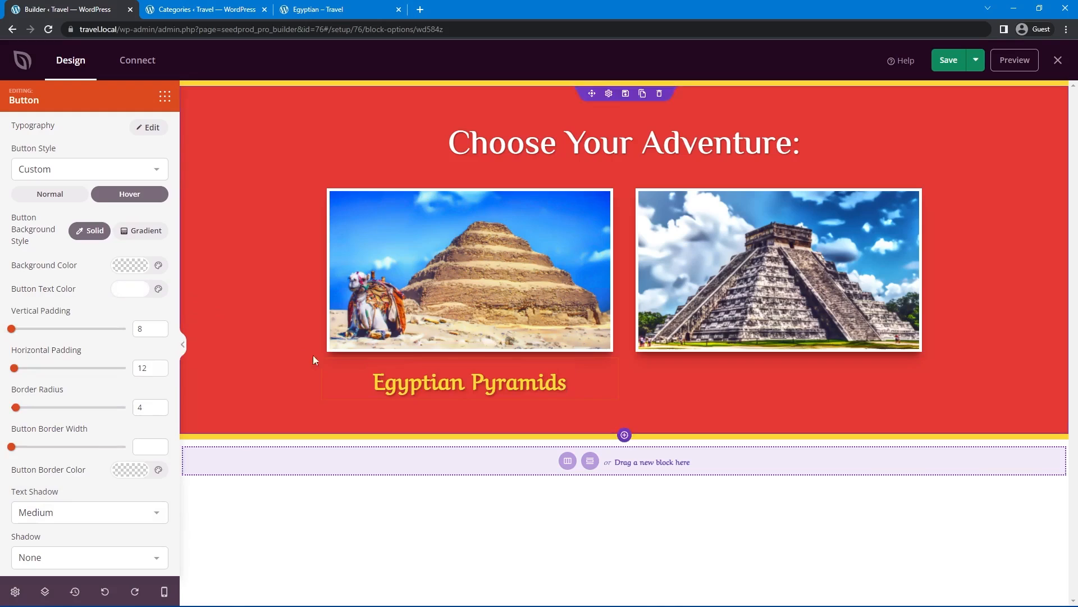
click(948, 60)
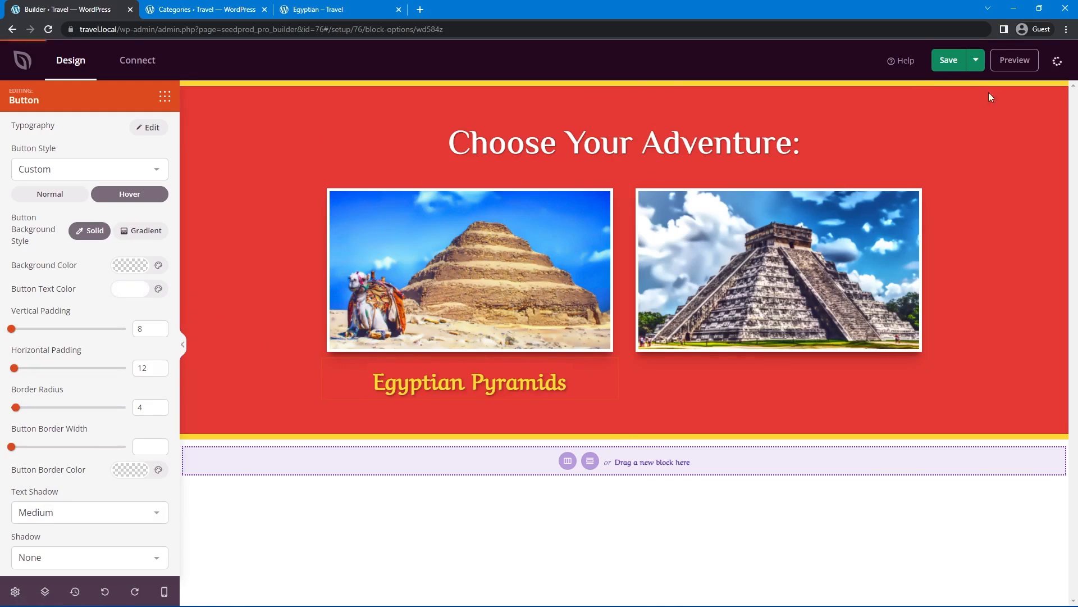
click(1058, 60)
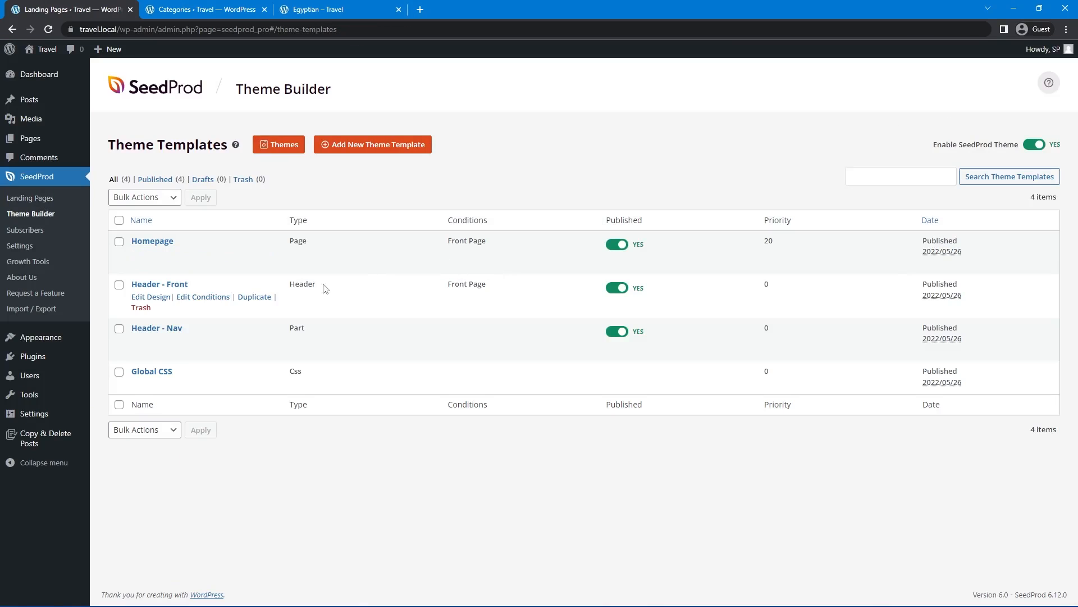
In the Global CSS template, clear the button color for the hover state, then save and exit
click(144, 389)
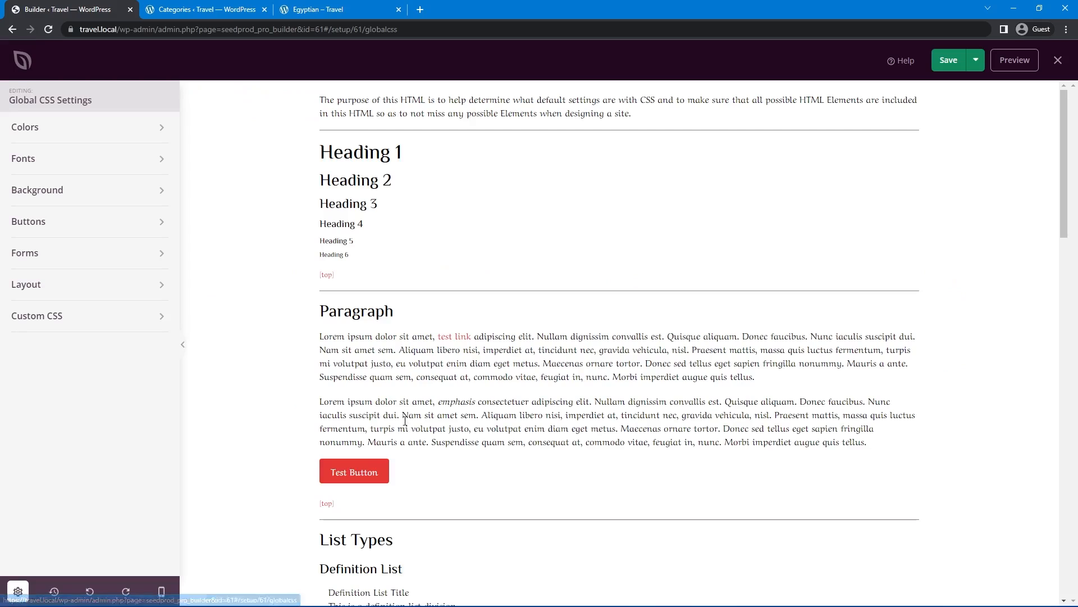
click(40, 220)
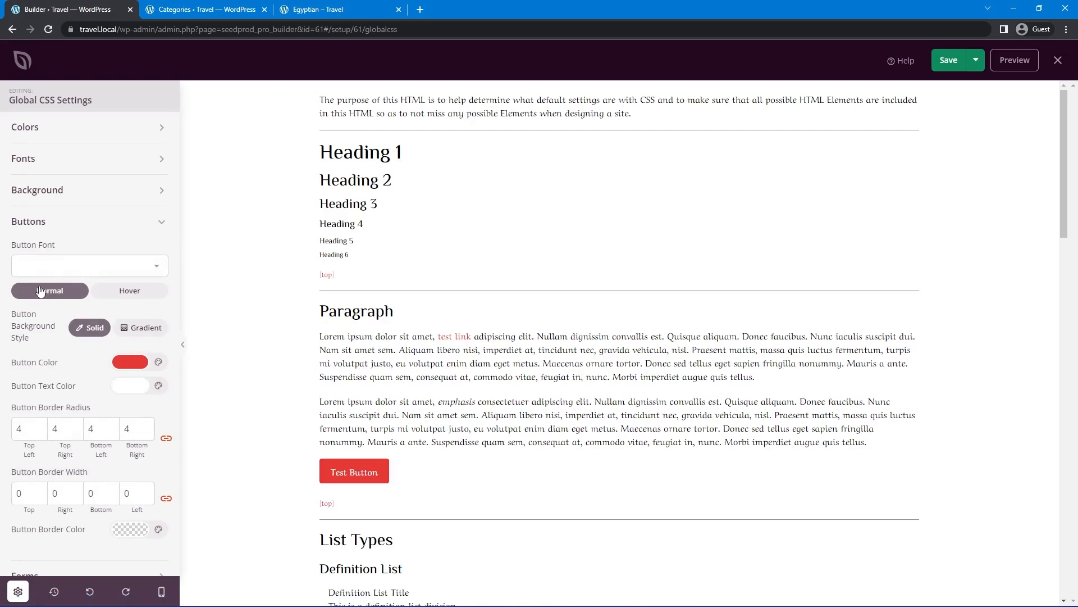
click(130, 290)
click(112, 365)
click(145, 534)
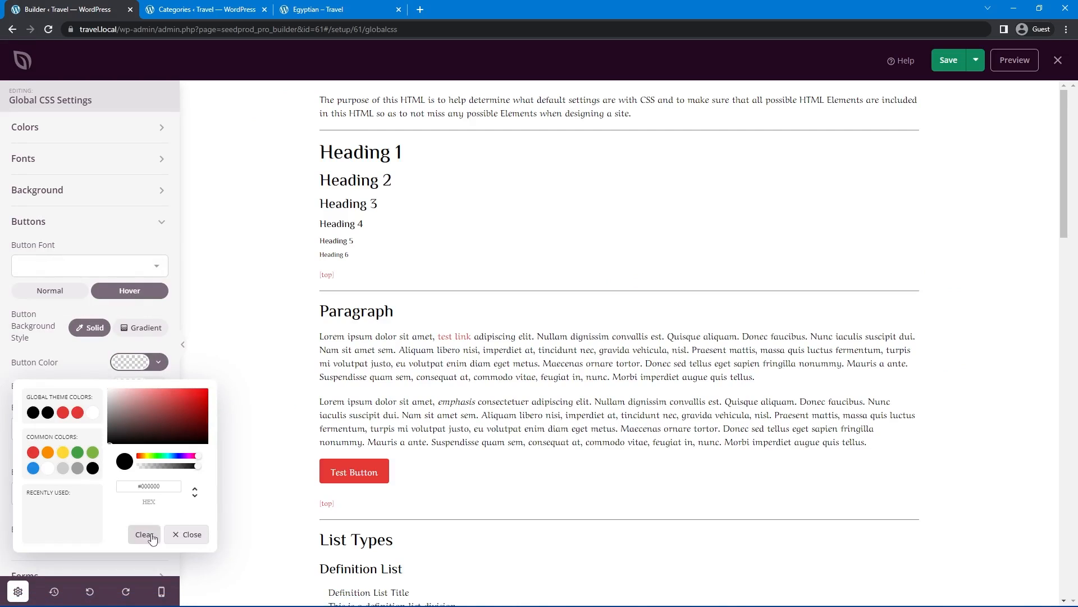
click(87, 366)
click(949, 60)
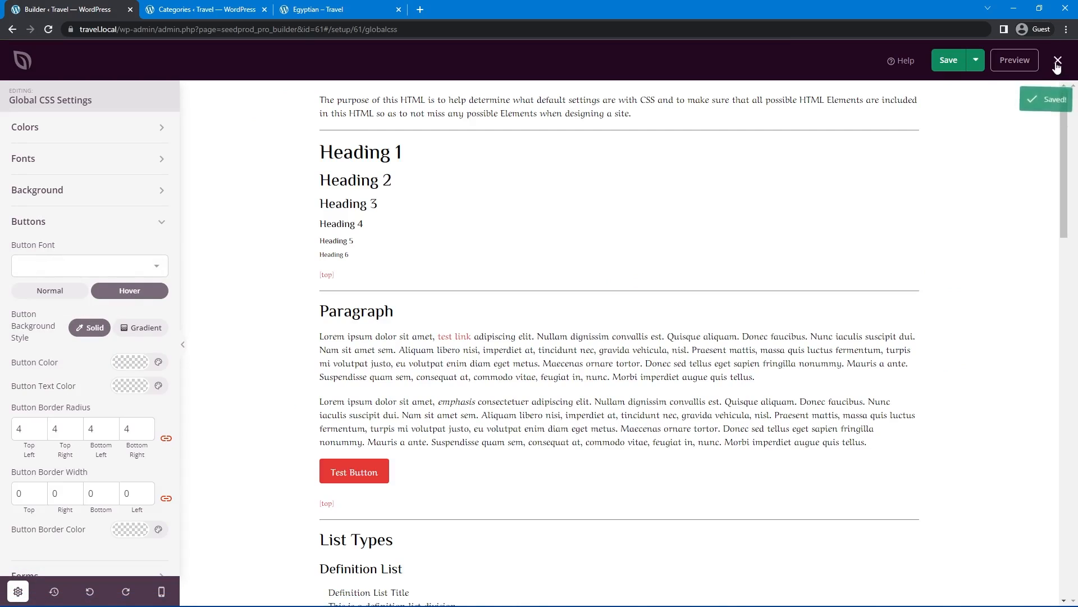
click(1058, 60)
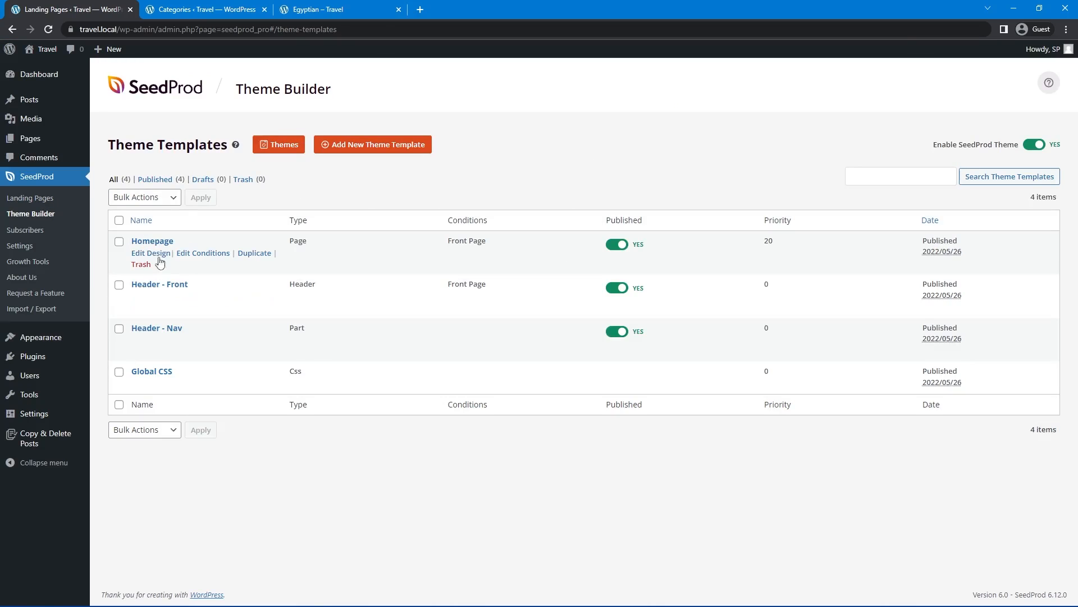
Reopen the Homepage design and set the "Egyptian Pyramids" button's padding to 0 on all sides
click(149, 252)
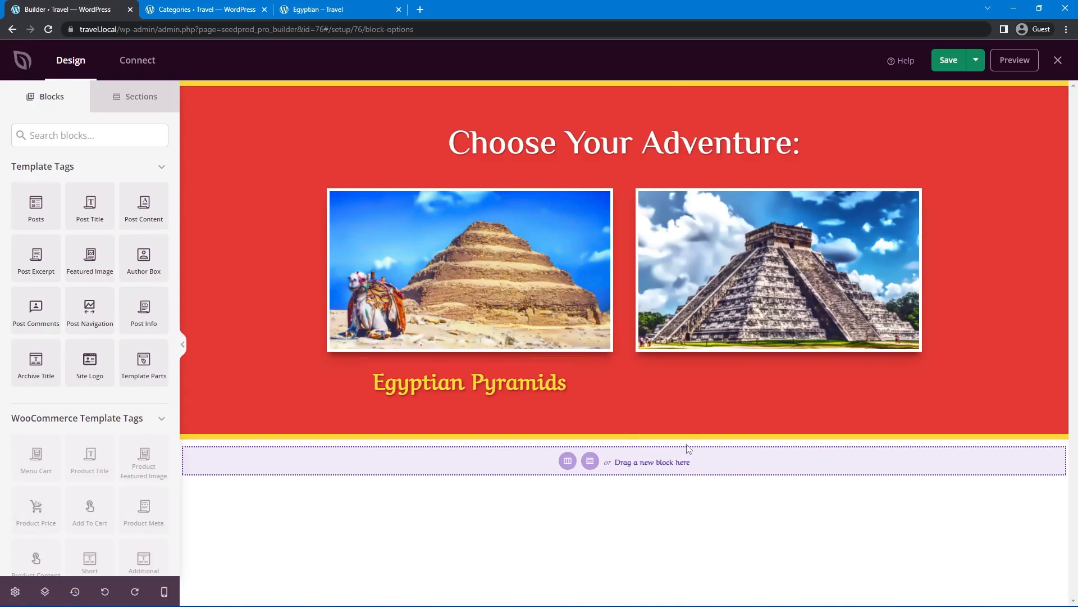
click(470, 390)
click(157, 131)
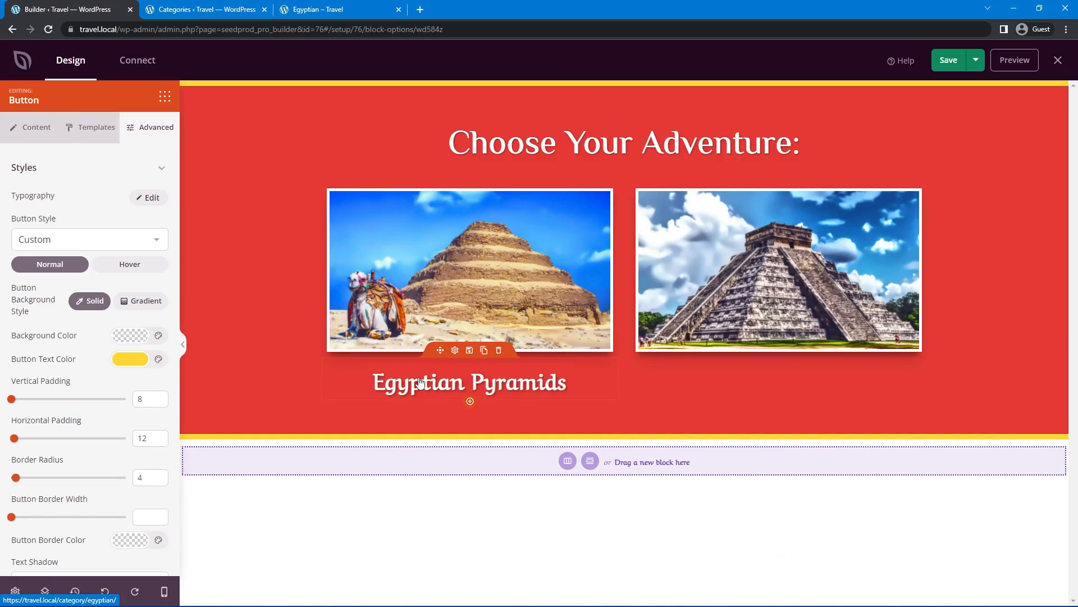
scroll(66, 393, down, 4)
click(65, 482)
scroll(37, 442, down, 1)
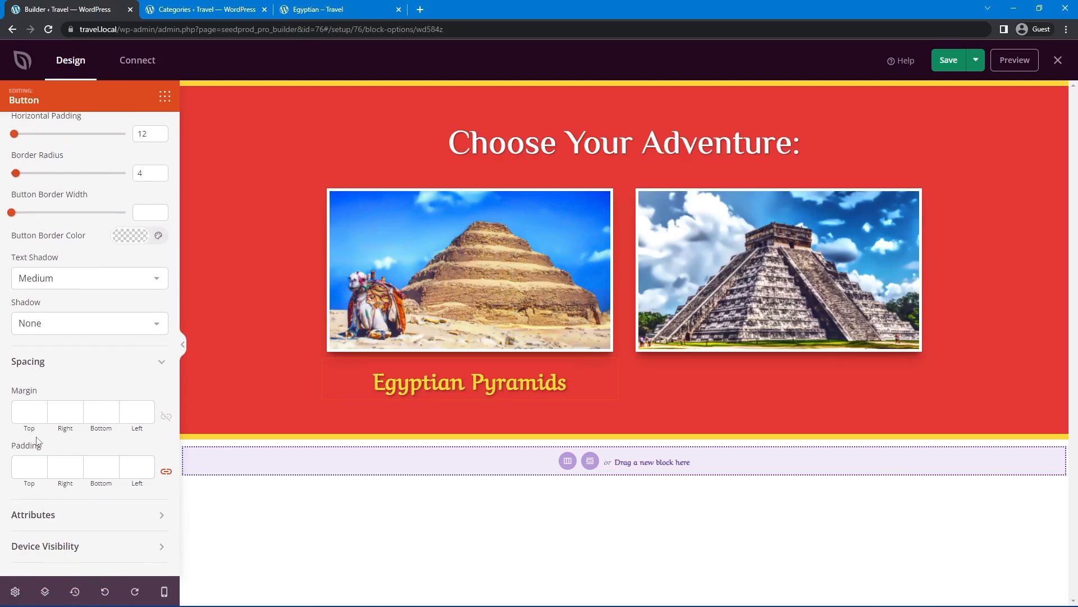
click(27, 460)
text(0)
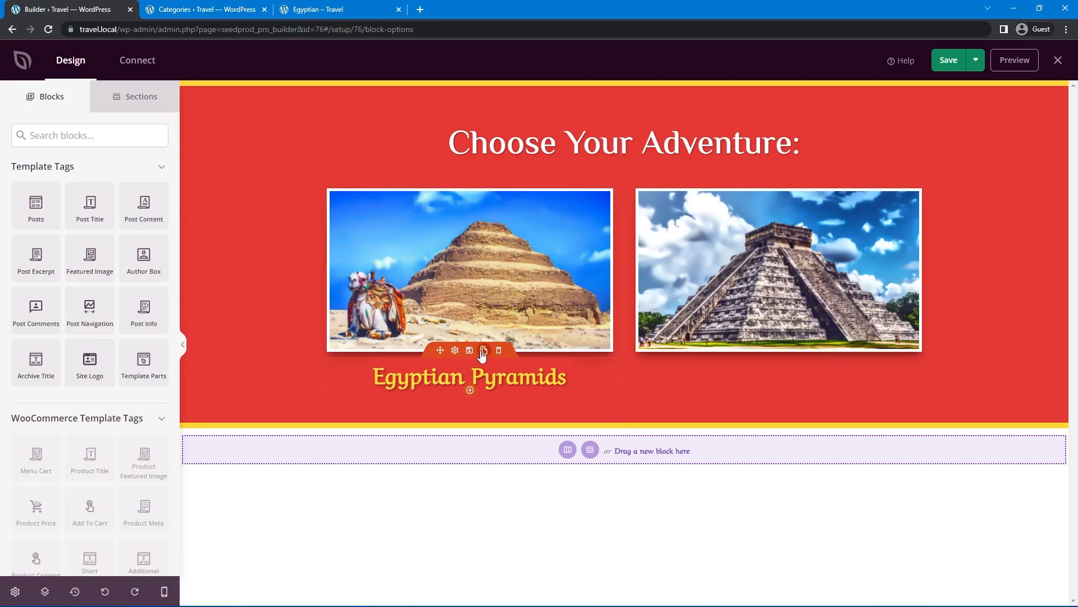
Duplicate the "Egyptian Pyramids" button and move the copy beneath the Mesoamerican pyramid image
click(483, 350)
drag(436, 381, 726, 359)
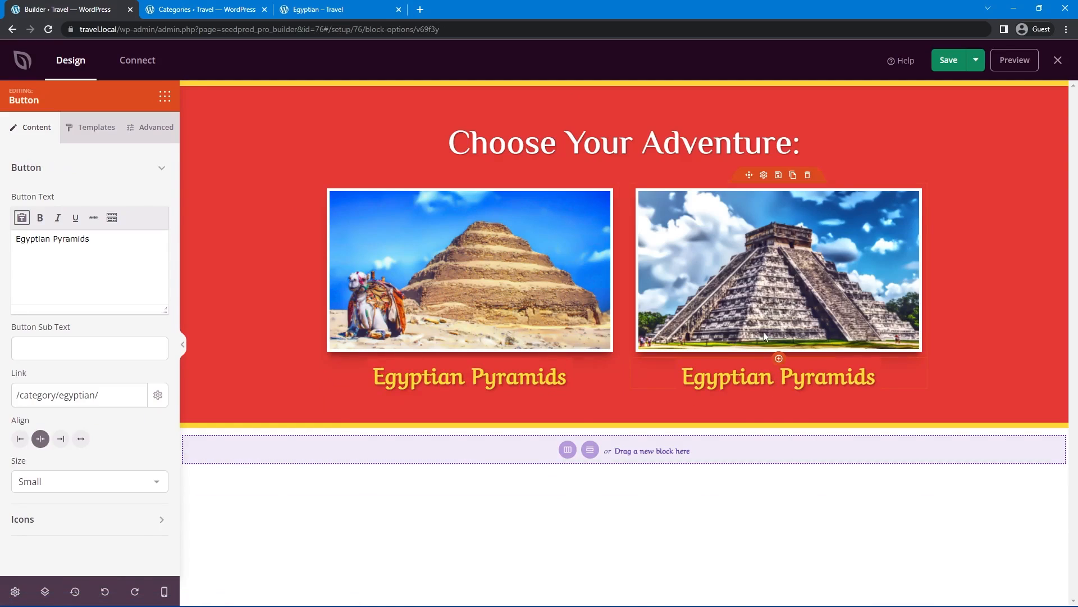
View the Mesoamerican post category's page, copy the /category/mesoamerican/ part of its address and return to the builder
key(ctrl+Tab)
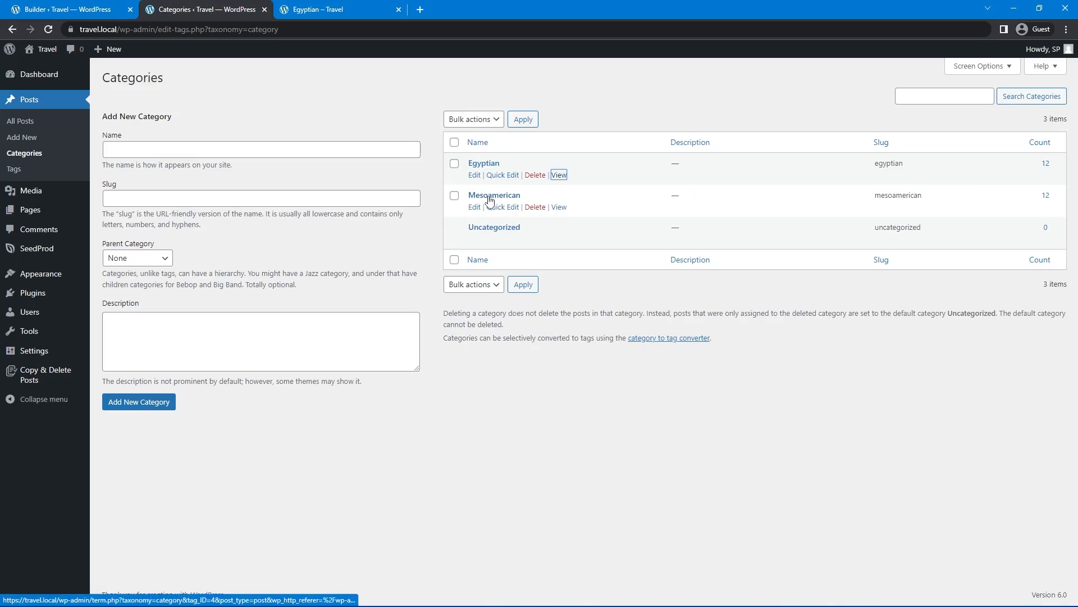
click(559, 207)
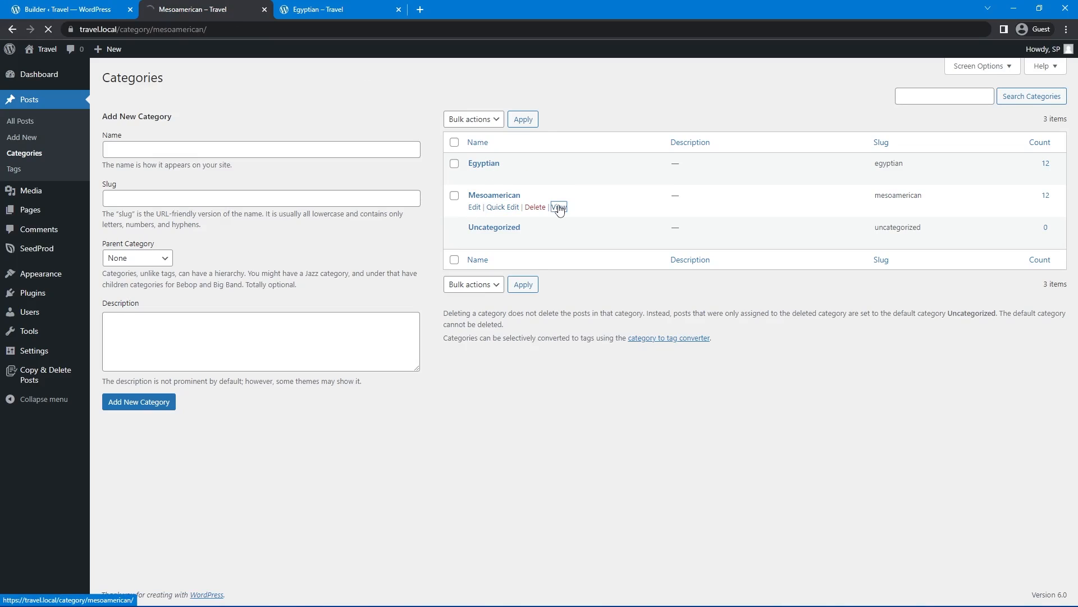
click(236, 30)
drag(236, 29, 127, 30)
key(ctrl+shift+Tab)
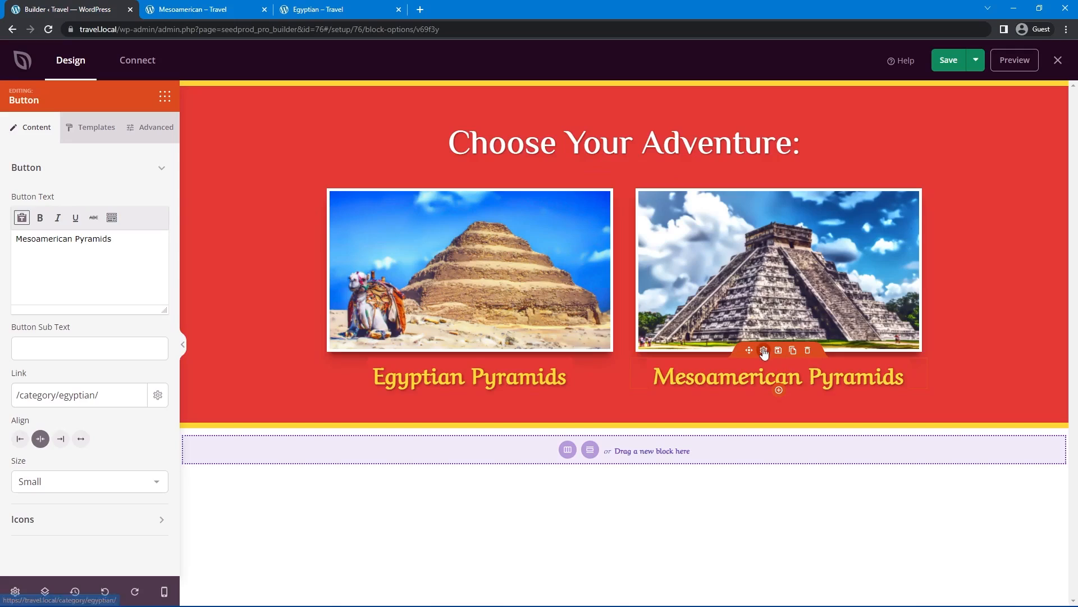
Link the "Mesoamerican Pyramids" button to /category/mesoamerican/ and save the Homepage
drag(100, 395, 5, 384)
text(/category/mesoamerican/)
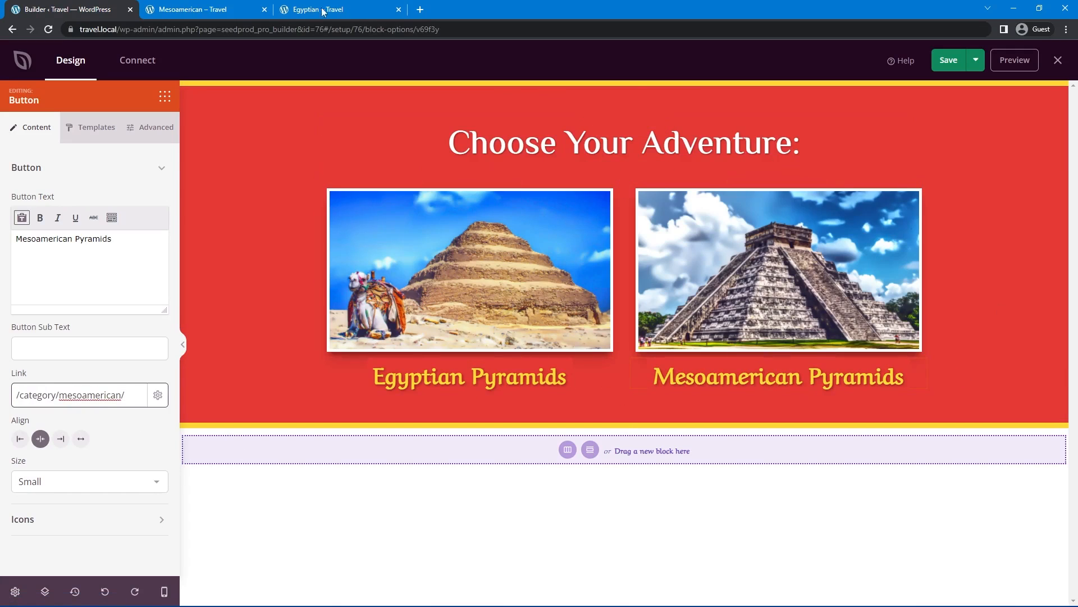
click(943, 61)
Close the Mesoamerican category tab and load the site's front page at travel.local
key(ctrl+Tab)
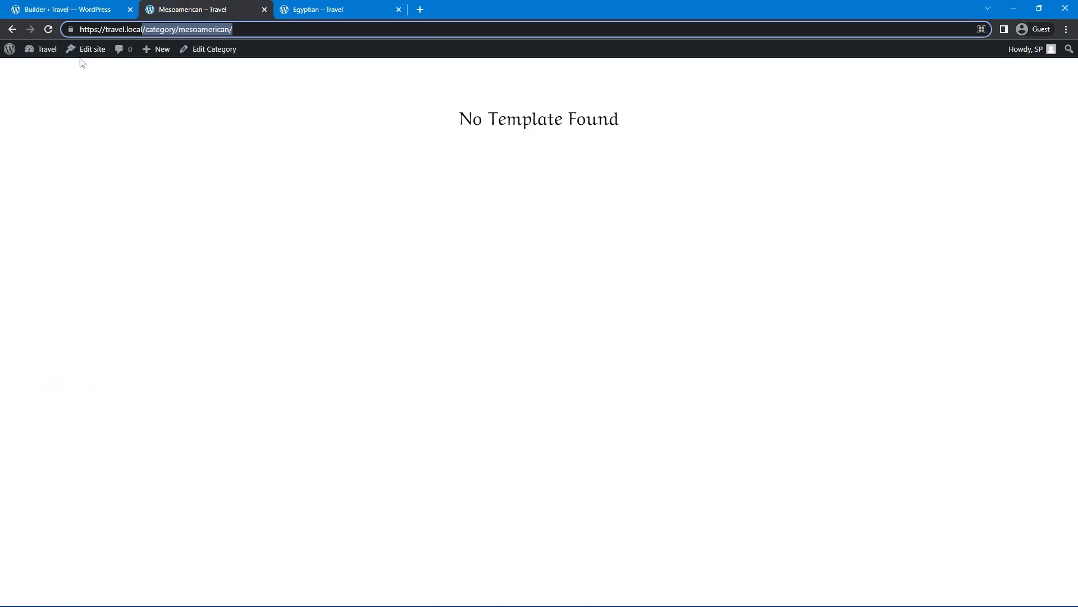
click(158, 34)
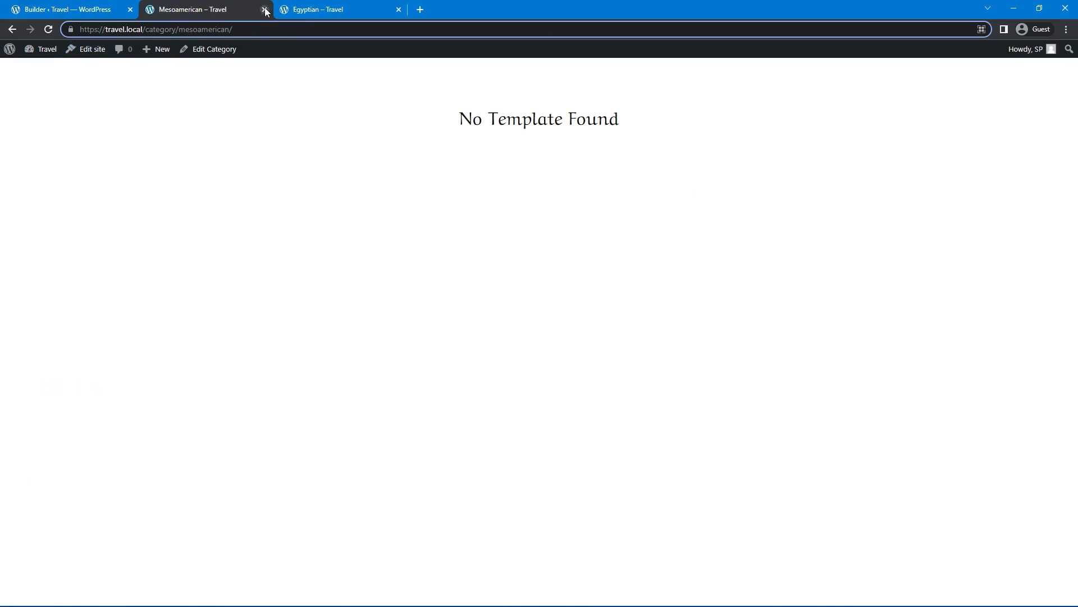
click(264, 9)
key(BackSpace)
key(Return)
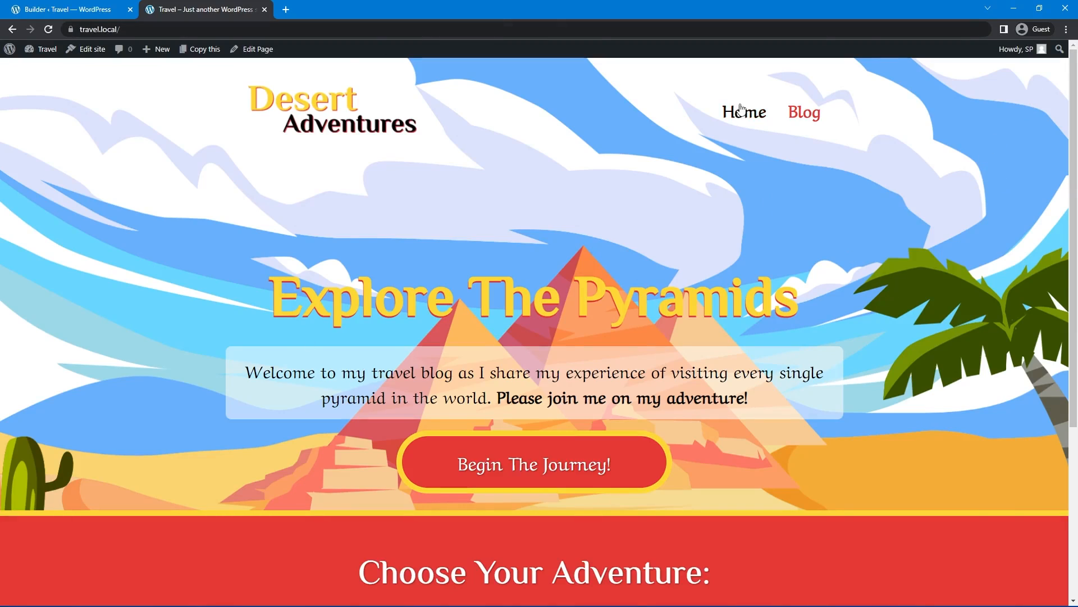
Examine the live homepage from its hero area to the "Choose Your Adventure:" images and category links
scroll(313, 156, down, 2)
drag(269, 186, 618, 188)
click(617, 189)
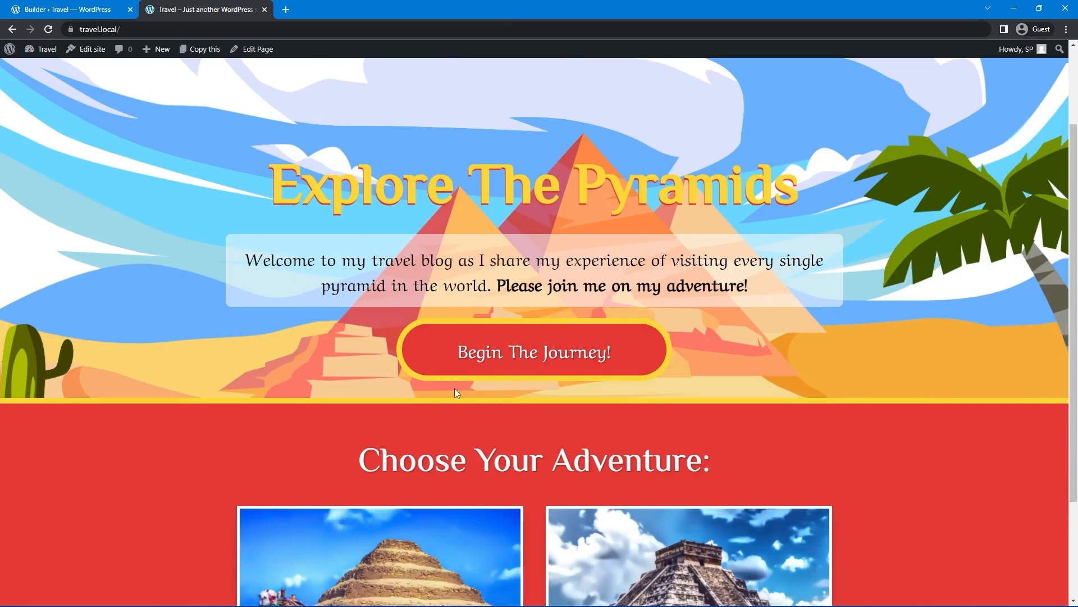
scroll(471, 392, up, 2)
scroll(510, 497, down, 4)
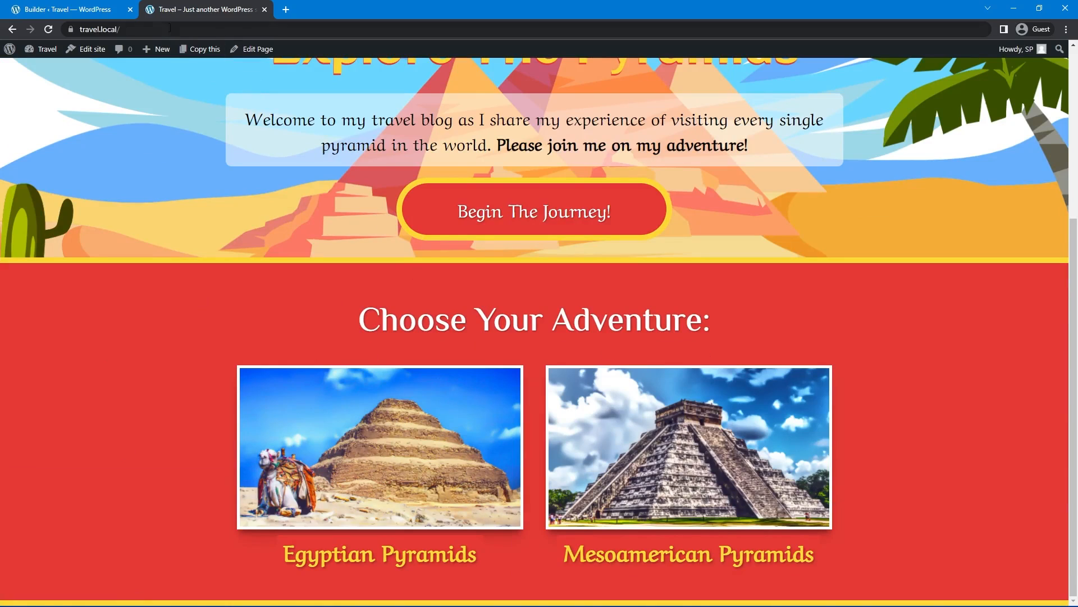
Return to the Homepage builder and link the Egyptian pyramid image to /category/egyptian/, matching the button beneath it
click(87, 5)
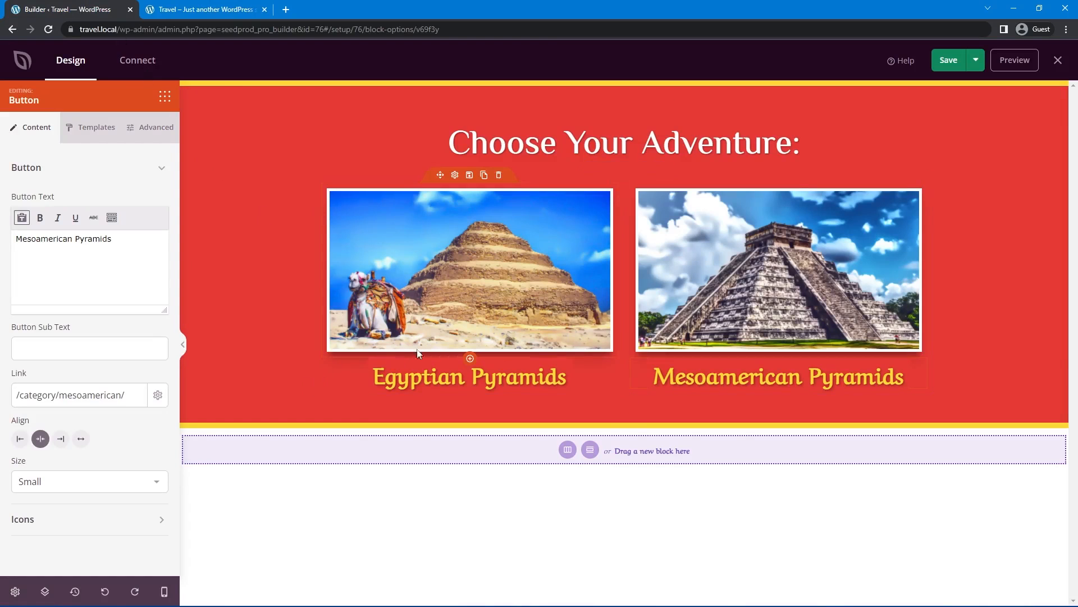
click(431, 382)
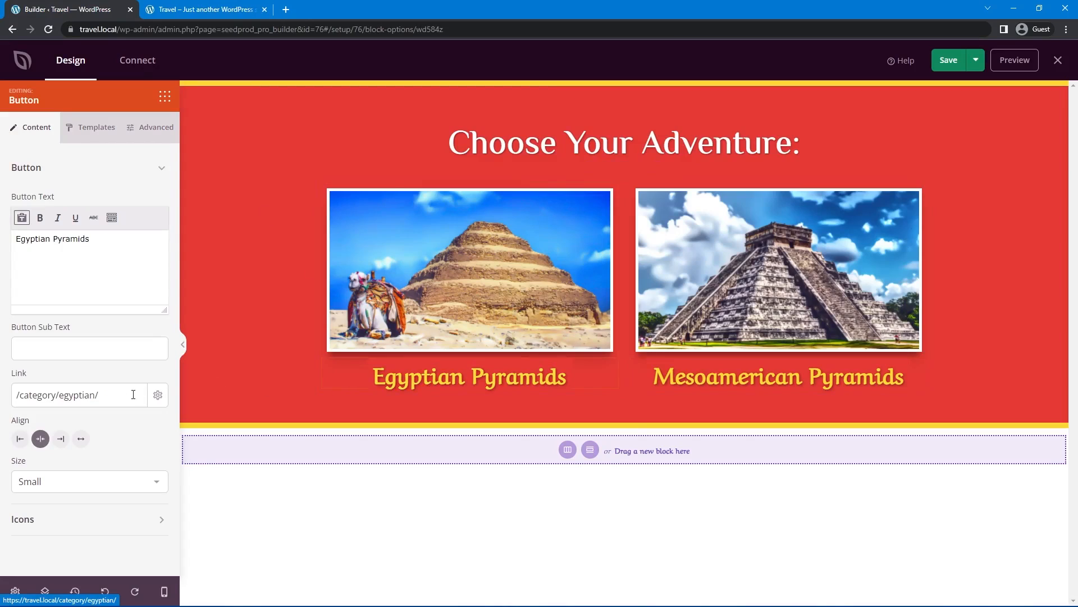
click(389, 321)
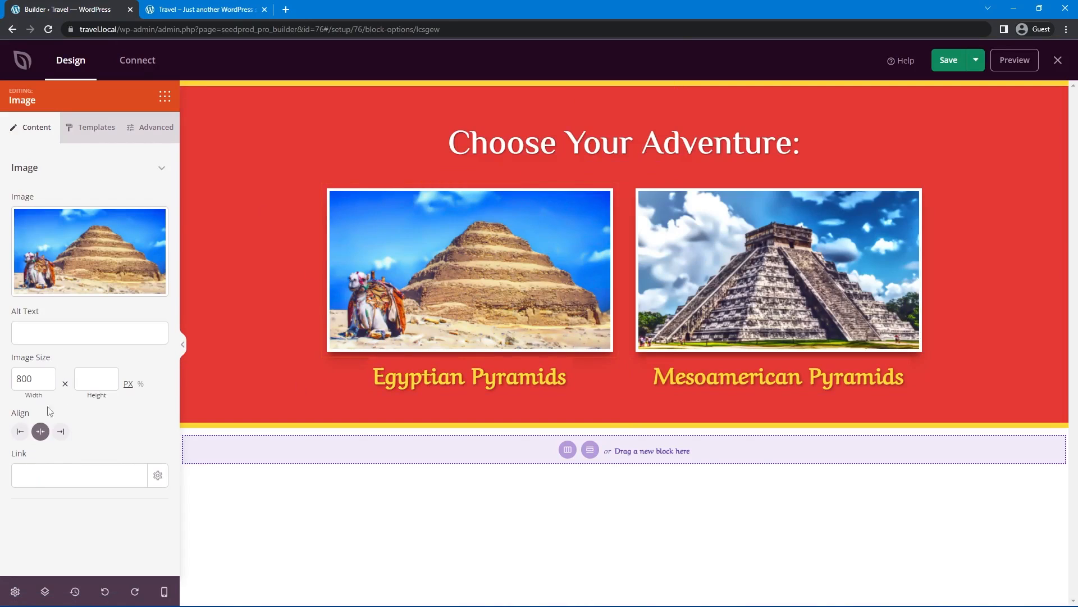
click(85, 475)
text(/category/egyptian/)
Copy the "Mesoamerican Pyramids" button's /category/mesoamerican/ link to the Mesoamerican pyramid image and save the Homepage
click(721, 375)
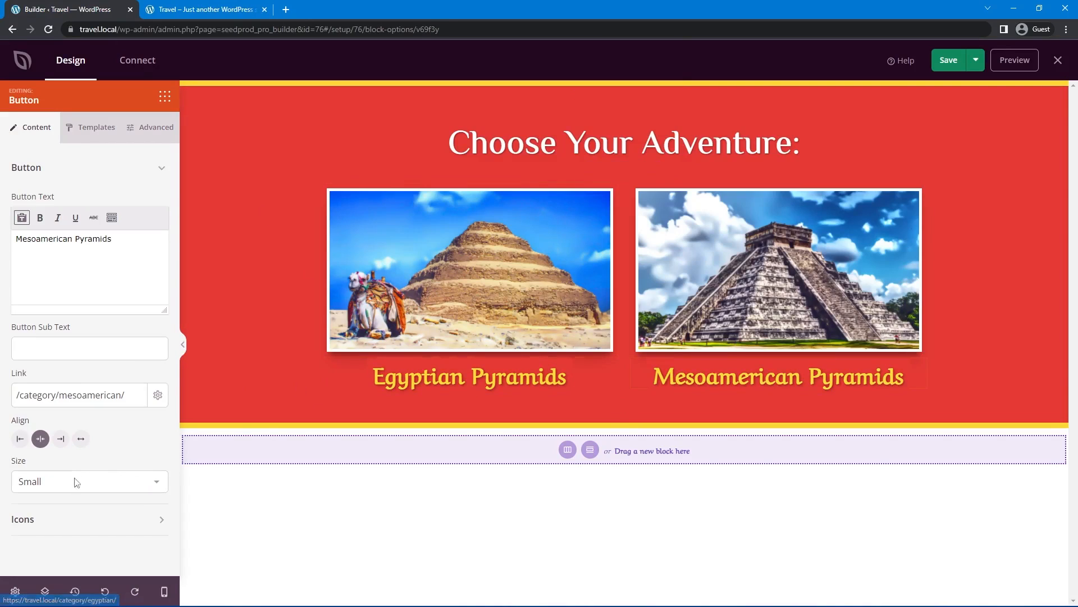
drag(130, 395, 29, 394)
key(ctrl+c)
click(748, 315)
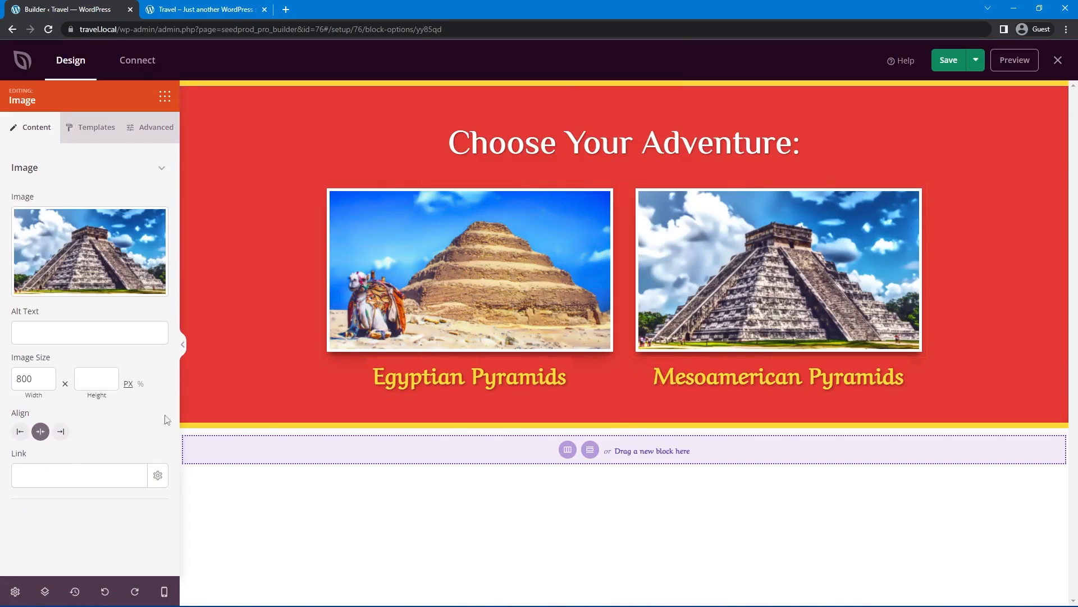
click(78, 475)
key(ctrl+v)
click(949, 60)
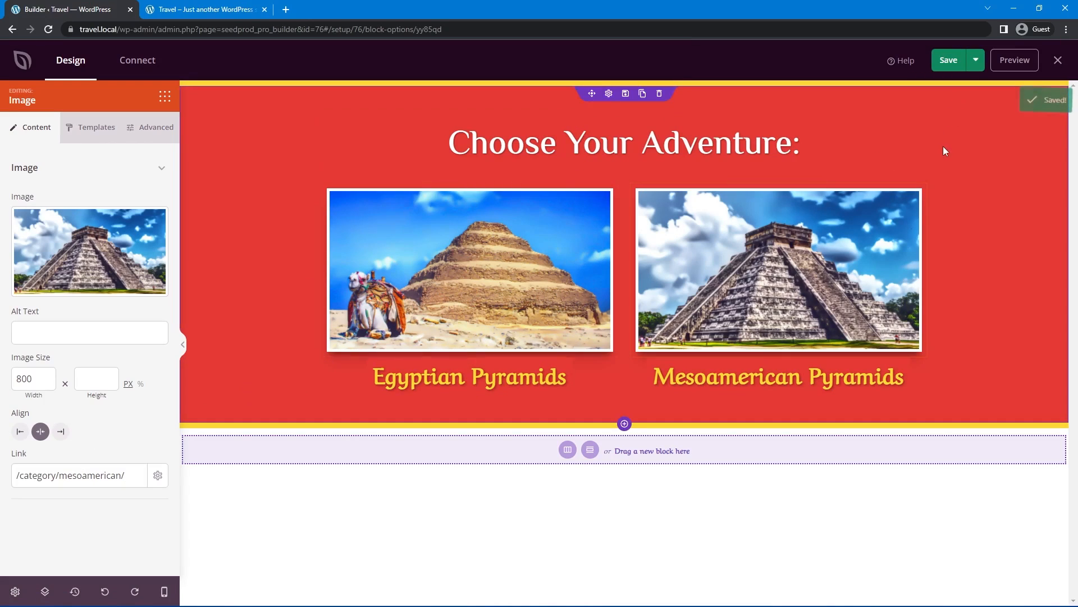
Leave the Homepage, open the Header - Front template's design and add a Spacer block below the "Begin The Journey!" button
click(1058, 61)
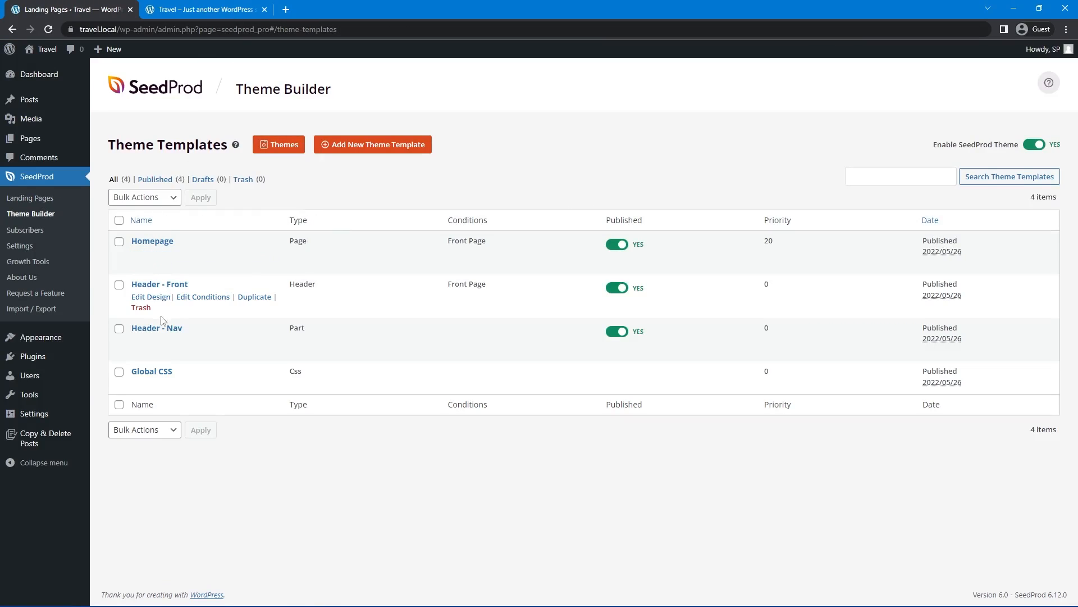
click(151, 298)
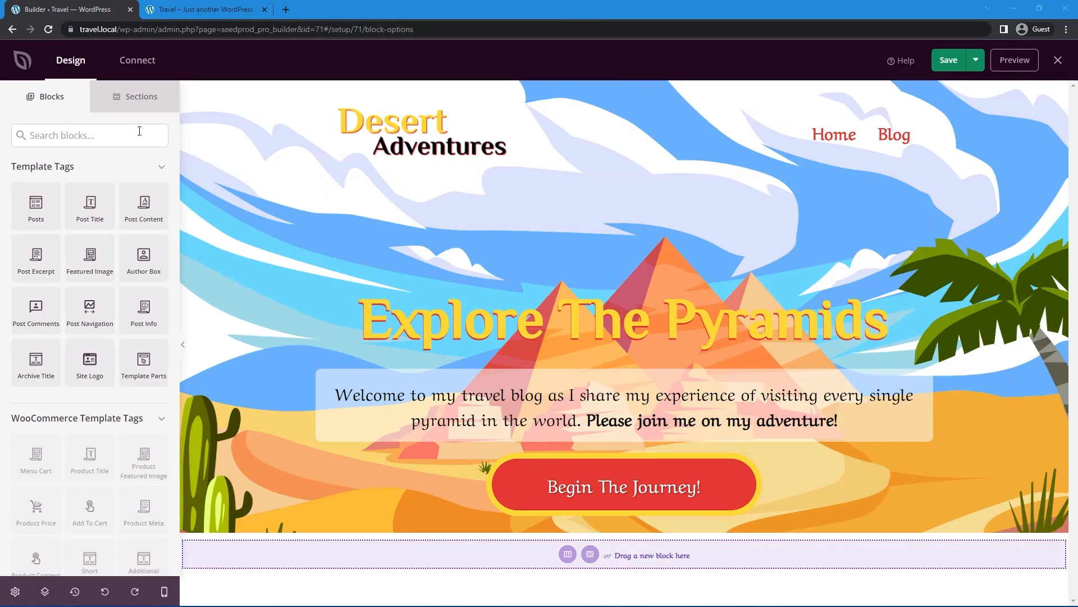
text(spacer)
drag(46, 300, 542, 530)
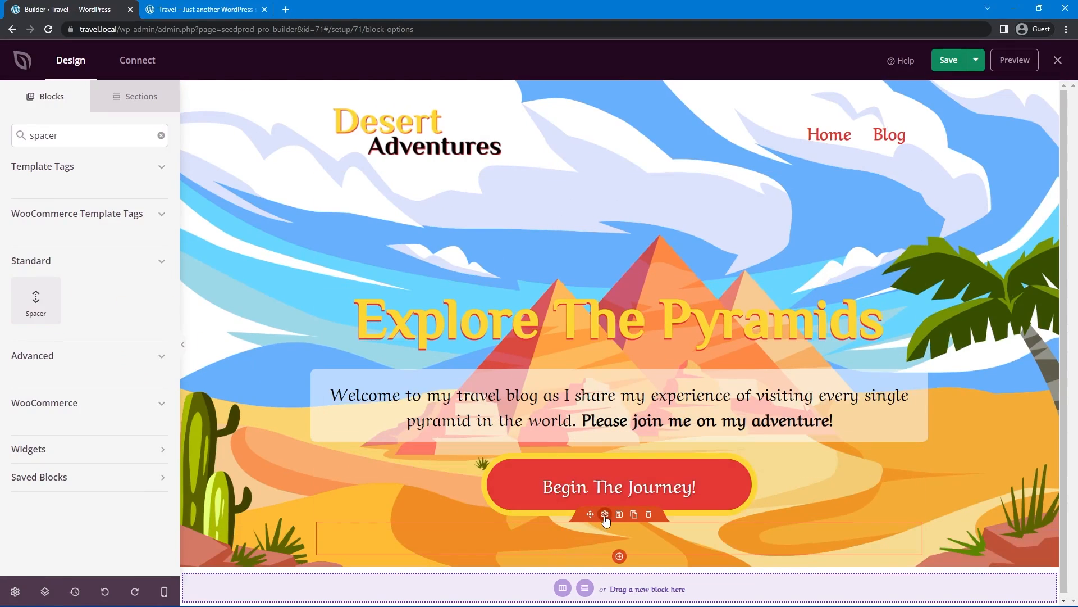
Set the new spacer's height to 100 and save the Header - Front template
click(605, 514)
click(142, 174)
text(100)
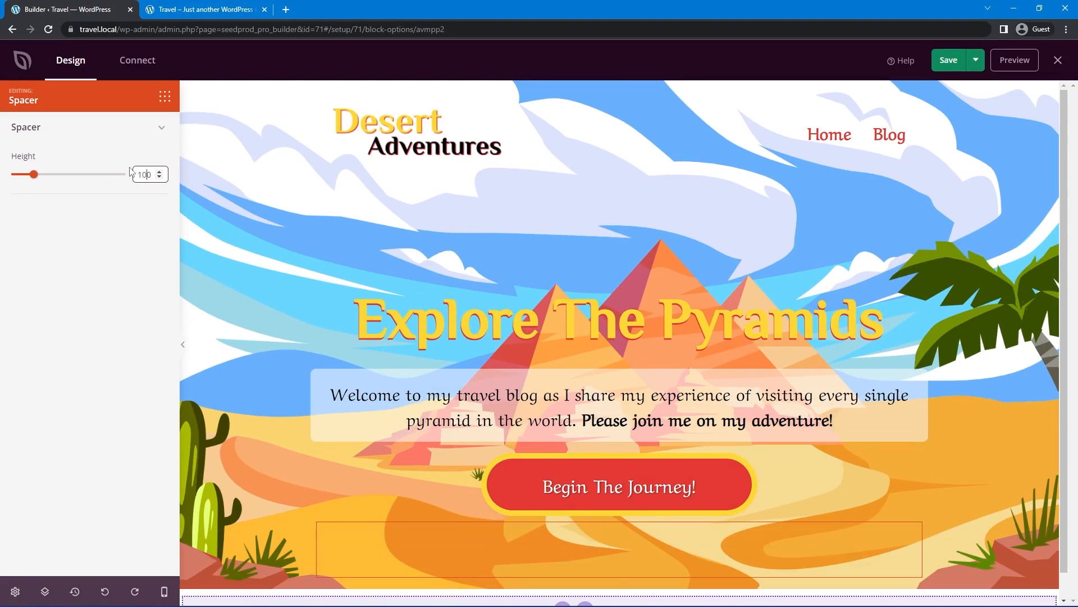
click(948, 62)
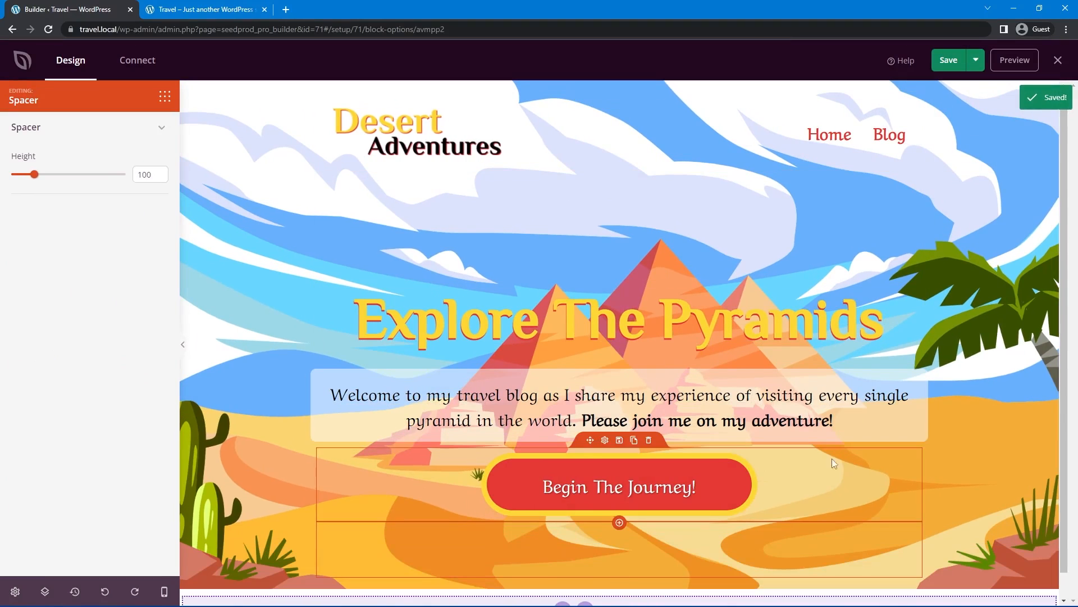
Reload the live front page, review the hero spacing and the "Choose Your Adventure:" image links, and close its tab
click(207, 10)
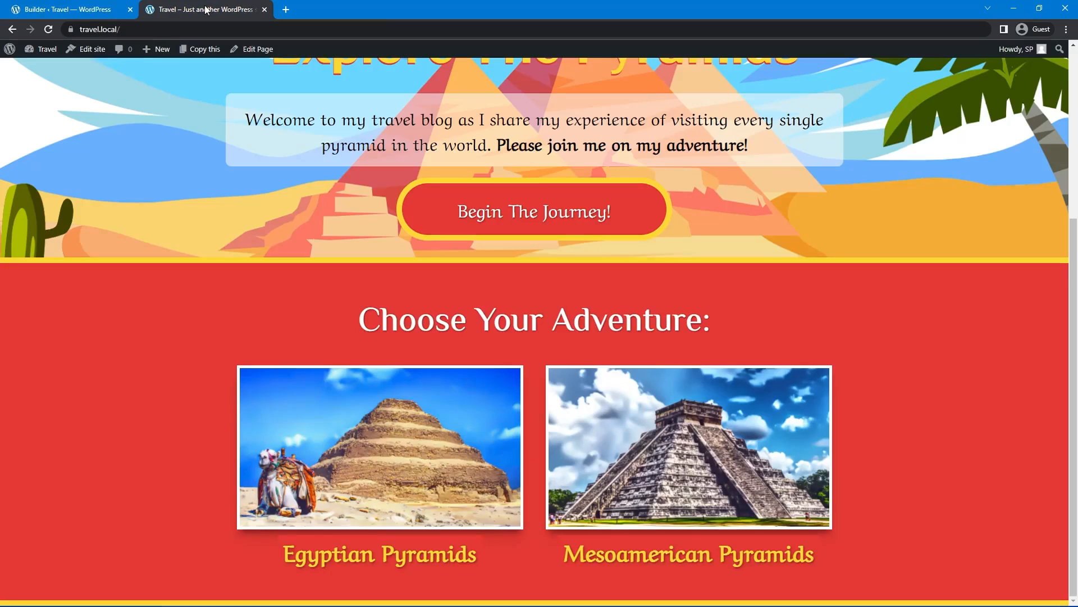
click(48, 29)
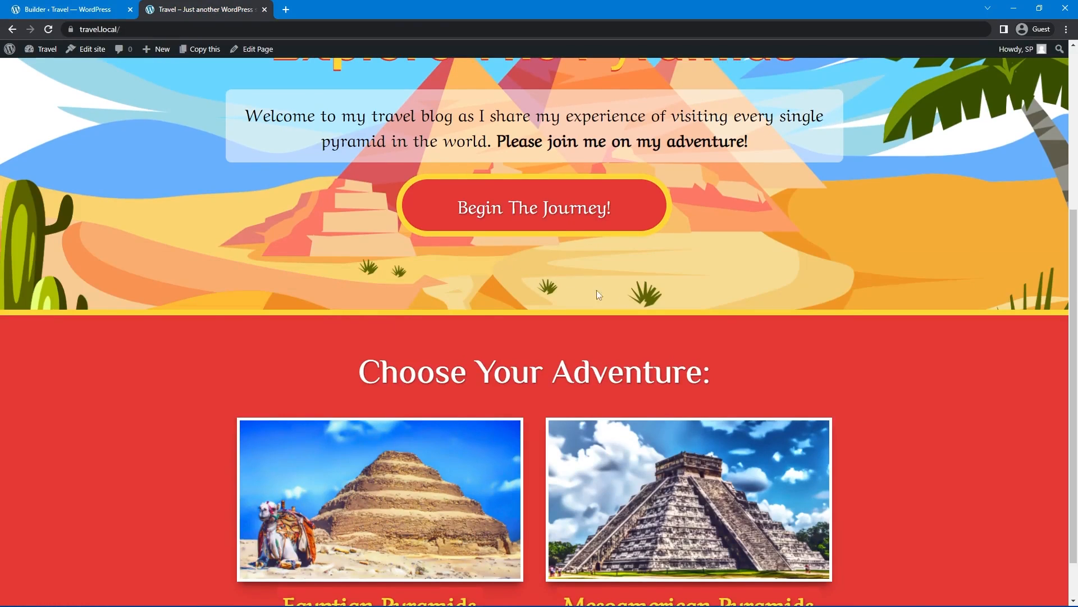
scroll(596, 289, up, 5)
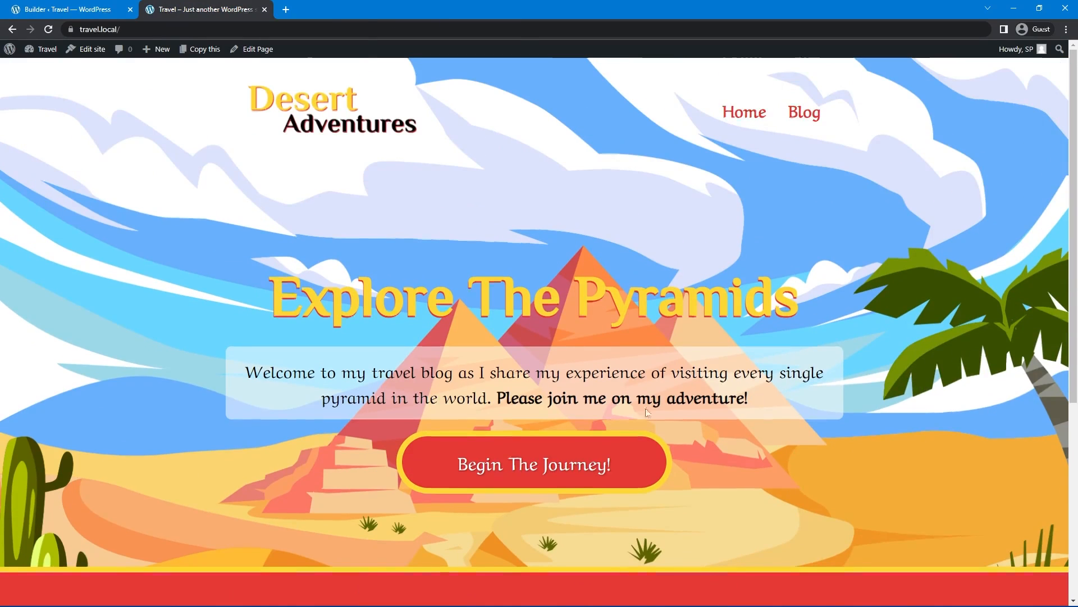
scroll(494, 356, down, 5)
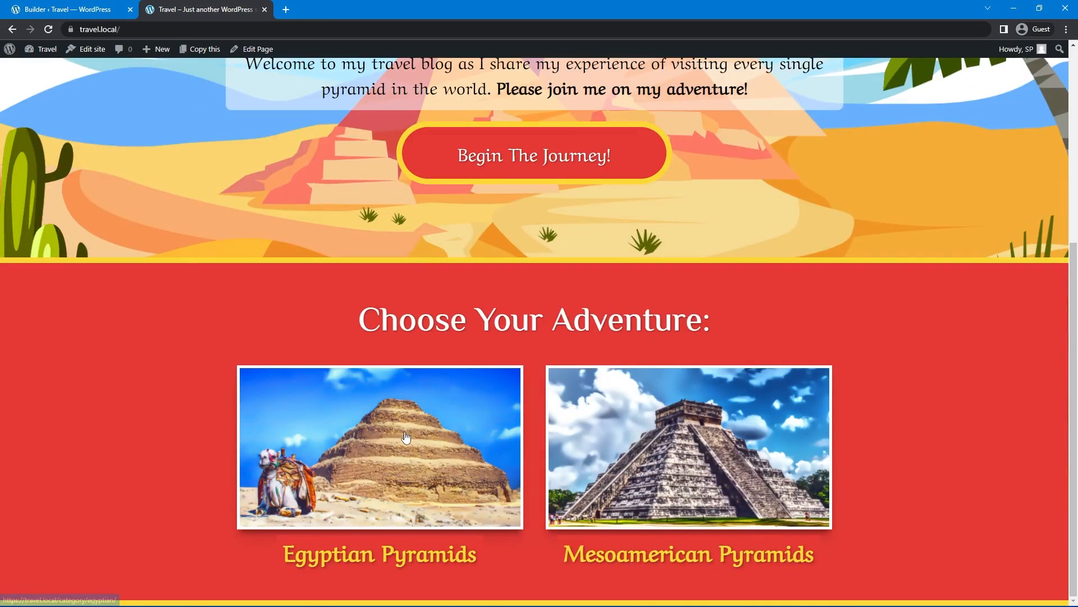
click(264, 9)
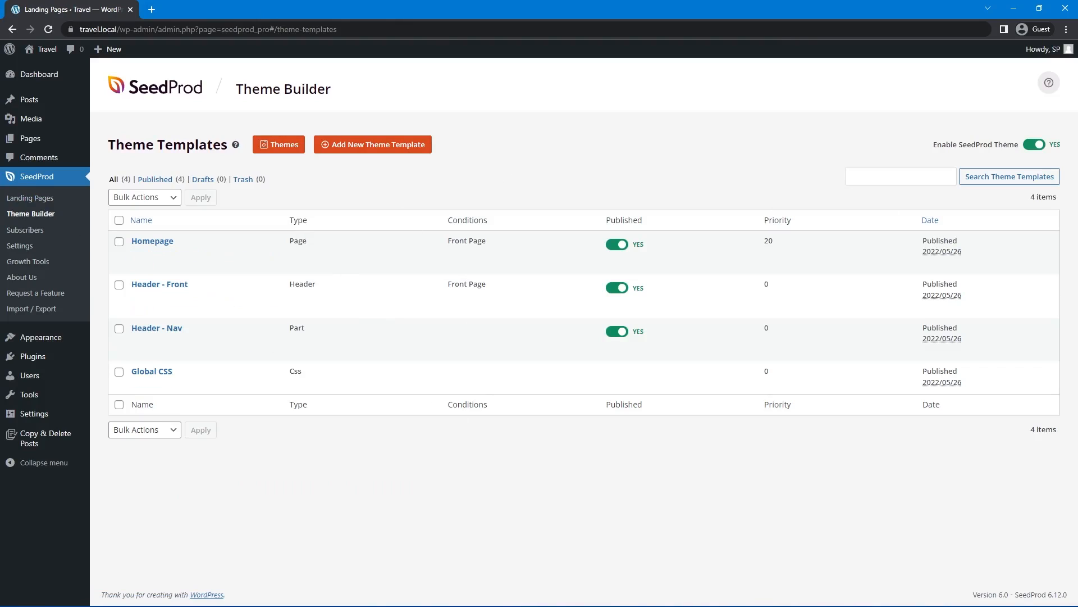
Create a new theme template named Footer of type Footer, included on the Entire Site
click(376, 146)
click(450, 312)
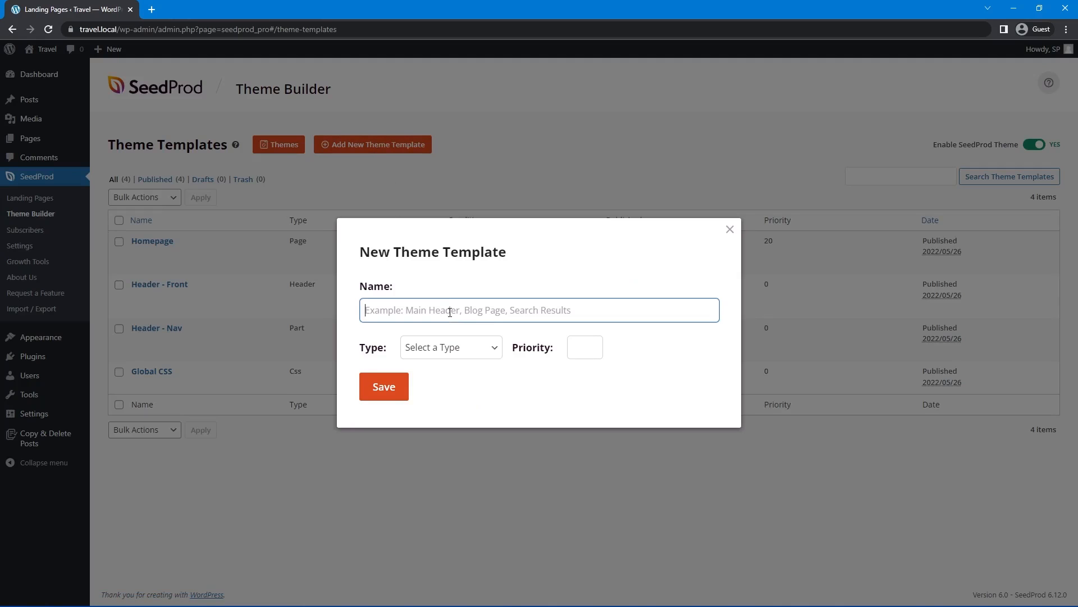
text(Footer)
click(455, 348)
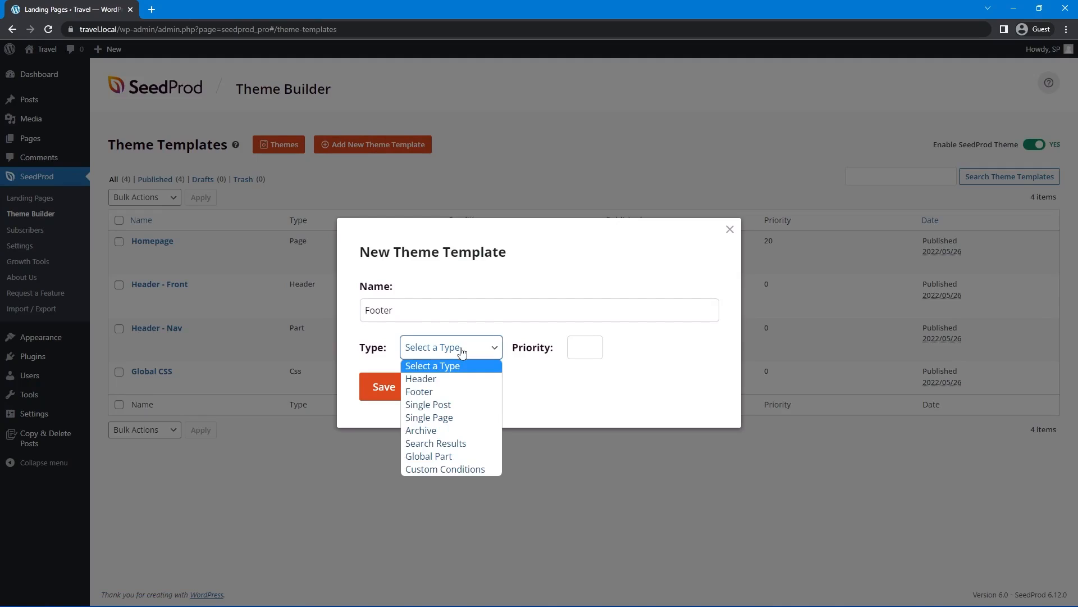
click(448, 392)
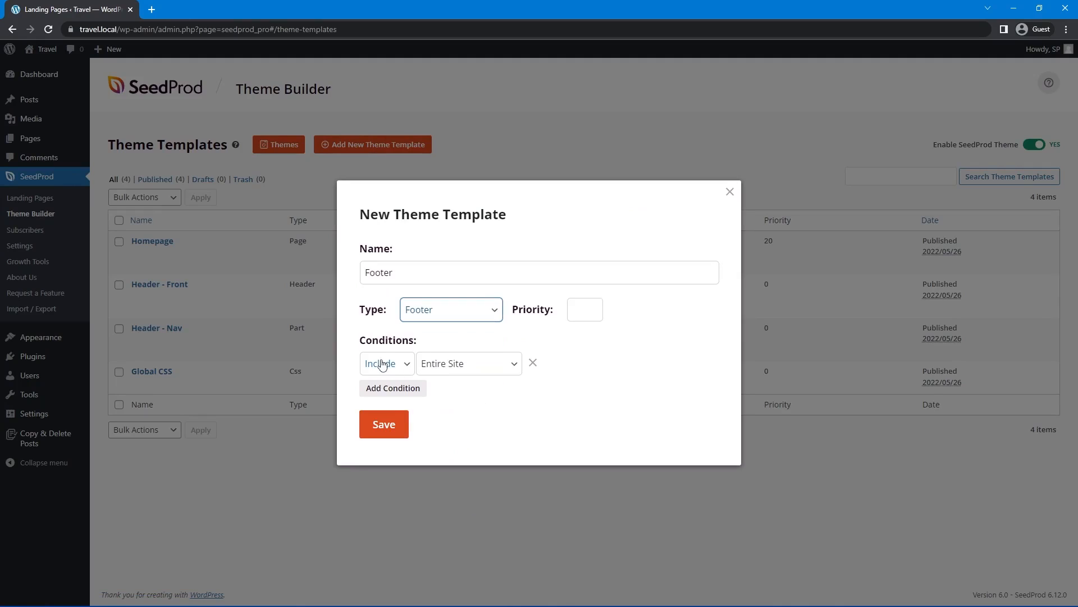
click(389, 428)
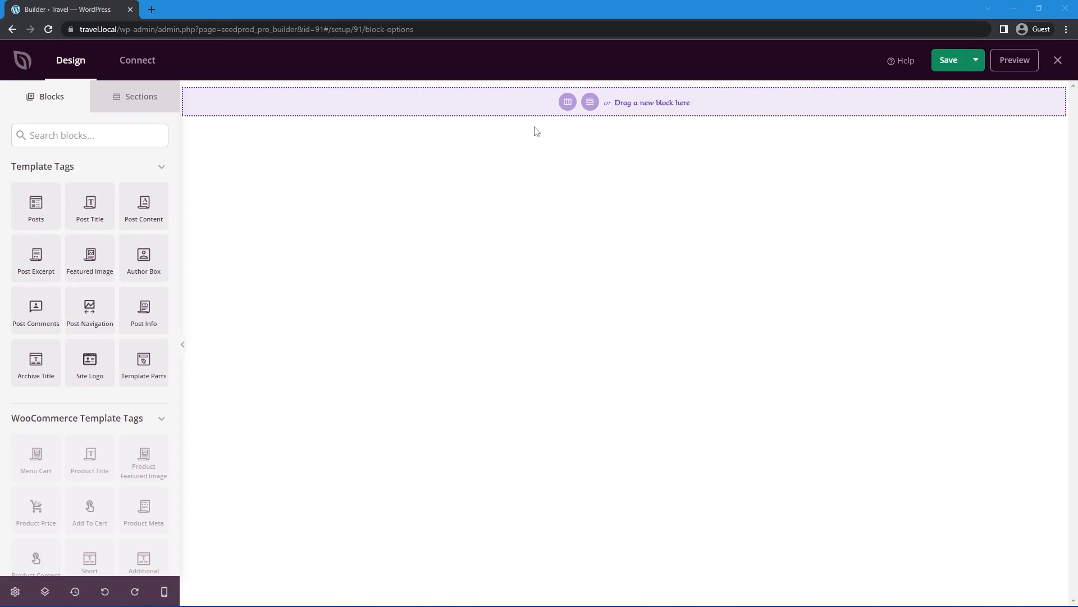
Add a single-column section to the footer and set its solid background color to black
click(568, 102)
click(542, 138)
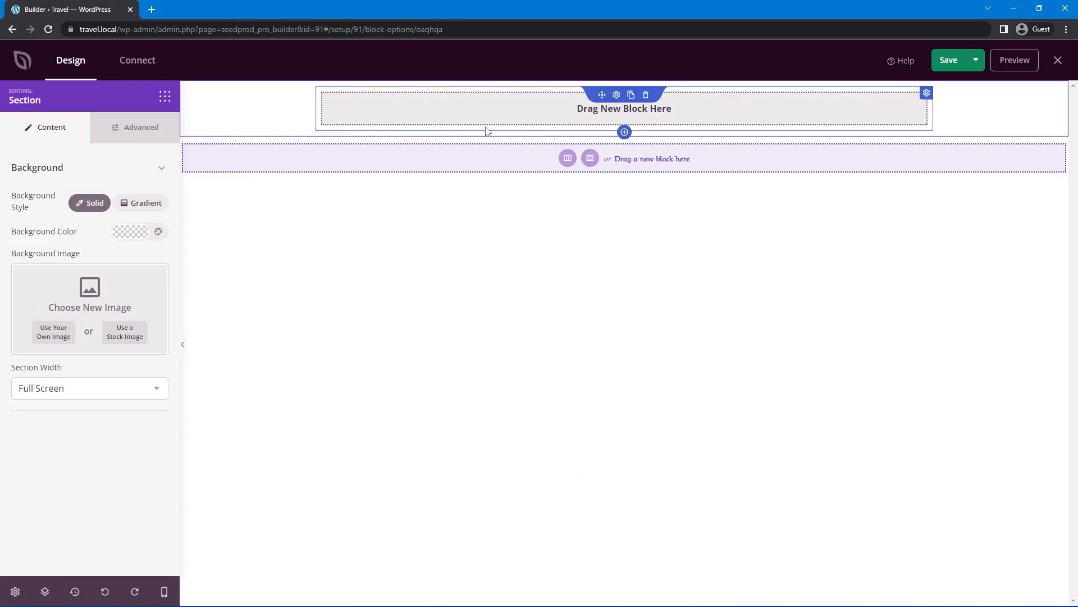
click(130, 232)
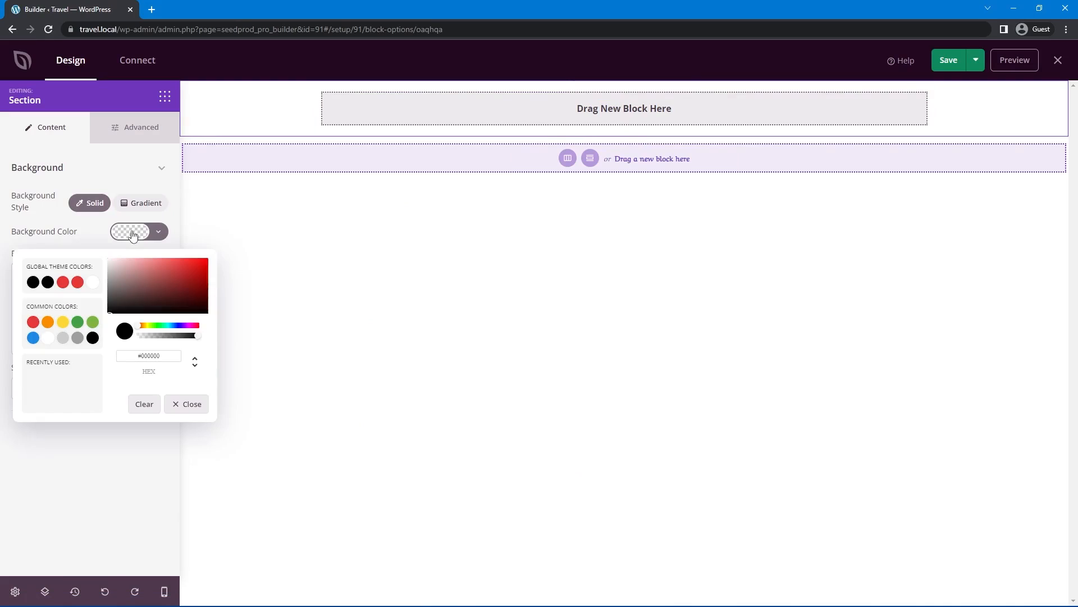
click(130, 298)
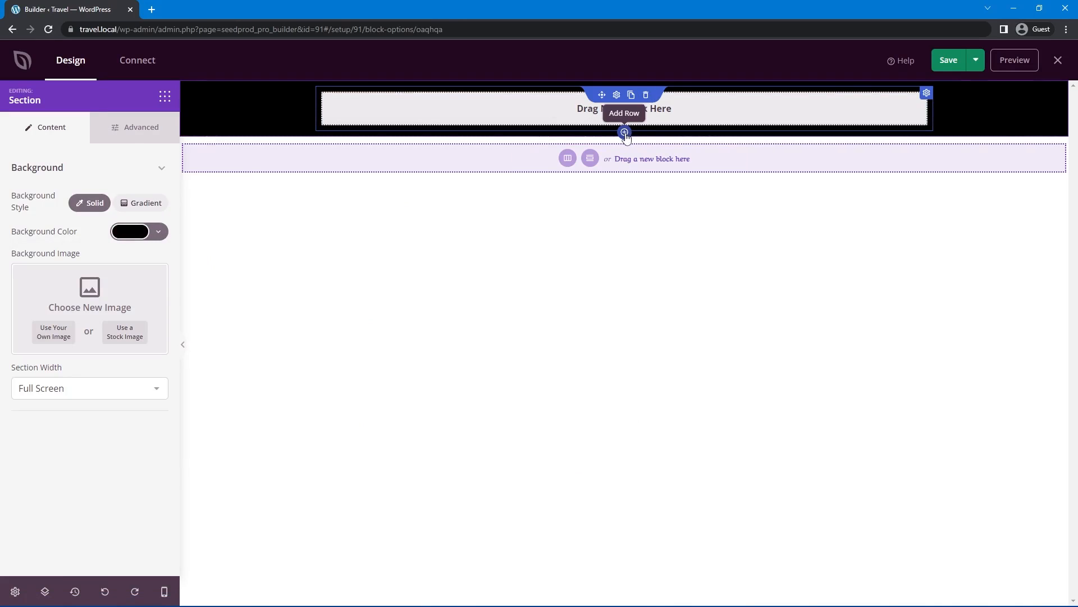
Add a row with a wide left and narrow right column to the black section, and delete the original single-column row
click(625, 133)
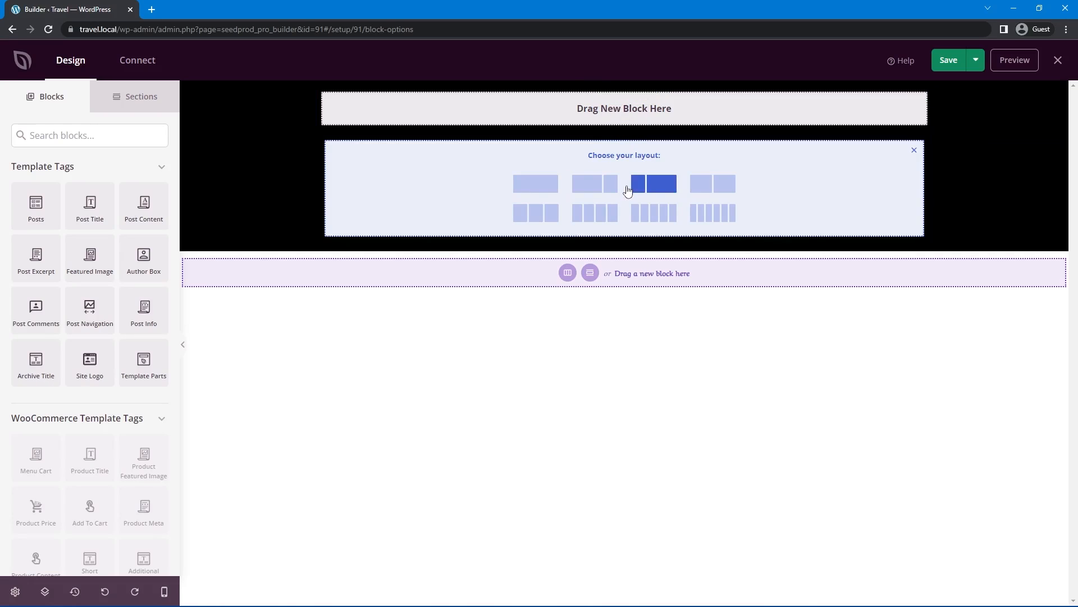
click(597, 190)
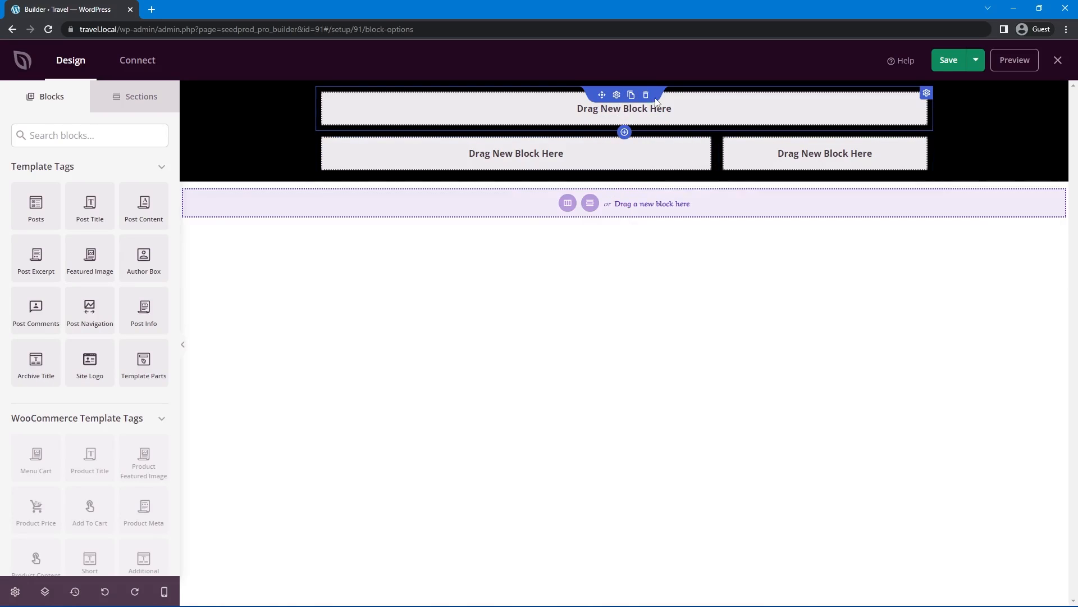
click(646, 95)
click(516, 338)
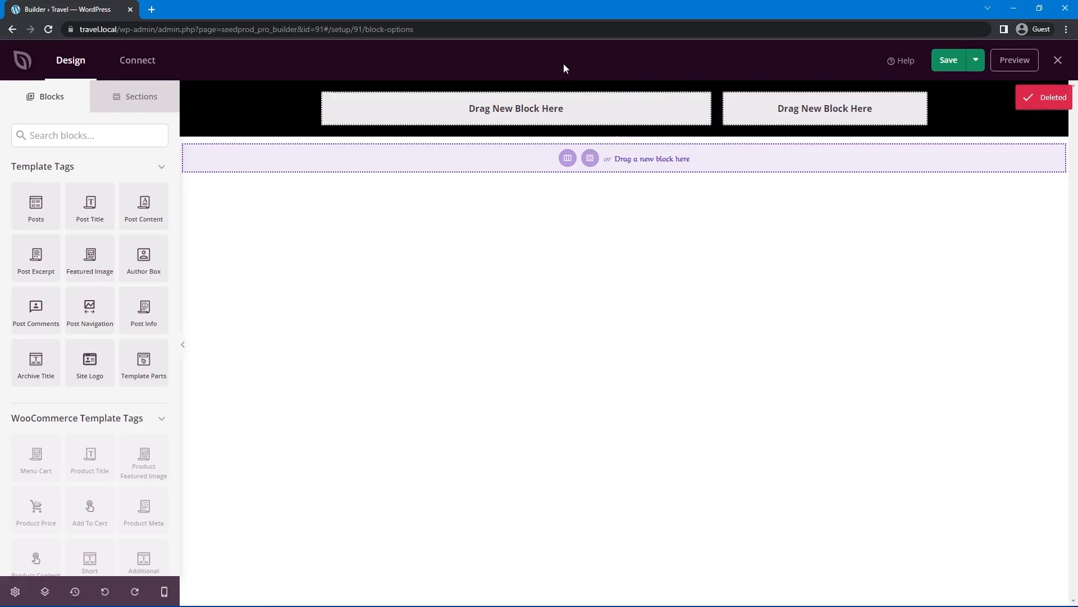
Set the black footer section's top and bottom padding to 100 each
click(211, 105)
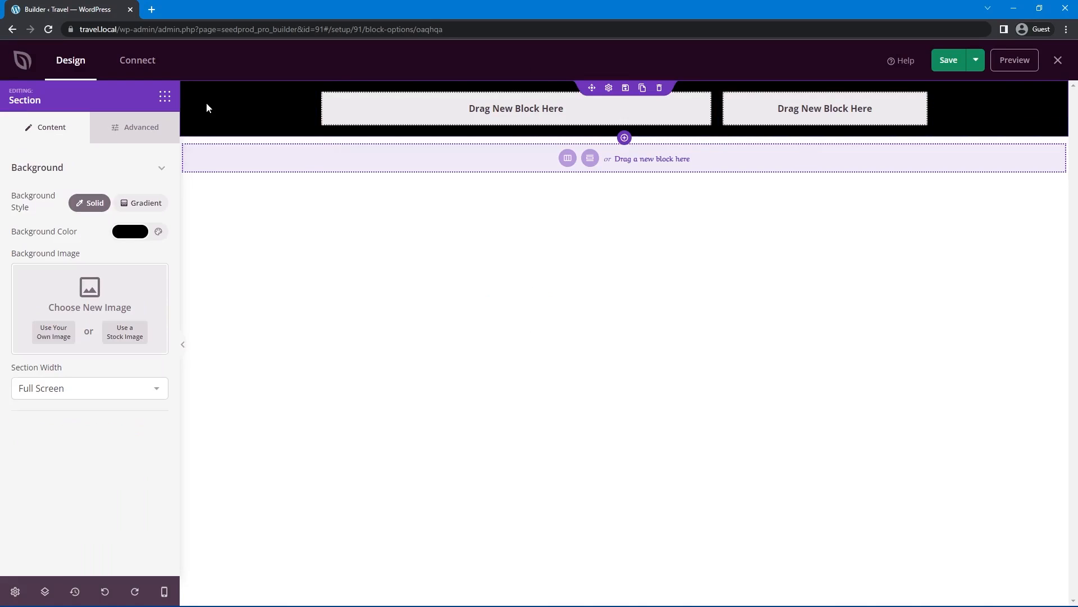
click(140, 127)
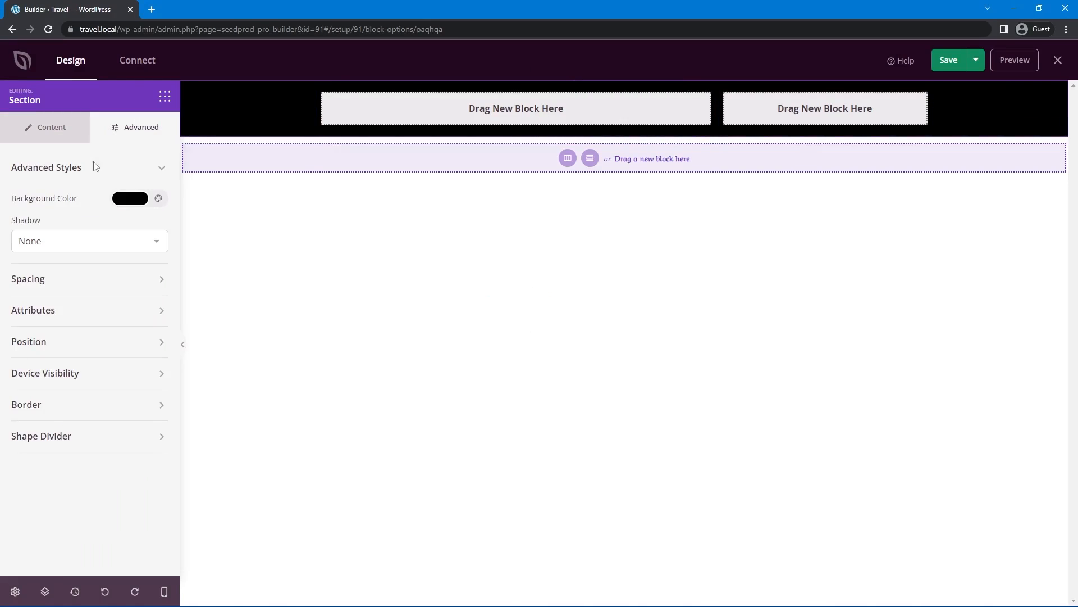
click(50, 281)
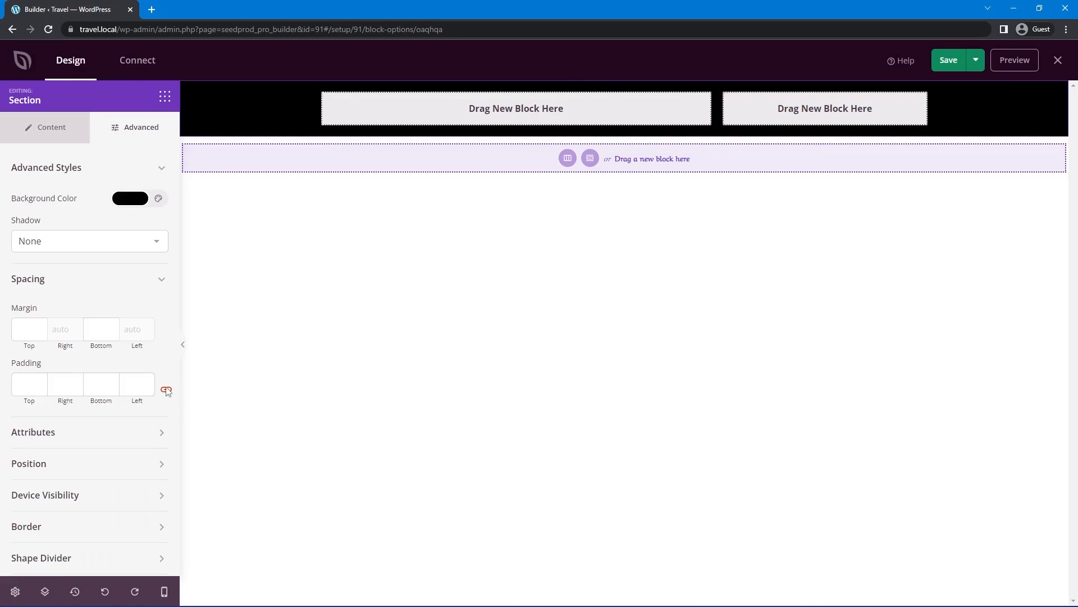
click(25, 381)
text(100)
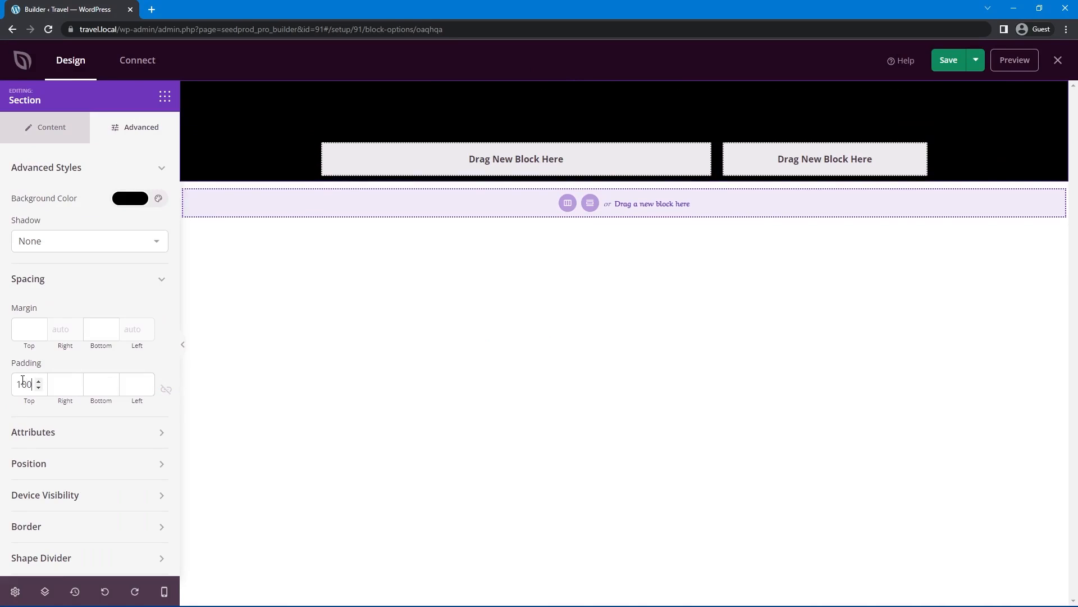
click(108, 384)
text(100)
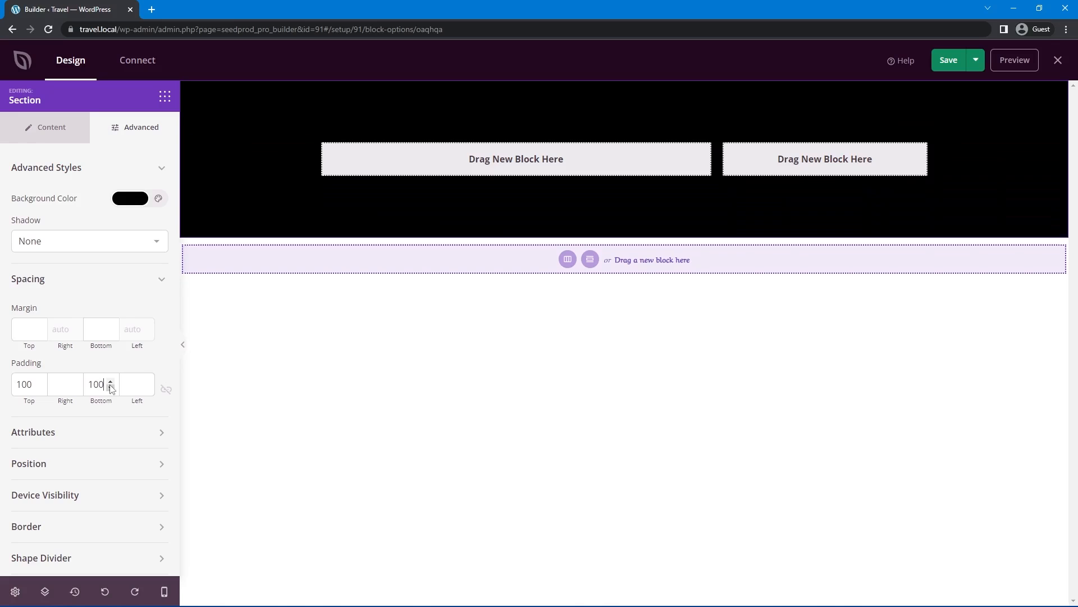
Place an Optin Form block in the footer's wide left column and open its settings
click(560, 260)
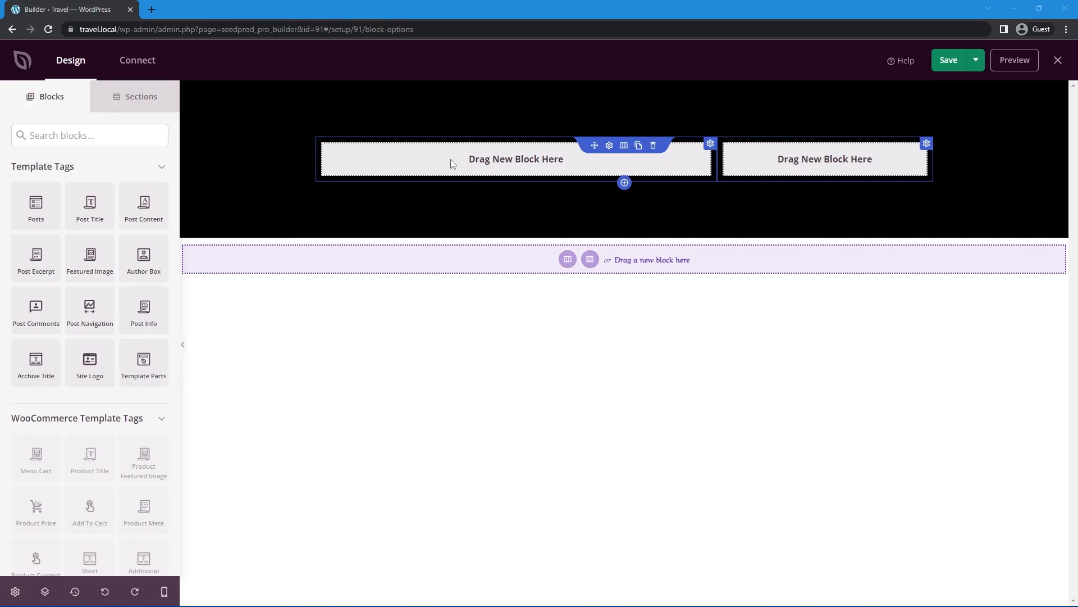
click(71, 134)
scroll(72, 253, down, 8)
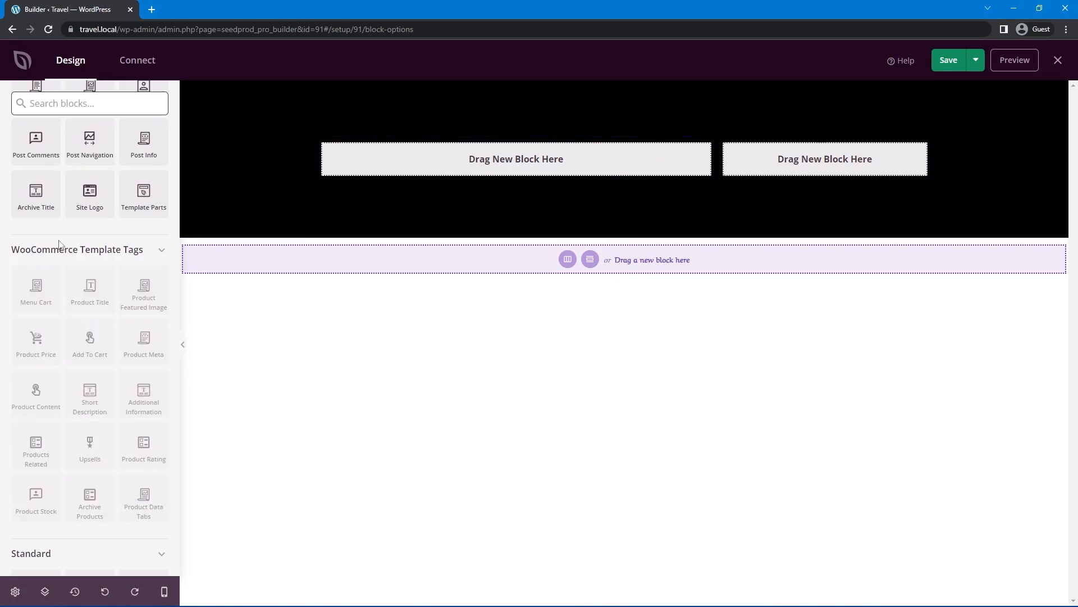
scroll(74, 449, down, 2)
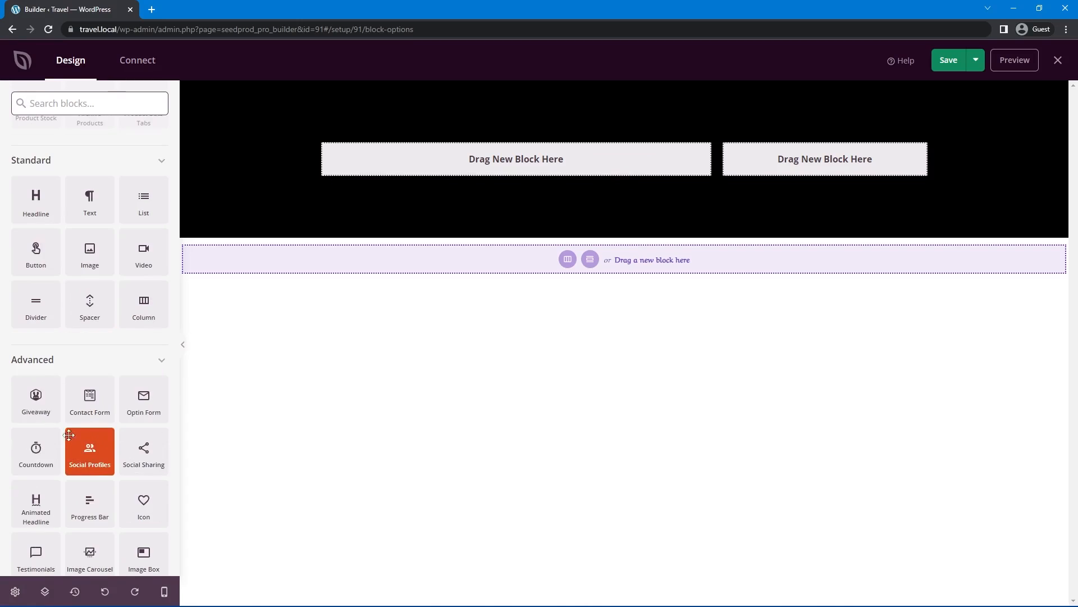
drag(153, 411, 427, 181)
click(501, 152)
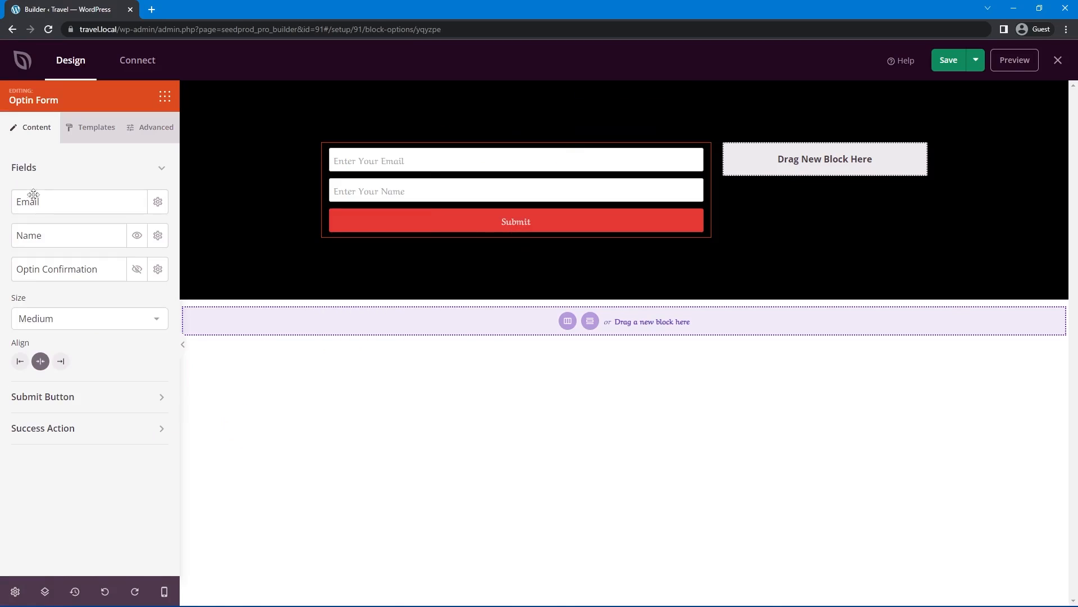
Hide the Name field in the optin form and set the form size to Large
click(137, 236)
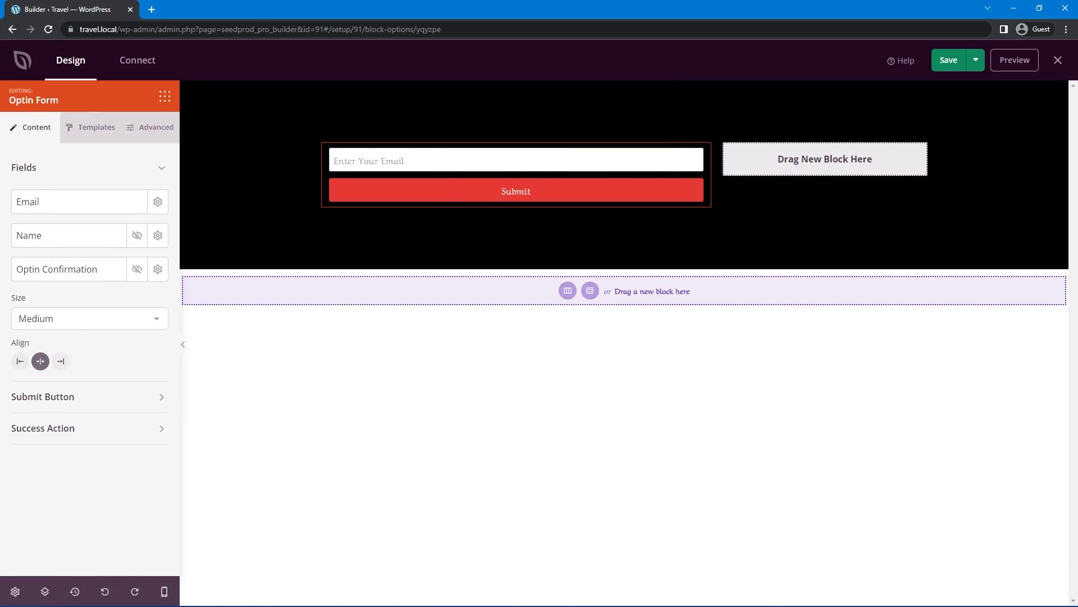
click(88, 319)
click(56, 362)
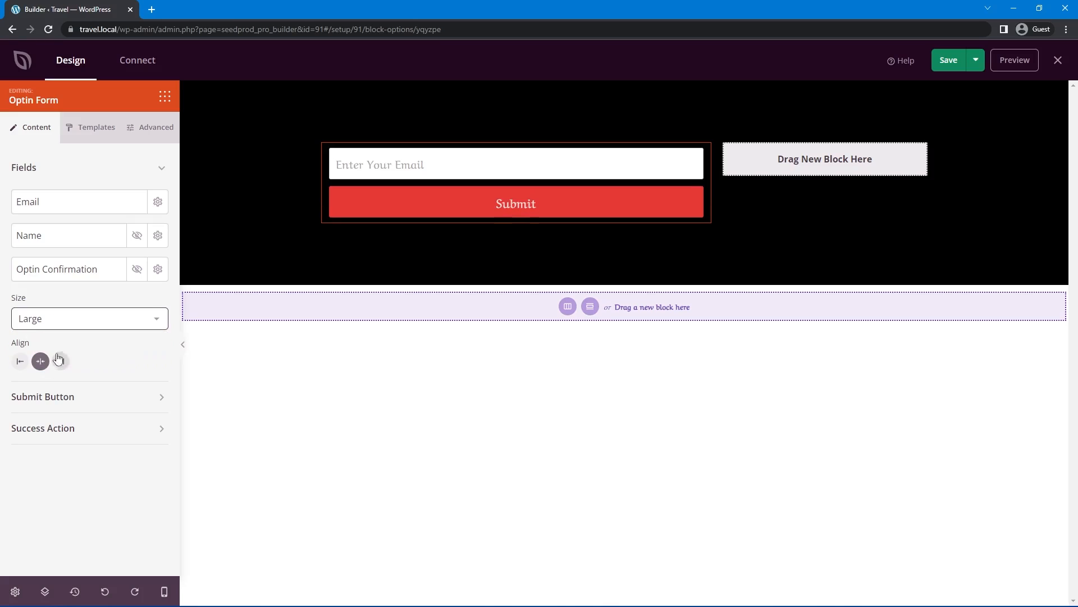
Change the optin form's submit button text to "Stay Up To Date On My Adventures"
click(92, 398)
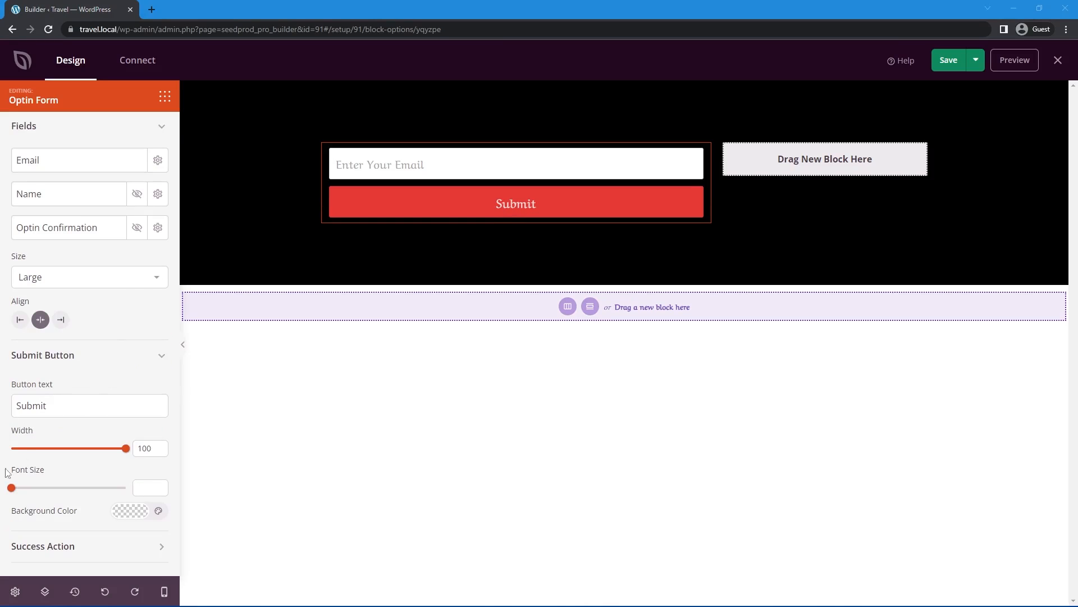
double_click(45, 416)
text(Stay Up To Date On My Adventures)
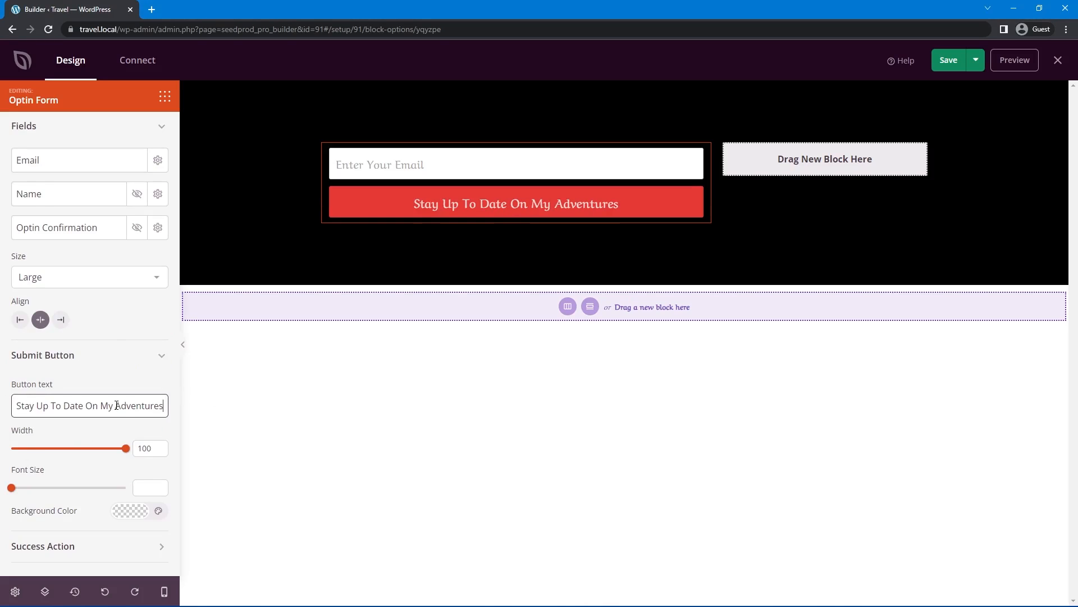
click(129, 517)
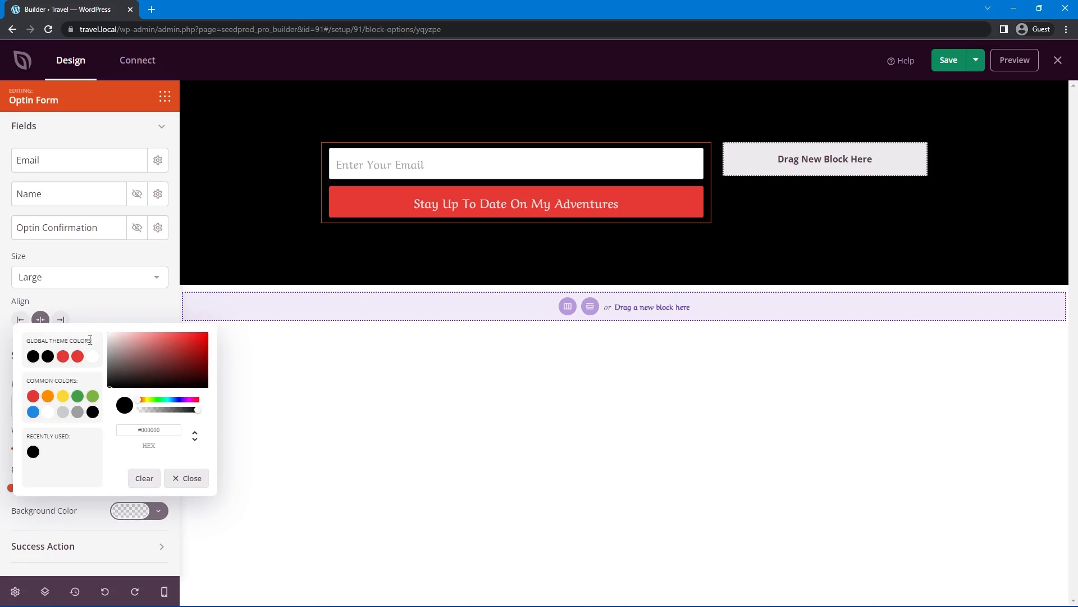
click(80, 518)
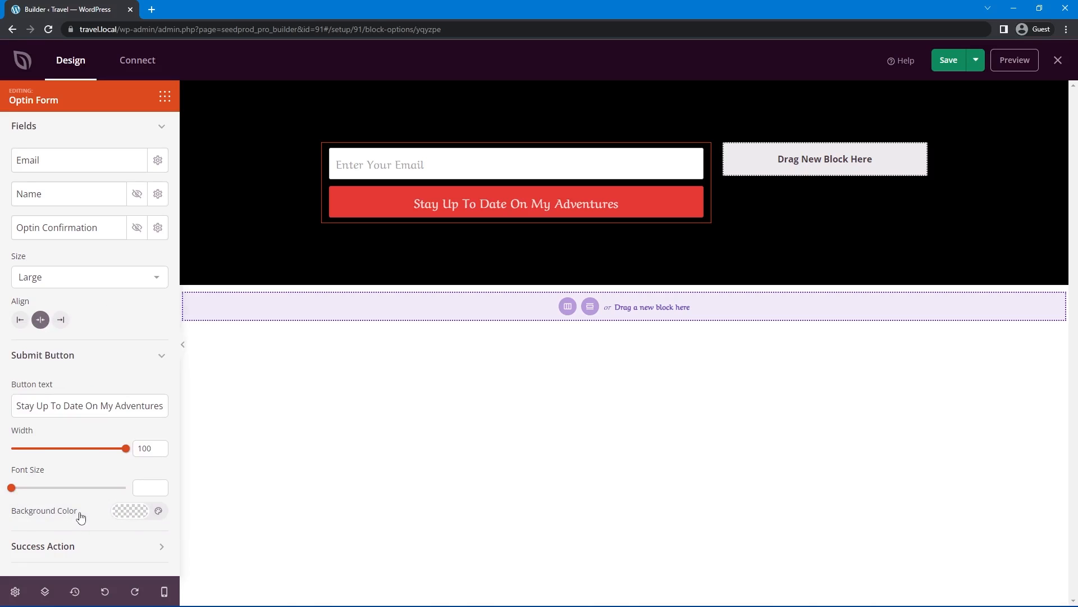
Change the optin form's success message to "Thank You, your adventure begins!"
click(125, 350)
click(84, 427)
scroll(90, 456, down, 2)
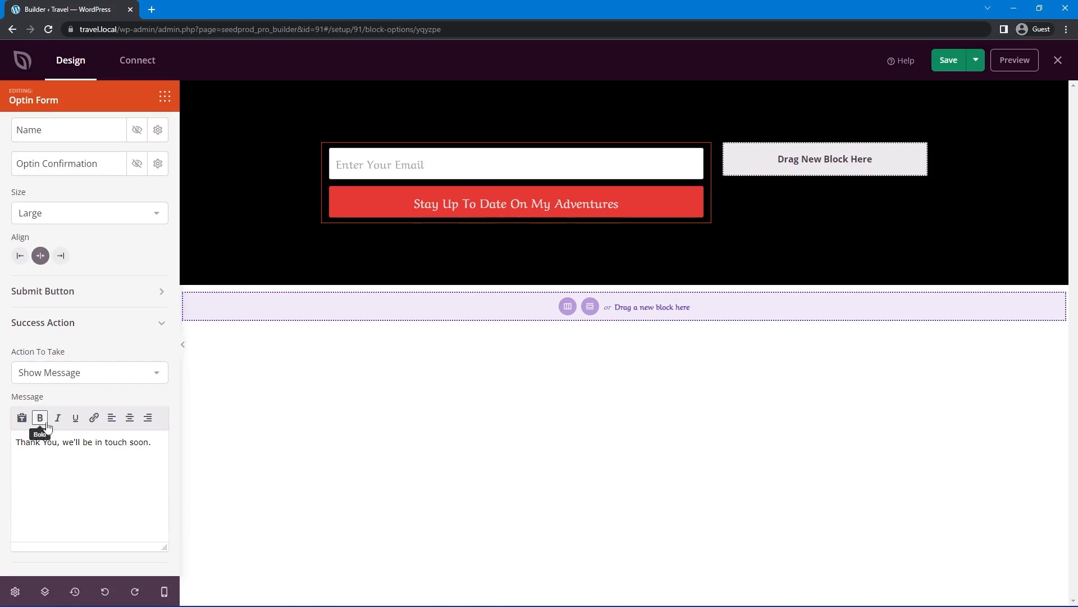
drag(64, 442, 233, 444)
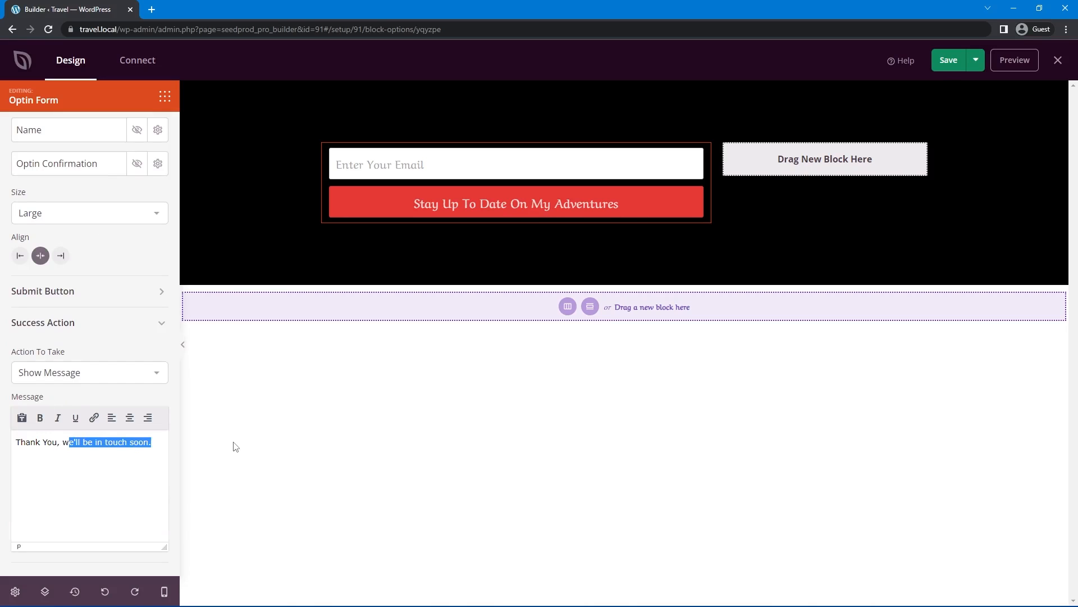
text(your adventure beg)
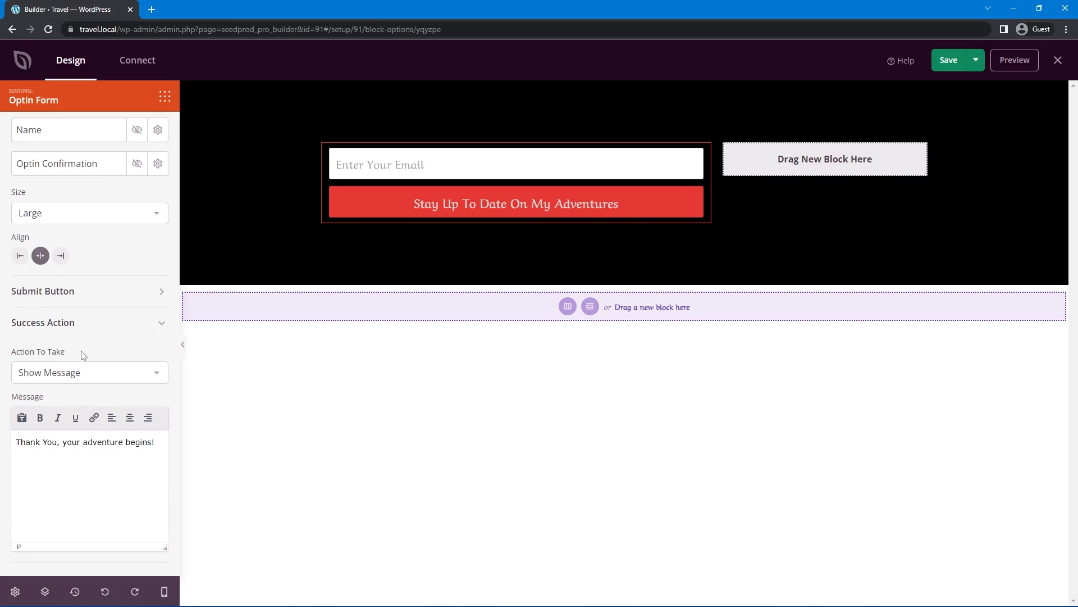
Set the optin form's border radius to 100
scroll(112, 252, up, 2)
click(147, 127)
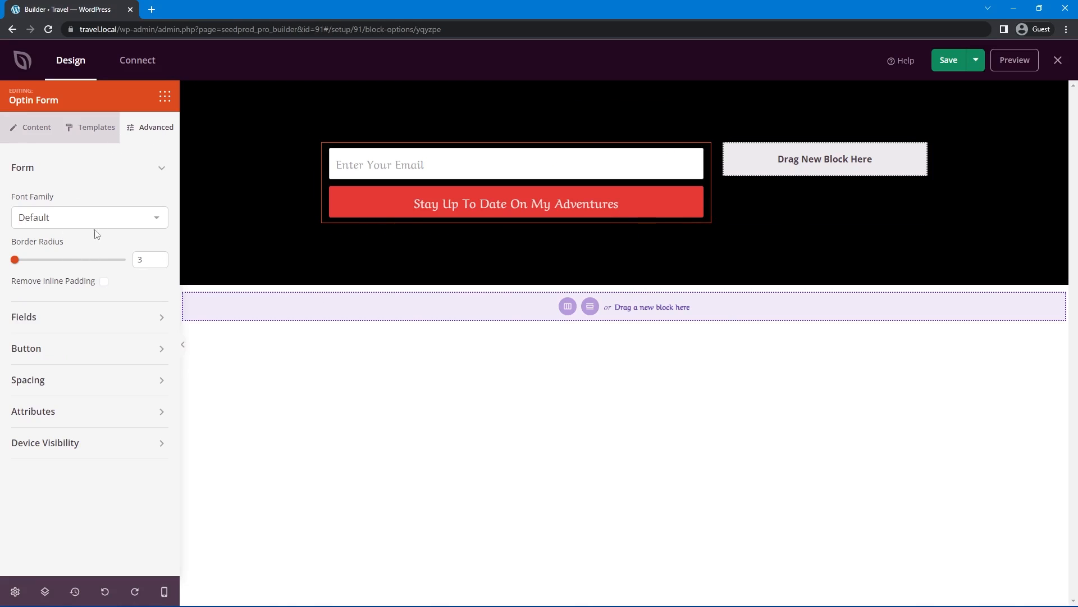
click(159, 256)
click(159, 256)
click(159, 257)
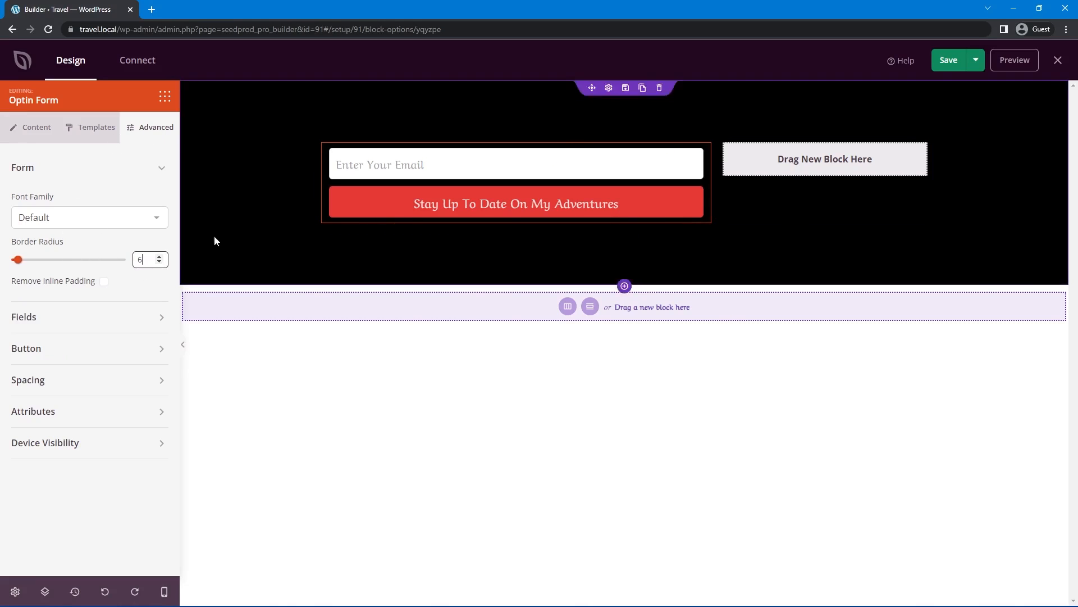
drag(17, 259, 147, 258)
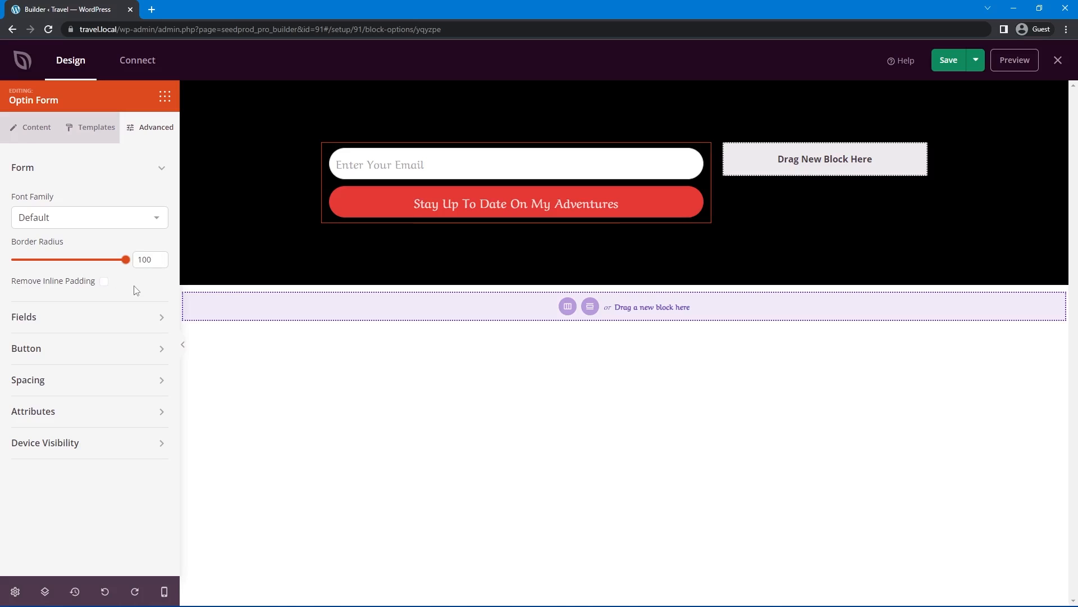
Find "plane" in the icon library and add the airplane icon after the submit button's text
click(117, 317)
click(84, 319)
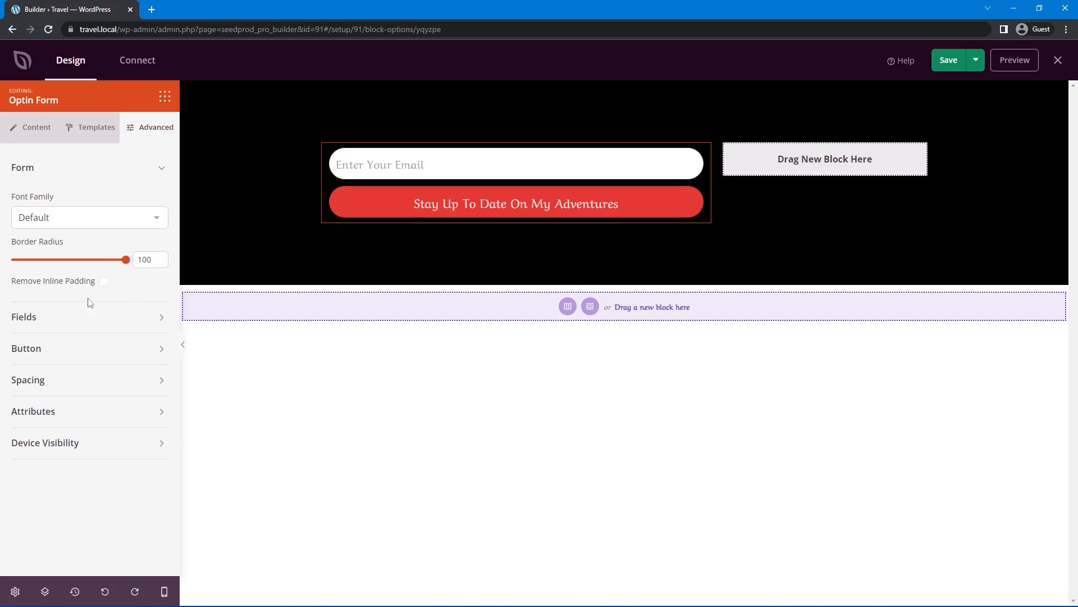
click(67, 172)
click(47, 242)
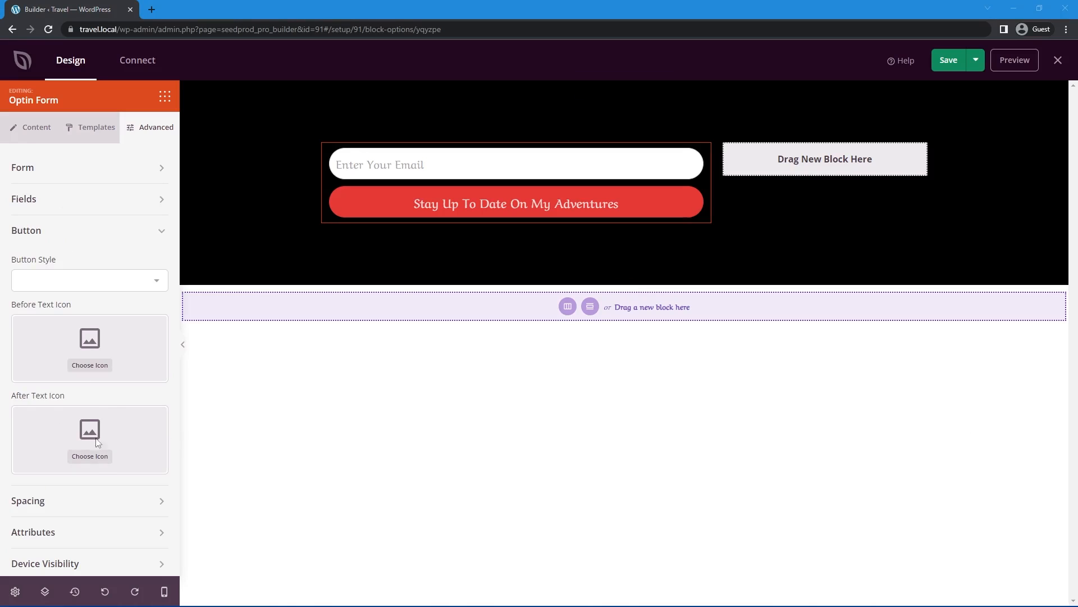
click(91, 457)
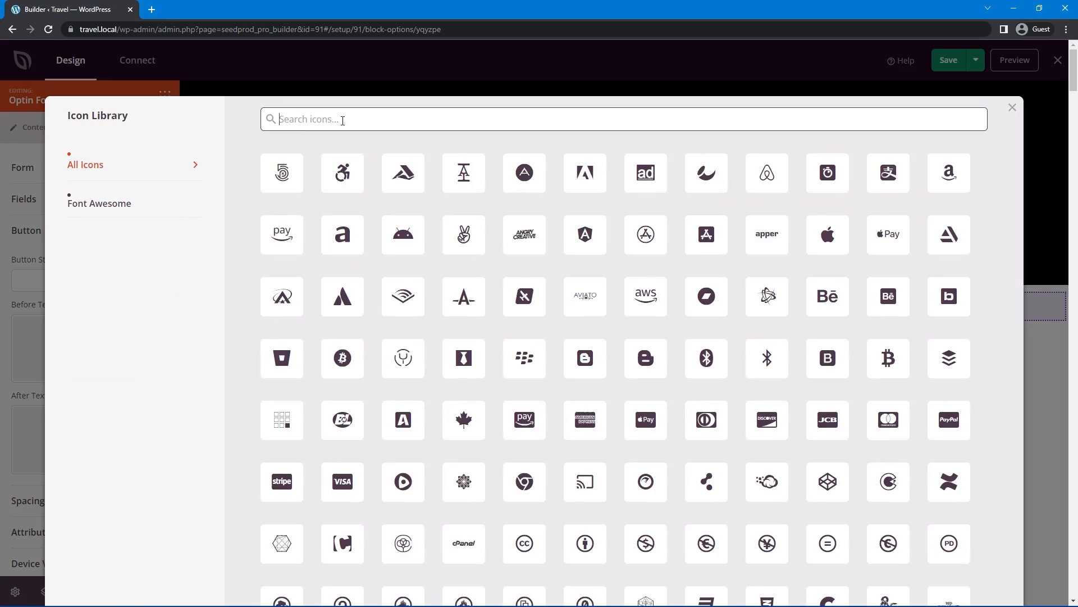
text(plane)
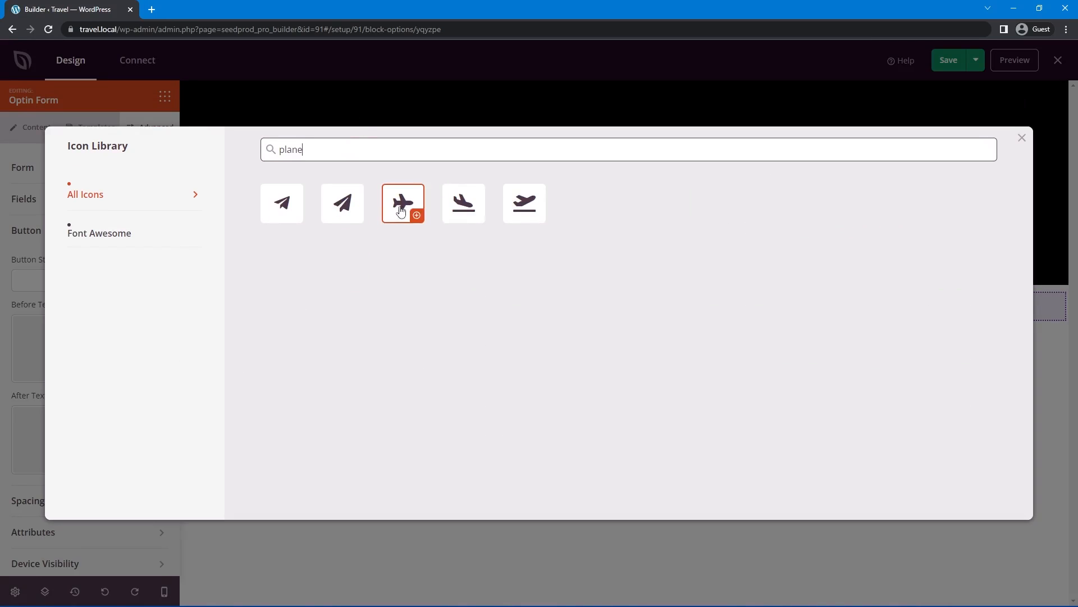
click(403, 204)
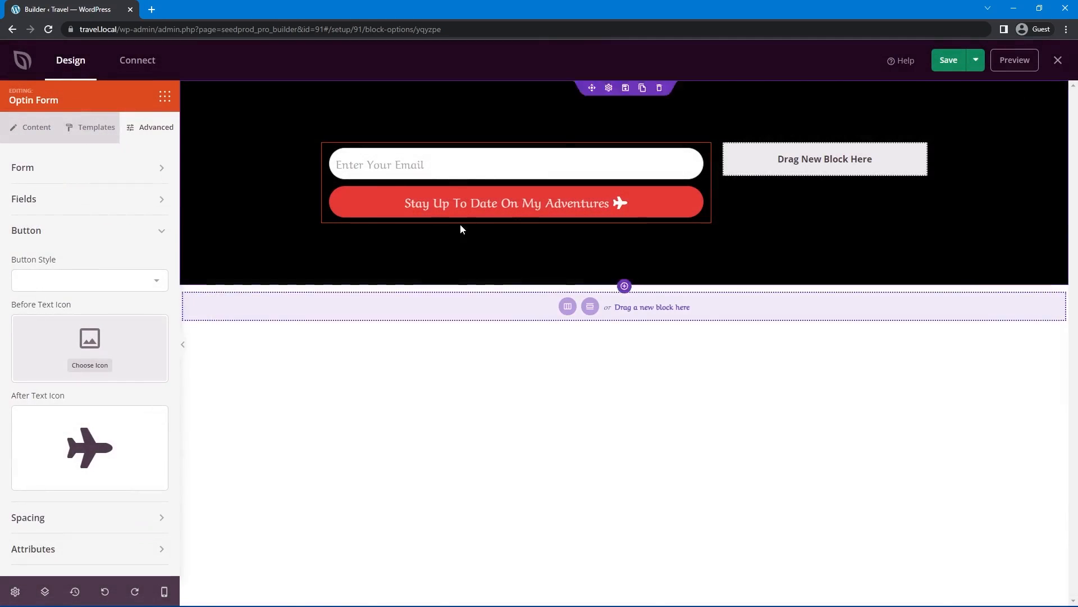
click(442, 221)
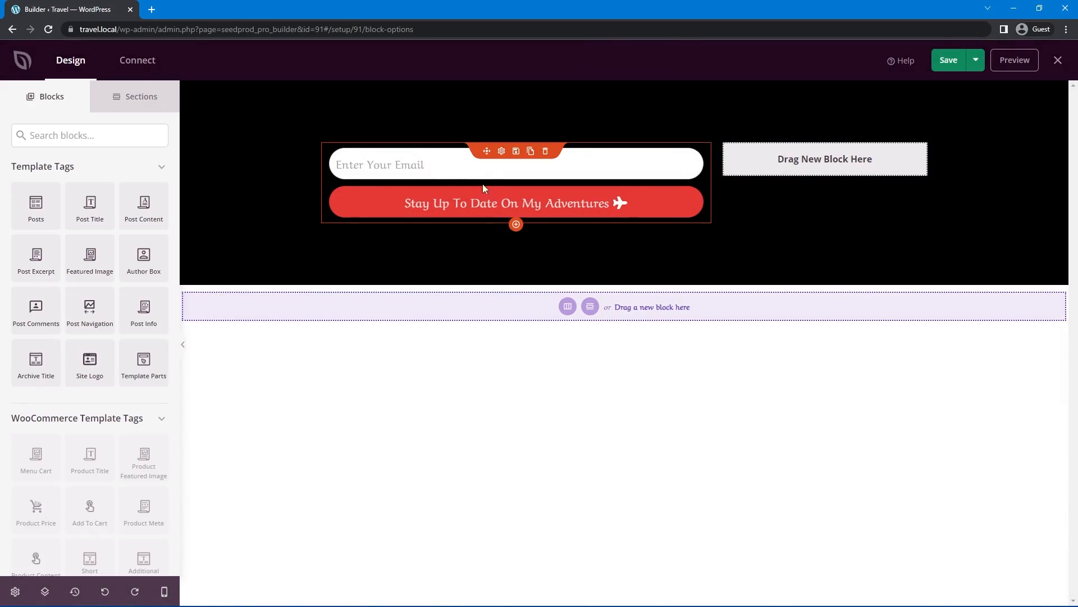
Review the available email marketing integrations, including the Constant Contact connection form, and return to the footer design
click(139, 62)
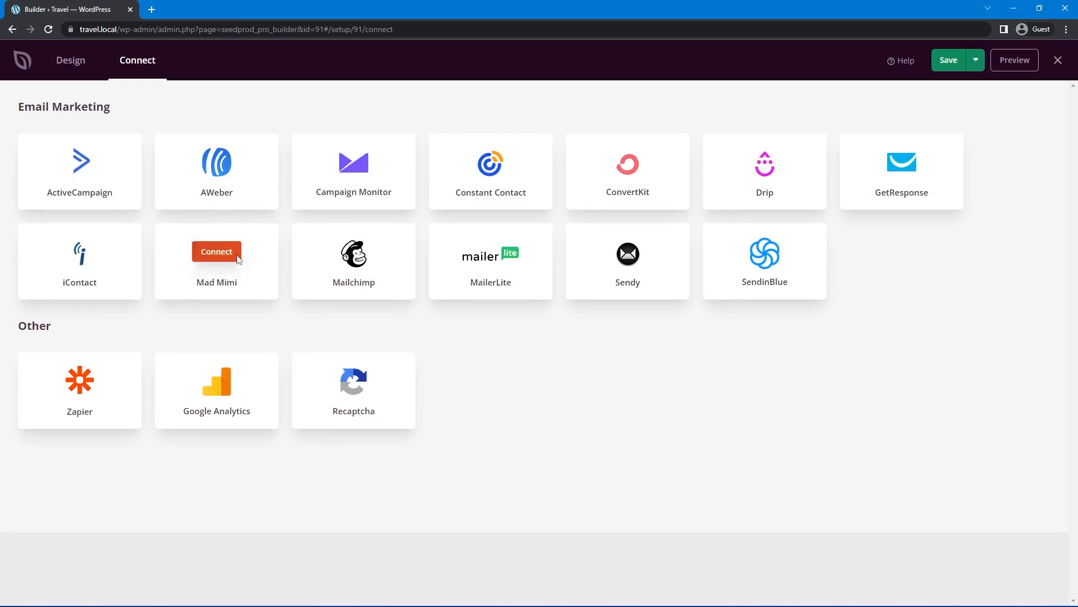
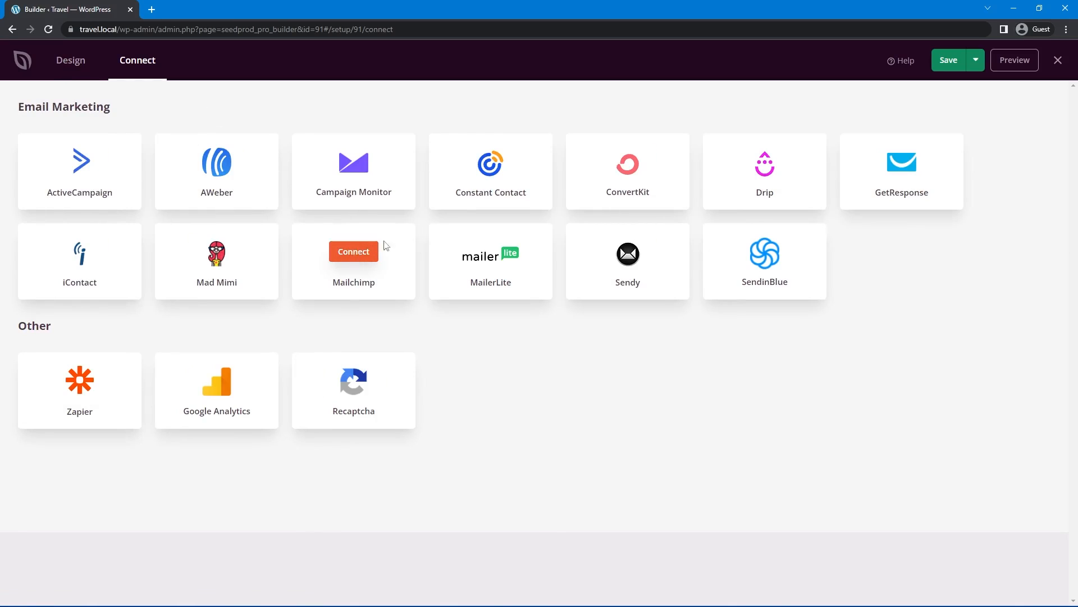
click(498, 174)
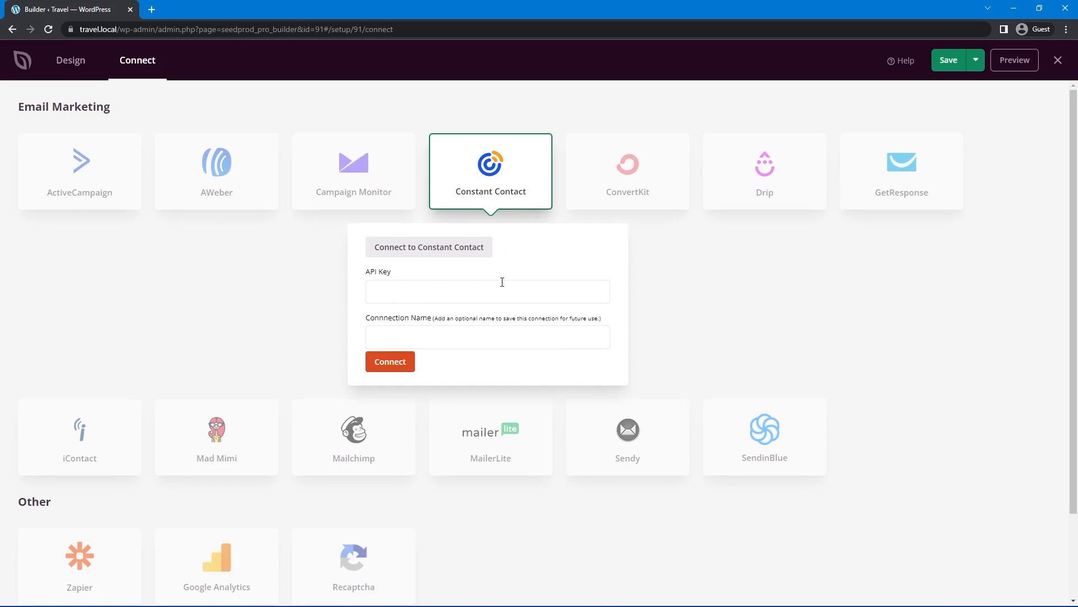
click(534, 204)
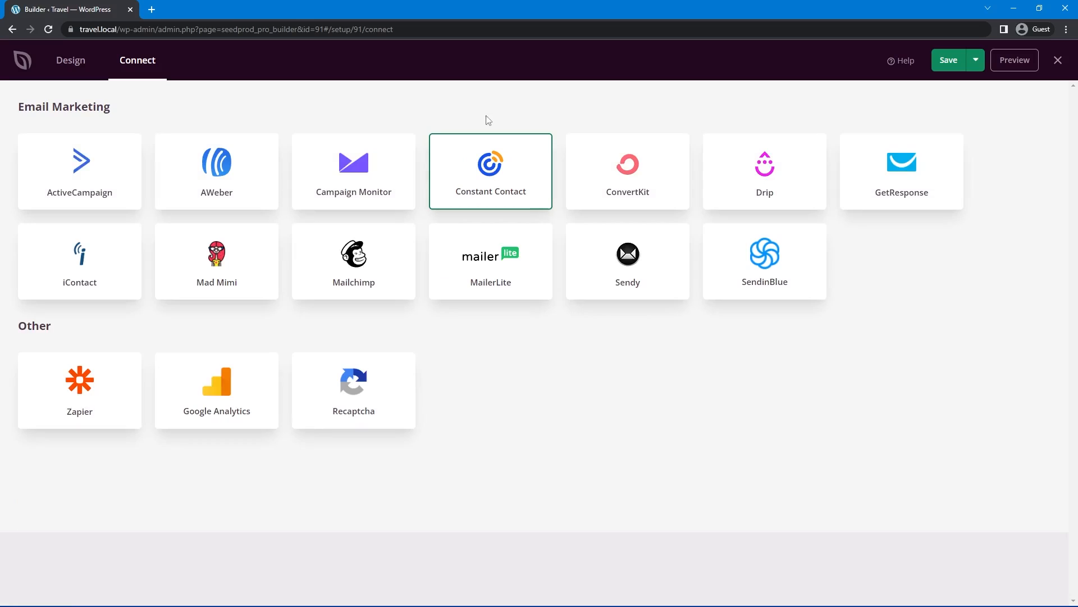
click(70, 62)
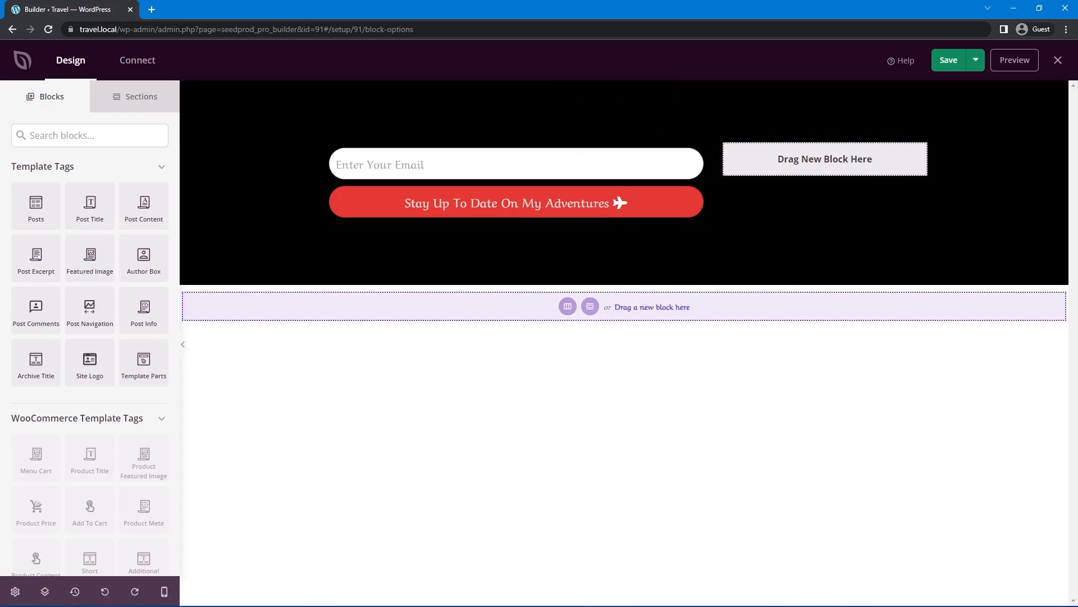
Place a Headline block in the footer's narrow right column with the text "Stay Connected!"
click(59, 137)
text(head)
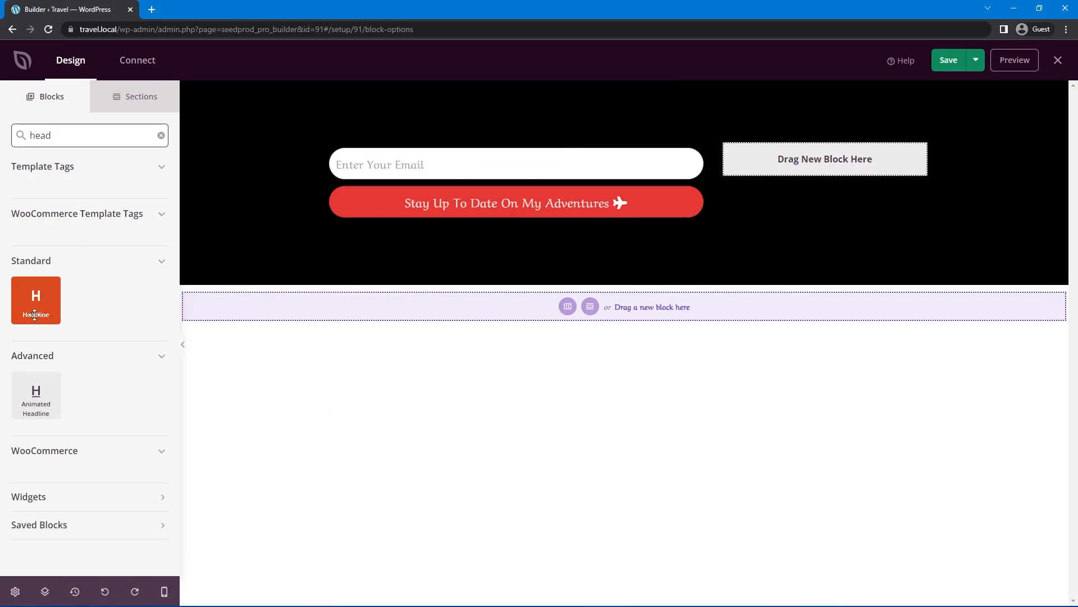
drag(35, 314, 821, 164)
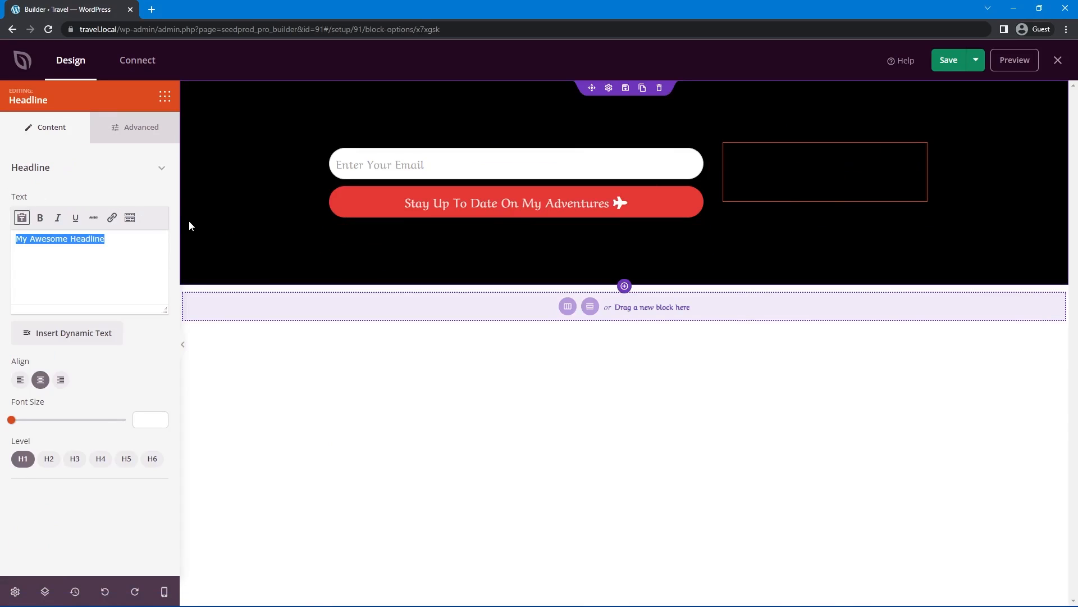
text(Stay Connected!)
Set the footer headline's text color to white
click(140, 133)
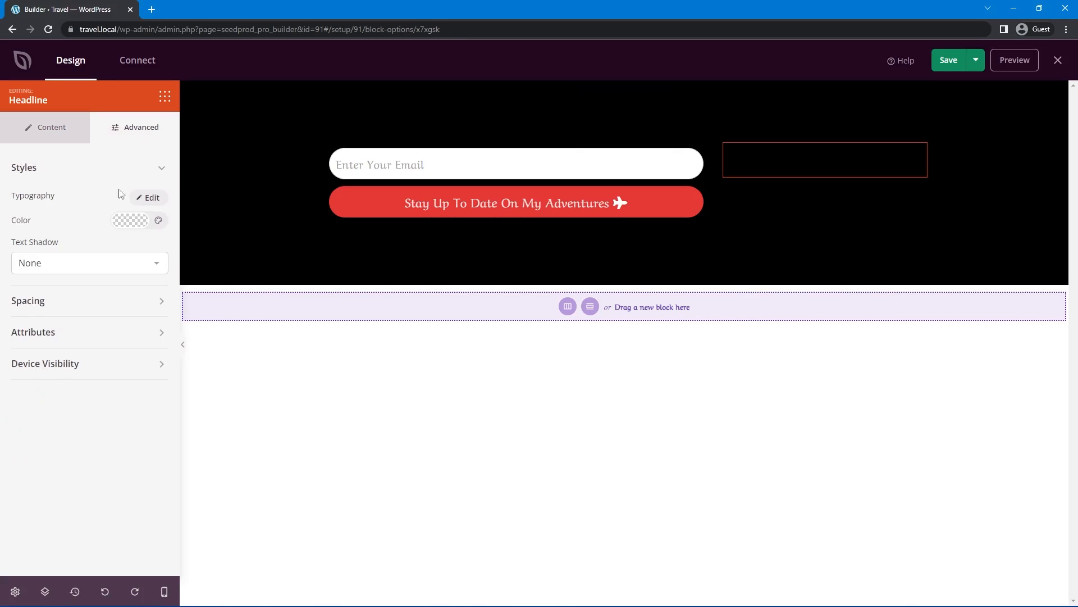
click(130, 223)
drag(151, 281, 107, 247)
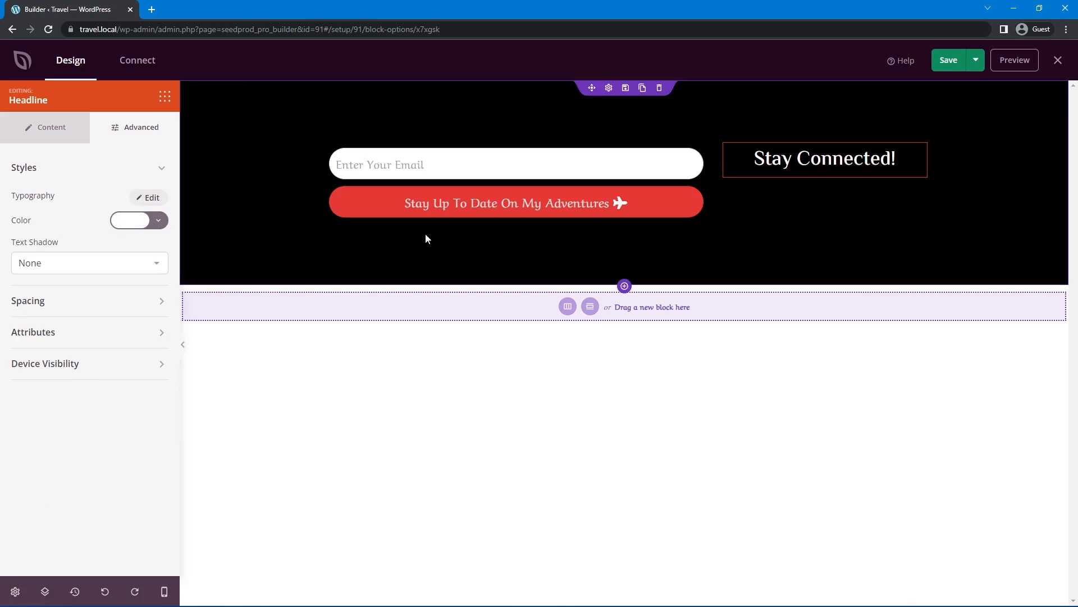
Find the Social Profiles block and place it below the "Stay Connected!" headline
click(165, 97)
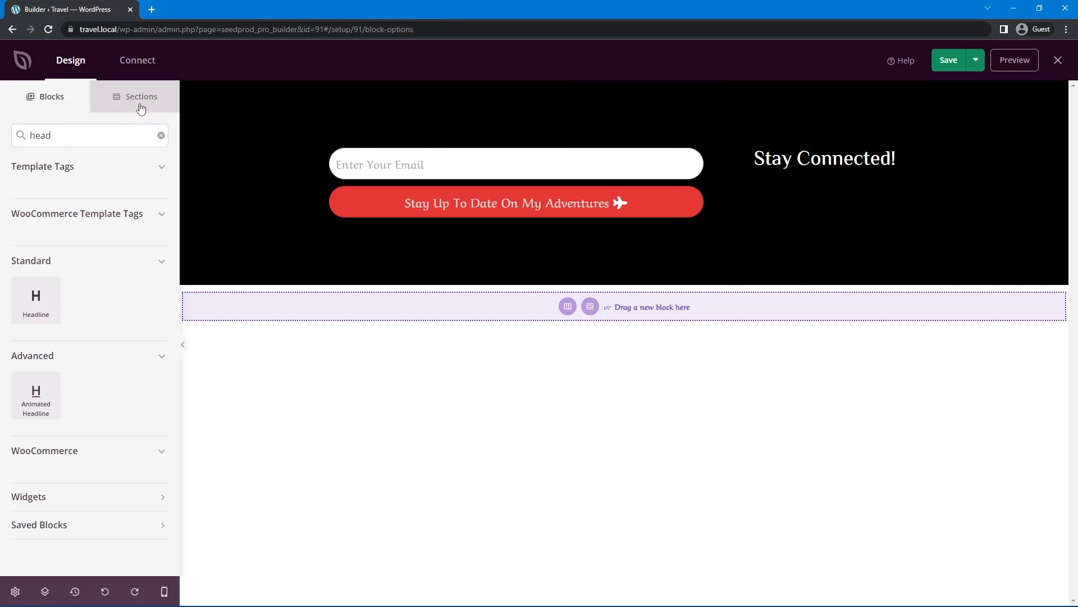
text(soci)
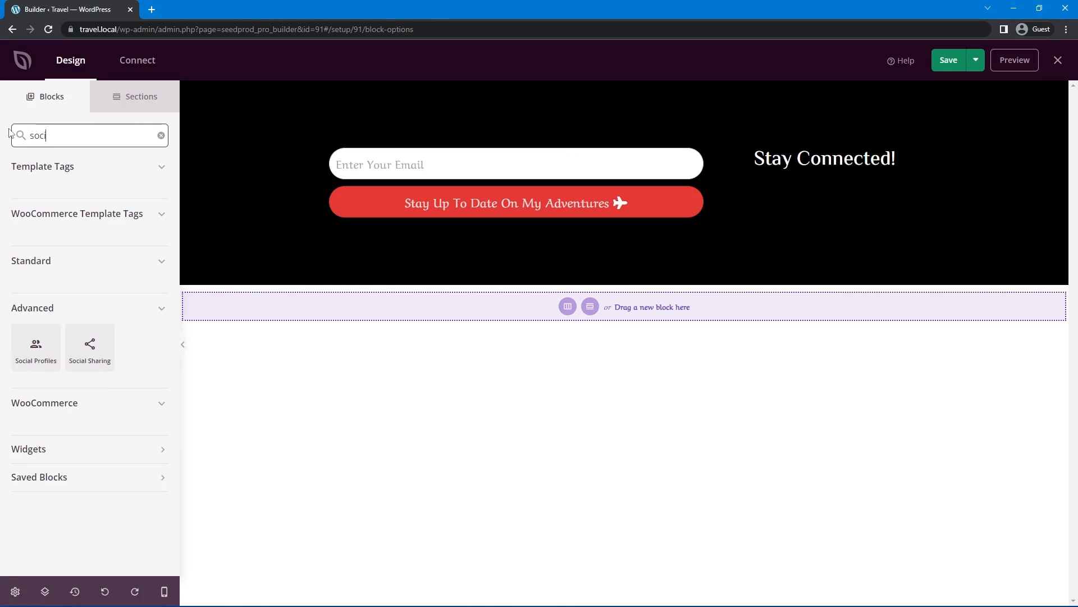
text(al)
drag(36, 369, 831, 176)
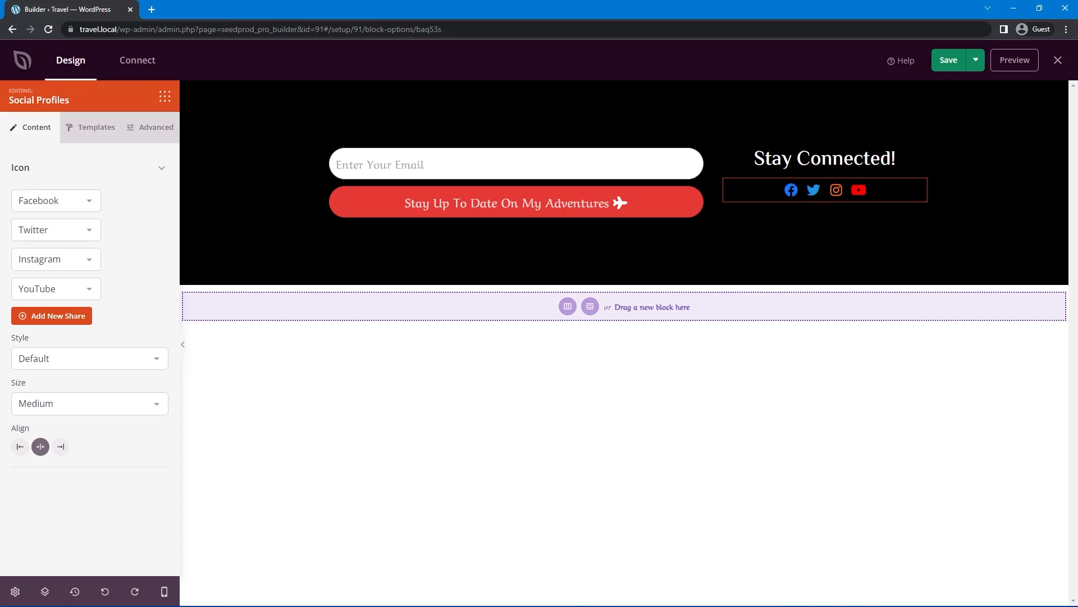
Inspect the link URL setting of the Facebook entry in the Social Profiles block
mouse_move(58, 204)
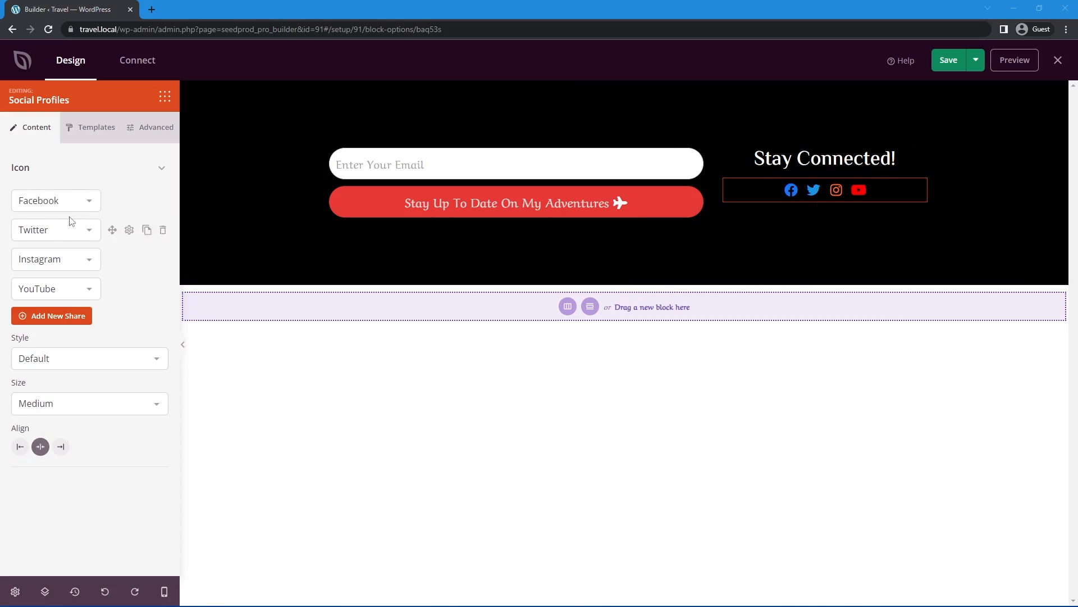
click(129, 201)
click(79, 247)
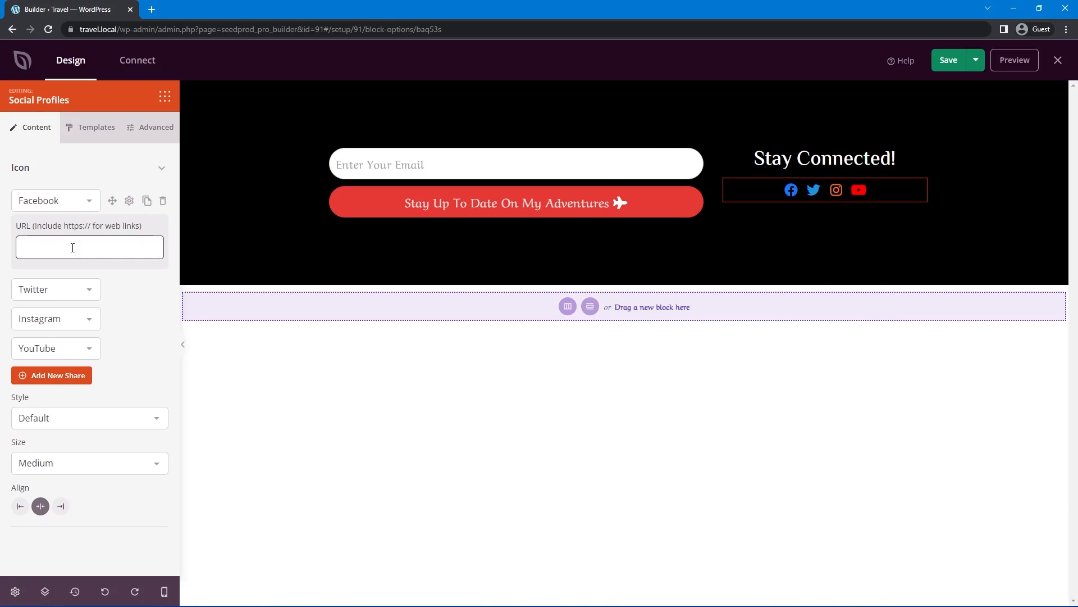
click(129, 200)
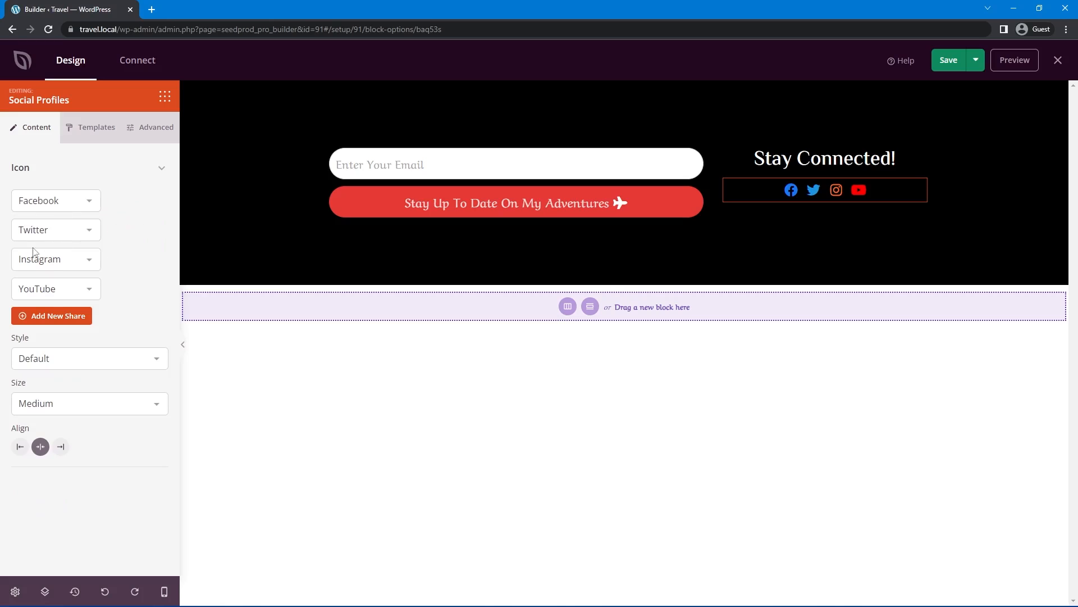
Set the Social Profiles icon style to Stacked
click(99, 358)
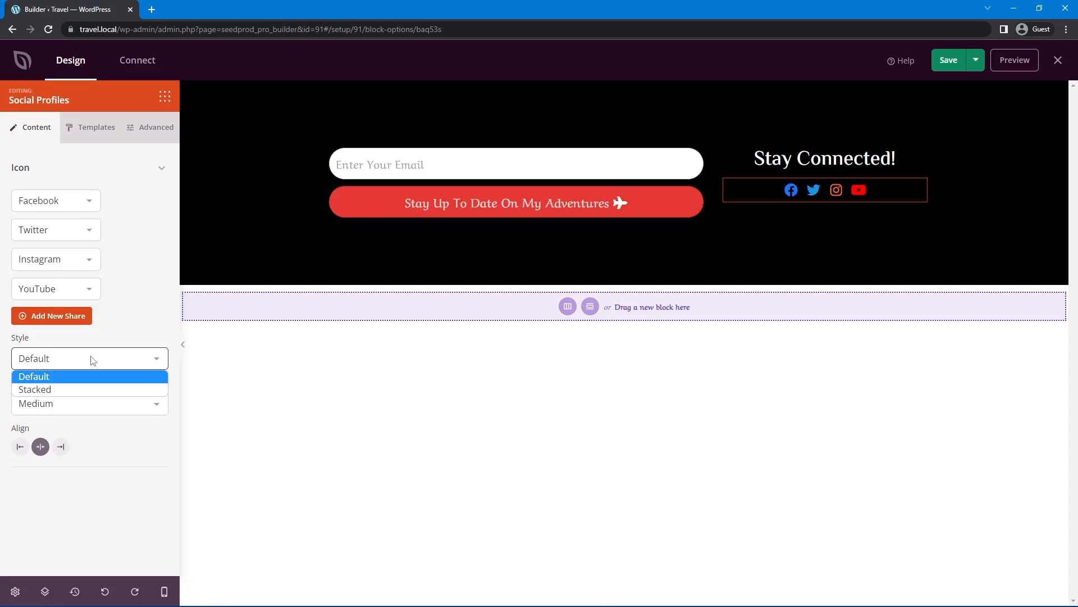
click(36, 385)
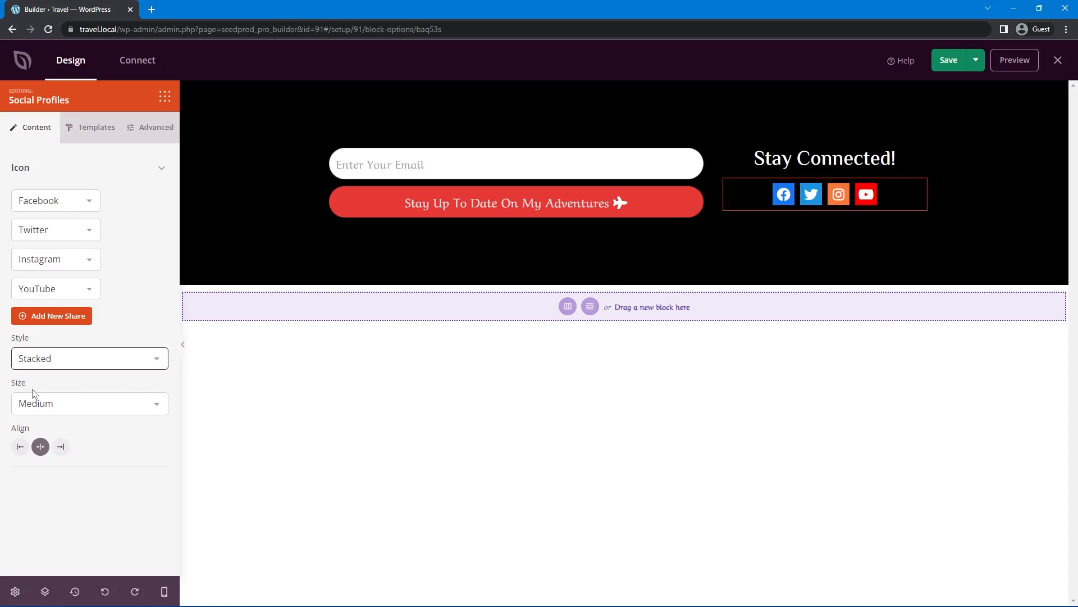
Set the Social Profiles icon size to Large and apply the icon template with dark logos on white circles
click(62, 405)
click(47, 450)
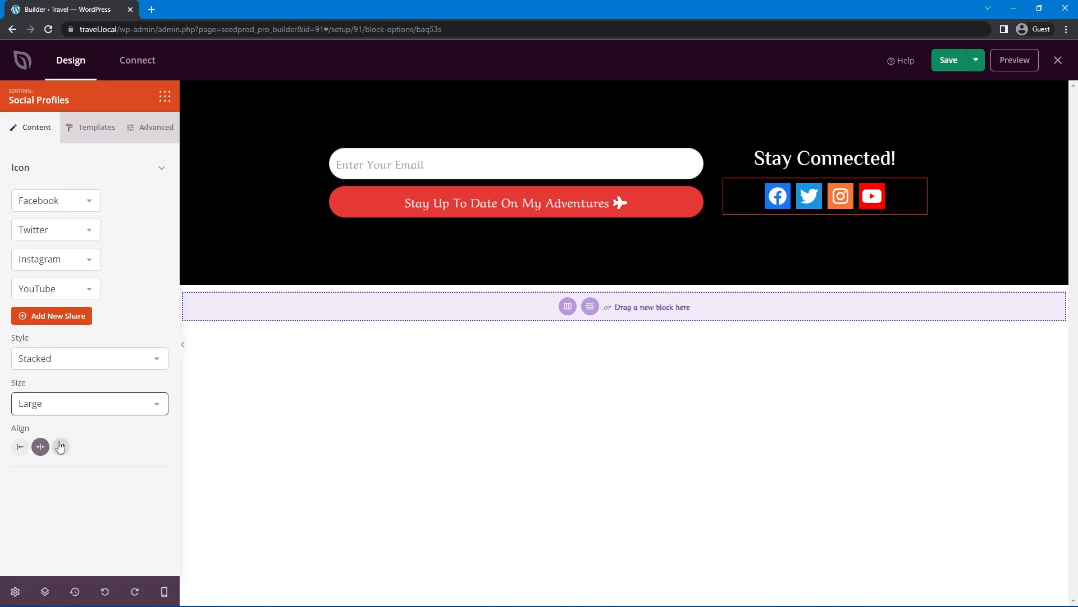
click(96, 127)
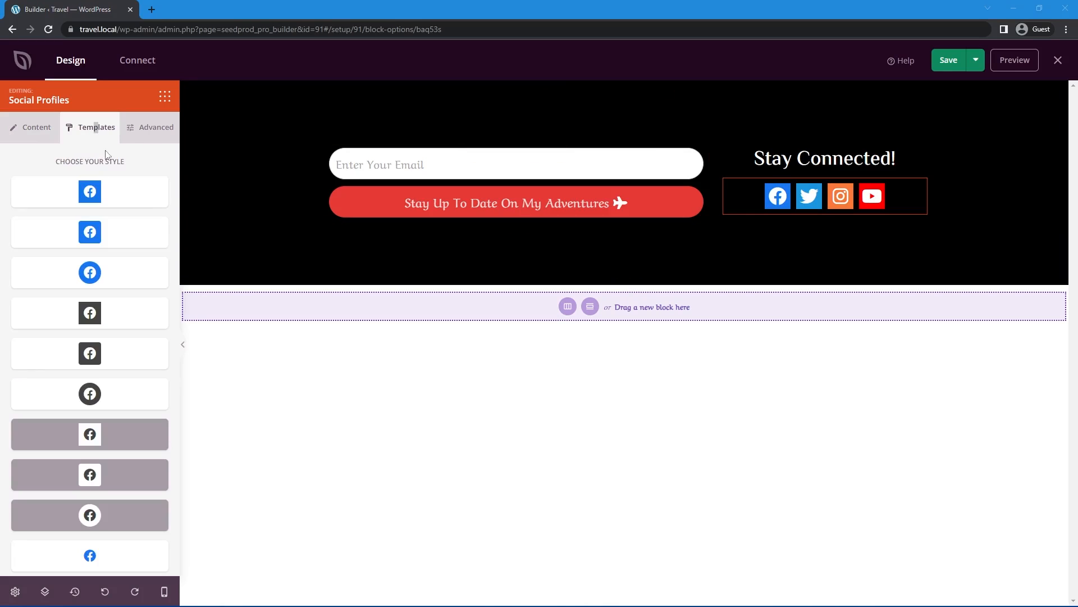
scroll(97, 301, down, 1)
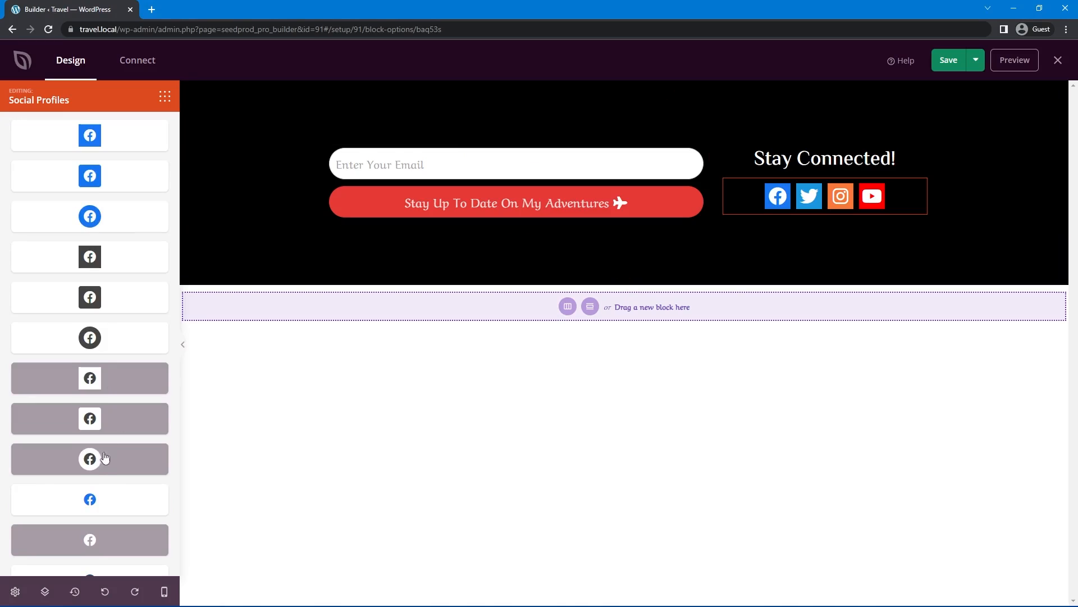
click(95, 466)
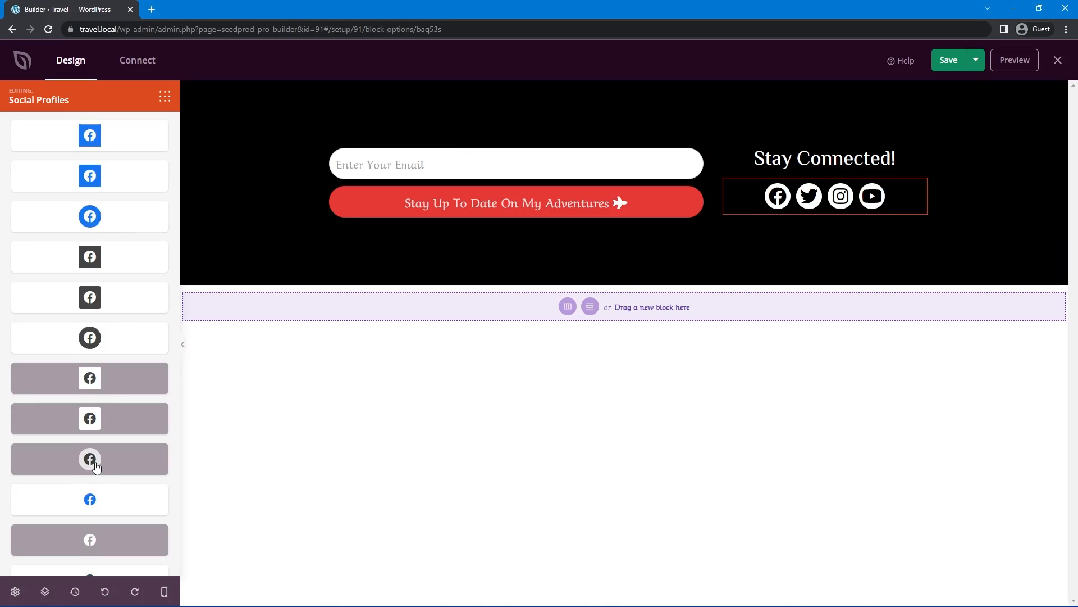
scroll(116, 176, up, 1)
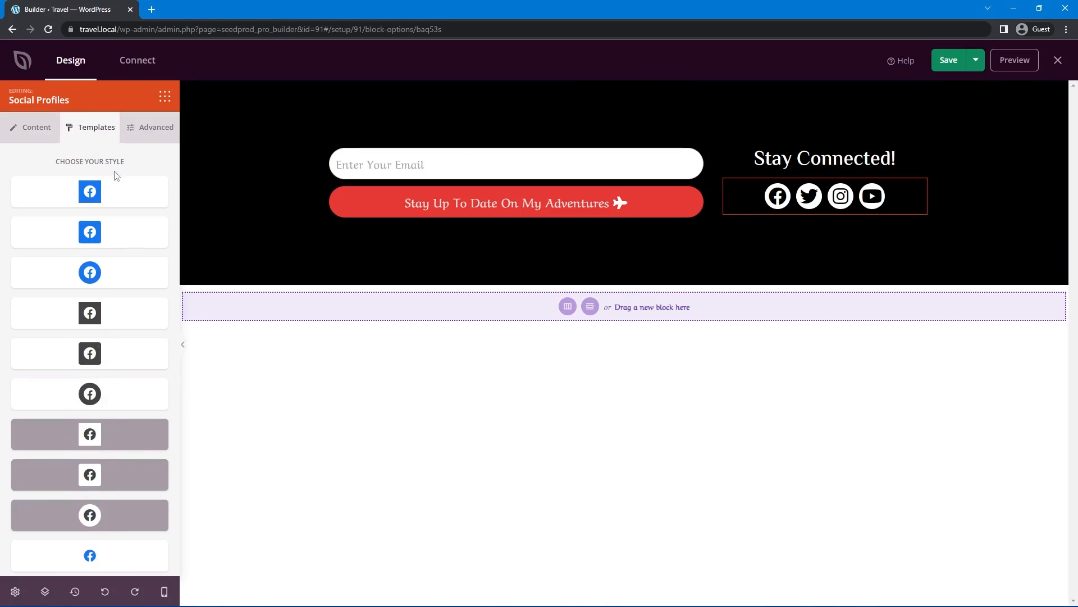
Give the social icons a custom yellow shadow with a horizontal offset of 2 and a vertical offset of 2
click(147, 130)
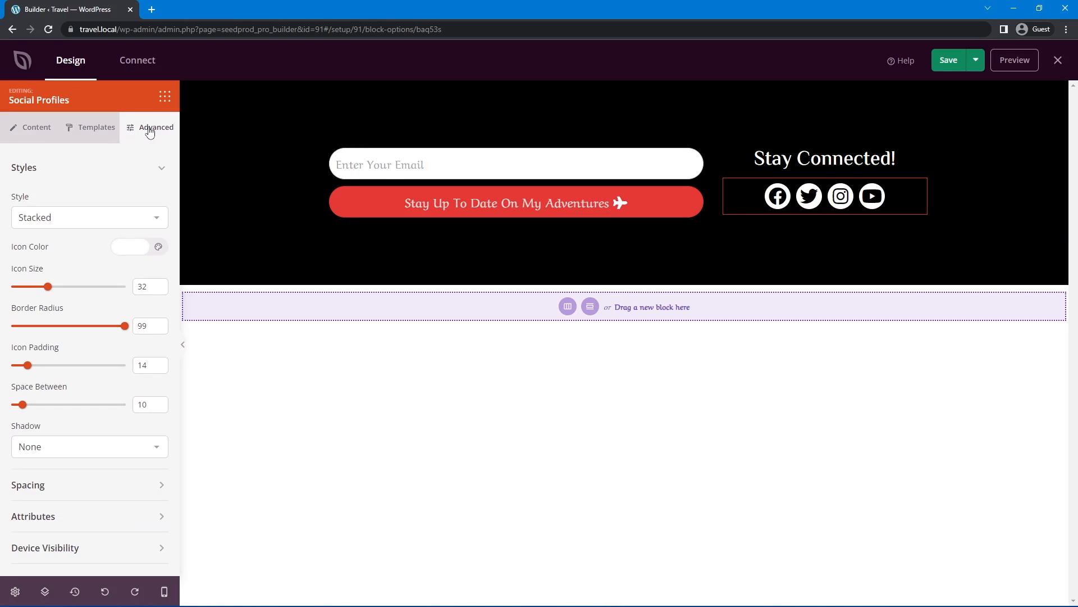
click(39, 445)
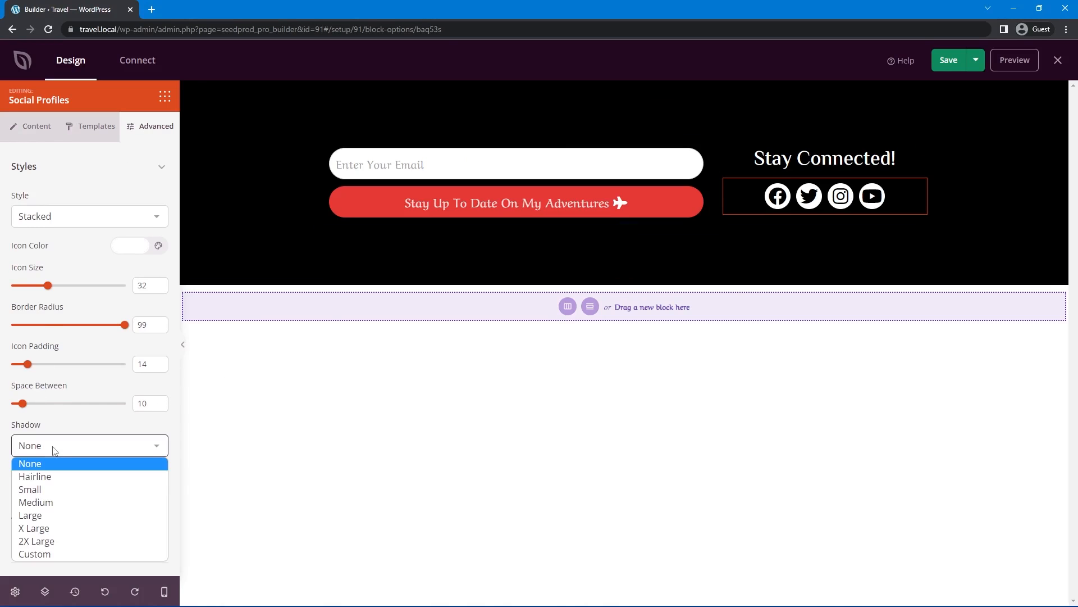
click(34, 553)
scroll(112, 393, down, 2)
click(128, 375)
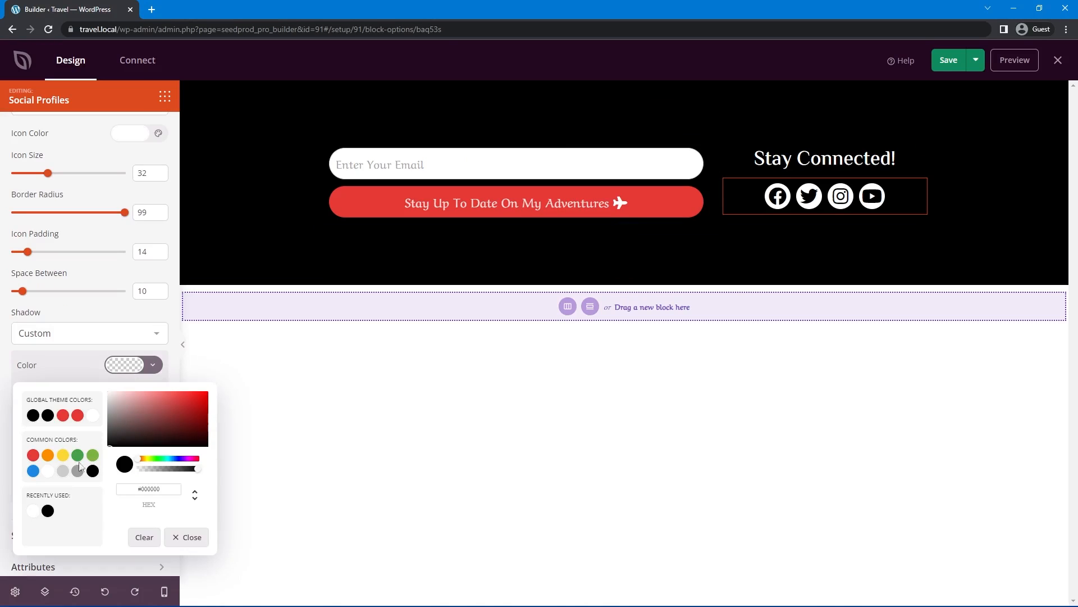
click(63, 456)
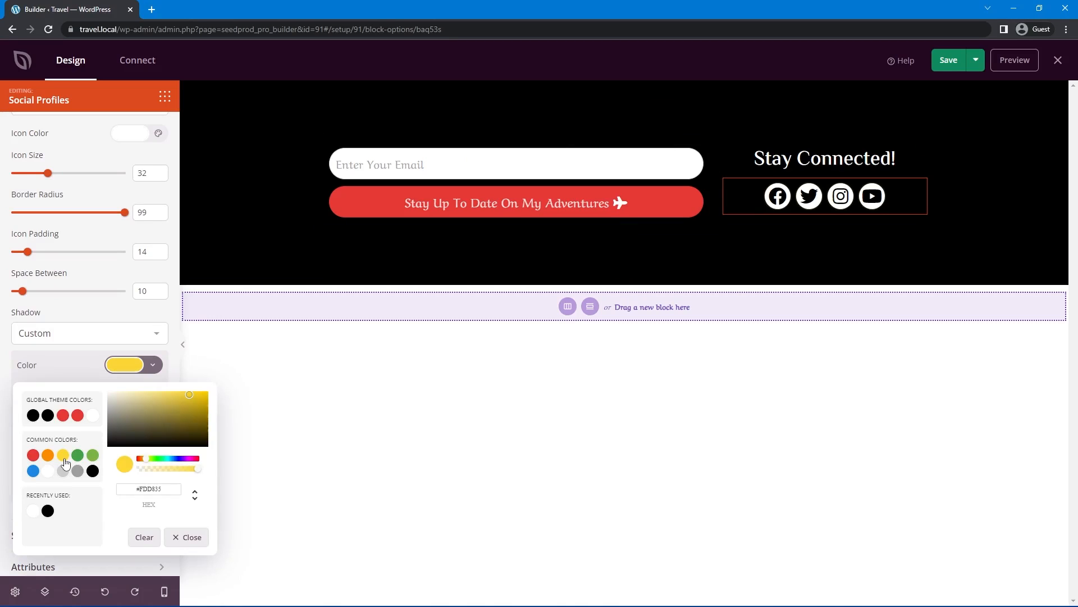
click(89, 378)
click(145, 404)
text(2)
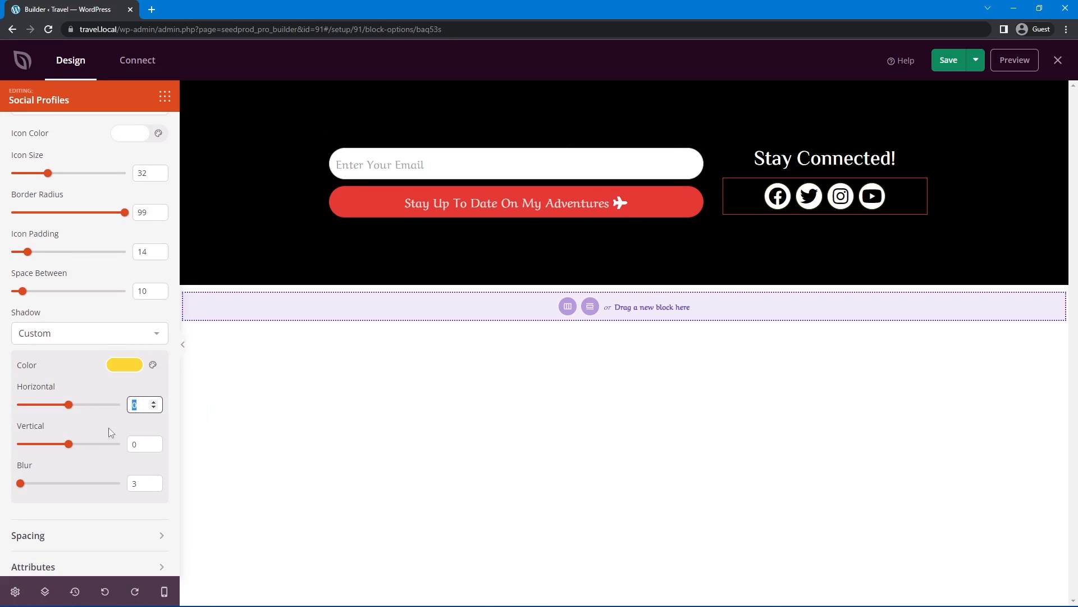
click(145, 444)
text(2)
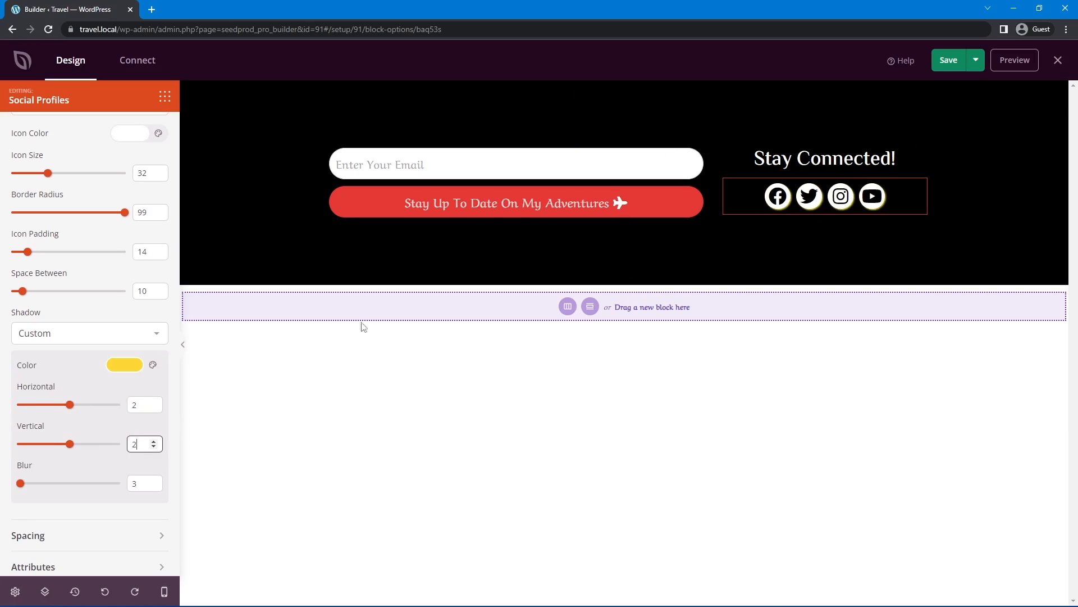
Change the social icons' shadow to the global theme red with a blur of 0 and save the footer template
click(130, 370)
click(73, 417)
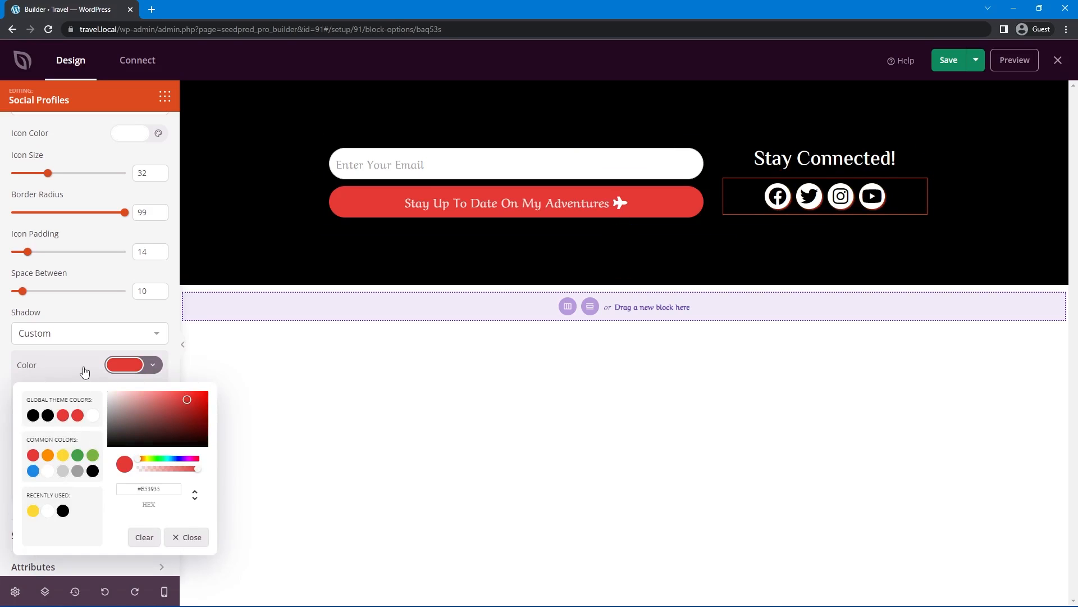
click(135, 380)
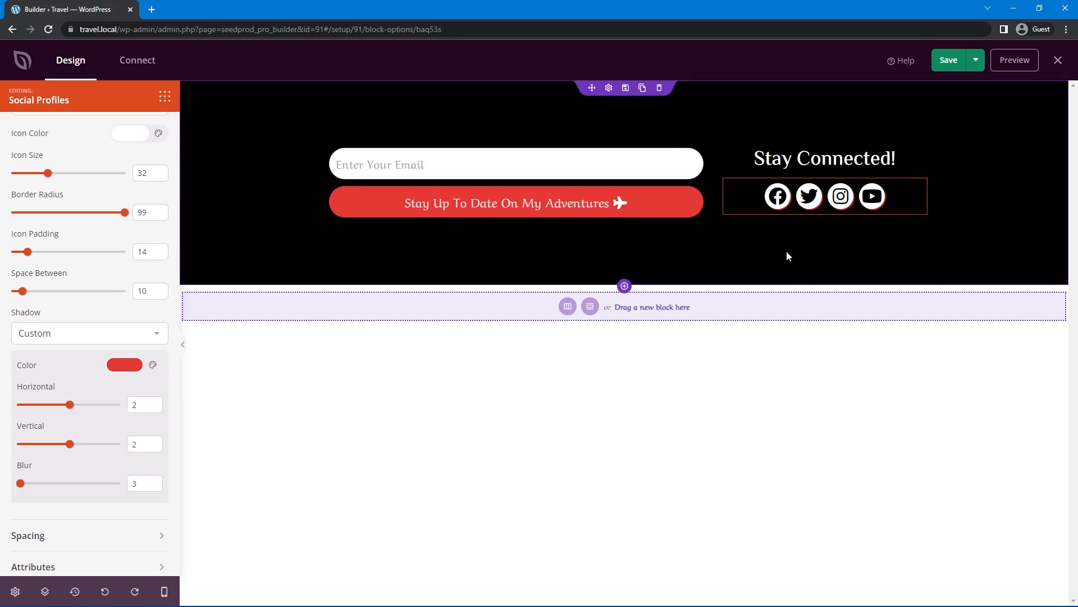
click(154, 487)
click(154, 487)
click(154, 486)
click(950, 62)
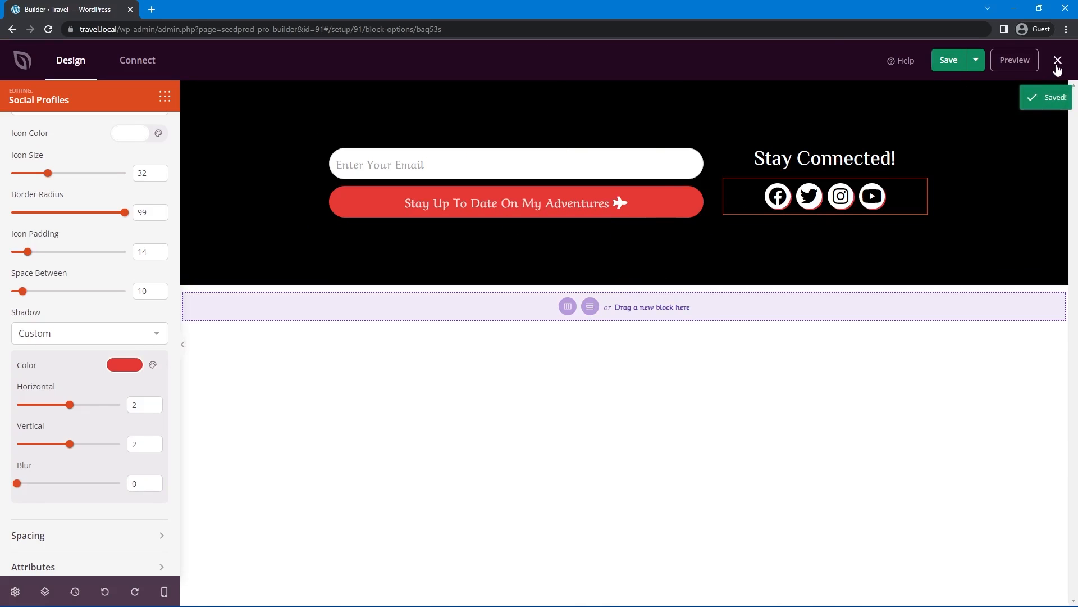
Leave the builder and open the live site in a new tab to examine the homepage from header to footer
click(1057, 61)
mouse_move(48, 52)
middle_click(68, 69)
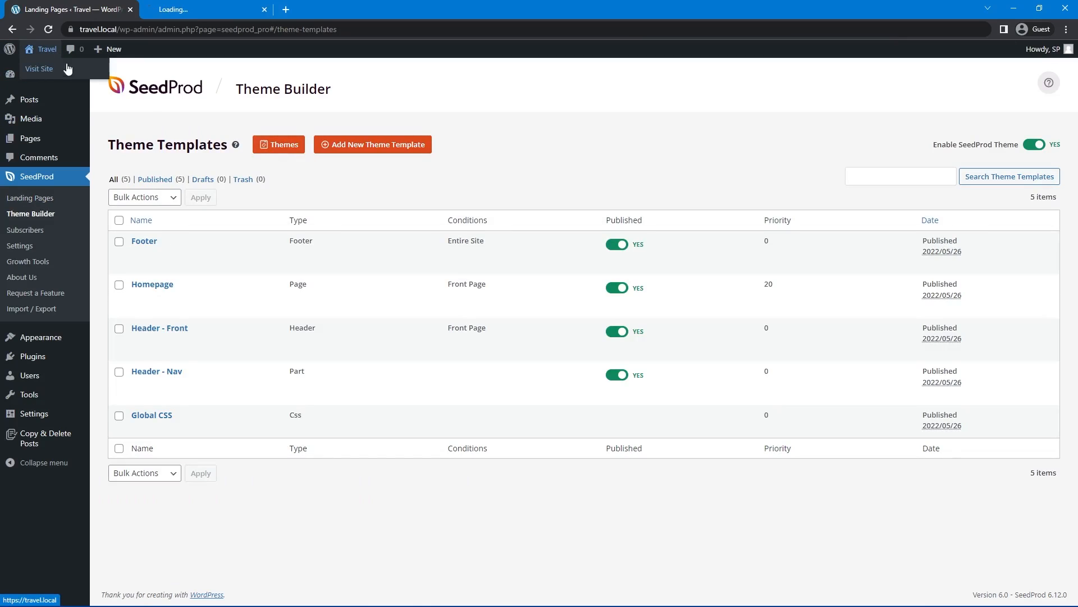
click(205, 9)
scroll(539, 326, down, 5)
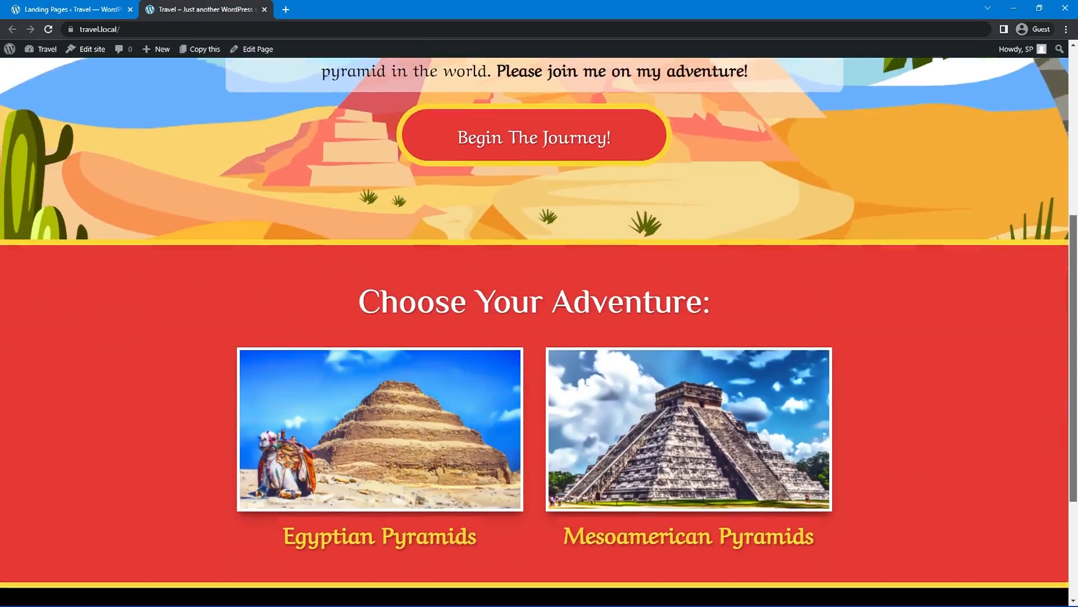
scroll(539, 326, down, 3)
scroll(534, 75, up, 7)
scroll(821, 370, down, 4)
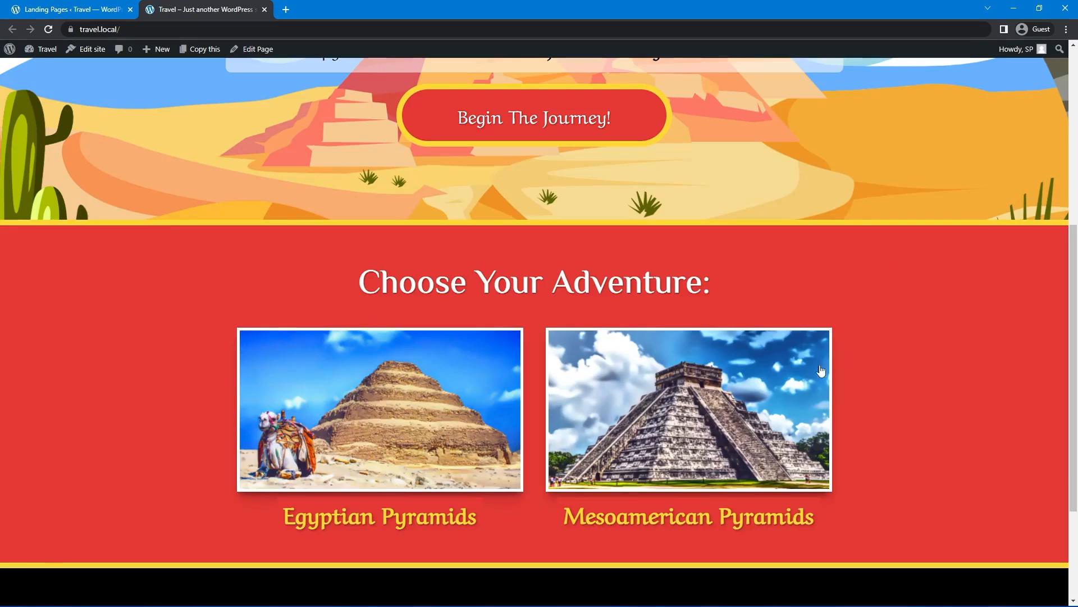
scroll(512, 336, down, 3)
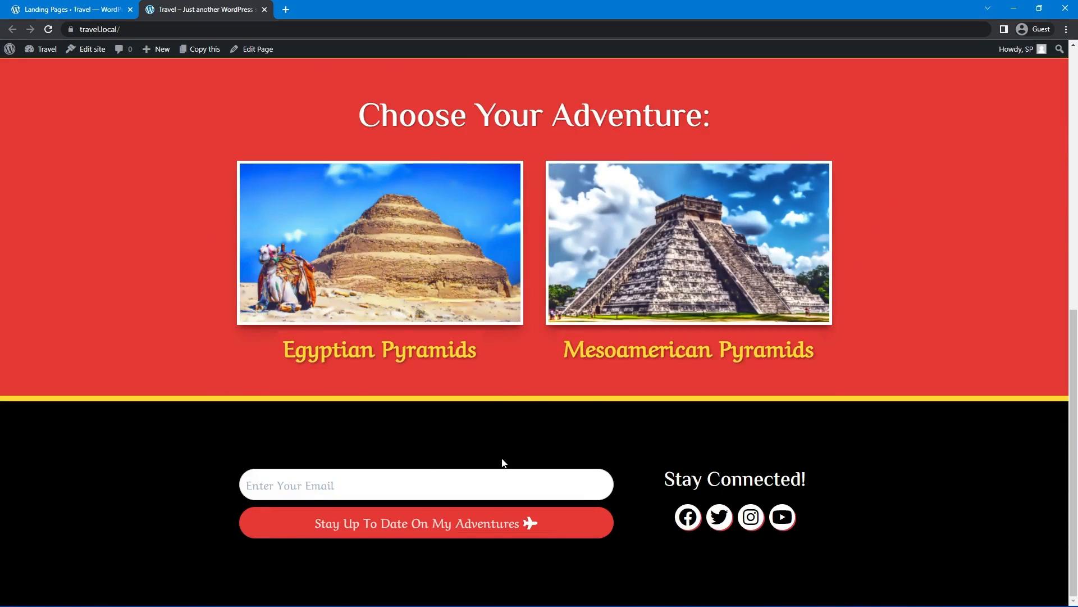
scroll(897, 469, up, 10)
drag(1069, 99, 1064, 420)
scroll(1064, 420, up, 10)
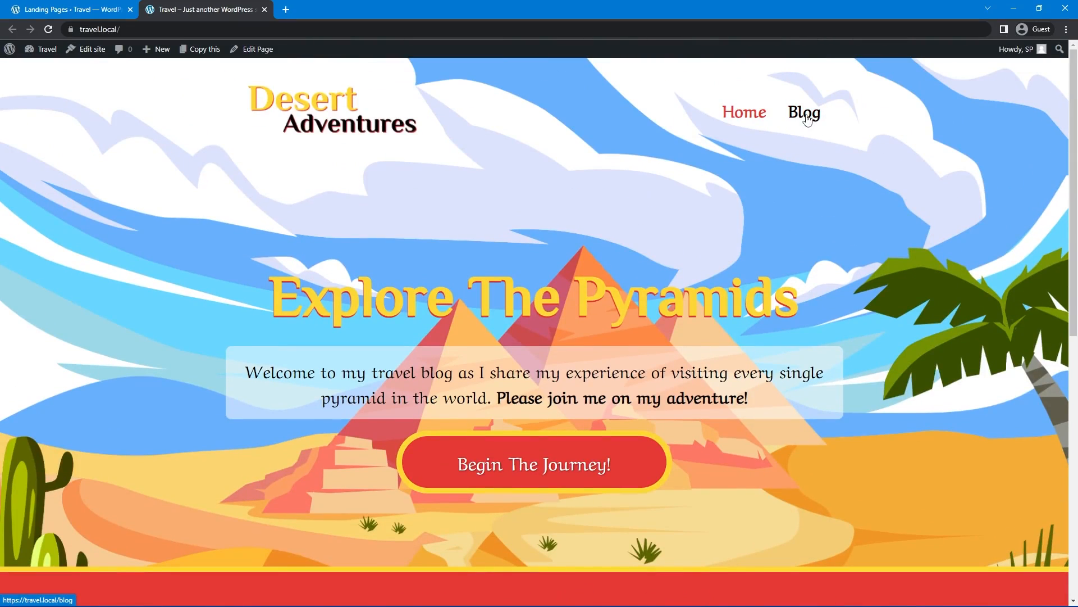
drag(1063, 100, 1048, 355)
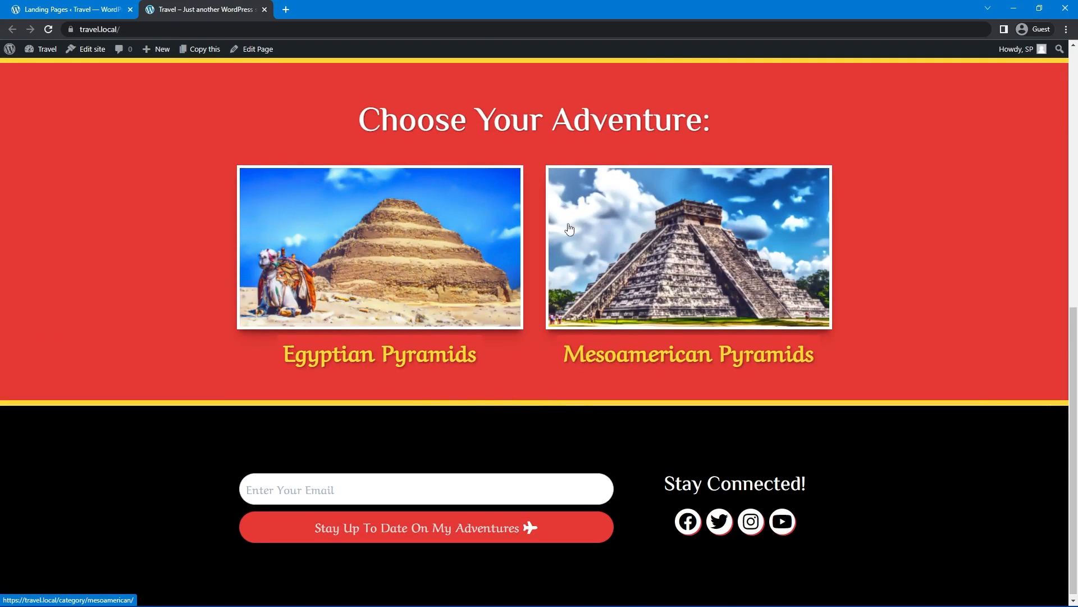
Check the category pages linked from the Egyptian Pyramids and Mesoamerican Pyramids images in separate tabs, closing each one
ctrl+click(344, 229)
key(ctrl+Tab)
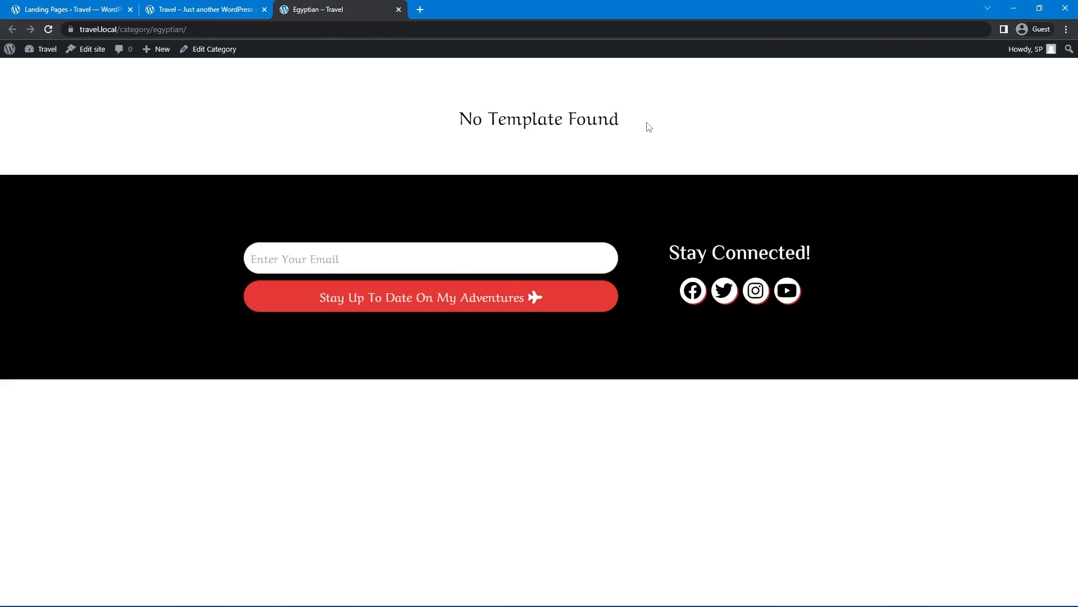
key(ctrl+w)
ctrl+click(690, 242)
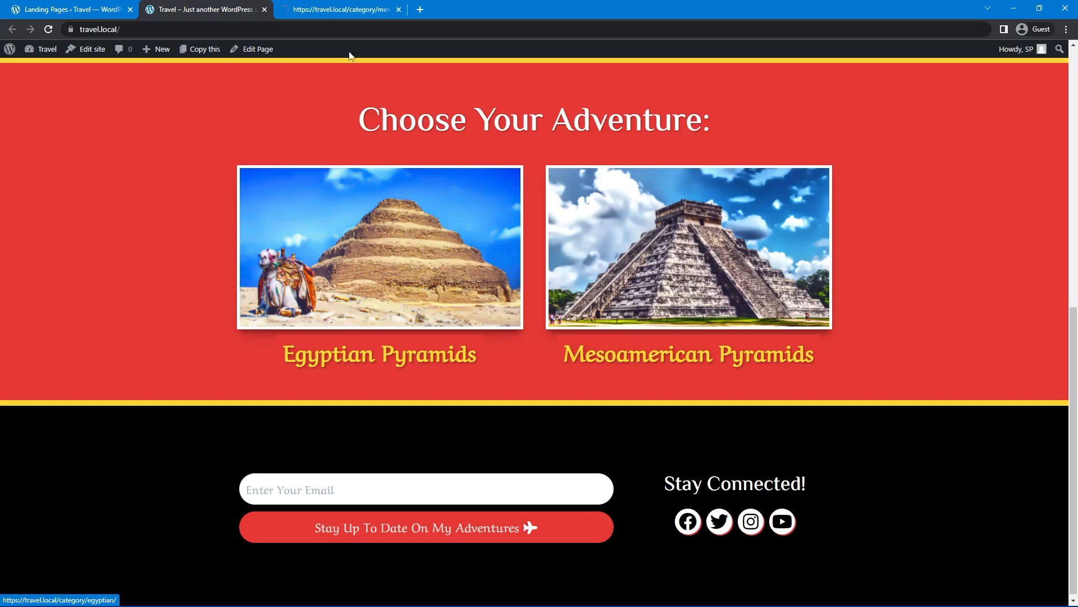
click(342, 9)
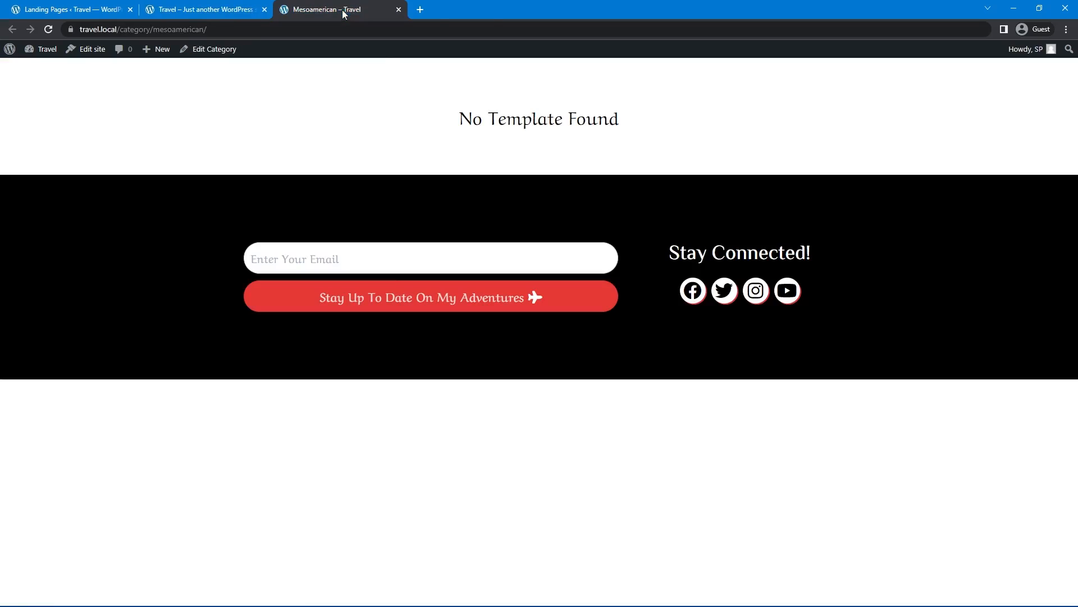
click(397, 10)
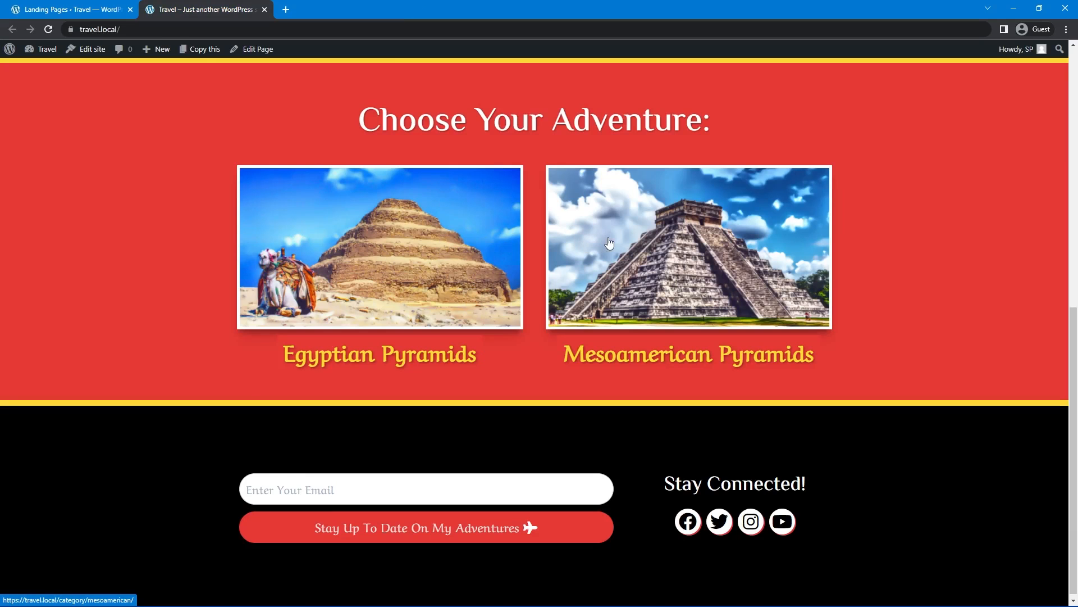
scroll(610, 243, up, 8)
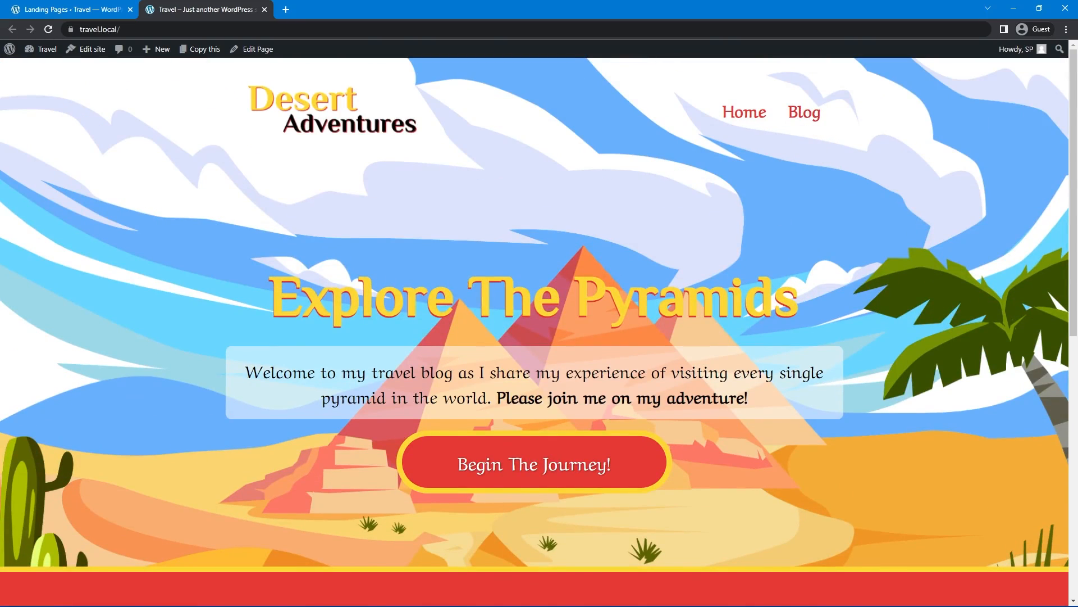
Create a new theme template named "Header - Blog" of type Header, with the condition Include Blog Page
click(85, 10)
click(368, 147)
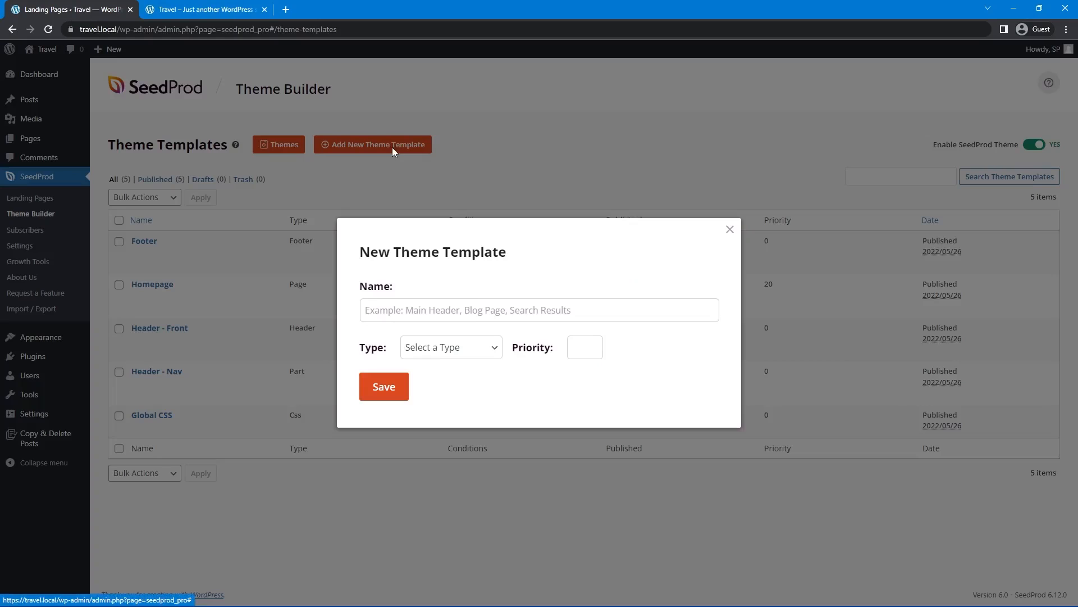
click(452, 312)
text(Header - Blog)
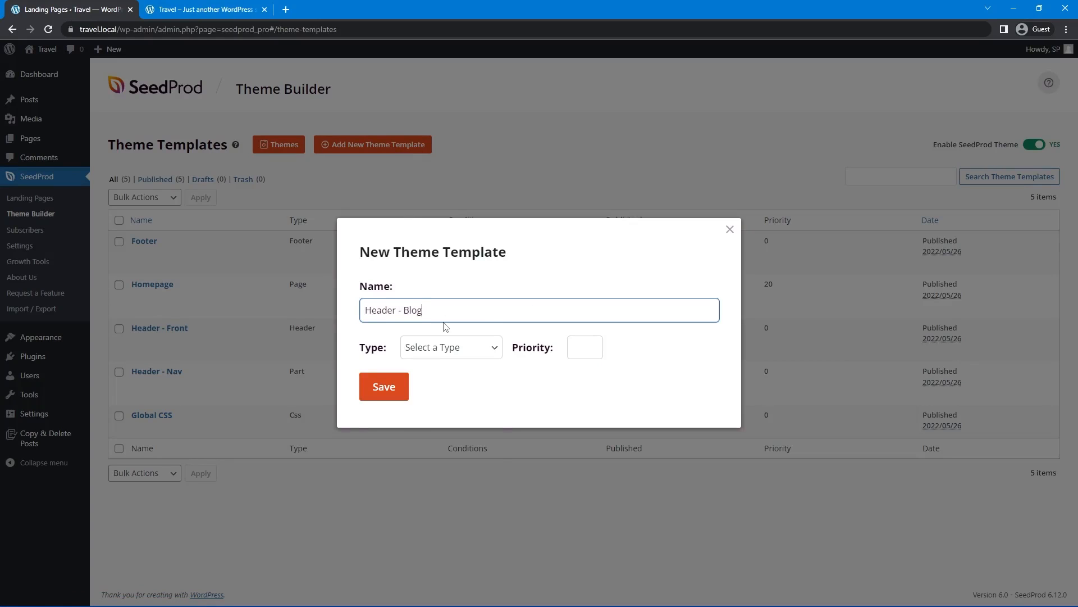
click(447, 347)
click(443, 371)
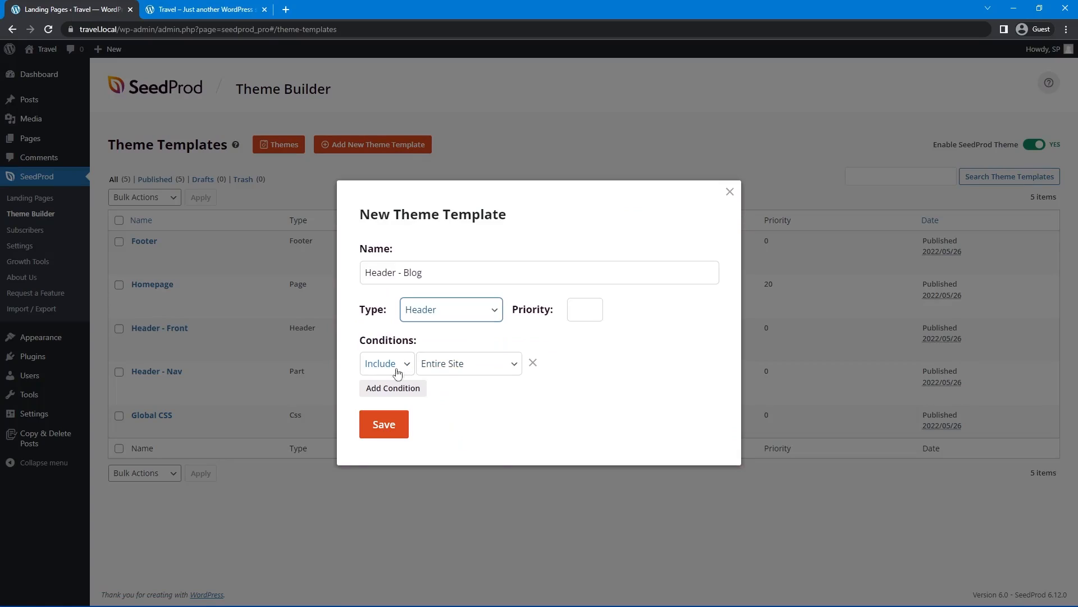
click(424, 365)
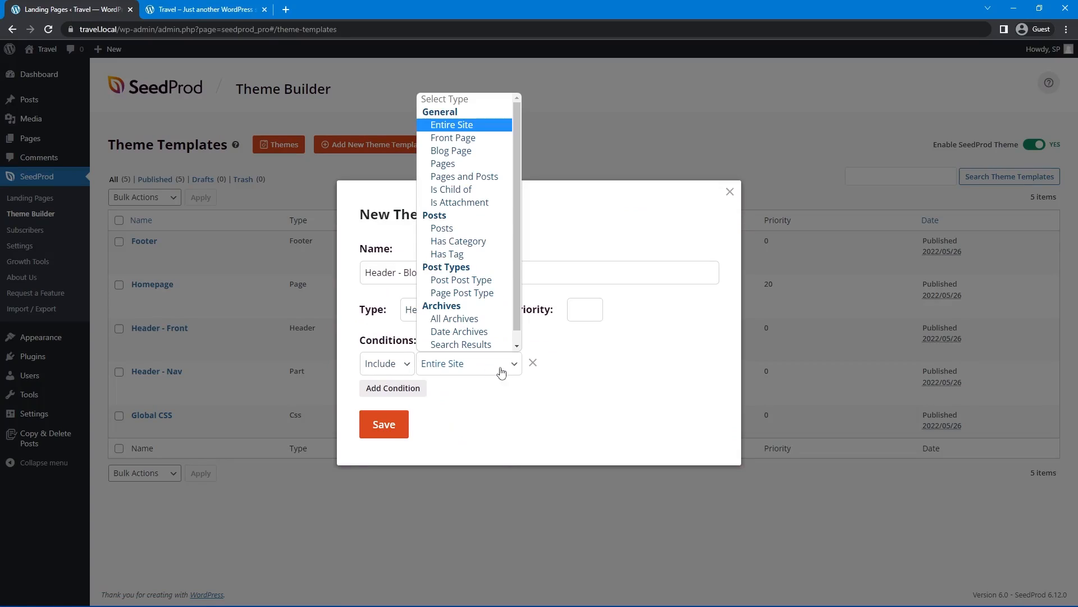
click(466, 151)
click(384, 424)
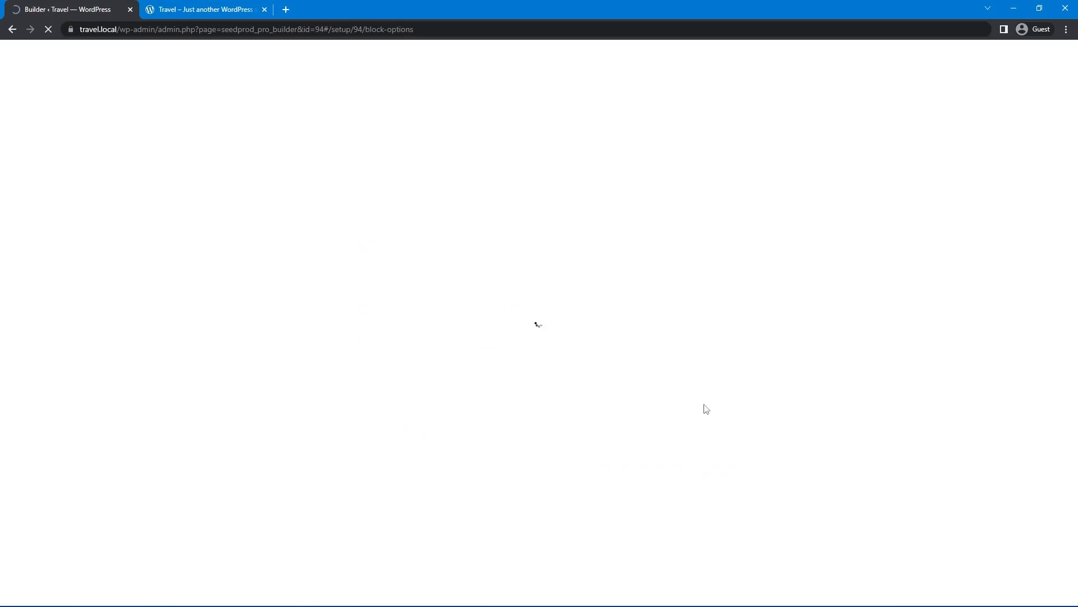
Set the section's background to the illustrated desert pyramids image from the media library, positioned as Full Screen Cover
click(544, 135)
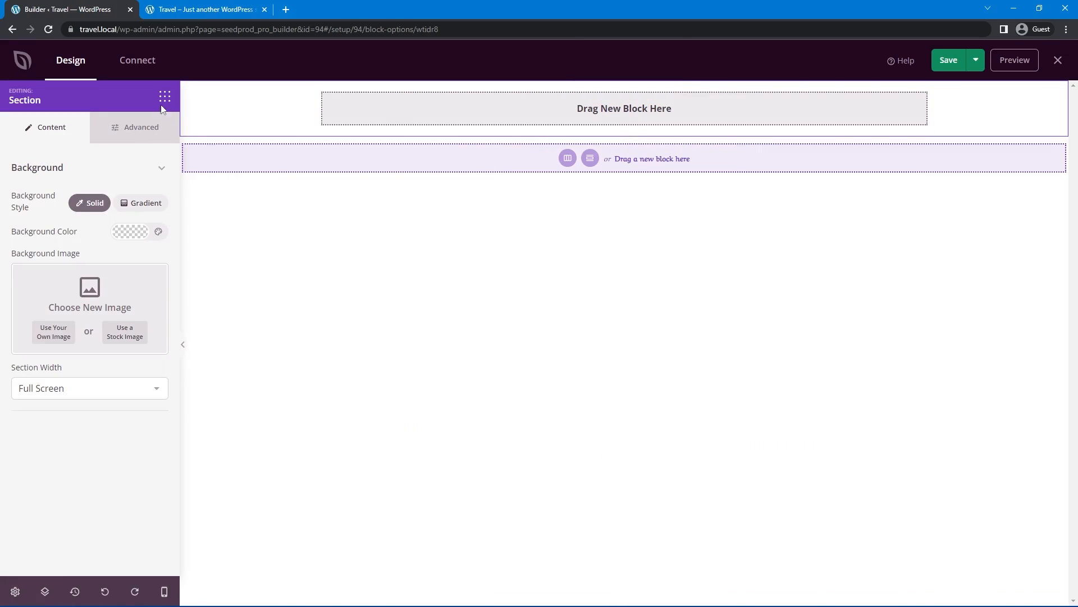
click(54, 332)
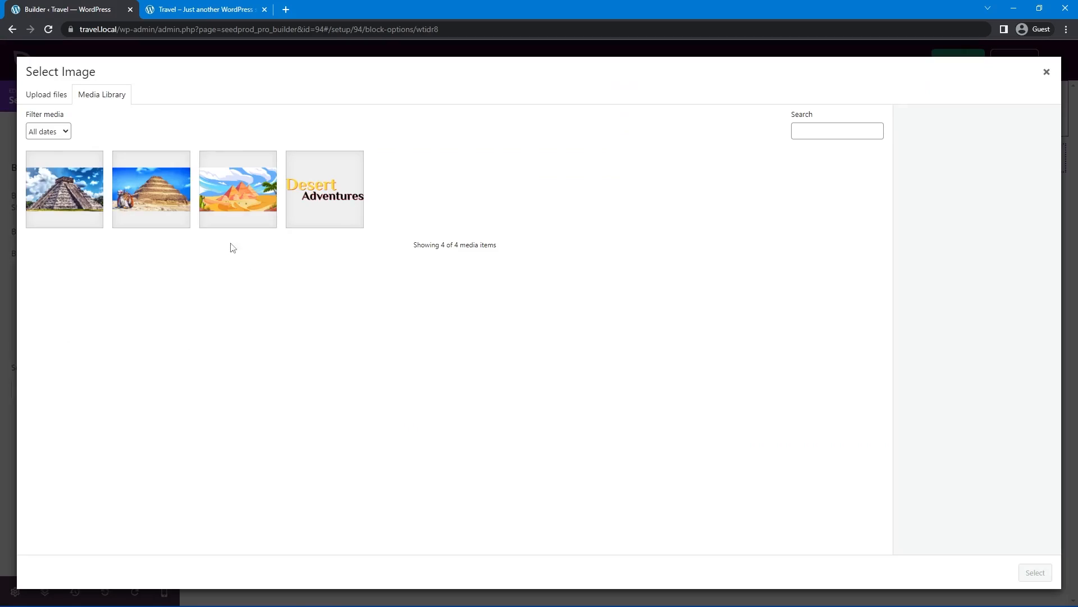
click(238, 202)
click(1035, 573)
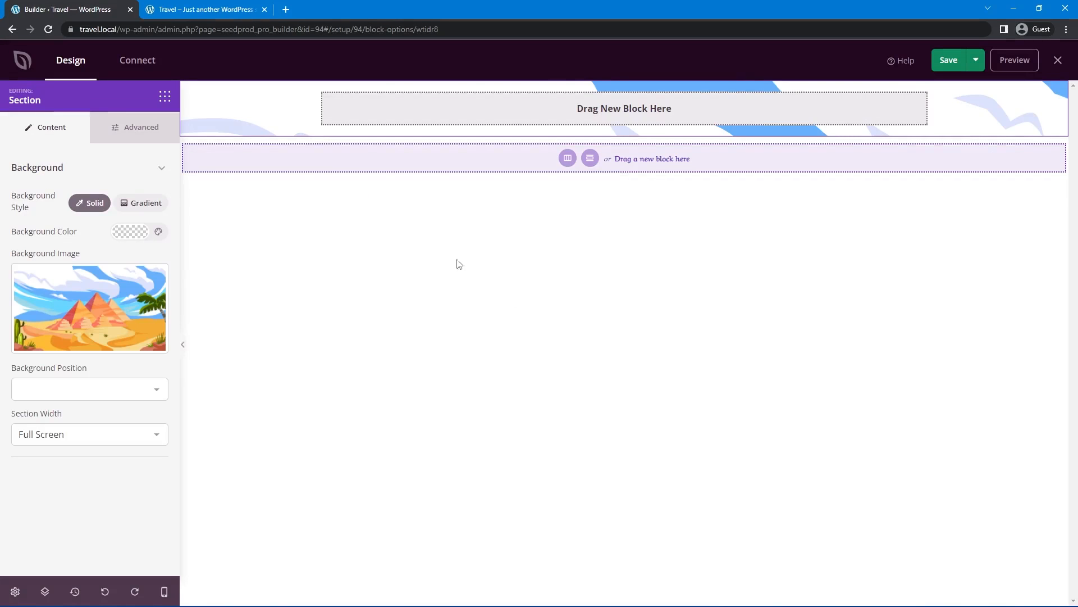
click(68, 390)
click(88, 420)
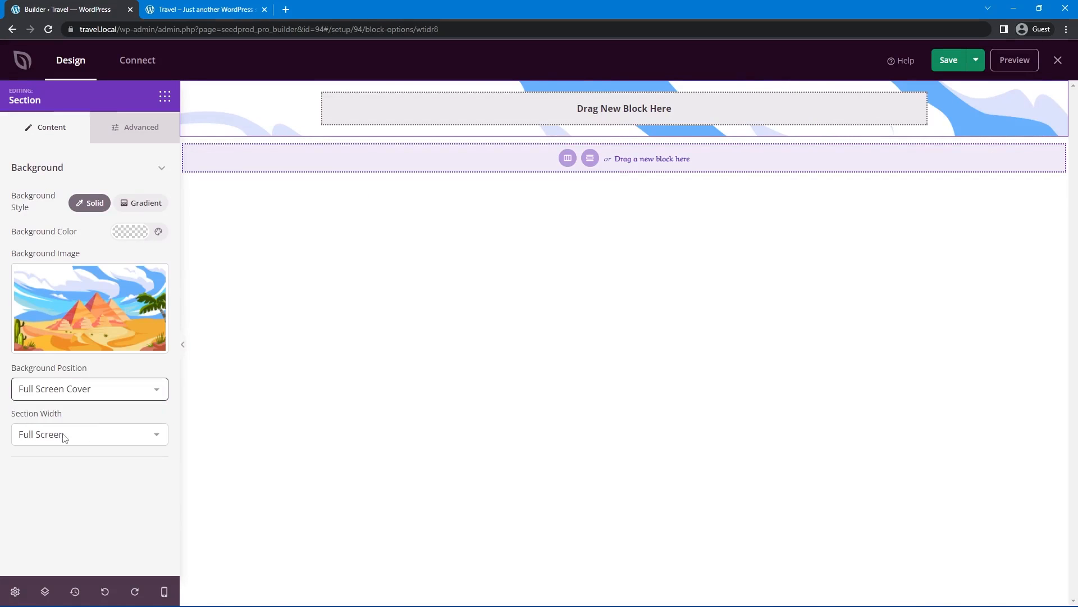
Place a Template Parts block in the header section to insert the Header - Nav part with logo and menu
click(362, 185)
drag(144, 363, 452, 108)
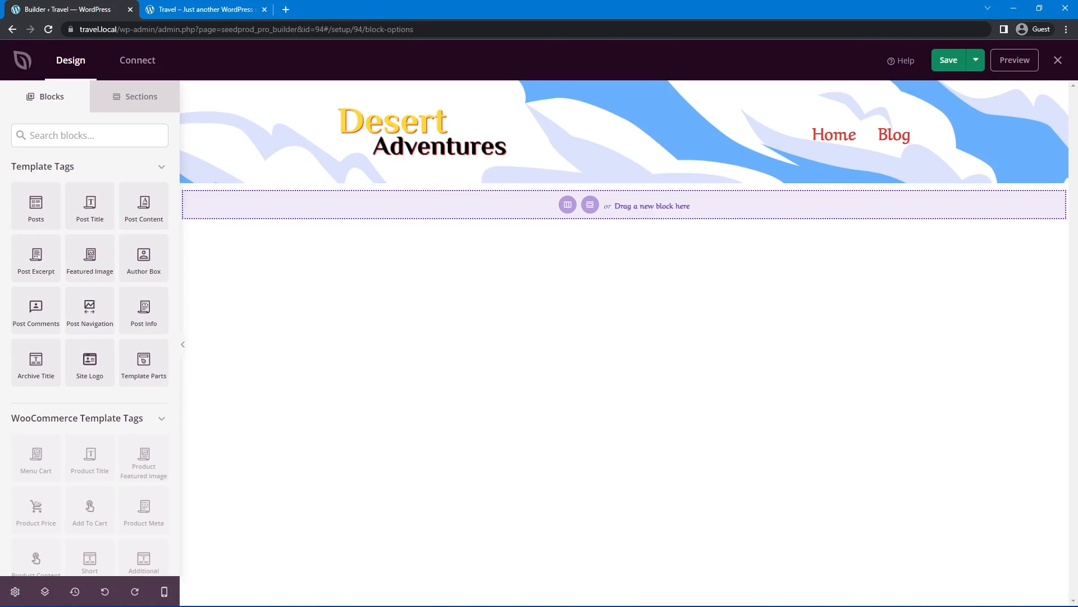
Save and close the Header - Blog template, and open the Header - Front template's design for editing
click(947, 59)
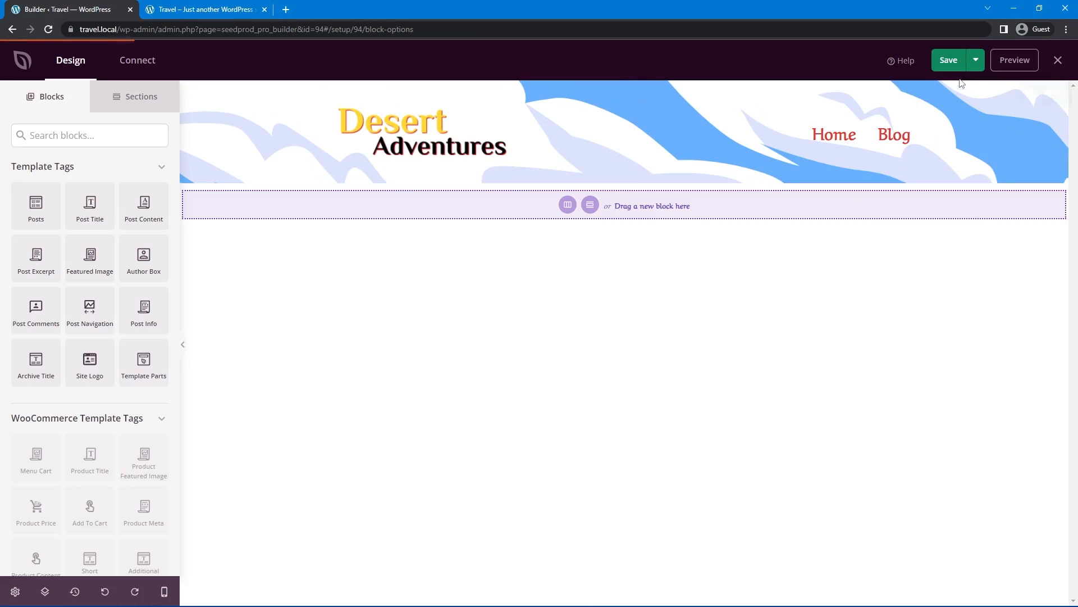
click(1058, 60)
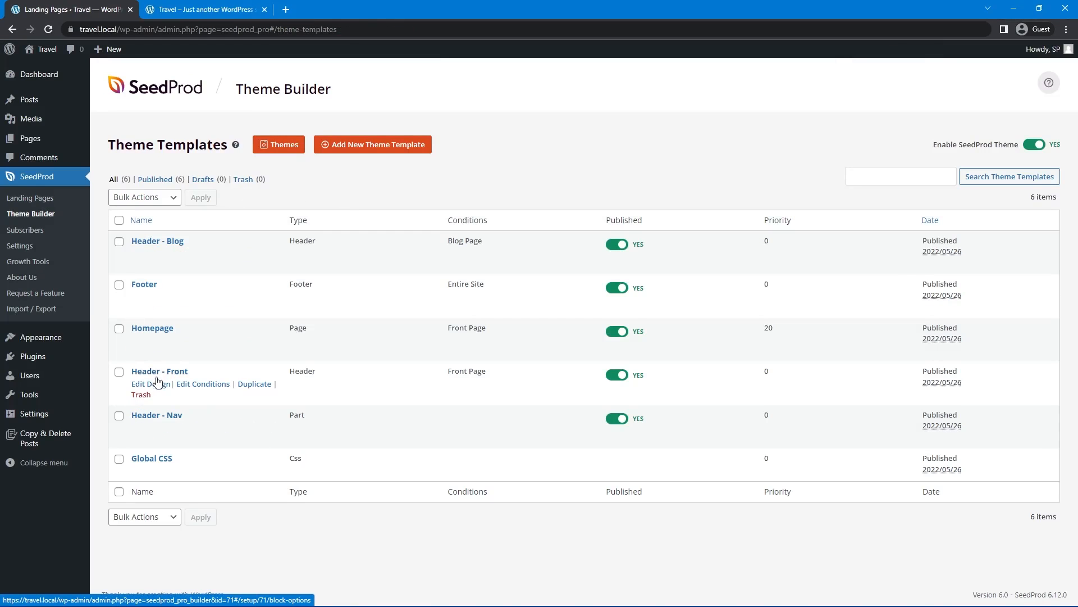
click(157, 385)
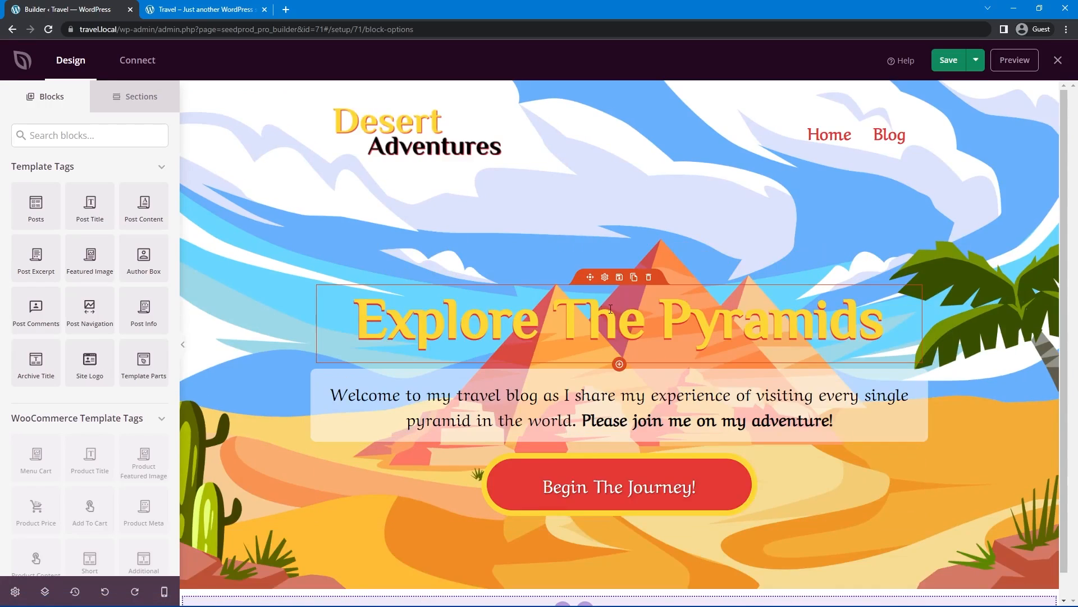
Save the Explore The Pyramids headline as a reusable block template named "Custom Header", and return to the theme templates list
click(619, 279)
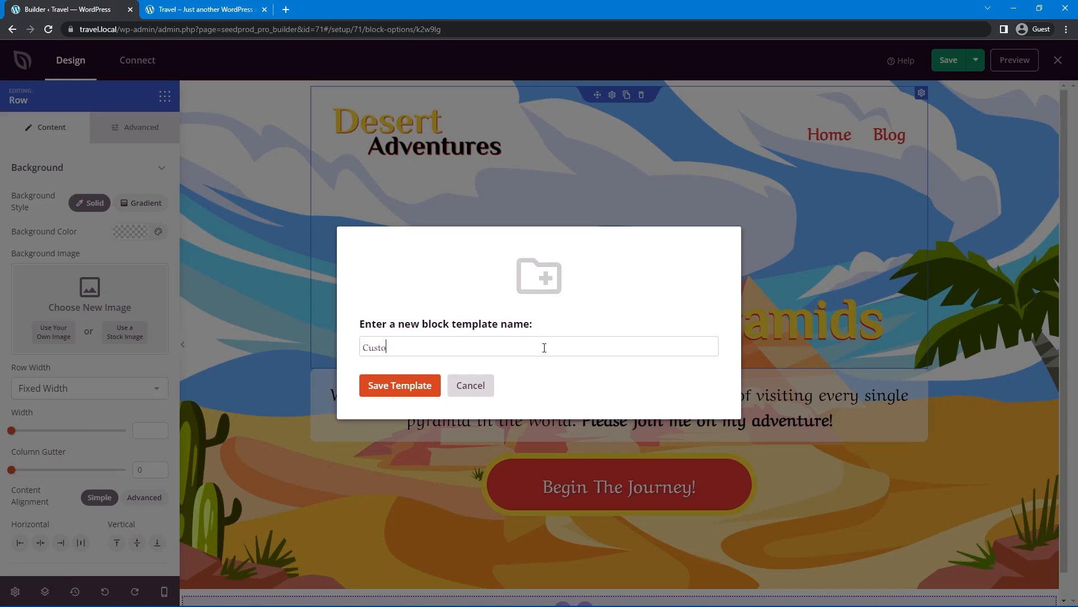
text(Custom Header)
click(410, 387)
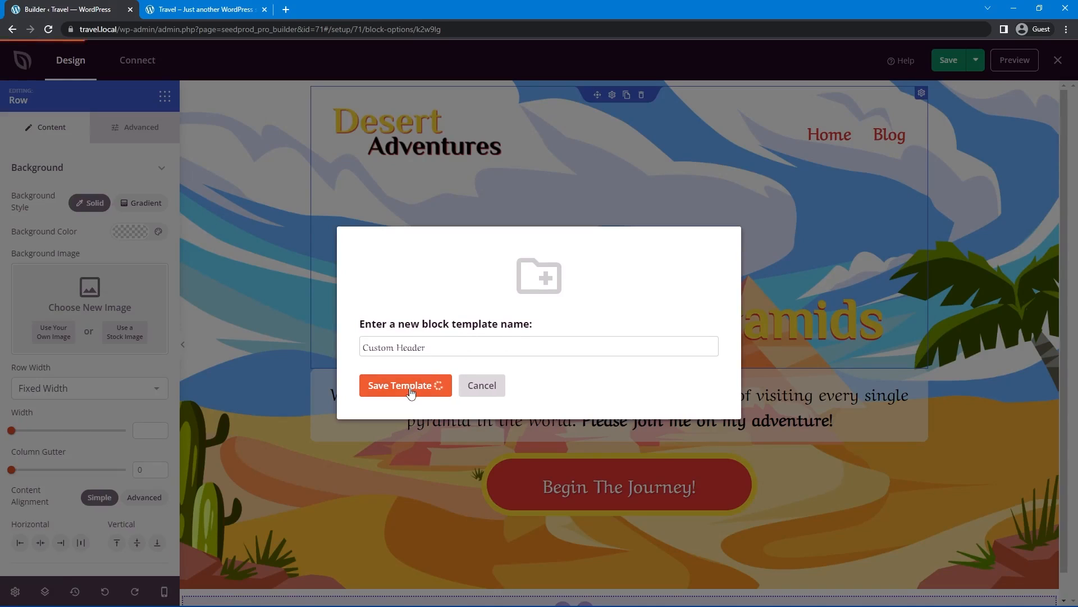
click(1059, 60)
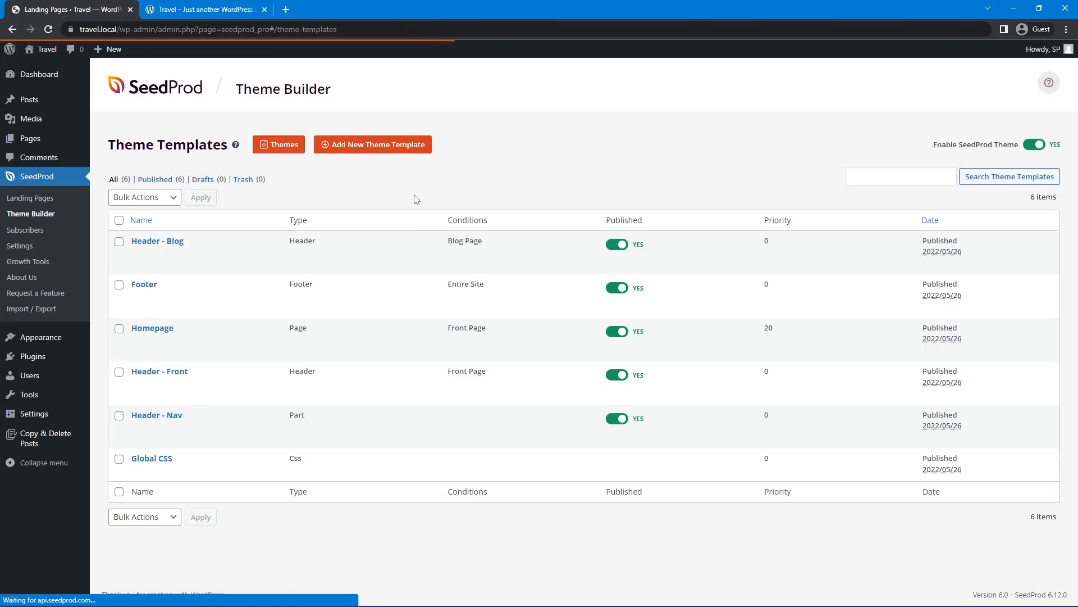
Open the Header - Blog template's design and insert the saved Custom Header block below the logo and navigation
mouse_move(143, 241)
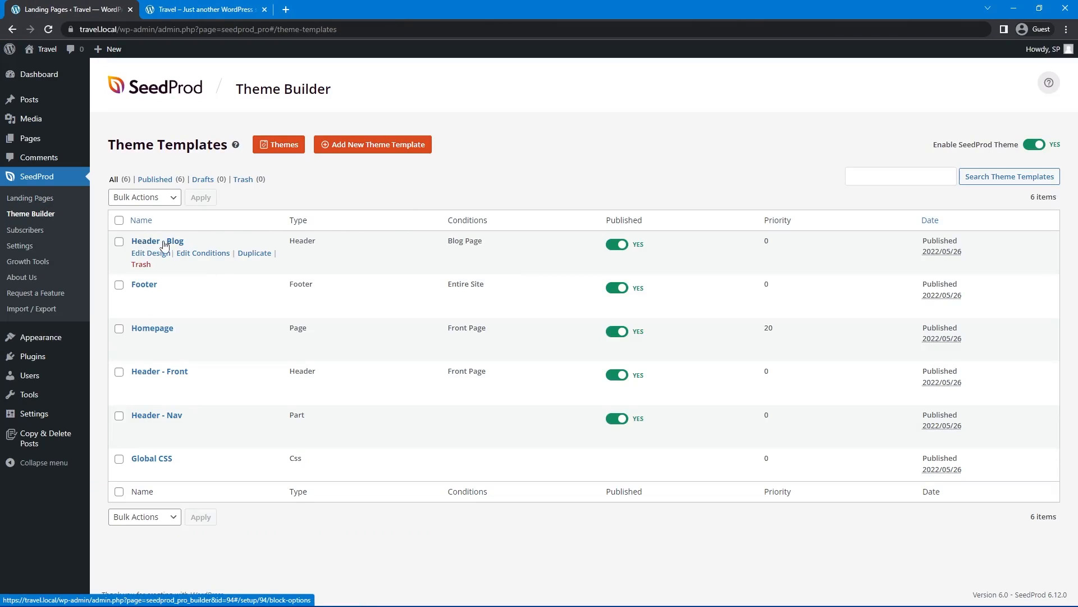
click(160, 252)
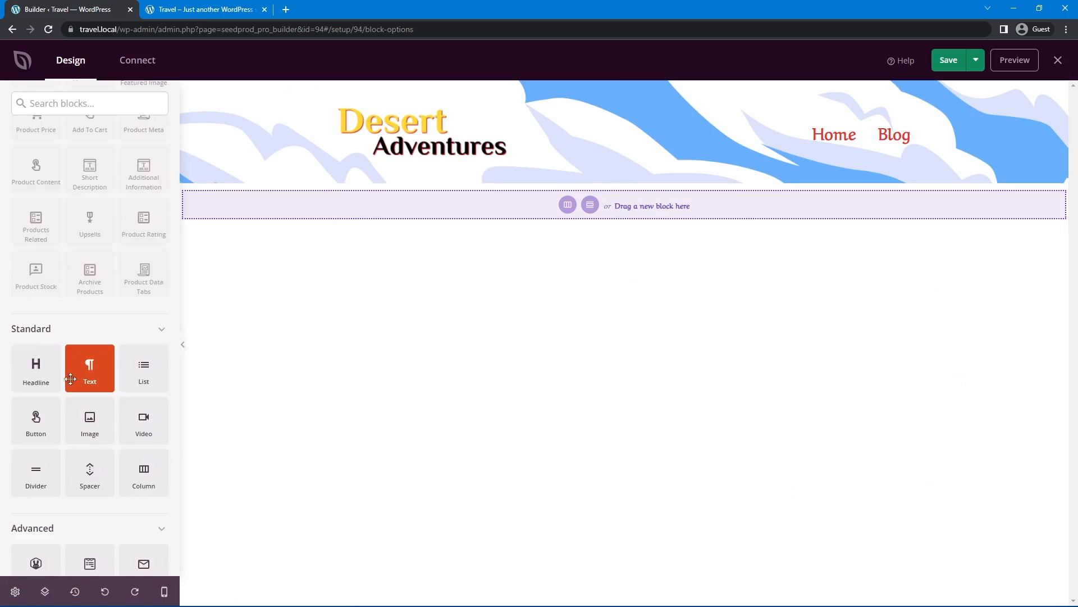
scroll(71, 379, down, 15)
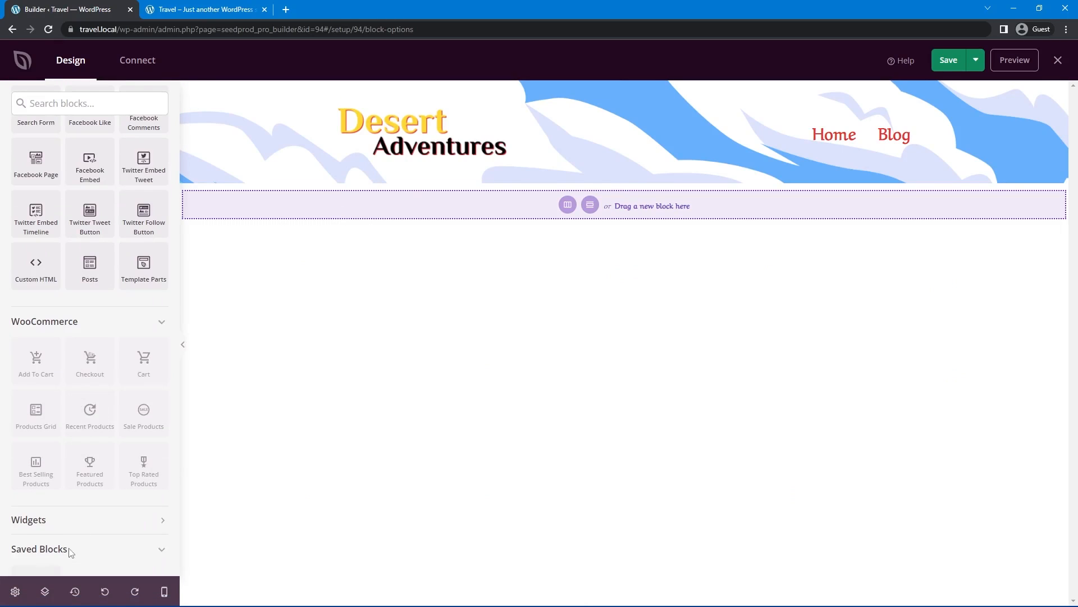
scroll(84, 534, down, 1)
drag(40, 519, 571, 169)
Replace the inserted headline's text with "Pyramid Articles"
click(618, 163)
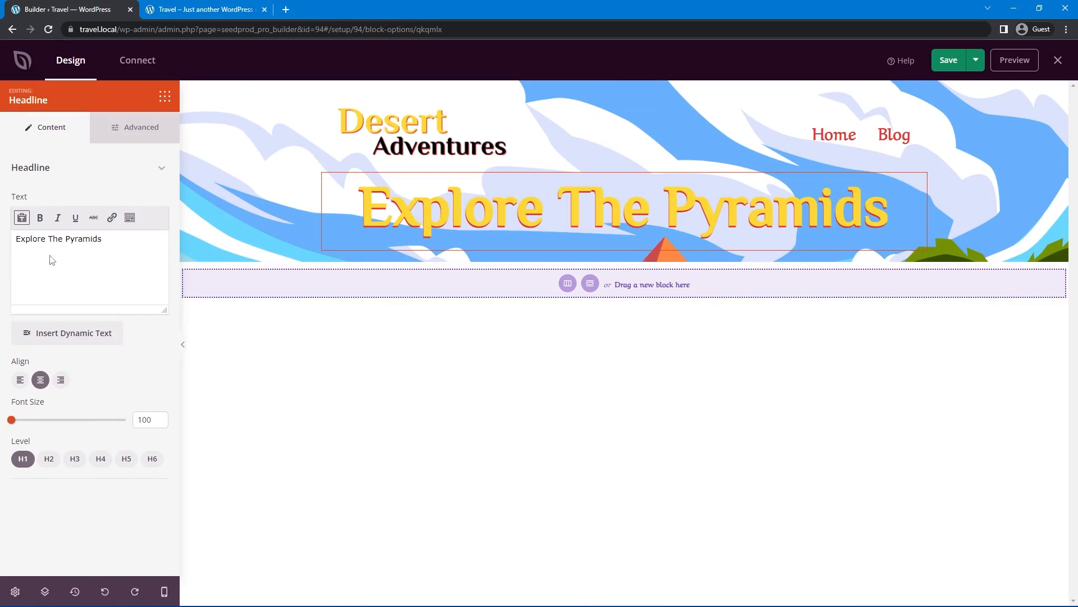
drag(50, 259, 3, 219)
text(Pyramid Articles)
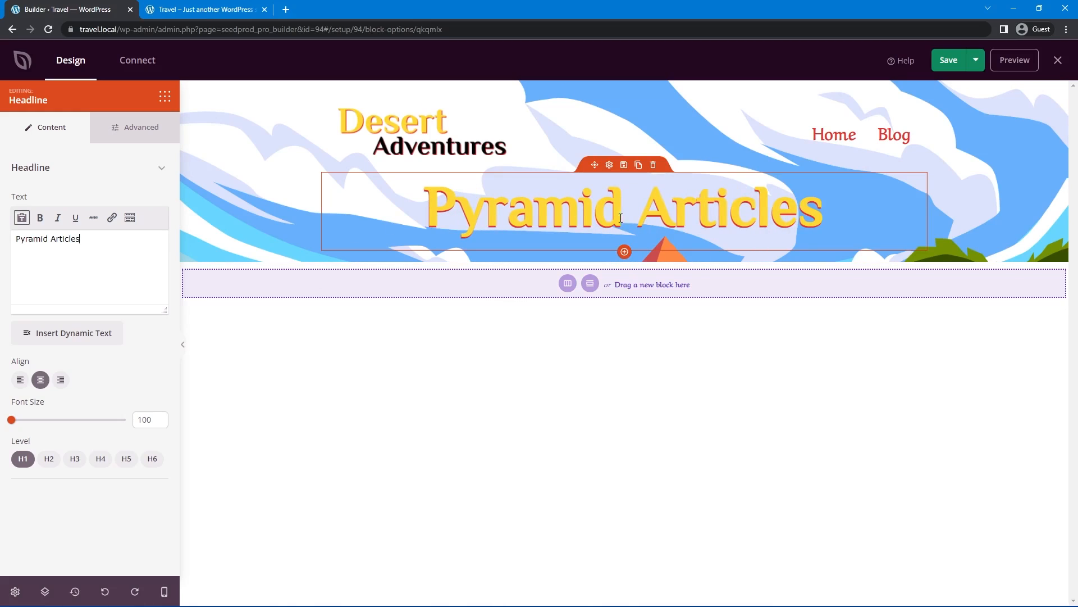
Add a Spacer block between the navigation and the Pyramid Articles headline, and set its height to 100
click(164, 97)
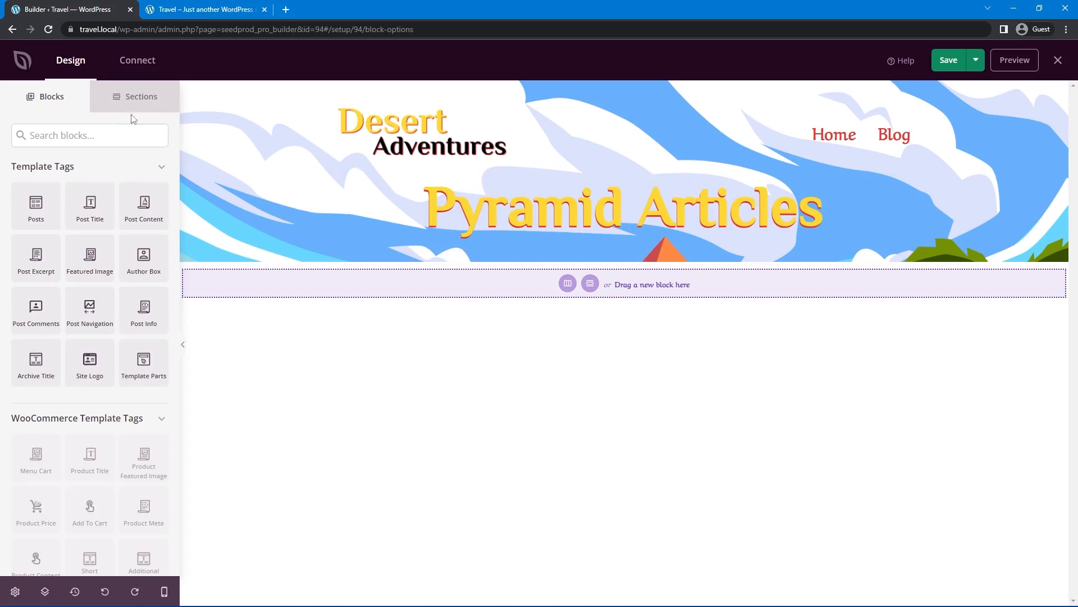
click(100, 138)
text(spacer)
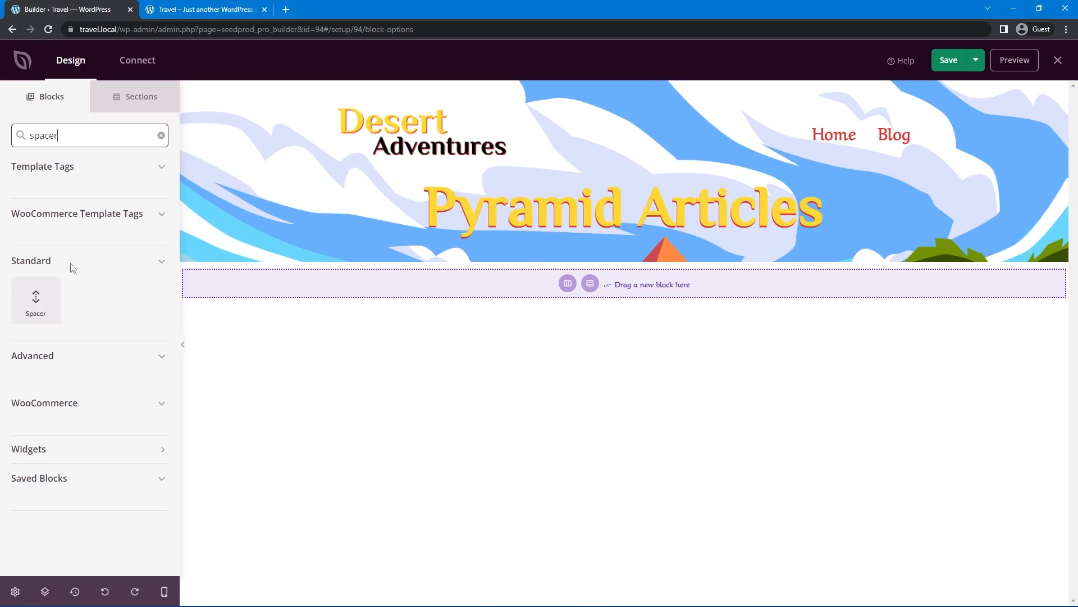
drag(36, 298, 569, 191)
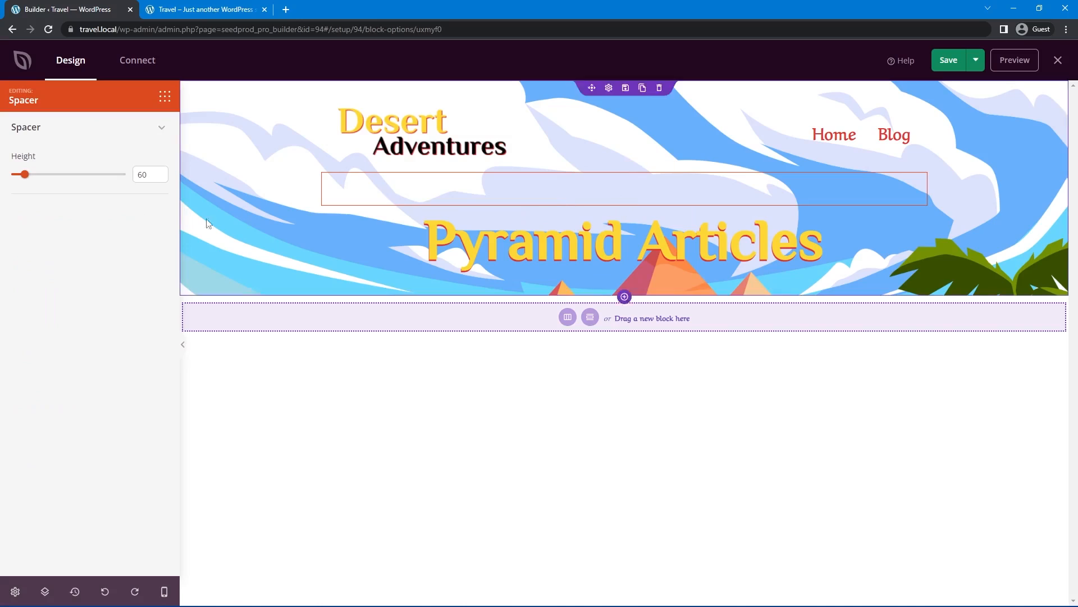
double_click(134, 175)
text(100)
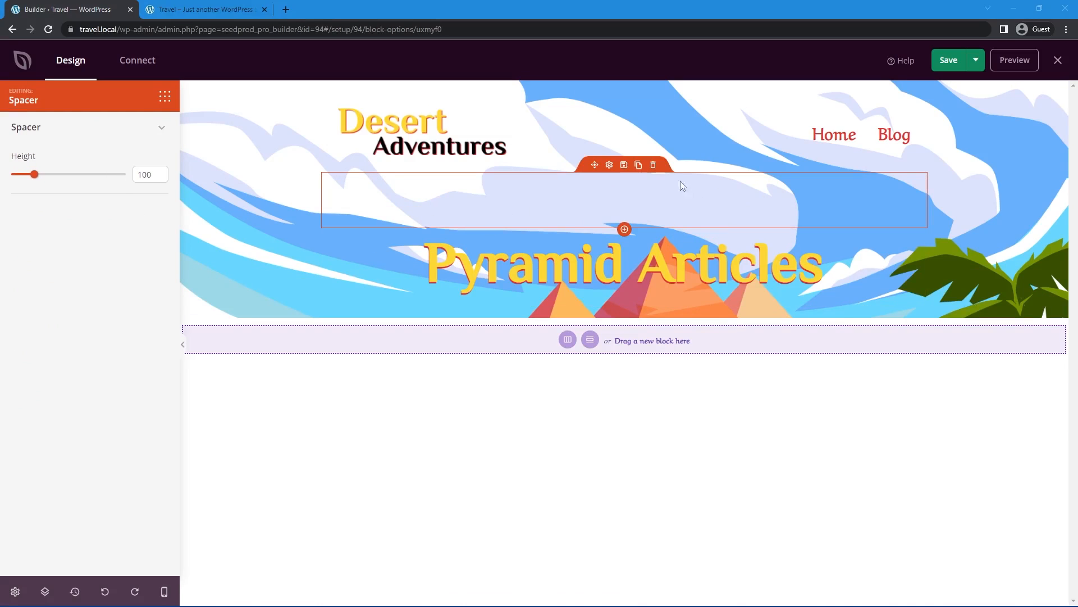
Duplicate the spacer and place the copy below the Pyramid Articles headline
click(623, 164)
click(471, 385)
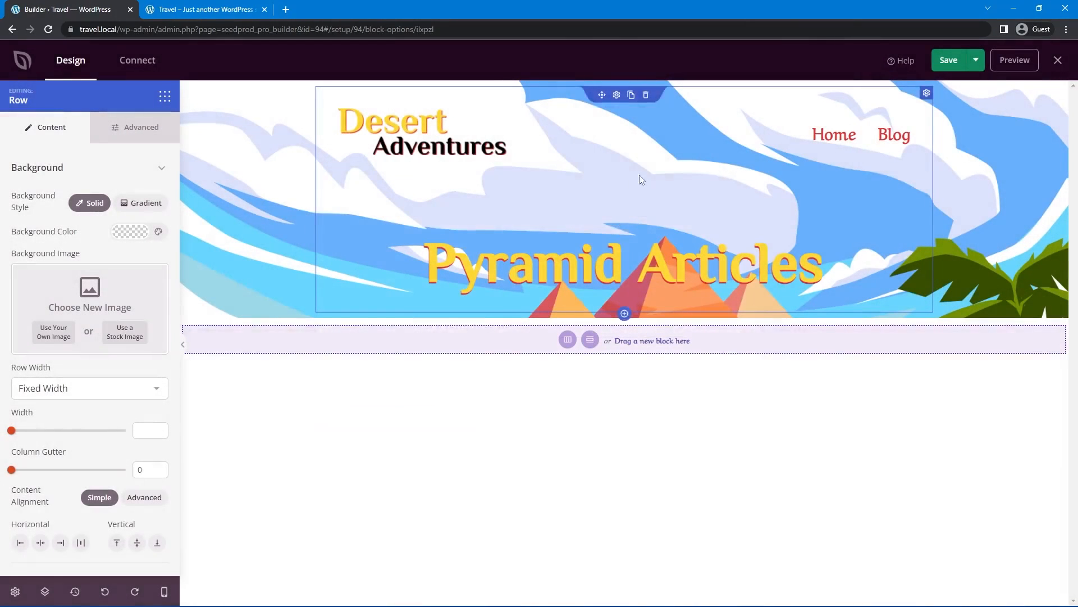
click(525, 224)
drag(526, 224, 620, 309)
Set the header section's background position to 100% Width Bottom
click(254, 200)
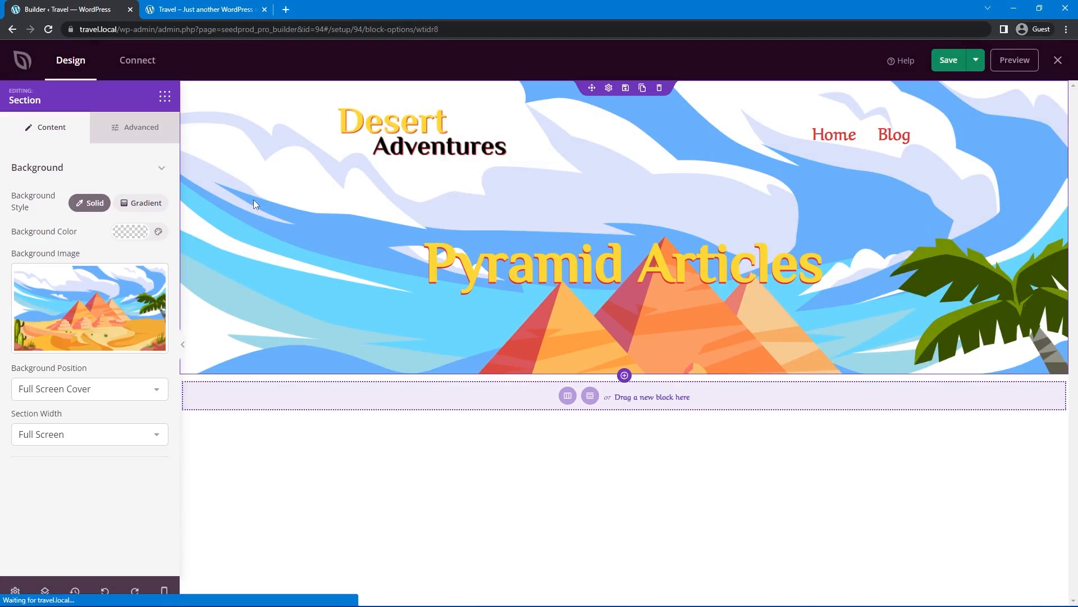
click(120, 396)
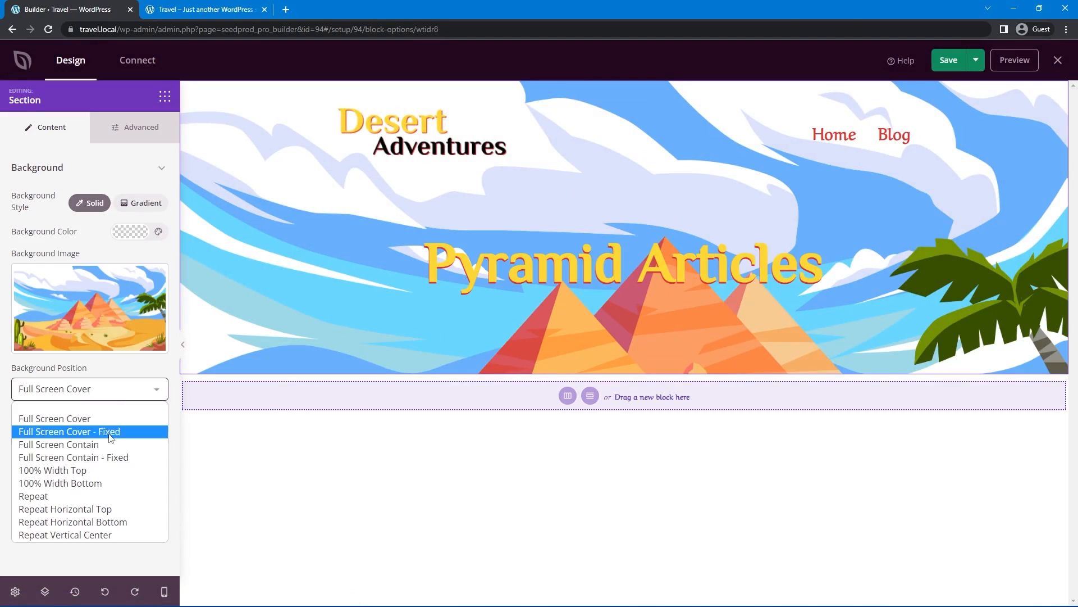
click(107, 481)
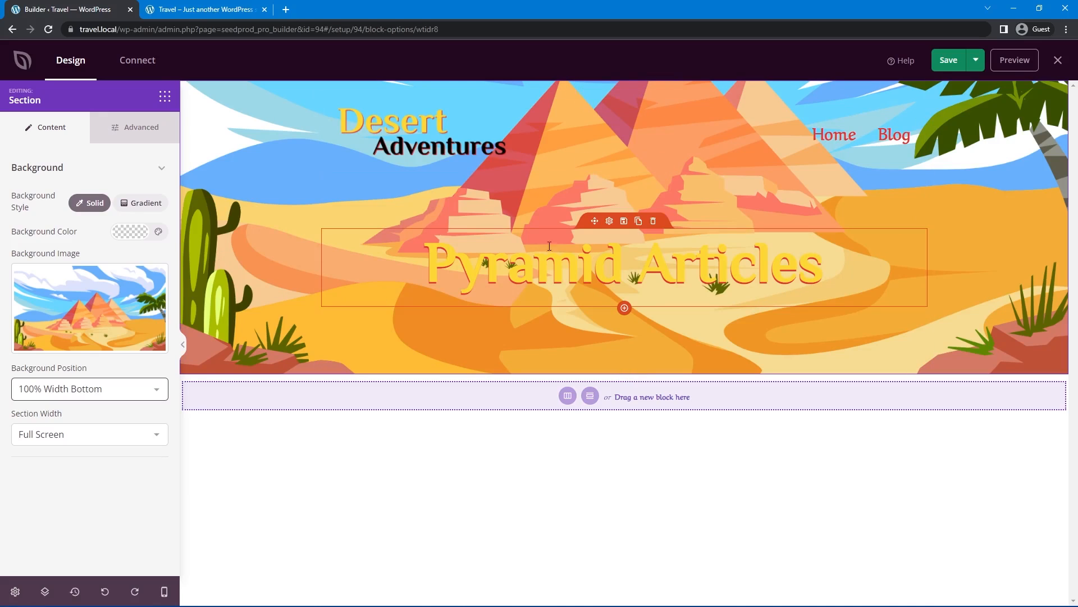
Change the Pyramid Articles headline's text color to white, and save and close the template
click(609, 266)
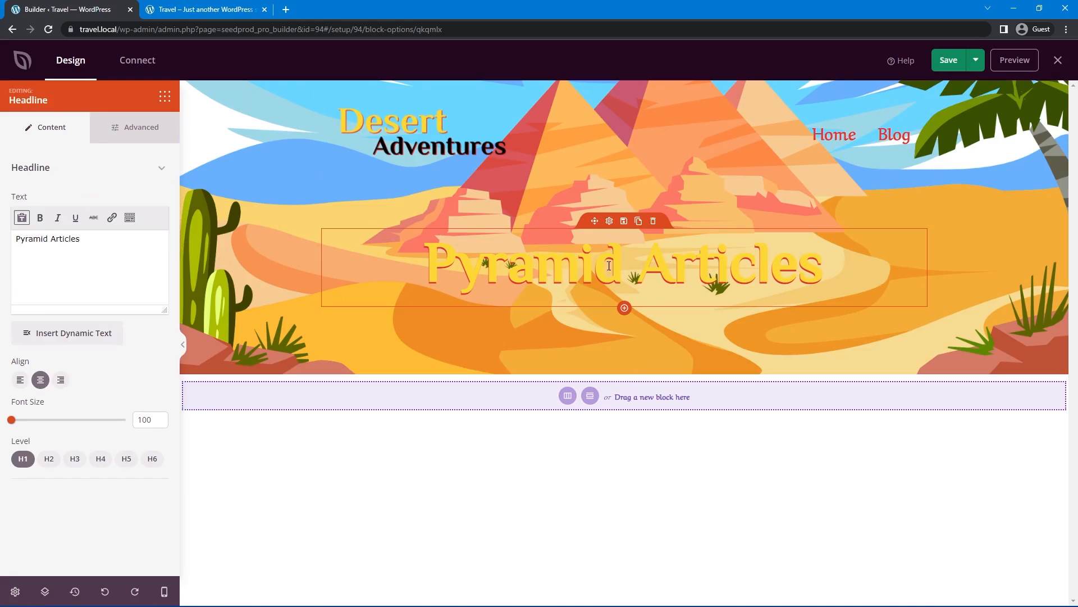
click(145, 136)
click(130, 219)
click(62, 268)
click(77, 223)
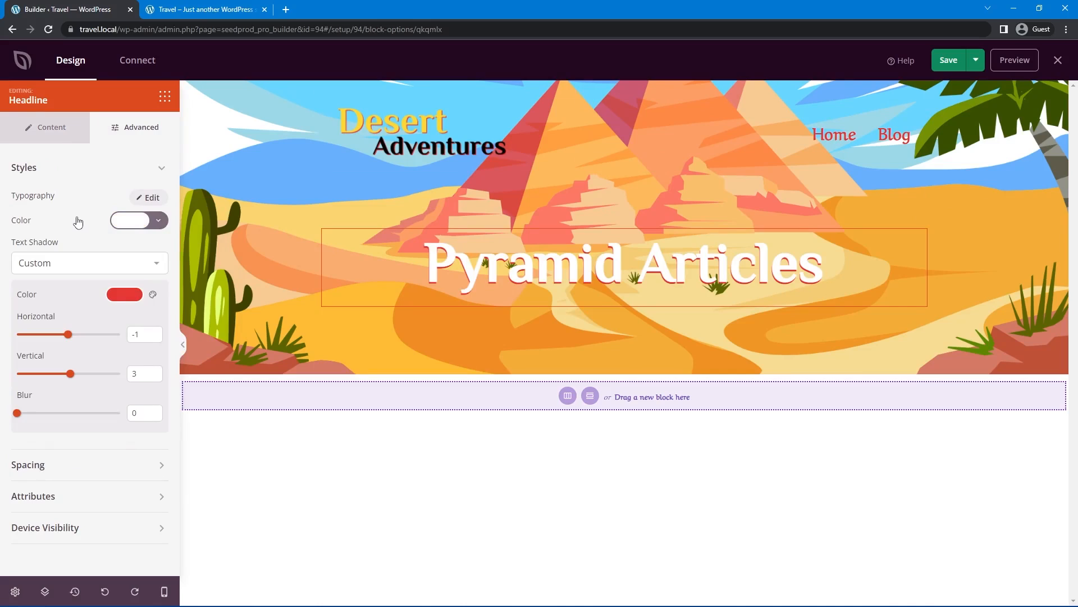
click(949, 60)
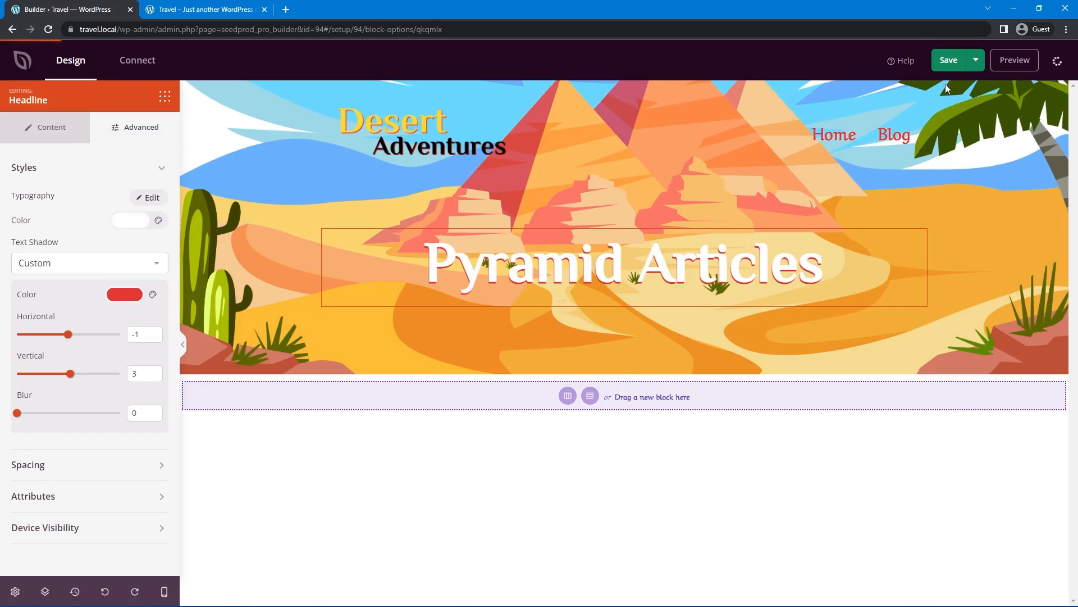
click(1057, 61)
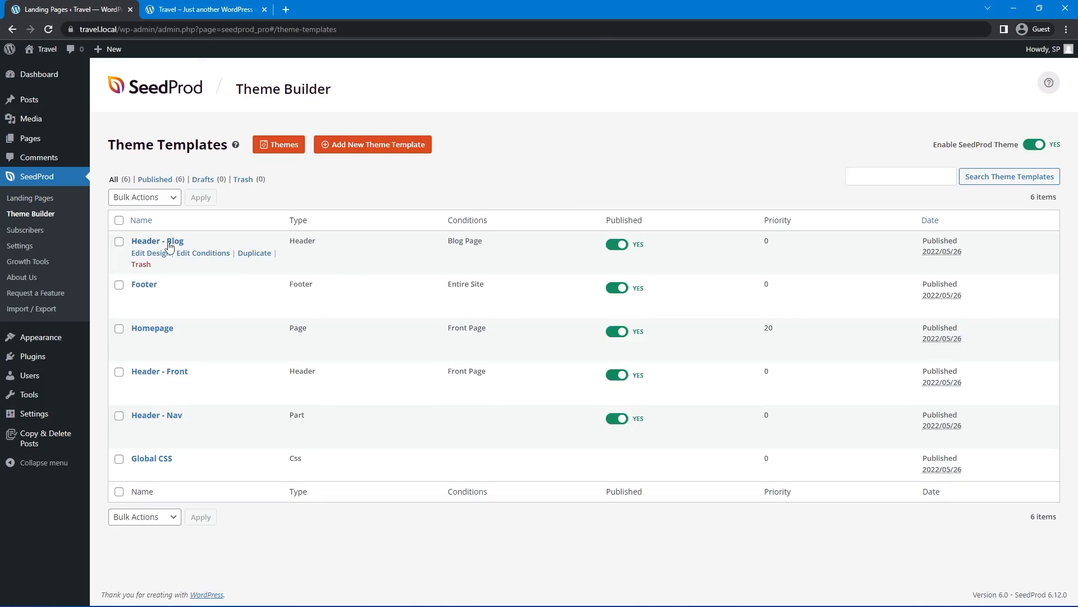
Duplicate the Header - Blog template and rename the copy "Header - Archives"
mouse_move(160, 241)
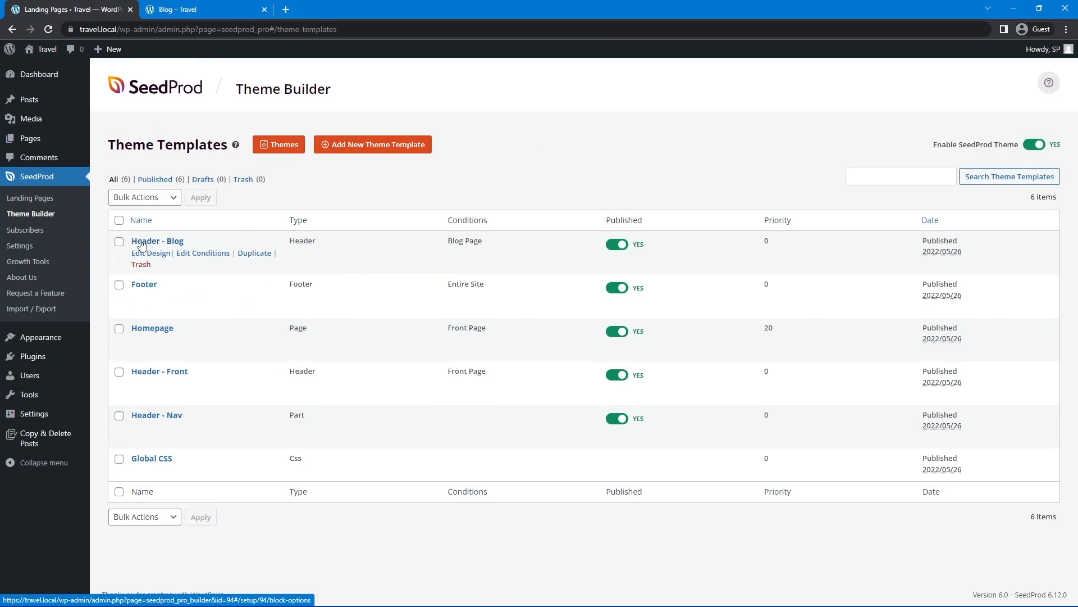
click(254, 253)
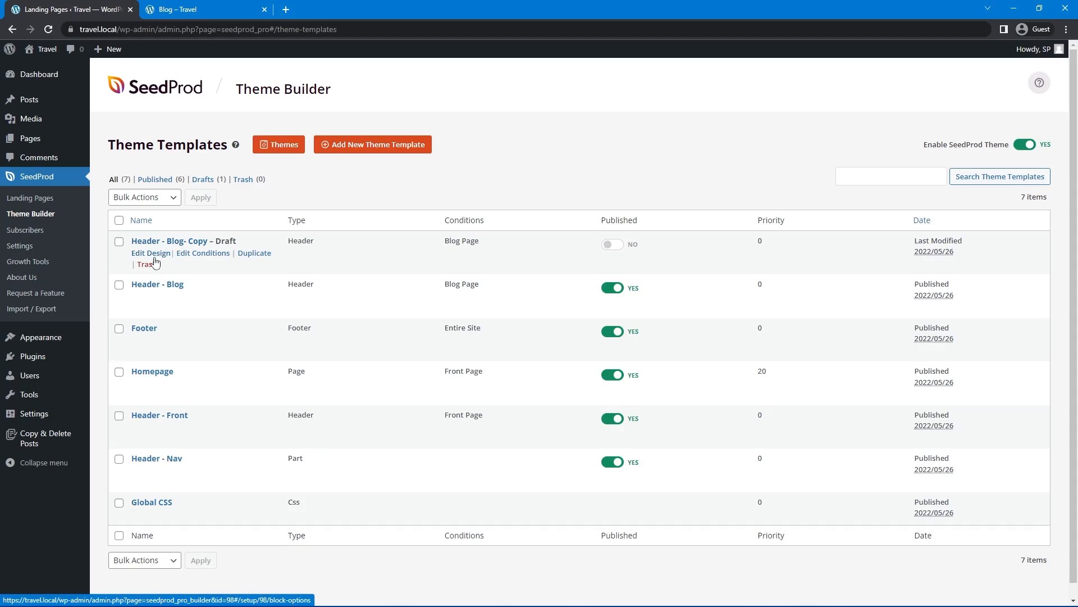
click(211, 253)
drag(444, 273, 407, 273)
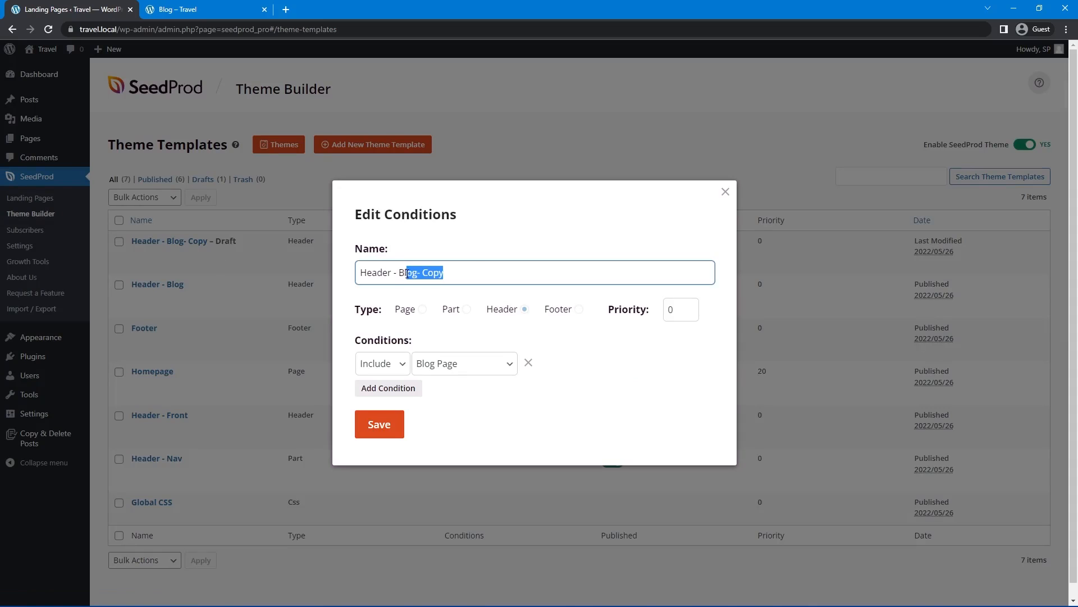
text(Arcdhives)
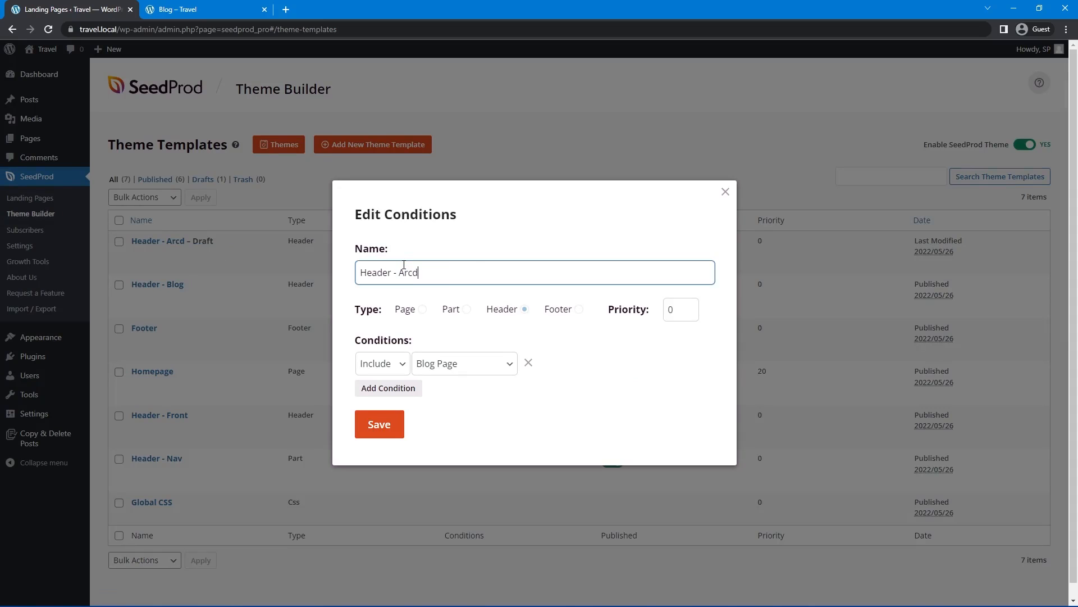
click(416, 272)
key(BackSpace)
Set the Header - Archives template's condition to Include All Archives and save the changes
click(508, 365)
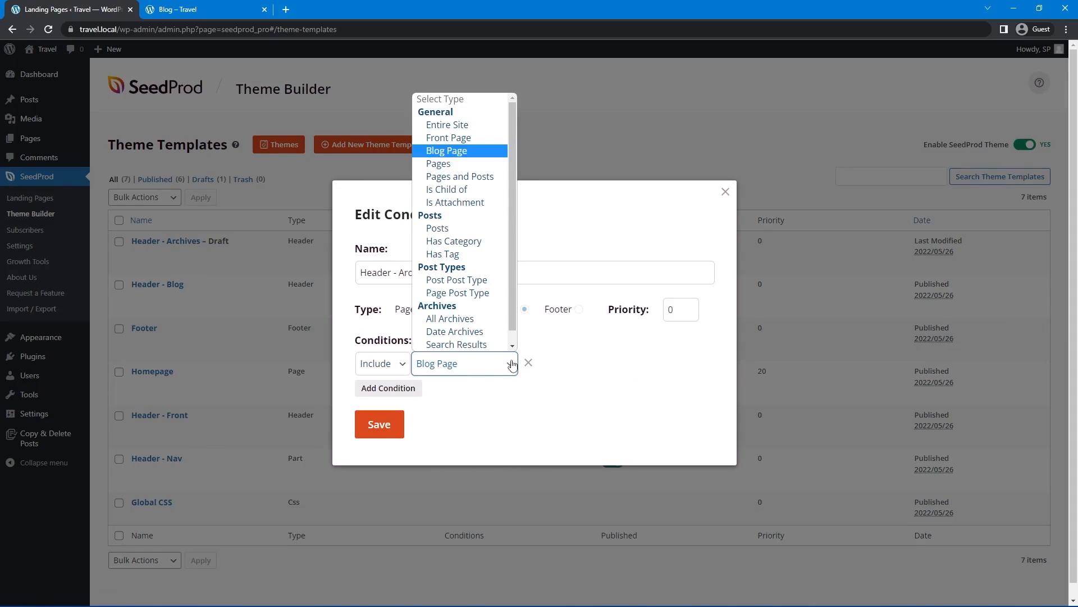
click(459, 320)
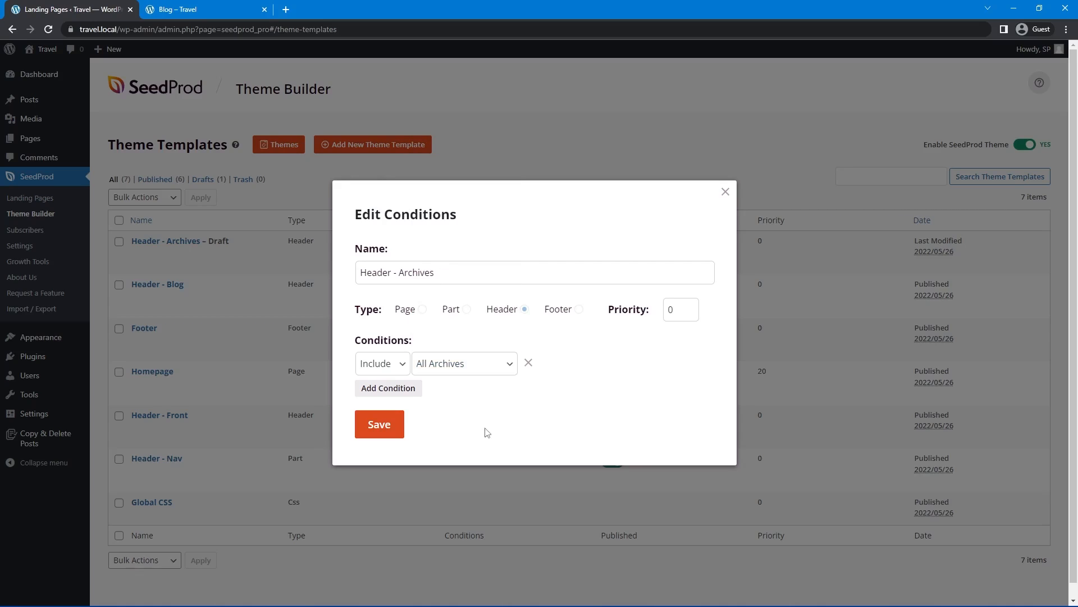
click(385, 427)
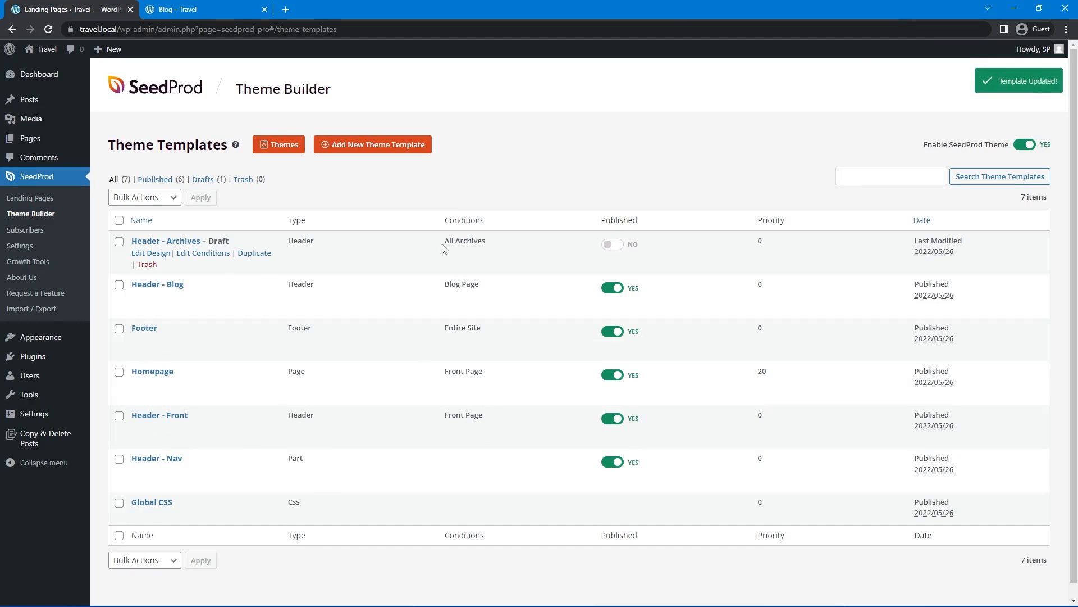
Publish the Header - Archives theme template and open its design for editing
click(612, 245)
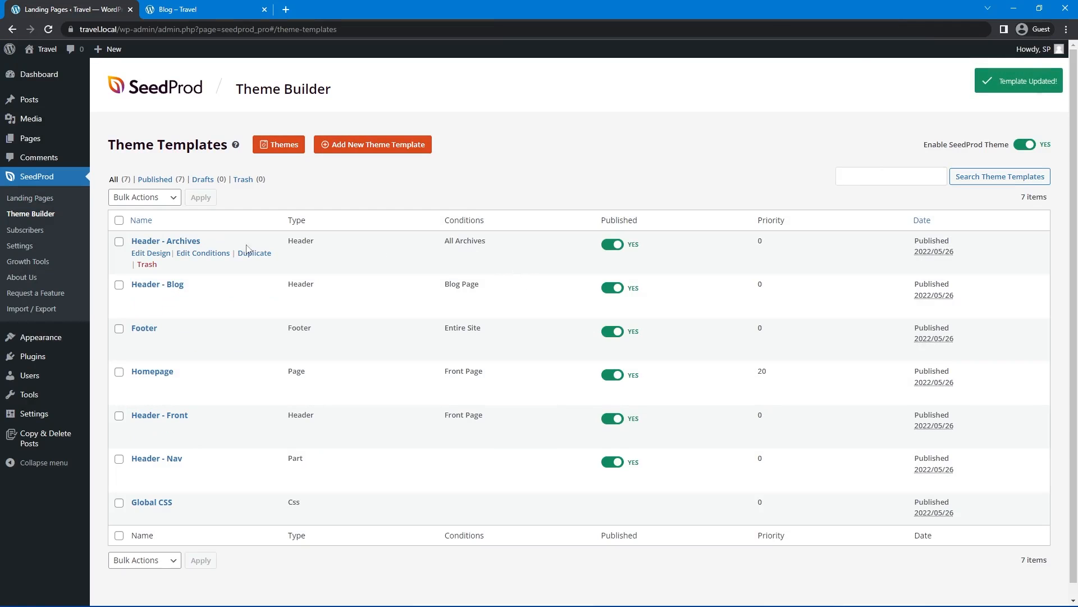
click(147, 252)
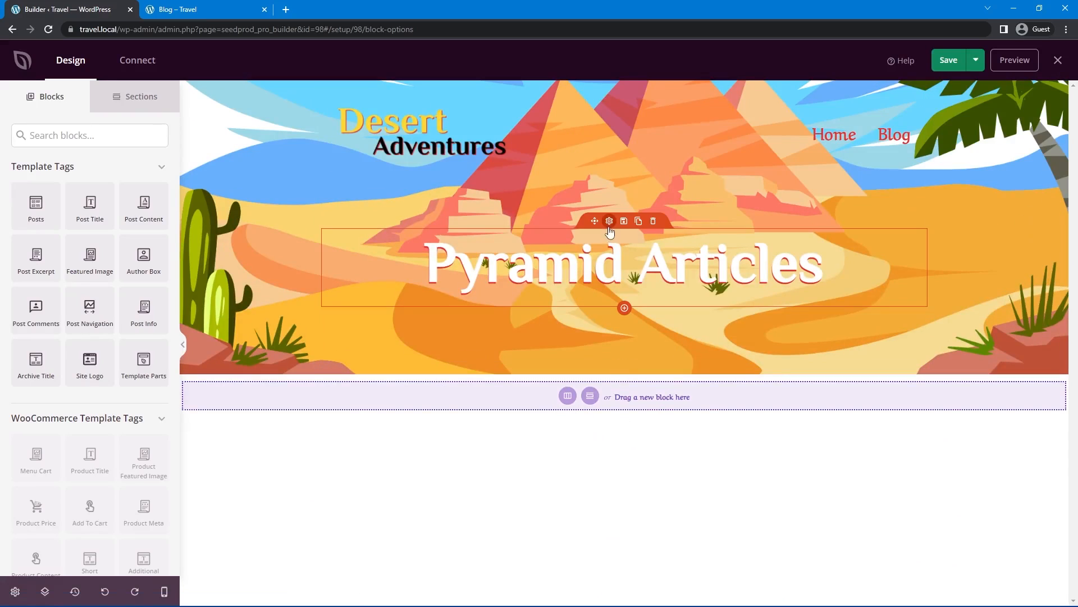
Replace the Pyramid Articles headline text with the shortcode [seedprod tag="the_archive_title"] and save the template
click(609, 222)
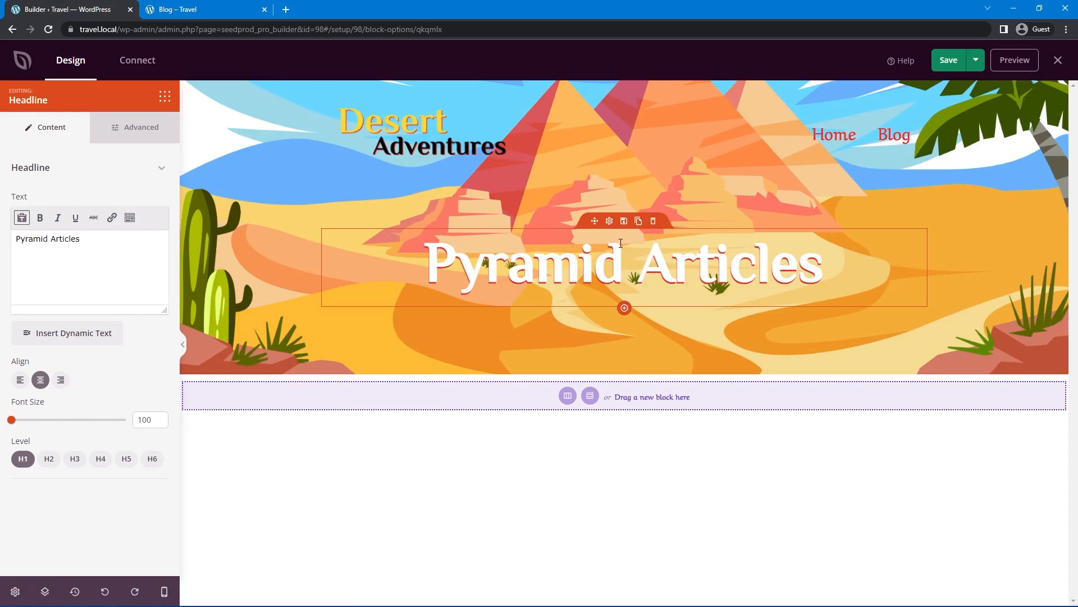
key(ctrl+a)
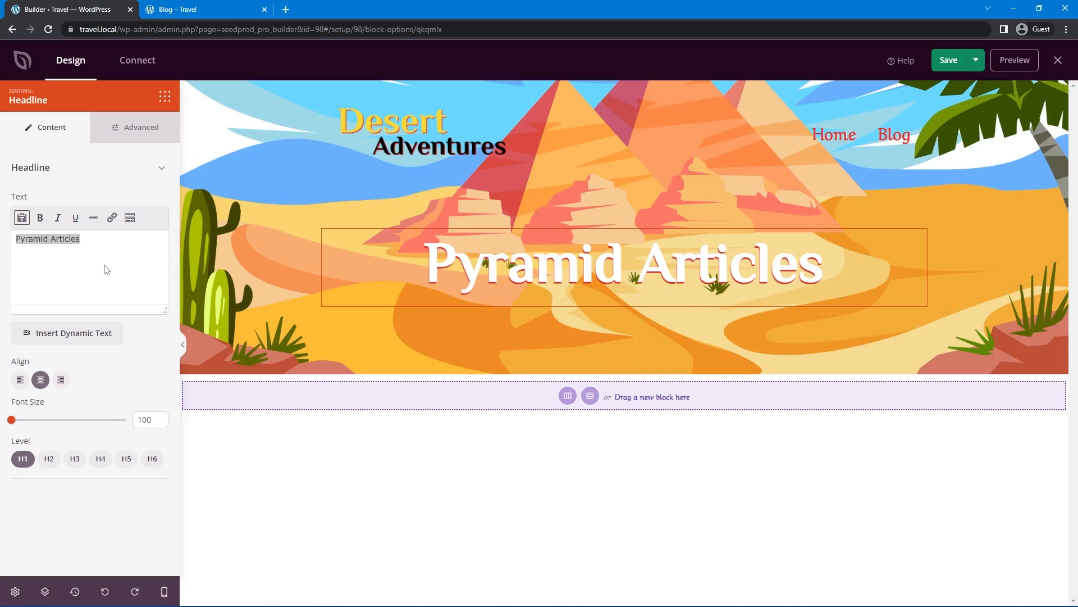
click(90, 260)
key(ctrl+shift+Left)
key(ctrl+shift+Left)
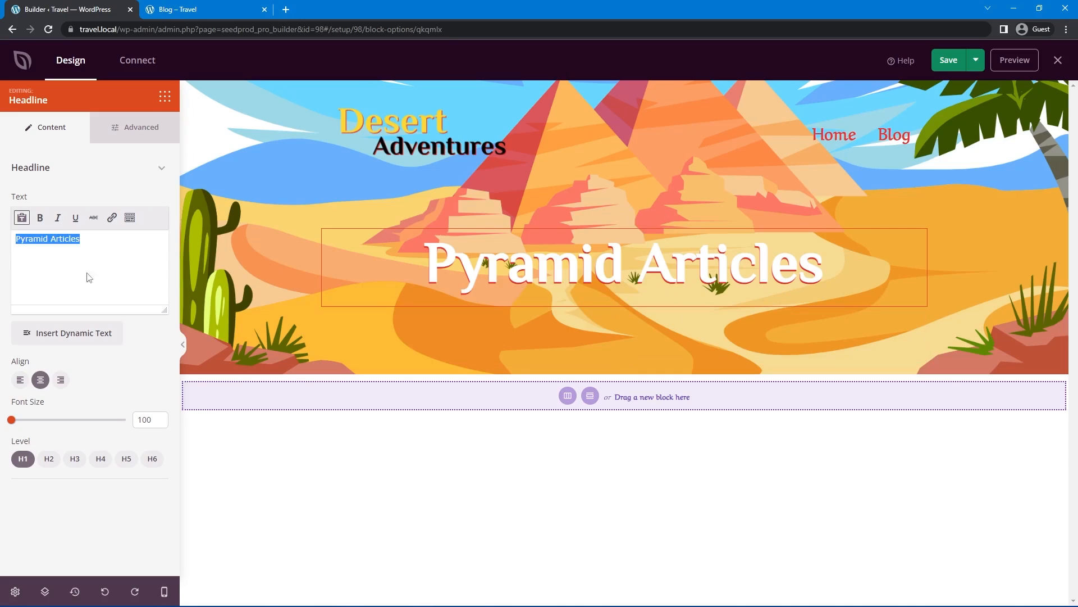
key(ctrl+v)
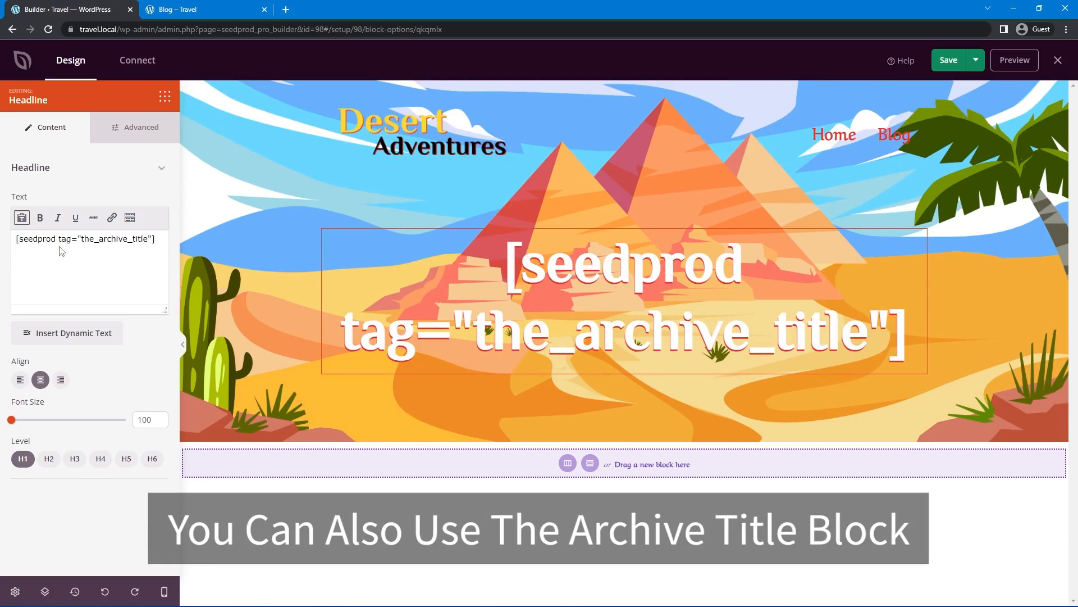
drag(97, 239, 142, 238)
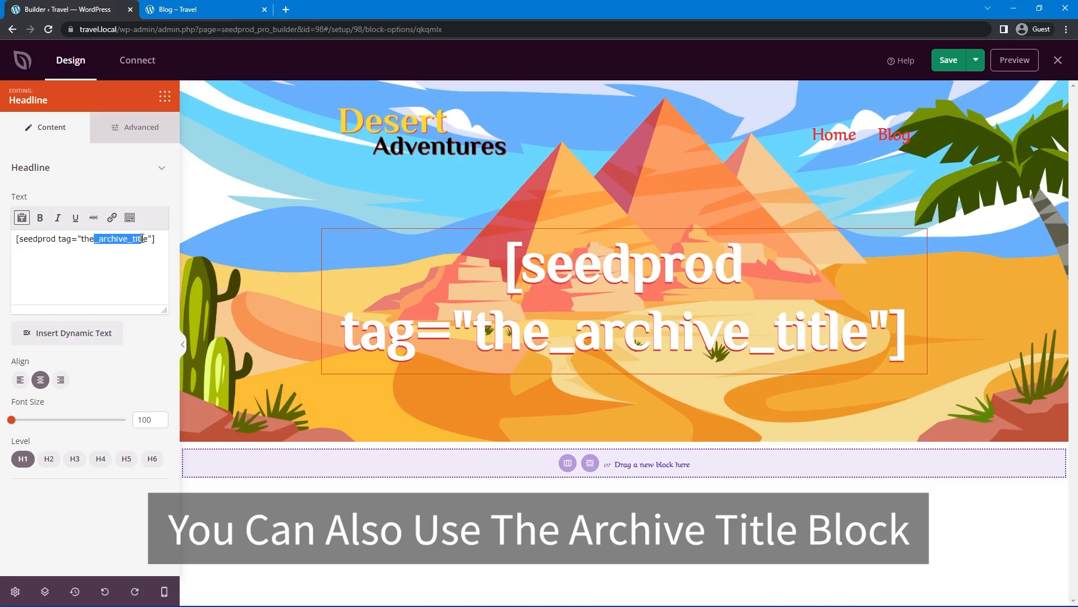
click(131, 266)
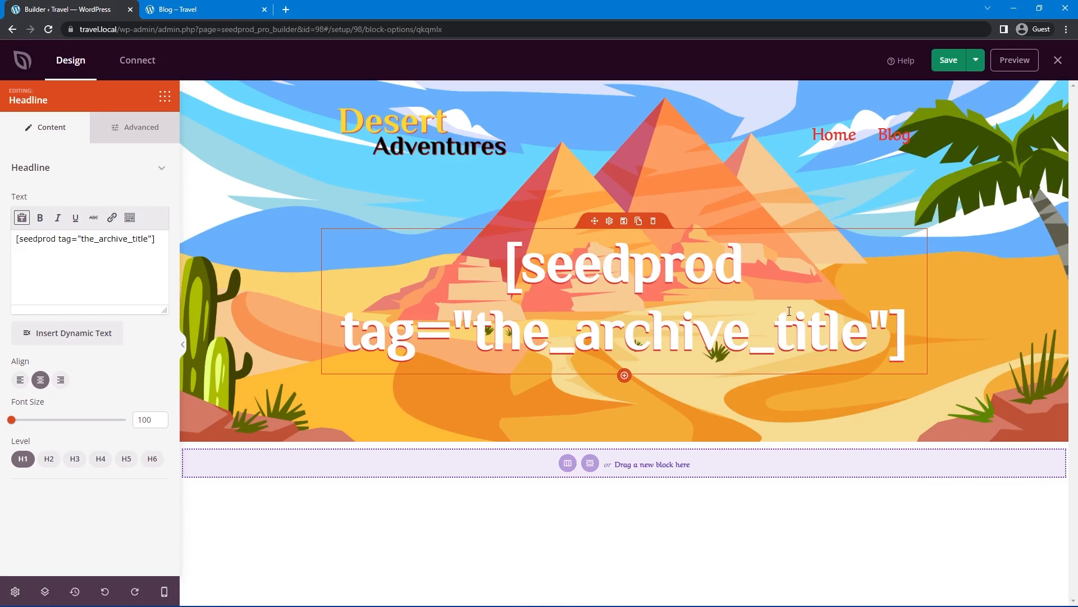
click(948, 61)
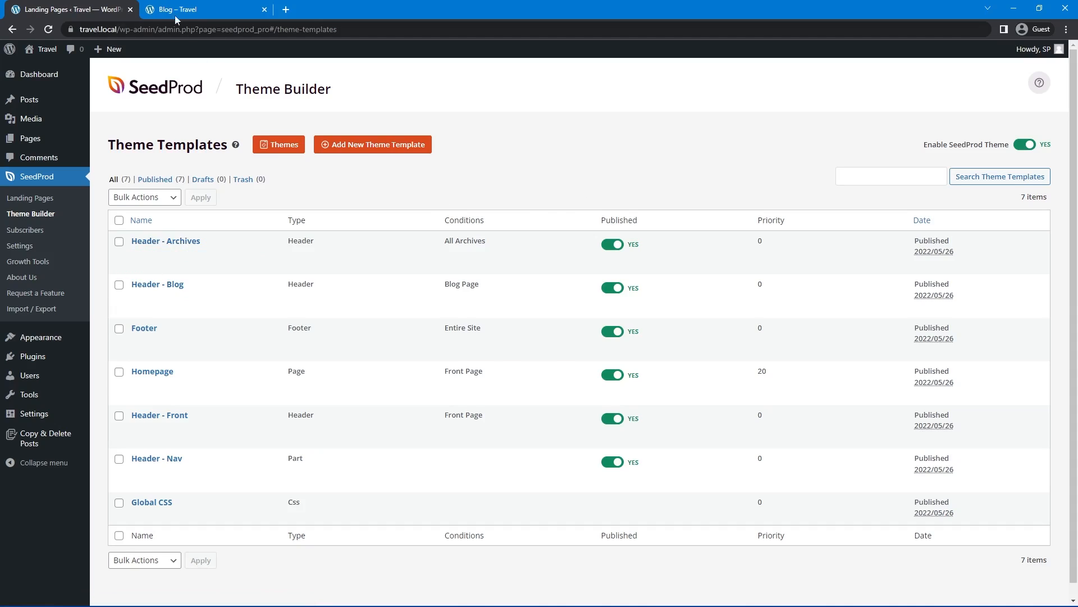
Load the site's home page in the front-end browser tab and return to the theme templates
key(ctrl+Tab)
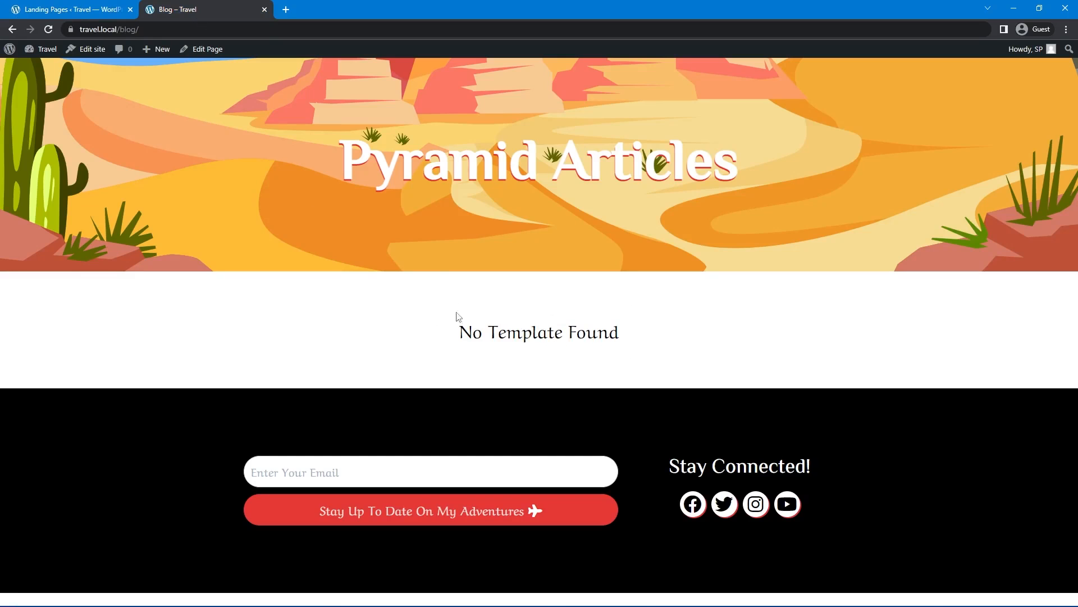
click(48, 30)
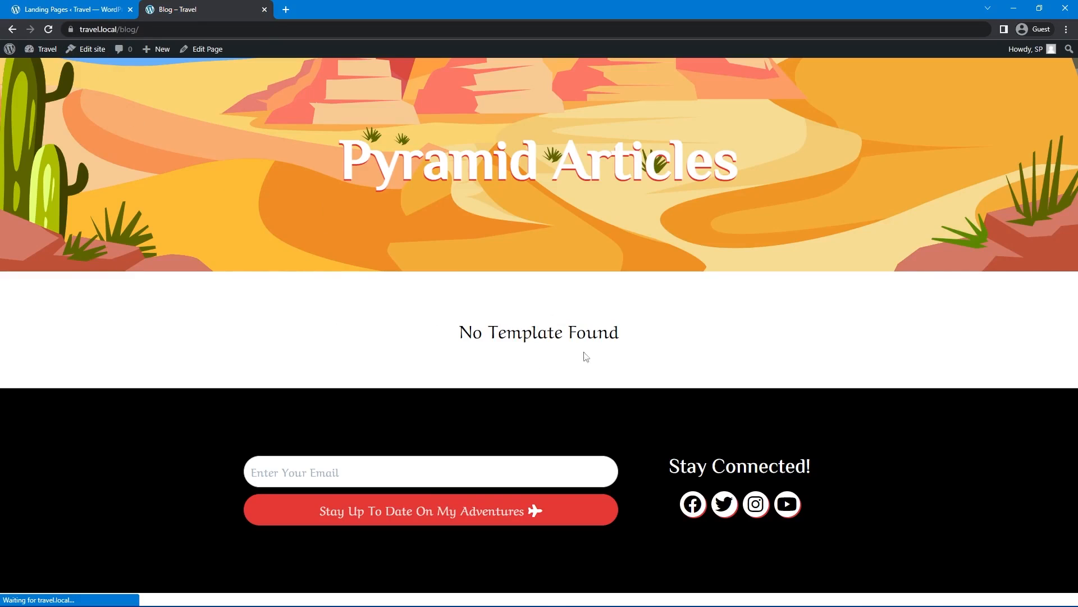
key(ctrl+Tab)
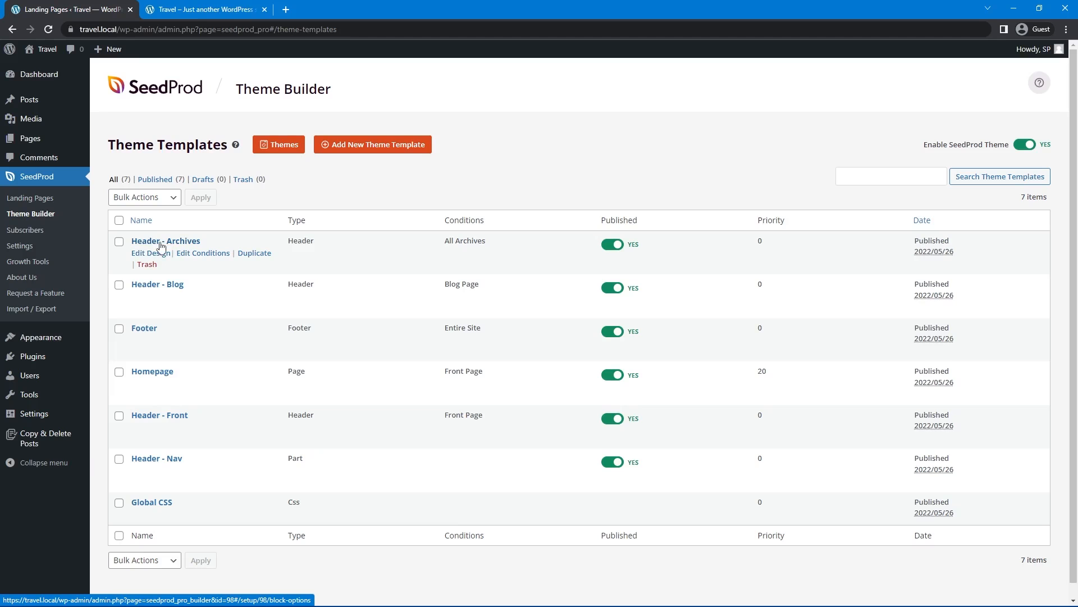
View the Egyptian and Mesoamerican category archives from the post categories list, each in its own tab
mouse_move(85, 105)
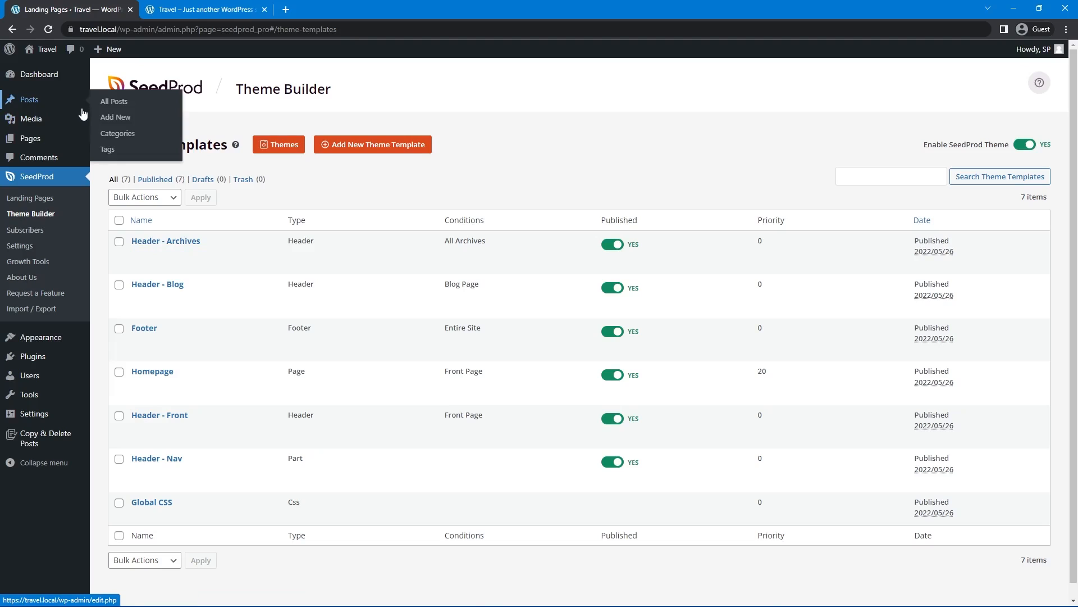
click(110, 135)
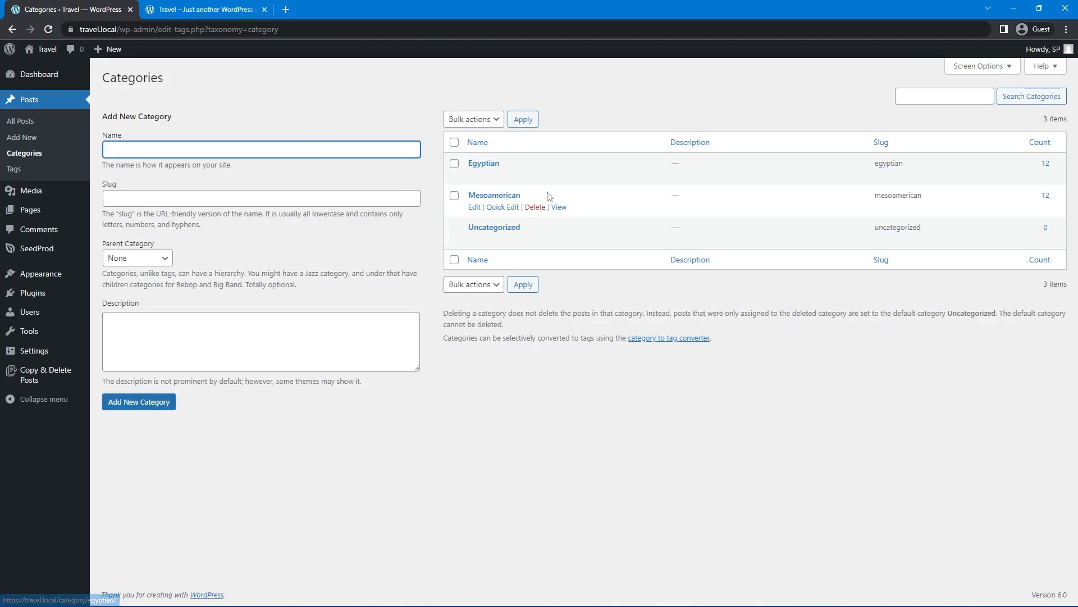
middle_click(556, 175)
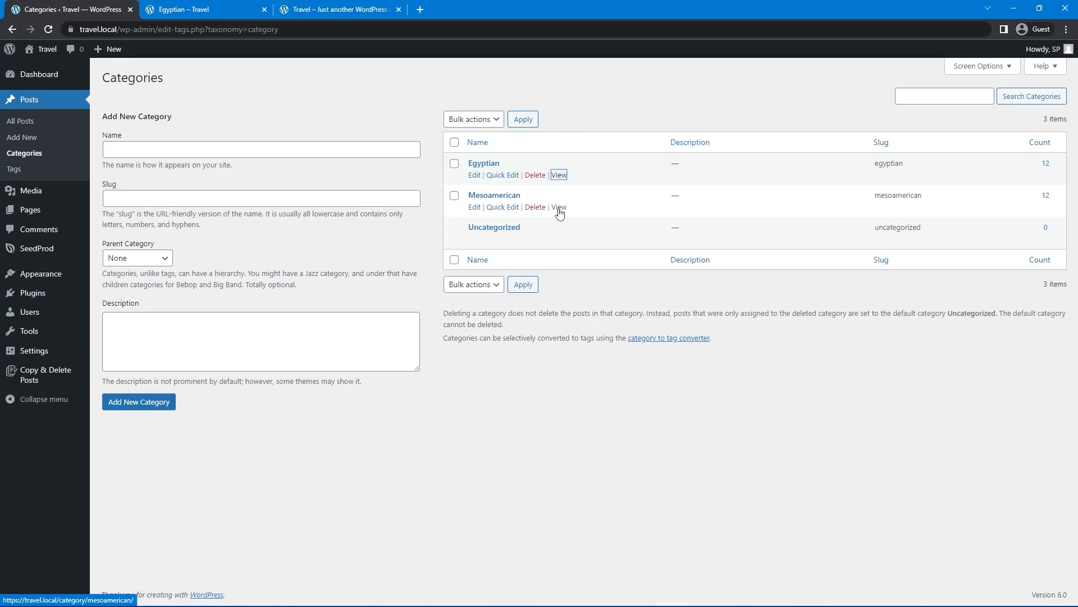
middle_click(558, 206)
Check the archive title on the Egyptian and Mesoamerican category pages, and close both pages
click(188, 15)
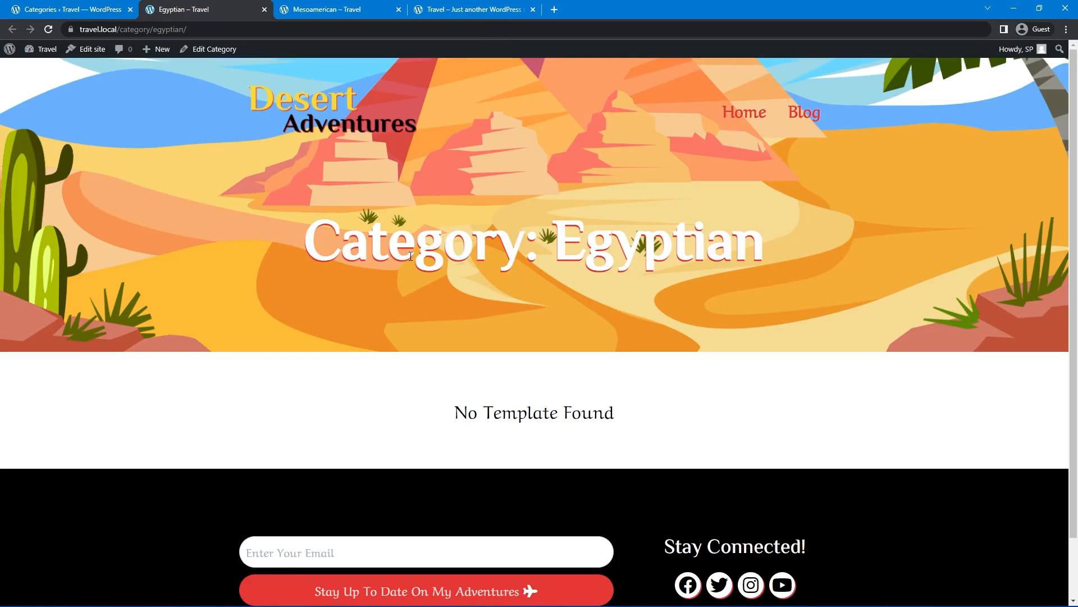
drag(306, 242, 780, 232)
click(572, 274)
click(344, 9)
triple_click(447, 333)
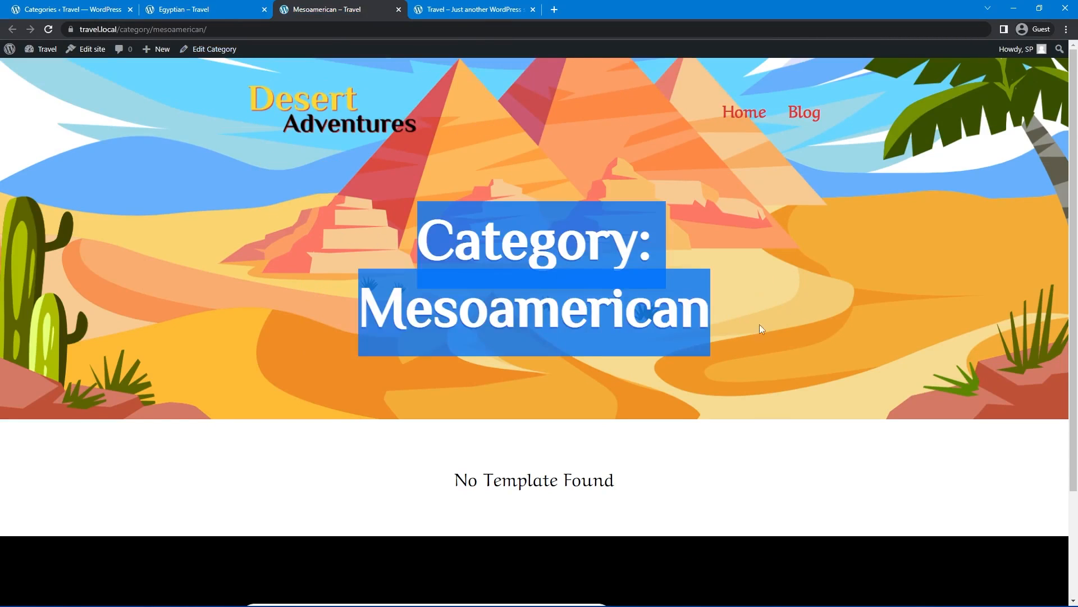
click(292, 165)
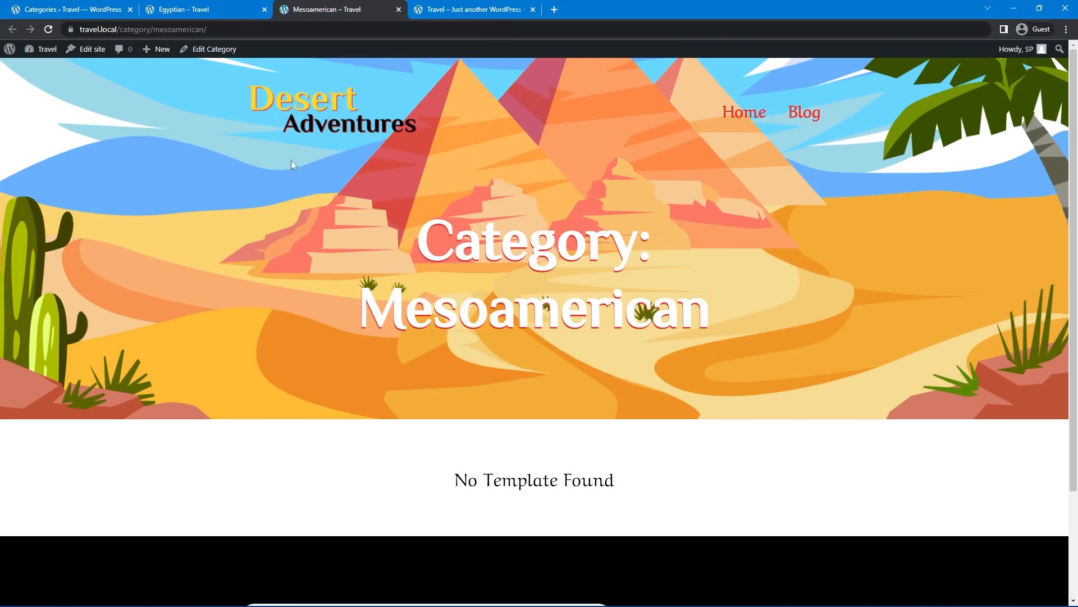
click(399, 9)
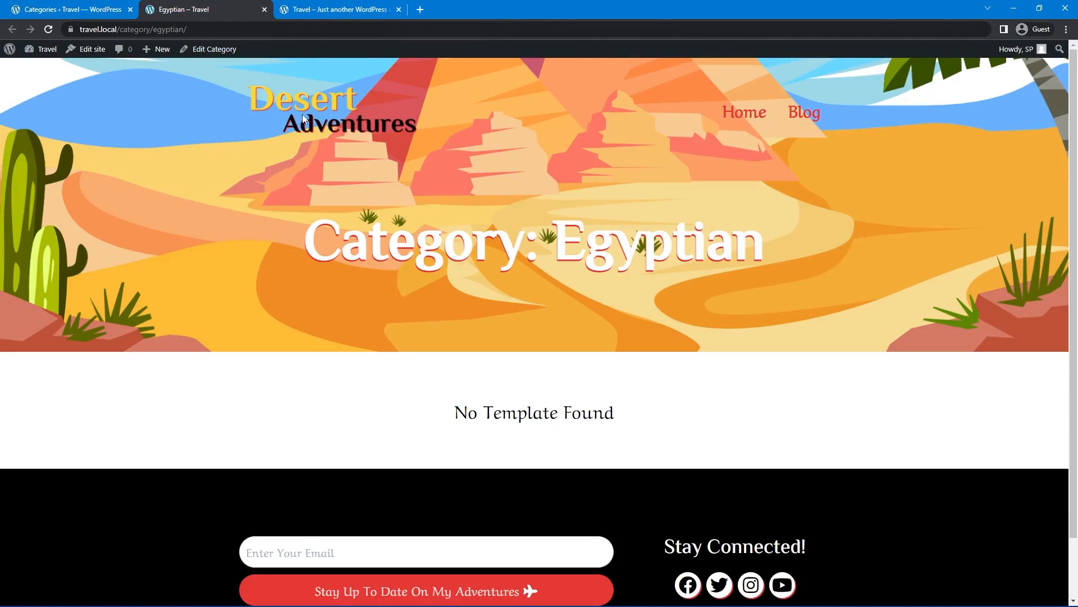
click(264, 9)
Set the font size of the archive title headline in the Header - Archives template to 70, save and exit the builder
mouse_move(34, 246)
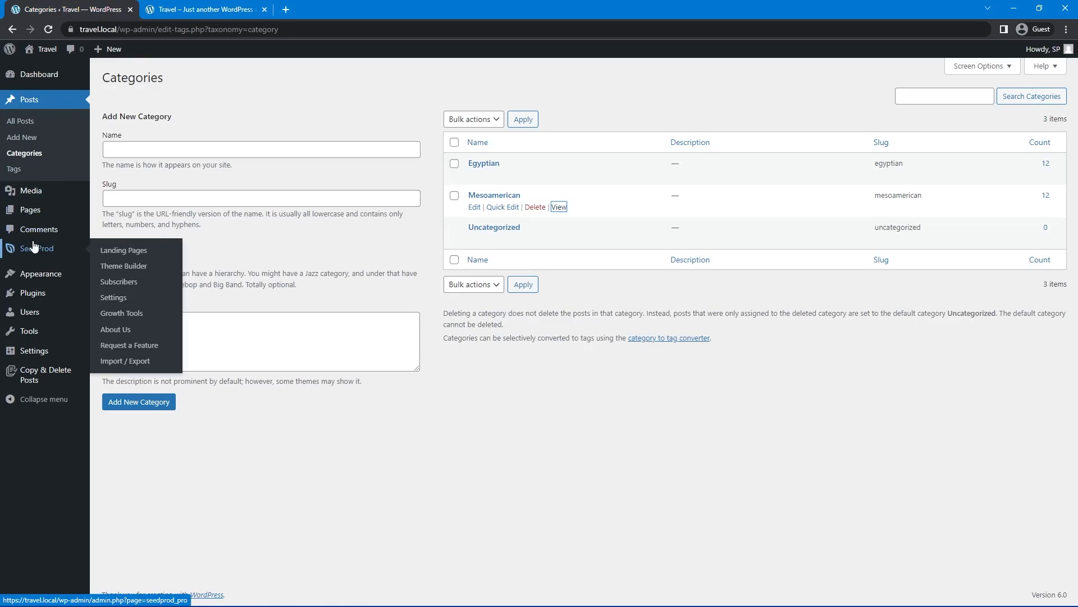
click(131, 267)
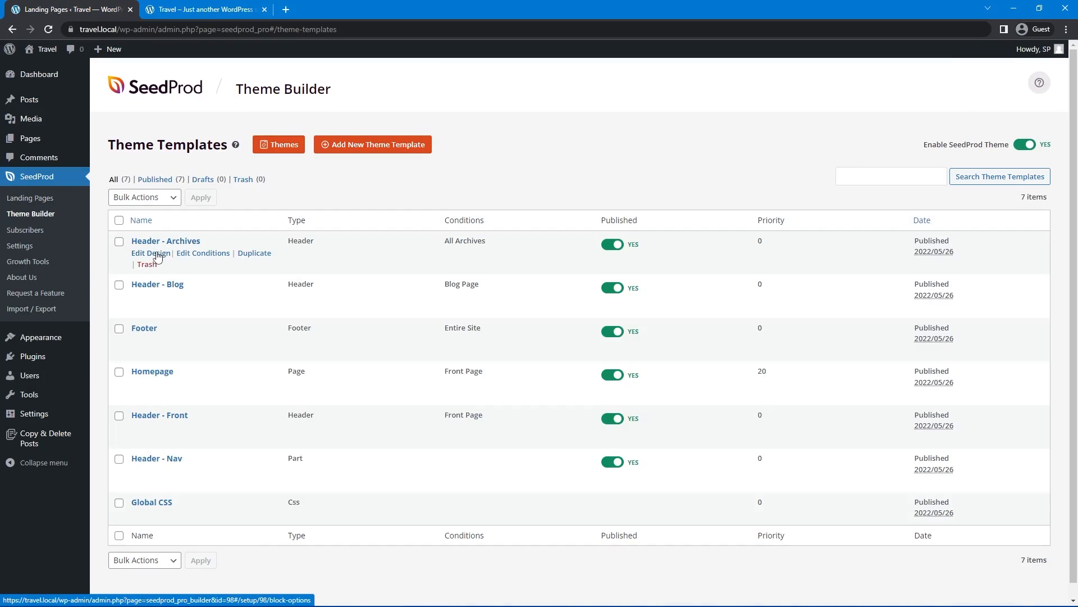
click(150, 254)
click(624, 235)
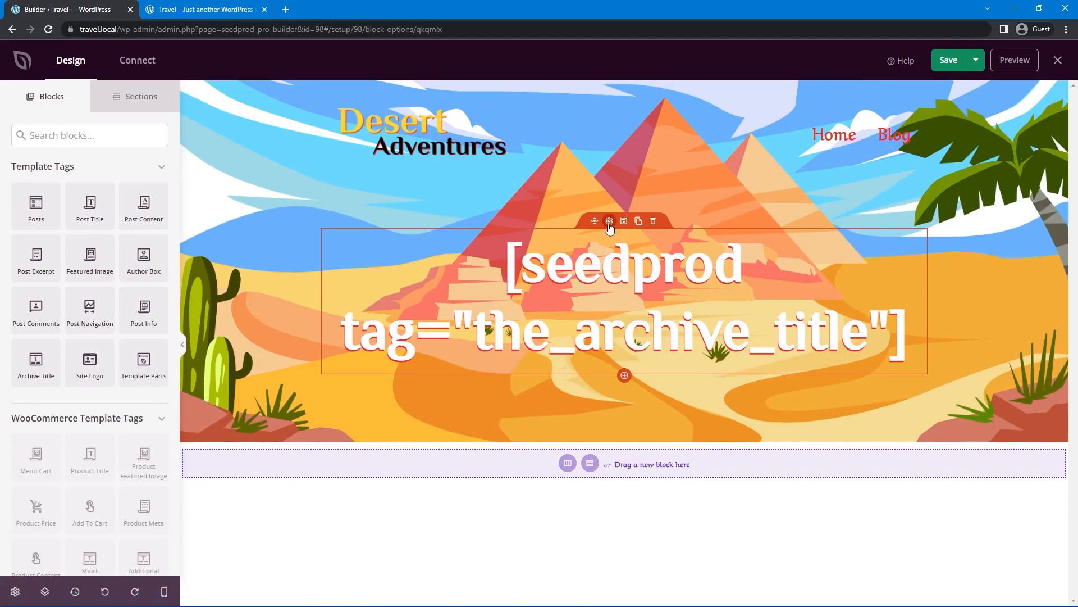
drag(155, 420, 109, 416)
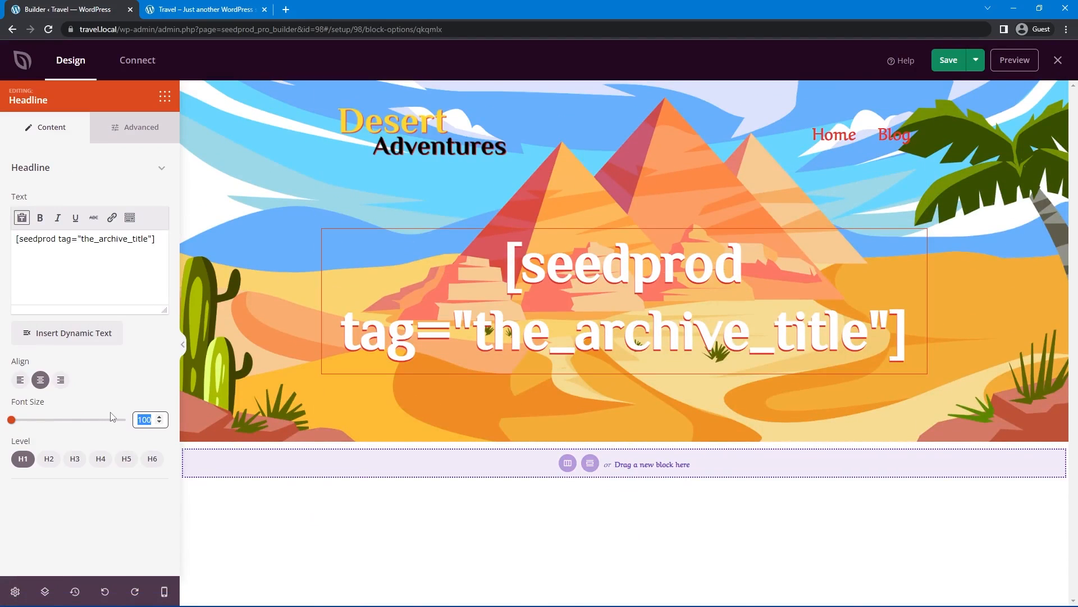
text(70)
click(950, 63)
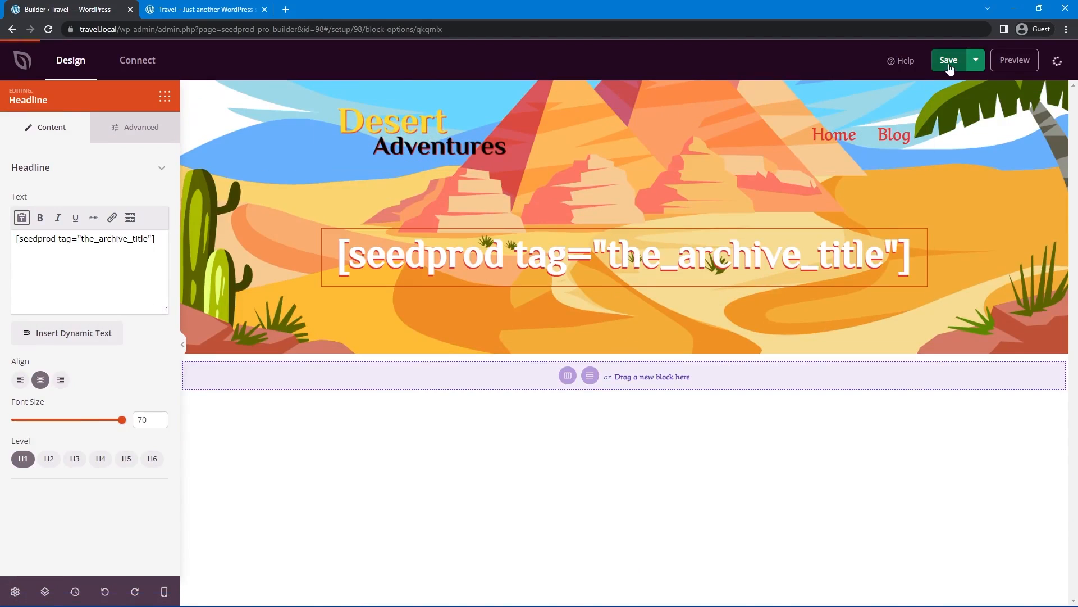
click(1058, 62)
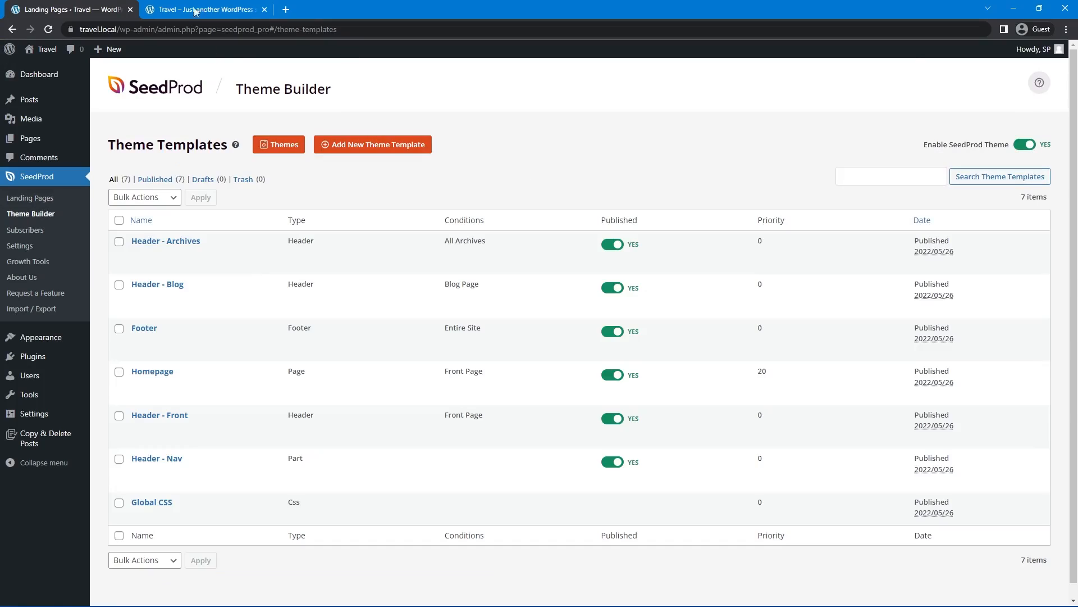
Check the resized archive title on the Egyptian category page via the home page, and go back
click(195, 11)
scroll(706, 295, down, 8)
click(421, 315)
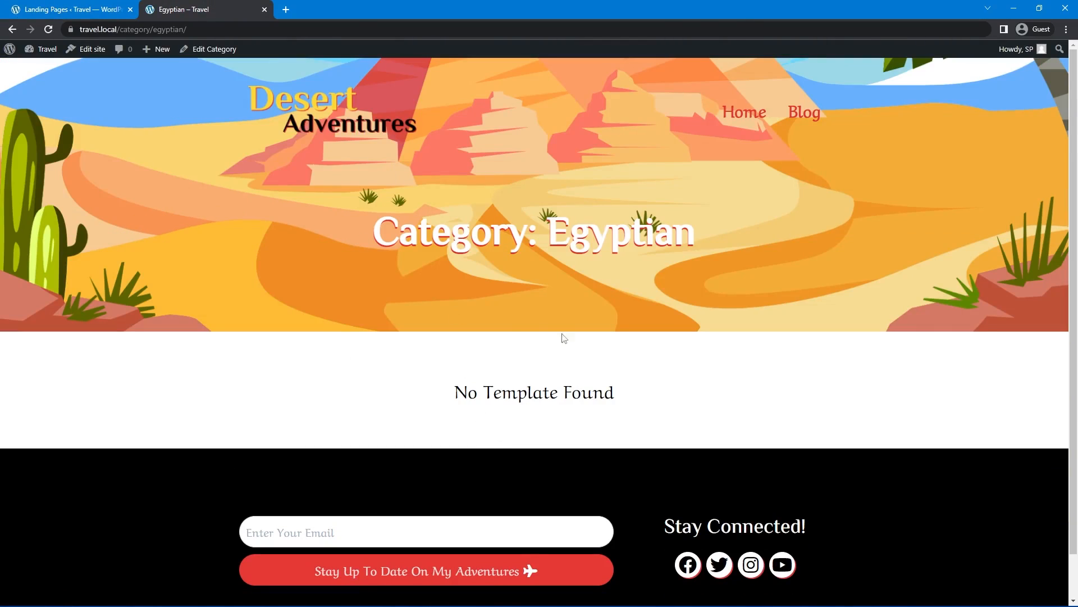
click(12, 29)
Compare the Blog page header with the Egyptian category page header, opening both from the home page
scroll(721, 331, up, 8)
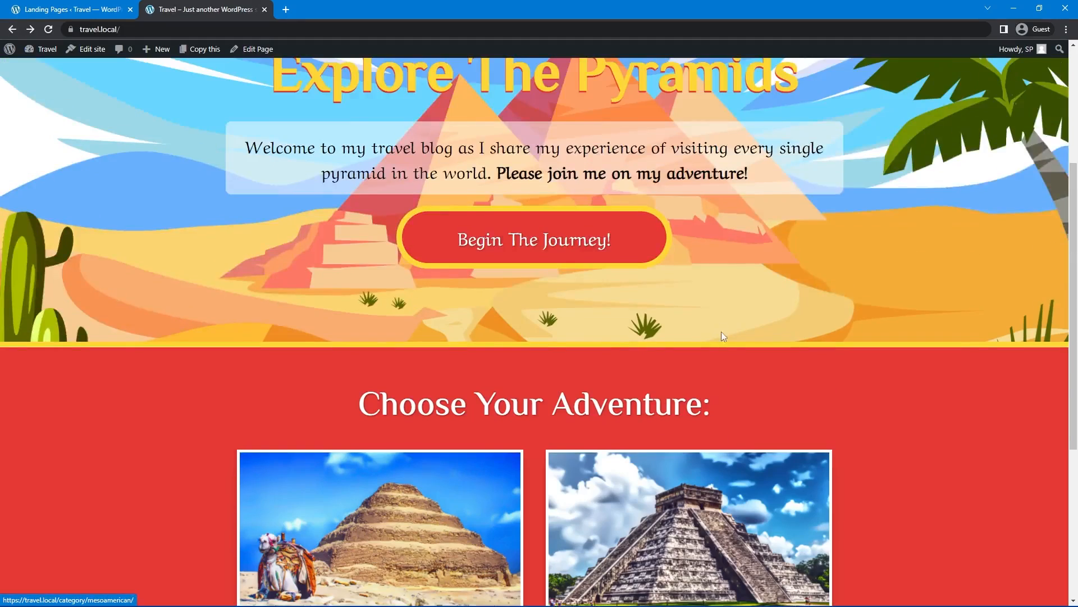
click(805, 112)
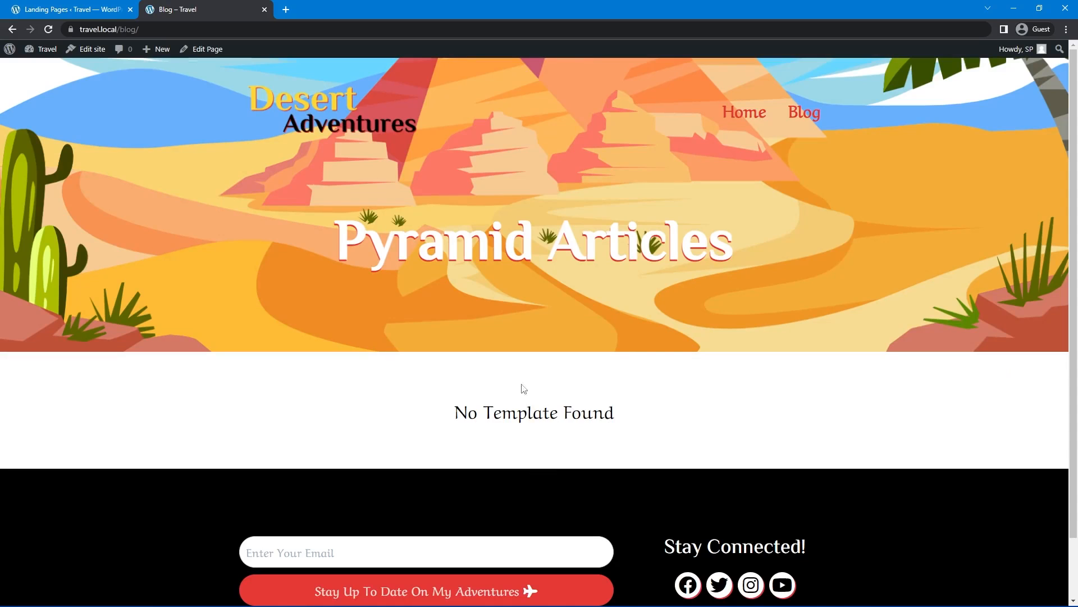
click(12, 29)
scroll(358, 326, down, 8)
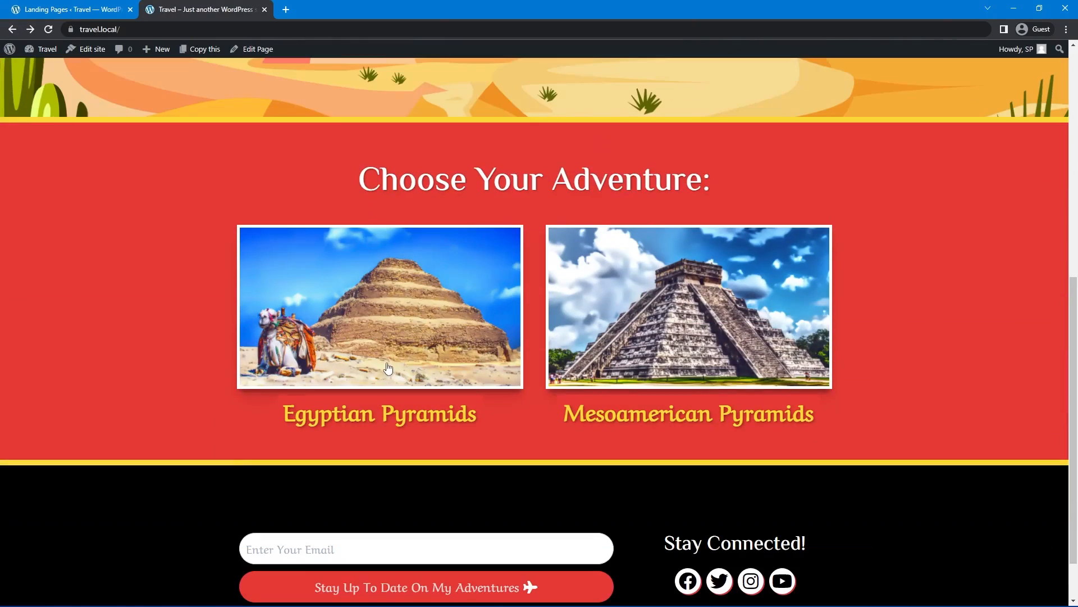
click(416, 375)
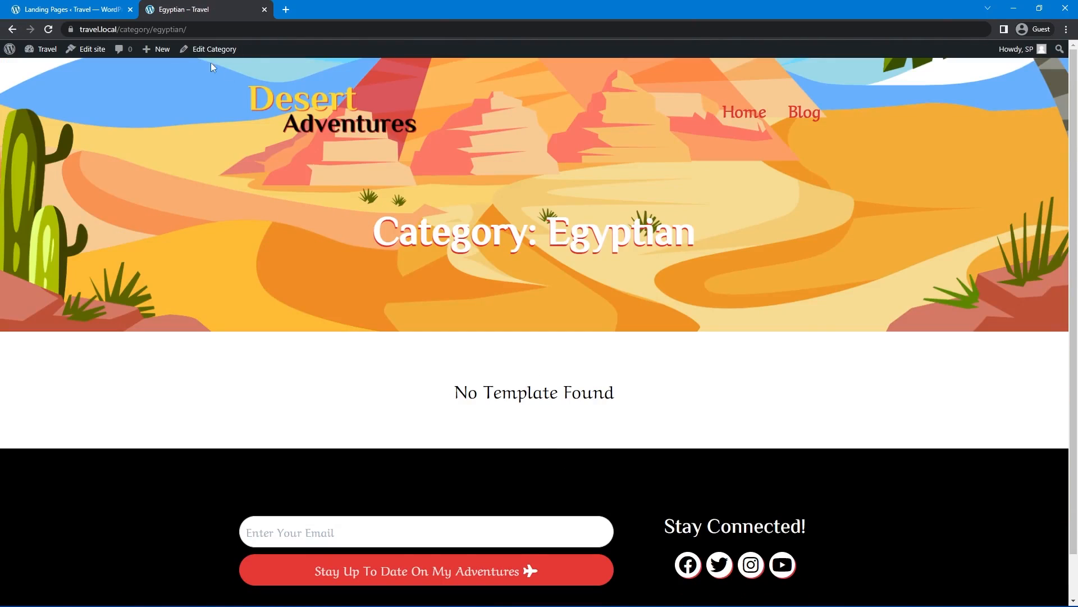
Start a new theme template in the Theme Builder named "Blog Posts" with the type Custom Conditions
click(104, 6)
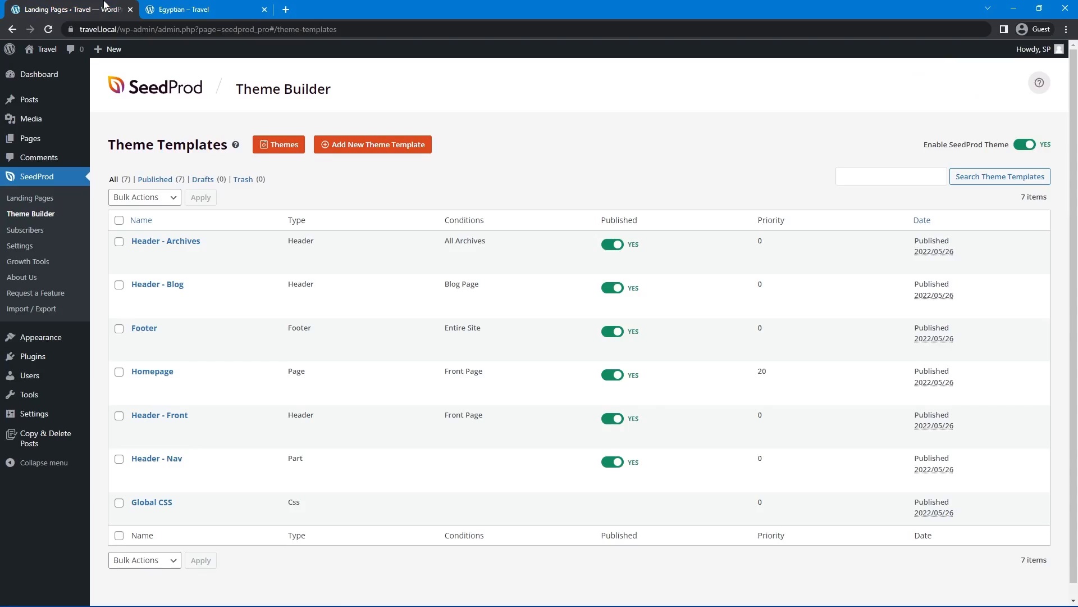
click(376, 145)
click(472, 315)
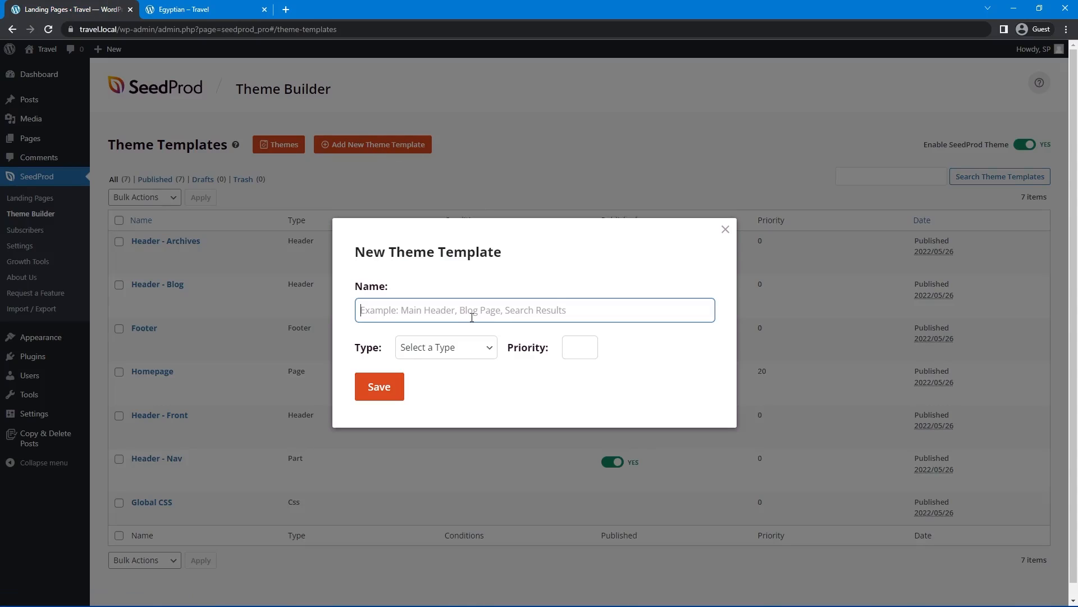
text(Blog P)
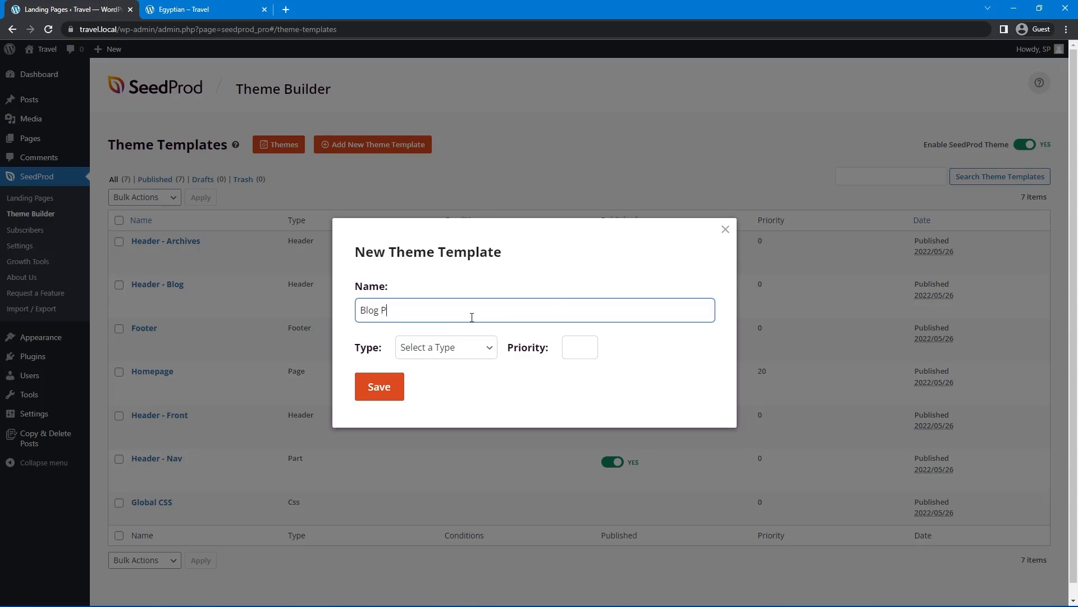
text(osts)
click(460, 348)
click(457, 470)
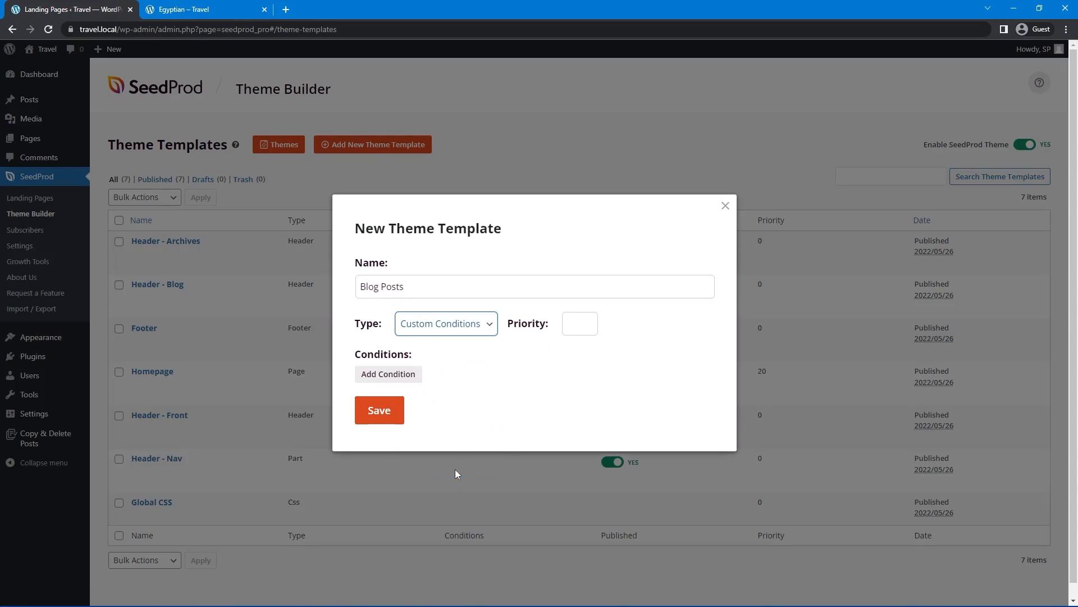
Add include conditions for All Archives and Blog Page to the Blog Posts template and save it
click(387, 374)
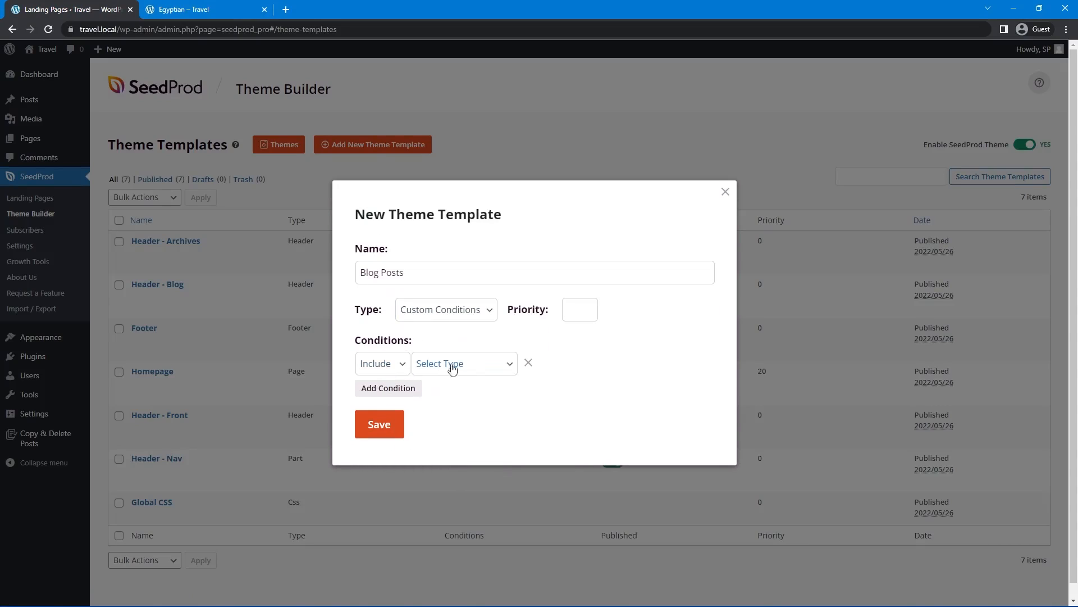
click(453, 368)
click(473, 318)
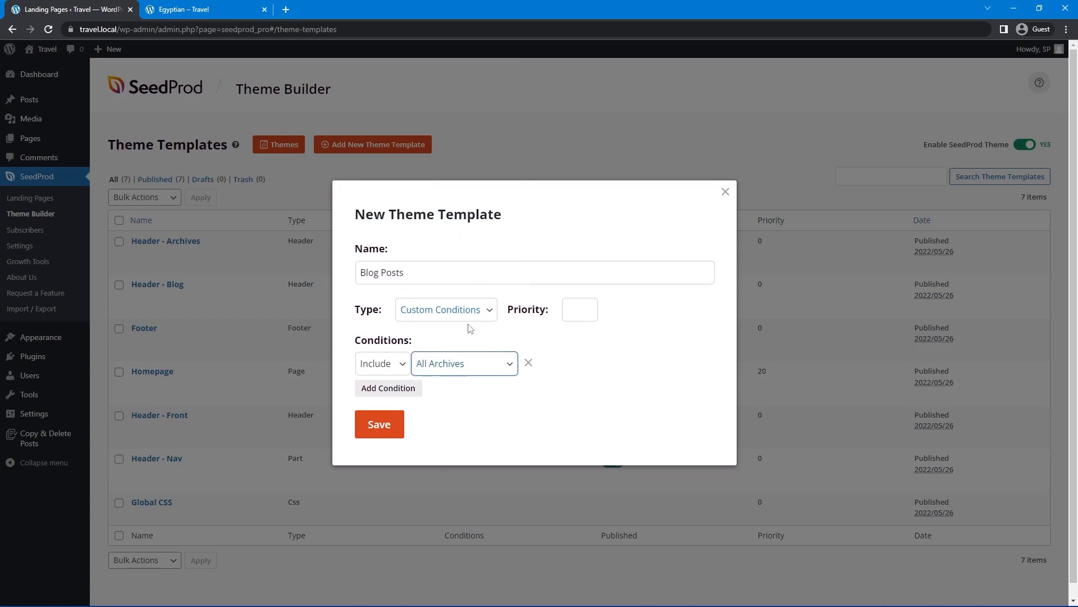
click(388, 388)
key(F1)
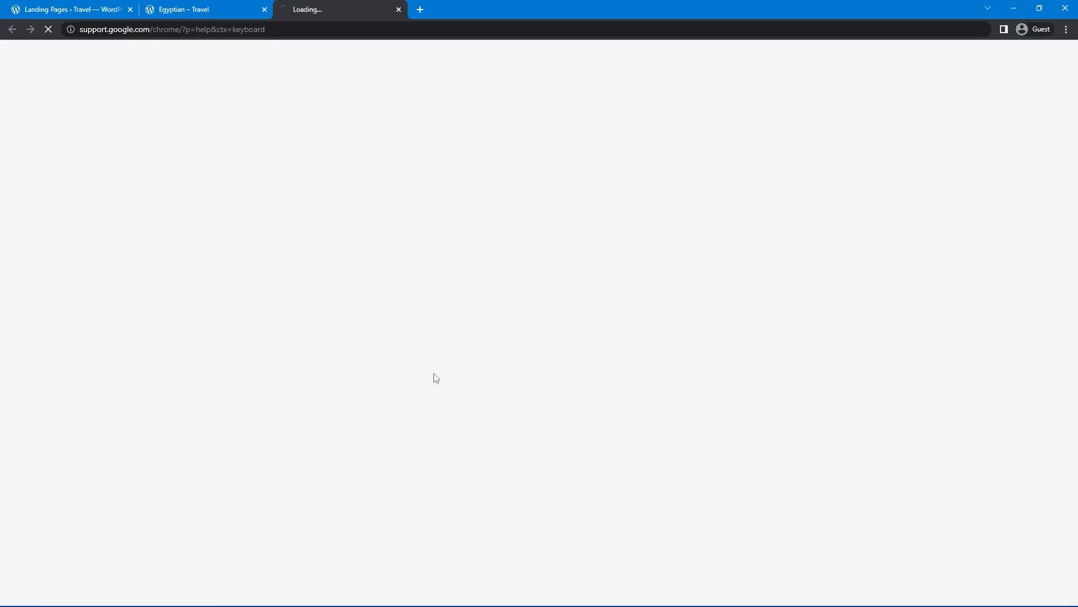
key(ctrl+w)
click(431, 377)
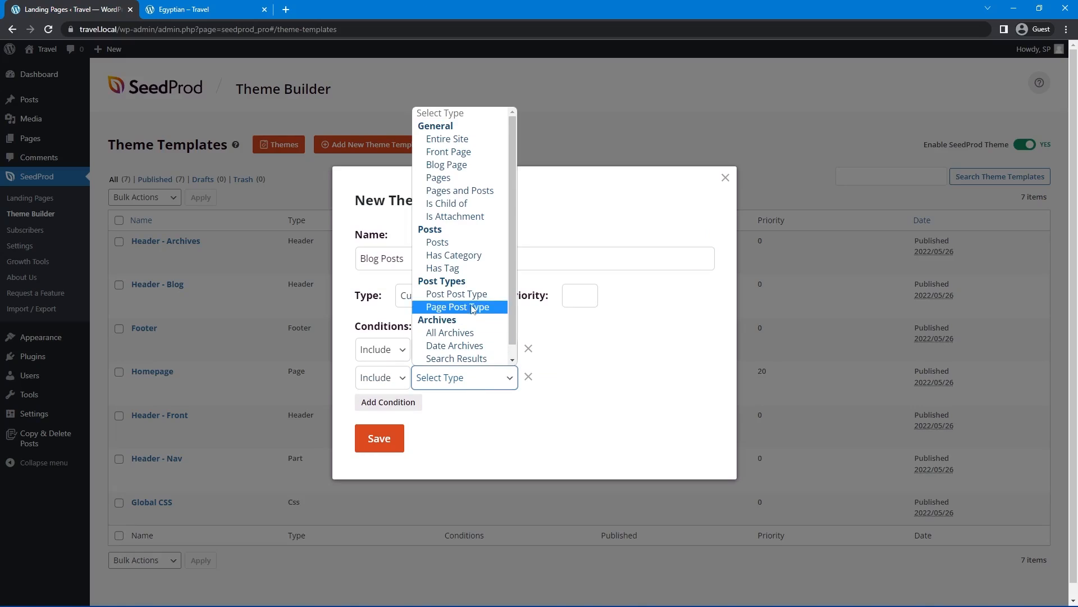
click(469, 165)
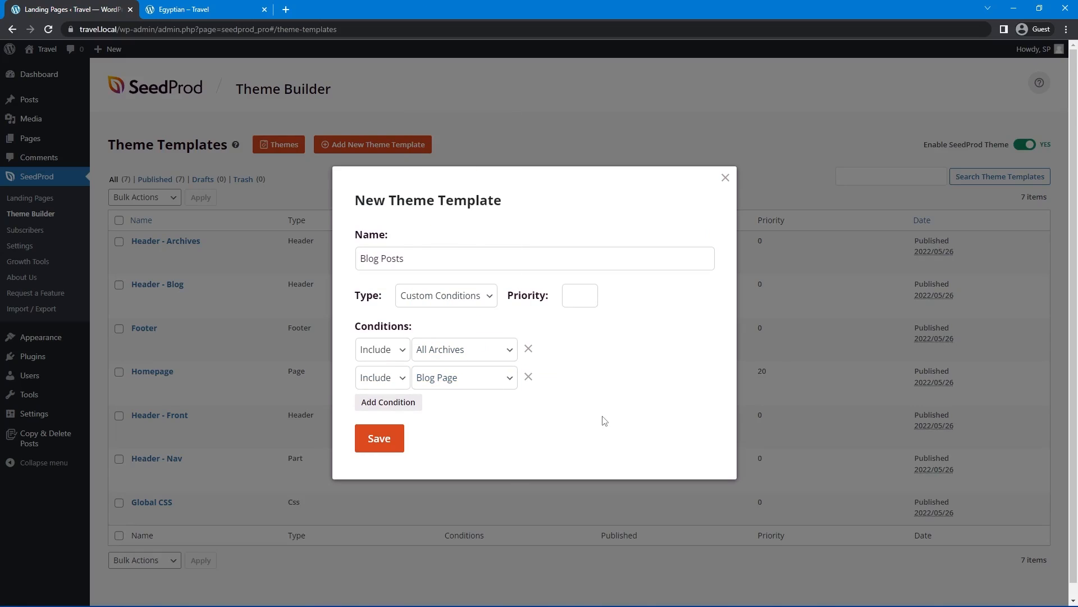
click(379, 438)
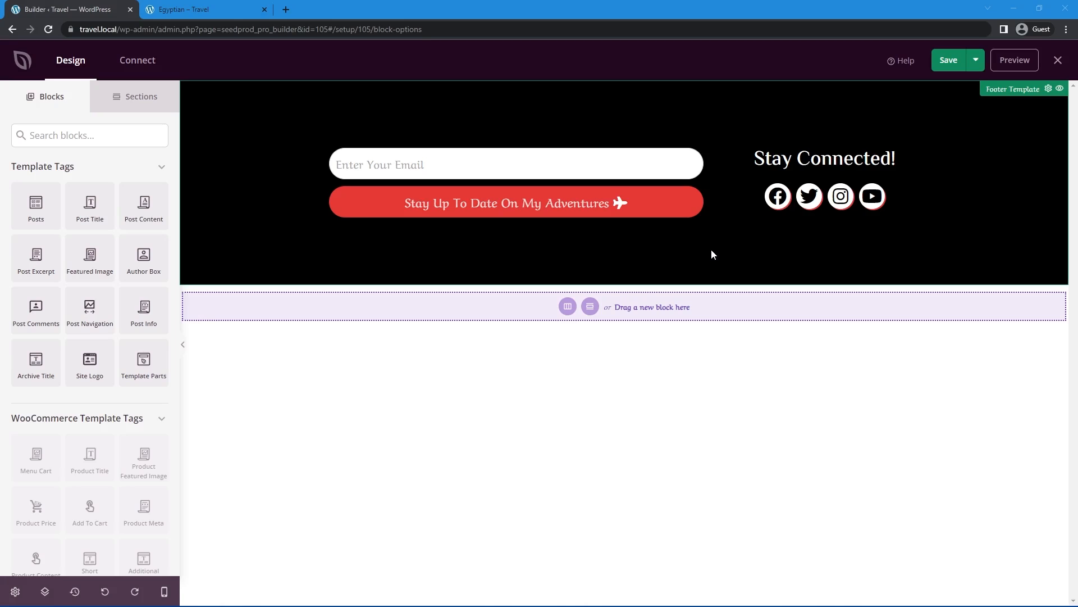
Add a one-column section to the template and place a Posts block in it
click(567, 306)
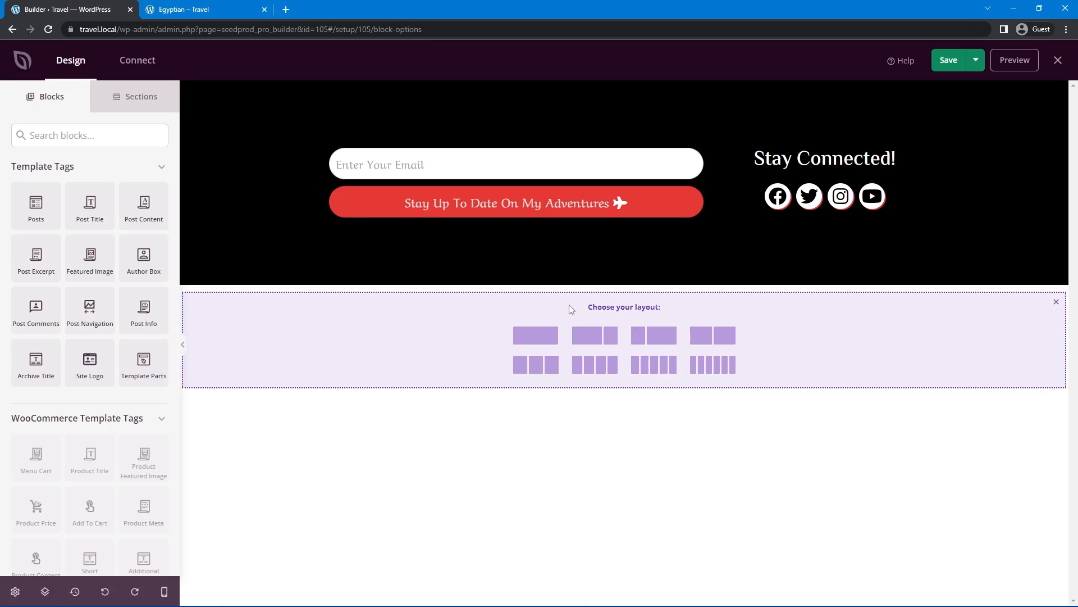
click(533, 338)
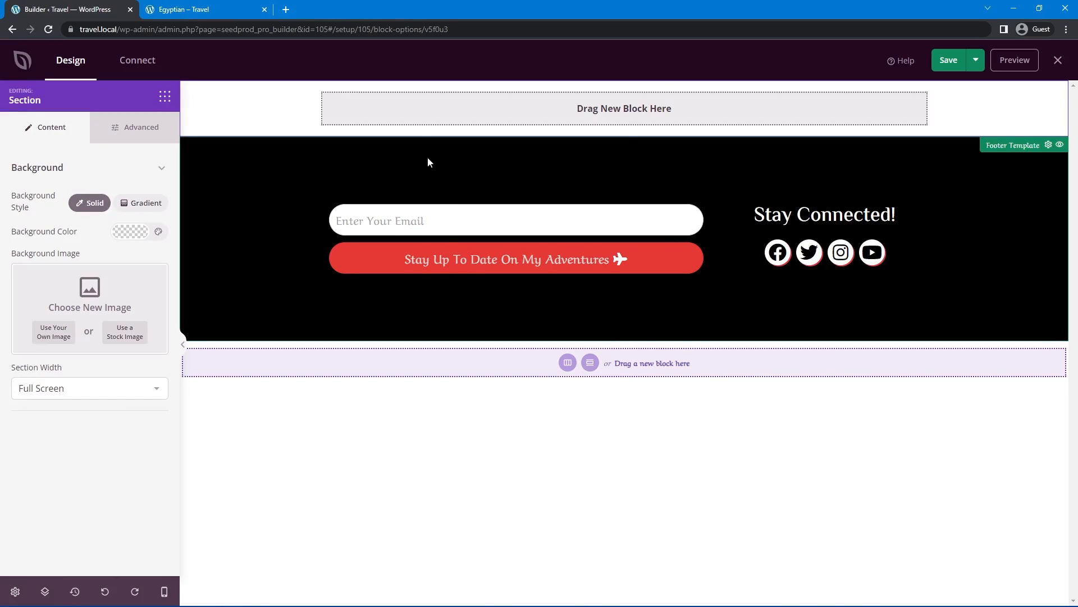
click(164, 96)
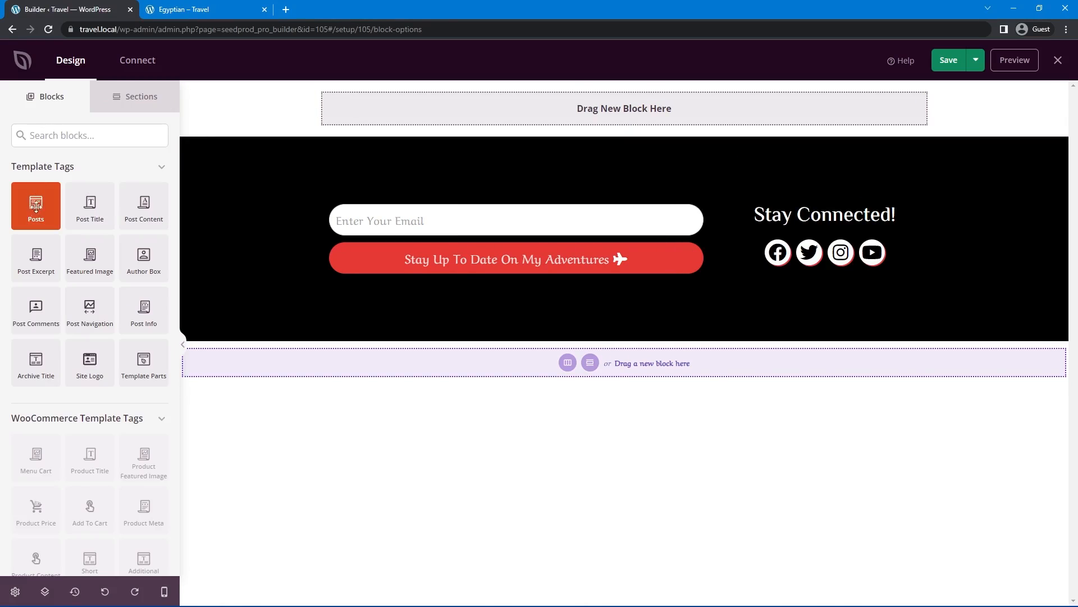
drag(35, 215, 586, 107)
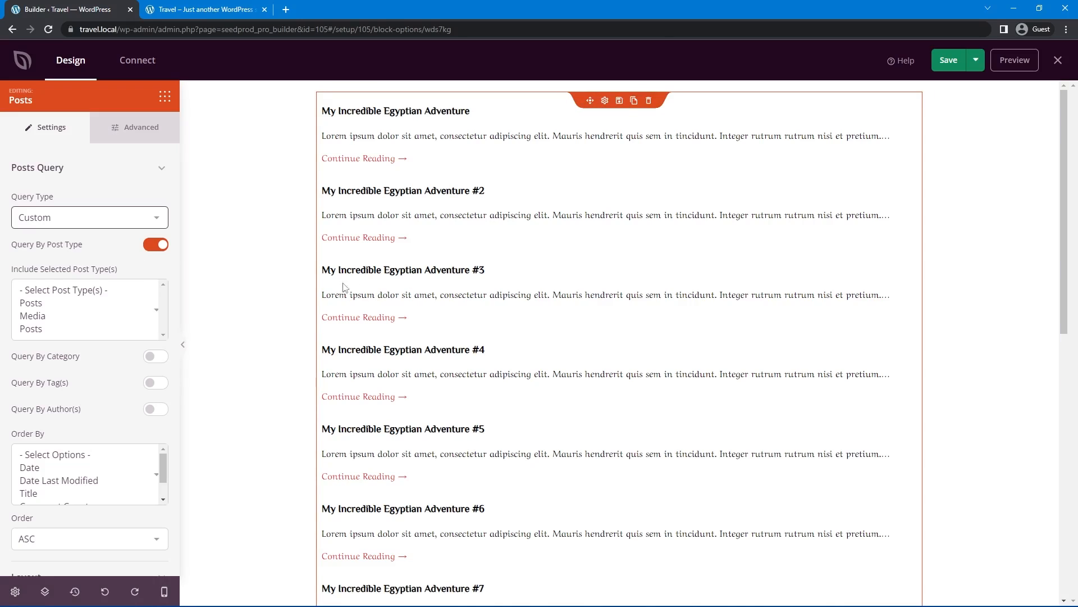
Set the Posts block's query type to Default and its layout to 3 columns
click(67, 218)
click(31, 235)
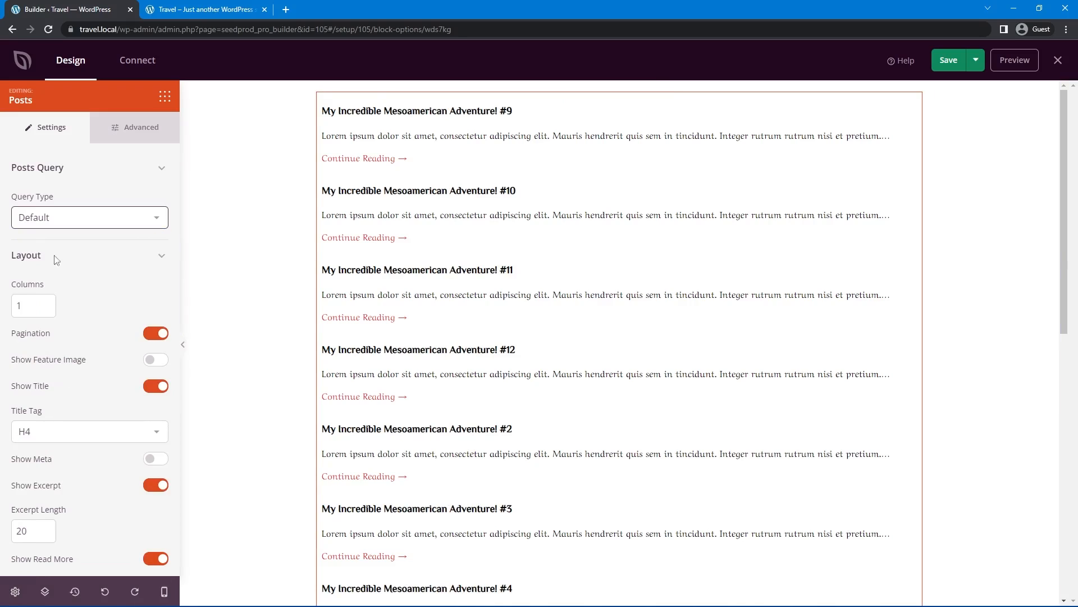
click(47, 303)
click(47, 303)
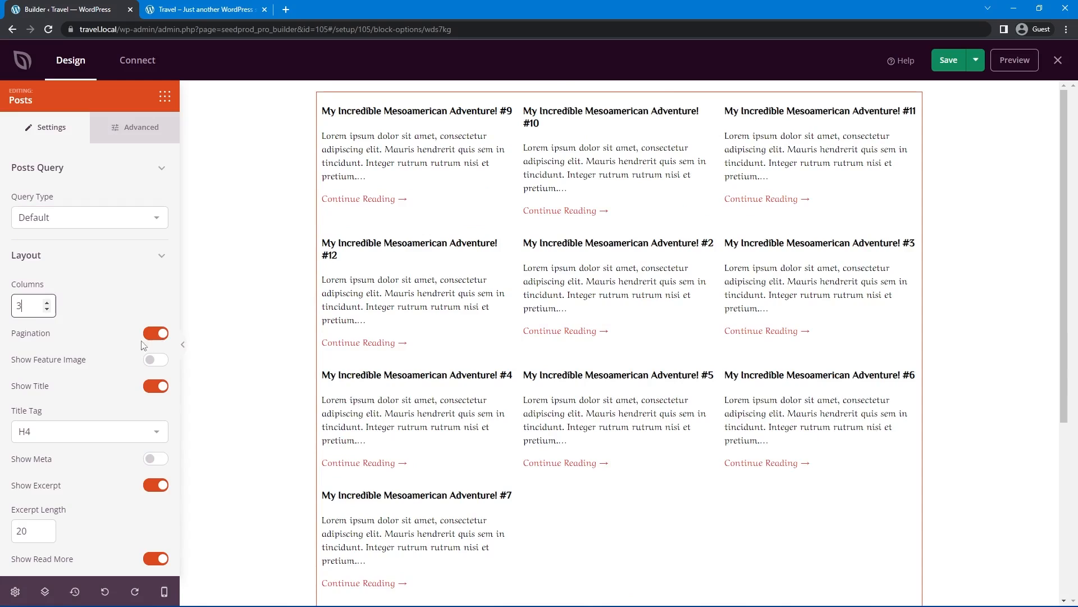
Check the pagination below the posts, keeping it enabled, and show the feature image of each post
click(155, 333)
click(155, 333)
scroll(236, 337, down, 3)
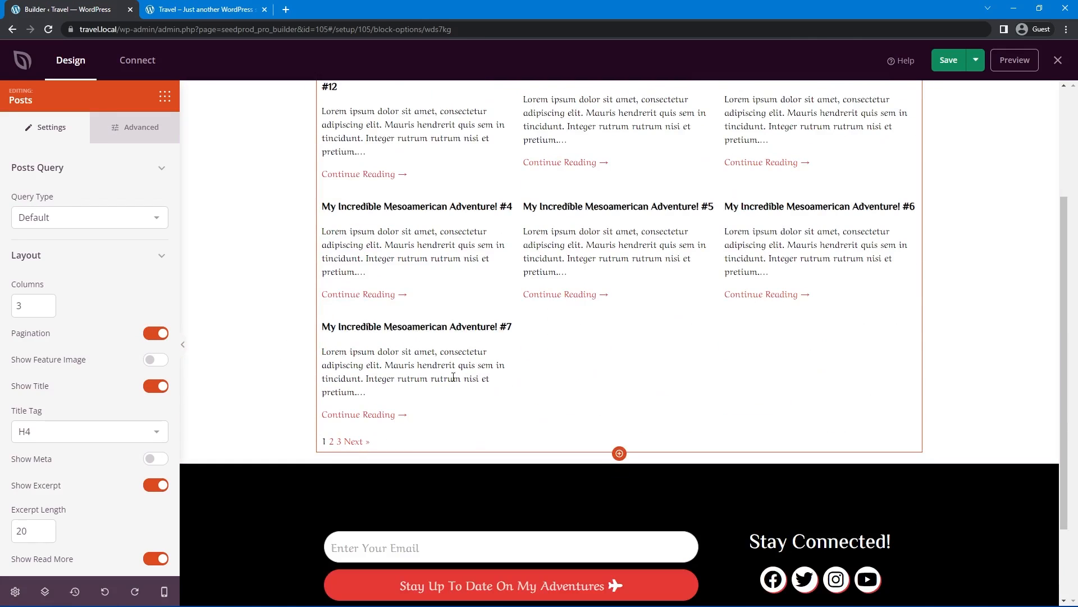
click(156, 360)
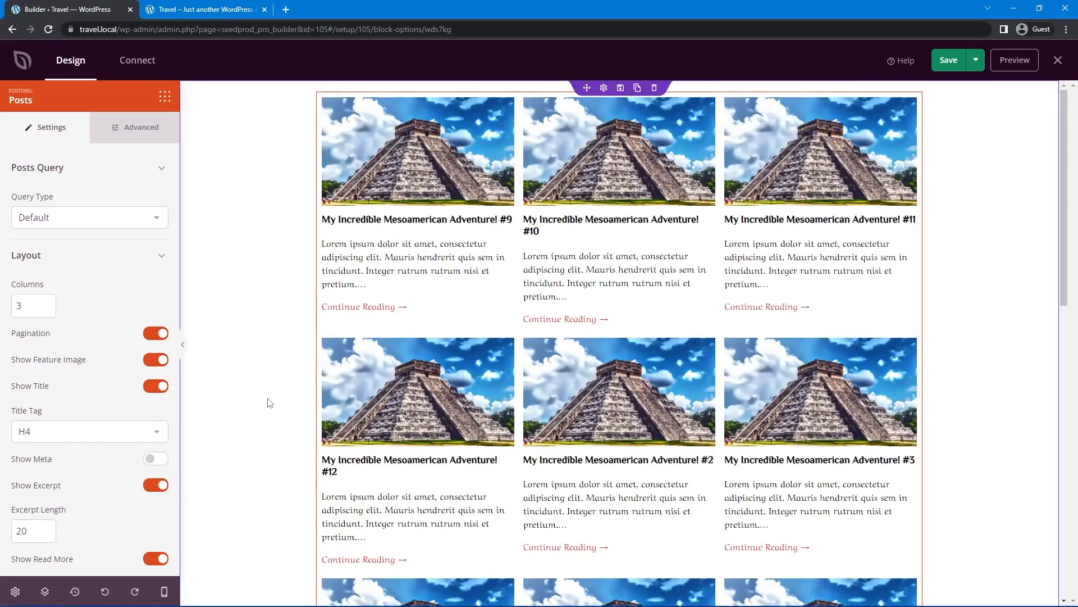
scroll(301, 233, up, 2)
scroll(301, 232, down, 7)
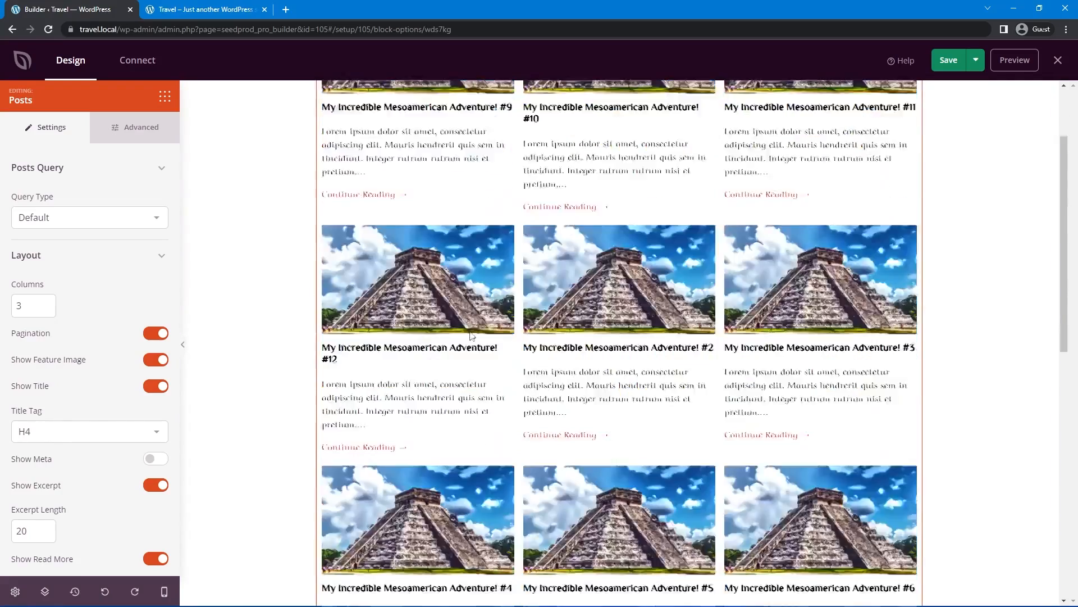
scroll(95, 306, down, 1)
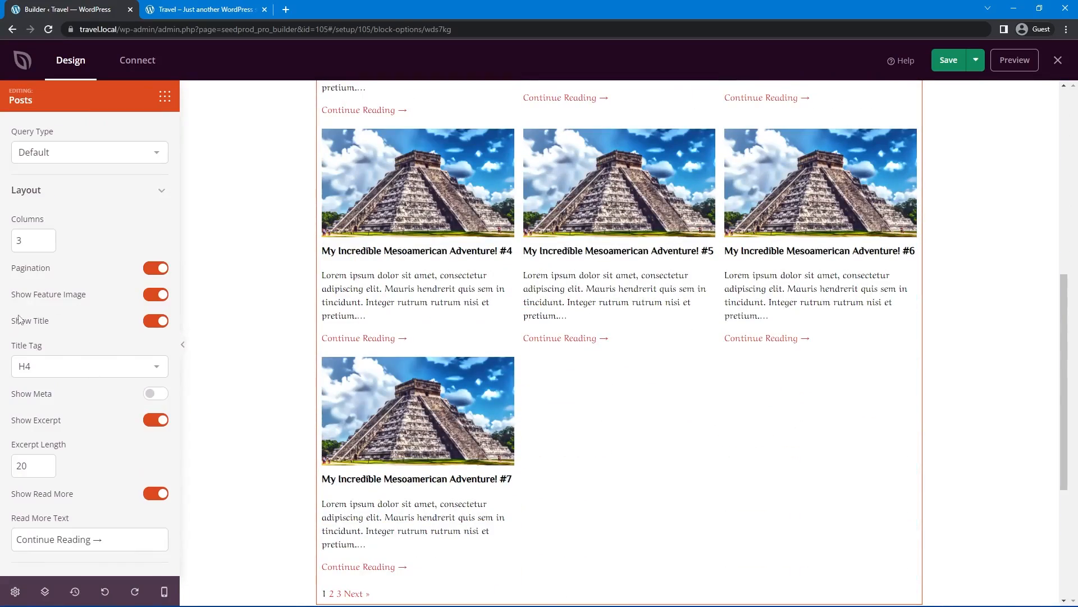
Keep the post titles shown and set their title tag to H3 after trying H2
click(162, 323)
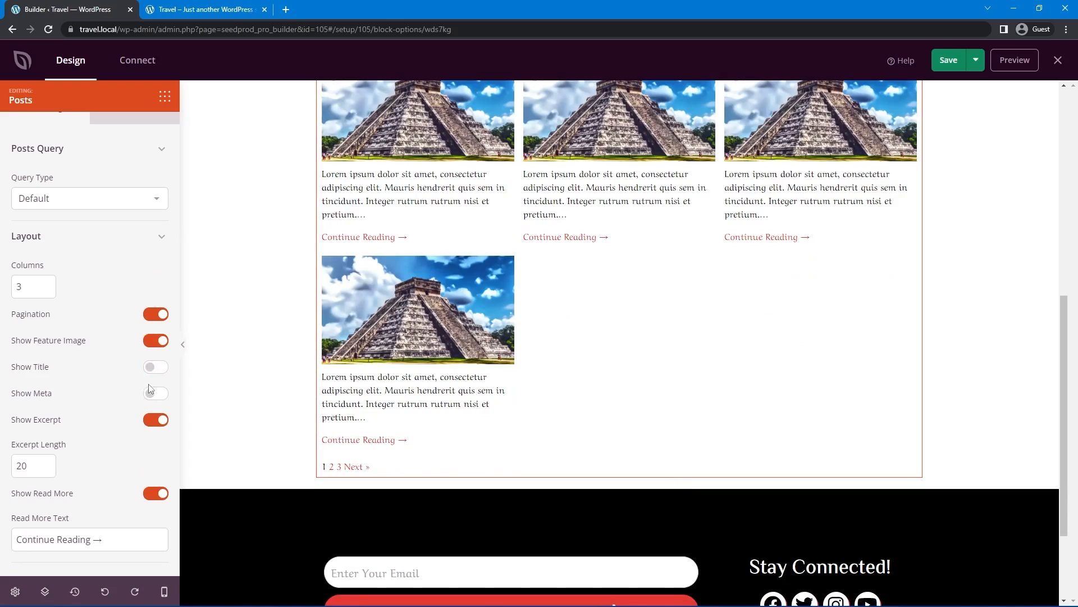
click(157, 369)
scroll(84, 371, down, 1)
click(50, 366)
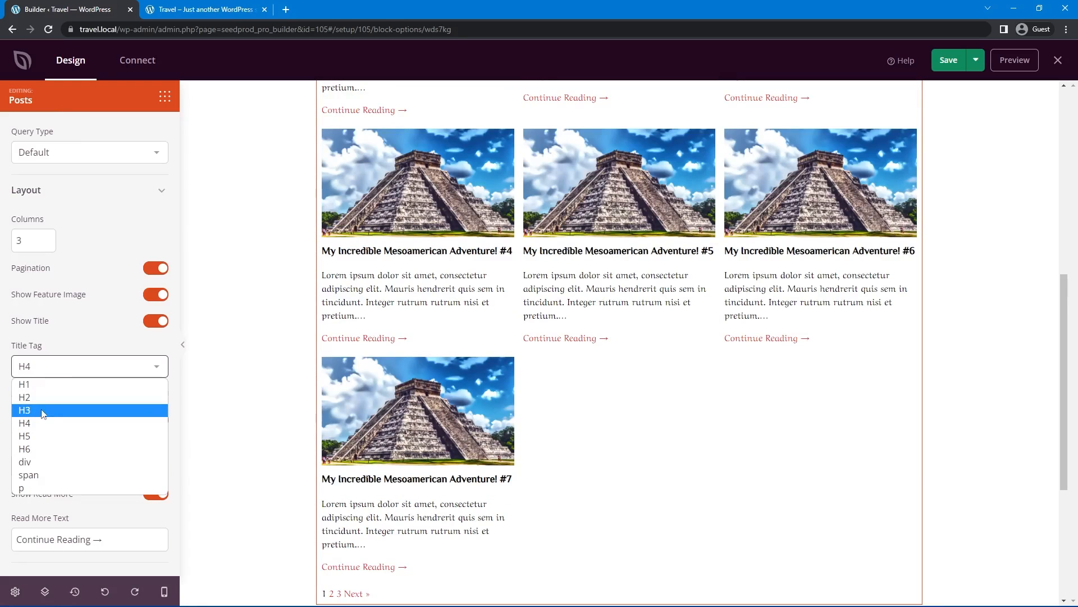
click(47, 397)
click(50, 366)
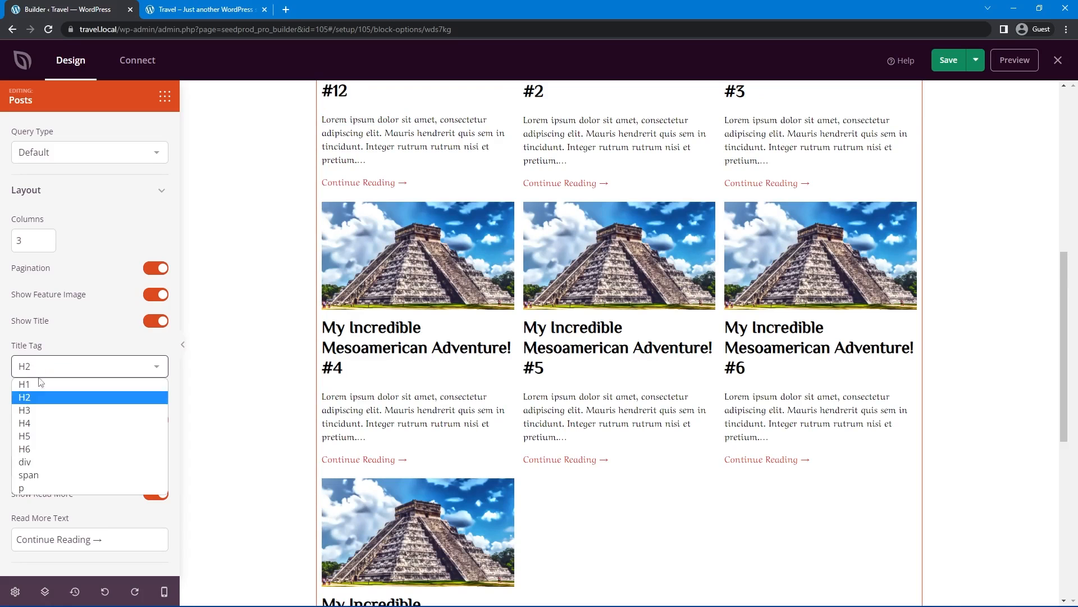
click(45, 407)
scroll(517, 355, up, 5)
scroll(514, 353, up, 2)
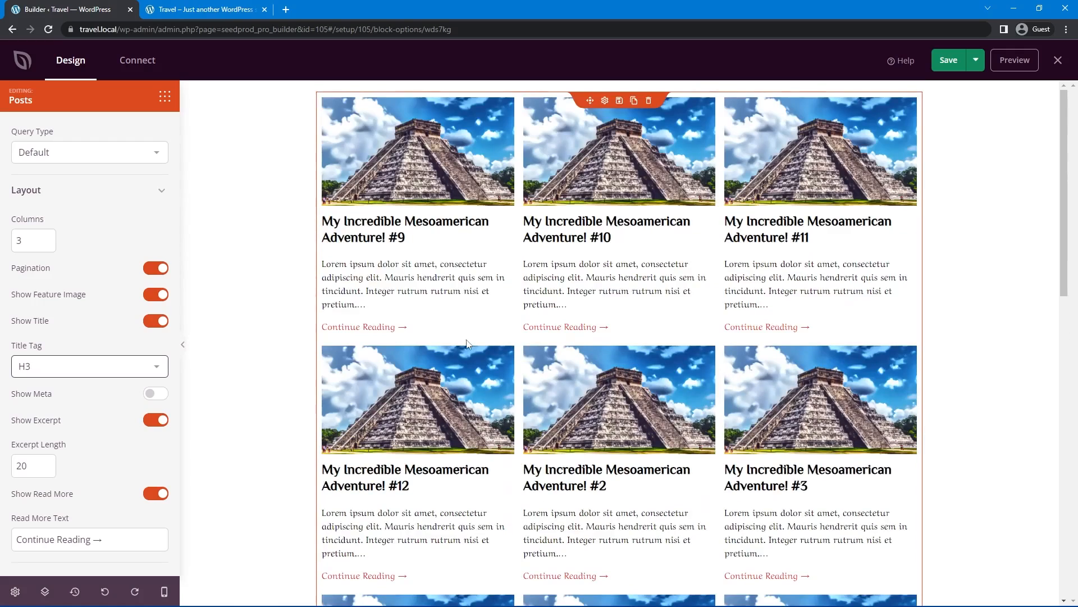
Try showing the post meta and hiding the excerpt in the Posts block, and restore both settings
click(155, 393)
scroll(83, 405, down, 1)
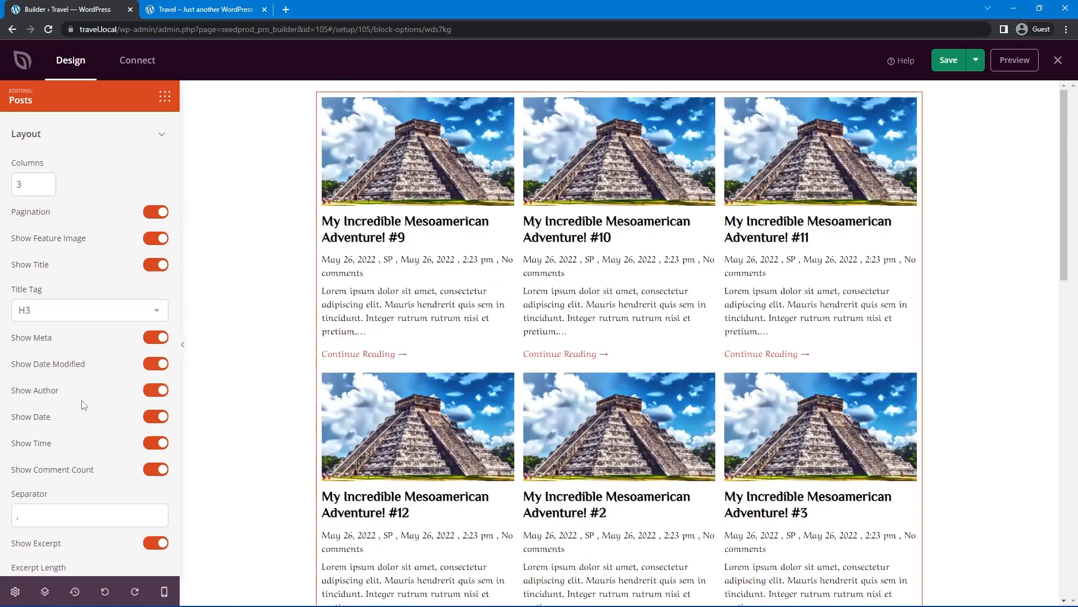
click(158, 337)
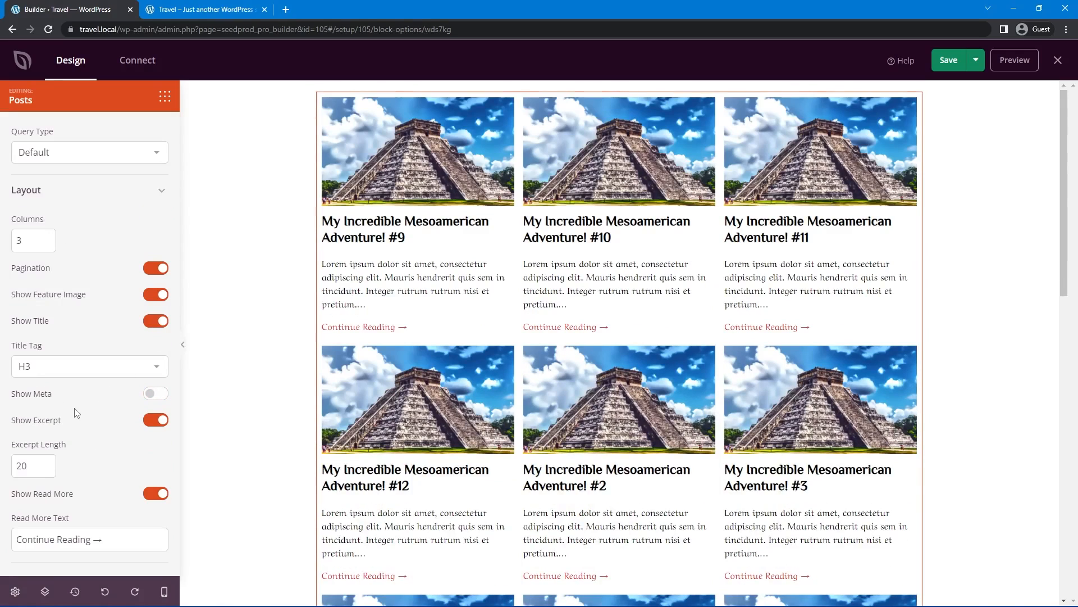
click(160, 422)
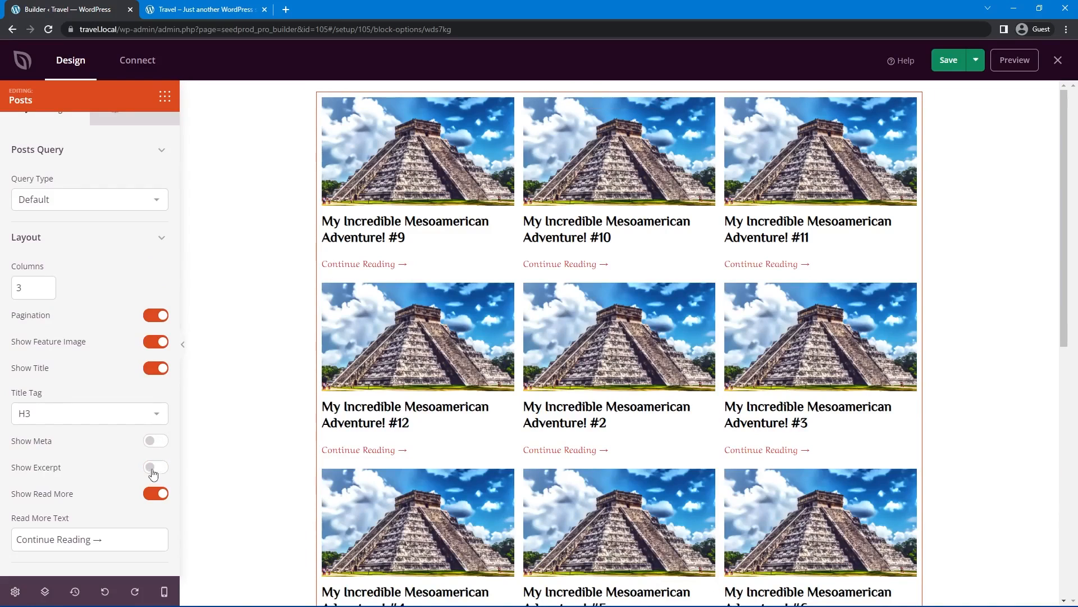
click(153, 469)
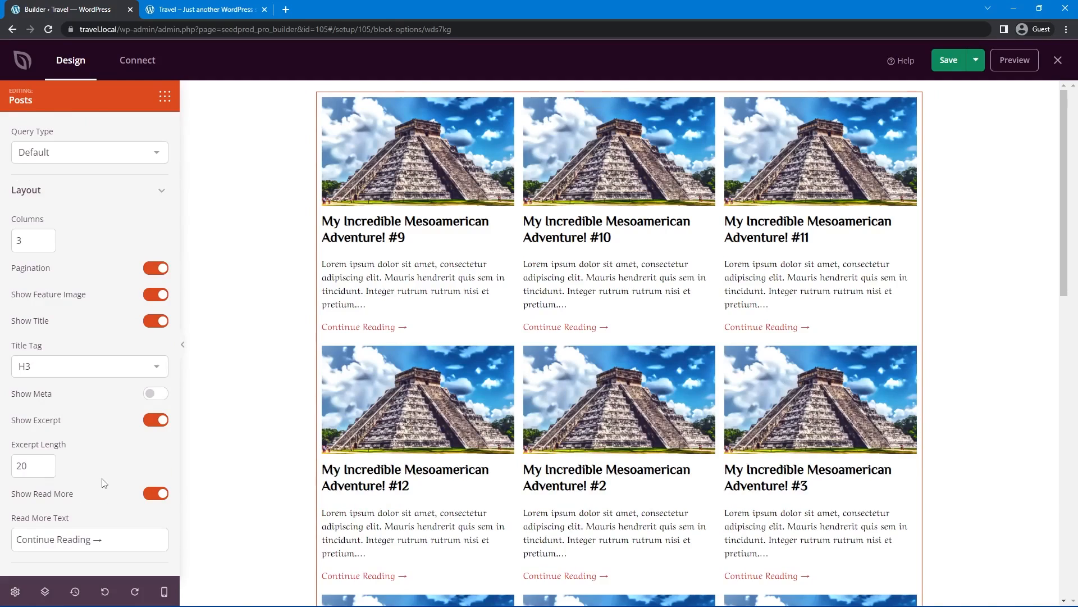
Look over the read more text and the advanced post styling options of the Posts block
drag(104, 540, 2, 546)
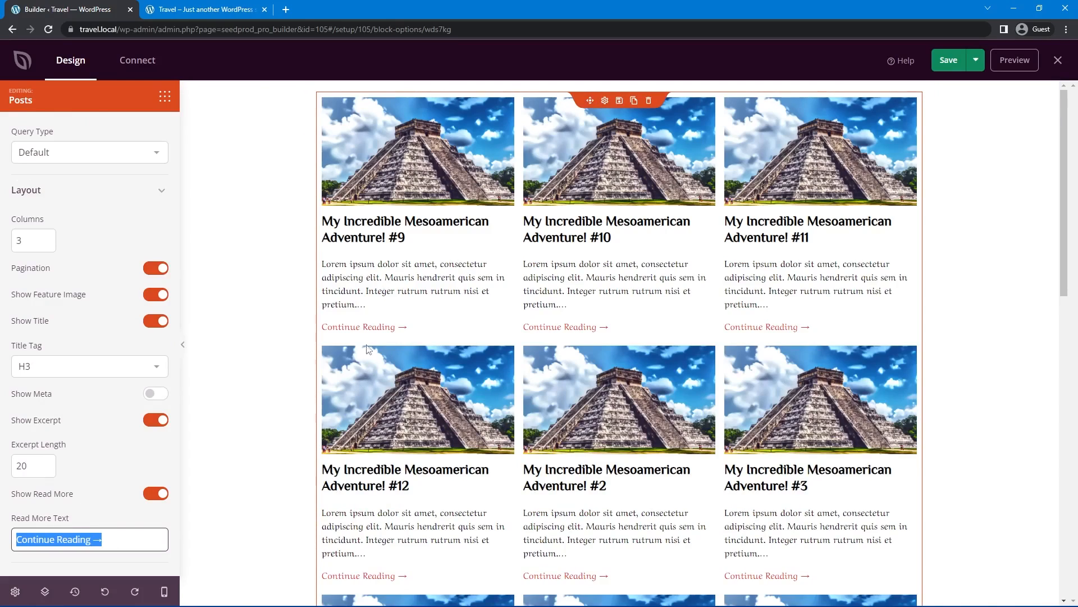
scroll(109, 270, up, 2)
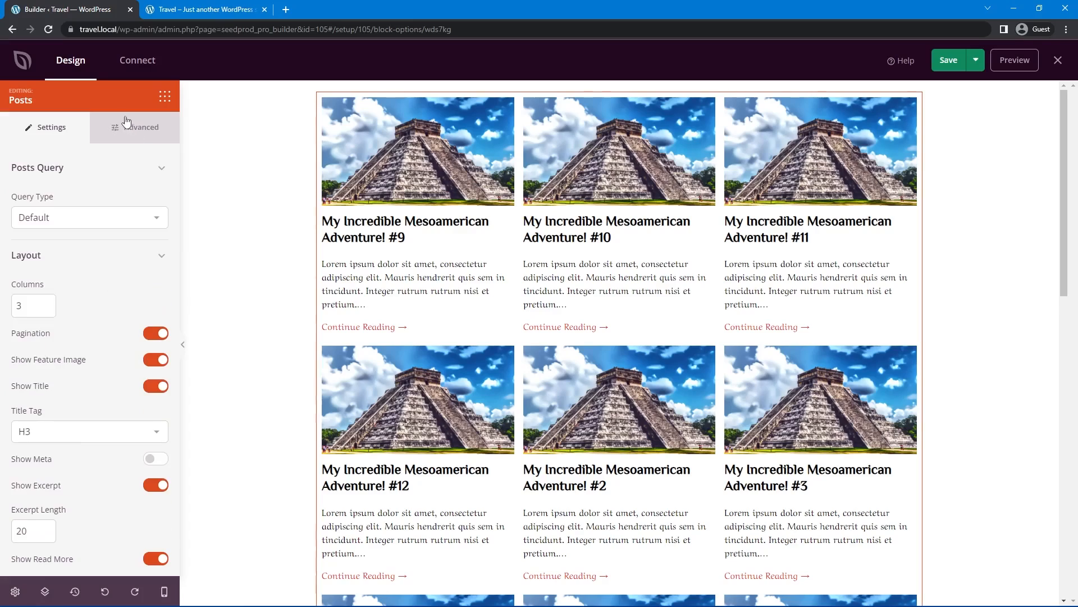
click(143, 128)
click(39, 169)
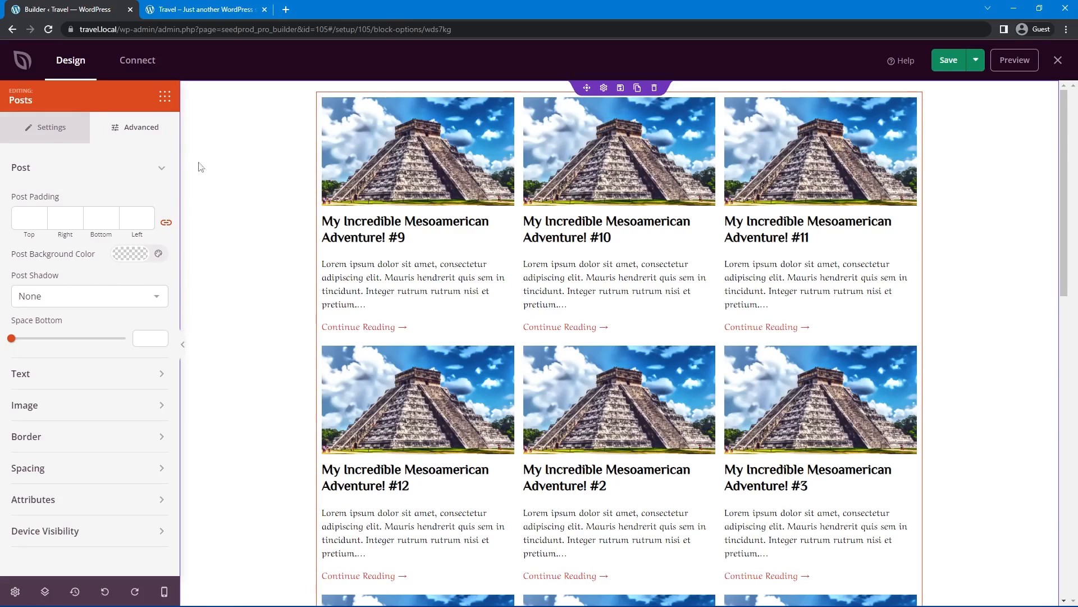
Set the background color of the section around the posts to the global theme red #E53935, and open the section's advanced settings
click(213, 132)
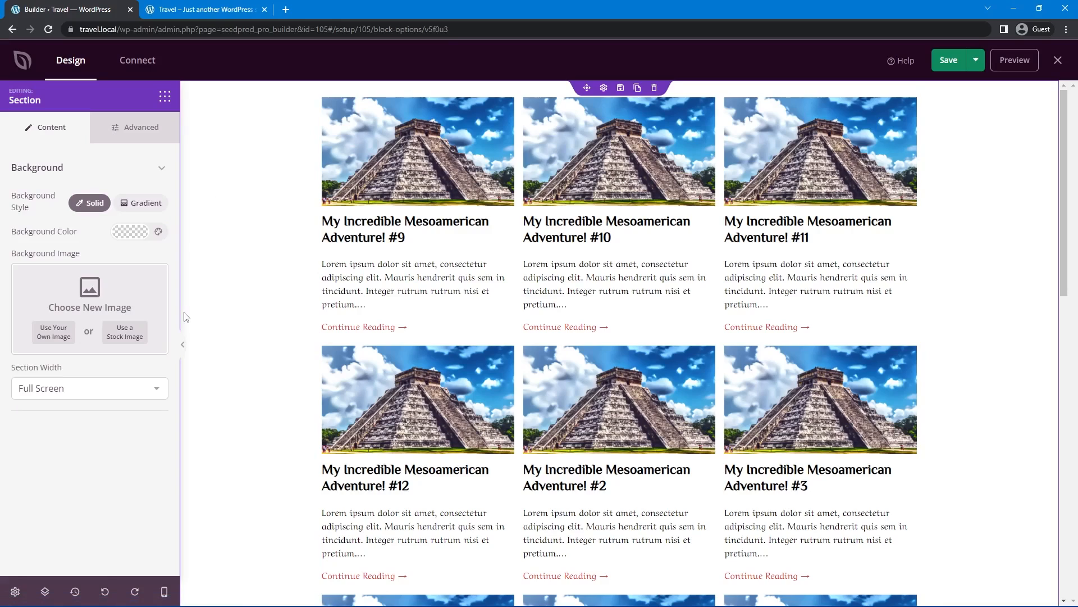
click(133, 235)
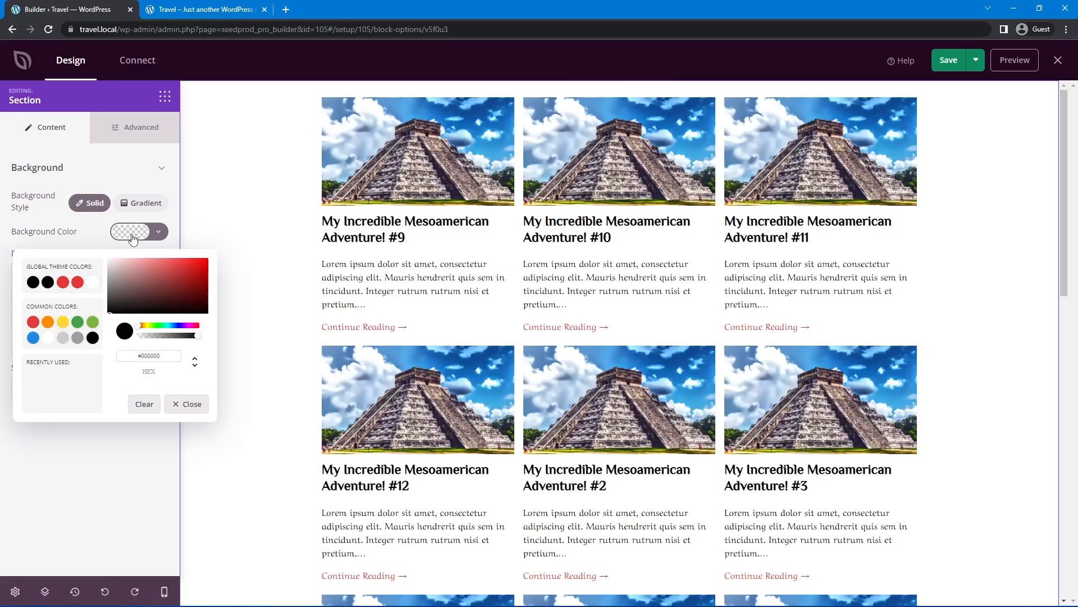
click(63, 282)
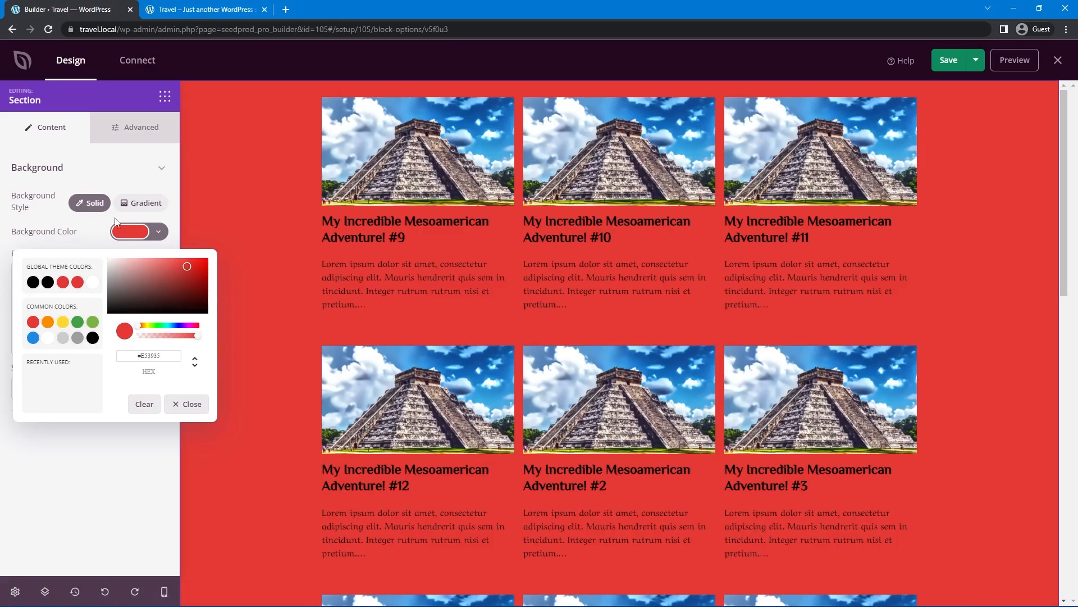
click(130, 129)
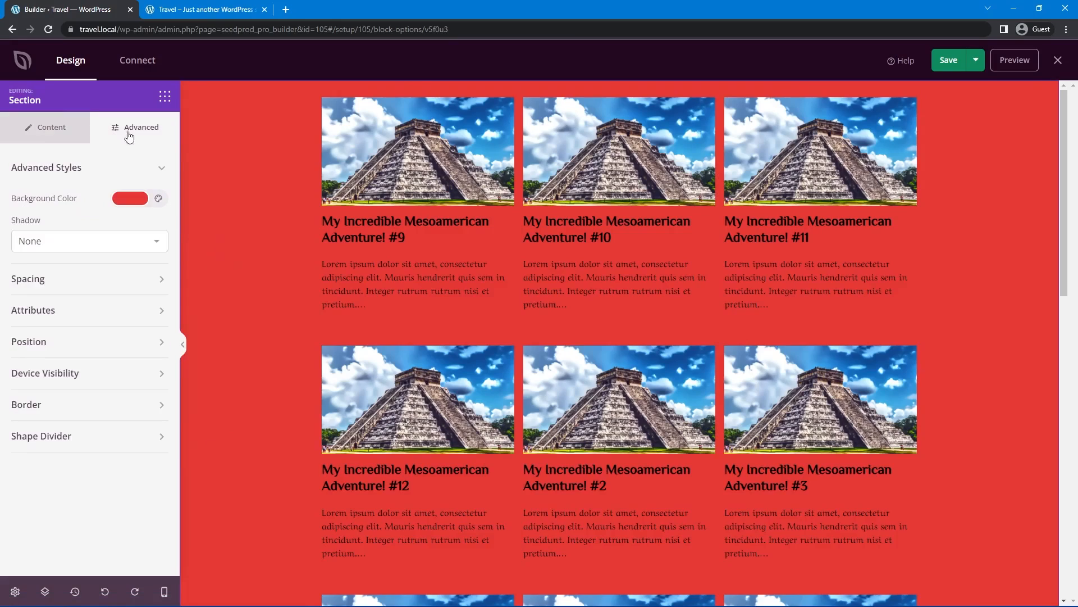
Add a solid yellow border to the section around the posts, with a width of 10 at the top and bottom only
click(40, 405)
scroll(46, 484, down, 2)
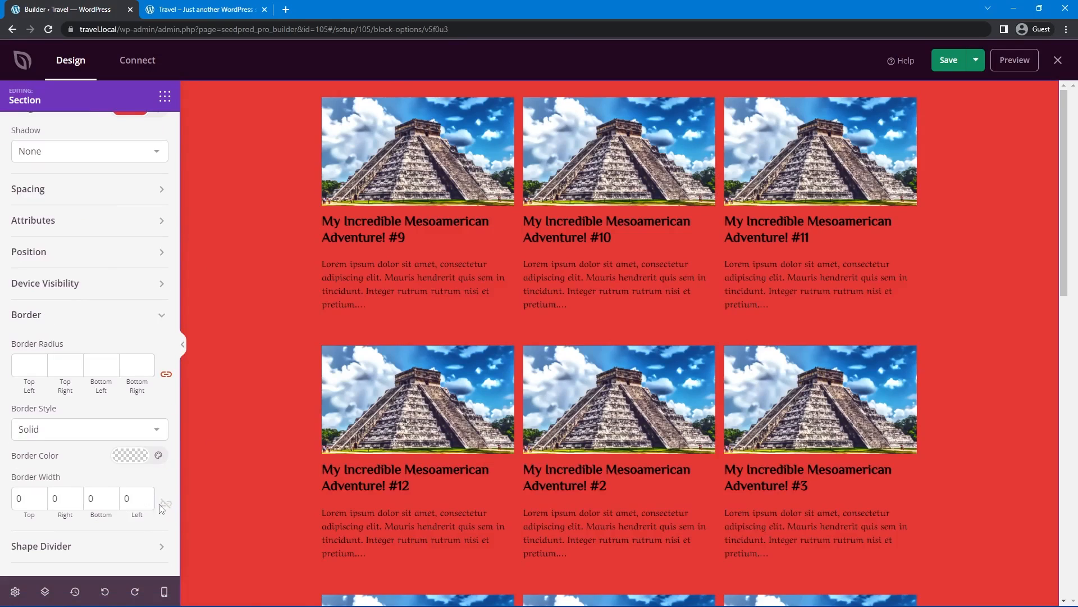
click(14, 498)
text(1)
click(132, 460)
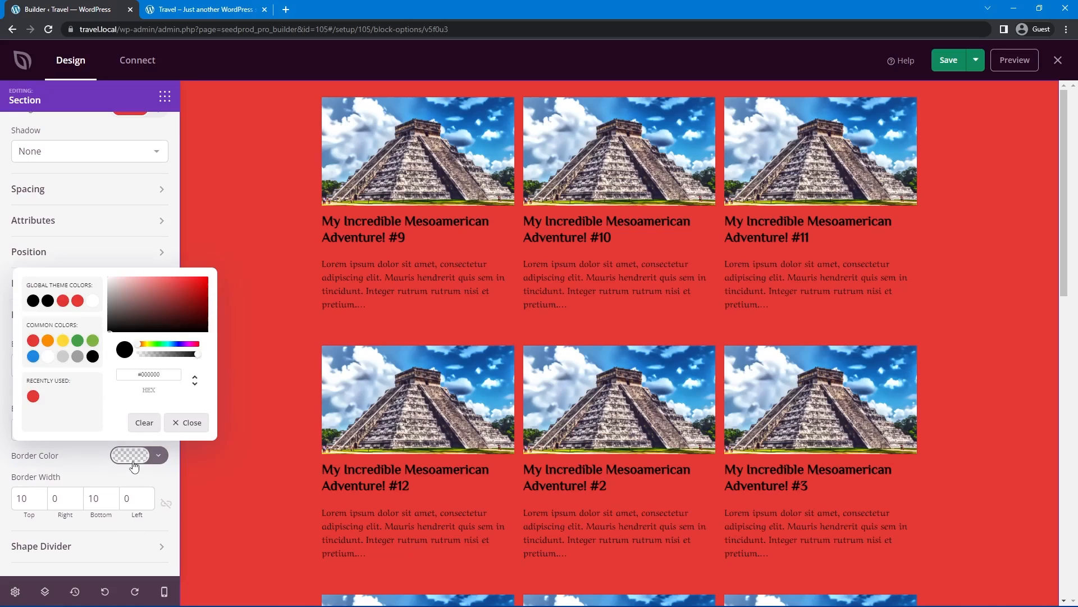
Set the post background color of the Posts block to white #FFFFFF
click(584, 159)
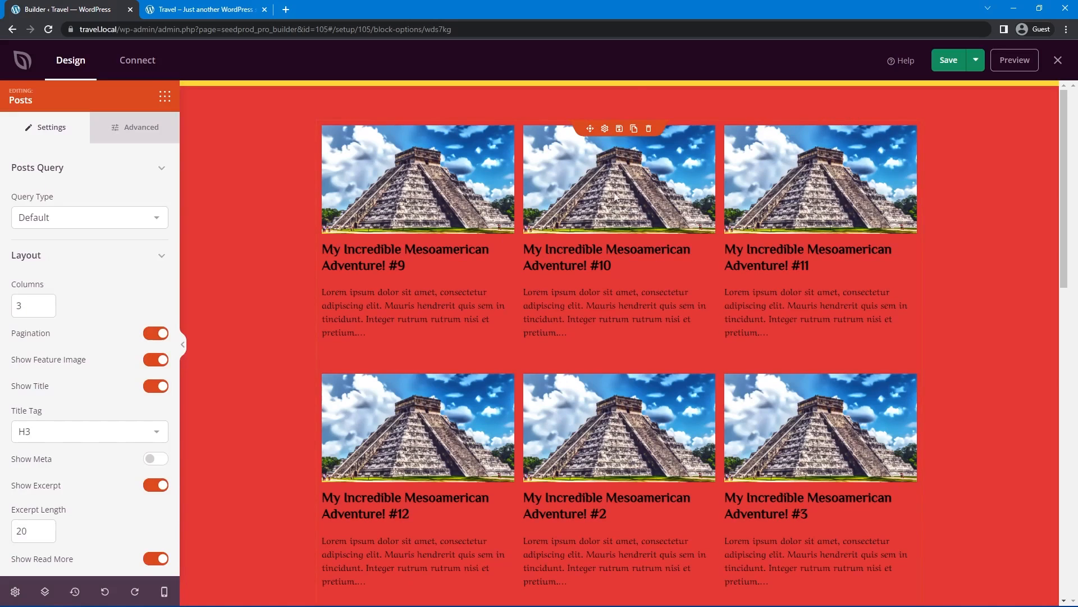
click(140, 136)
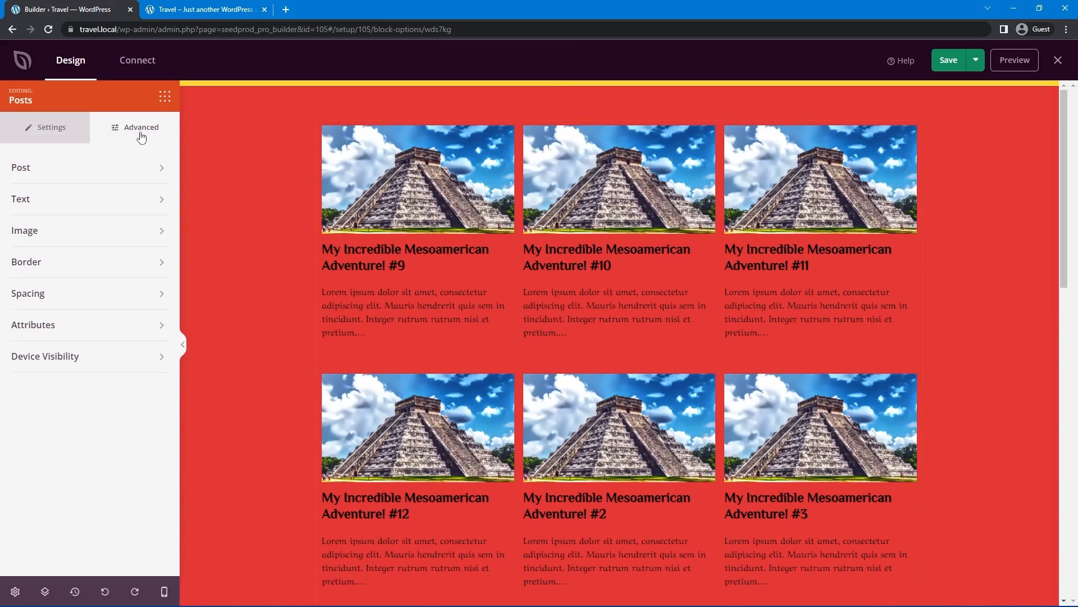
click(62, 169)
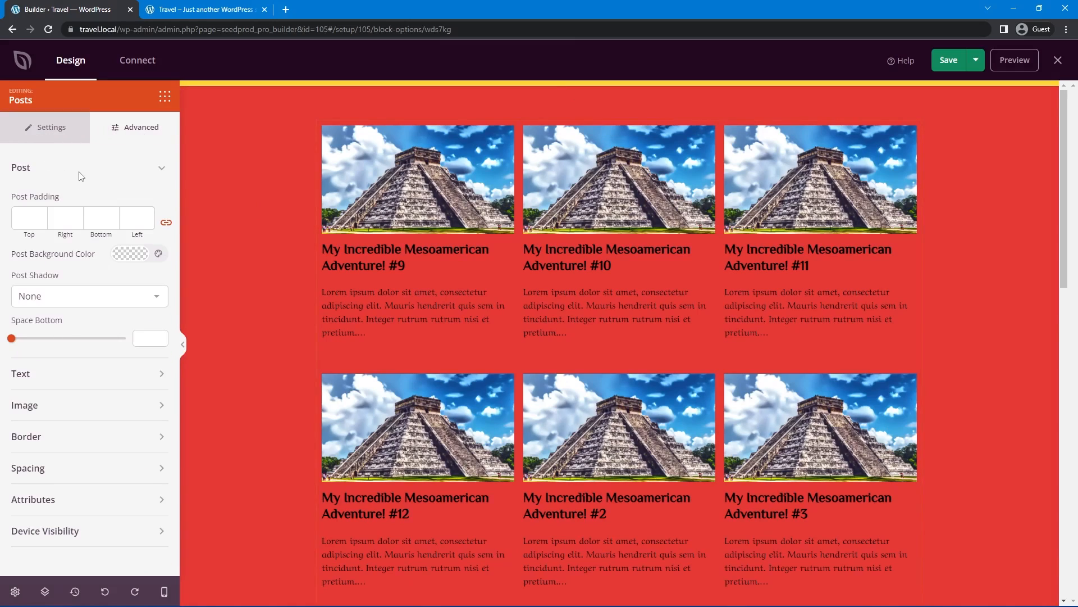
click(130, 254)
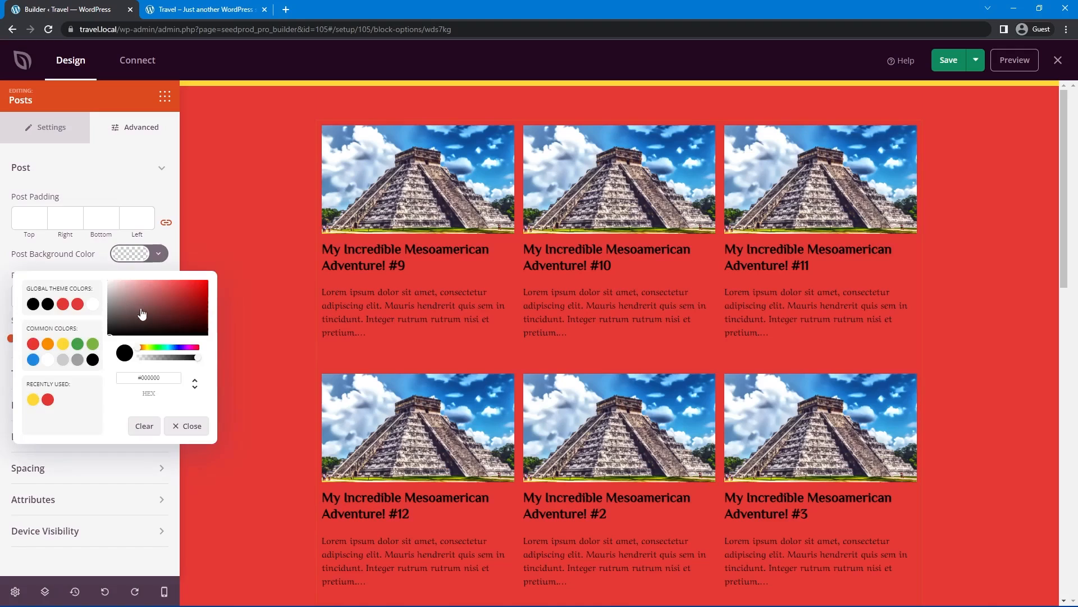
drag(142, 315, 82, 275)
click(56, 249)
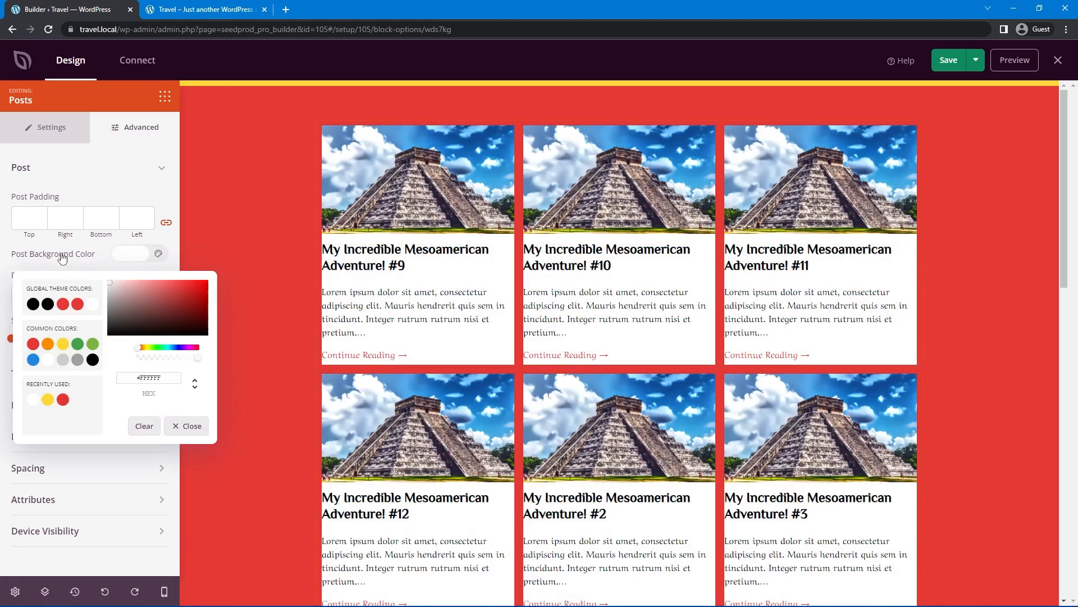
Give the posts a padding of 20 on all sides, a Large post shadow and a bottom space of 0
click(40, 222)
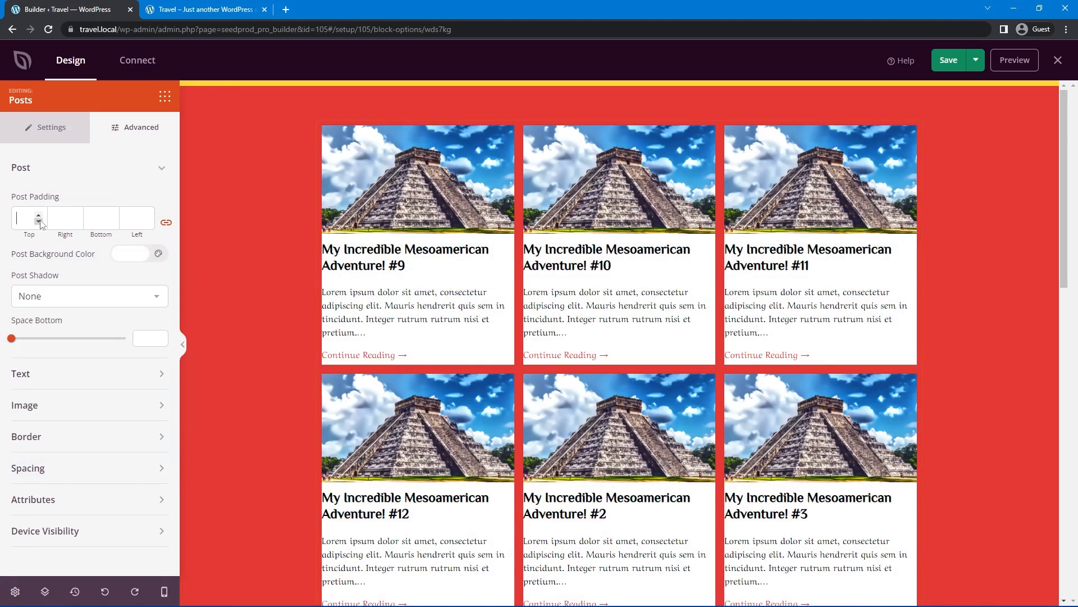
text(20)
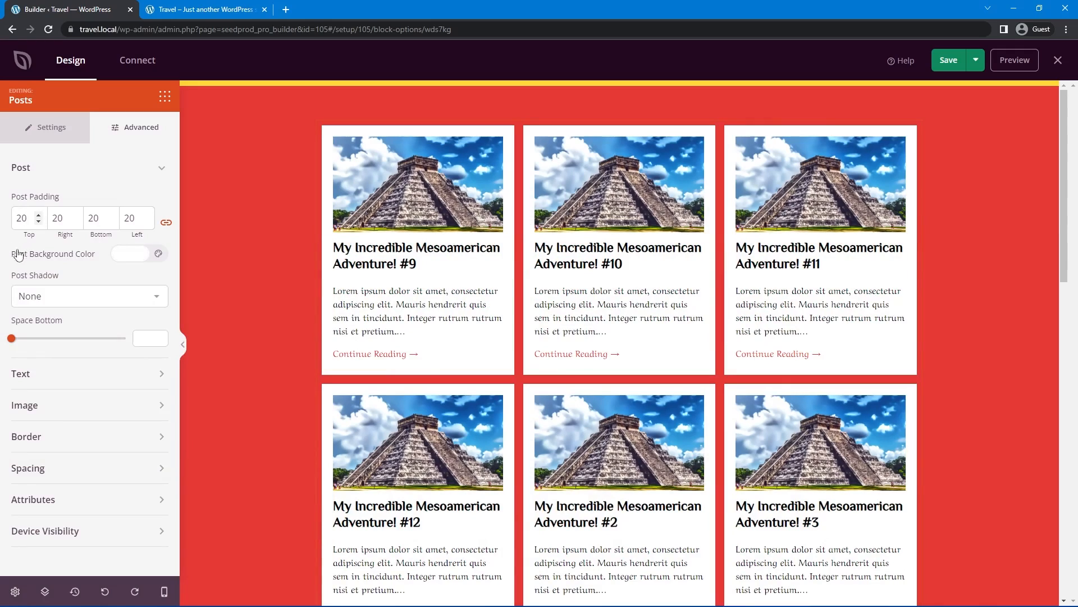
click(156, 305)
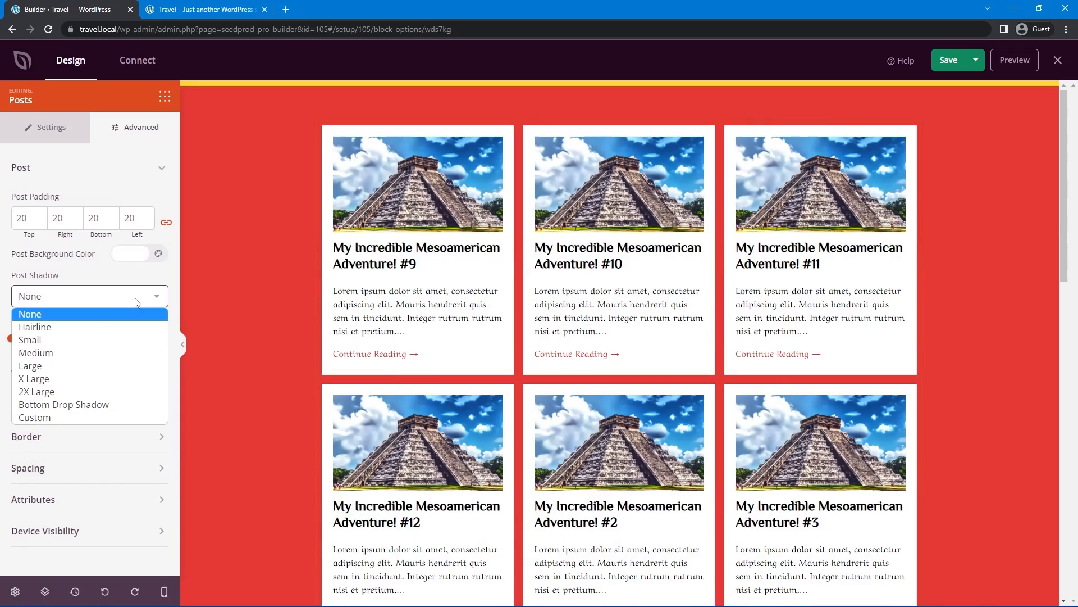
click(62, 368)
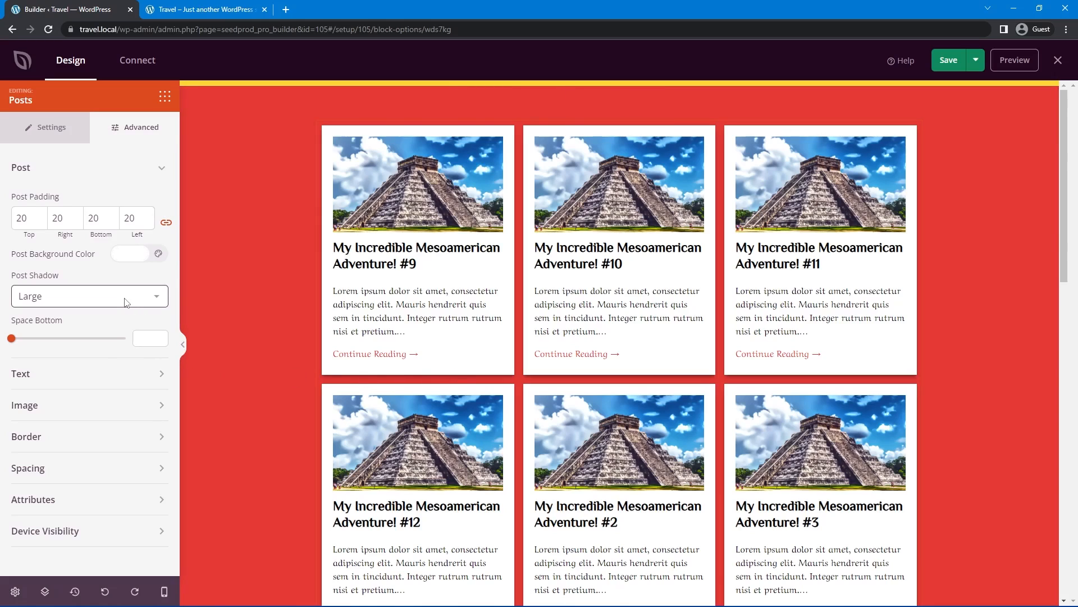
mouse_move(12, 344)
mouse_down()
mouse_move(102, 344)
mouse_move(2, 344)
mouse_up()
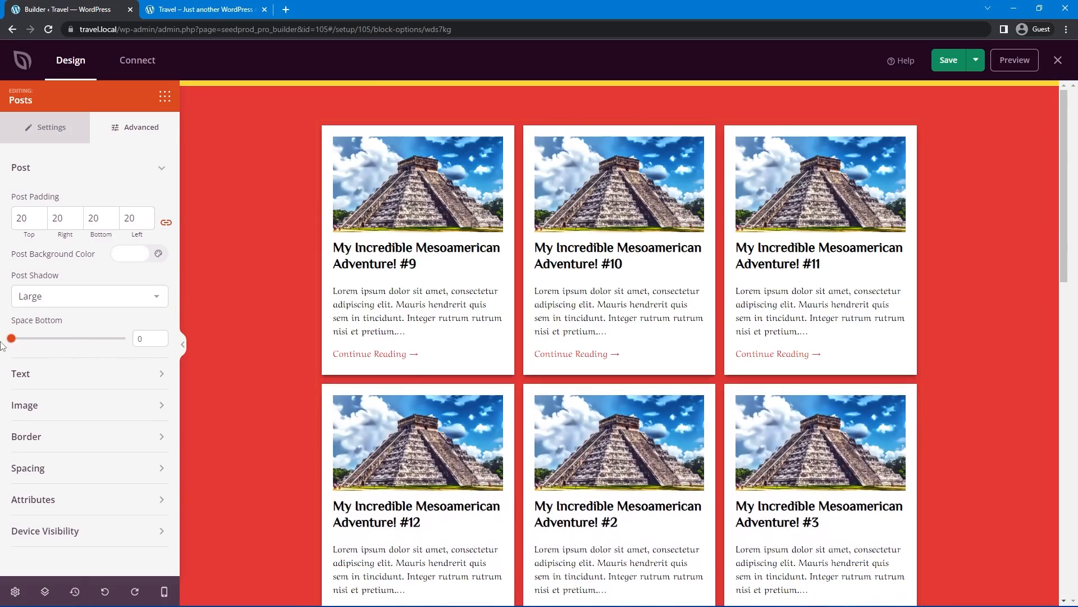
Make the read more text of the Posts block bold
click(162, 168)
click(72, 203)
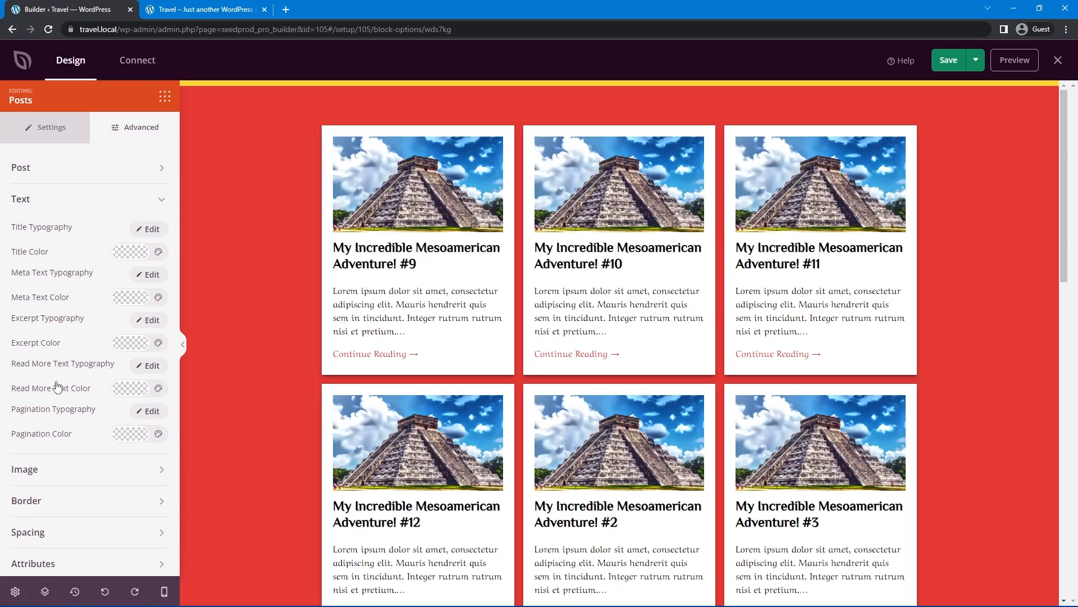
click(149, 365)
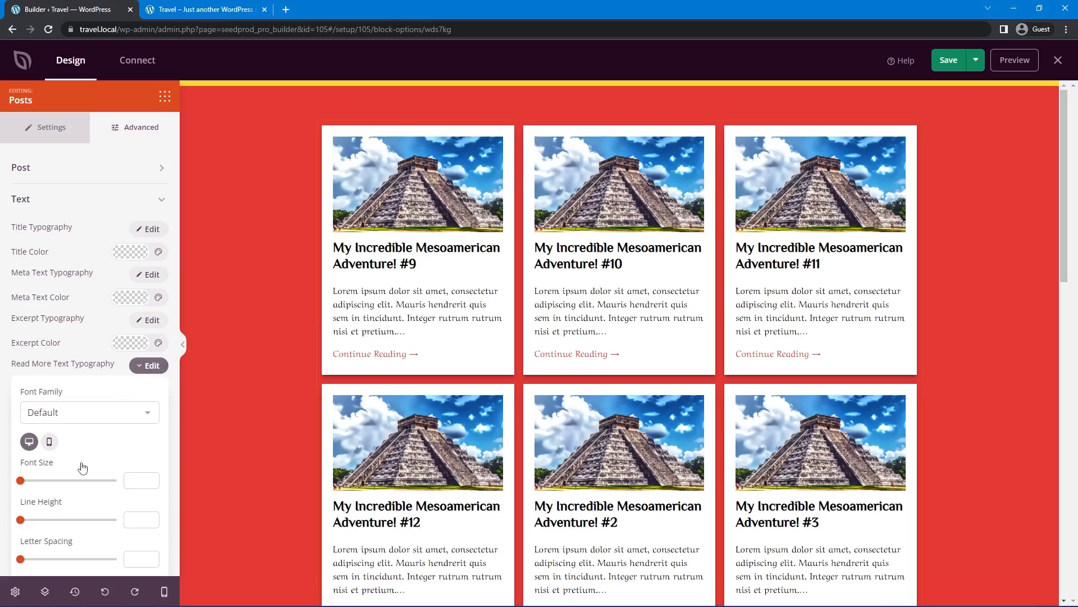
scroll(34, 449, down, 2)
click(30, 477)
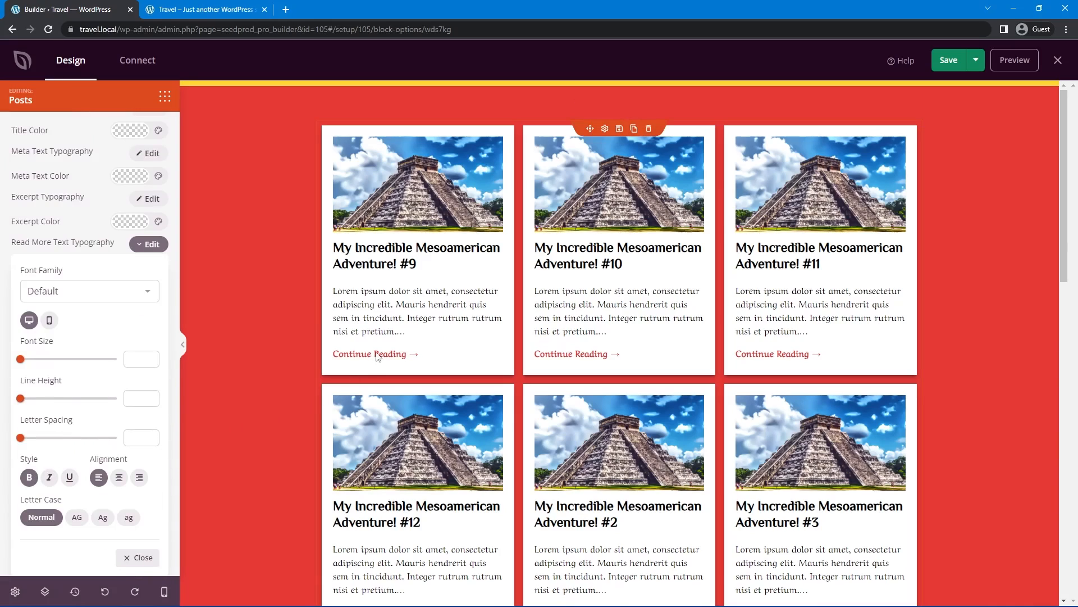
click(118, 255)
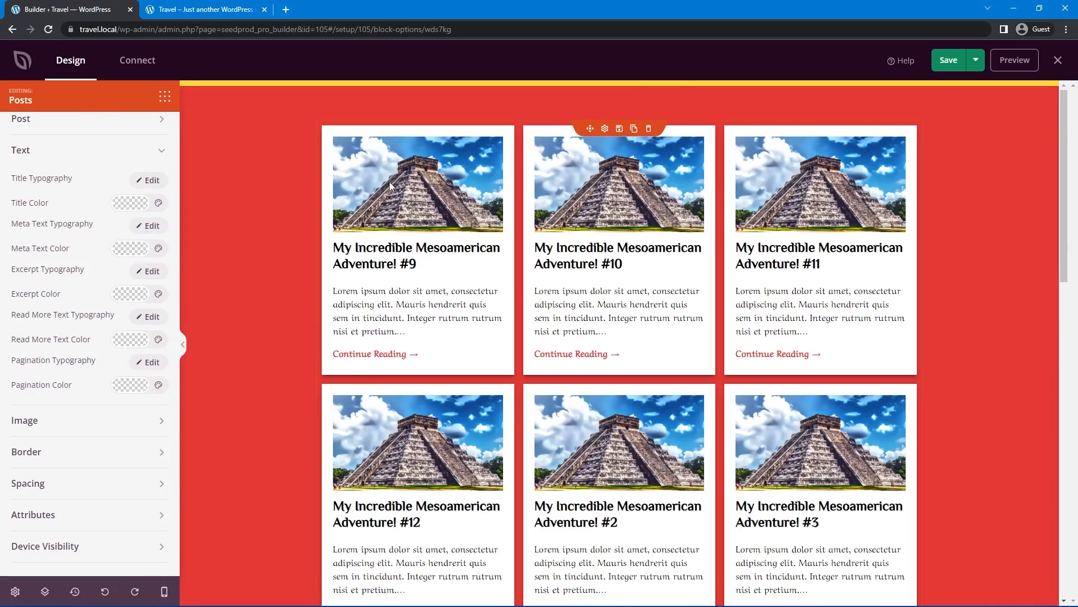
Set the shadow of the post images to Large after trying Medium and Small
click(165, 153)
click(43, 234)
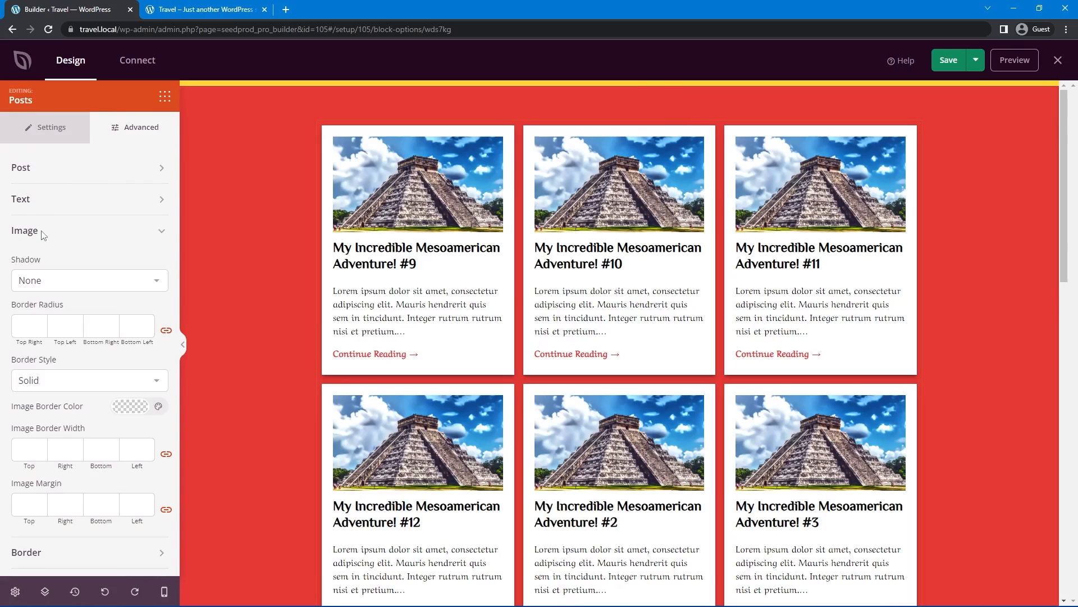
scroll(72, 357, down, 1)
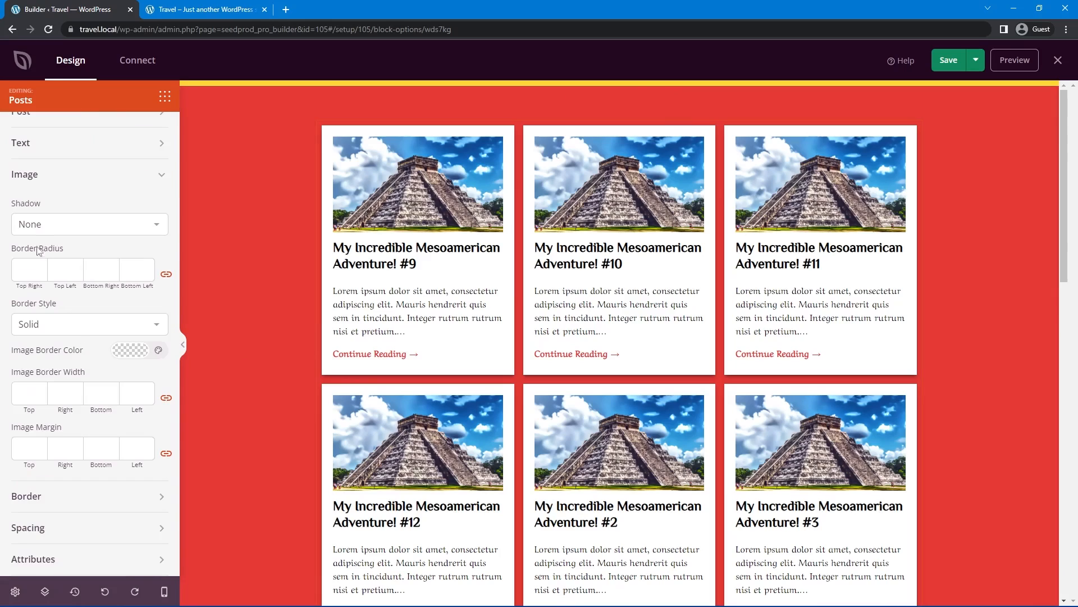
click(96, 228)
click(66, 283)
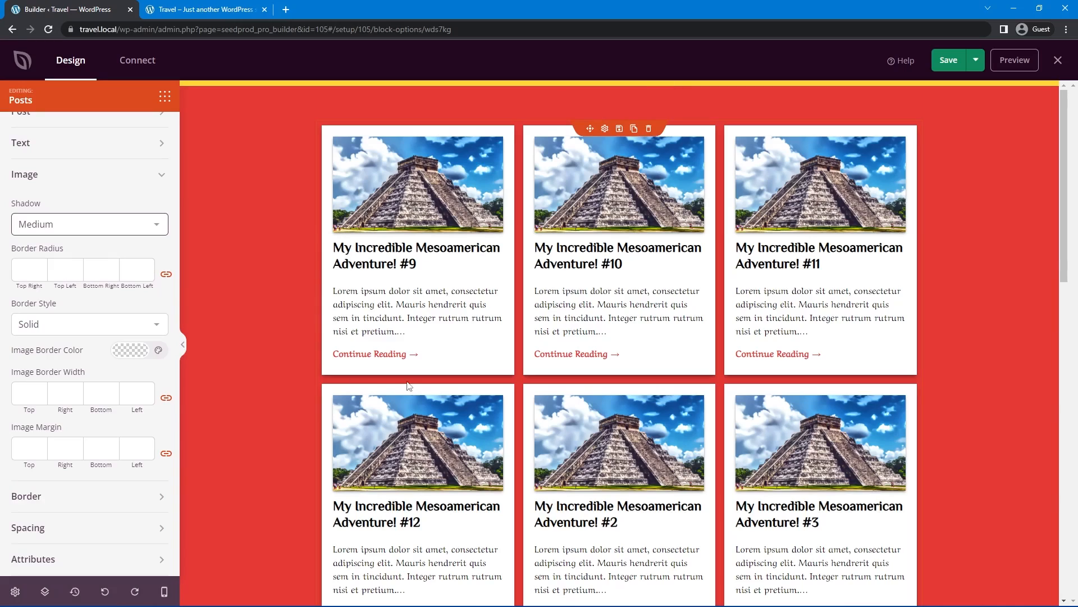
click(52, 224)
click(52, 264)
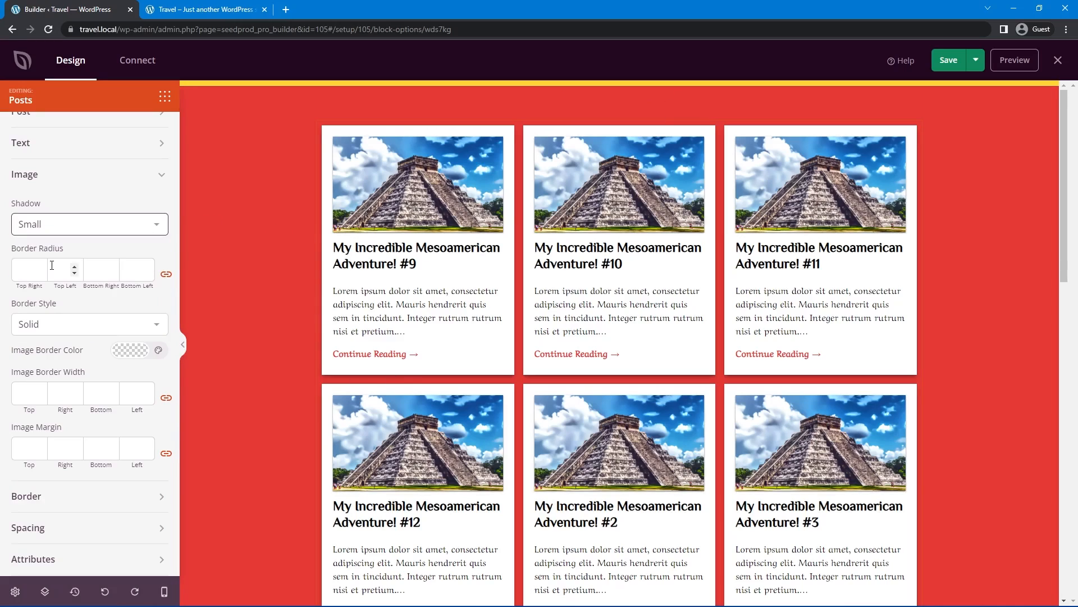
key(Down)
key(Down)
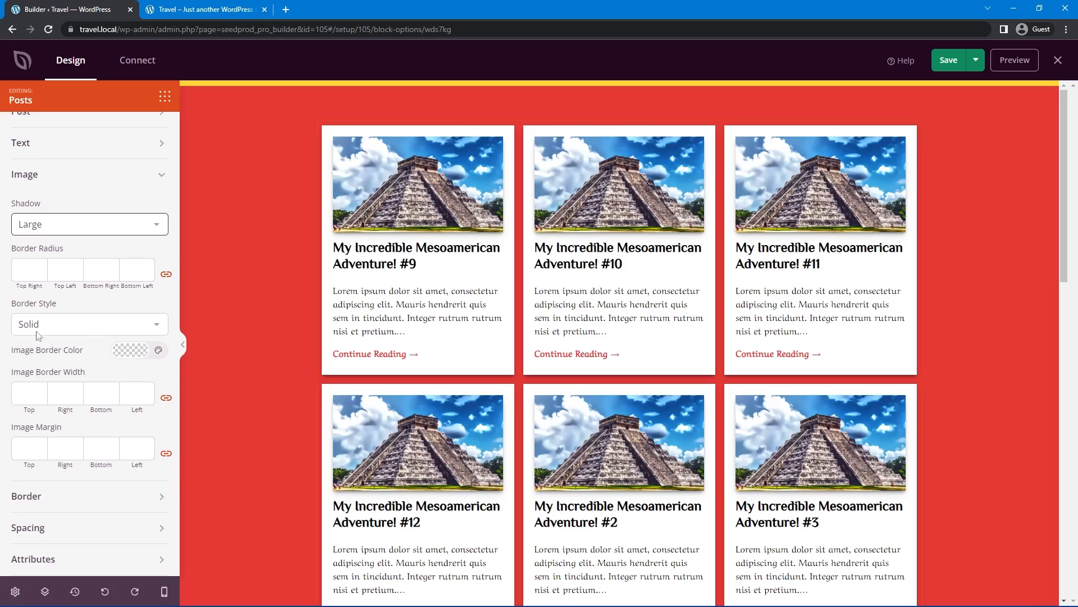
Round the corners of the post cards with a small border radius
click(128, 177)
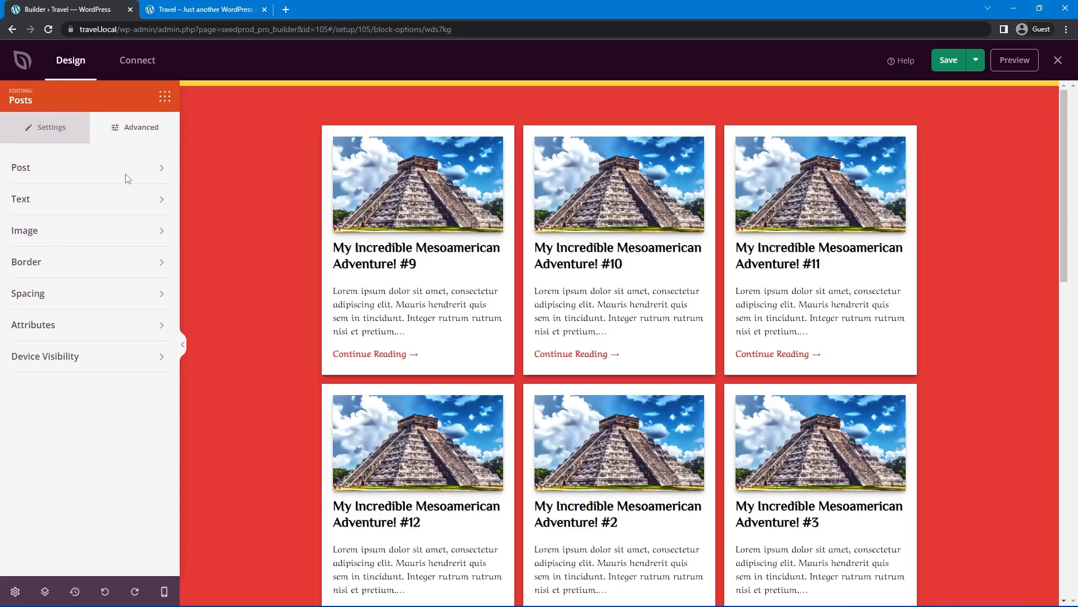
click(36, 264)
mouse_move(20, 310)
mouse_down()
mouse_move(85, 310)
mouse_move(21, 311)
mouse_up()
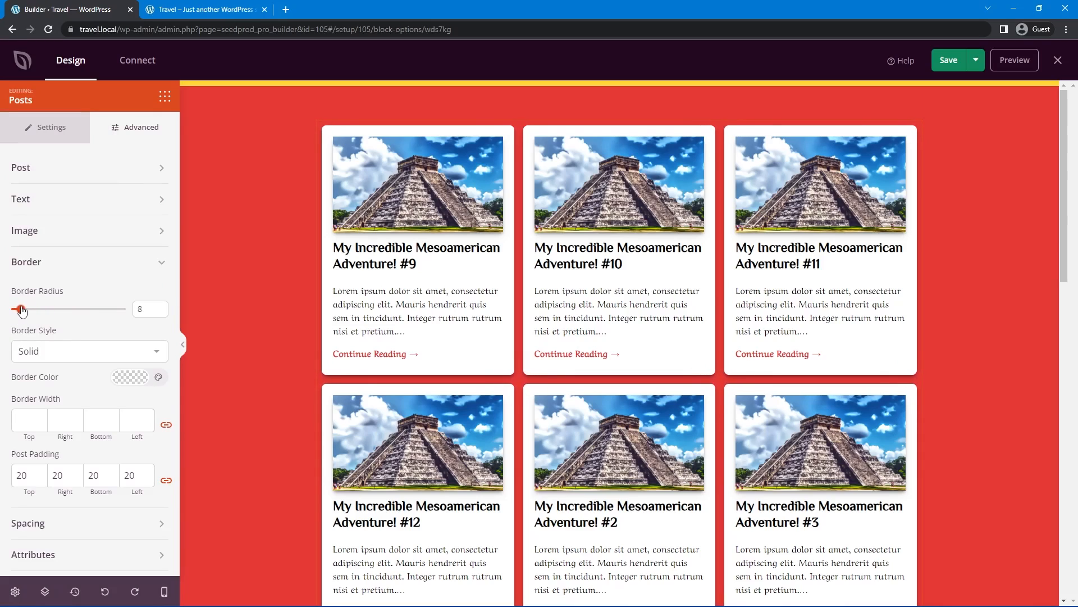
drag(22, 310, 19, 312)
Set the pagination color below the posts to white #FFFFFF
scroll(786, 444, down, 15)
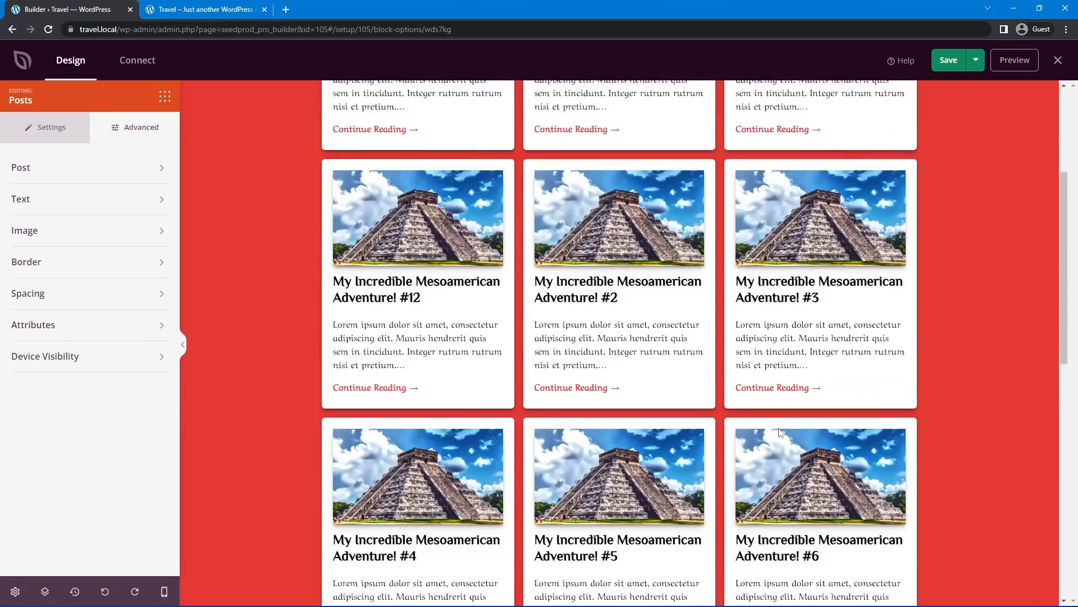
scroll(457, 435, up, 3)
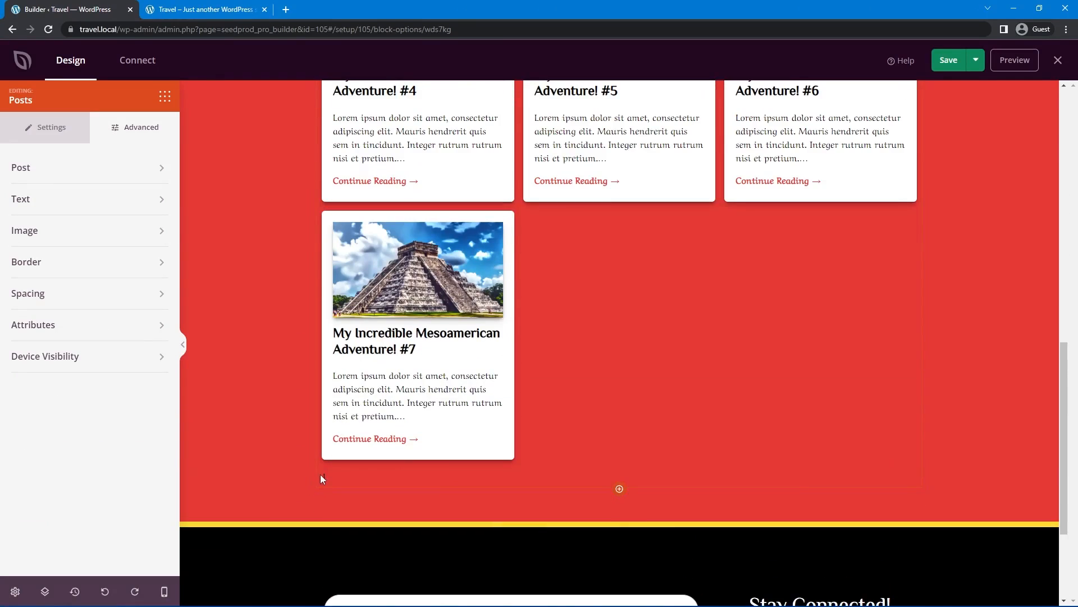
click(32, 200)
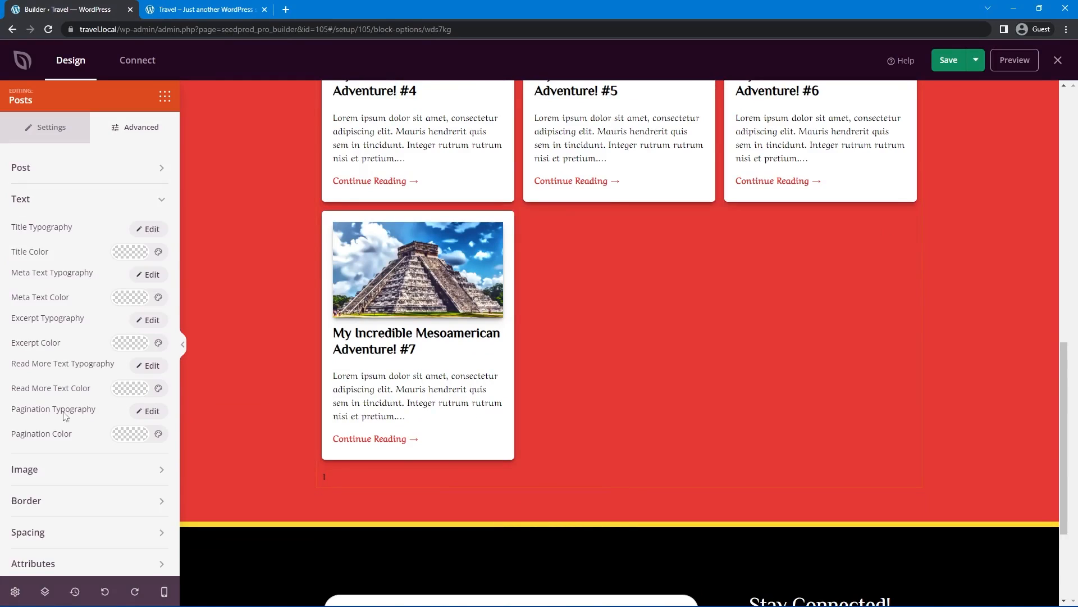
click(129, 438)
drag(138, 298, 90, 243)
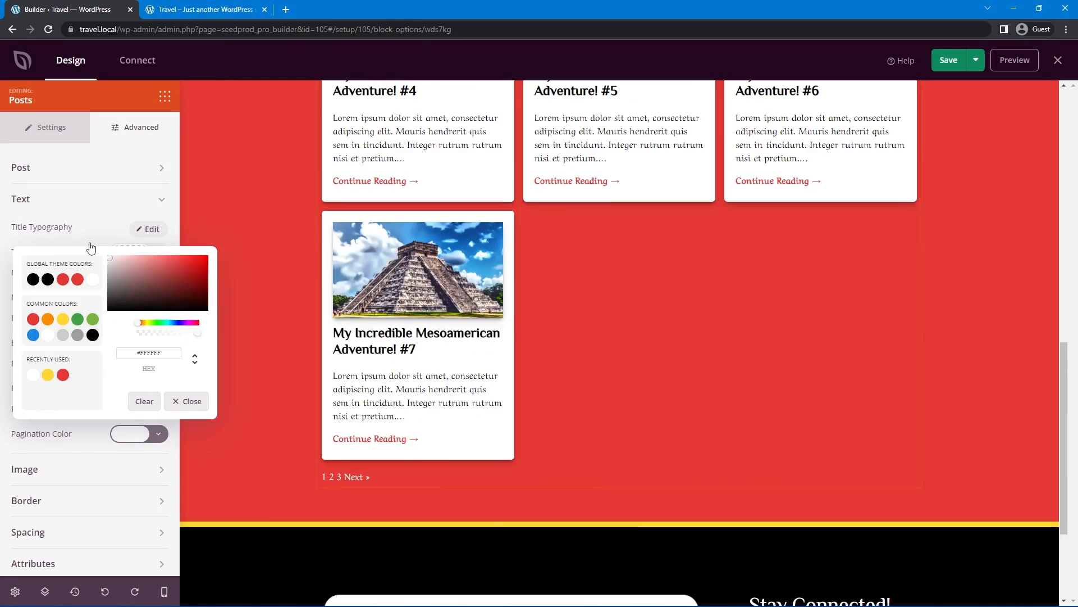
click(90, 247)
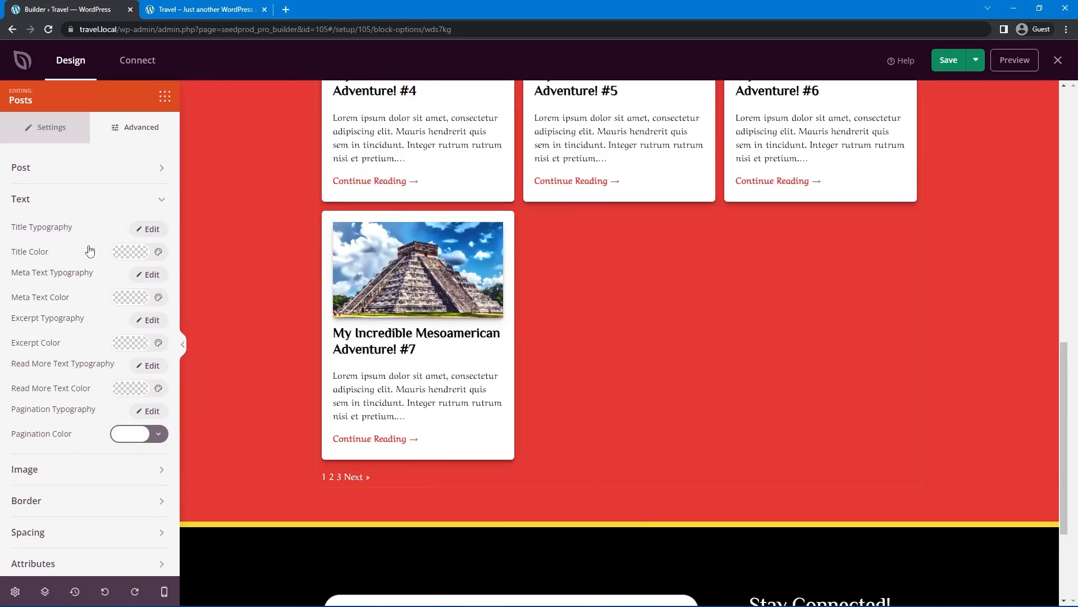
Set the pagination typography to font size 30, centered alignment and a line height of 4
click(151, 413)
scroll(93, 436, down, 3)
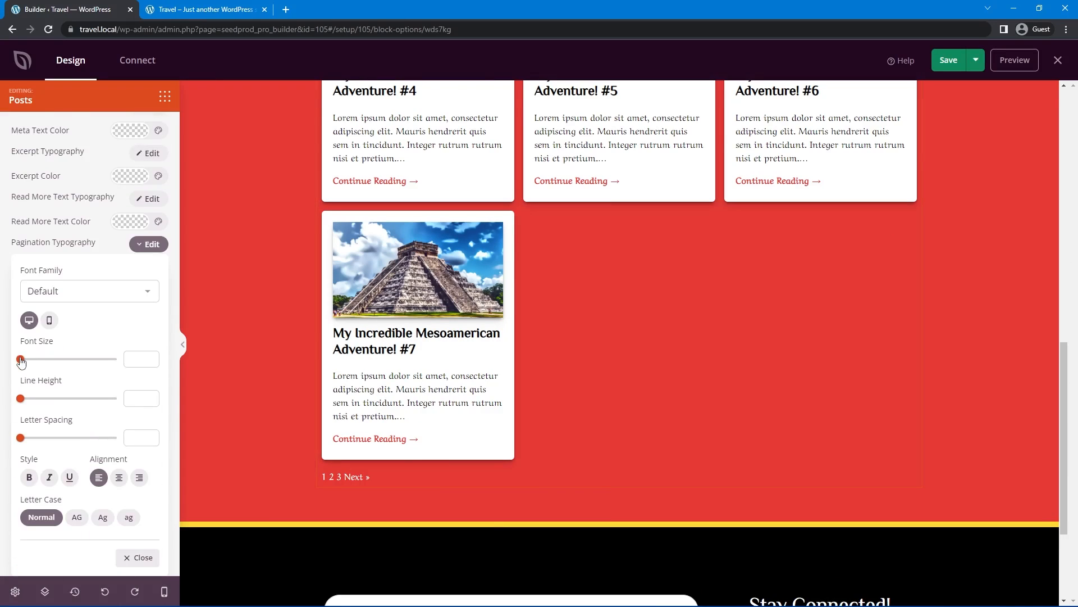
drag(34, 360, 62, 363)
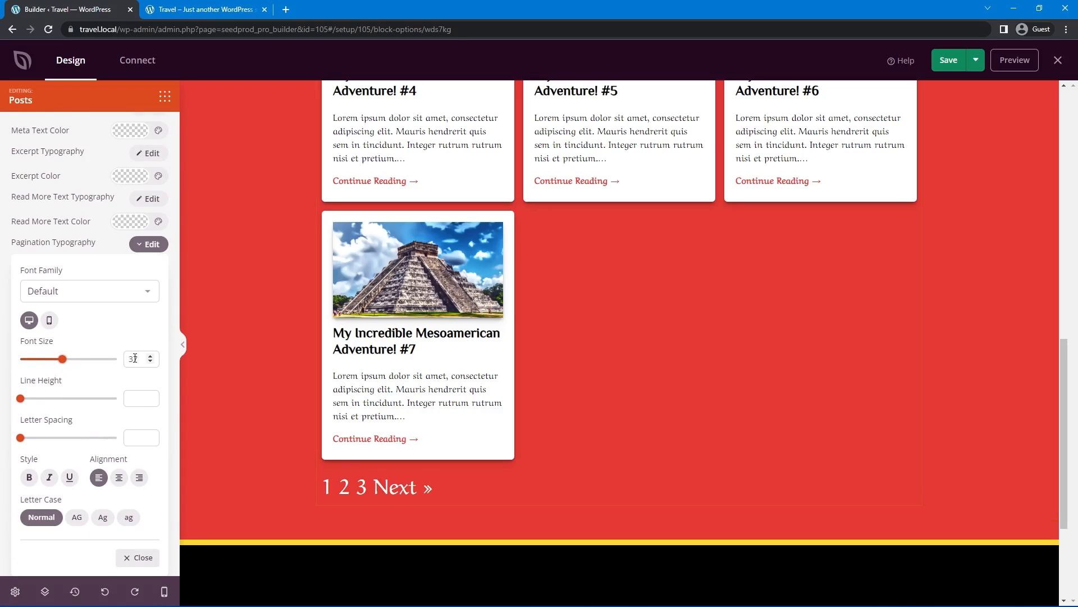
double_click(141, 356)
text(30-)
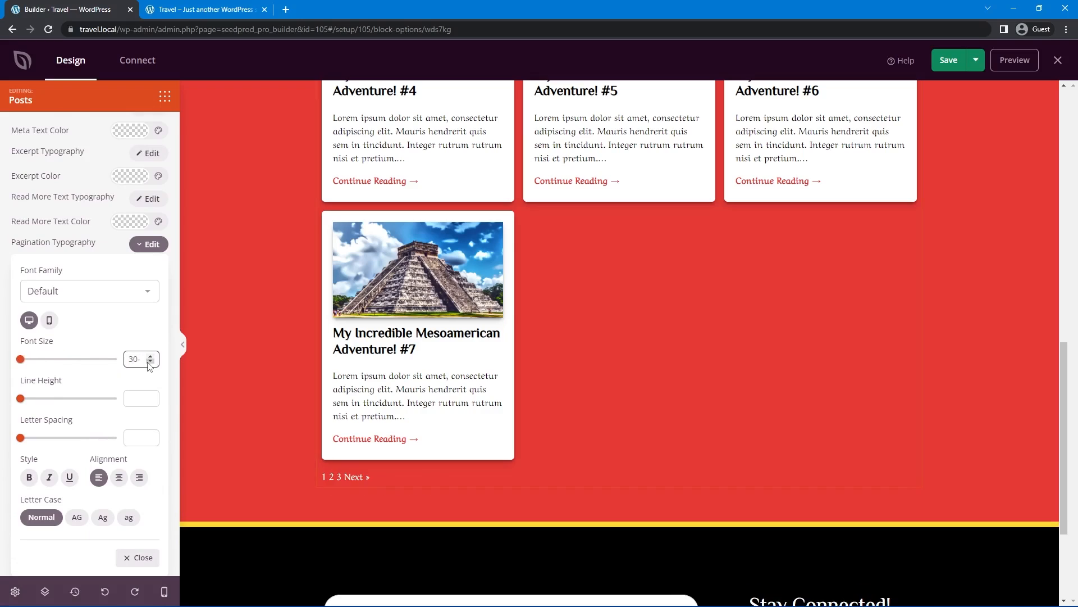
key(BackSpace)
click(120, 478)
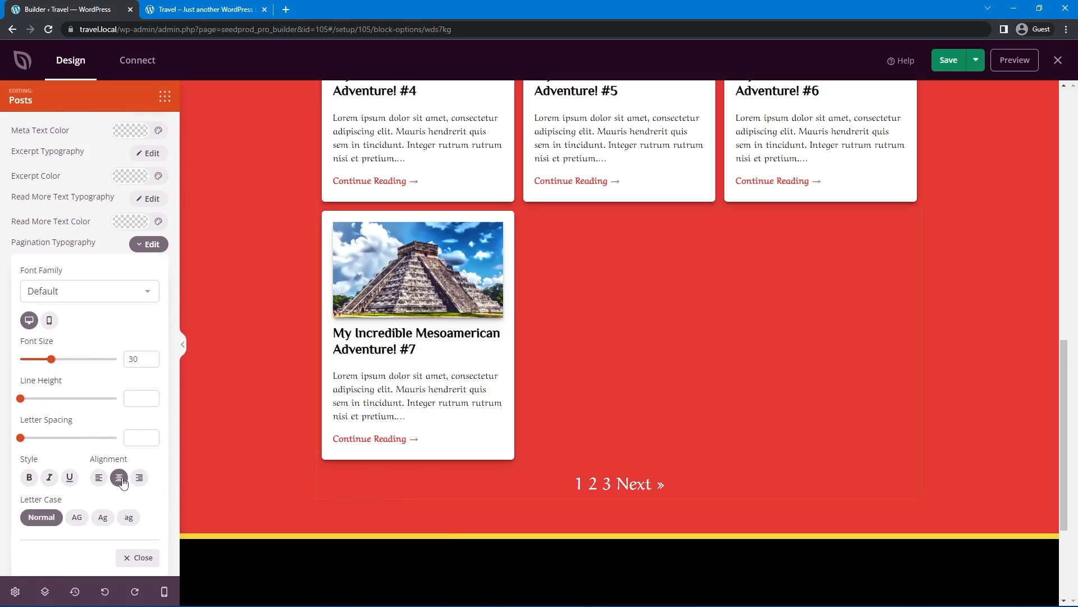
drag(20, 398, 55, 398)
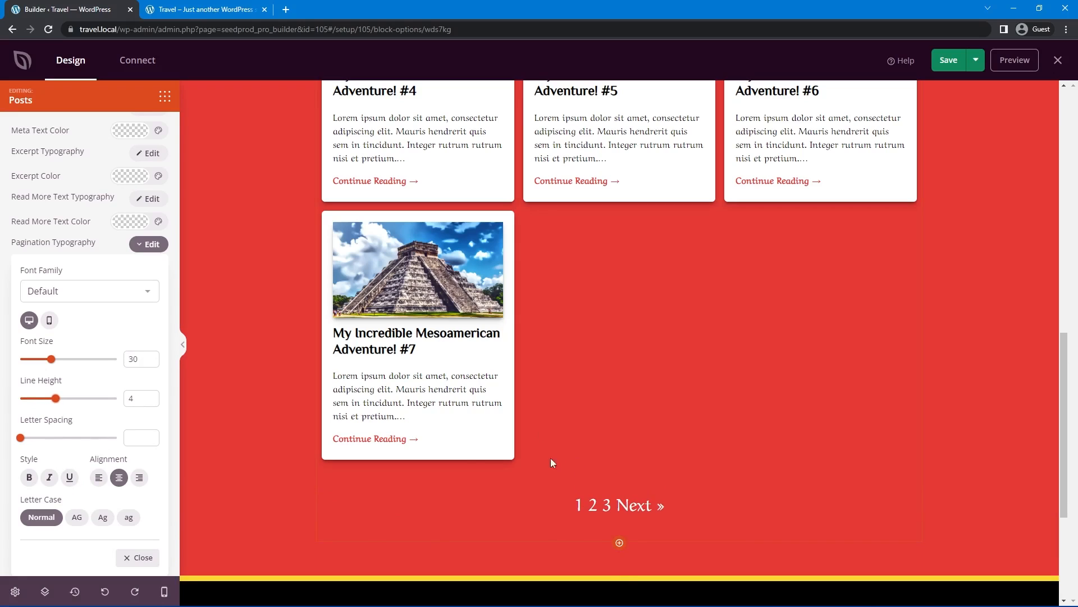
click(150, 244)
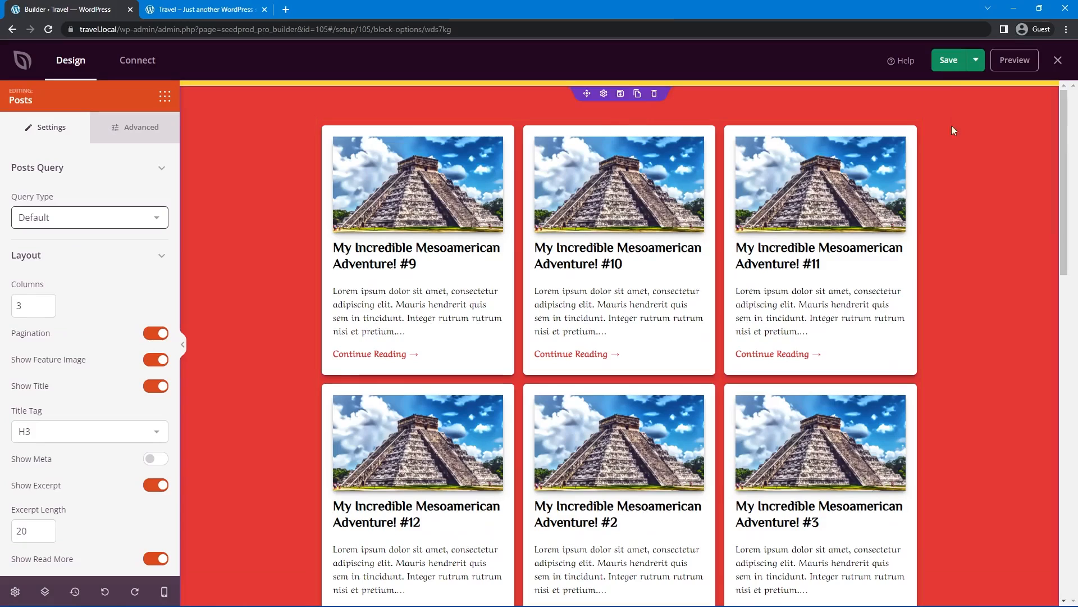
Save the Blog Posts template and switch to the live travel site
click(949, 60)
click(170, 9)
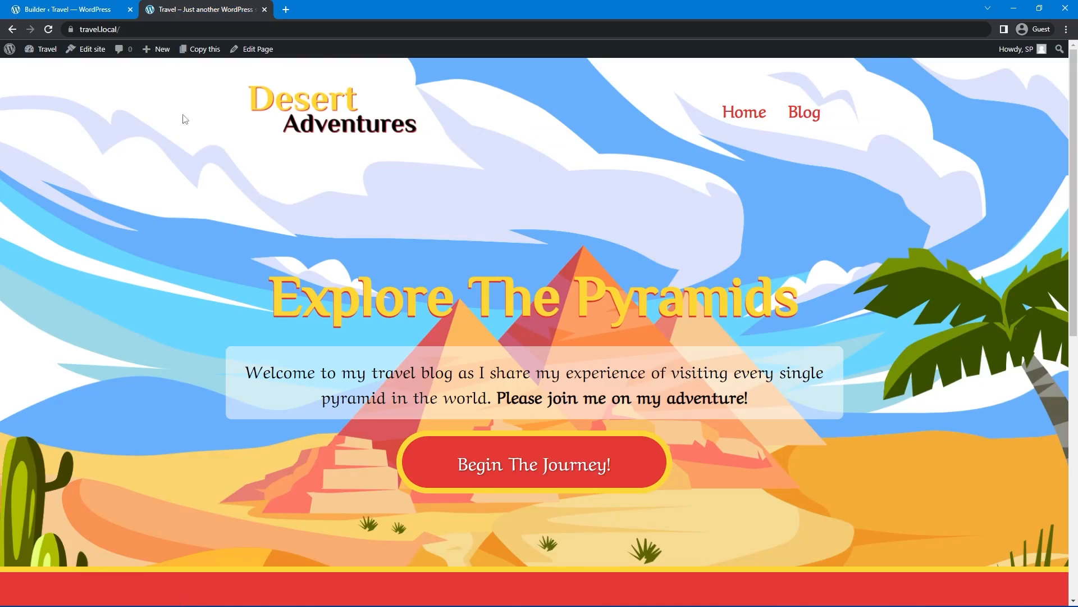
Open the live Blog page from the homepage and review its header, post cards and pagination
scroll(807, 241, down, 4)
scroll(844, 313, up, 4)
click(809, 115)
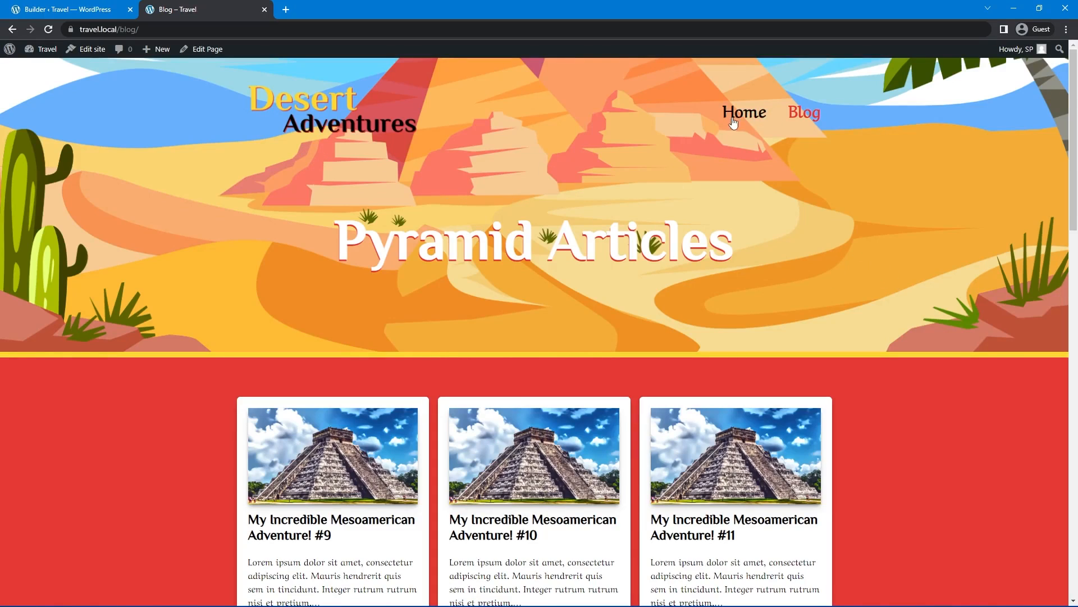
drag(346, 235, 750, 238)
click(750, 238)
scroll(593, 313, down, 4)
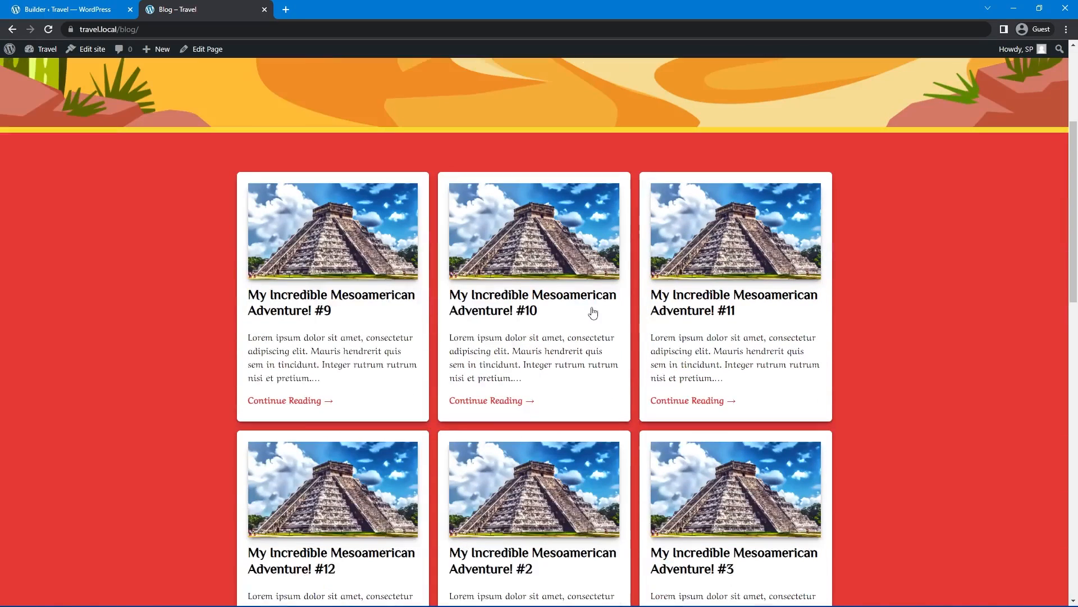
scroll(593, 312, down, 12)
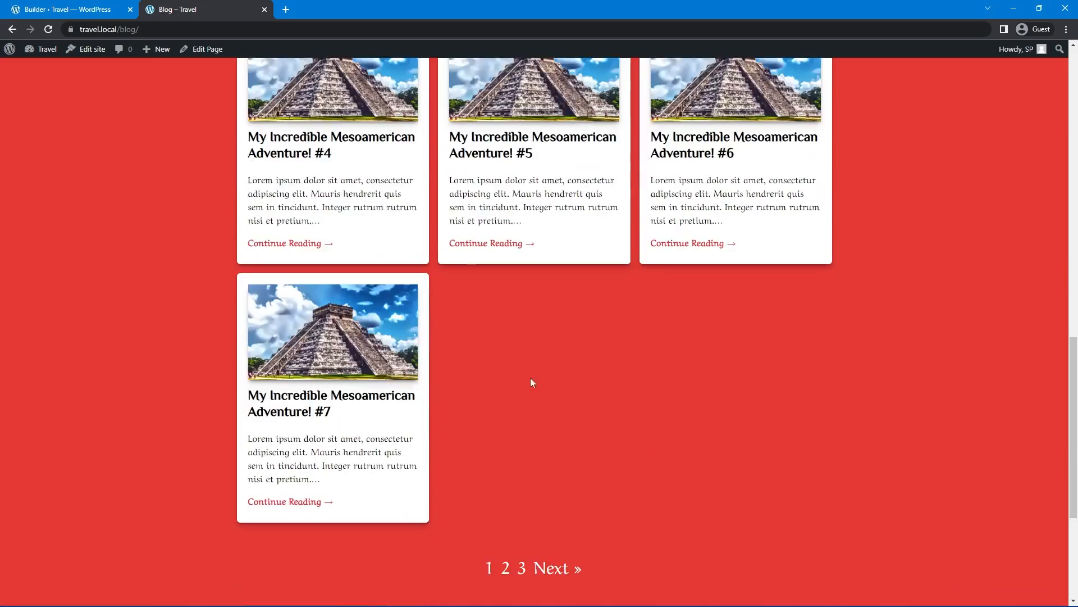
scroll(532, 382, down, 2)
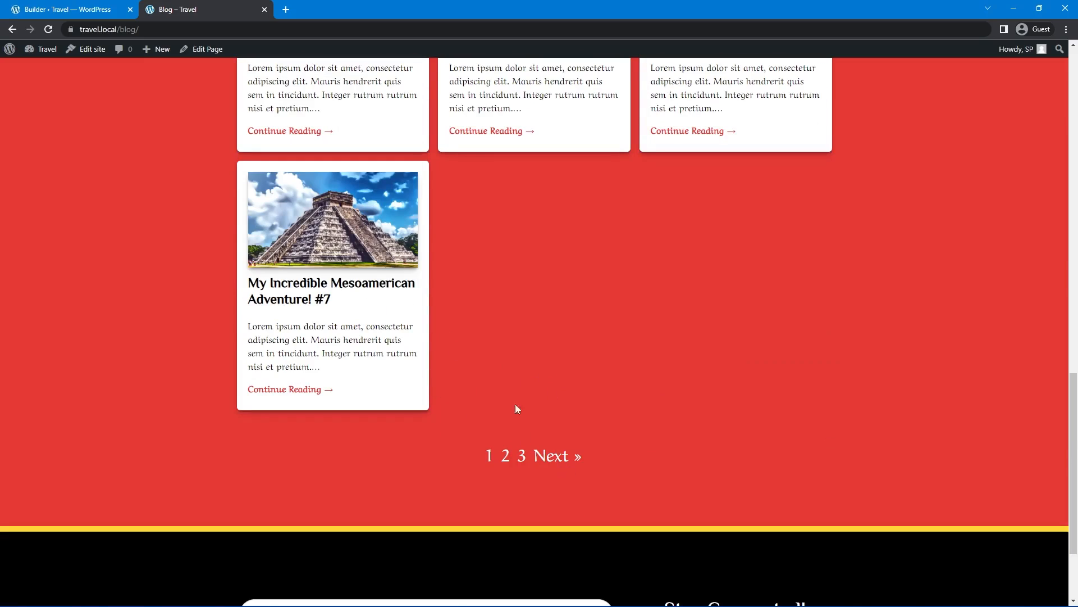
Go to the next page of blog posts and check its post grid and header
click(554, 456)
scroll(454, 253, down, 5)
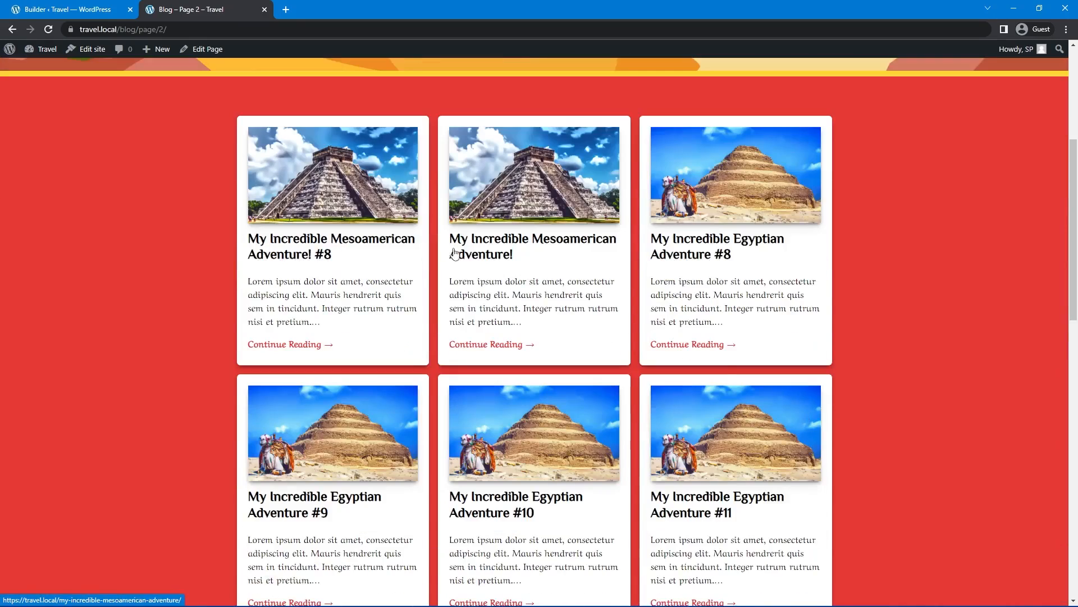
scroll(454, 252, down, 7)
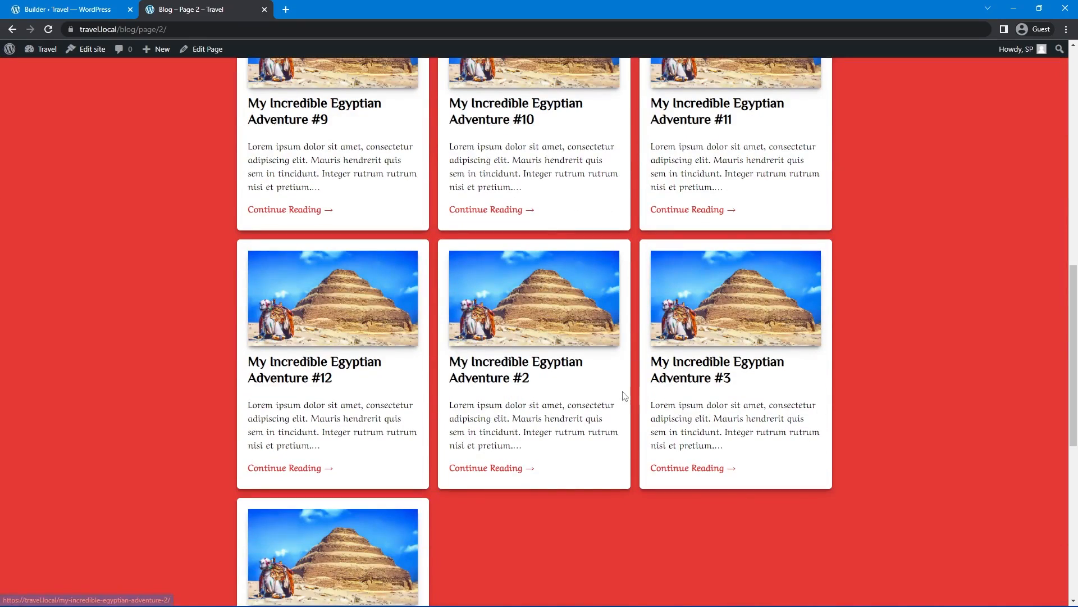
scroll(522, 469, down, 4)
scroll(595, 499, up, 16)
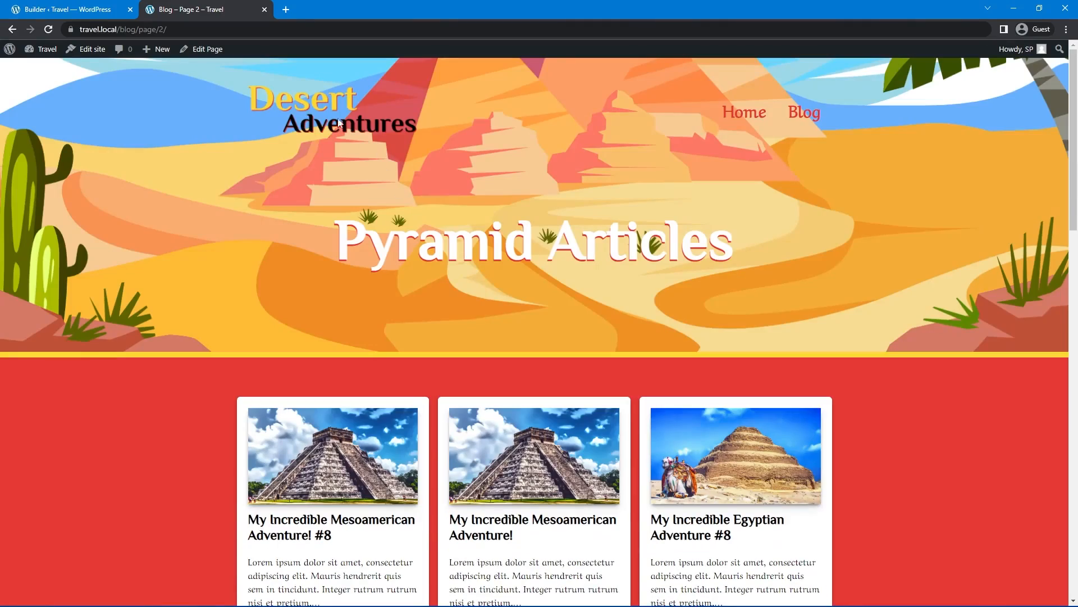
Open the Egyptian Pyramids category from the homepage and check its archive title and post cards
click(744, 112)
scroll(858, 332, down, 7)
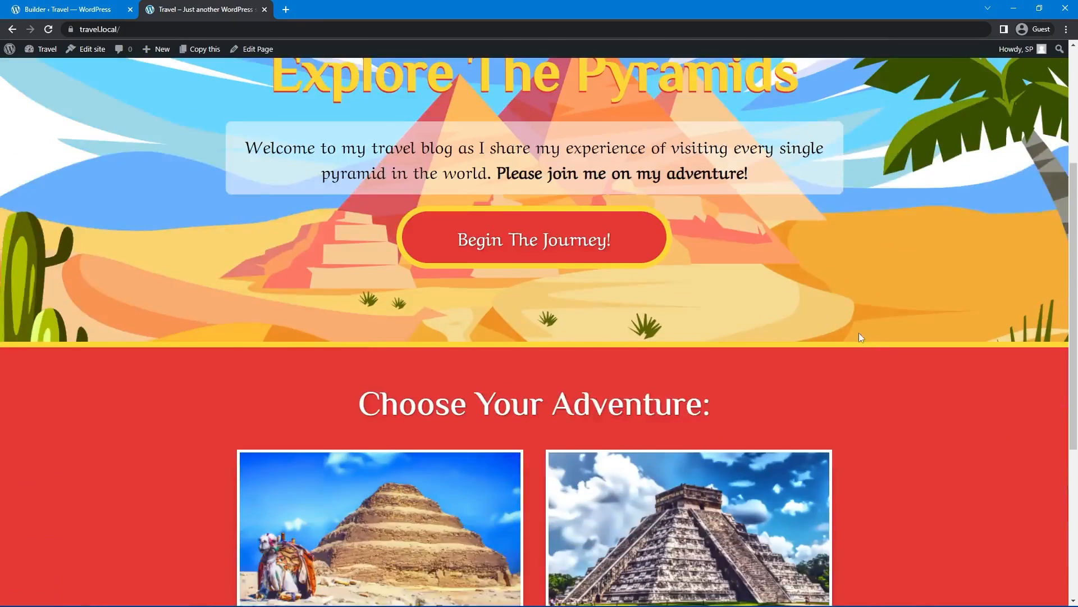
scroll(353, 399, down, 1)
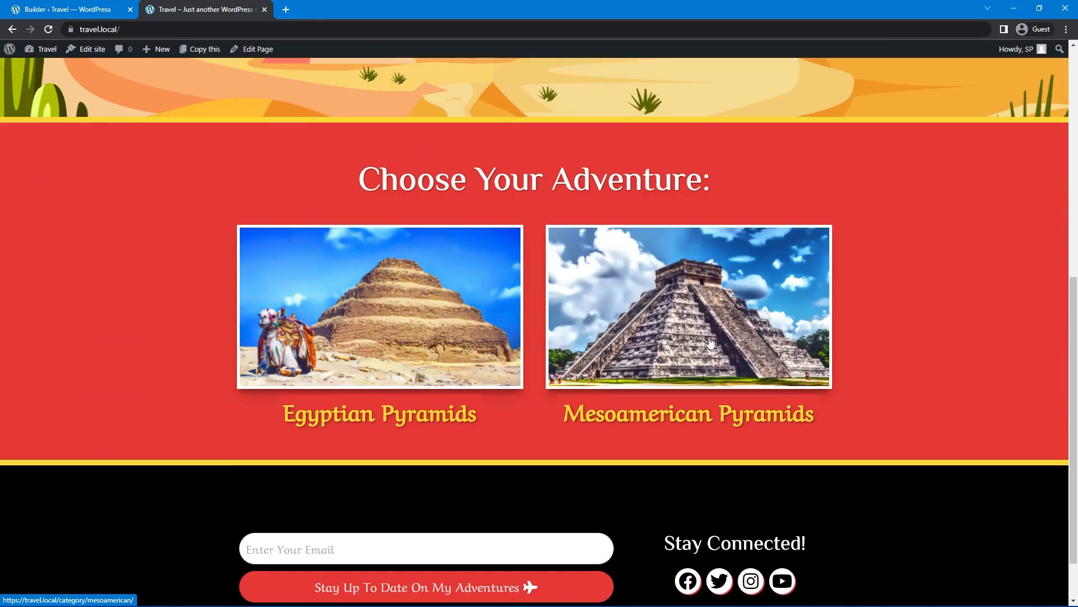
click(491, 393)
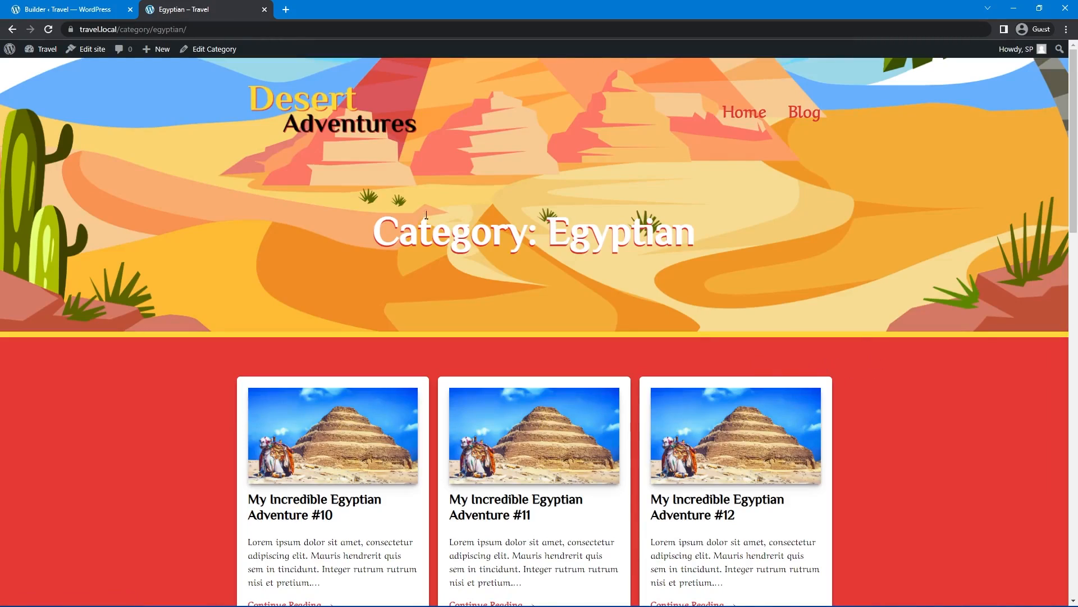
drag(452, 233, 803, 225)
click(805, 224)
scroll(816, 241, down, 12)
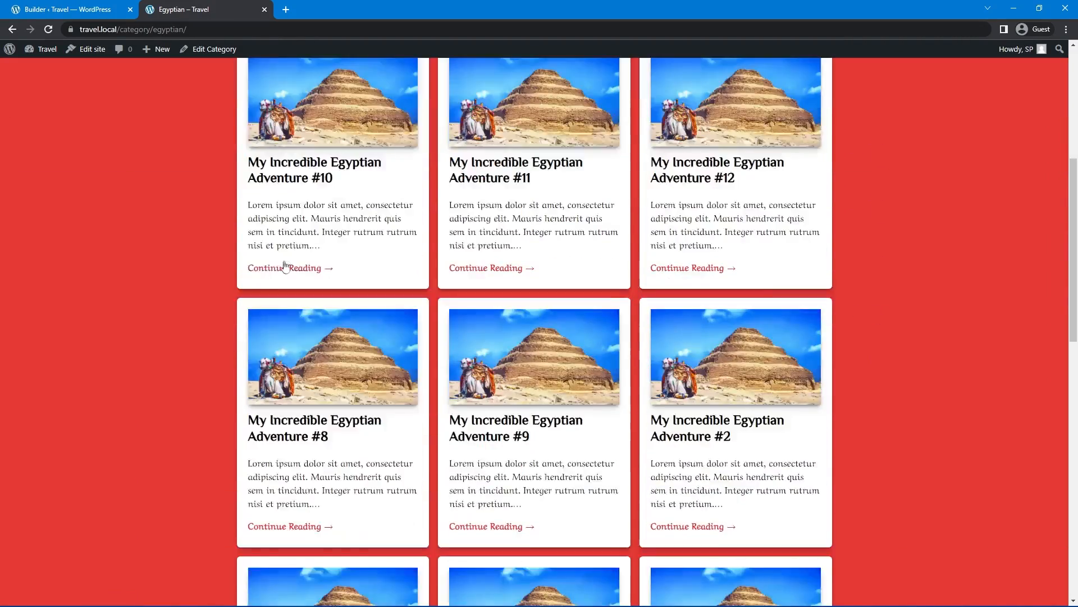
scroll(185, 211, down, 4)
Return to the homepage, open the Mesoamerican Pyramids category and review its archive header, post grid and pagination
key(alt+Left)
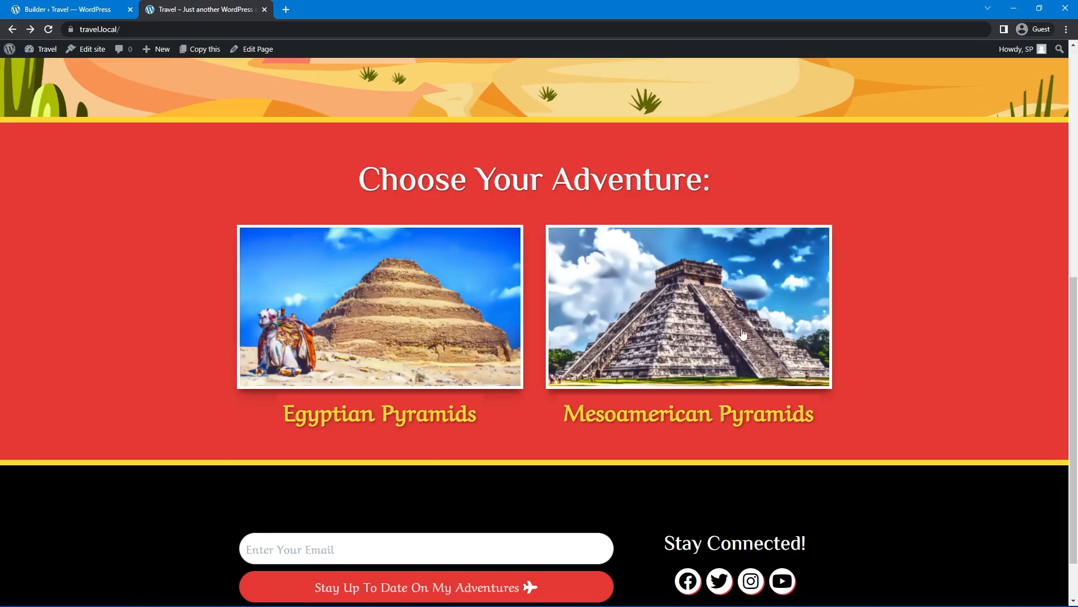
click(745, 324)
scroll(770, 356, down, 12)
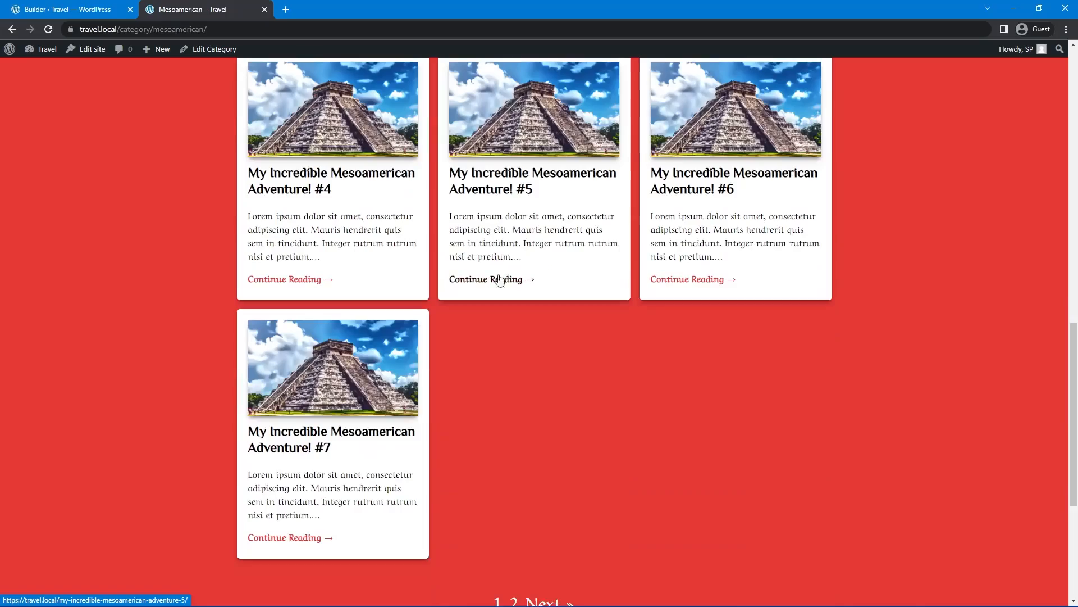
scroll(459, 373, up, 12)
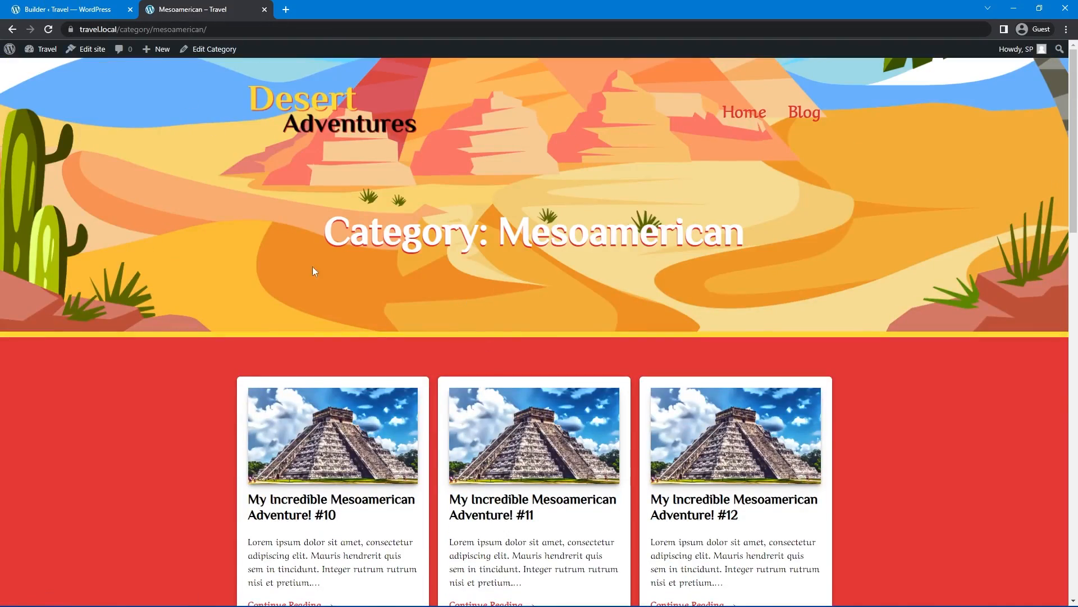
scroll(375, 369, down, 8)
scroll(374, 369, up, 3)
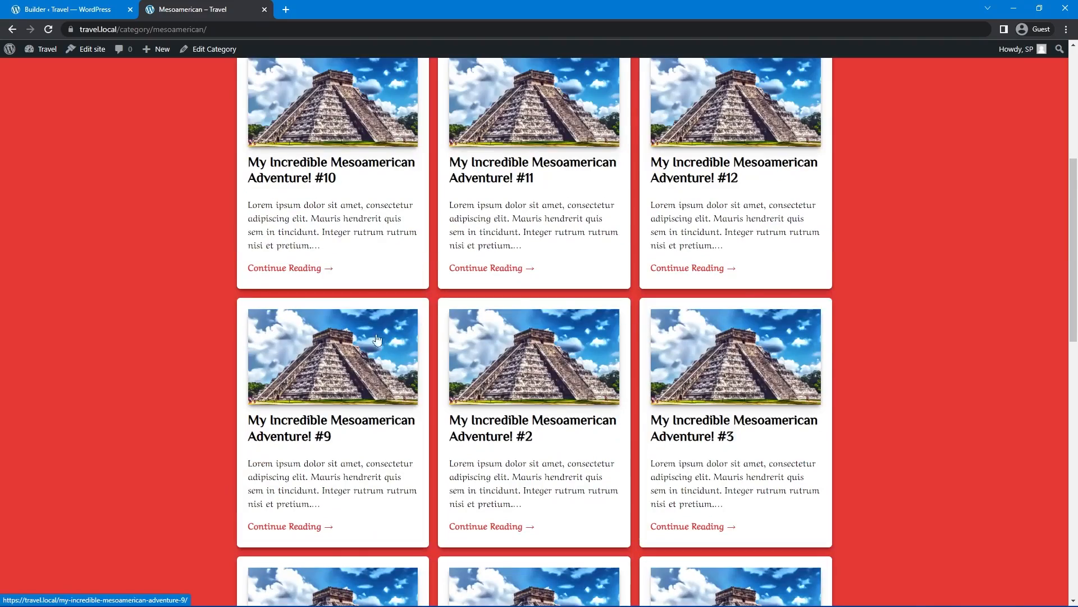
Exit the Blog Posts template editor and open the WordPress Reading settings
click(87, 6)
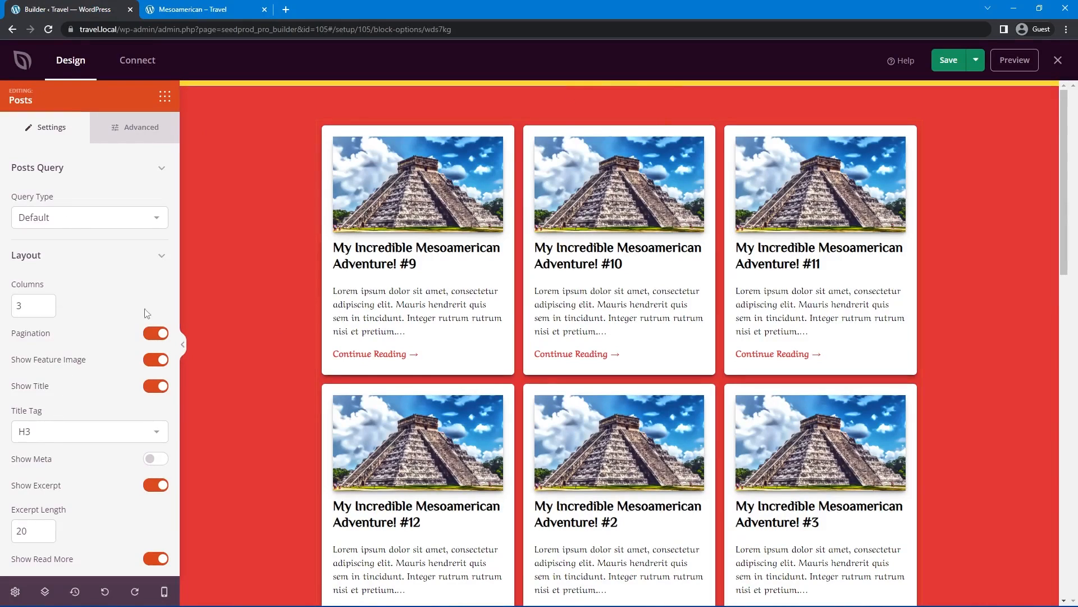
scroll(78, 368, down, 1)
scroll(64, 399, up, 1)
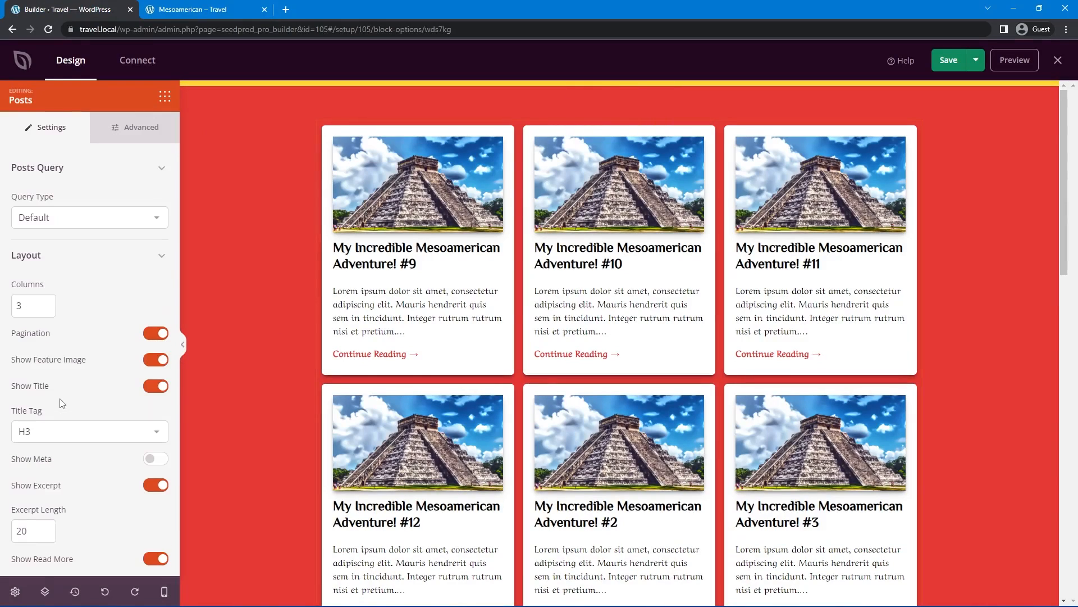
click(1057, 60)
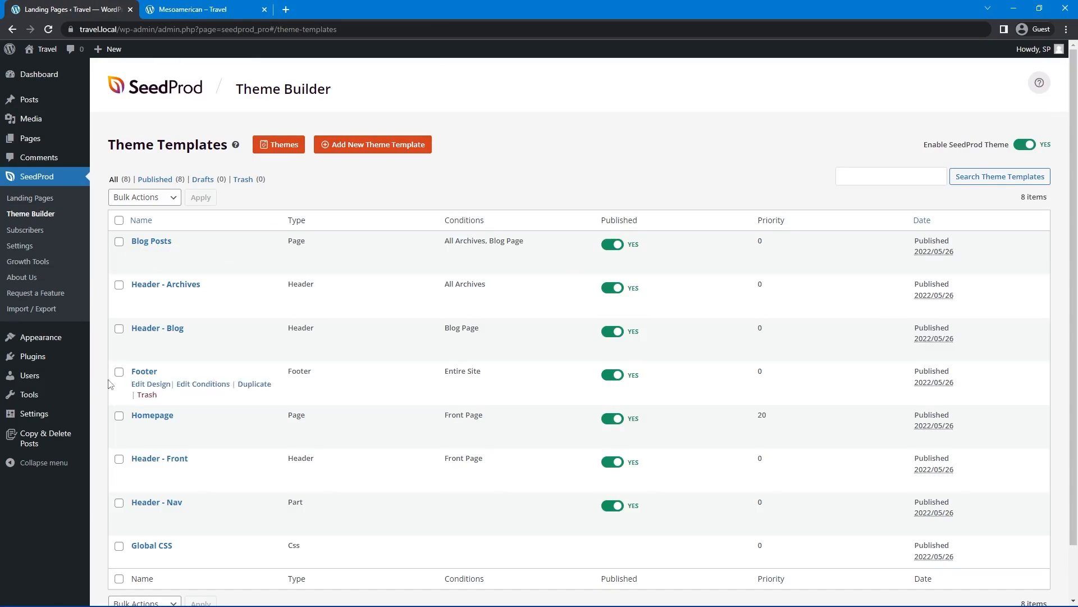
mouse_move(40, 414)
click(109, 450)
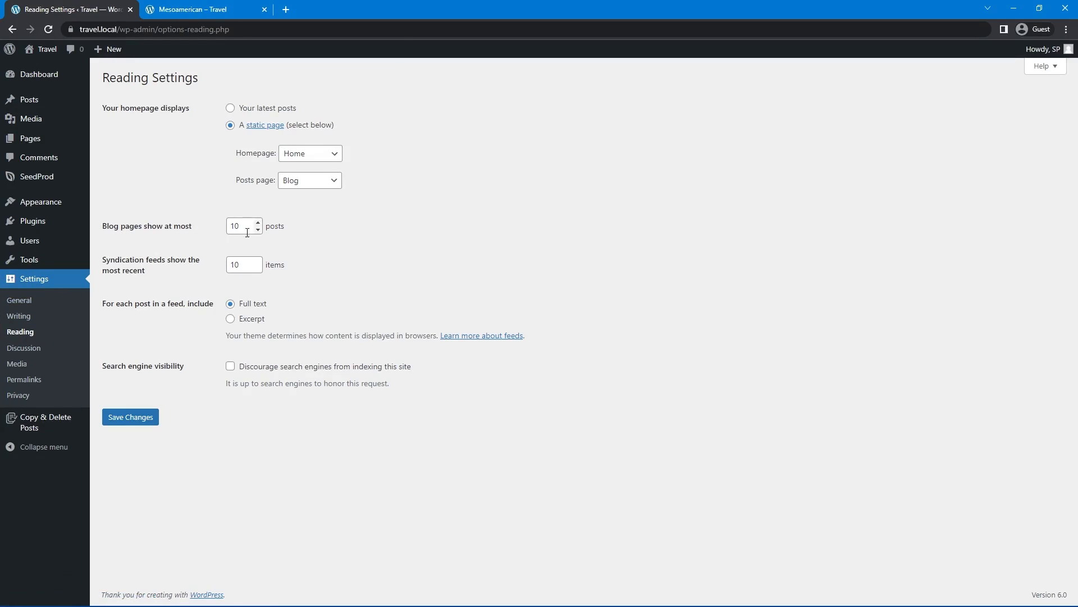
Limit blog pages to showing at most 6 posts and save the Reading settings
drag(248, 226, 220, 228)
text(6)
click(415, 248)
click(135, 415)
Reload the live Mesoamerican category page and check the number of posts above the pagination
click(212, 10)
key(F5)
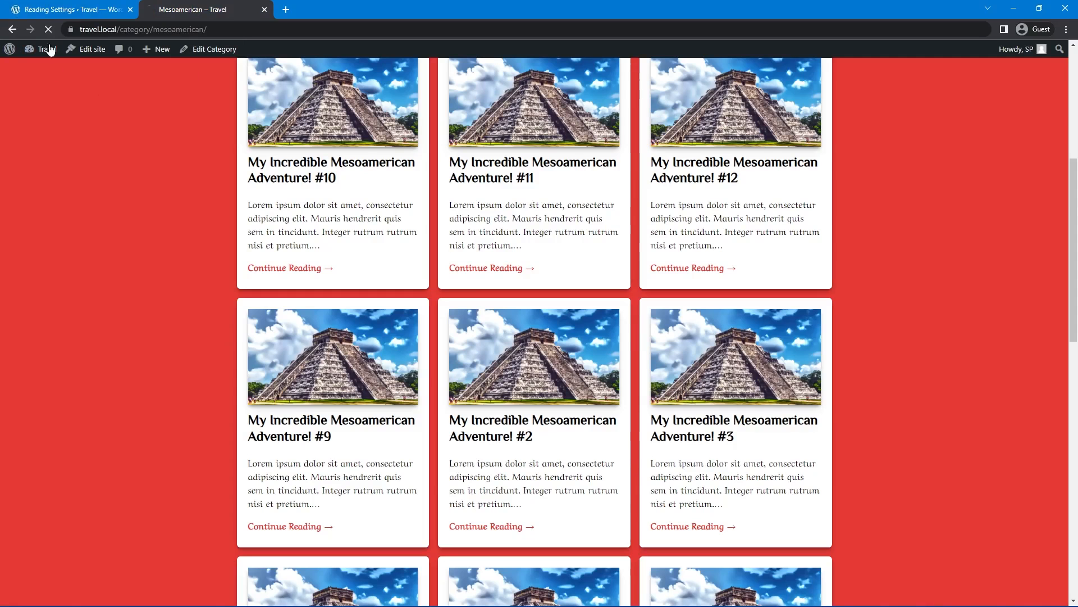
scroll(143, 292, up, 5)
scroll(128, 296, down, 4)
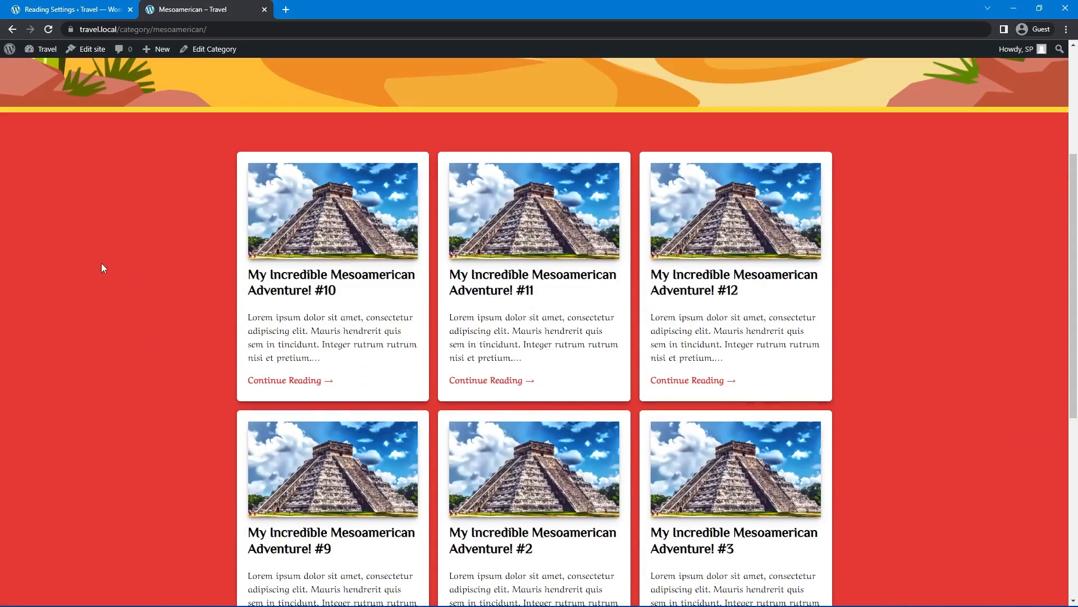
scroll(834, 342, down, 3)
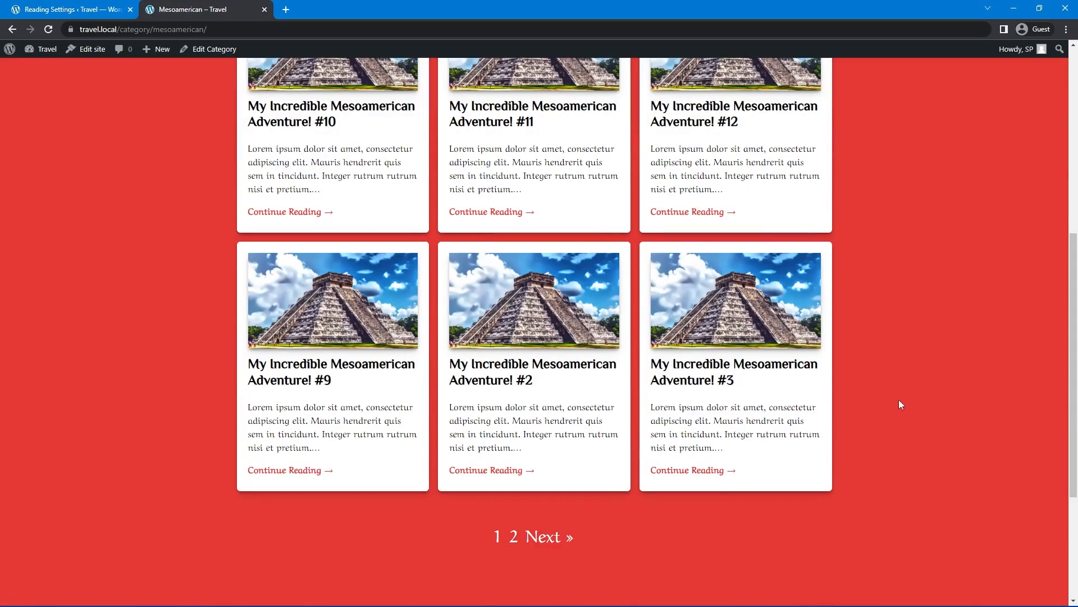
scroll(895, 401, down, 2)
Open the second page of the Mesoamerican category and check its post rows and pagination
click(548, 434)
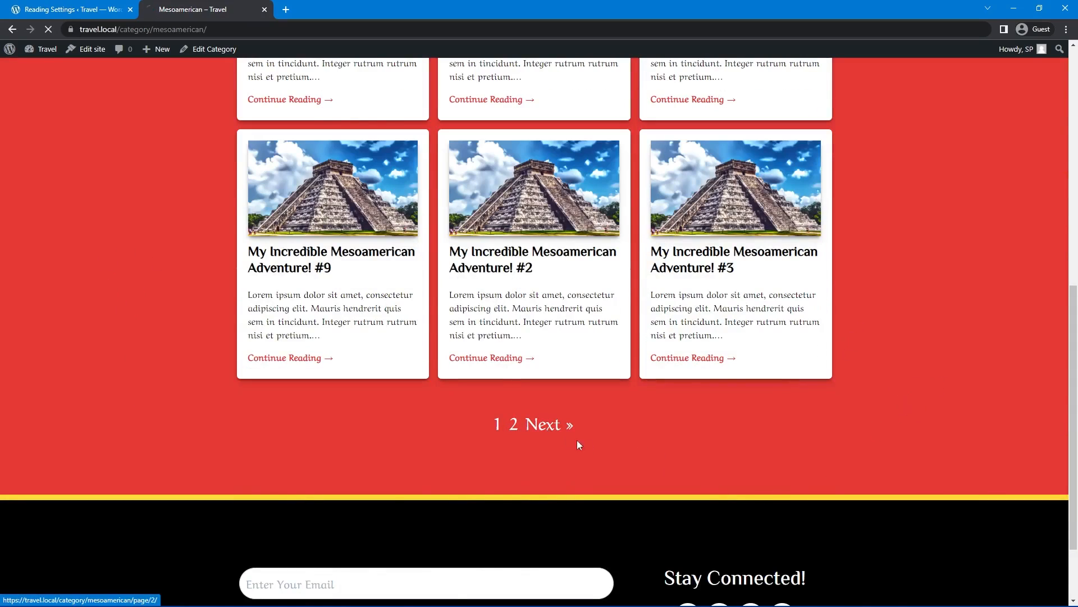
scroll(911, 441, down, 6)
scroll(566, 471, down, 2)
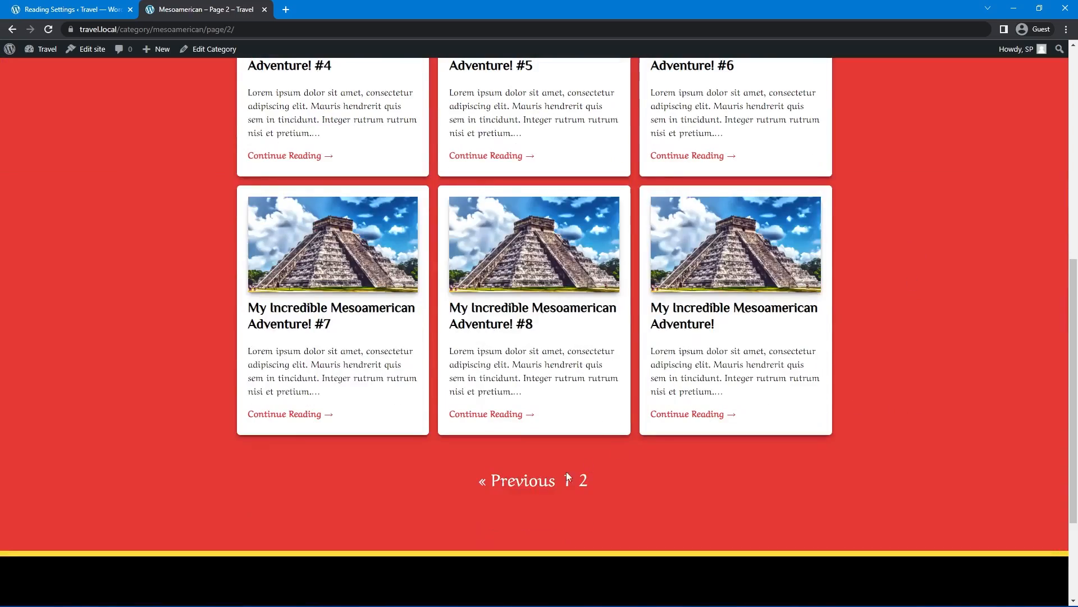
scroll(488, 439, up, 4)
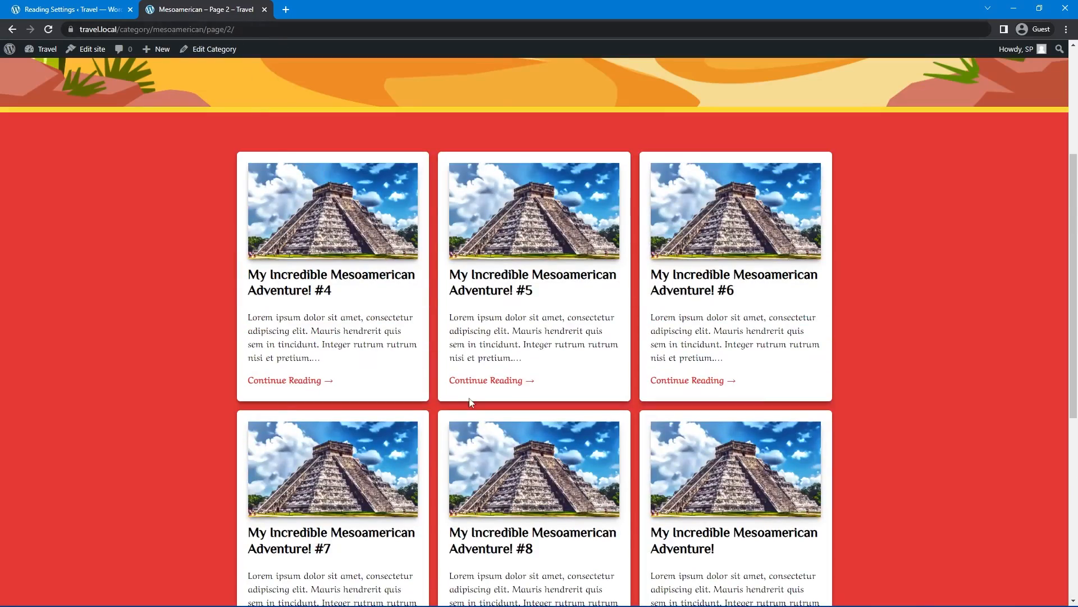
scroll(539, 427, up, 4)
scroll(610, 447, down, 4)
scroll(618, 415, down, 3)
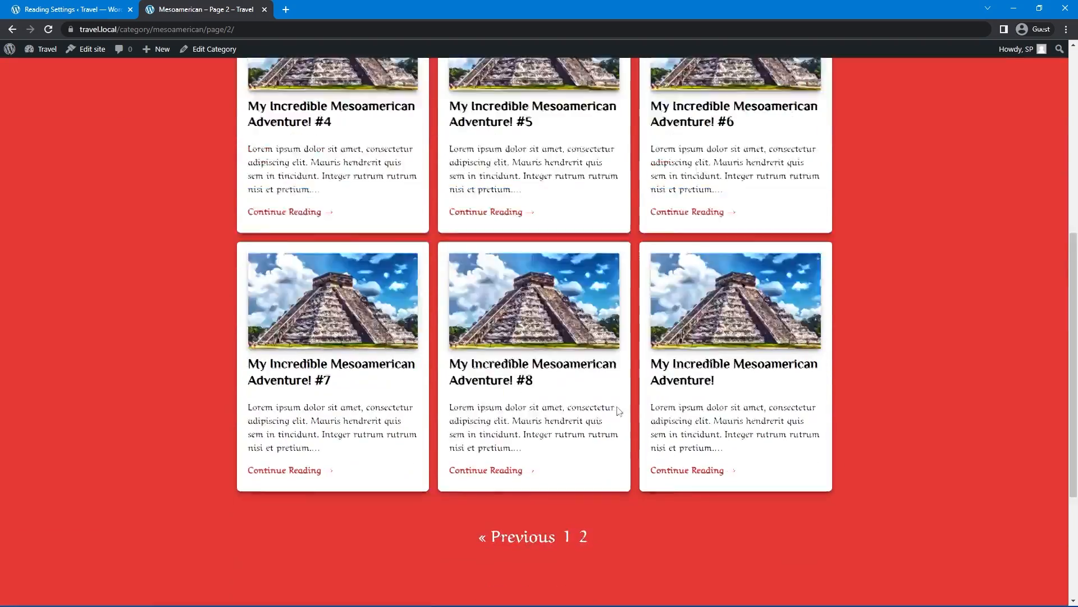
scroll(646, 337, up, 7)
Return to the homepage and test that the Begin The Journey! button leads to the blog articles
click(744, 112)
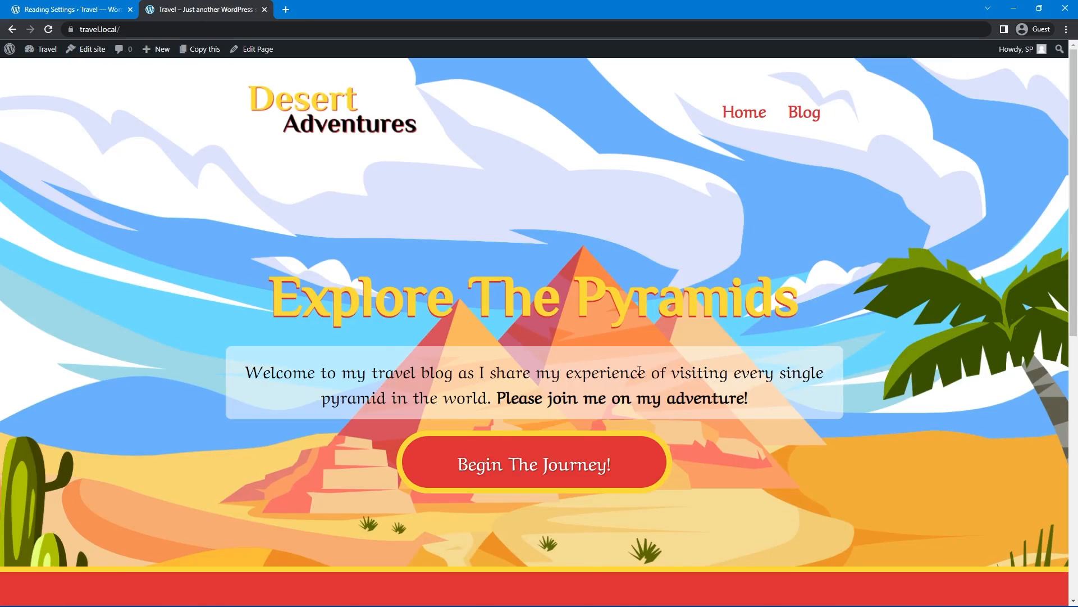
click(556, 473)
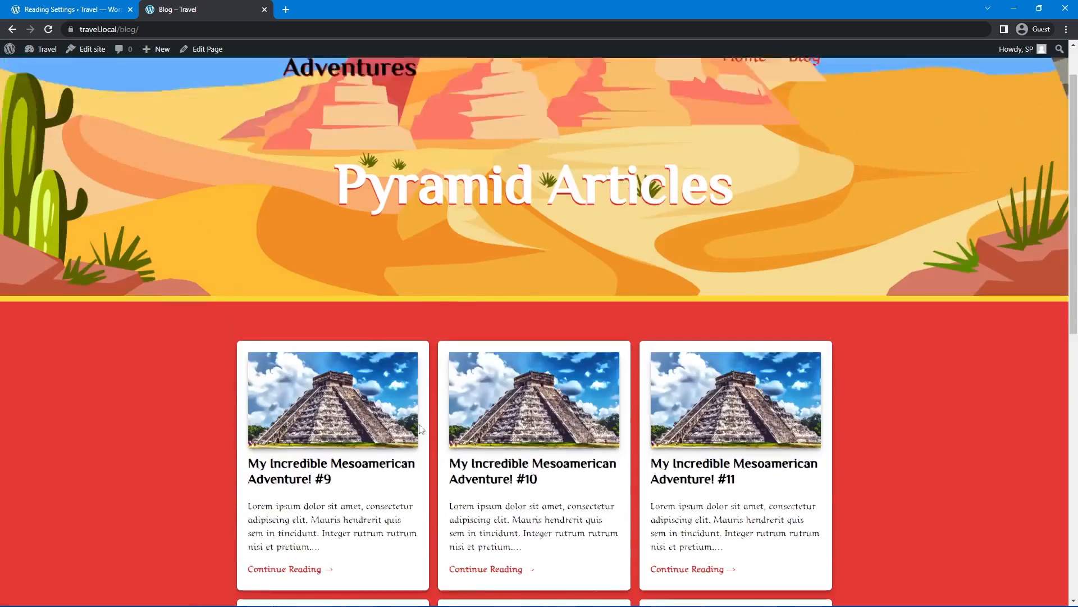
scroll(449, 393, down, 3)
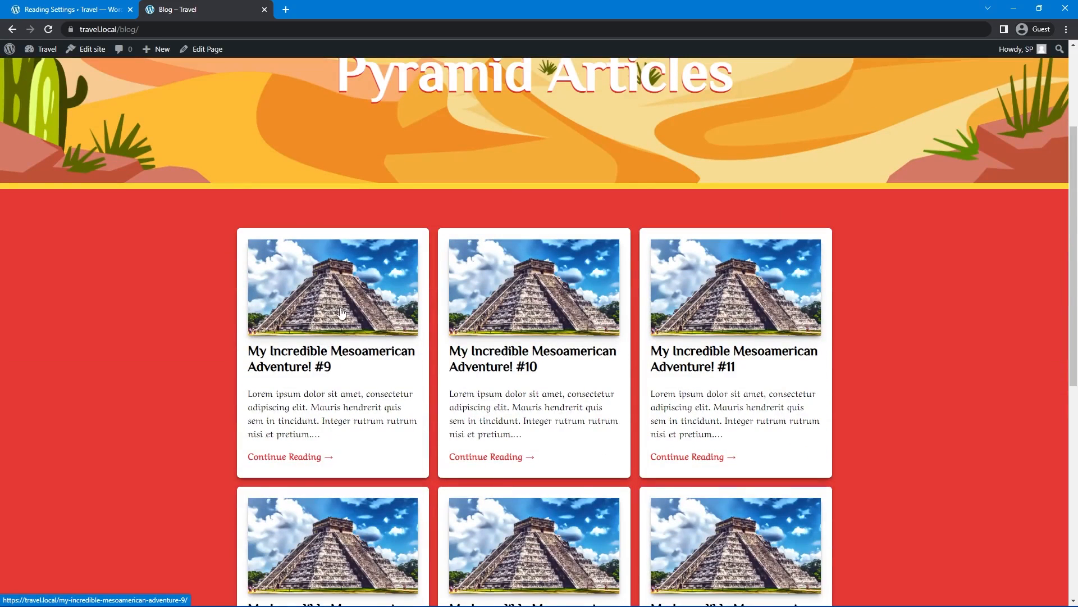
scroll(349, 309, up, 3)
Return to the homepage and test the Egyptian Pyramids category link
click(744, 112)
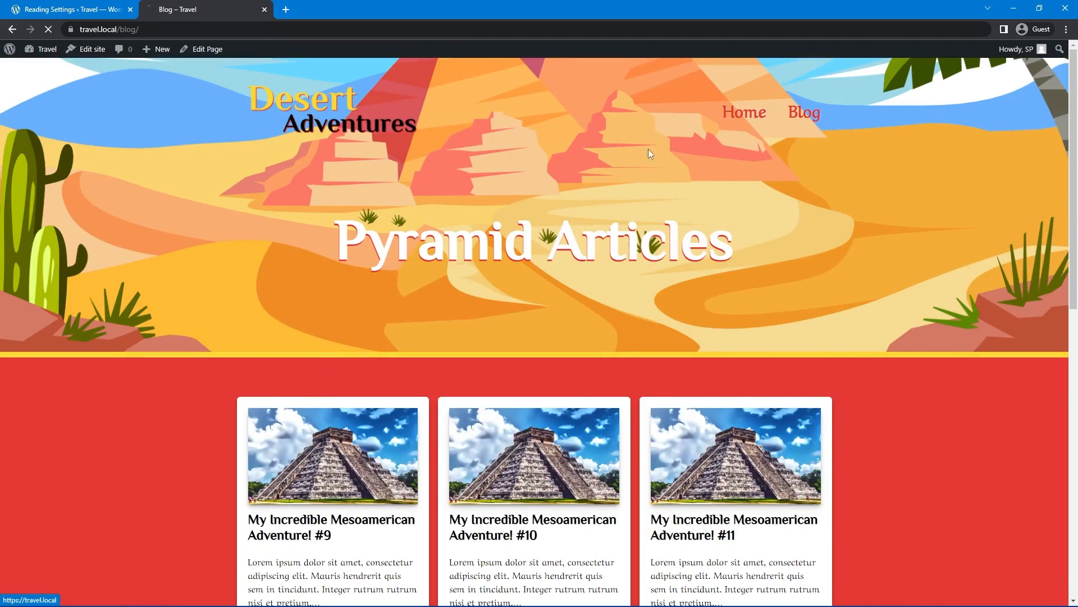
scroll(527, 282, down, 6)
scroll(489, 380, up, 1)
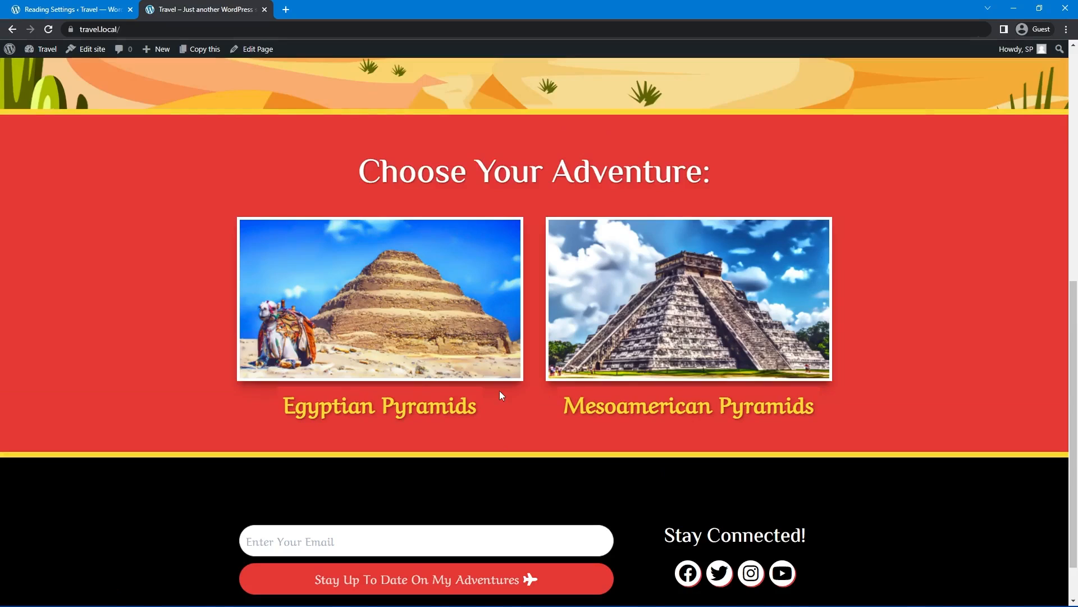
click(501, 395)
click(360, 420)
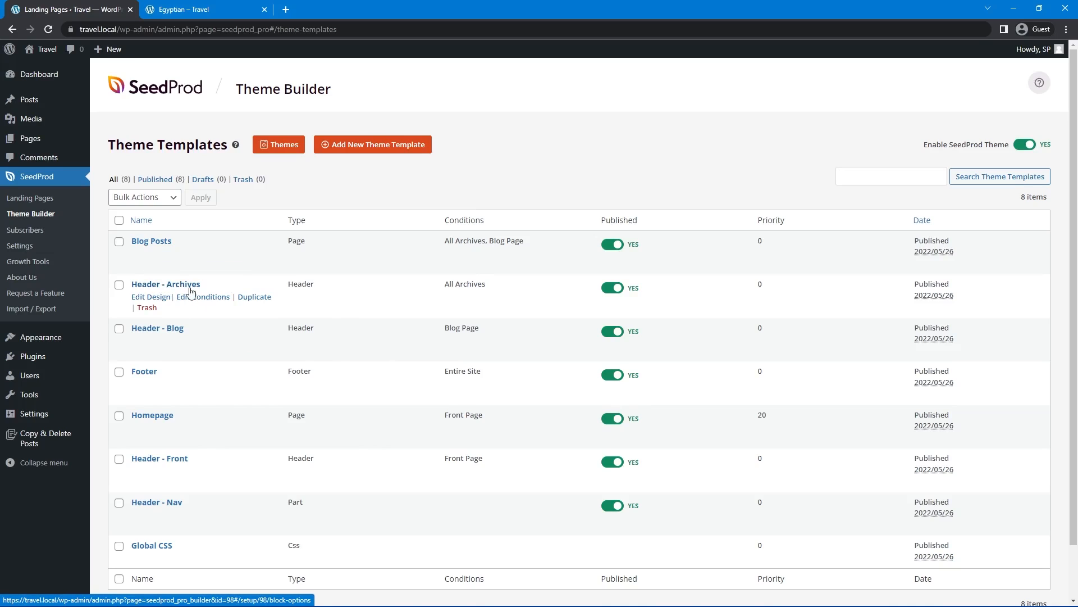
Duplicate the Header - Archives theme template and publish the copy
click(255, 298)
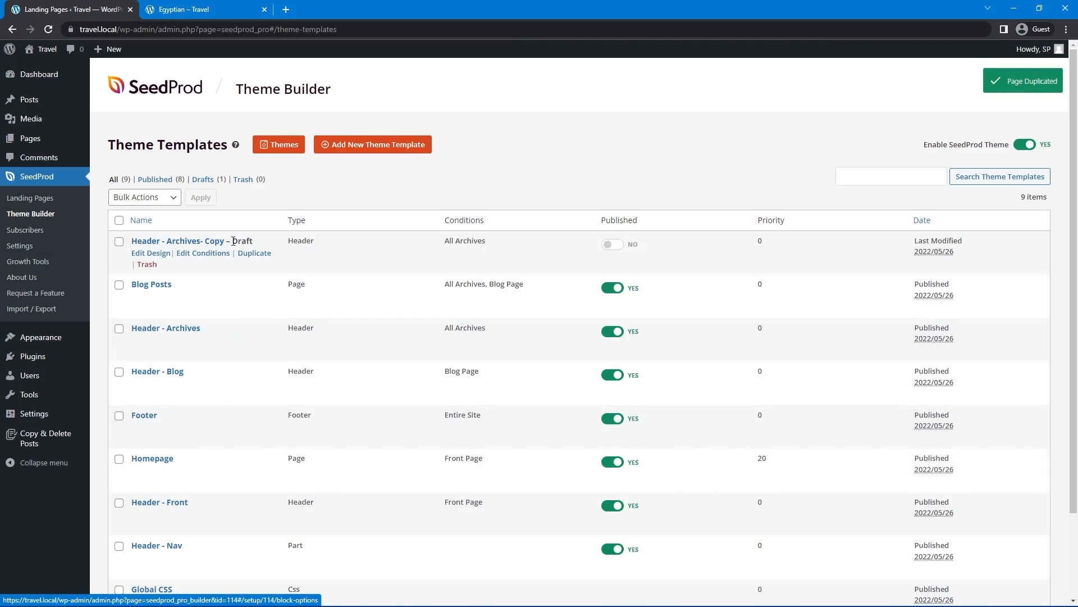
click(613, 245)
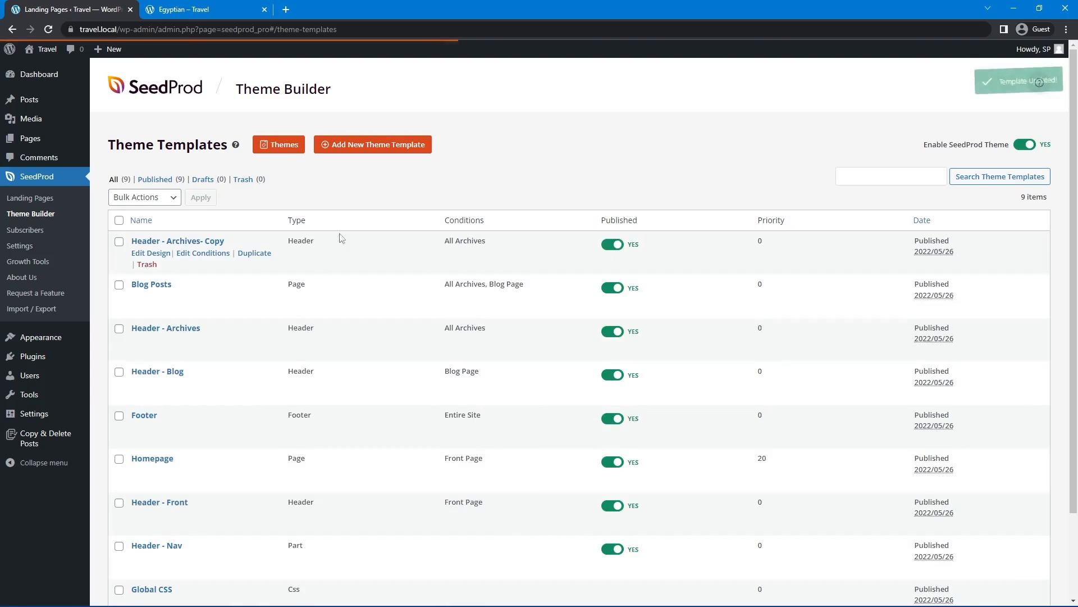
Rename the duplicated archive header template as Header - Posts and set its condition to include Posts
click(190, 254)
drag(461, 272, 399, 273)
text(Posts)
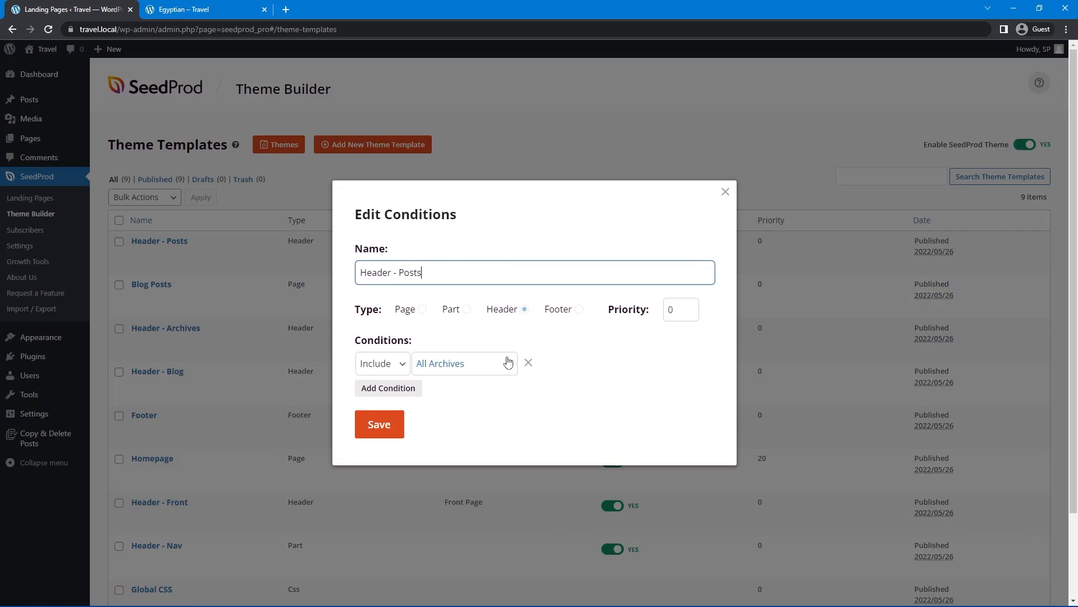
click(511, 365)
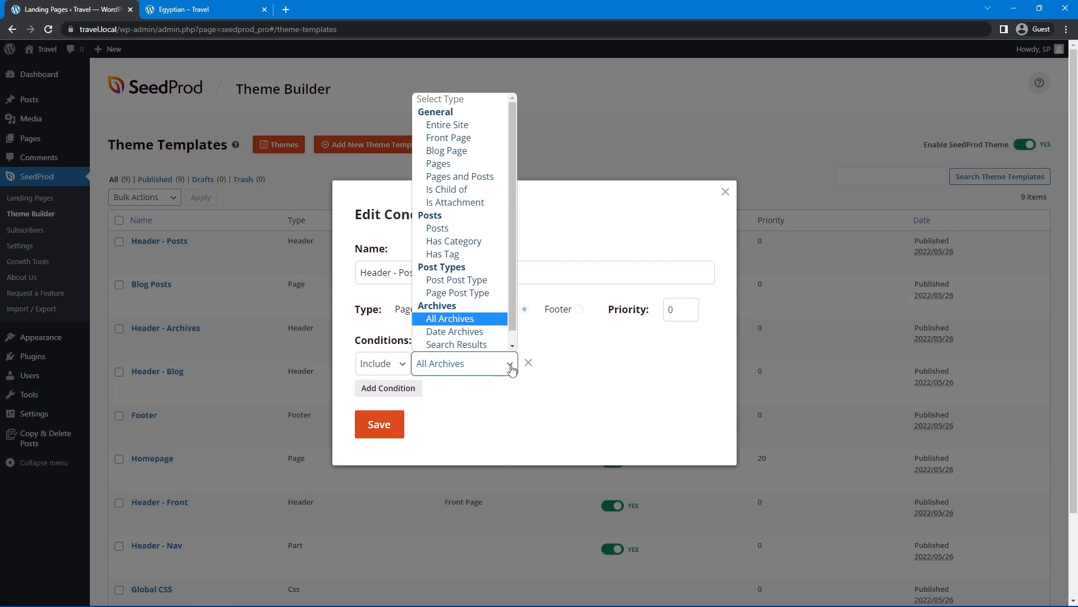
click(438, 228)
click(382, 427)
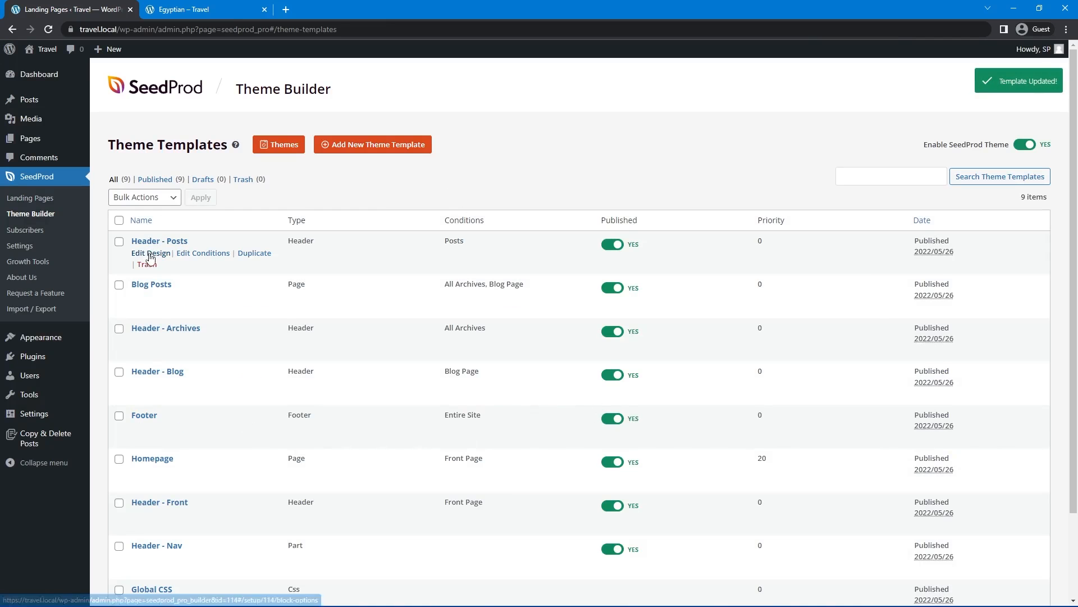
Open the Header - Posts design and add a Post Title block above the archive title headline
click(150, 254)
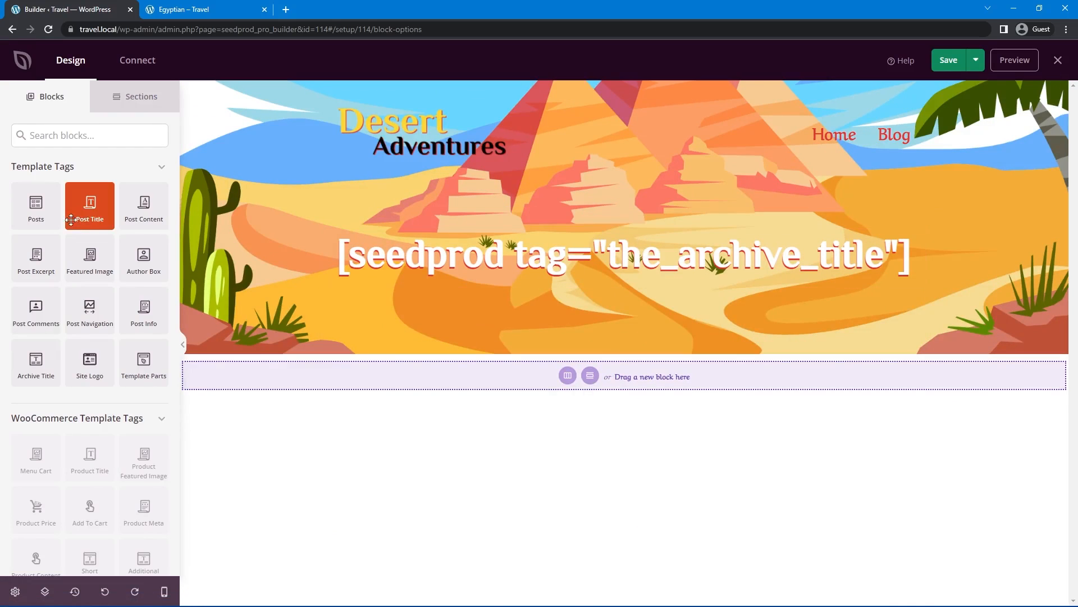
drag(90, 205, 604, 258)
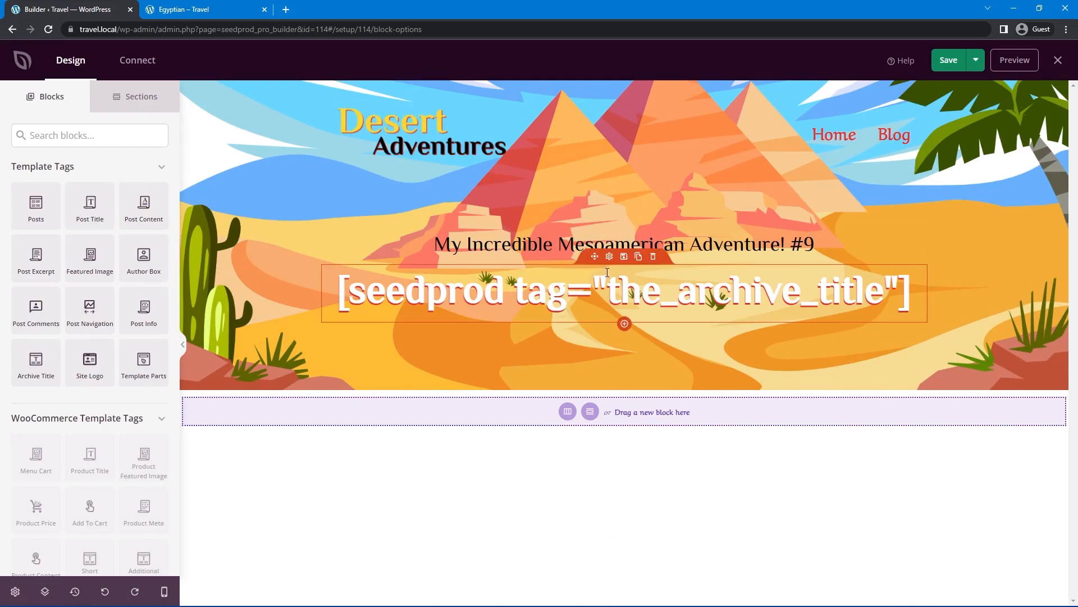
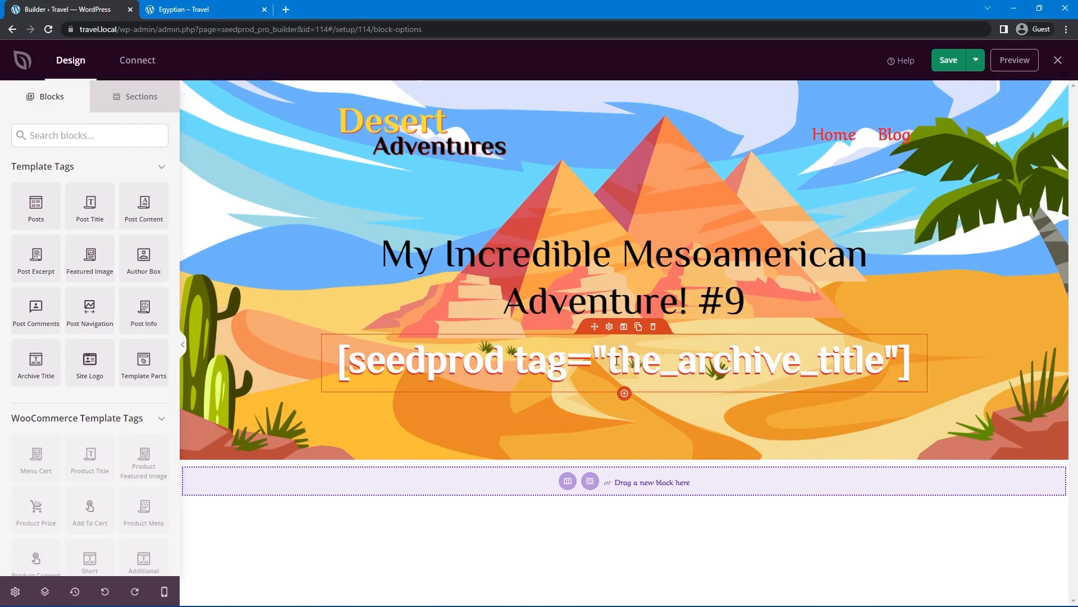
Compare the headline's dynamic text with that of a temporary Archive Title block, and delete that block
click(610, 328)
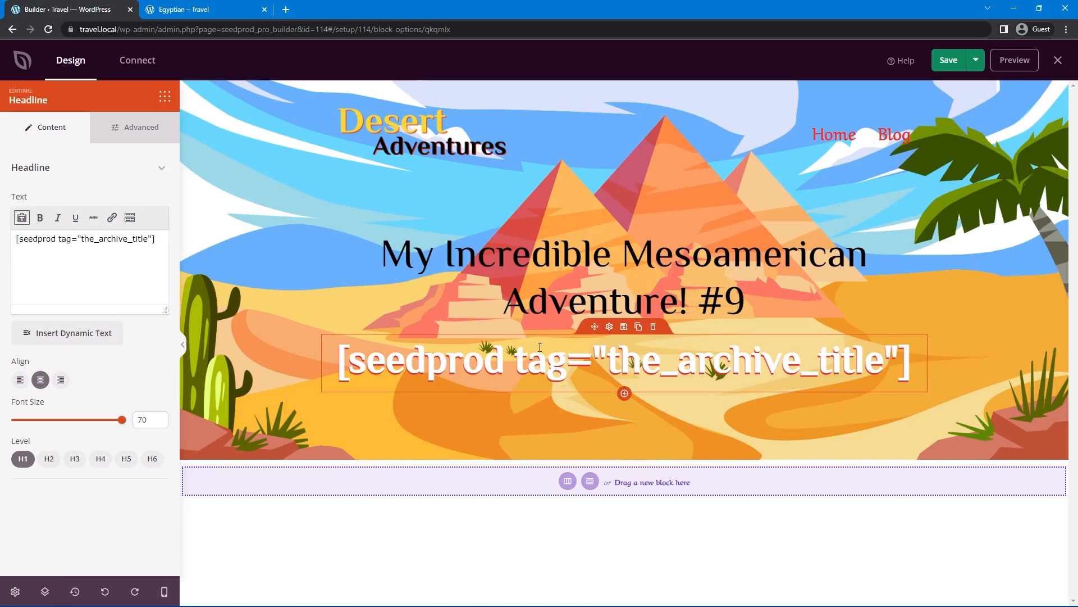
click(165, 96)
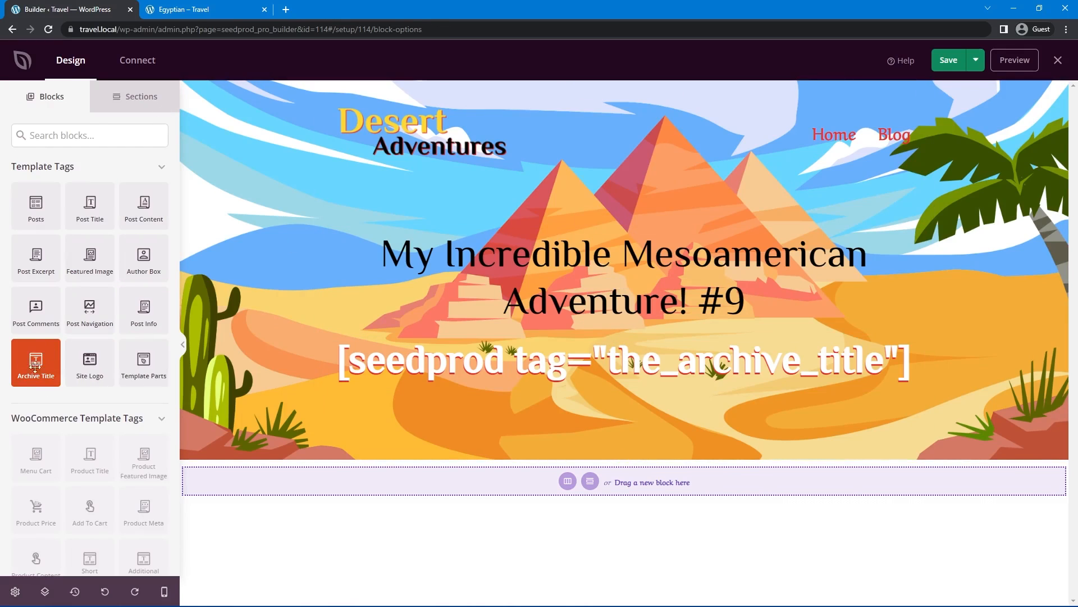
drag(35, 368, 618, 393)
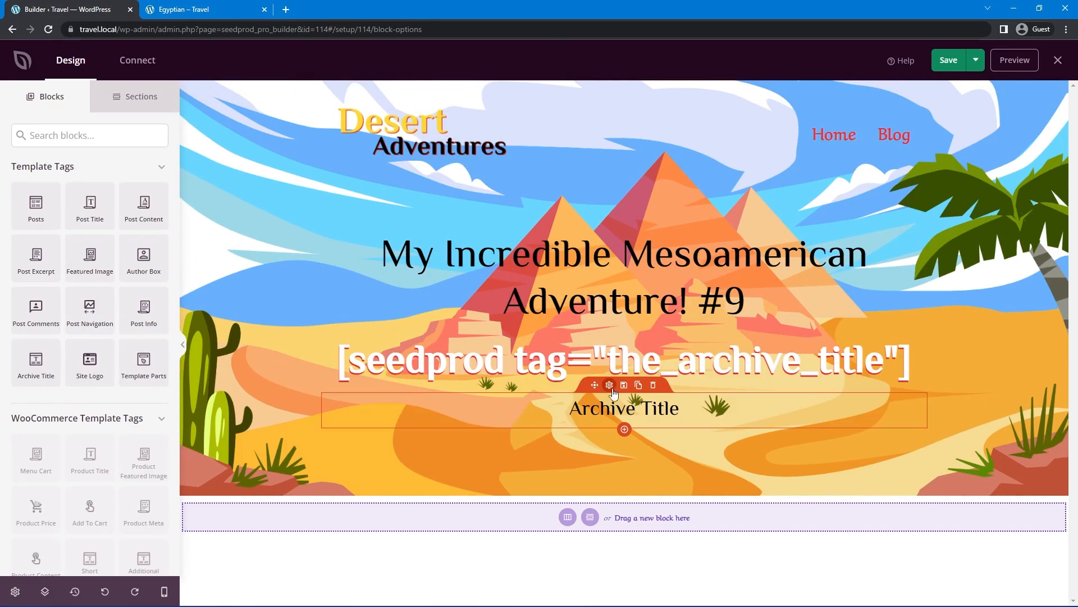
click(609, 385)
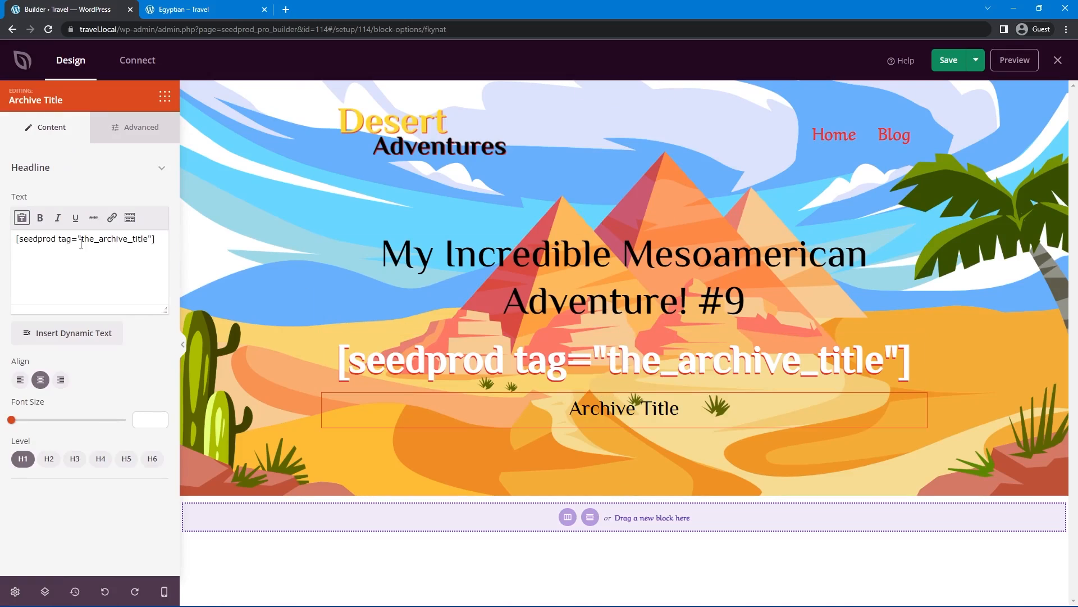
click(118, 269)
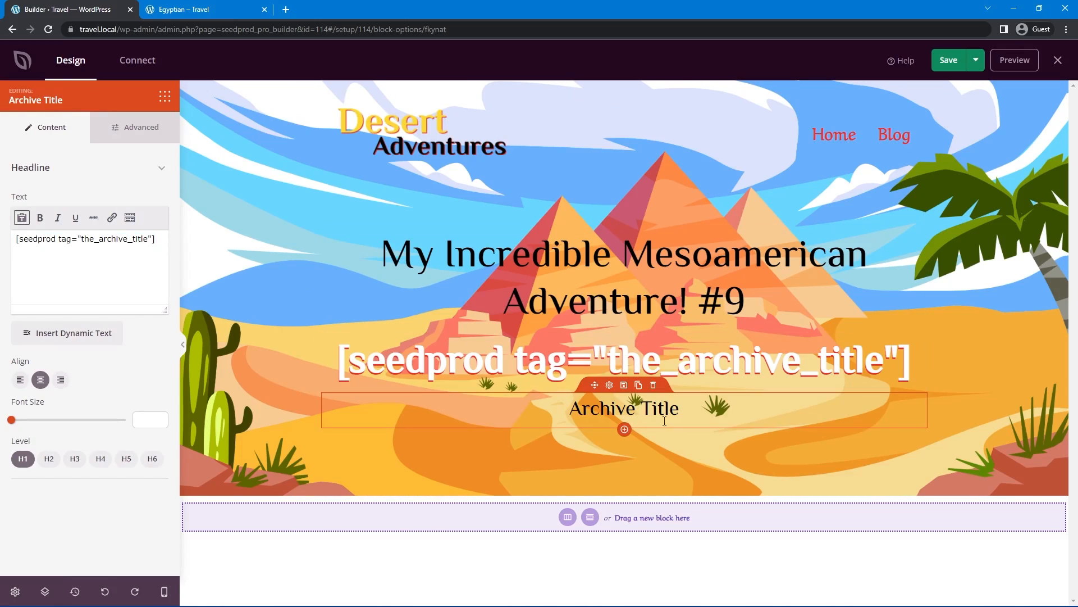
click(654, 386)
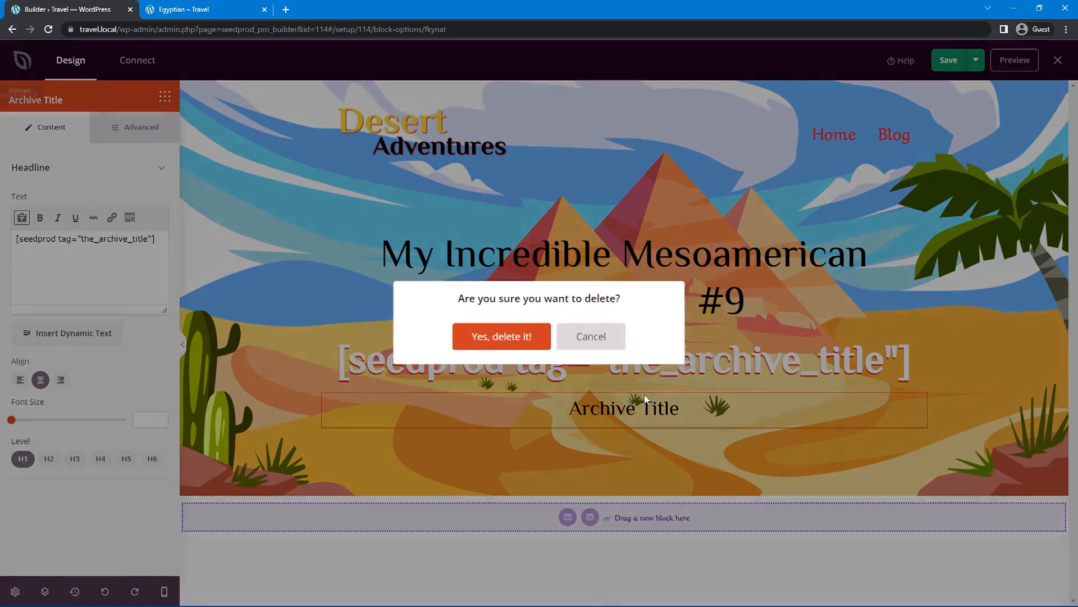
click(512, 340)
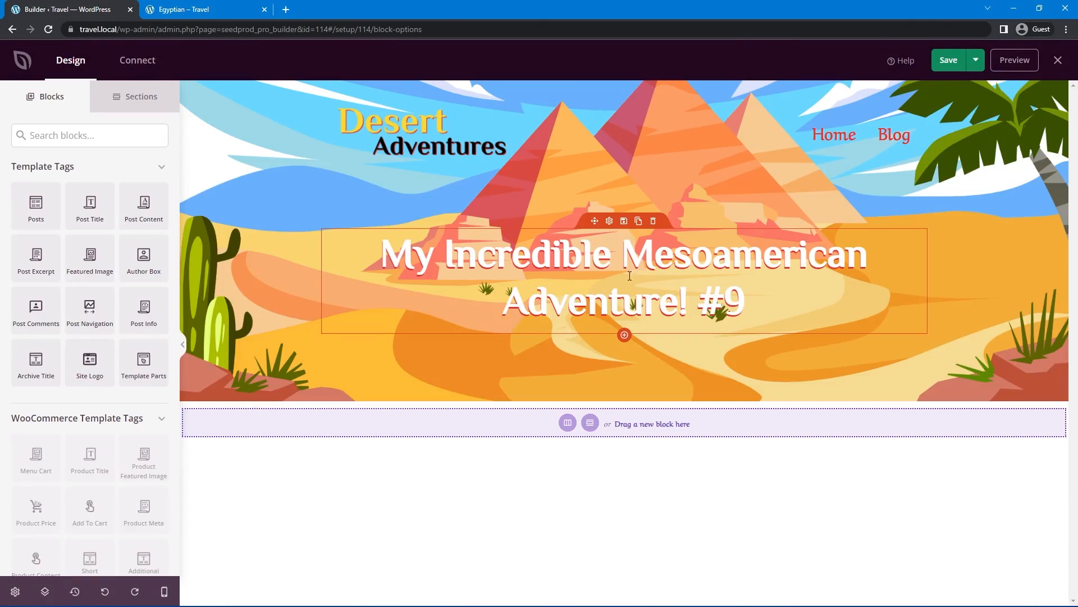
Save the Header - Posts design and check the header title on the live My Incredible Egyptian Adventure #10 post
click(947, 64)
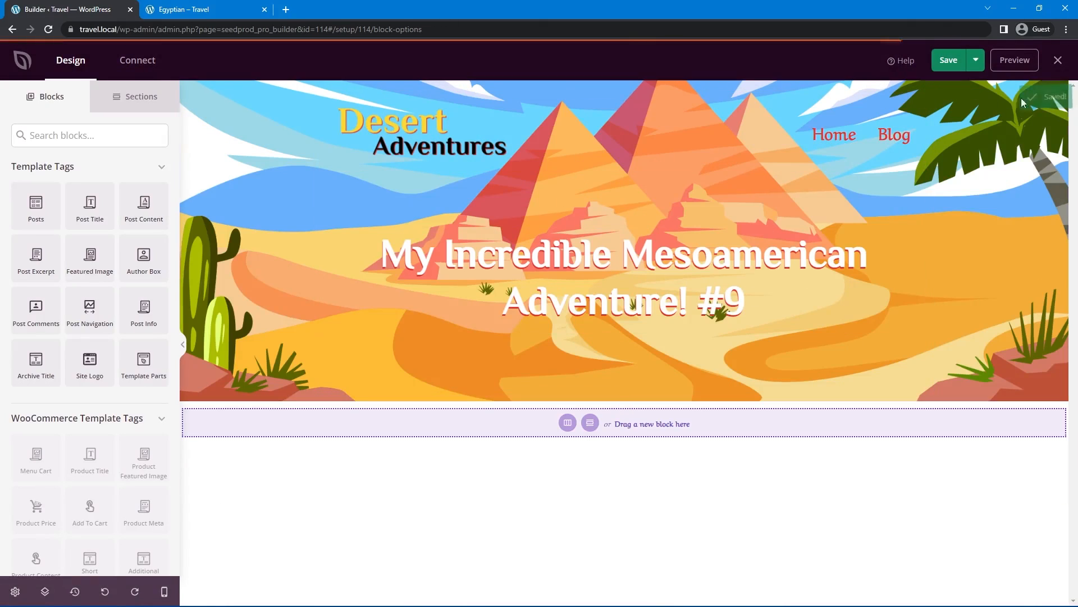
click(1057, 62)
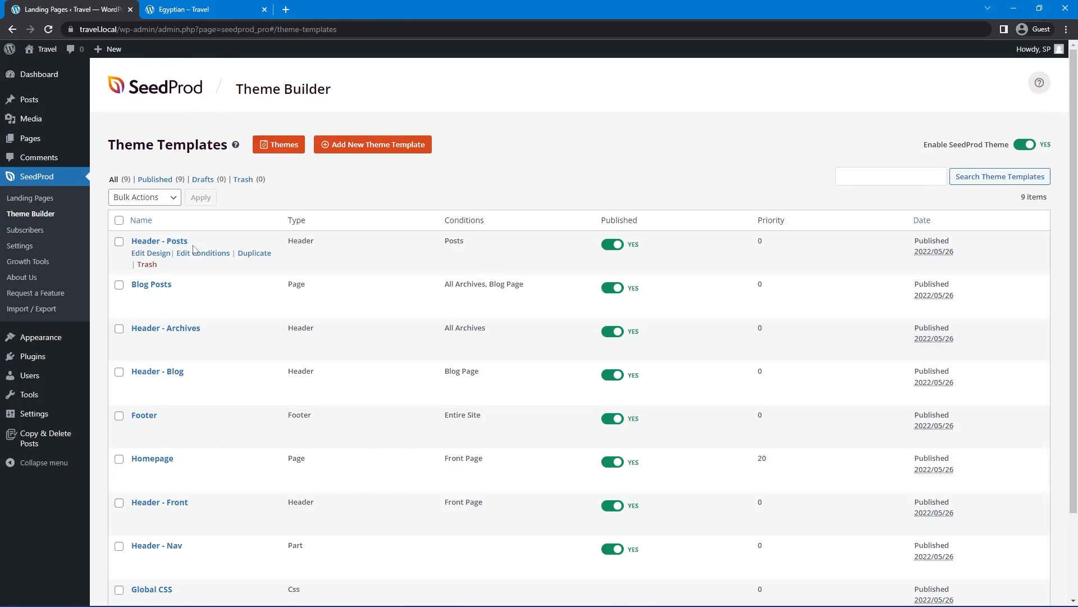
key(ctrl+Tab)
scroll(337, 337, down, 3)
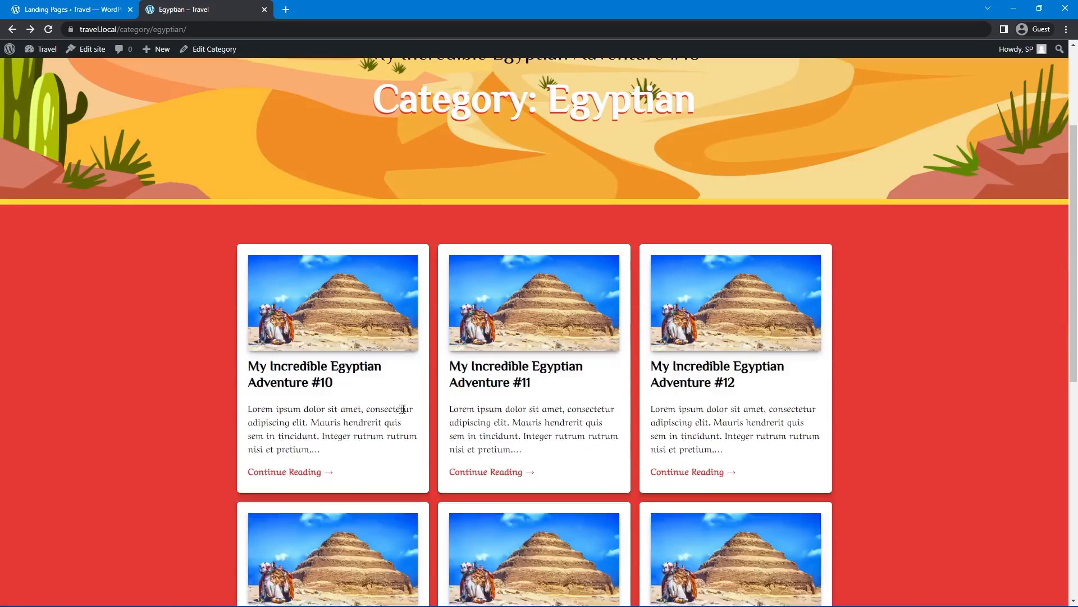
click(337, 337)
drag(183, 208, 679, 311)
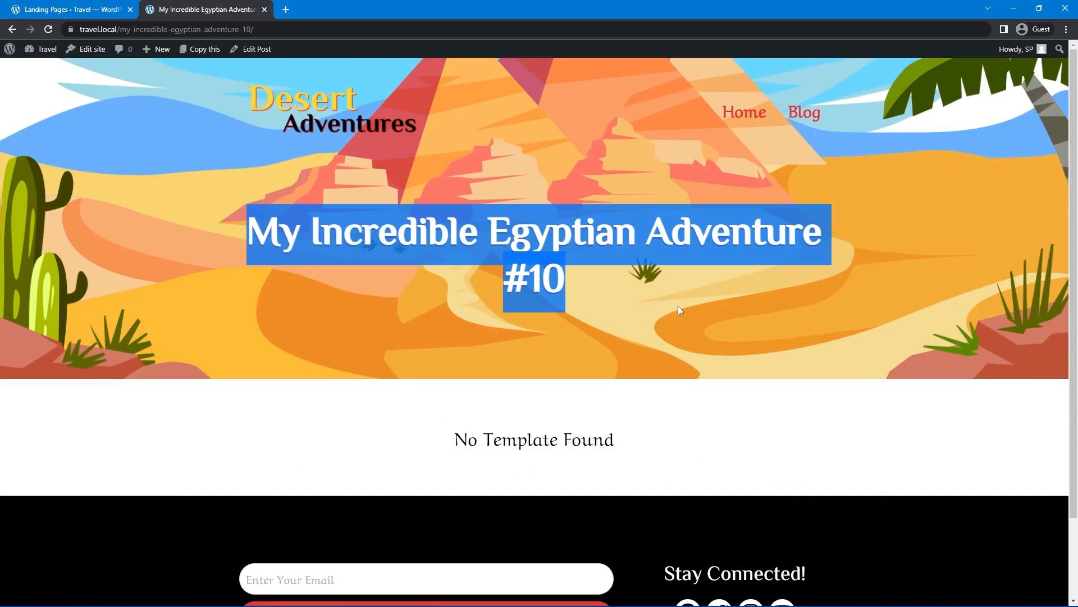
Return to the Egyptian category and check the header title and content area of My Incredible Egyptian Adventure #2
click(12, 29)
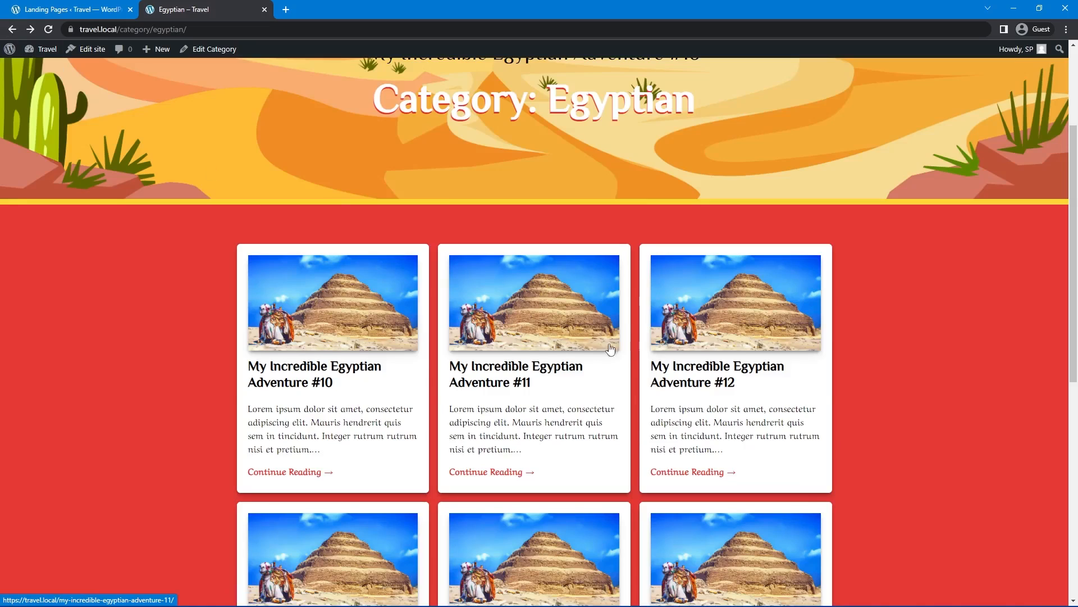
scroll(701, 393, down, 3)
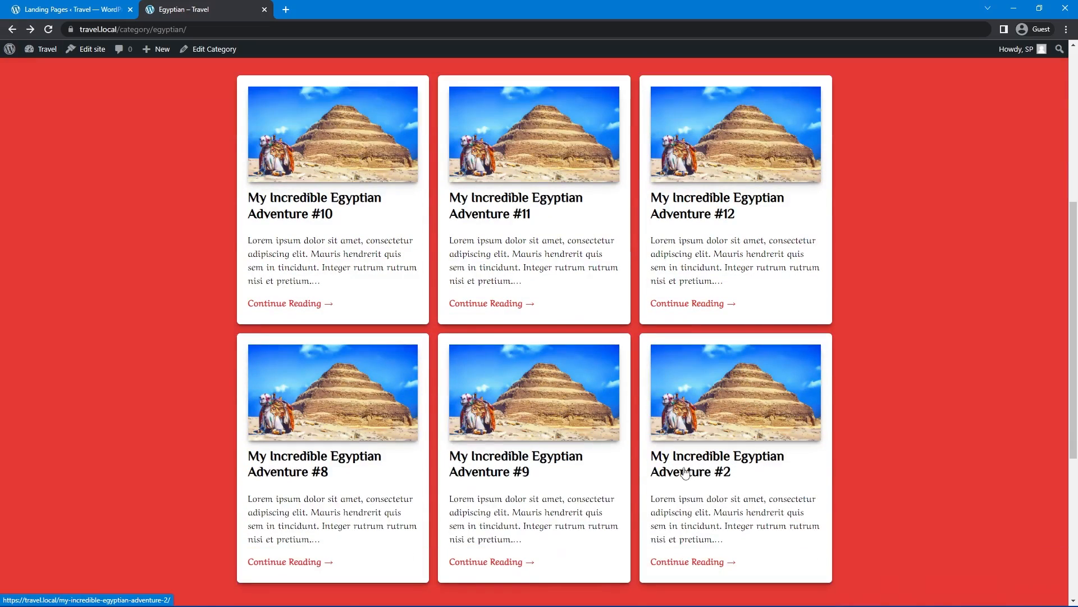
click(719, 419)
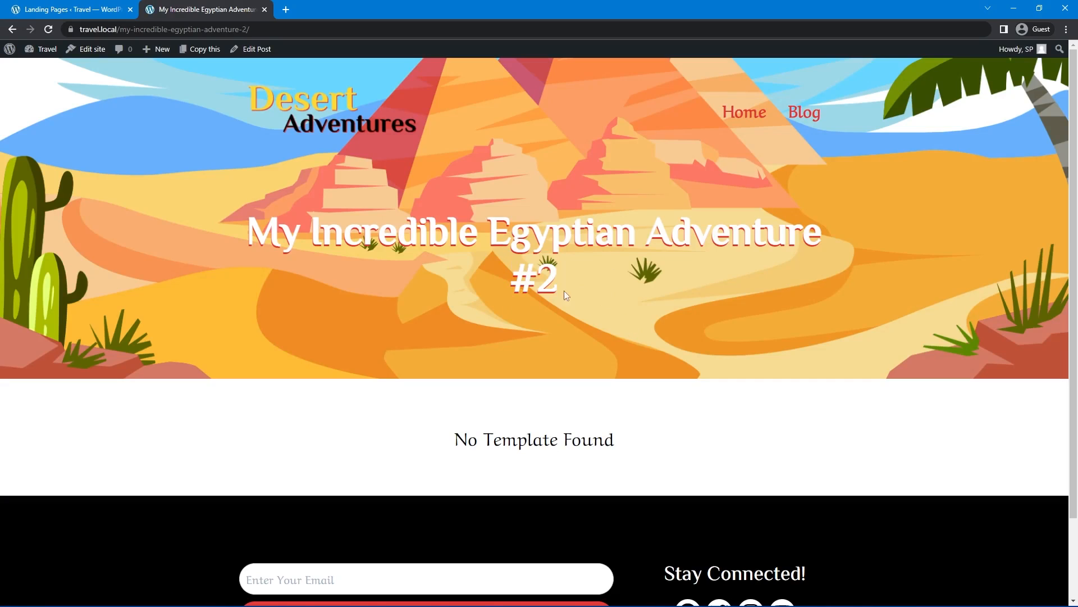
drag(236, 232, 577, 289)
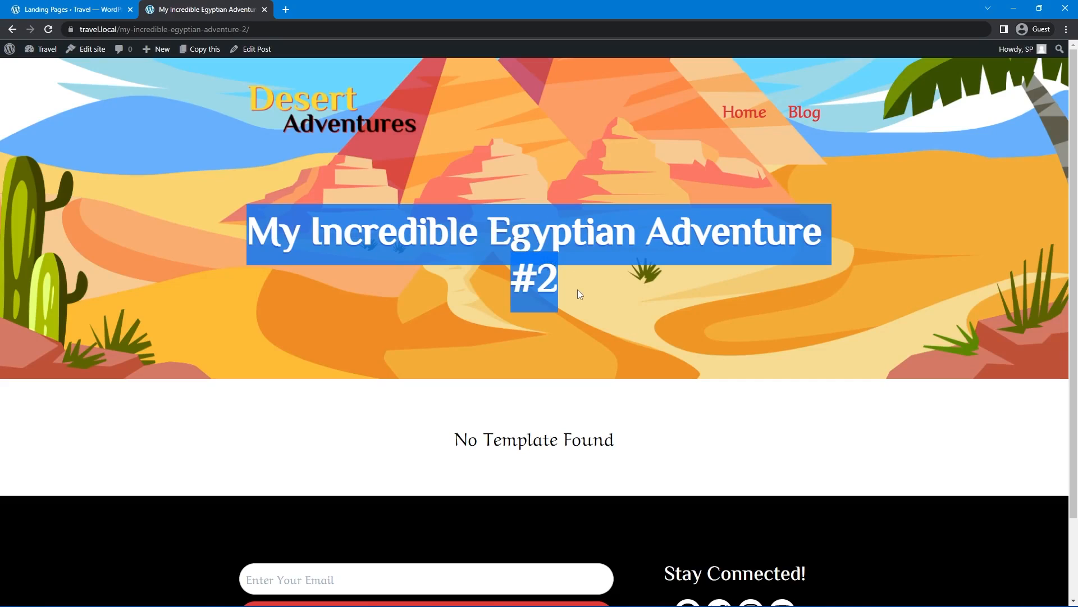
click(641, 335)
scroll(371, 284, down, 2)
drag(394, 339, 708, 357)
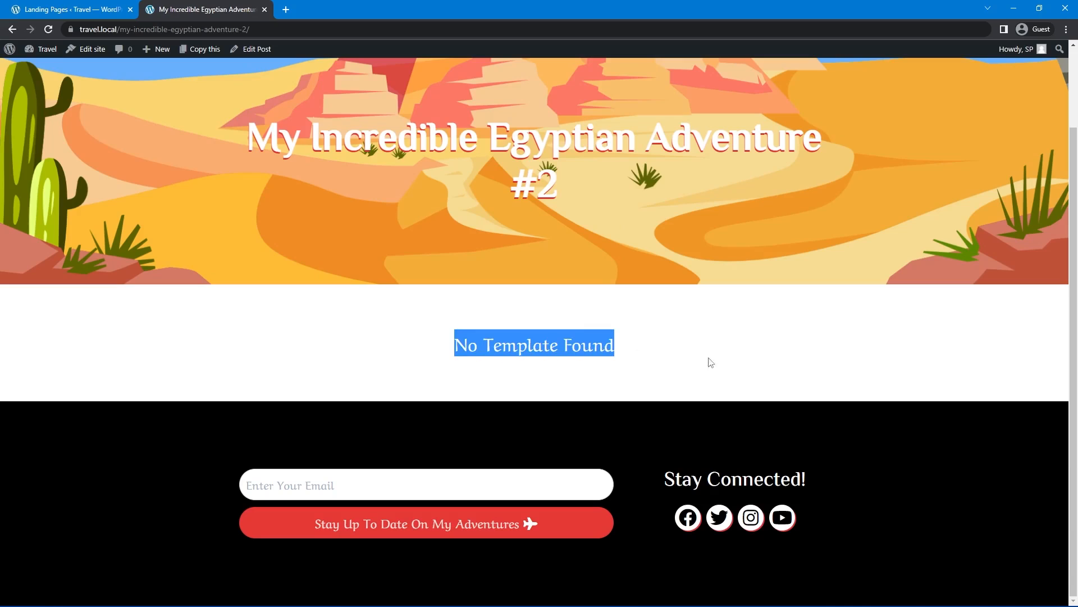
Create a new Single Post theme template named Article with the condition to include Posts
click(103, 14)
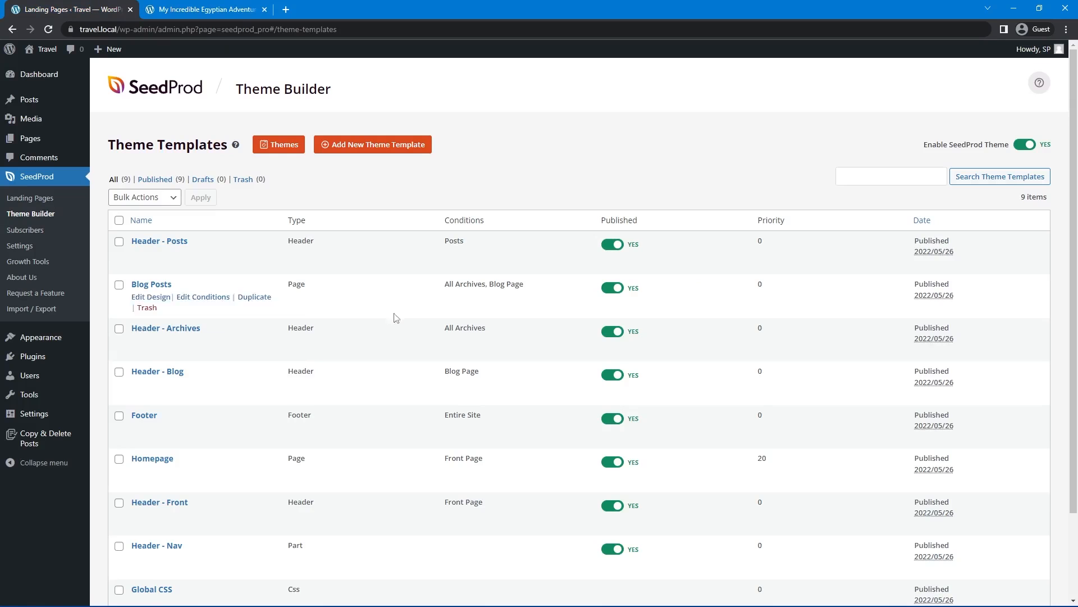
click(362, 145)
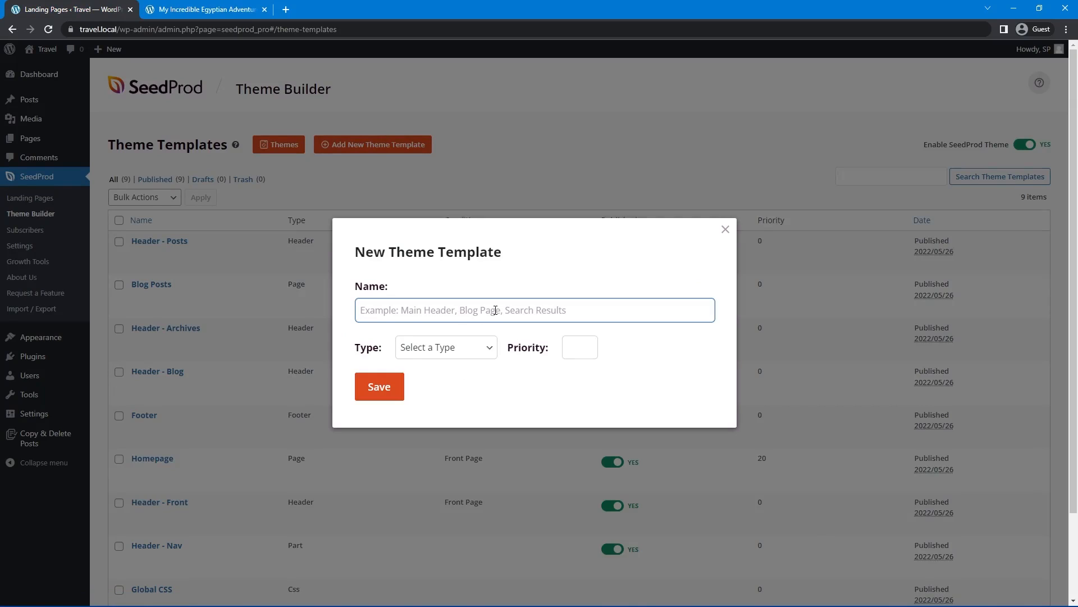
text(Article)
click(446, 347)
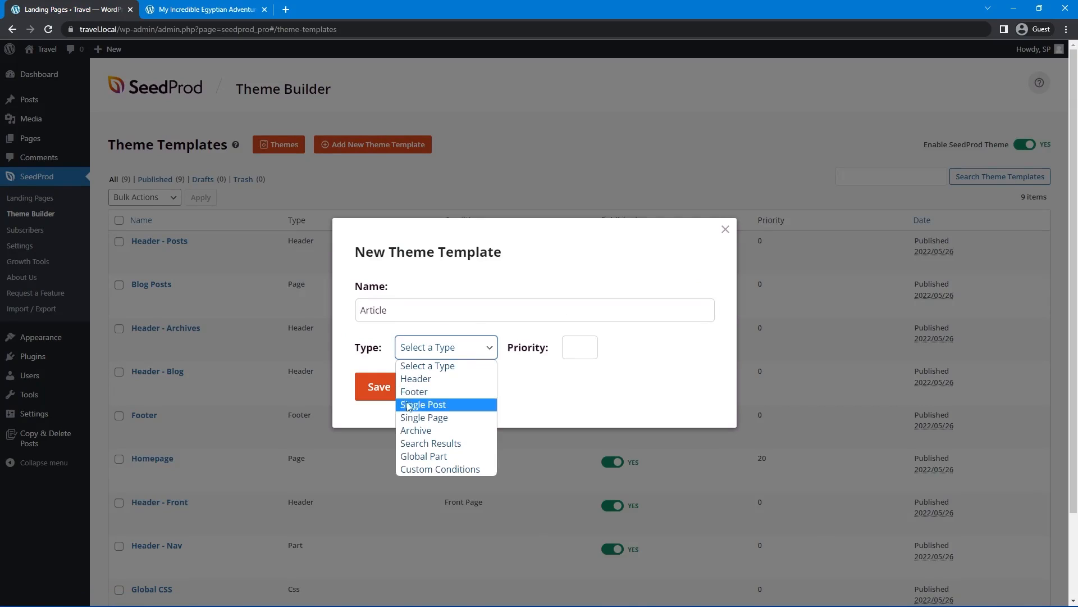
click(432, 405)
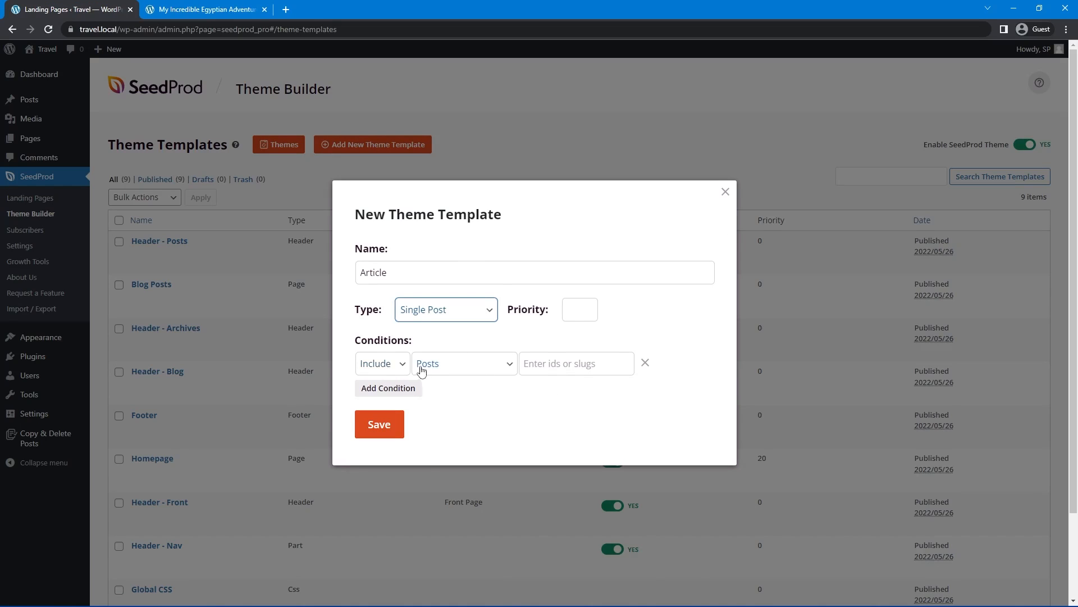
click(379, 424)
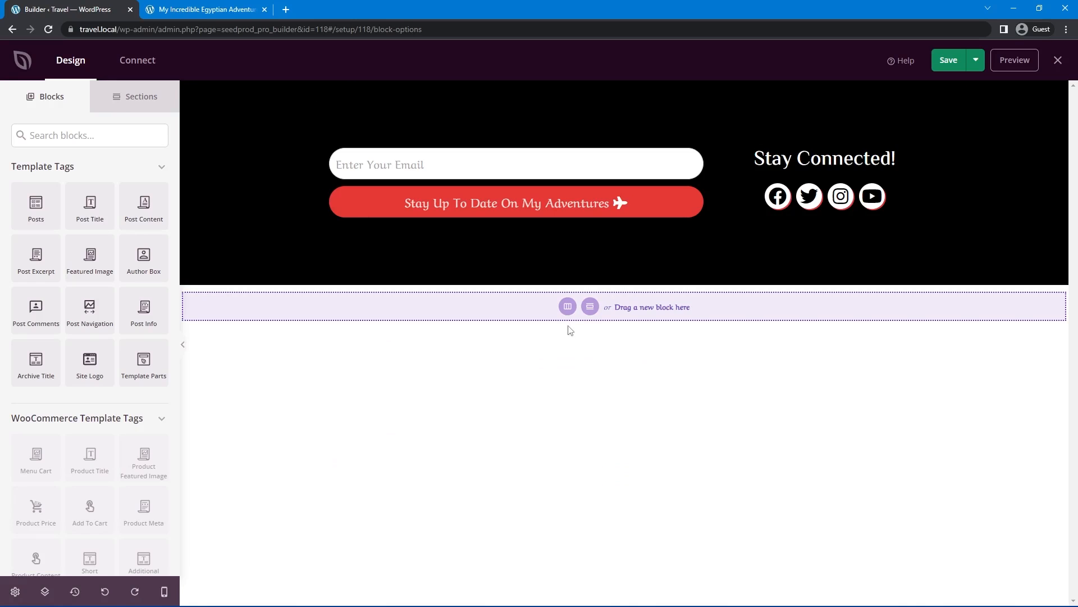
Add a one-column section with a red background and set its top and bottom padding to 50
click(568, 307)
click(541, 339)
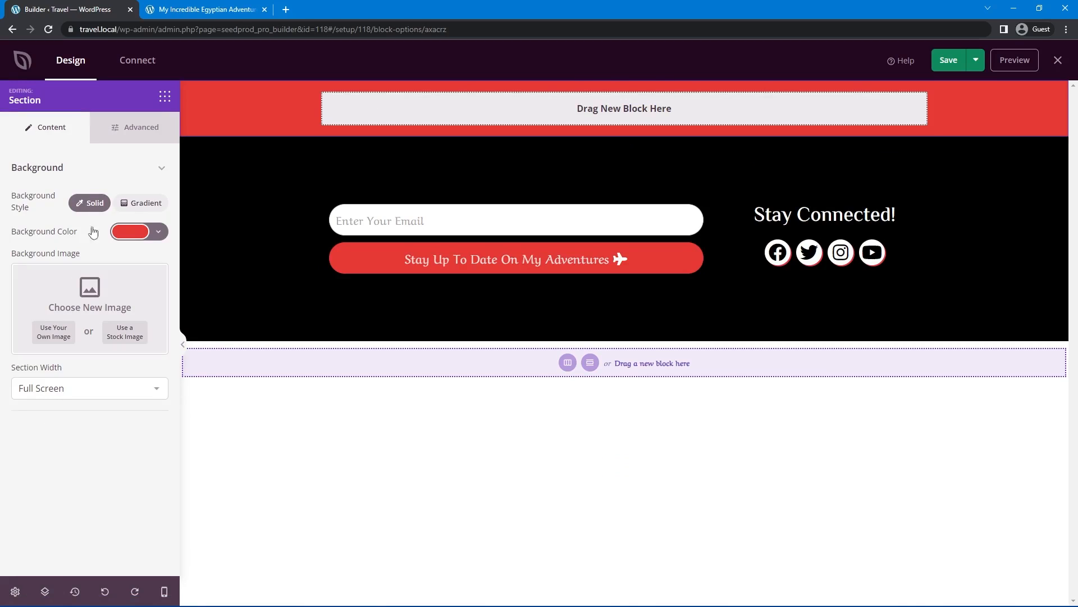
click(138, 133)
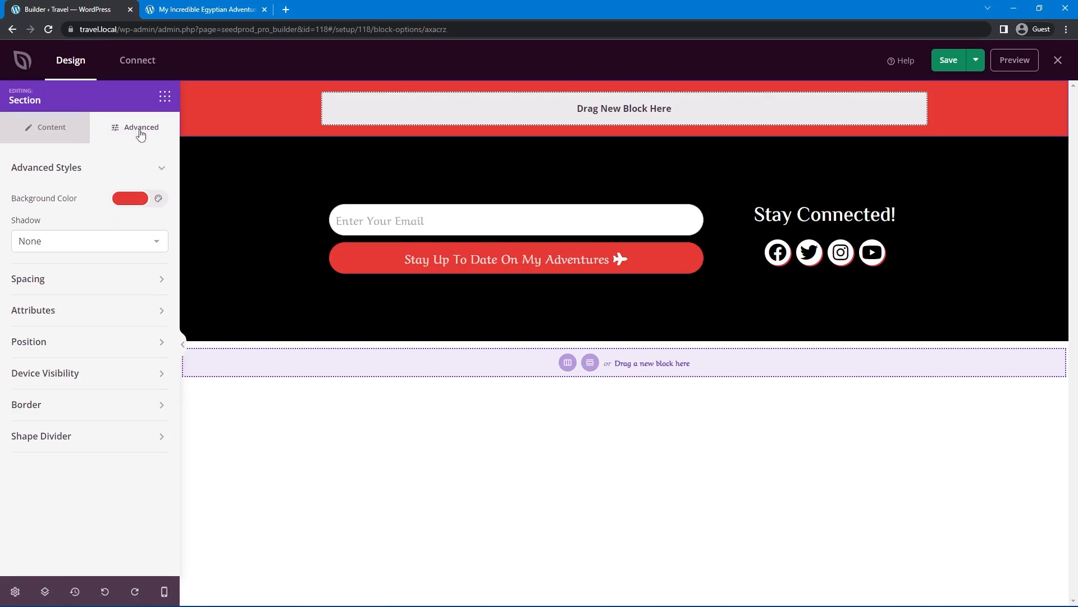
click(64, 285)
click(163, 390)
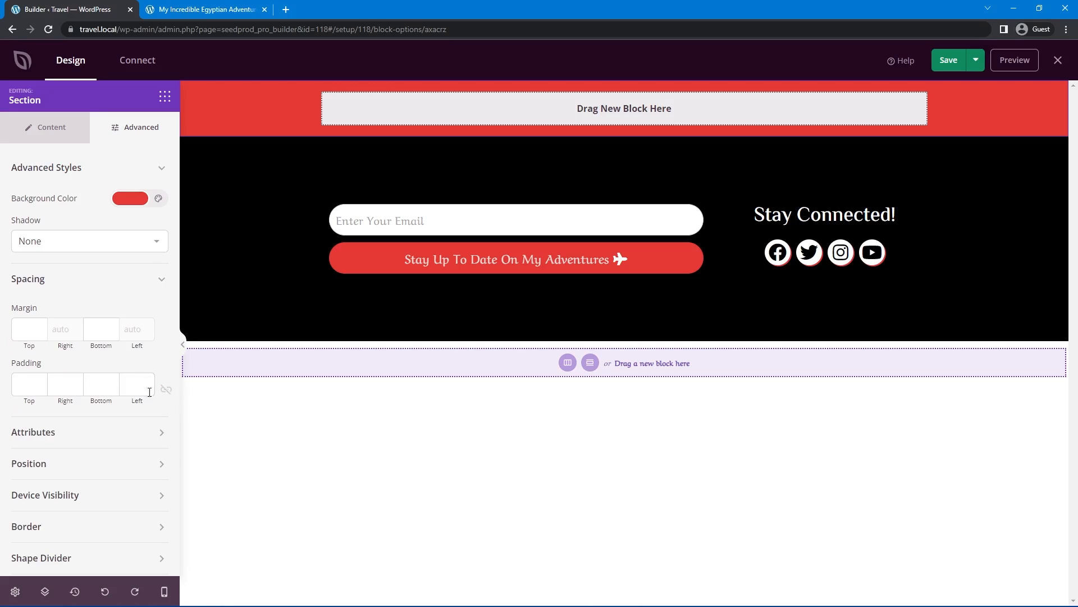
text(50)
click(101, 384)
text(50)
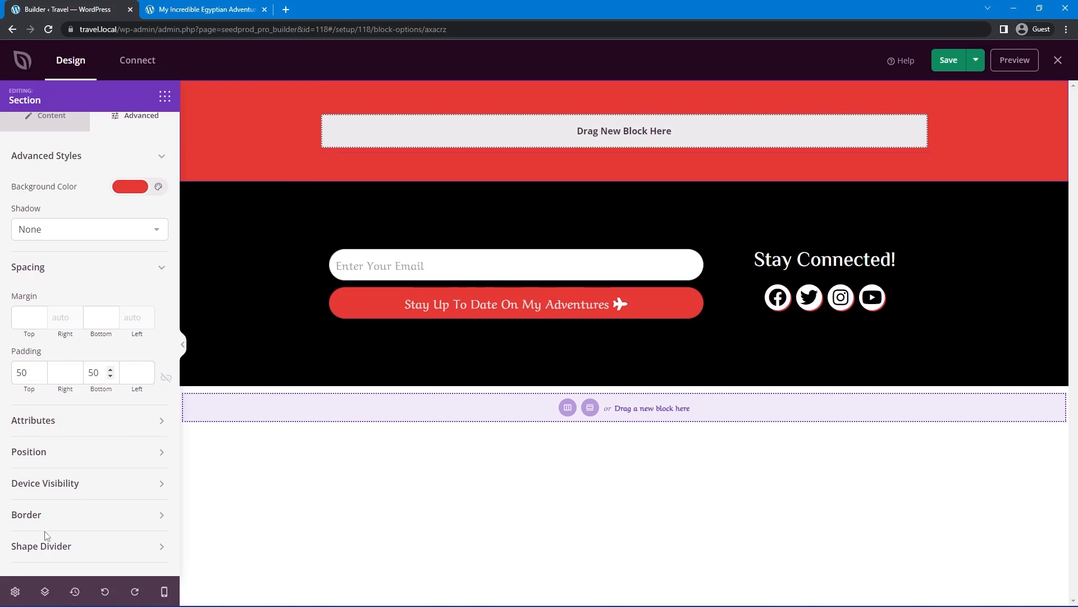
Give the red section a solid yellow border with a width of 10 on its top and bottom edges
click(61, 521)
scroll(61, 522, down, 3)
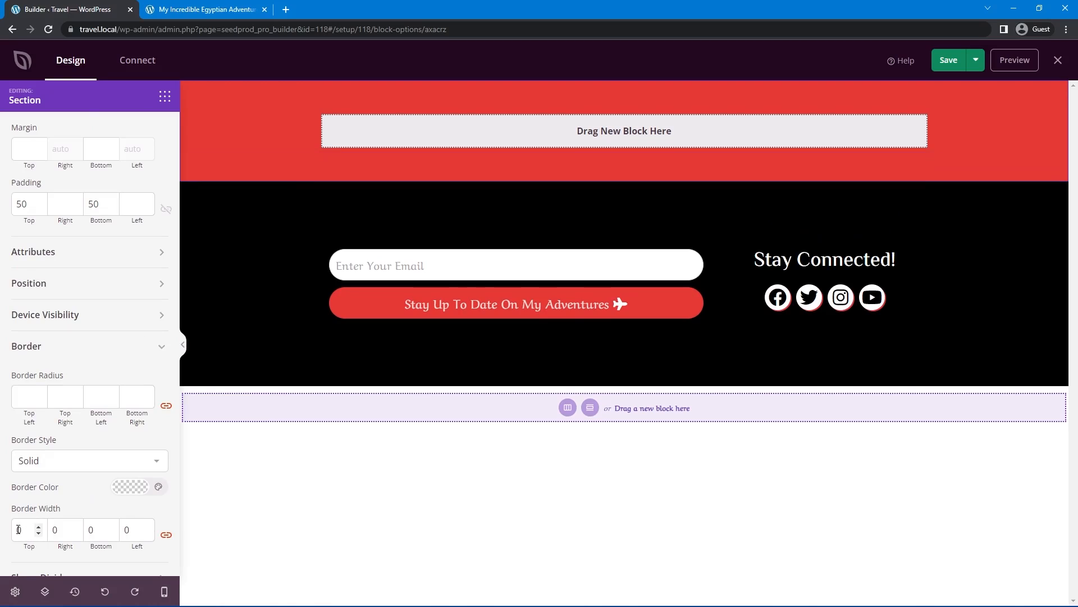
click(165, 534)
text(1)
click(130, 487)
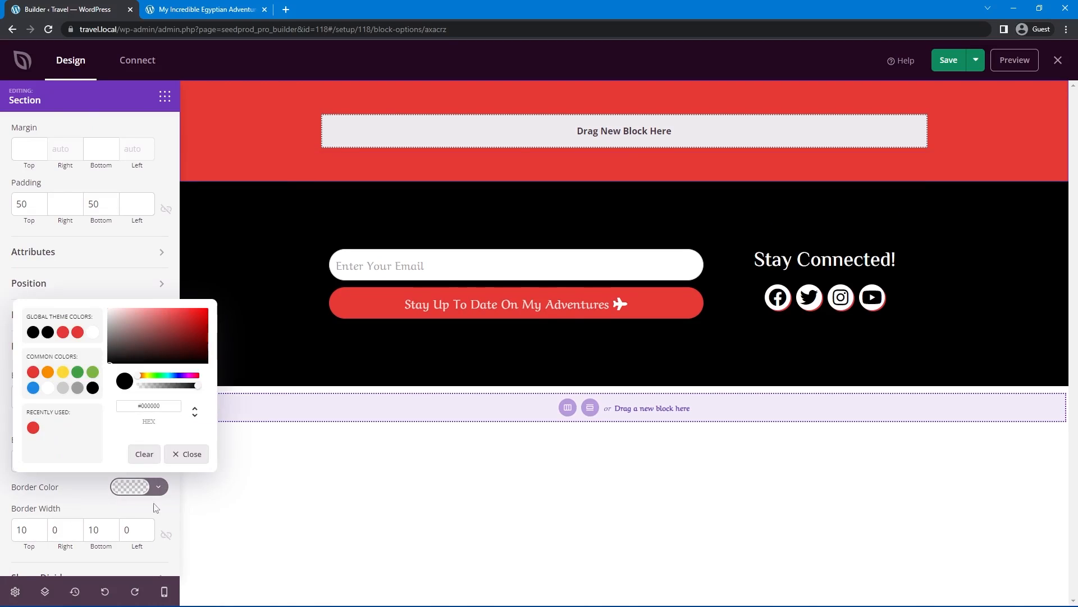
click(578, 145)
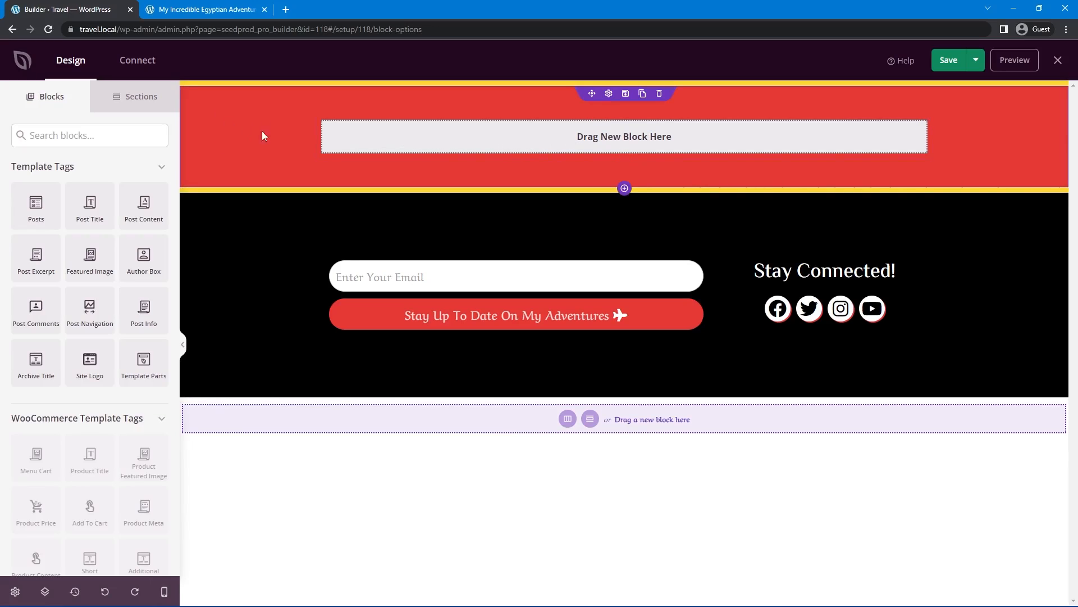
Give the empty row inside the red section a solid white background
click(616, 124)
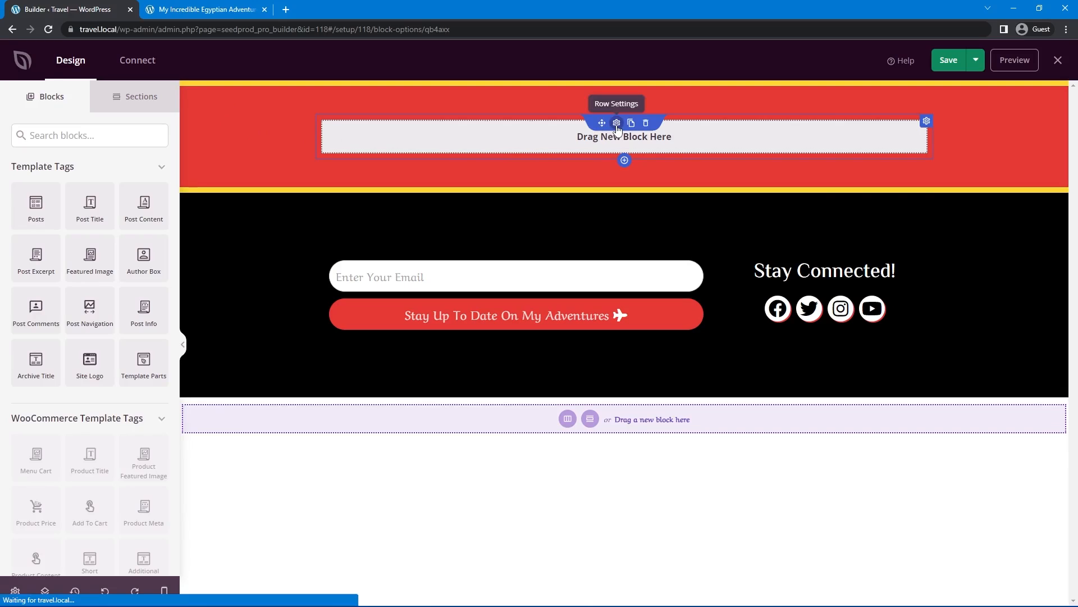
click(130, 230)
click(80, 260)
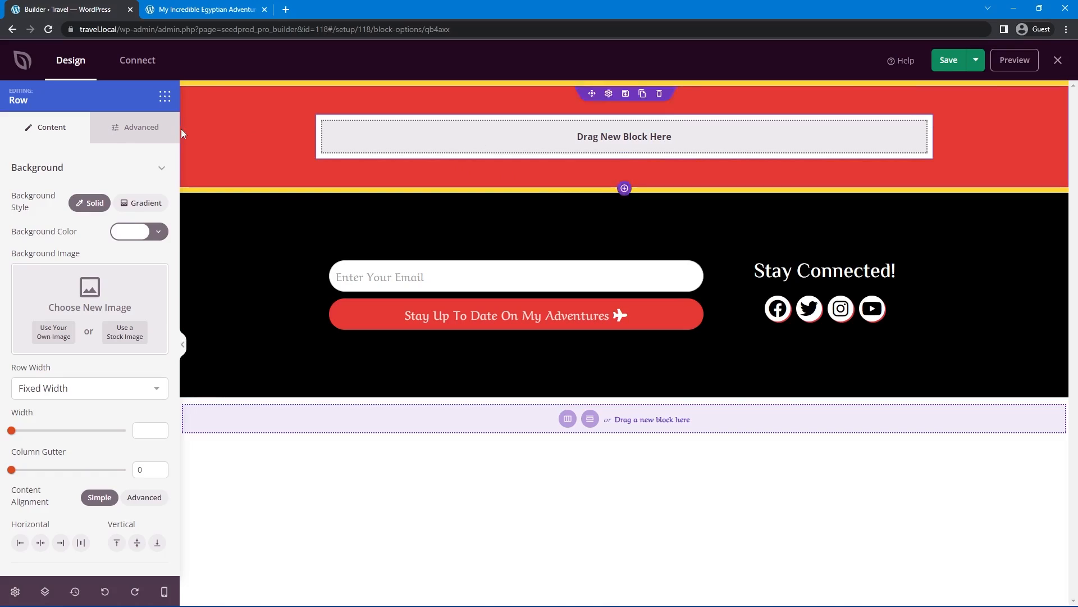
click(164, 98)
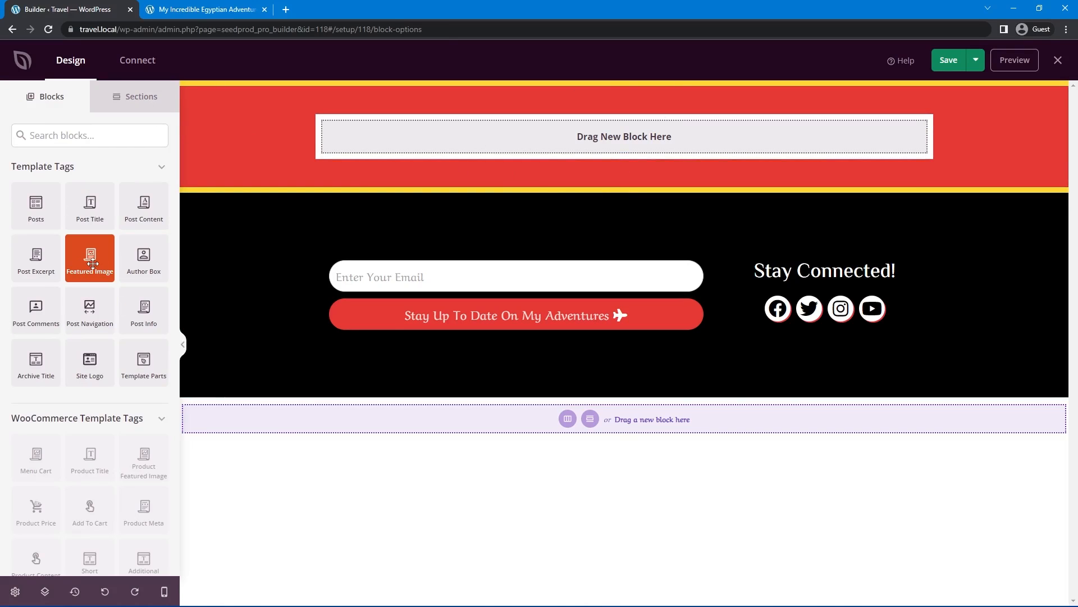
Place a Featured Image block in the white row and set its image width to 100 %
drag(92, 265, 618, 140)
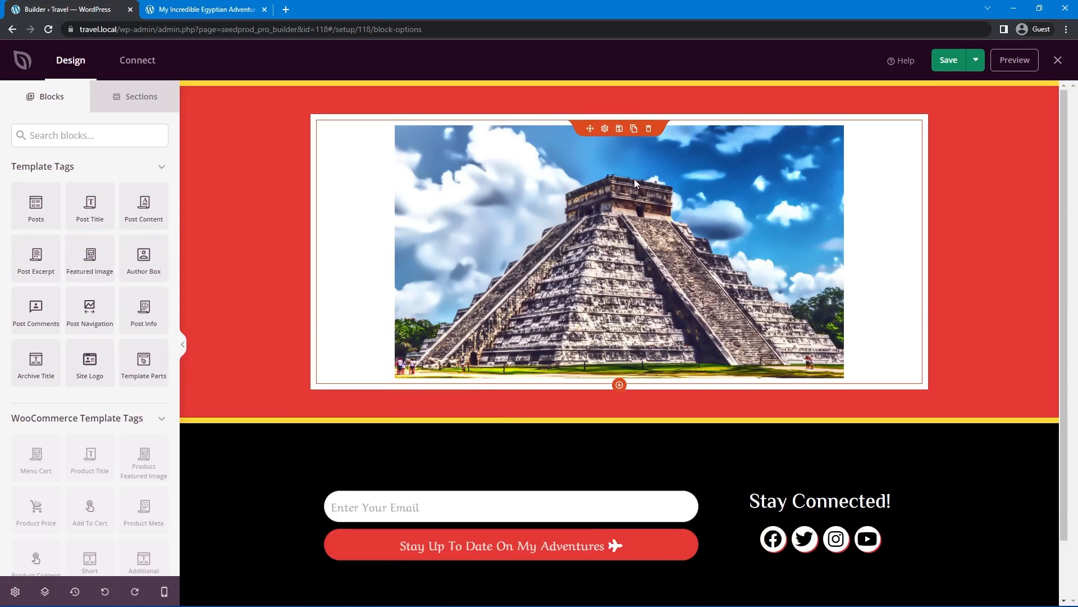
click(605, 128)
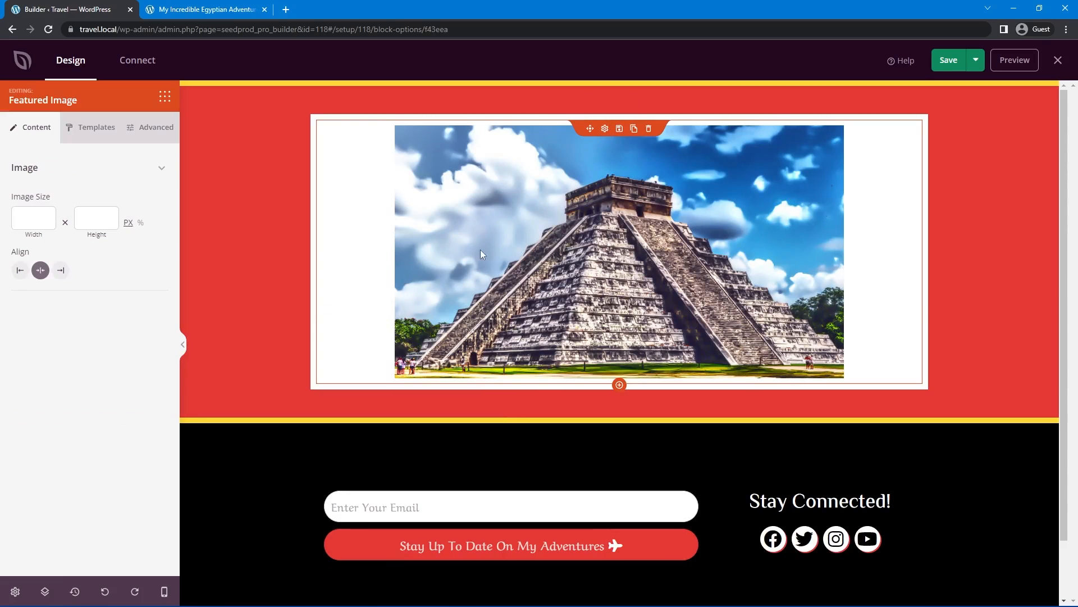
click(31, 218)
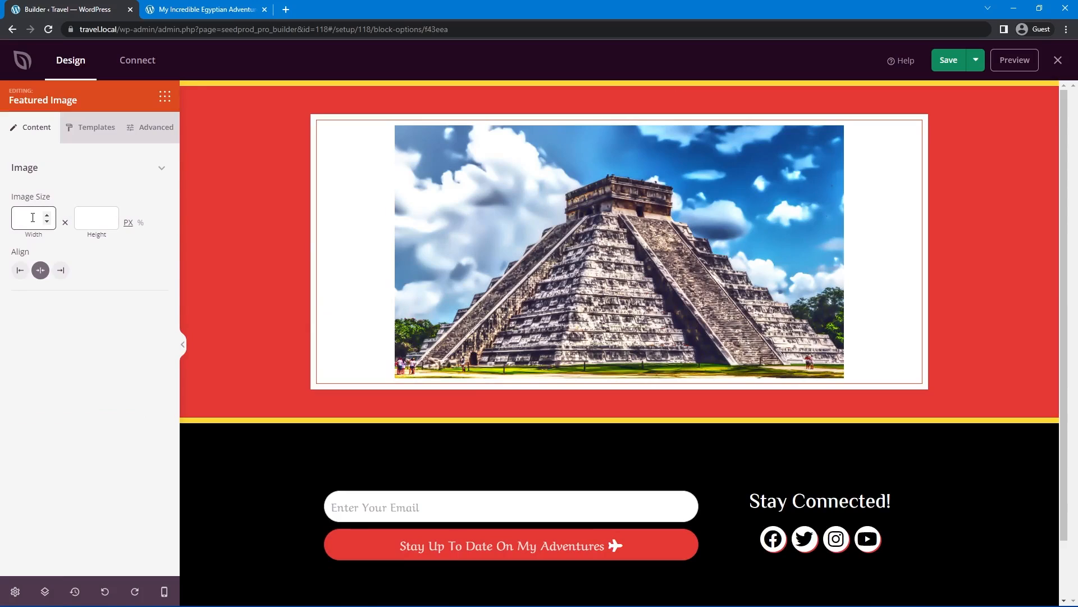
click(140, 223)
click(34, 218)
text(100)
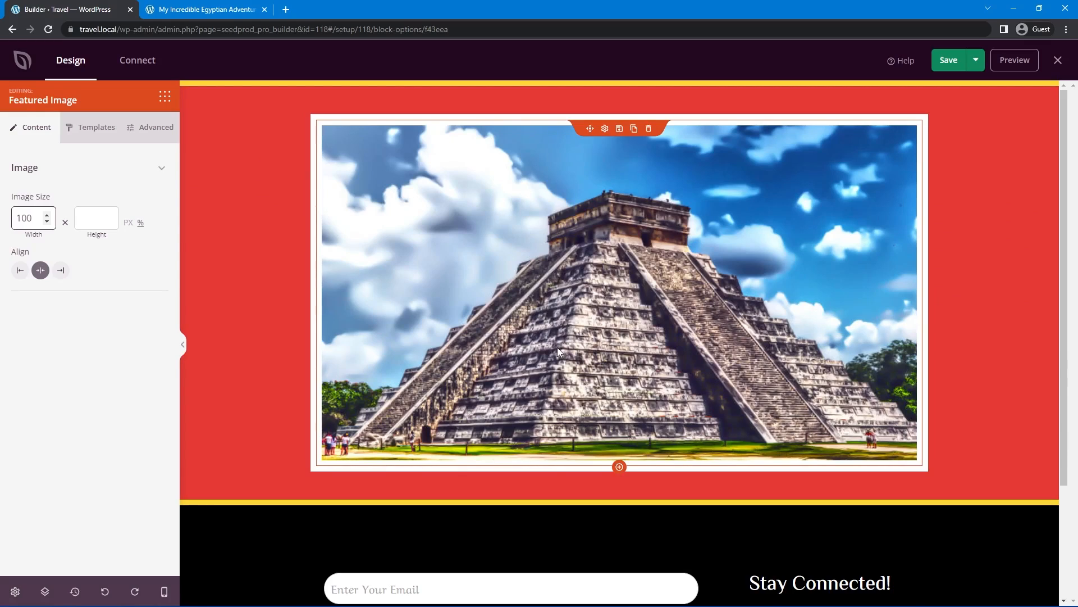
Add a Post Content block directly below the featured image
click(70, 60)
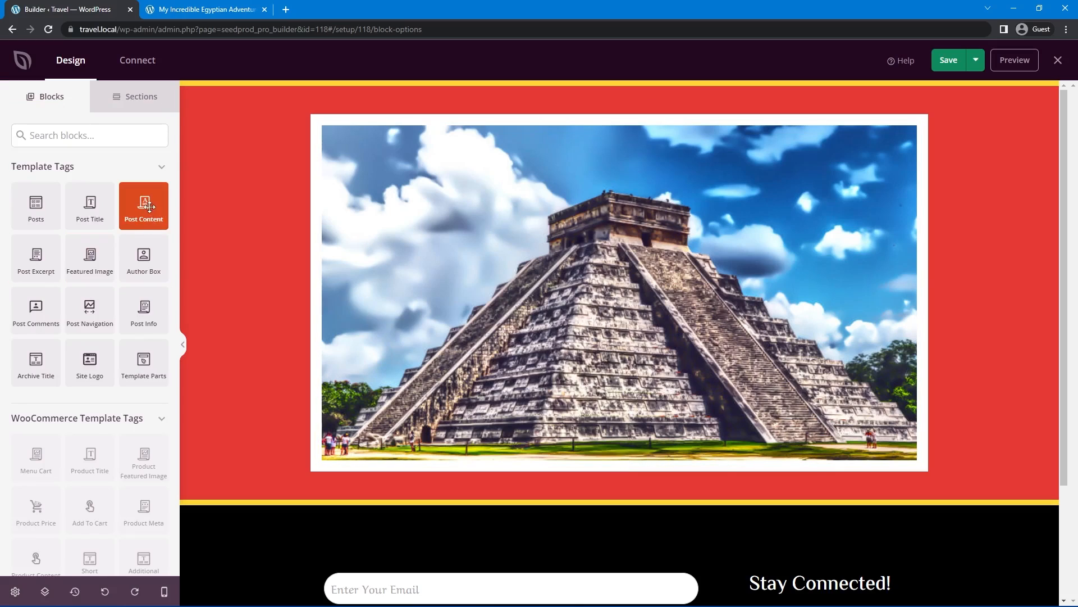
drag(144, 205, 611, 457)
scroll(699, 336, down, 5)
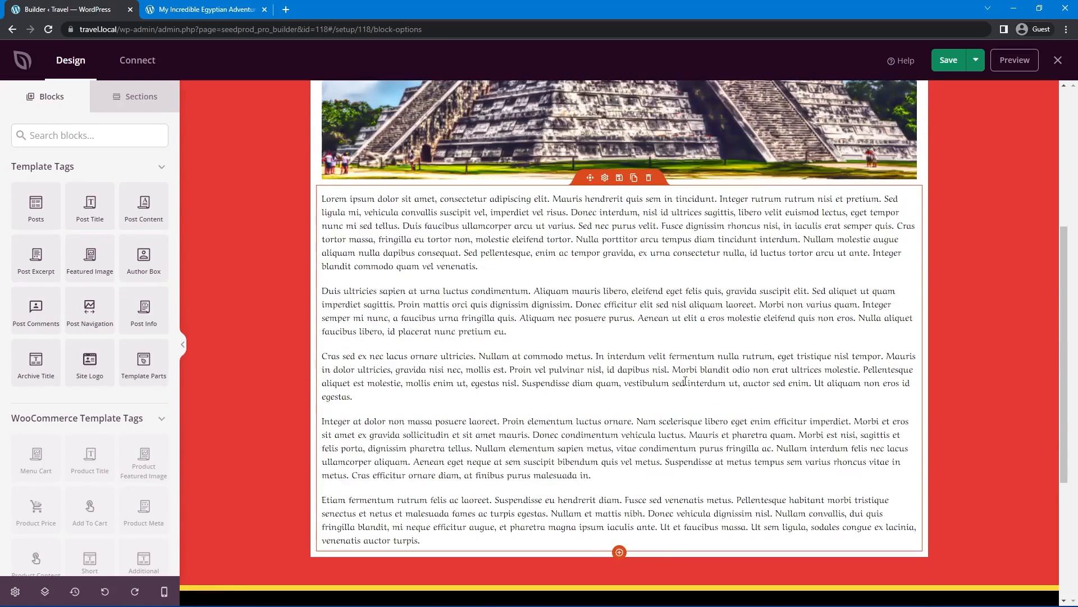
scroll(657, 318, up, 3)
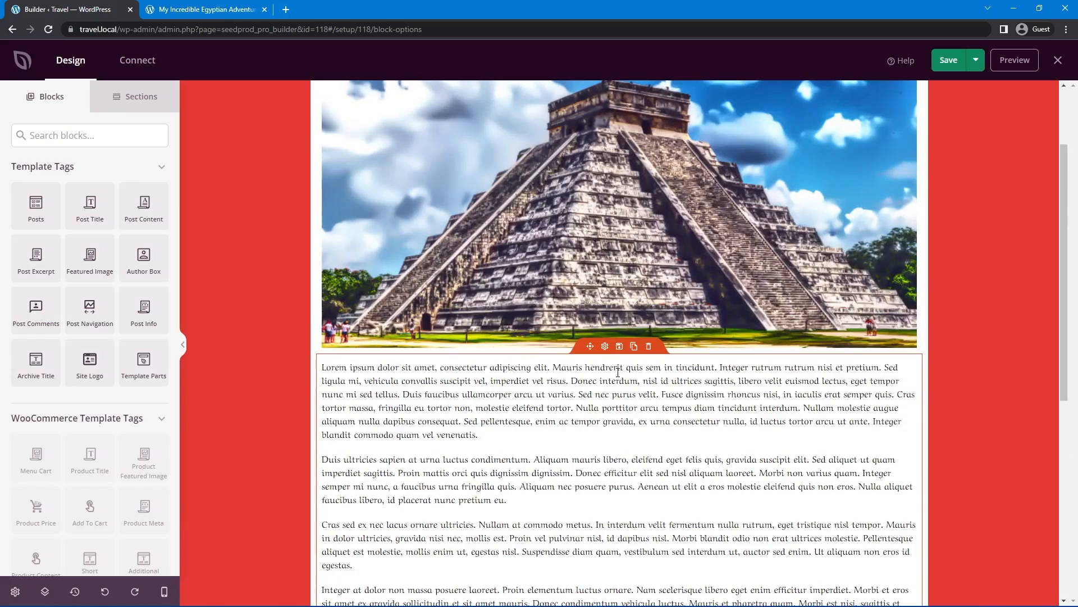
scroll(536, 287, up, 2)
scroll(617, 336, down, 3)
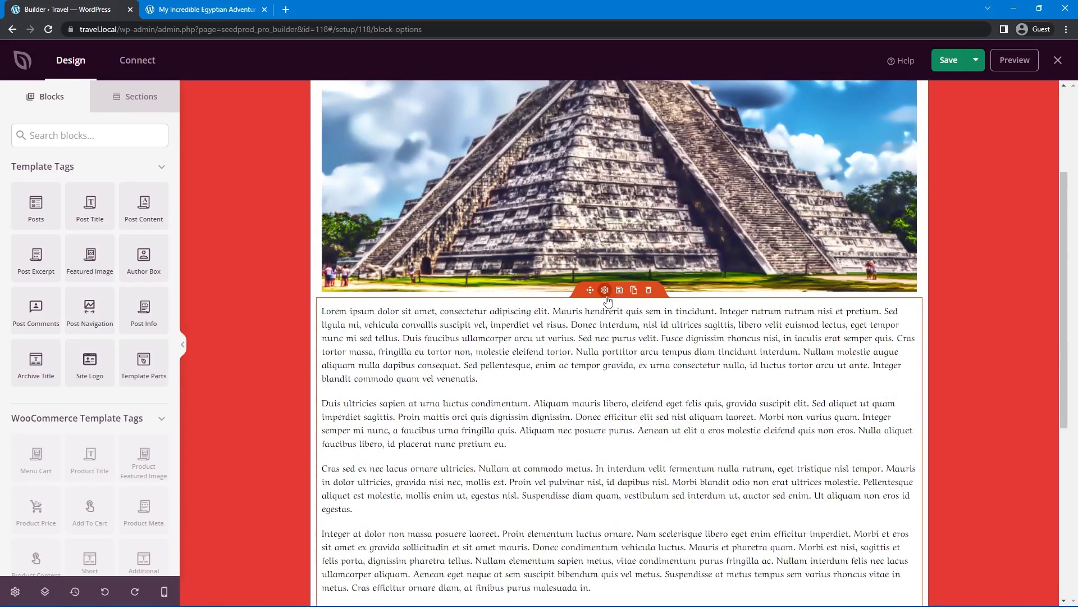
Set the font size of the Post Content block to 22
click(607, 300)
scroll(584, 393, down, 3)
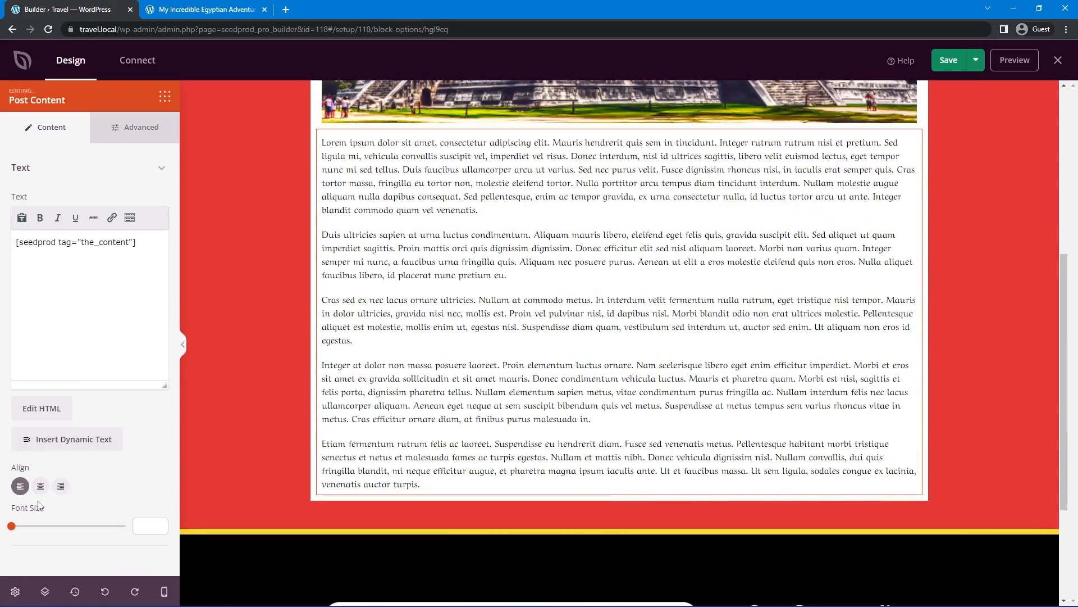
click(151, 525)
text(25)
key(Down)
key(Down)
key(Down)
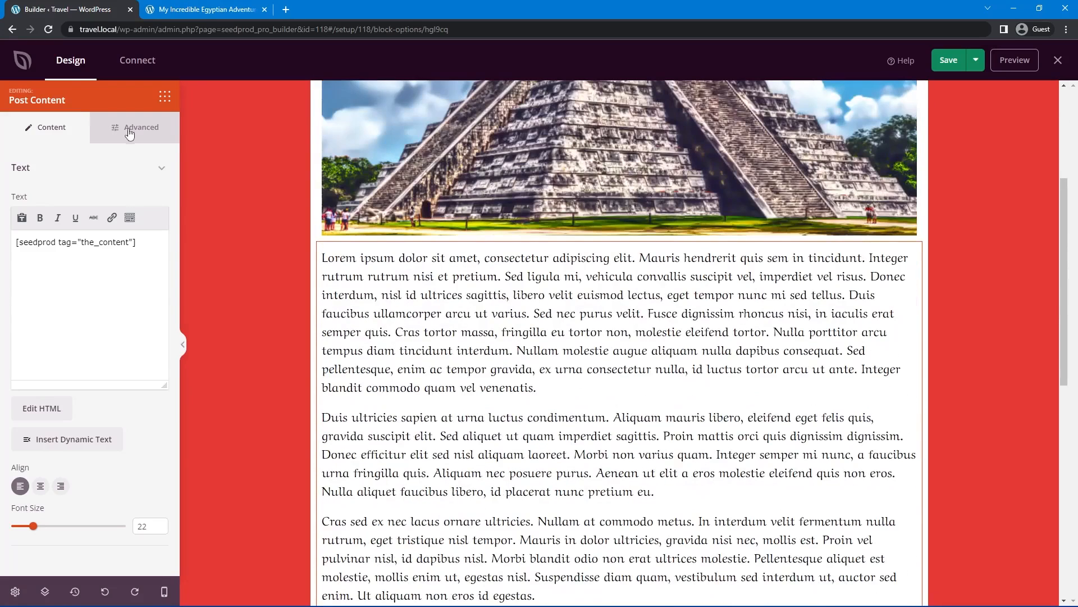
Set the line height of the Post Content typography to 1.7 and leave the block's settings
click(129, 134)
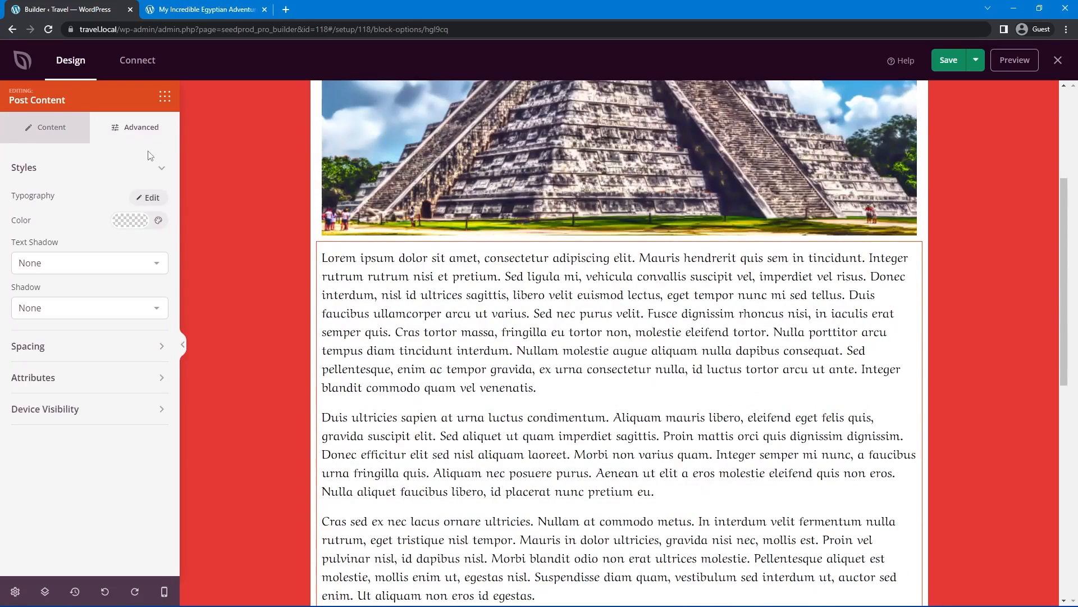
click(149, 197)
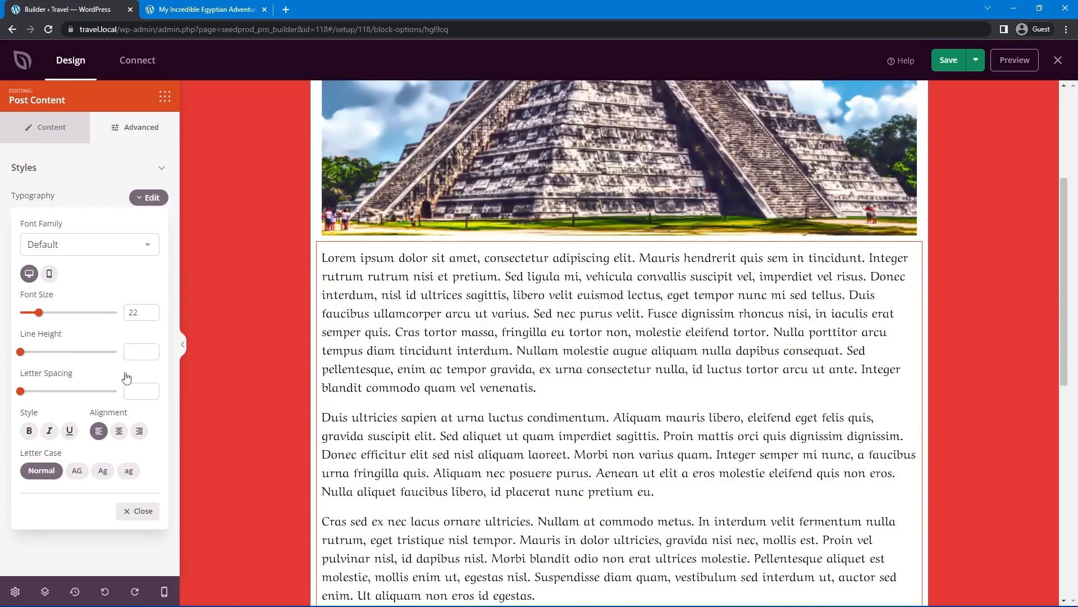
click(150, 349)
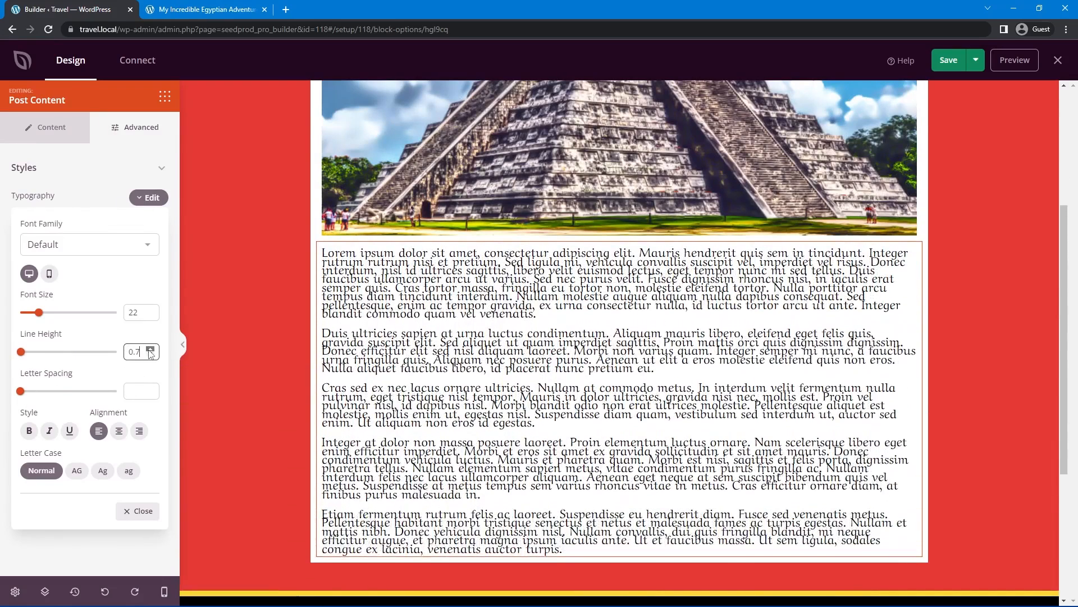
click(149, 349)
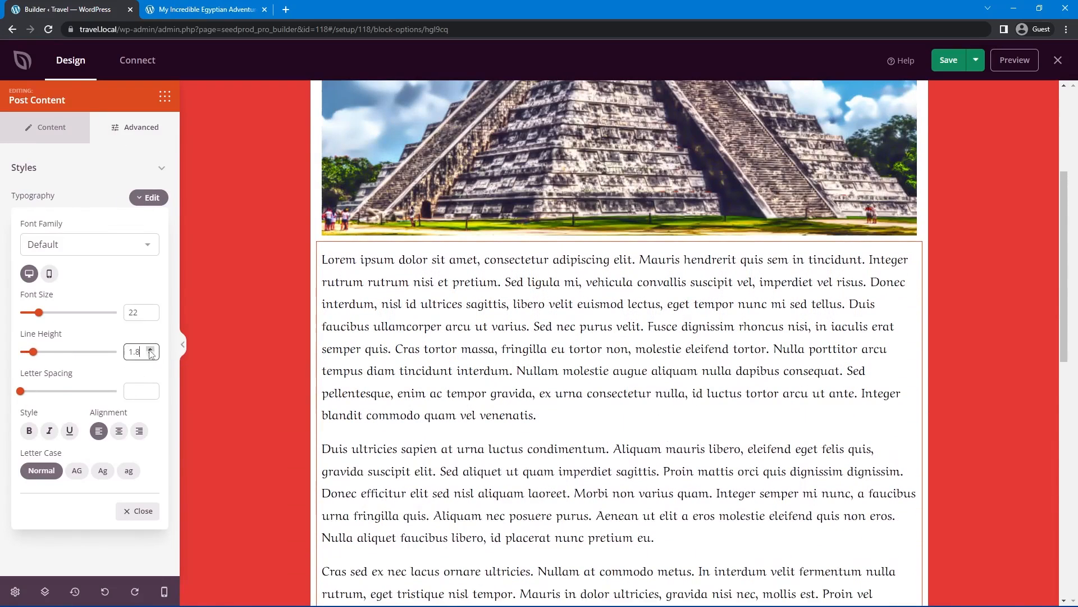
click(150, 354)
click(150, 354)
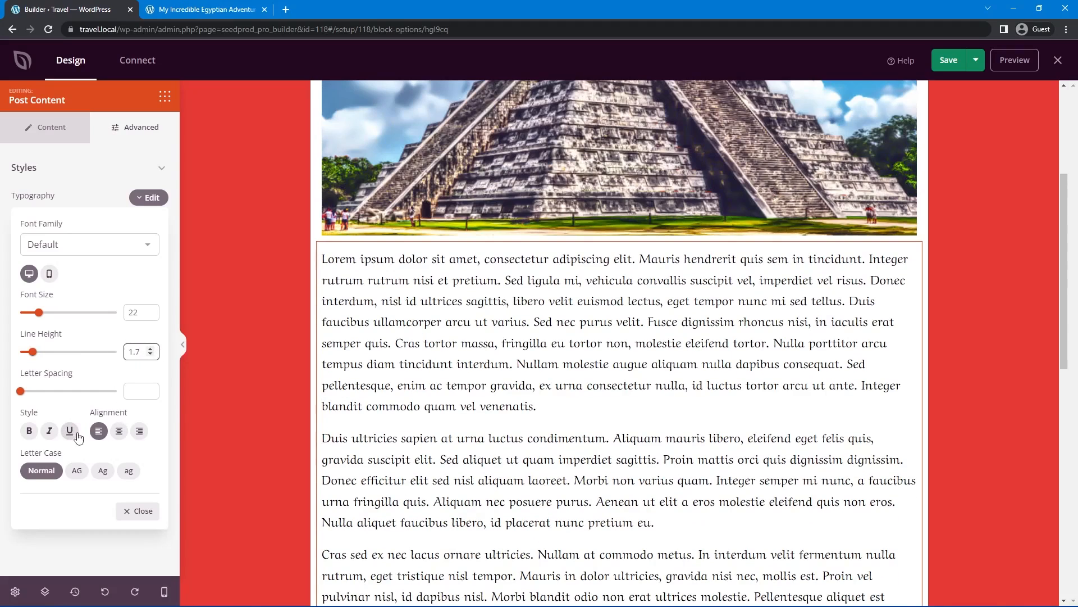
click(117, 510)
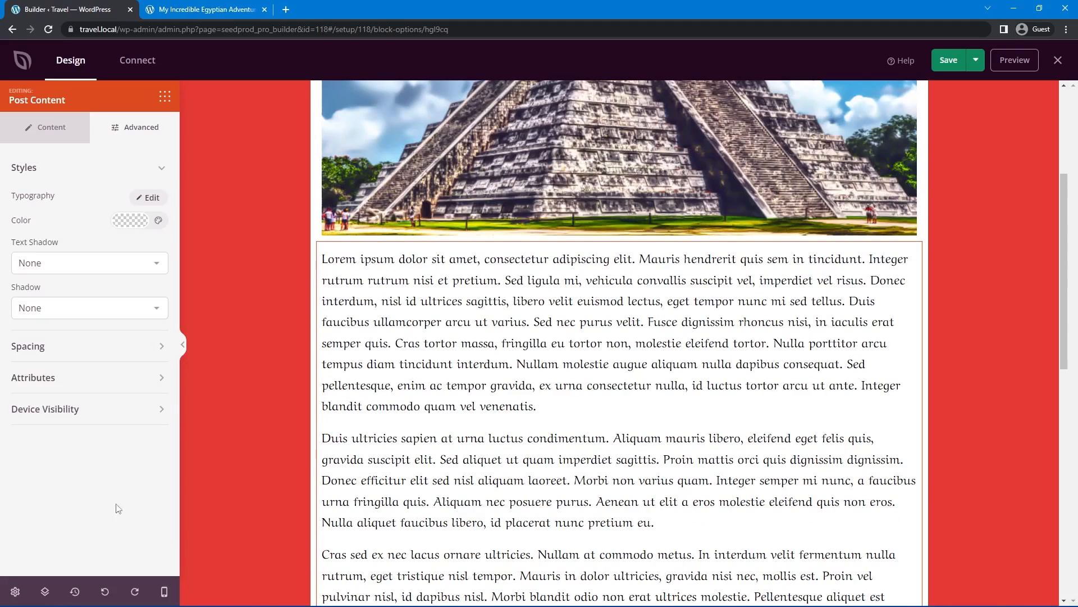
scroll(274, 455, down, 9)
click(274, 455)
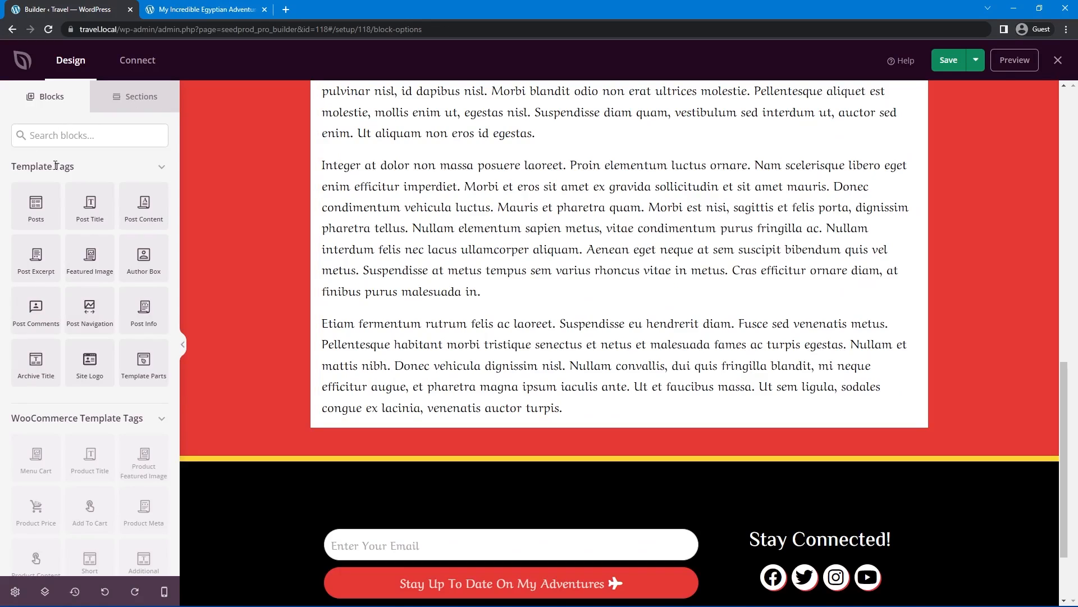
scroll(474, 324, down, 2)
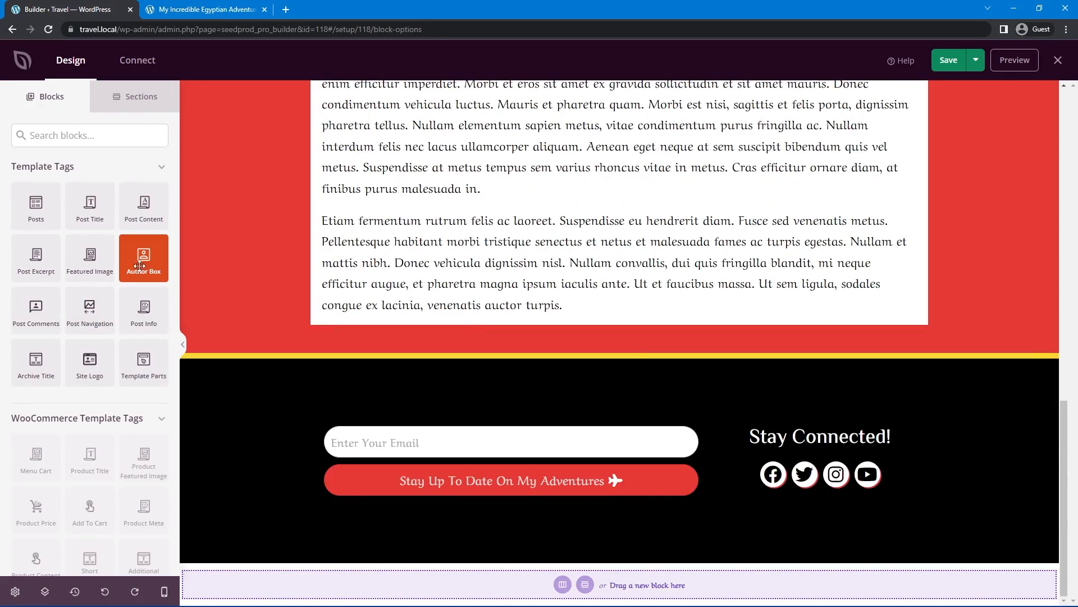
drag(143, 269, 413, 315)
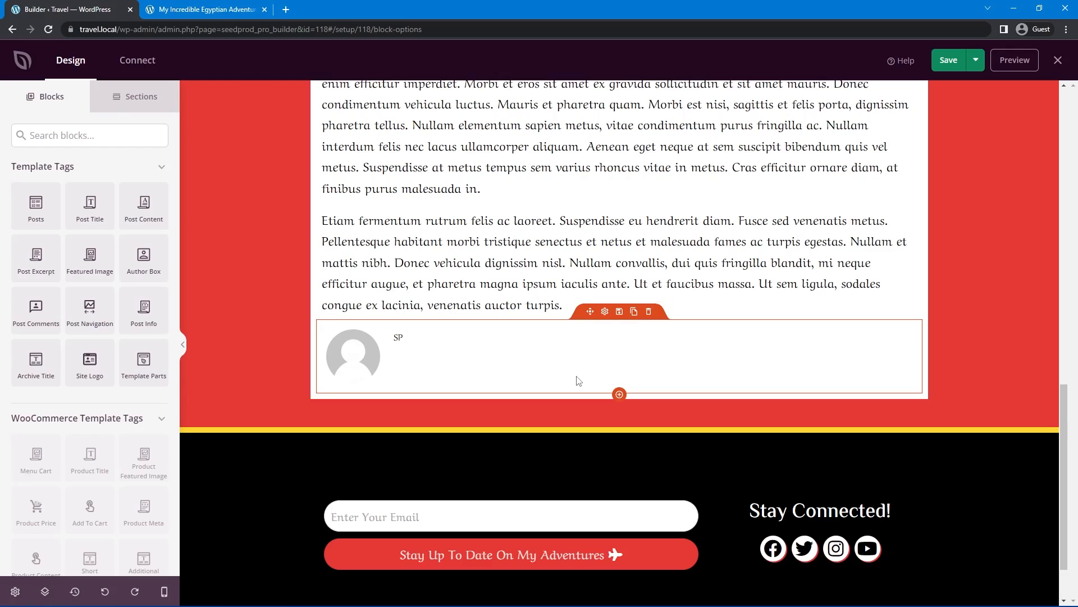
click(648, 311)
click(502, 337)
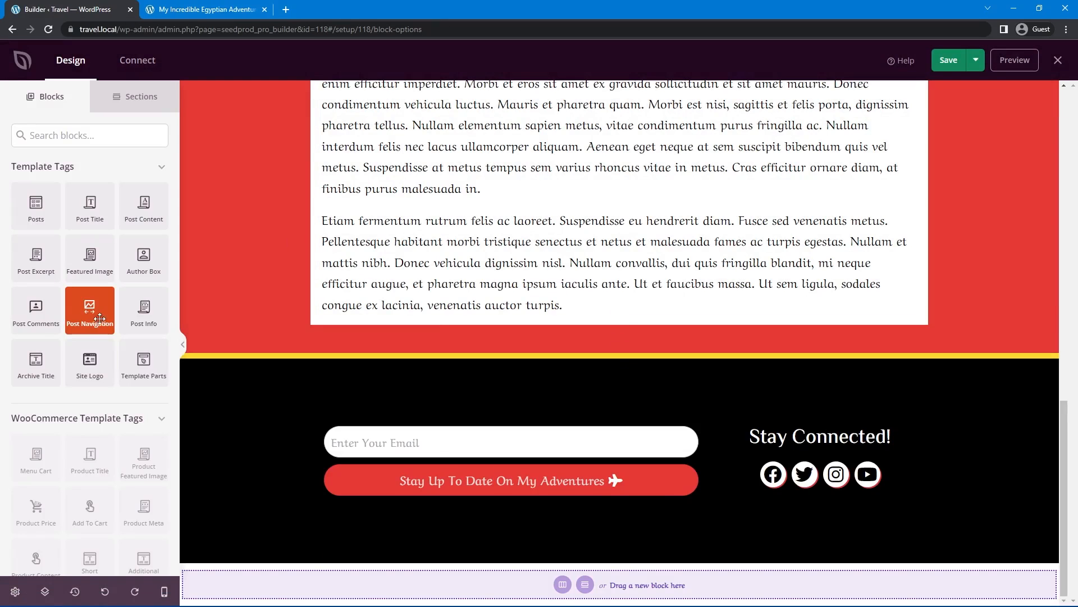
Add a Post Navigation block below the post content and make its text bold with a font size of 25
drag(90, 310, 628, 330)
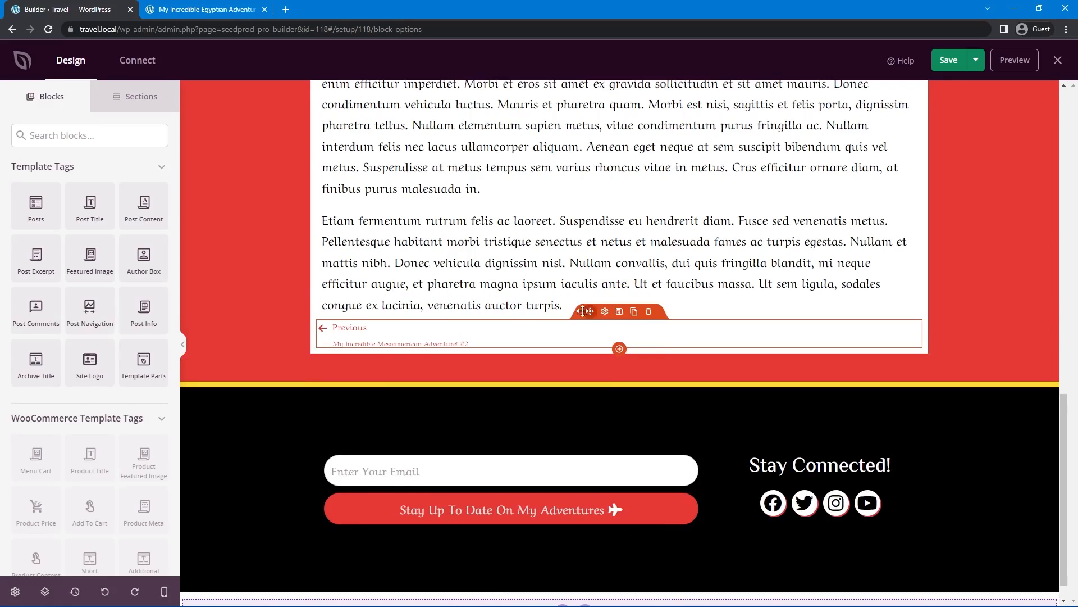
click(370, 337)
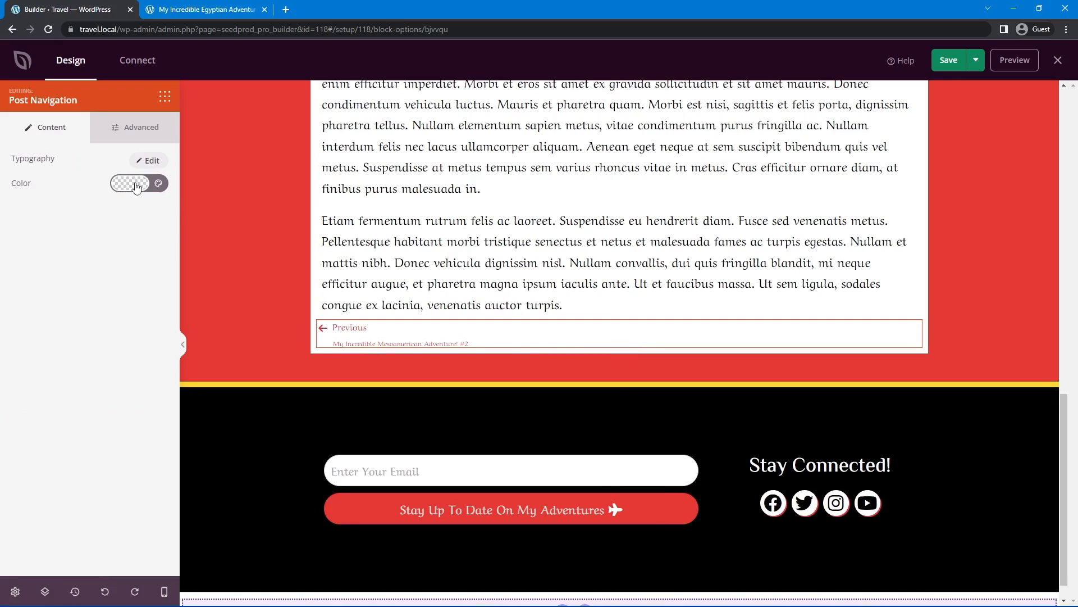
click(145, 160)
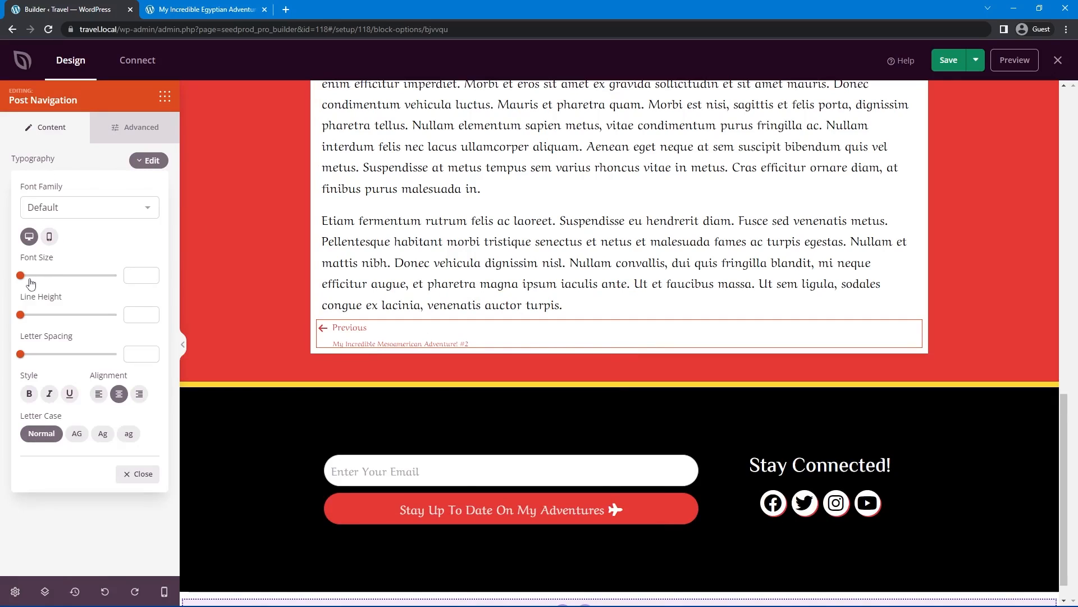
click(136, 275)
text(20)
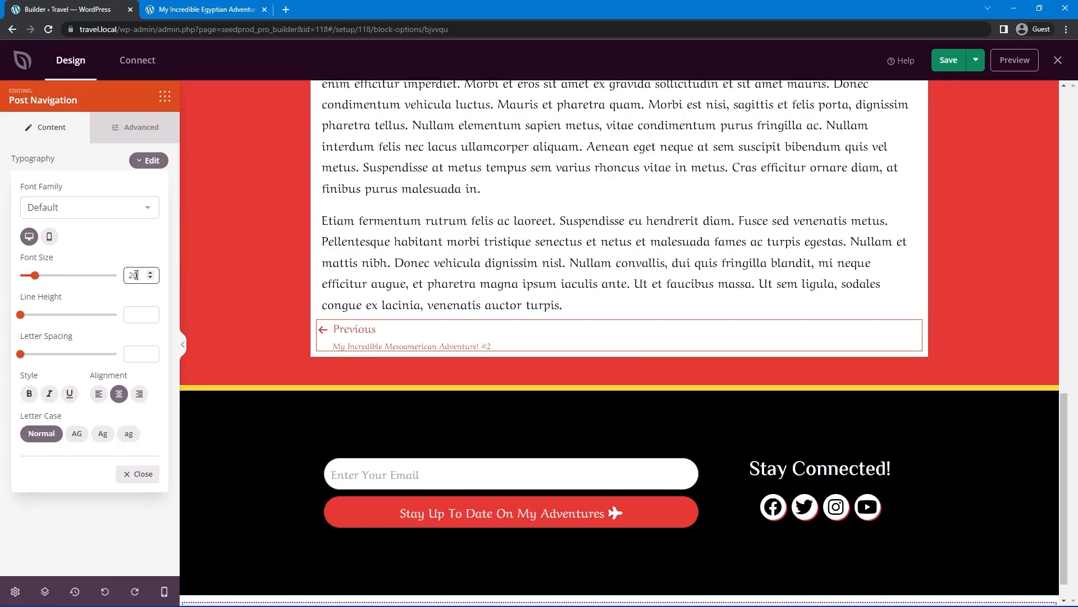
click(150, 271)
click(150, 272)
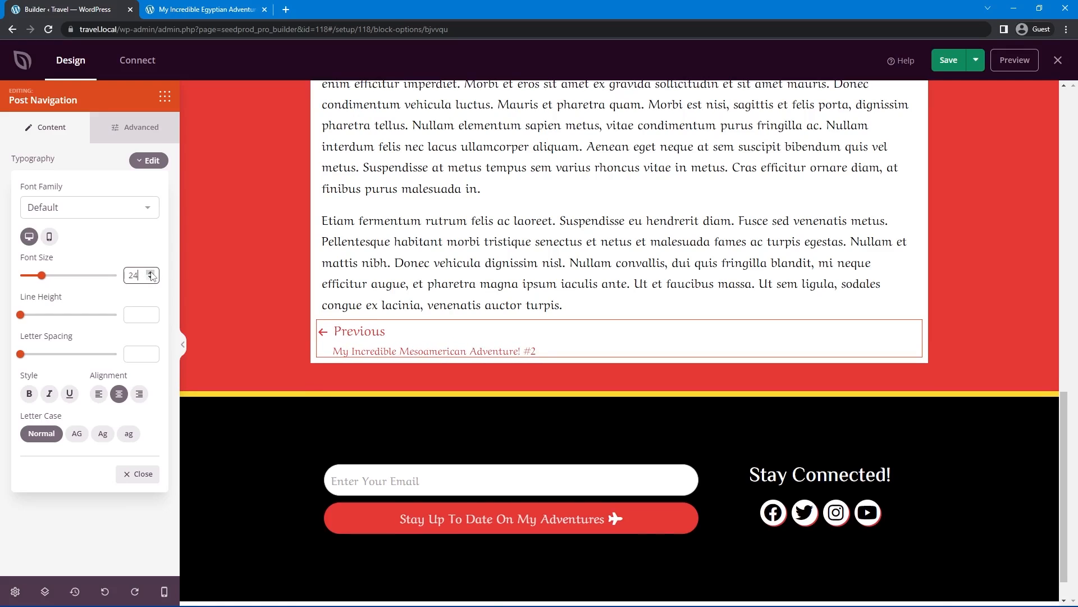
click(150, 271)
click(29, 393)
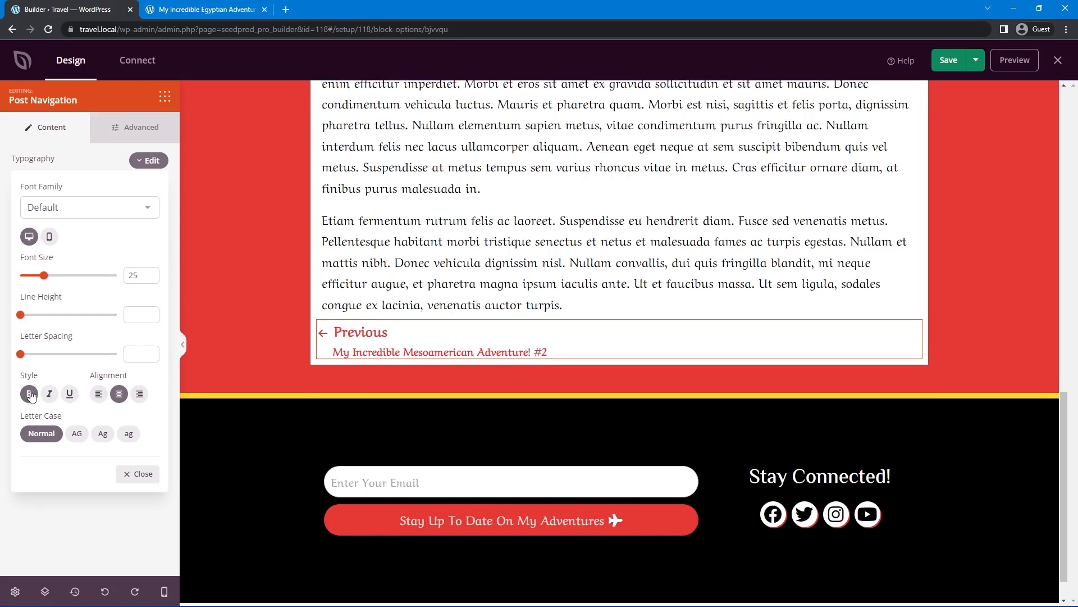
click(149, 161)
Set the top and bottom padding of the Post Navigation block to 20 each
click(141, 128)
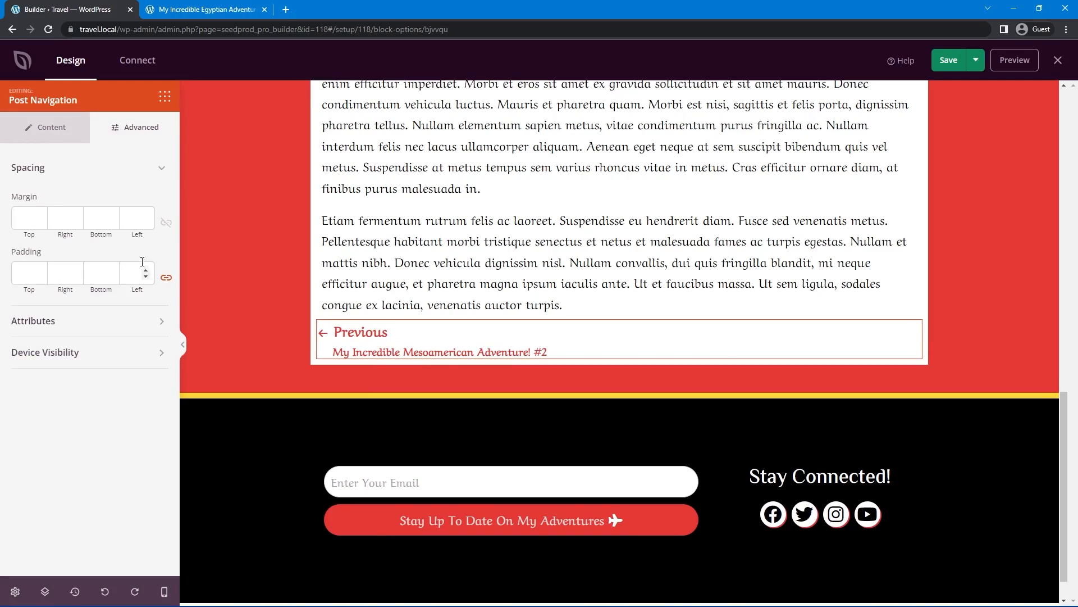
click(27, 274)
text(20)
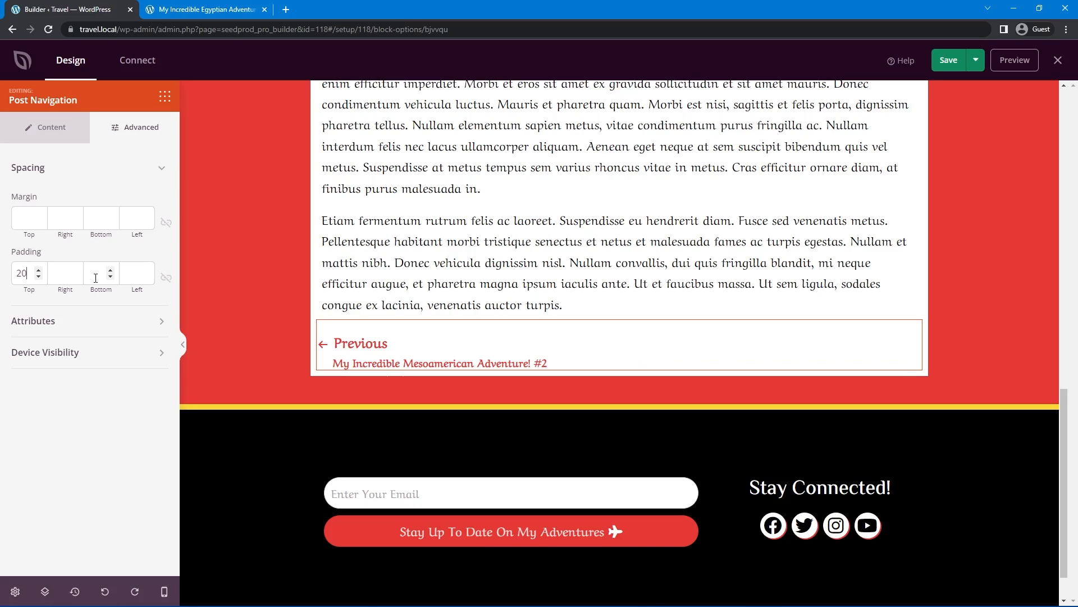
text(20)
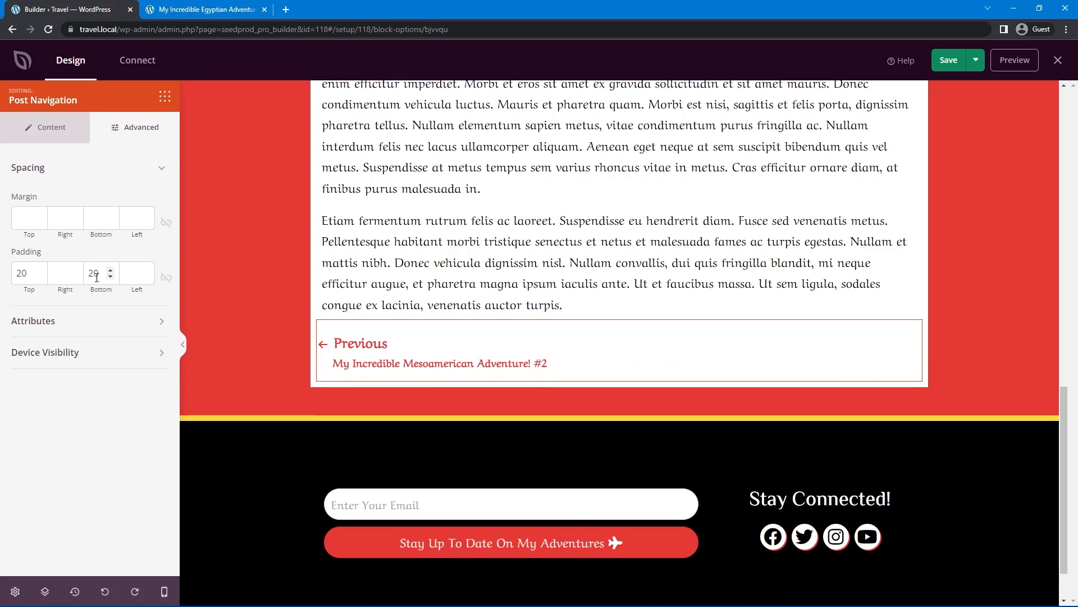
Add a Posts block below the post navigation and restrict its custom query to the Posts post type
click(165, 97)
drag(31, 213, 549, 396)
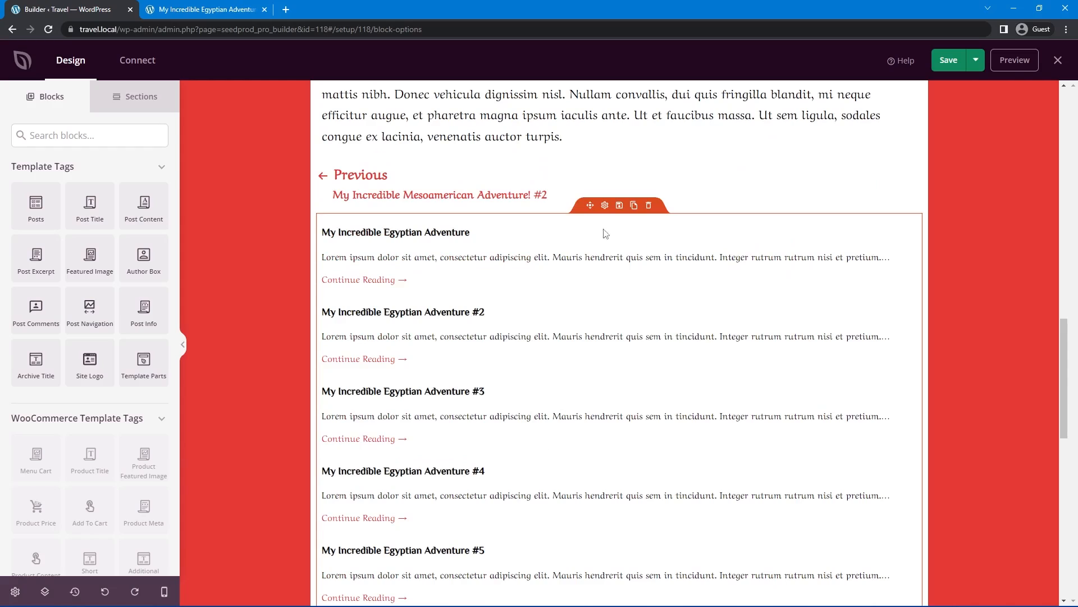
click(605, 205)
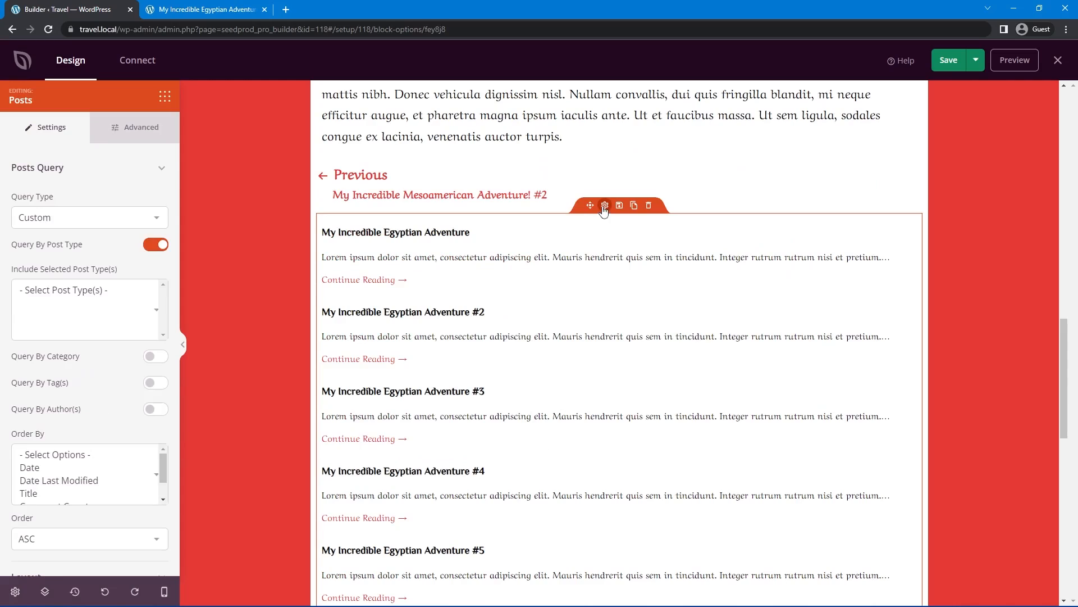
click(62, 224)
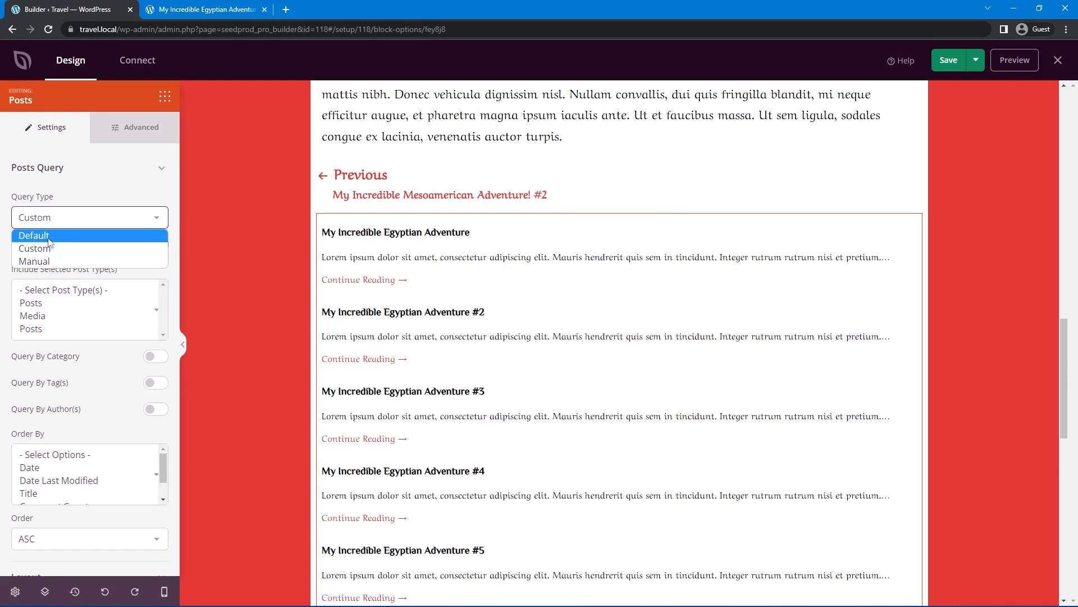
click(125, 193)
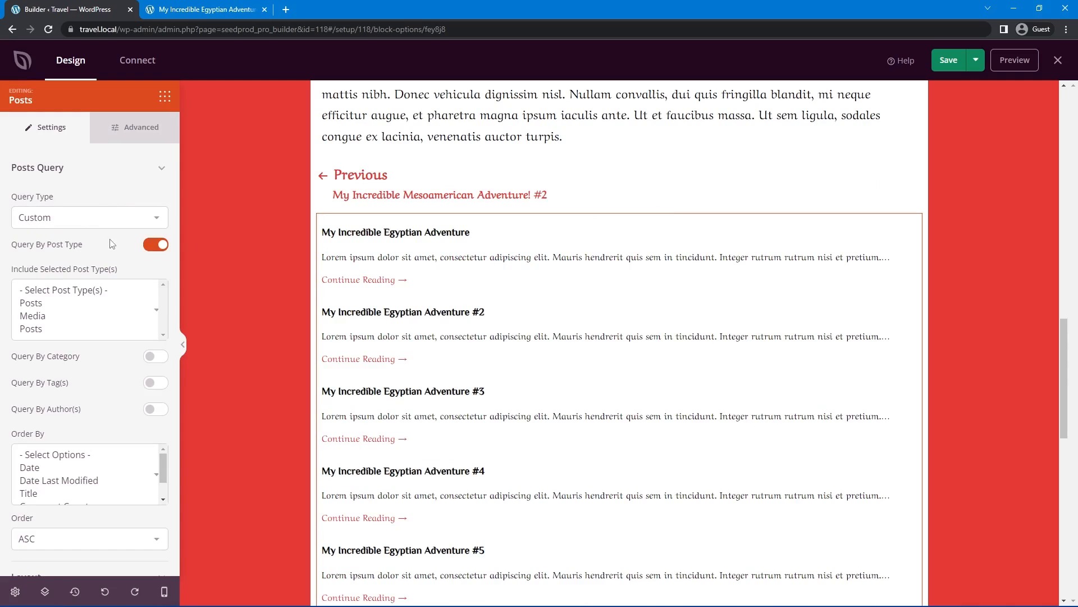
click(41, 306)
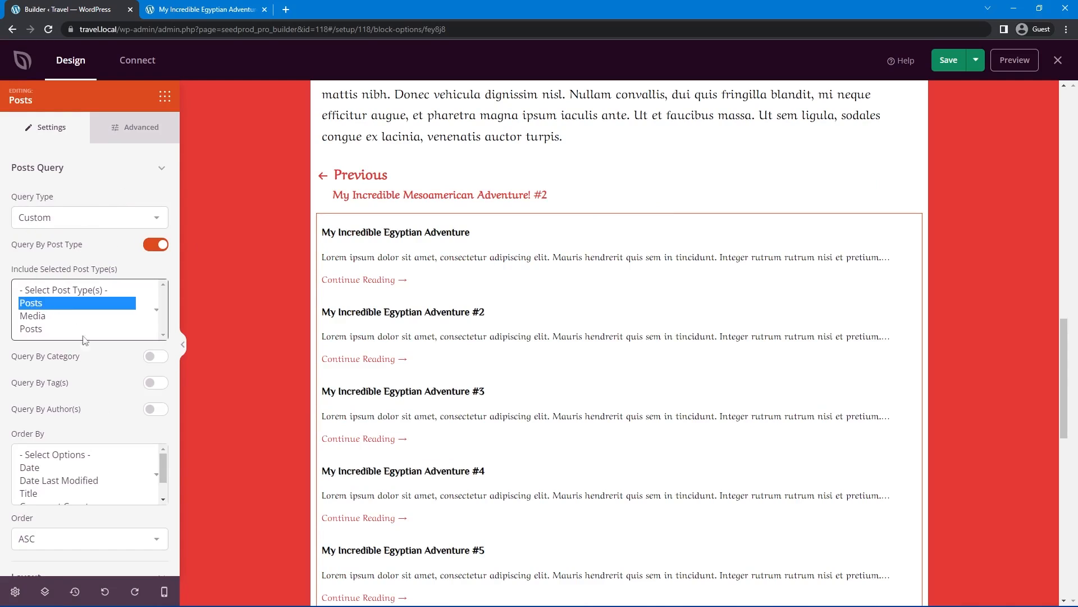
Arrange the Posts block in 3 columns, keeping the ascending order
scroll(109, 225, down, 3)
scroll(77, 332, down, 2)
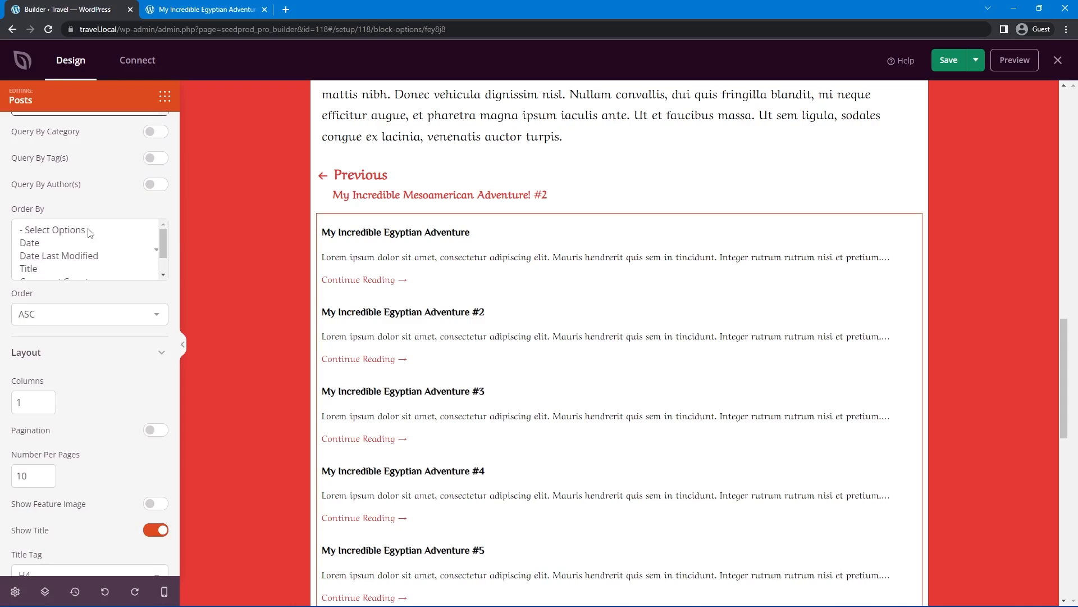
click(75, 314)
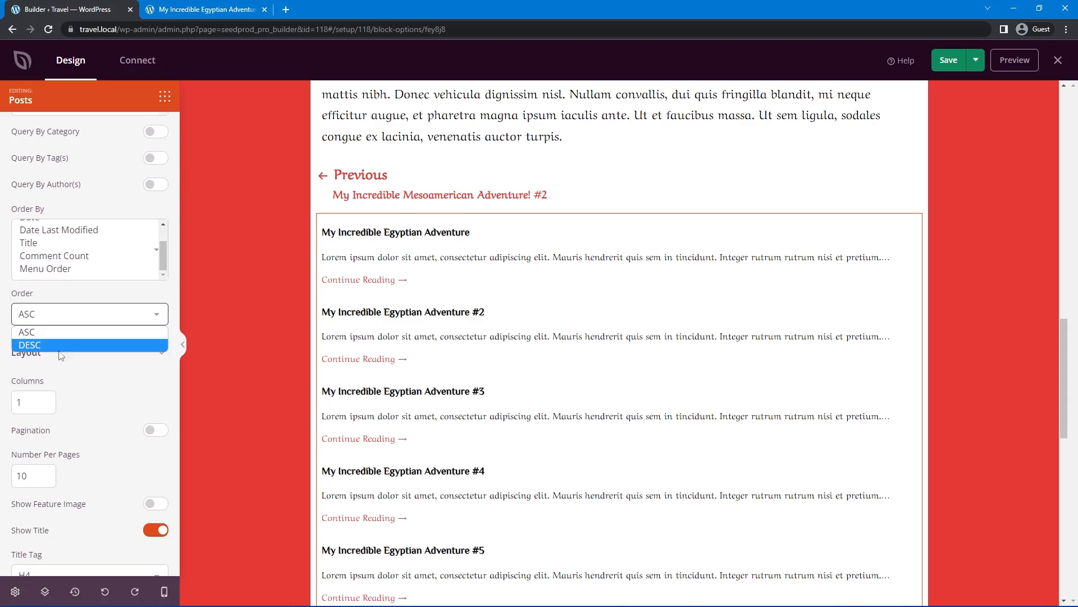
click(117, 373)
scroll(115, 368, down, 2)
click(47, 287)
click(47, 287)
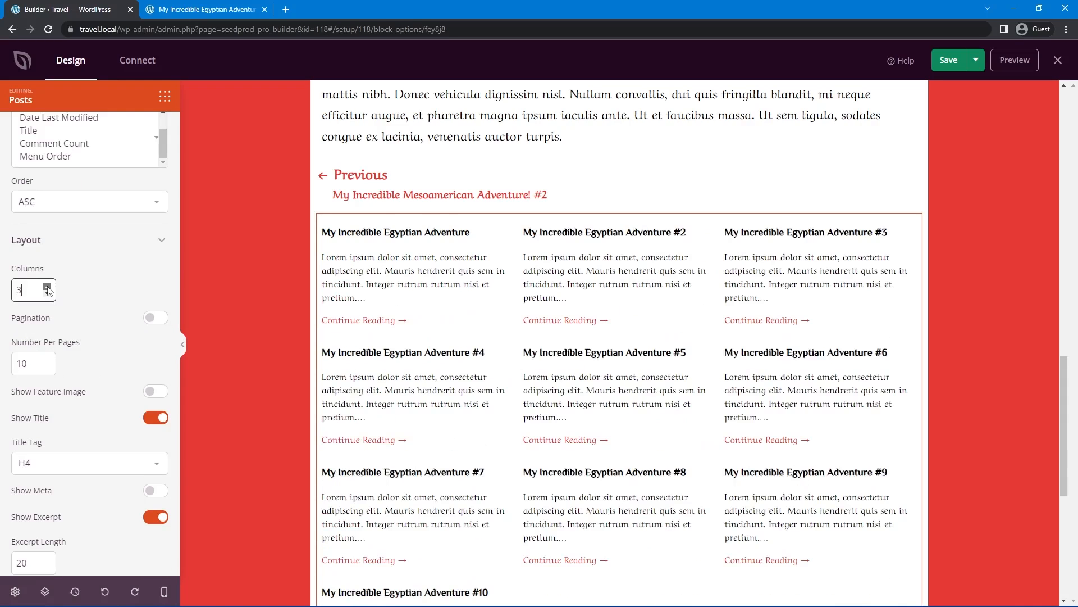
Limit the Posts block to 3 posts per page
click(35, 367)
key(Down)
key(Down)
key(Down)
key(Down)
key(Down)
key(Down)
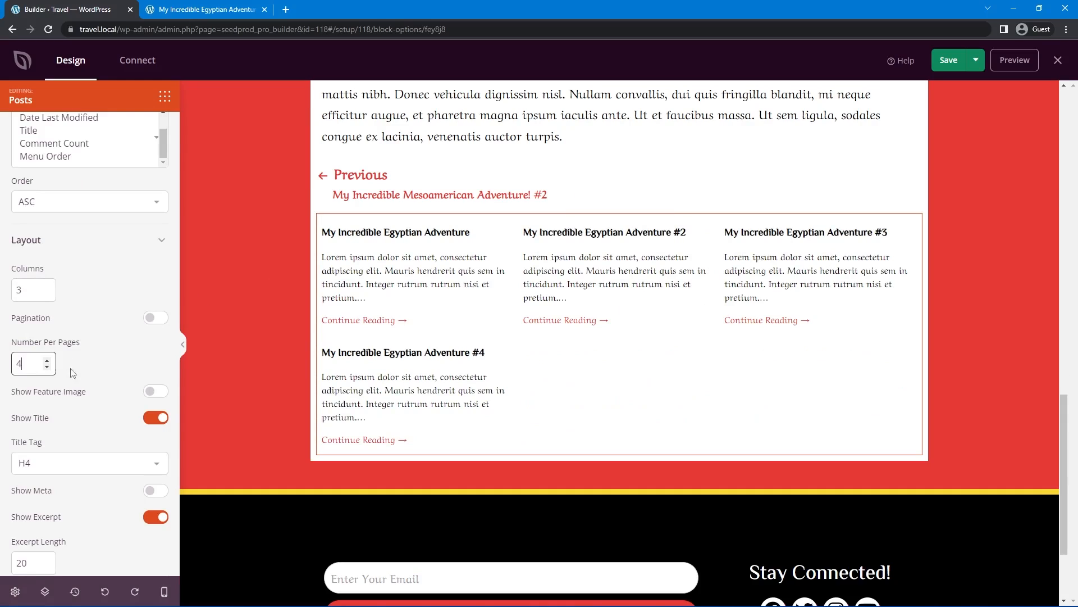
key(Down)
Set the Posts block to 4 columns with 4 posts per page
click(31, 289)
key(Up)
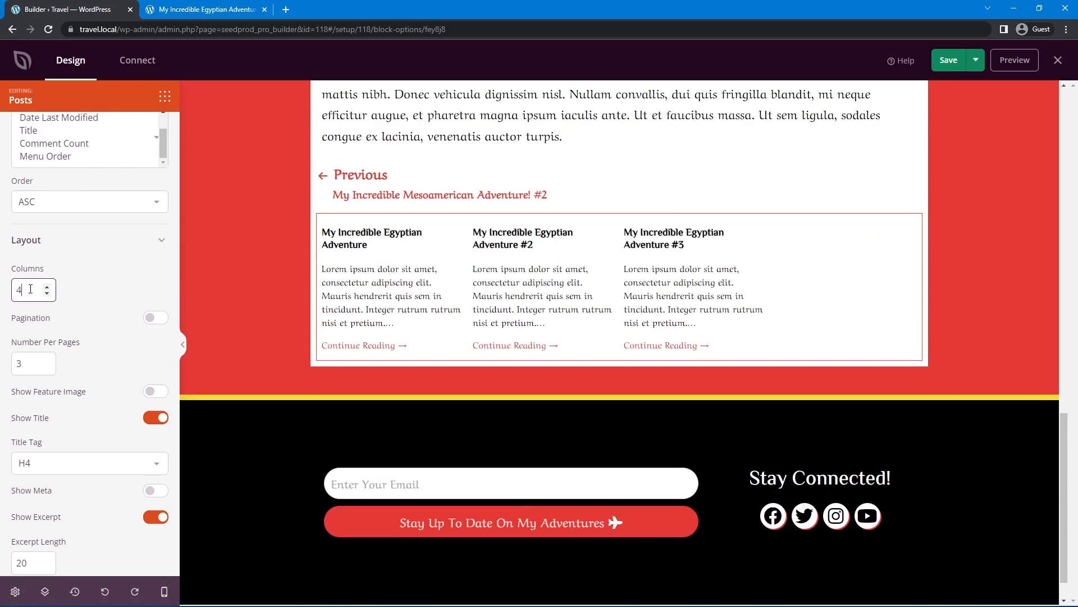
click(47, 360)
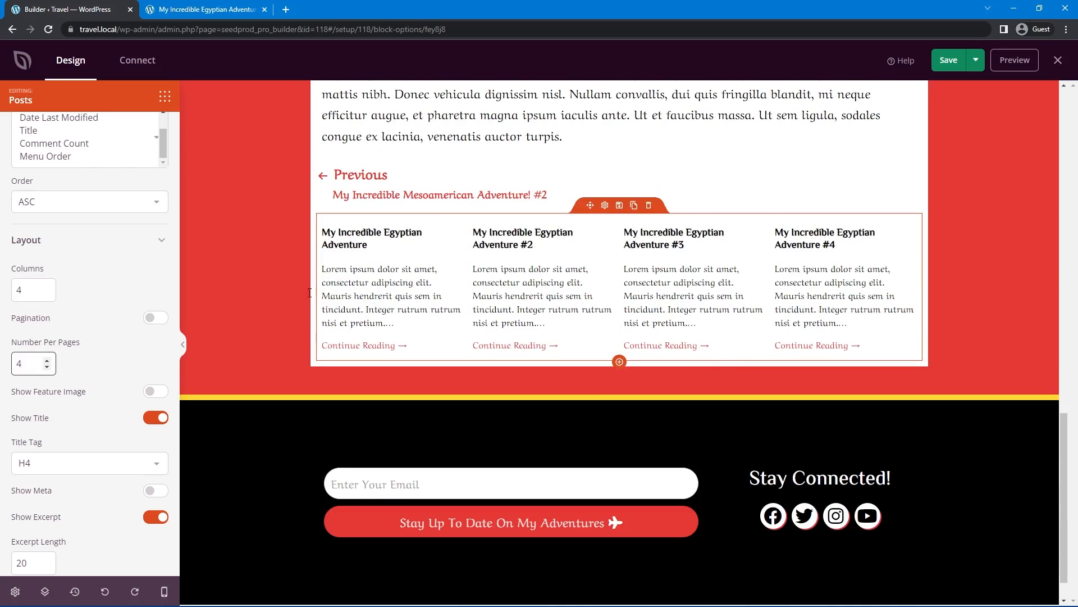
Show the feature image in the Posts block and turn off its excerpt and read-more link
click(159, 391)
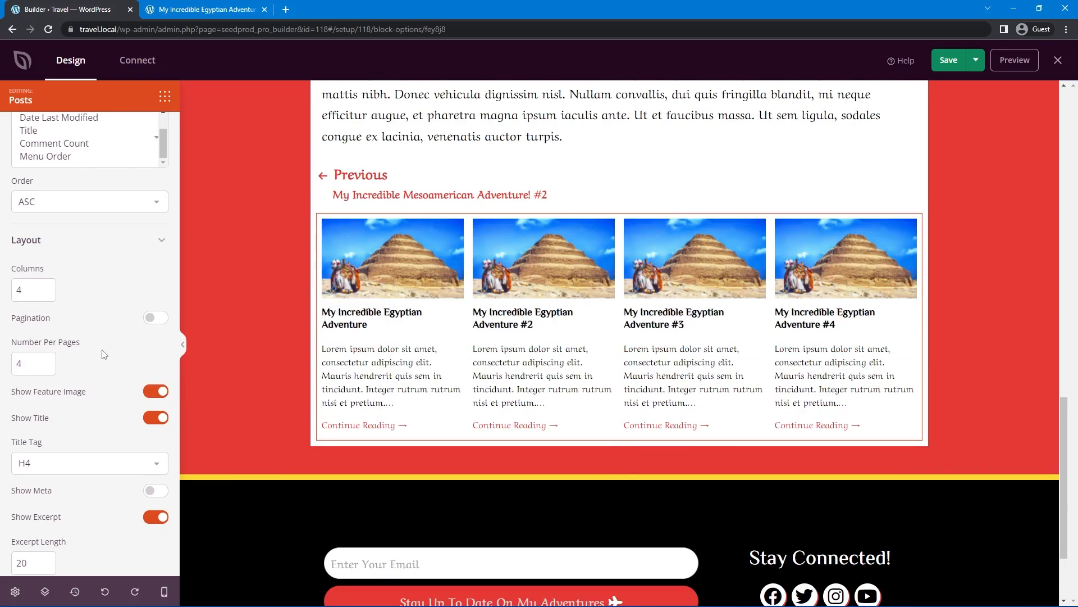
scroll(86, 344, down, 2)
click(155, 426)
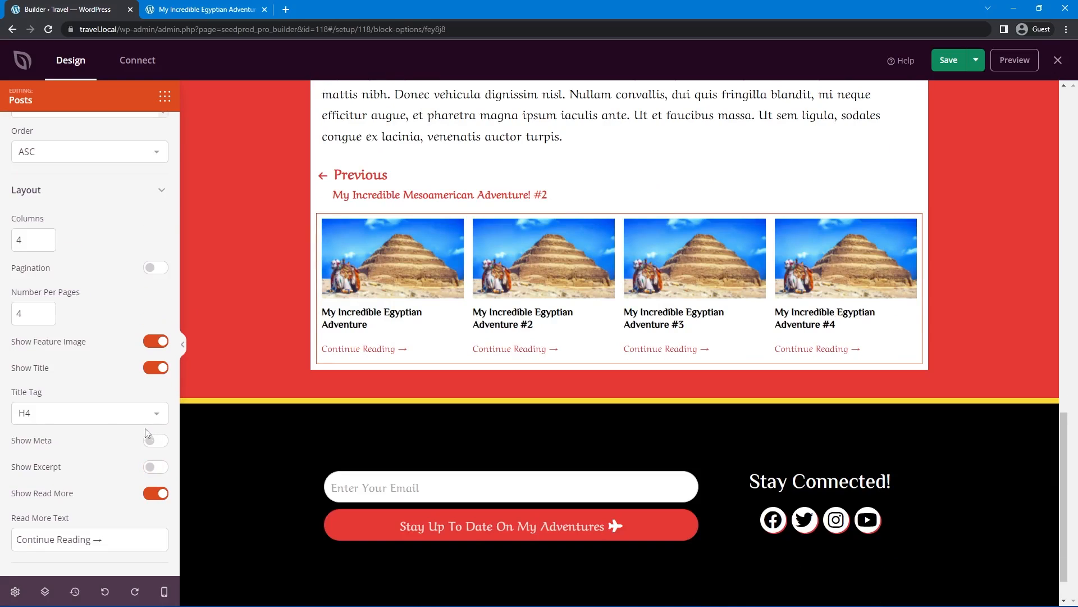
click(159, 494)
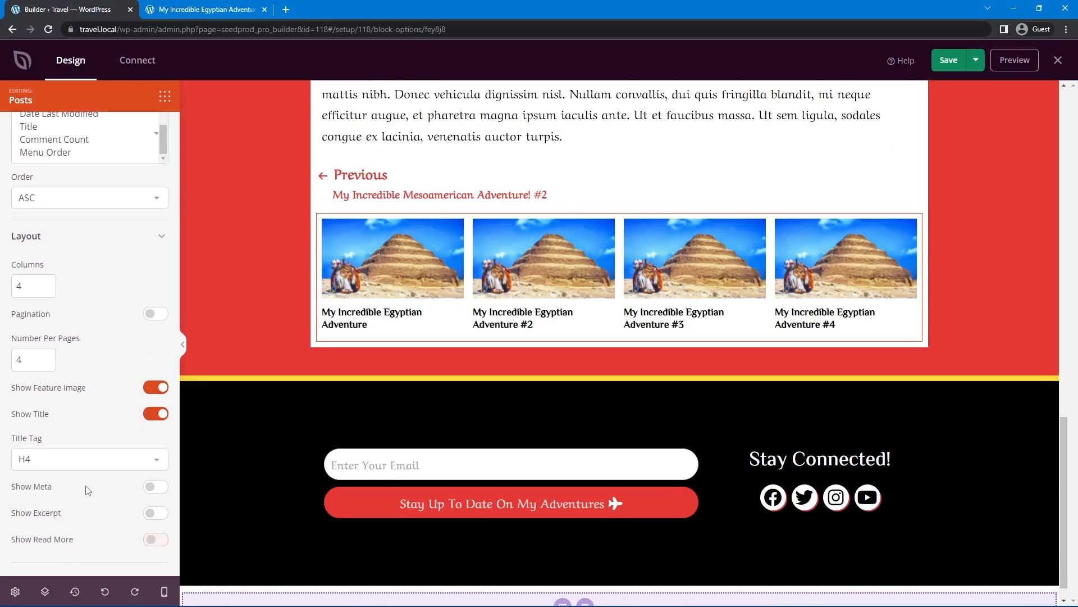
Center-align the post titles in the Posts block through the title typography
scroll(816, 269, up, 2)
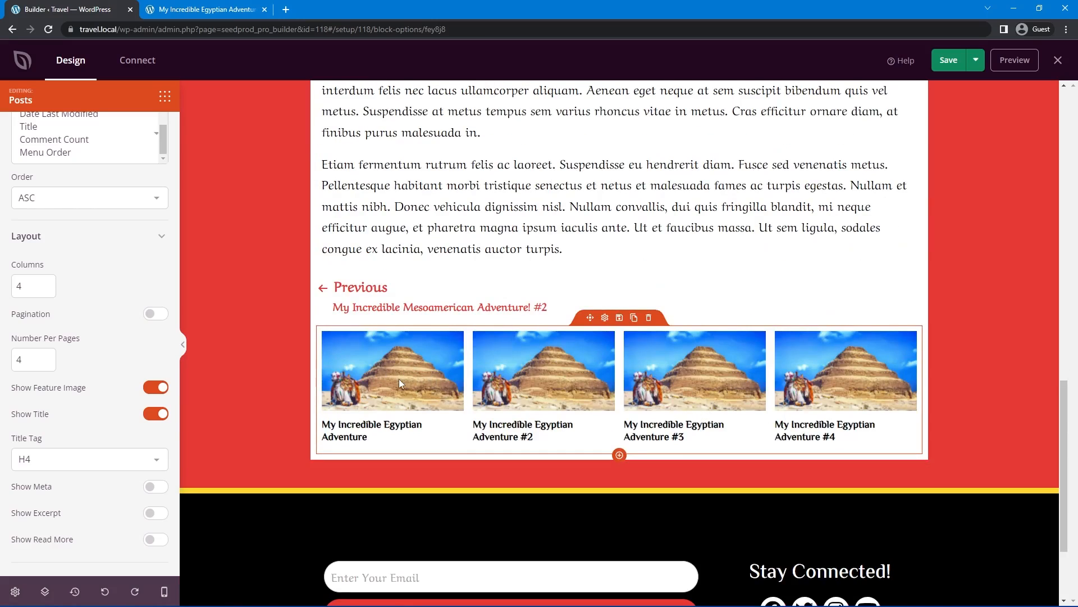
scroll(90, 281, up, 10)
click(135, 127)
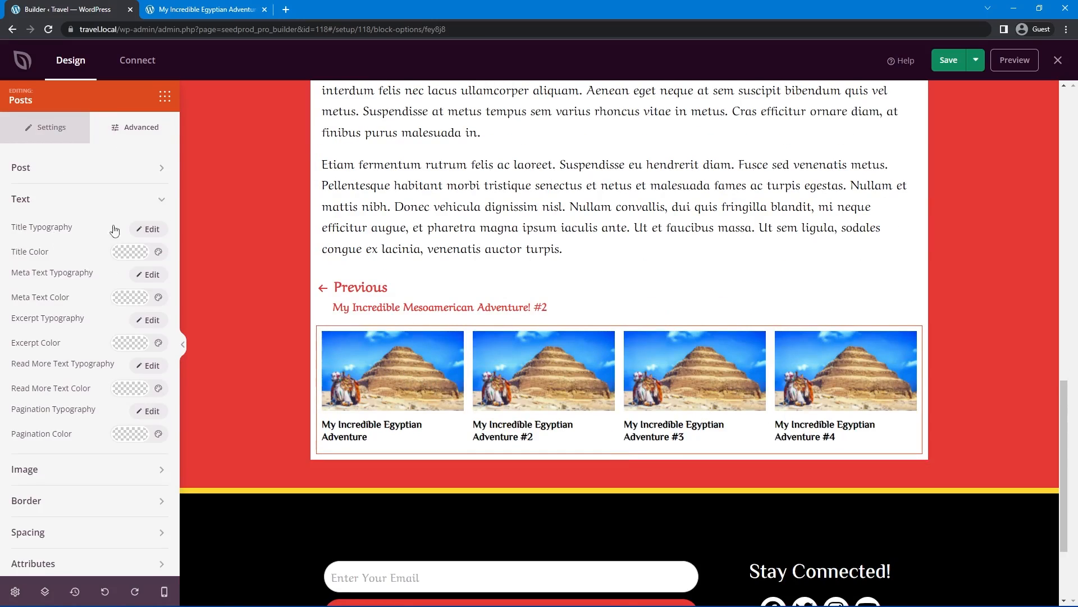
click(148, 229)
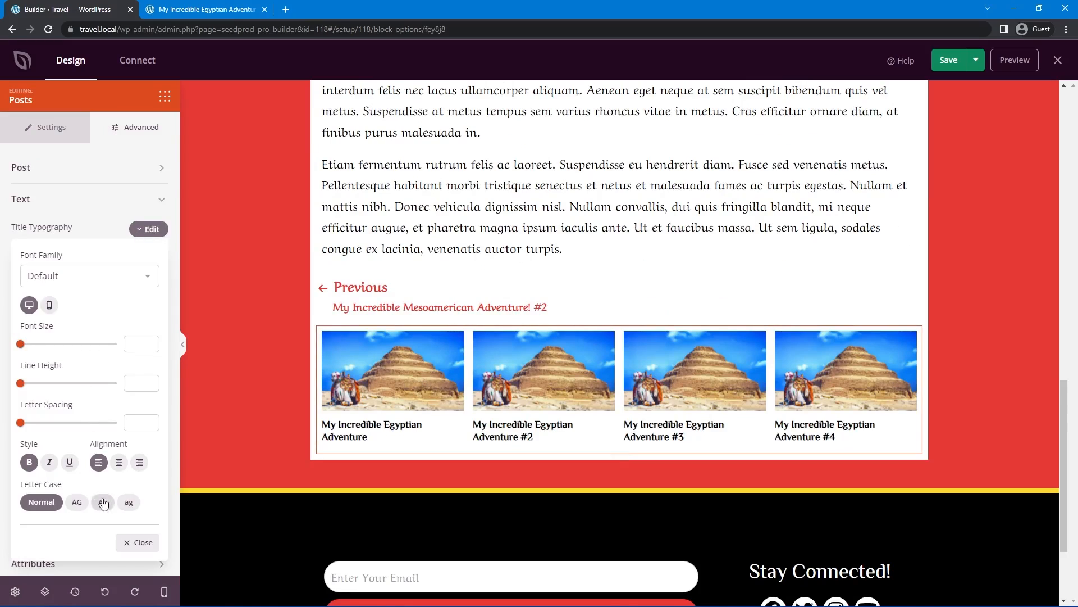
click(119, 463)
Apply a Large shadow to the images of the Posts block and leave its settings
click(44, 233)
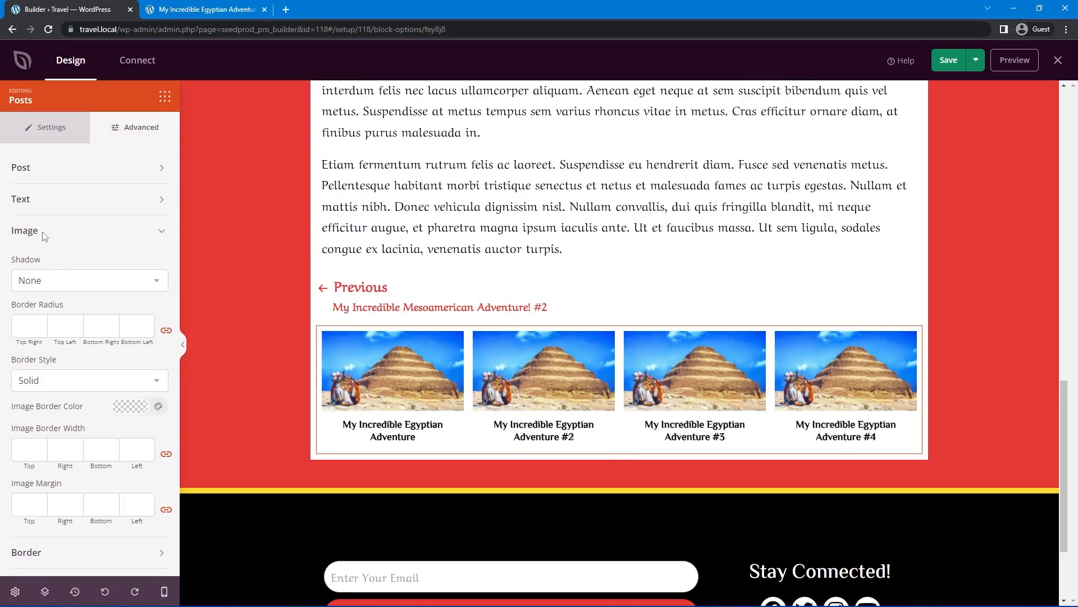
click(62, 280)
click(66, 334)
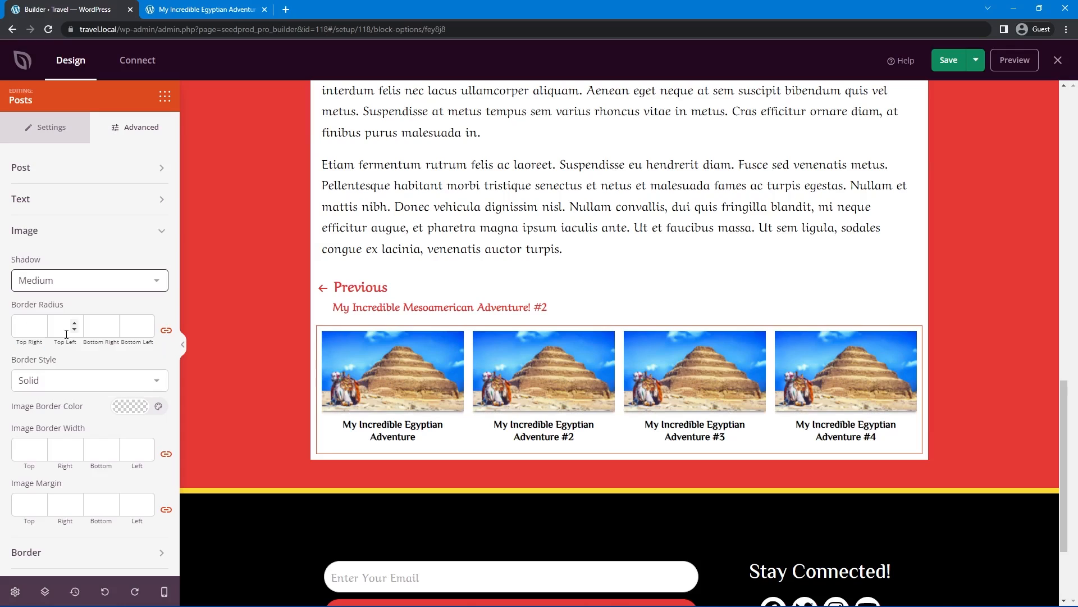
click(62, 280)
click(58, 346)
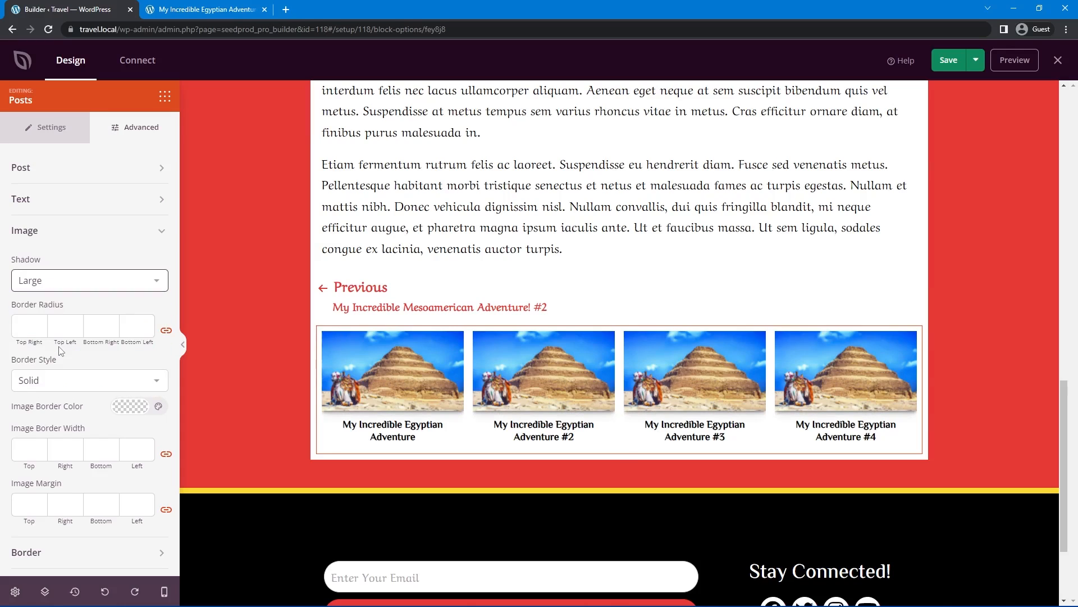
click(573, 393)
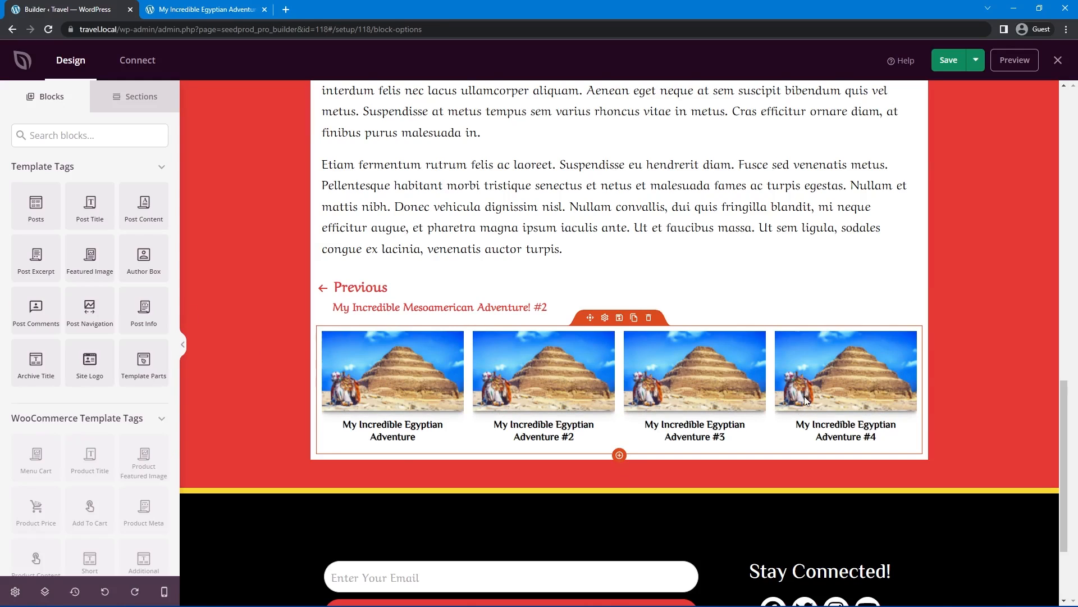
Find the Divider block and place one between the post content and the post navigation
scroll(806, 400, up, 15)
scroll(818, 396, down, 5)
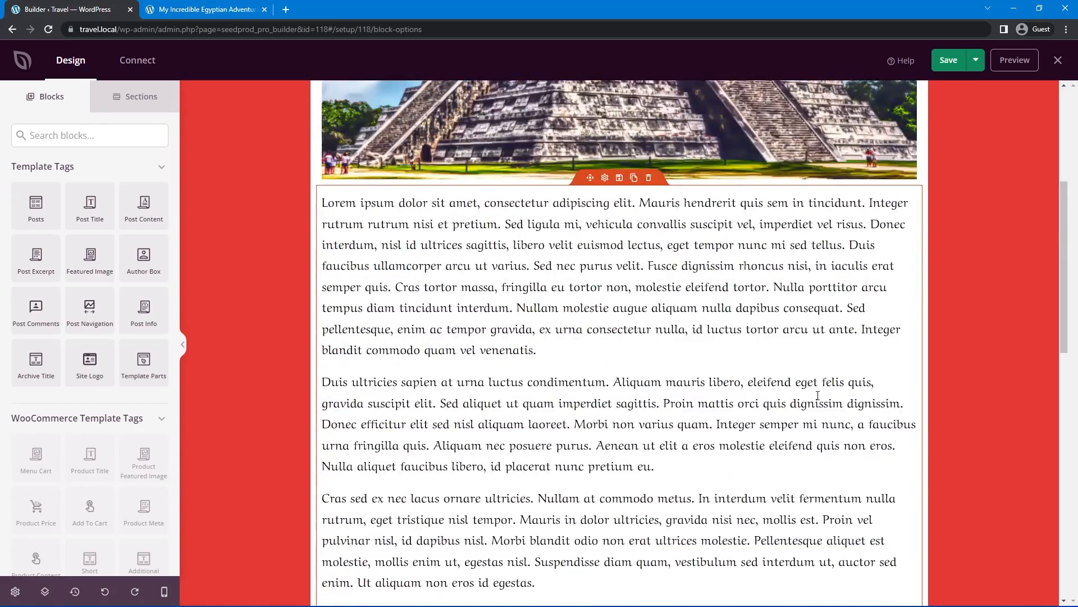
scroll(817, 396, down, 10)
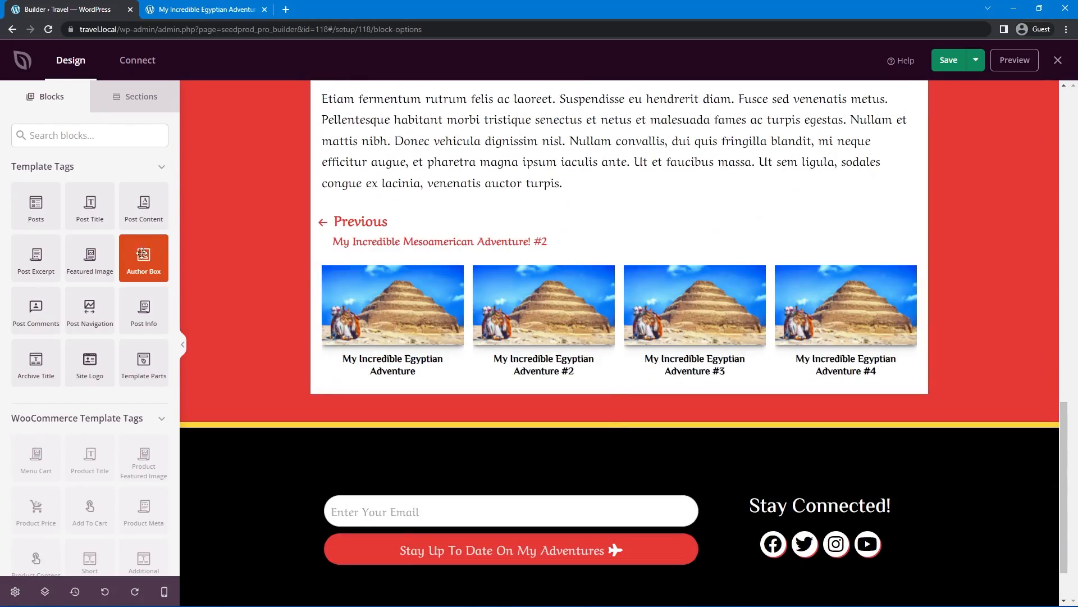
click(79, 136)
text(div)
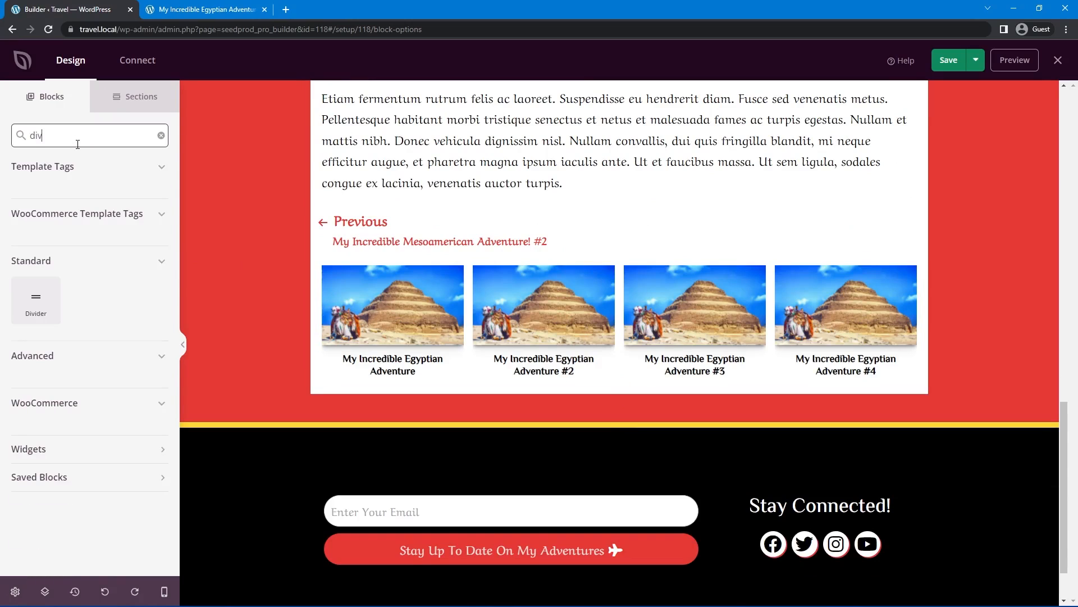
drag(35, 297, 536, 224)
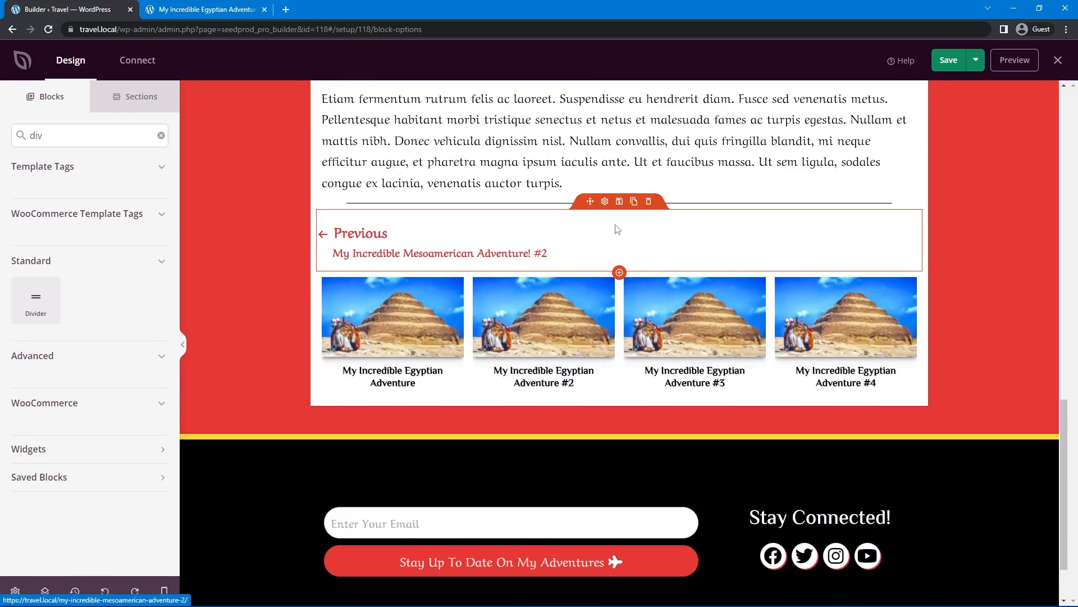
Change the color of the divider above the post navigation to light gray
click(551, 203)
click(115, 245)
click(109, 277)
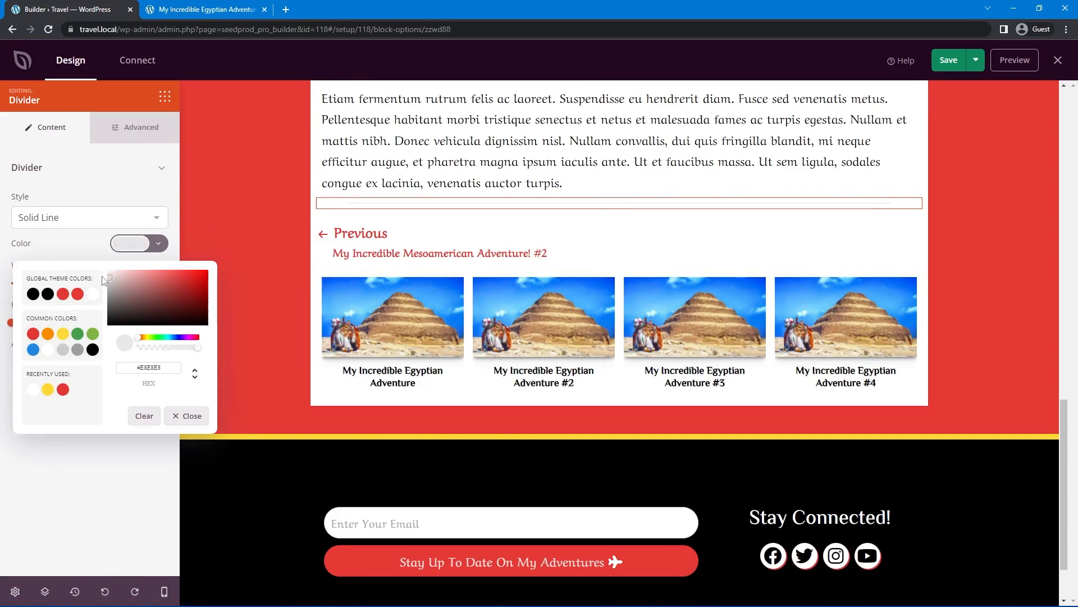
drag(102, 276, 103, 281)
click(93, 461)
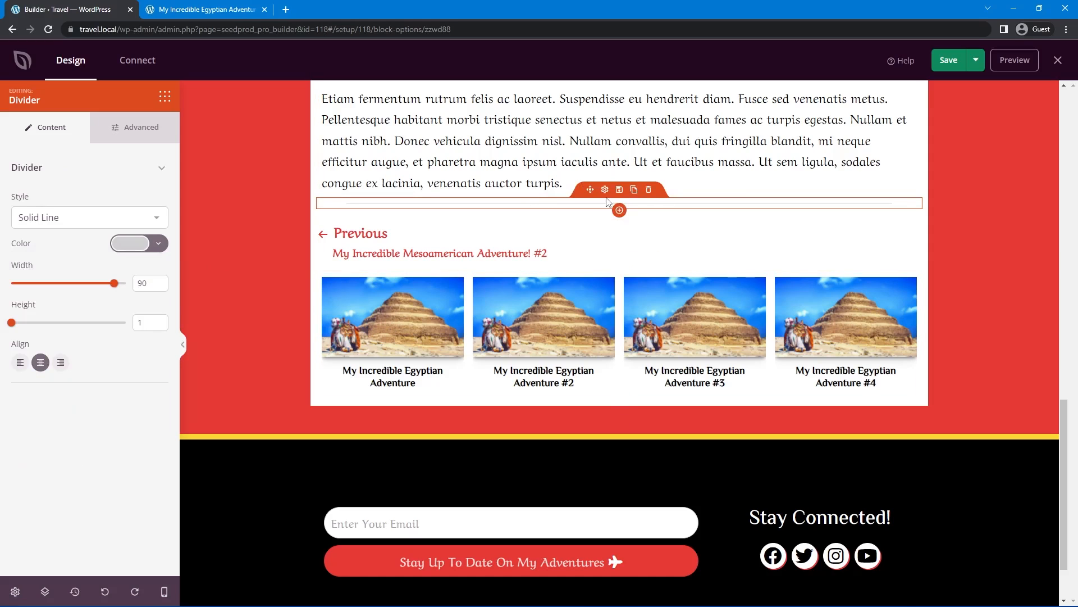
Duplicate the divider and move the copy between the post navigation and the posts list
scroll(472, 197, down, 2)
scroll(472, 196, up, 3)
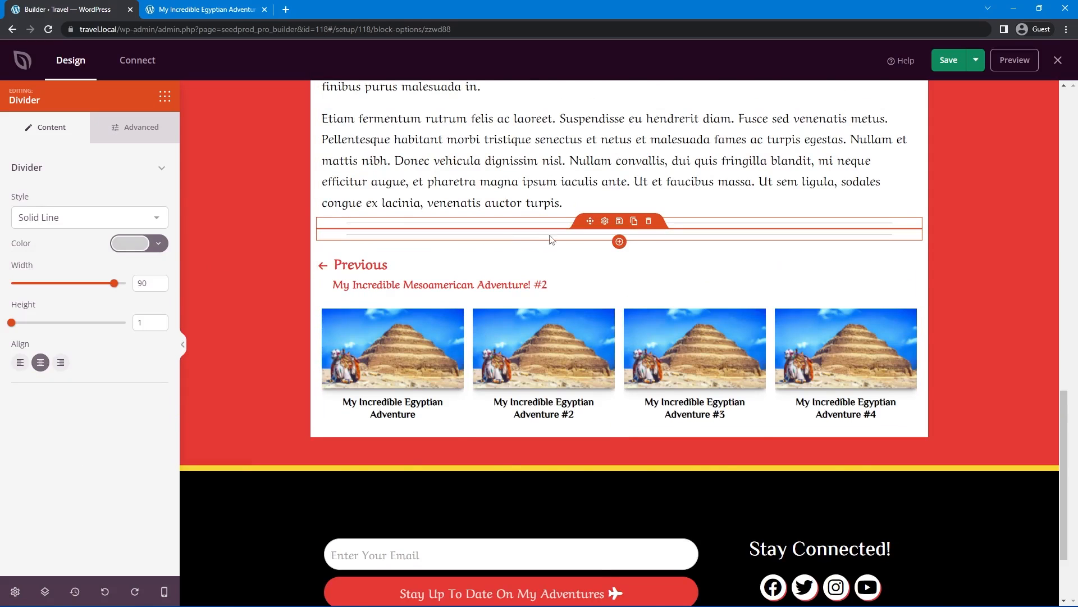
drag(590, 219, 553, 309)
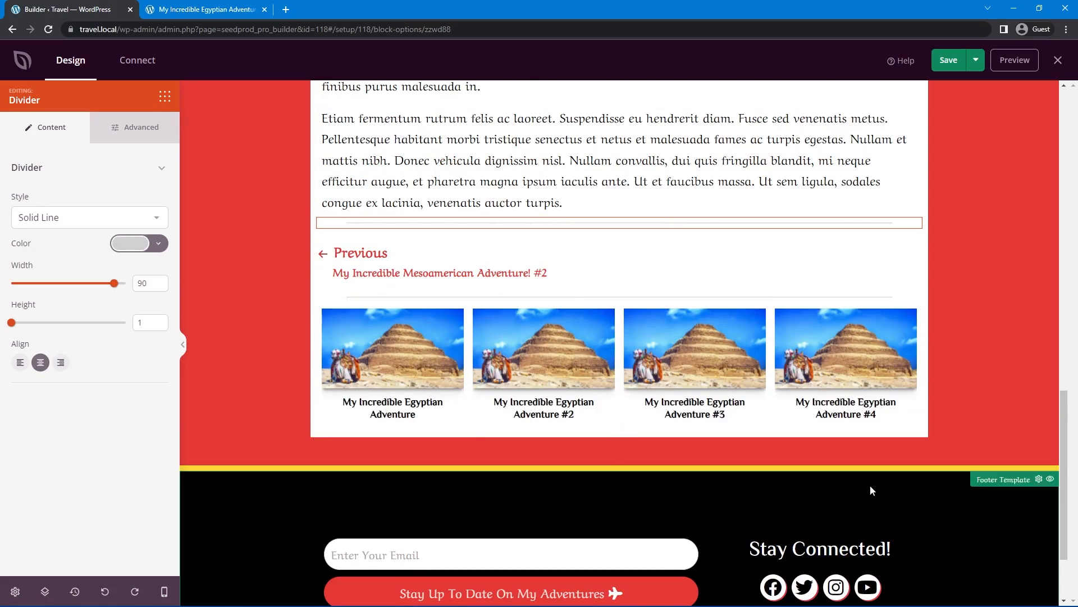
Change the text color of the Post Navigation block to a medium gray
click(1005, 336)
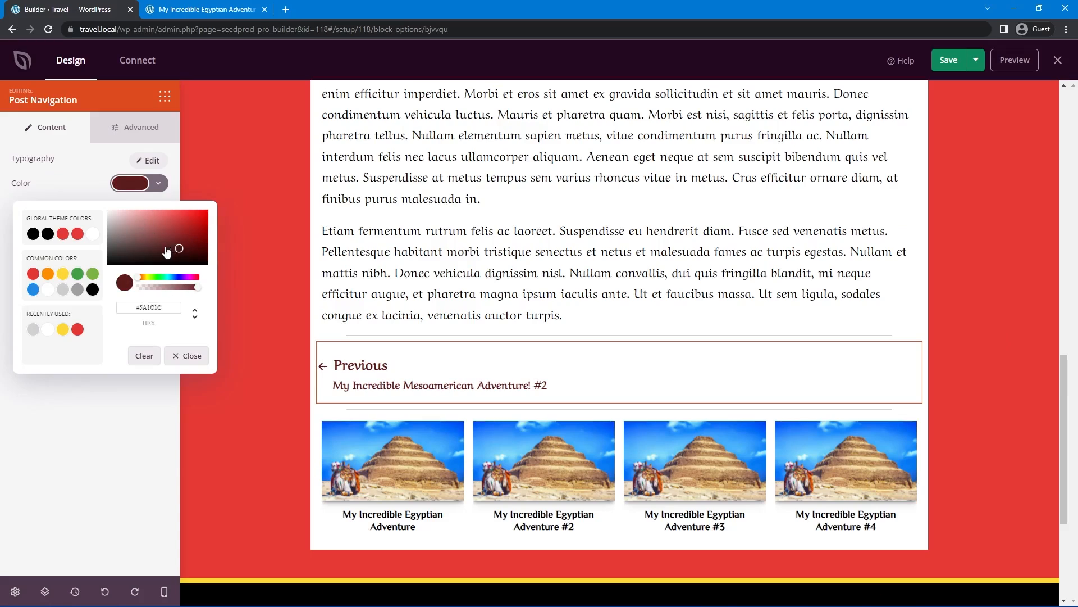
drag(166, 251, 104, 235)
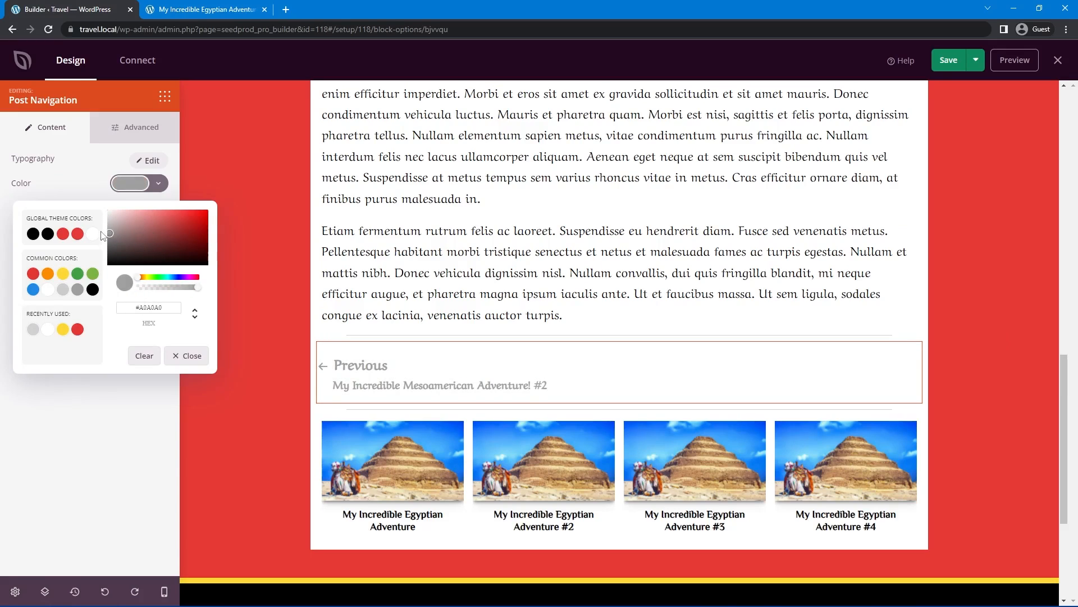
click(422, 378)
Give the white row holding the article content a border radius of 10 on all four corners
scroll(786, 348, down, 4)
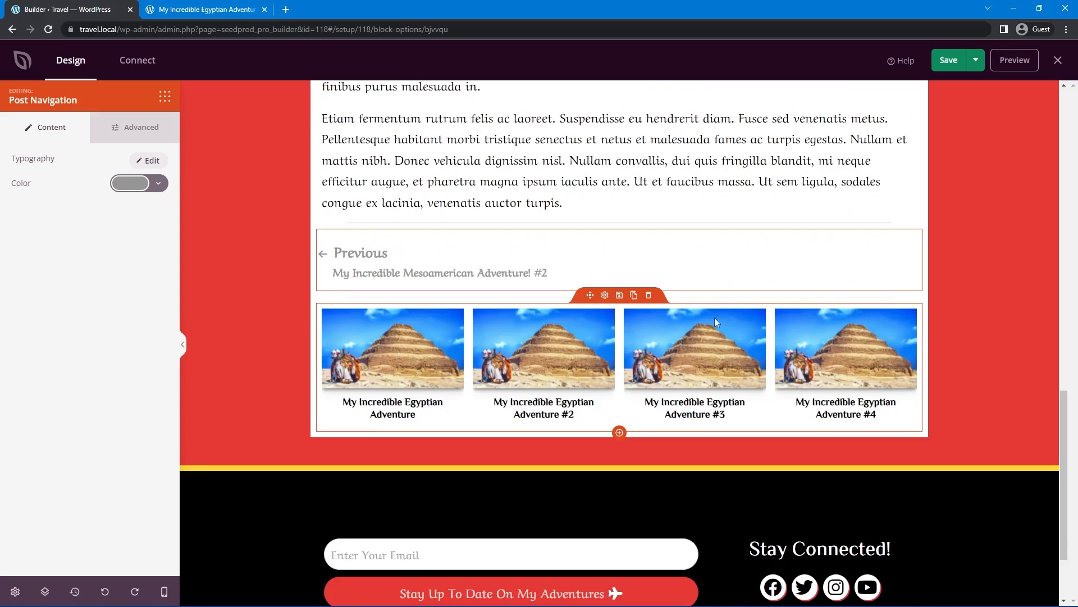
scroll(505, 270, up, 15)
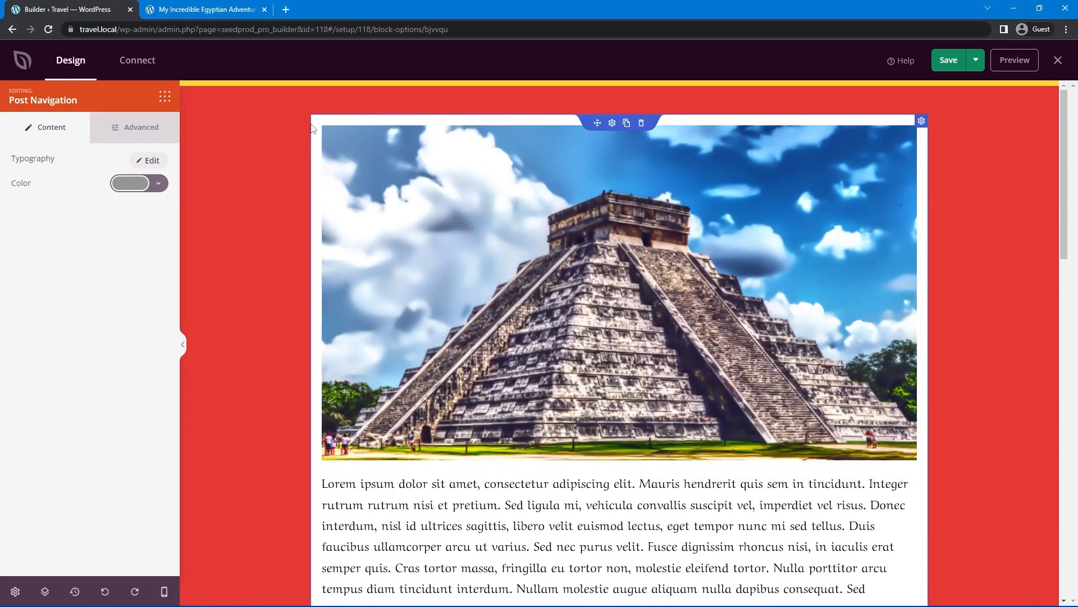
click(313, 128)
scroll(594, 440, down, 8)
scroll(595, 469, up, 8)
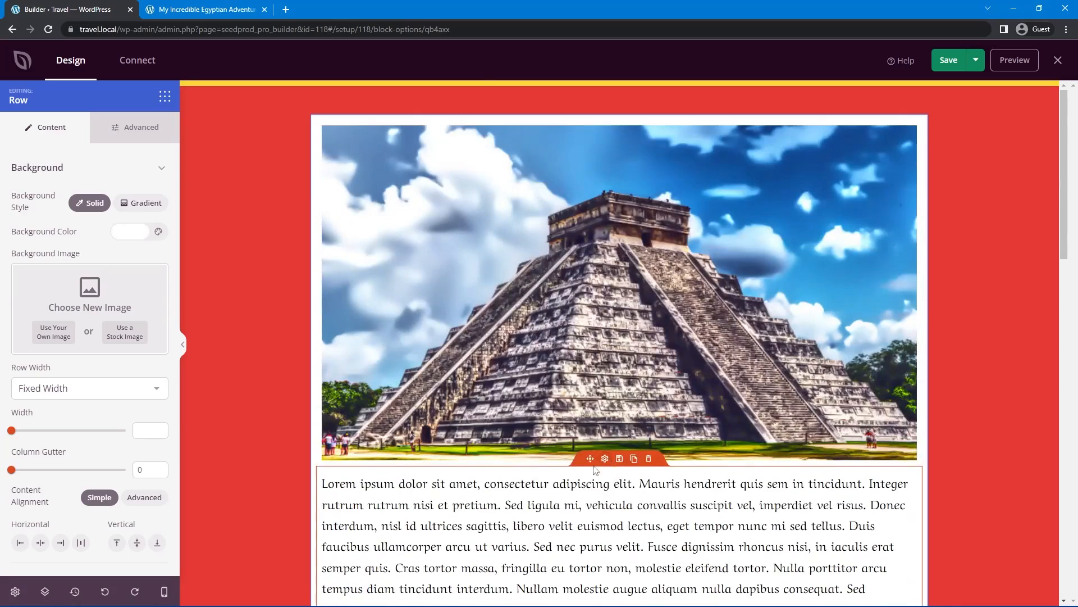
click(130, 129)
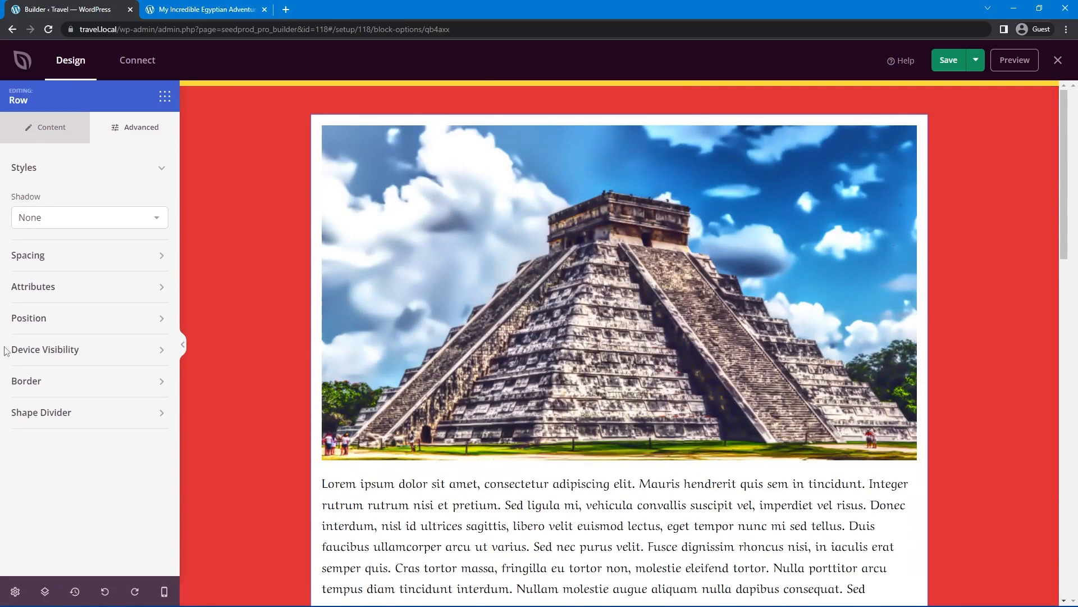
click(48, 383)
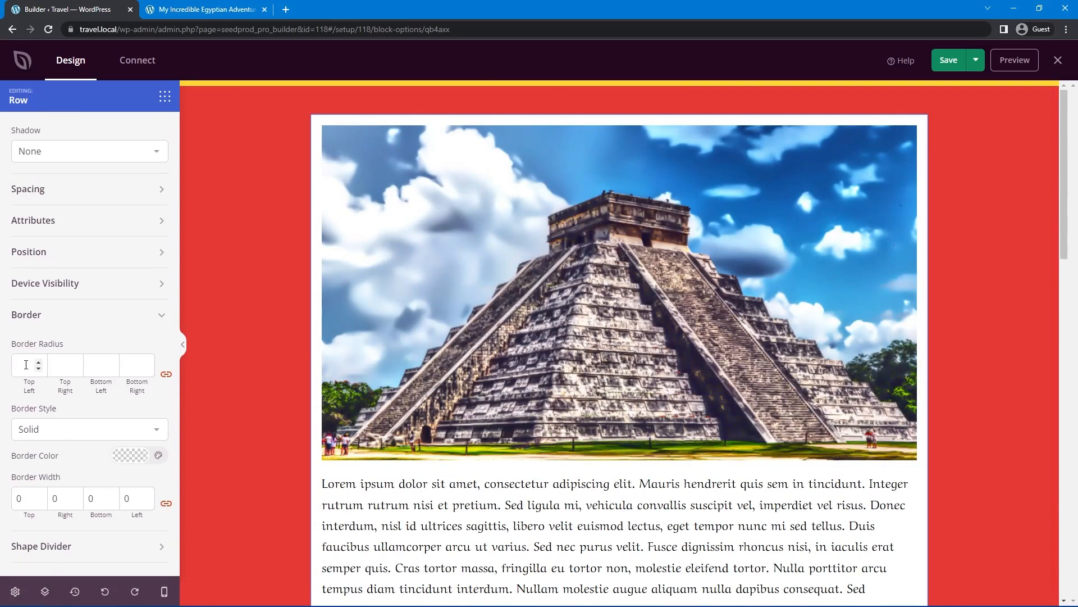
click(146, 363)
click(146, 363)
click(146, 363)
click(146, 363)
scroll(100, 337, up, 1)
scroll(325, 224, down, 15)
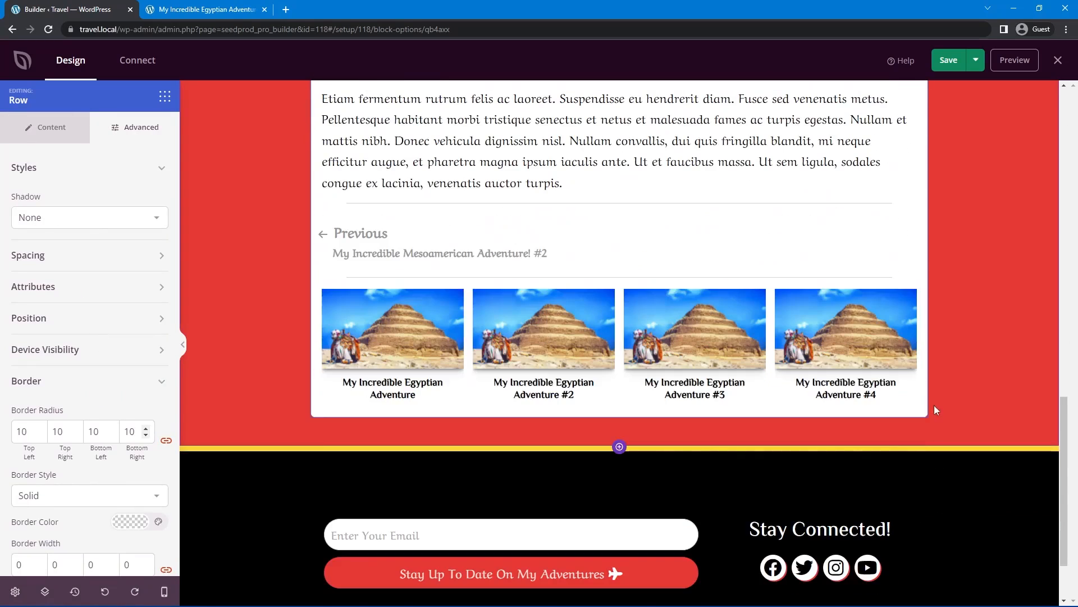
Apply an X Large shadow to the article content row
click(84, 218)
click(57, 272)
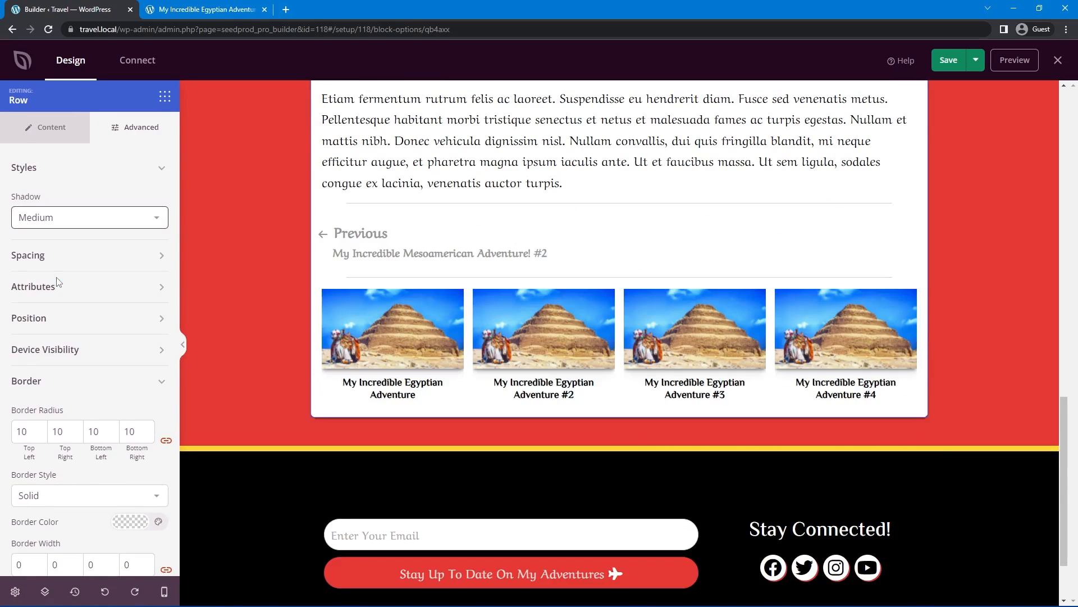
click(50, 220)
click(57, 302)
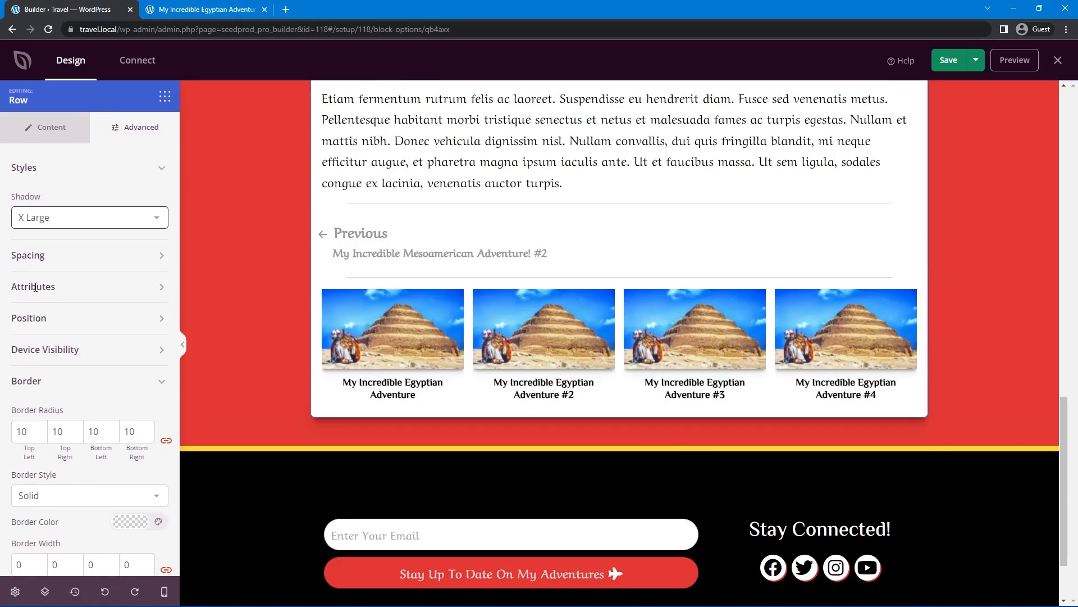
Clear the block search and look through the available template tag, standard and advanced blocks
click(165, 97)
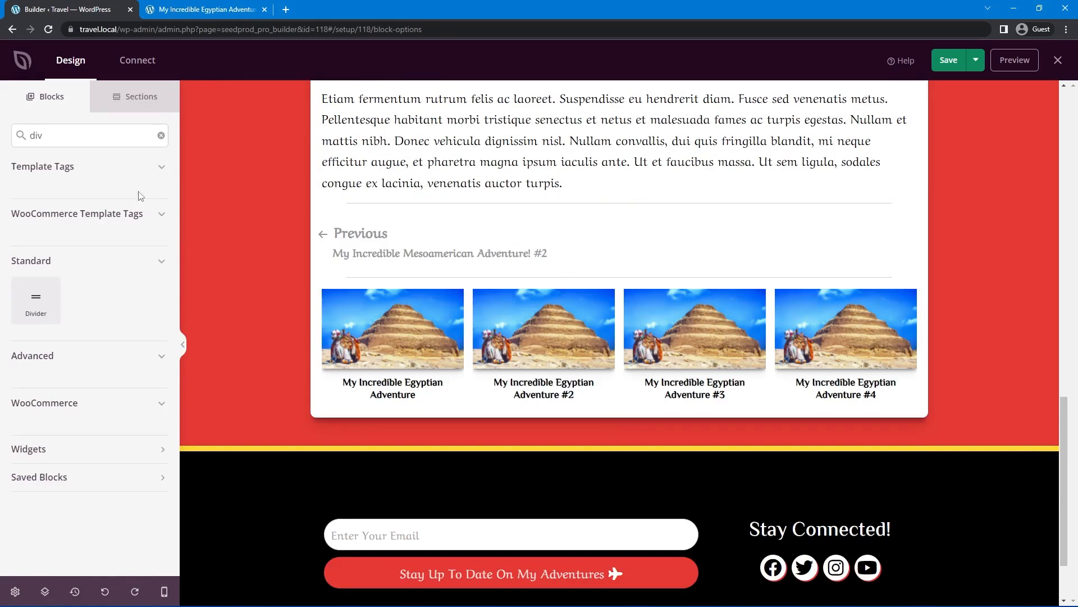
click(161, 137)
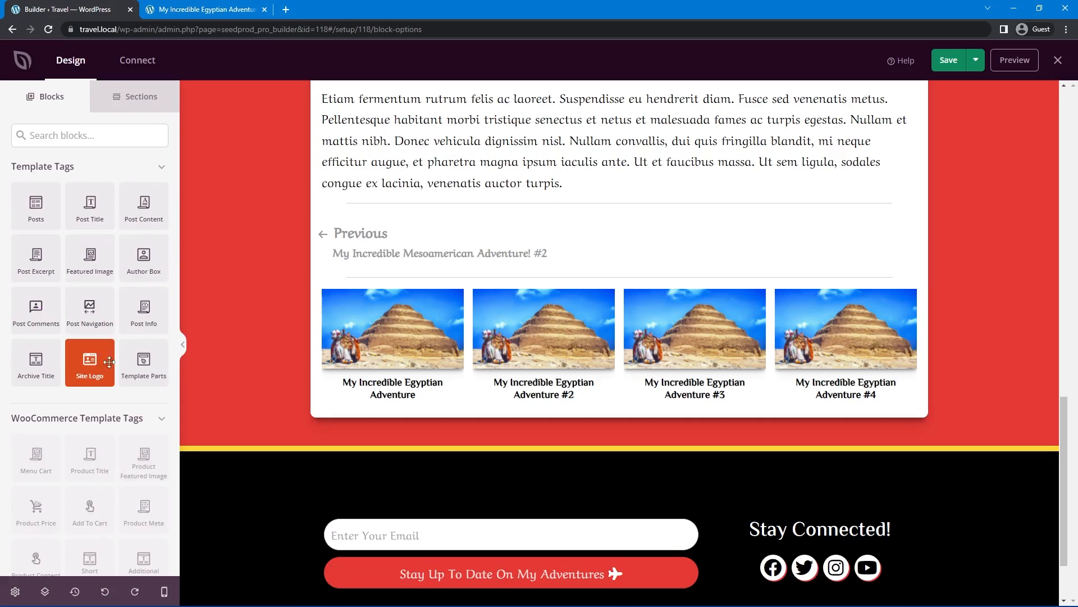
scroll(85, 365, down, 5)
scroll(59, 366, down, 4)
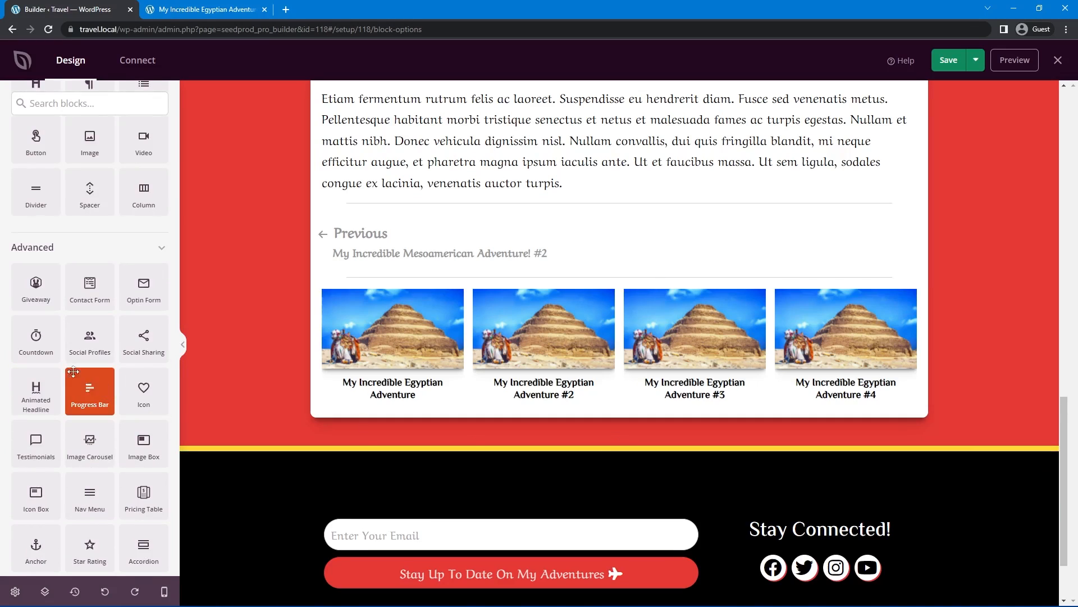
scroll(90, 371, down, 1)
scroll(90, 353, down, 1)
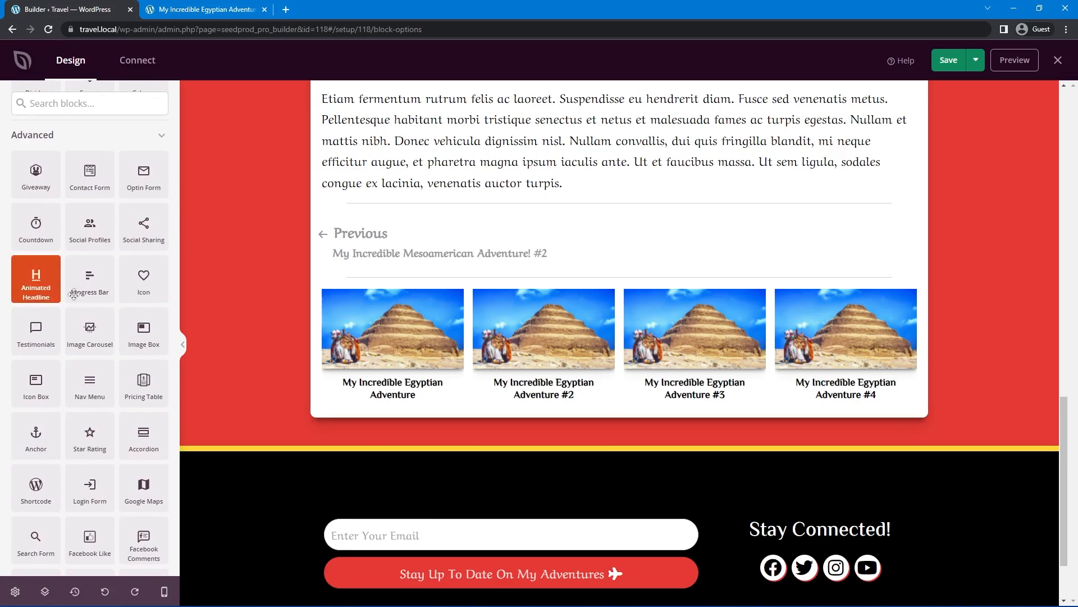
scroll(101, 468, down, 1)
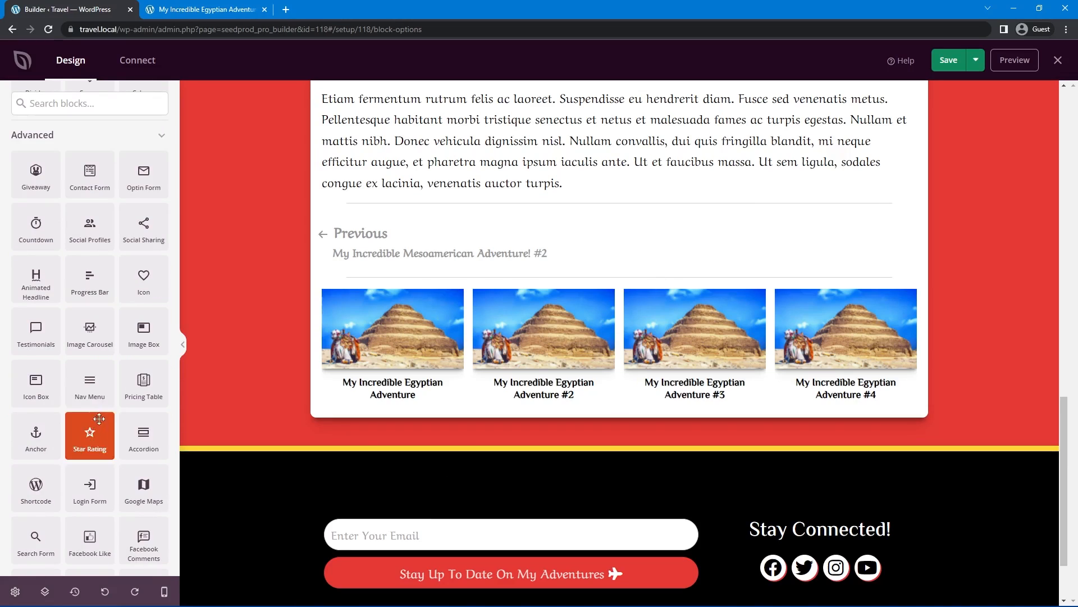
scroll(90, 452, up, 8)
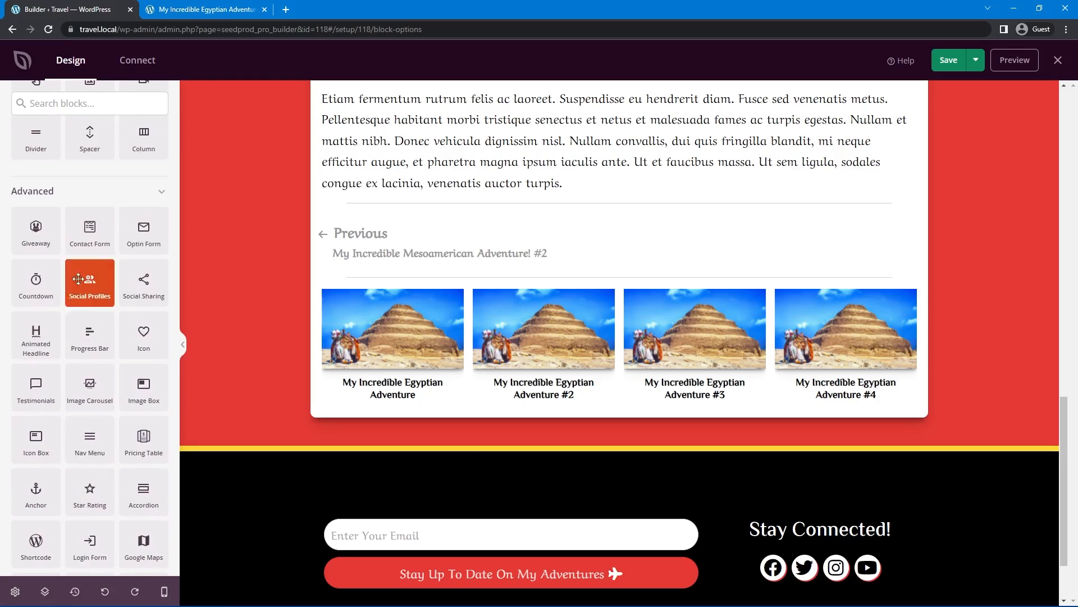
Save and exit the article template, and reload the live My Incredible Egyptian Adventure #2 post
click(1058, 60)
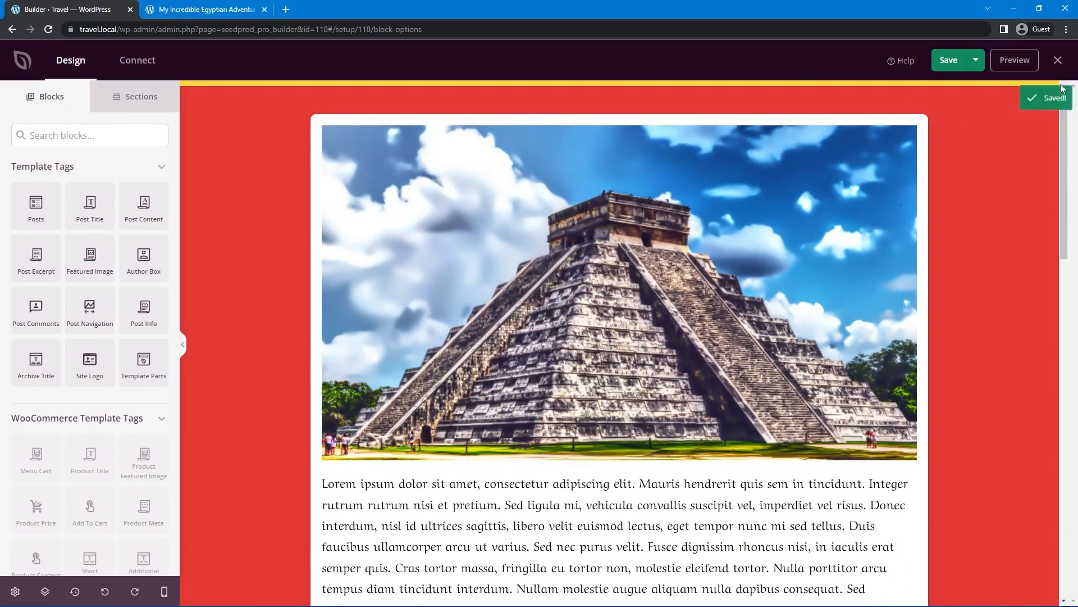
click(190, 10)
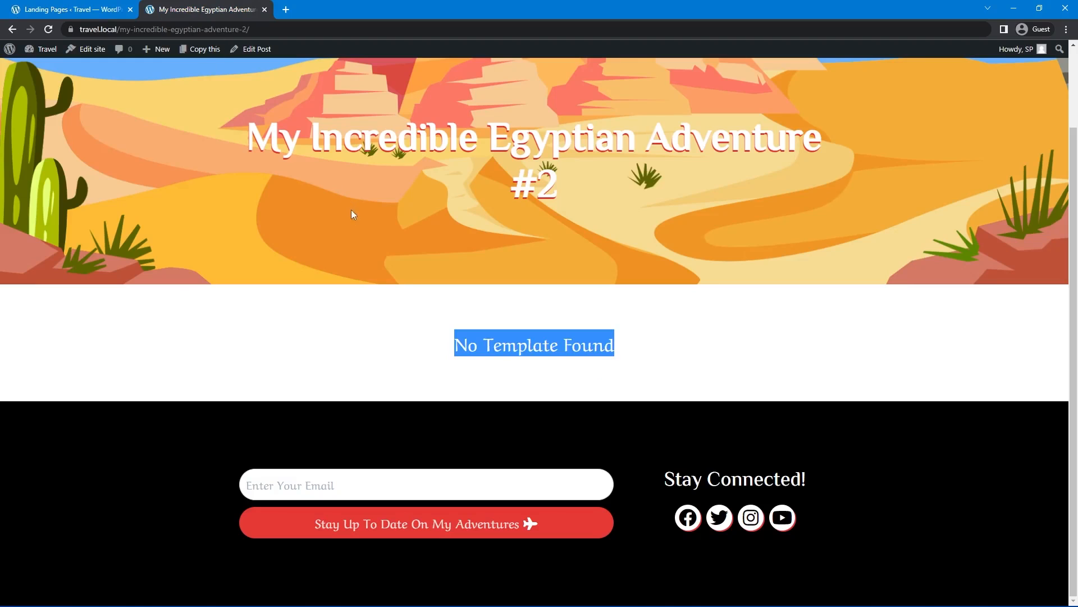
click(90, 29)
key(Return)
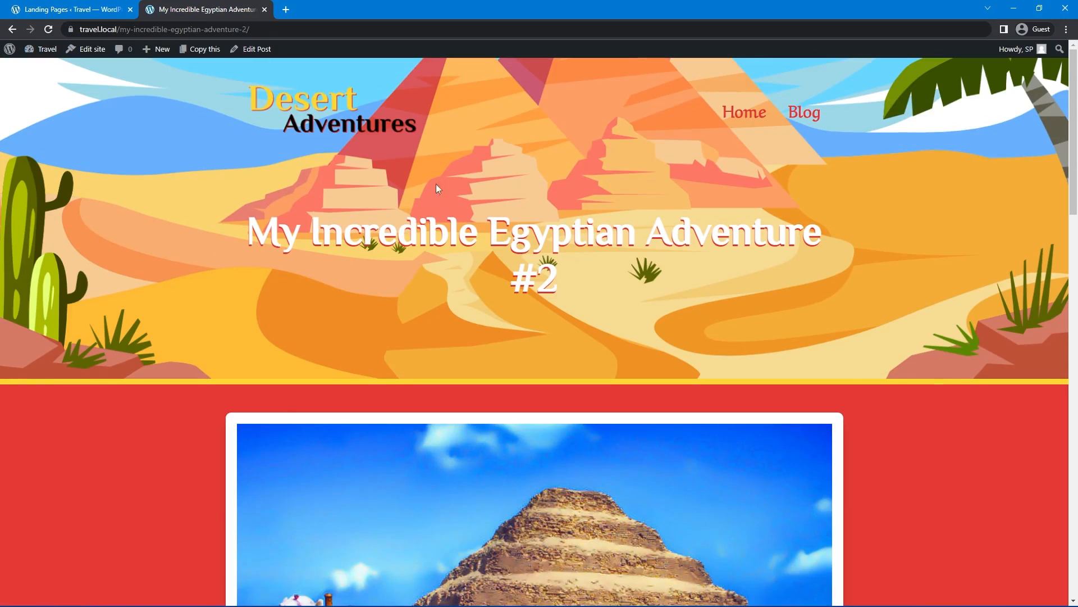
Review the live post's title banner, featured image, body text, previous/next navigation, related posts and footer
drag(247, 233, 685, 292)
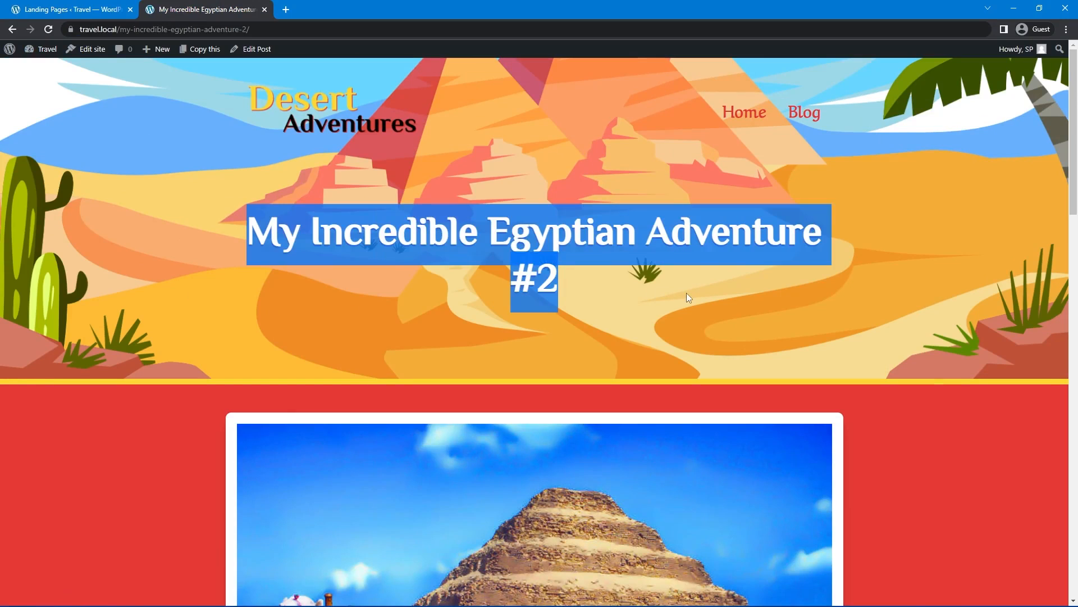
click(611, 301)
scroll(612, 302, down, 4)
scroll(646, 309, down, 3)
scroll(362, 219, up, 2)
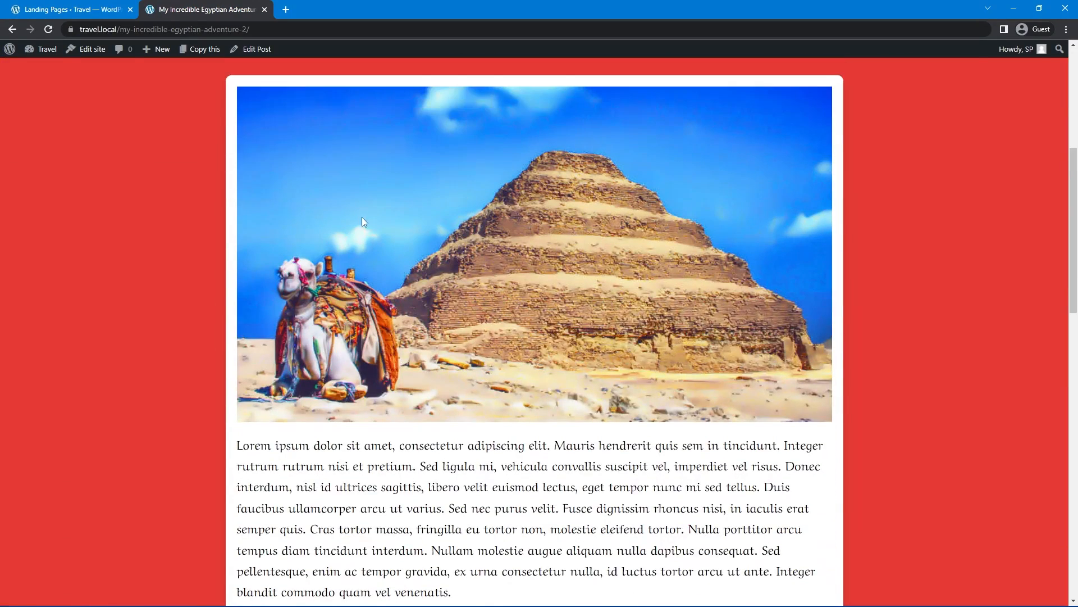
scroll(533, 317, down, 2)
scroll(529, 324, down, 3)
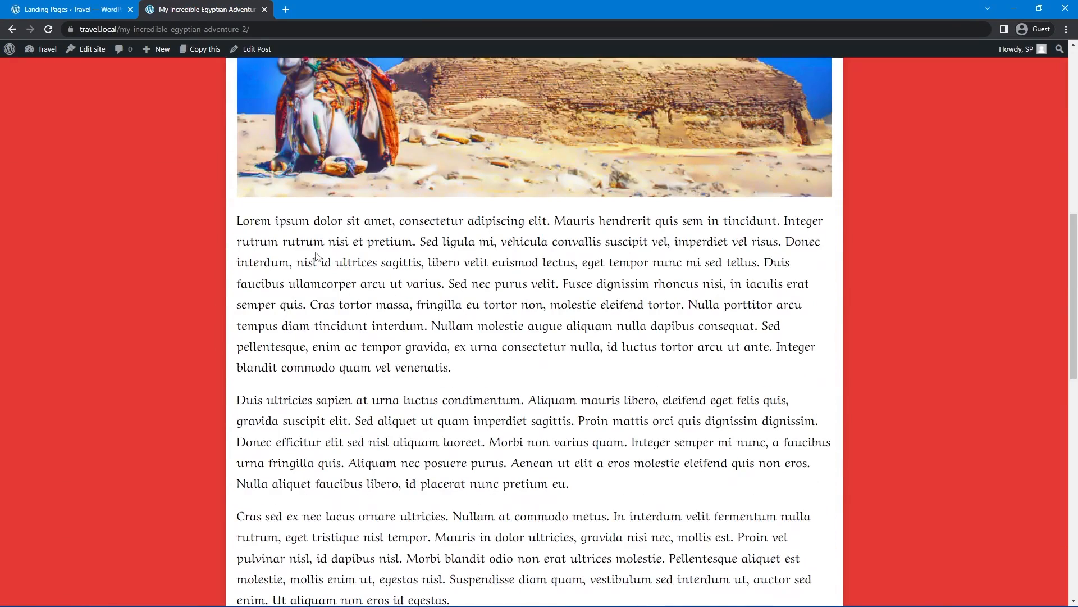
scroll(573, 338, down, 12)
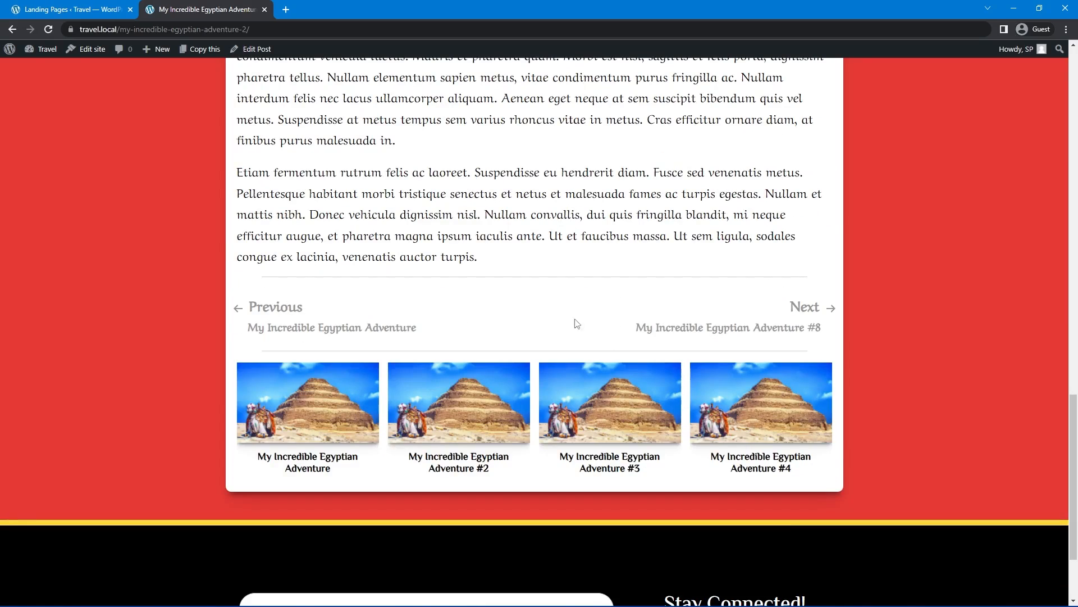
scroll(538, 278, down, 2)
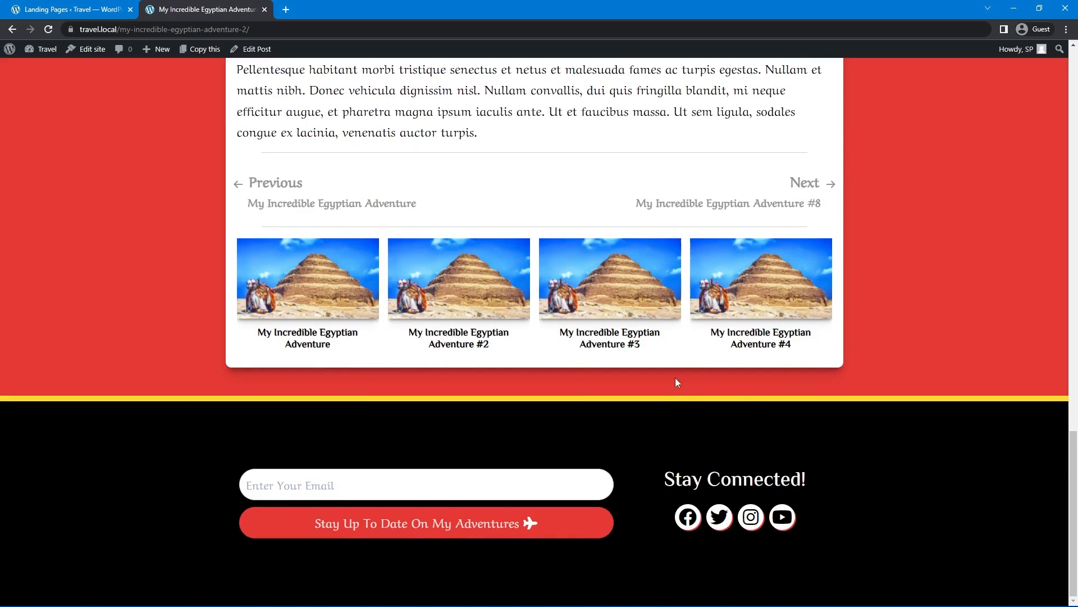
Open My Incredible Egyptian Adventure #4 from the posts list and check its layout from header to footer
click(758, 284)
scroll(897, 407, down, 5)
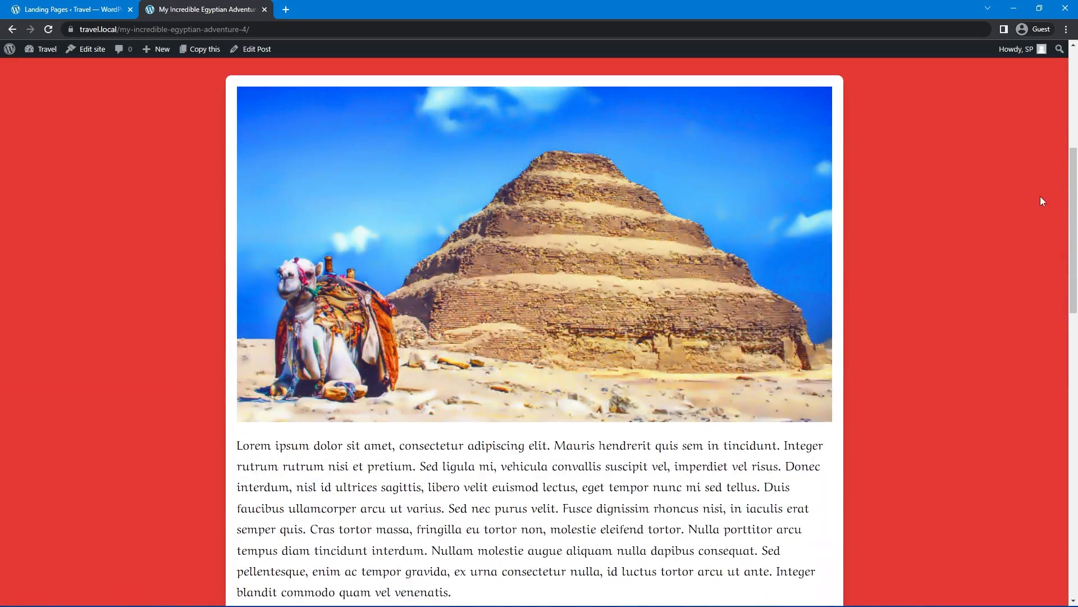
scroll(1042, 201, down, 20)
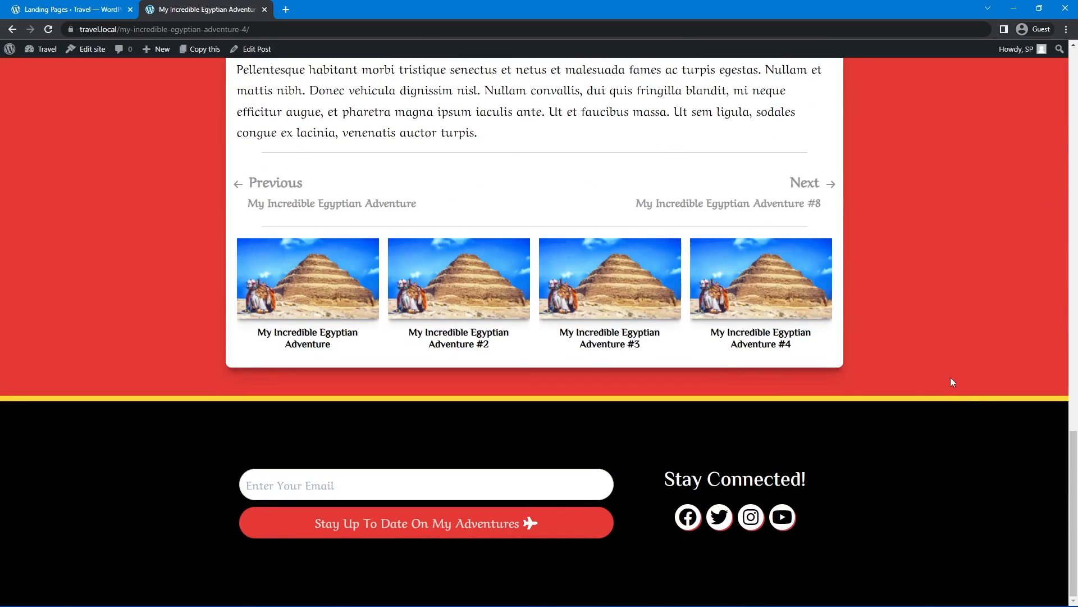
scroll(897, 314, up, 20)
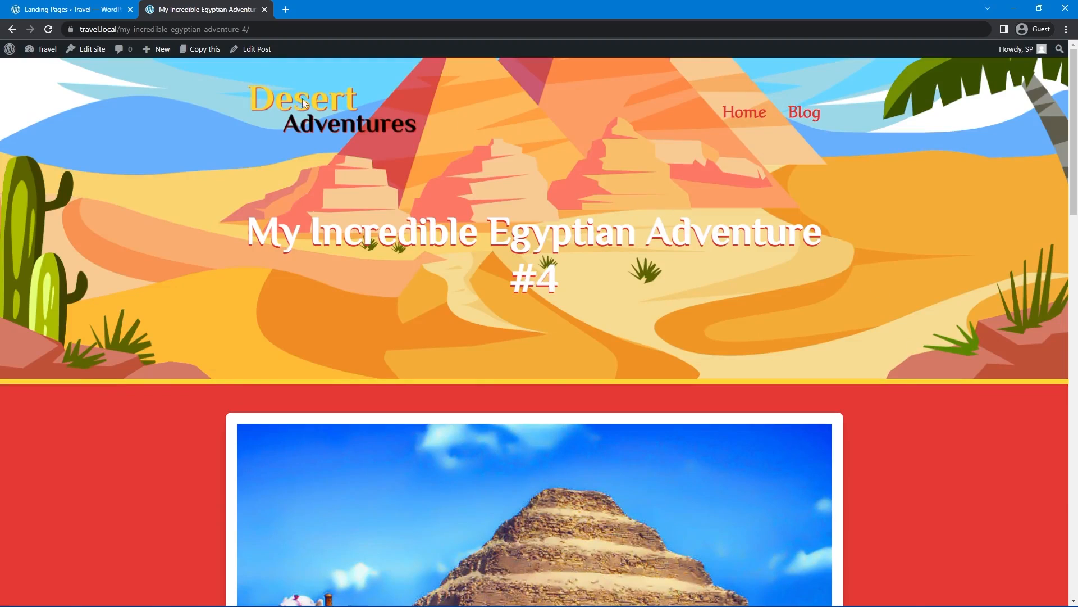
Go to the site's Home page and review its Explore The Pyramids heading and welcome text
click(744, 113)
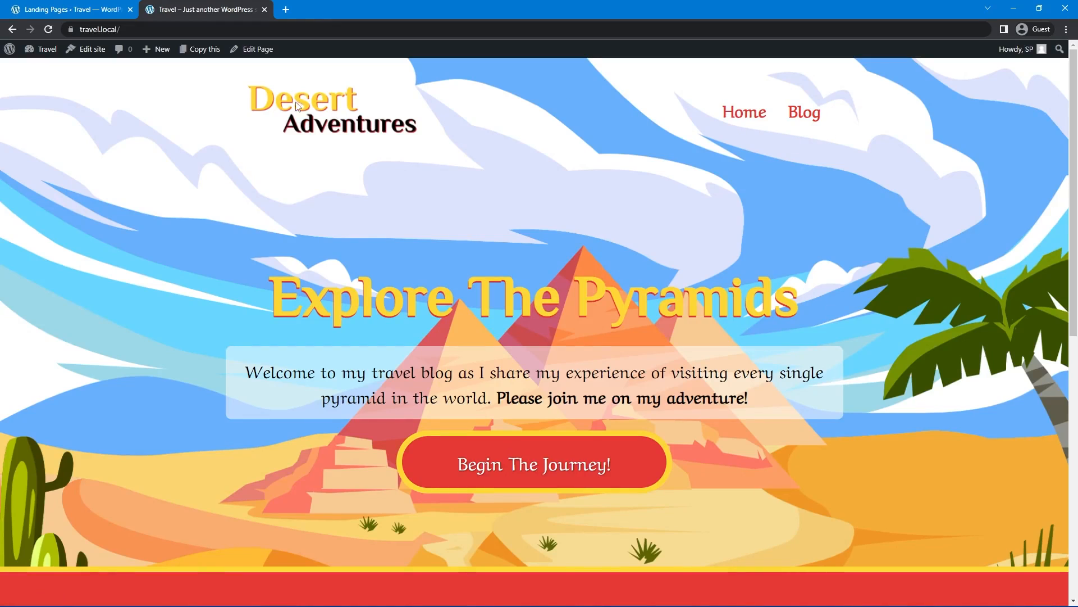
scroll(705, 224, down, 1)
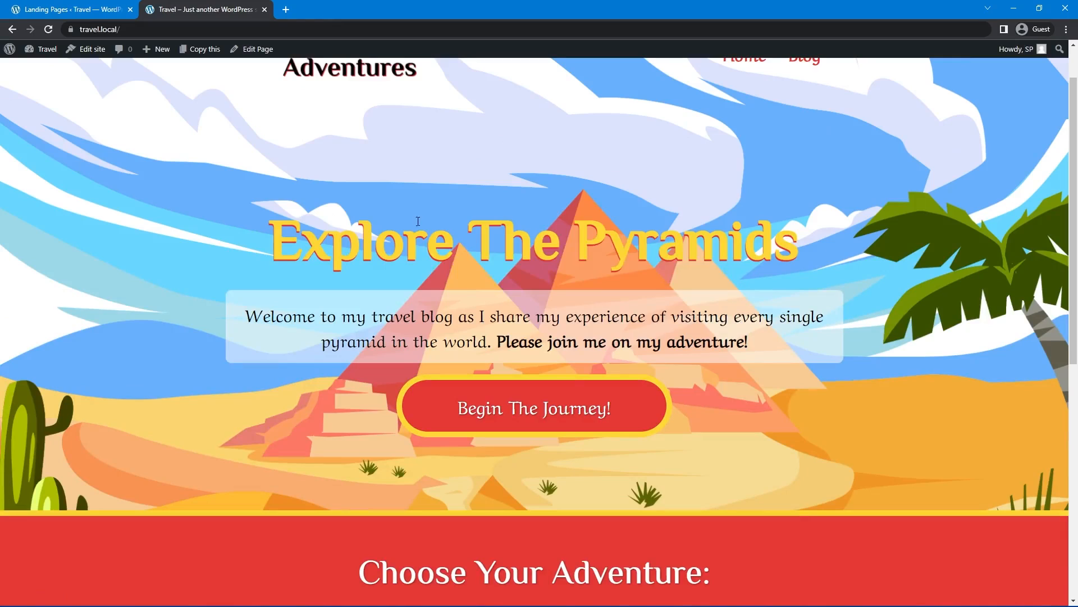
drag(729, 244, 429, 245)
drag(342, 316, 482, 334)
click(749, 354)
scroll(749, 356, down, 3)
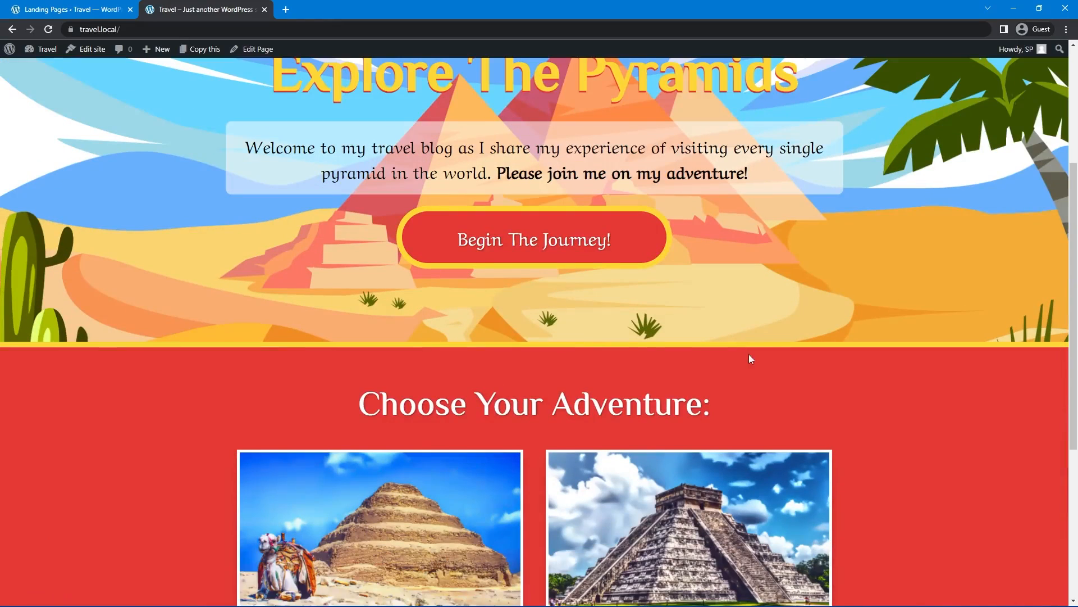
Test the Begin The Journey! link, return to the homepage and check the Choose Your Adventure section and footer
click(529, 242)
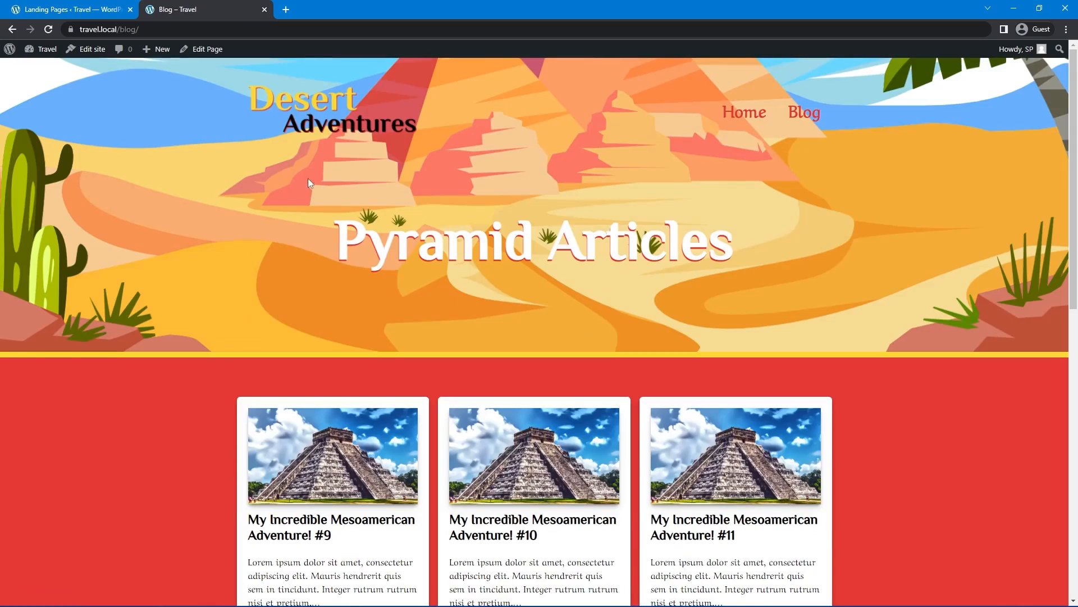
key(alt+Left)
scroll(221, 241, down, 4)
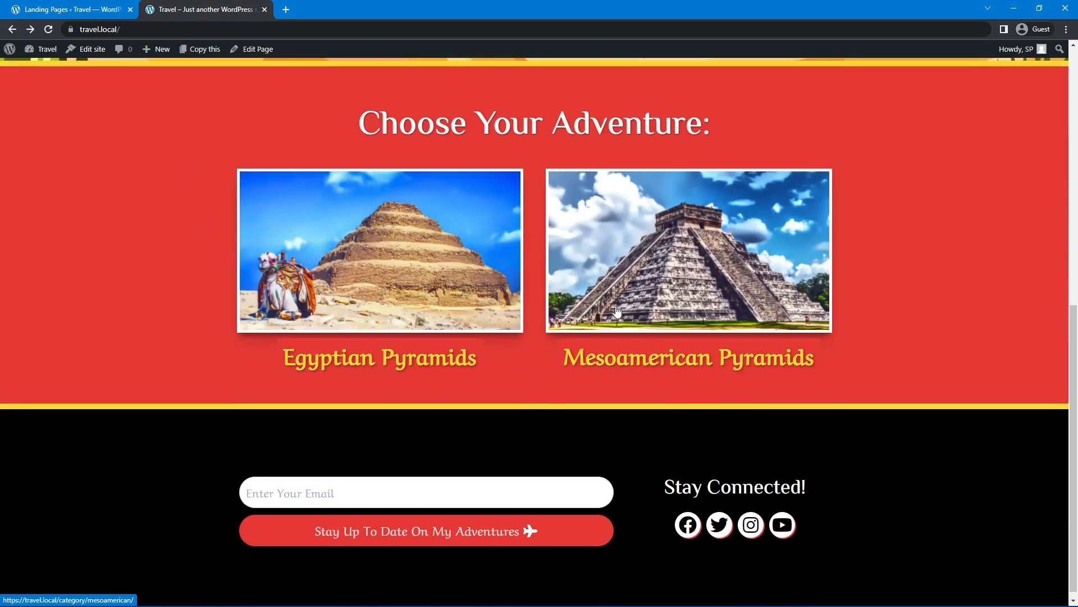
scroll(682, 264, down, 1)
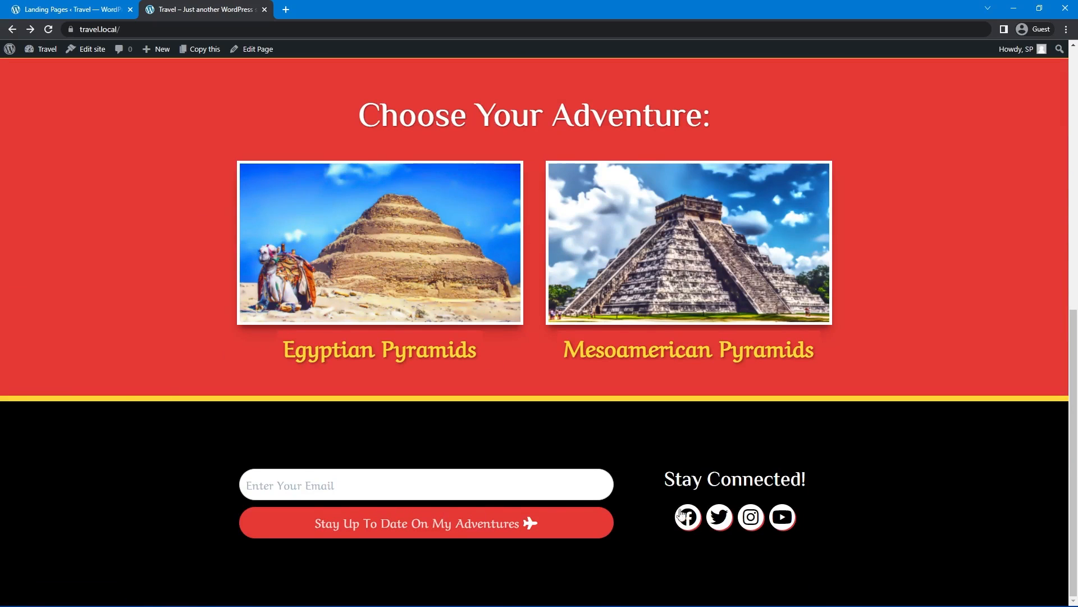
scroll(910, 523, up, 3)
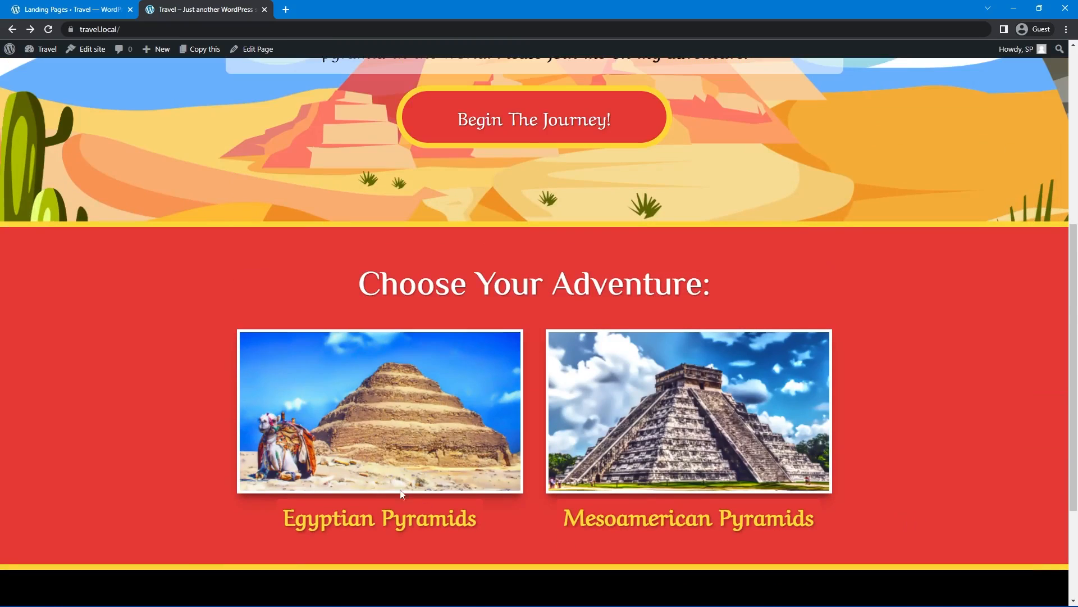
Open the Egyptian Pyramids category from the homepage and check its article cards and the next page of results
click(374, 446)
drag(339, 224, 730, 231)
click(835, 231)
scroll(903, 346, down, 9)
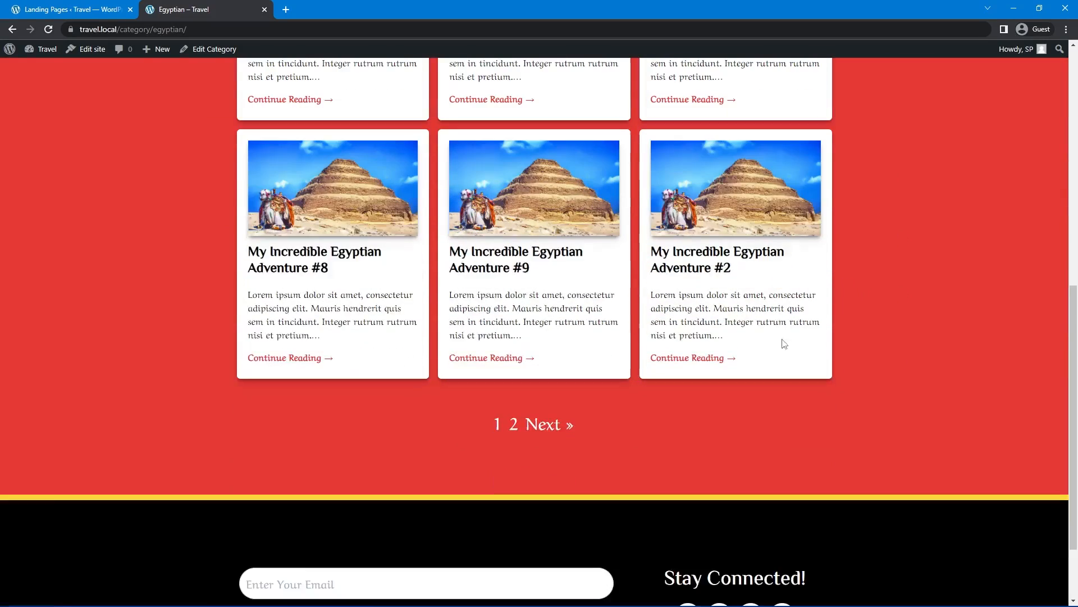
click(549, 425)
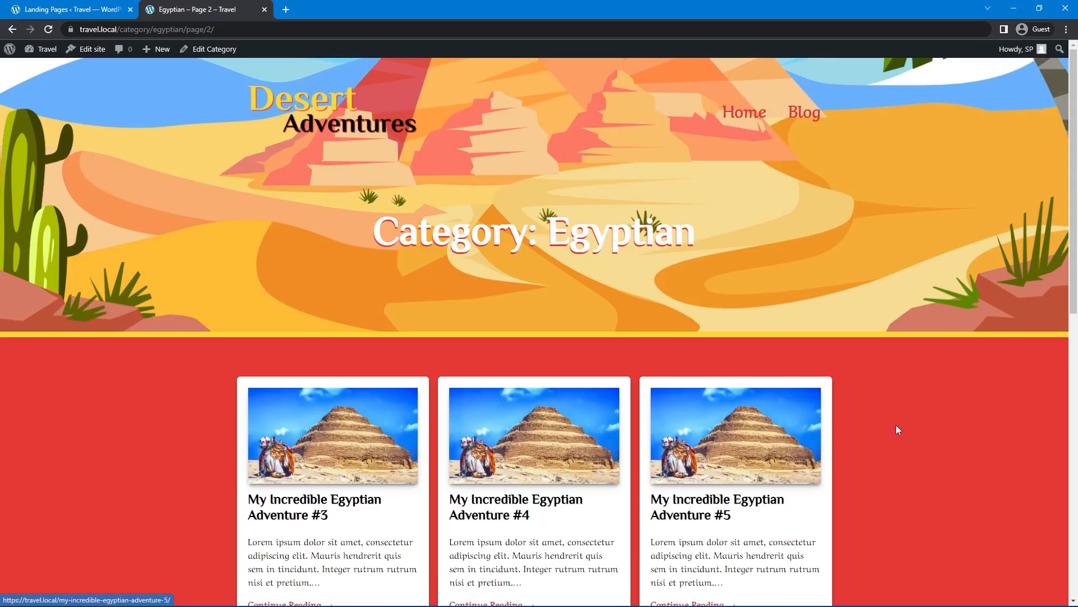
scroll(876, 426, down, 8)
scroll(567, 303, up, 7)
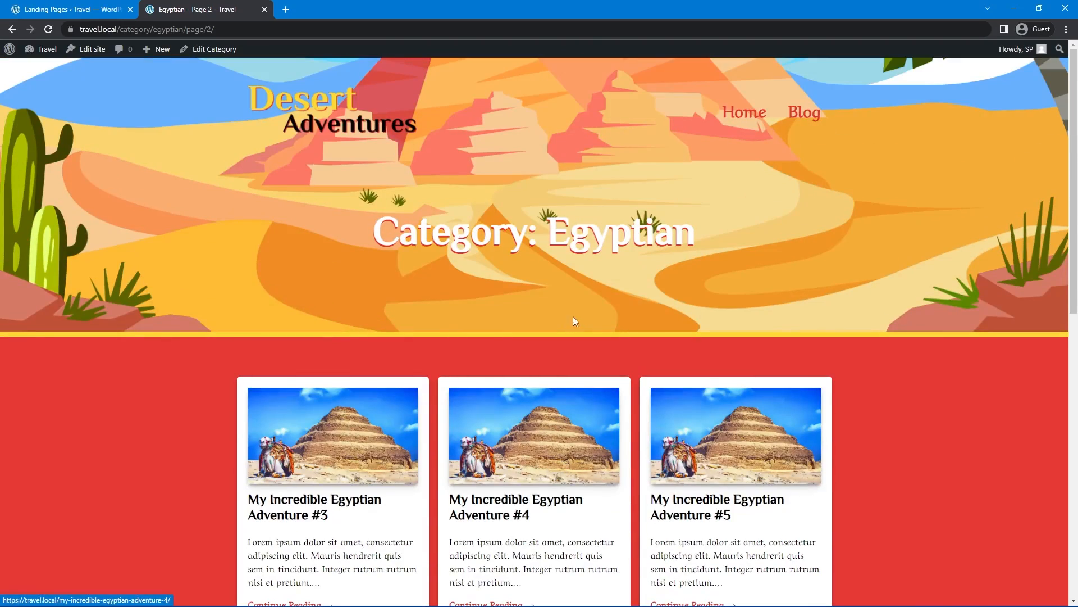
Return to the homepage, open the Mesoamerican Pyramids category and check its article cards
click(747, 112)
scroll(577, 349, down, 7)
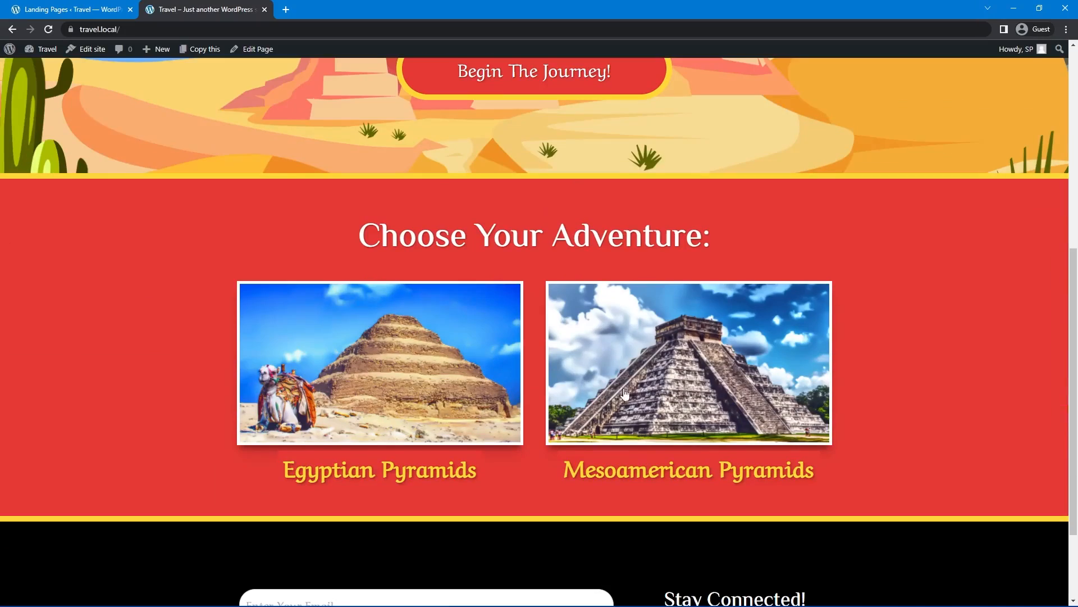
click(722, 373)
scroll(239, 416, down, 4)
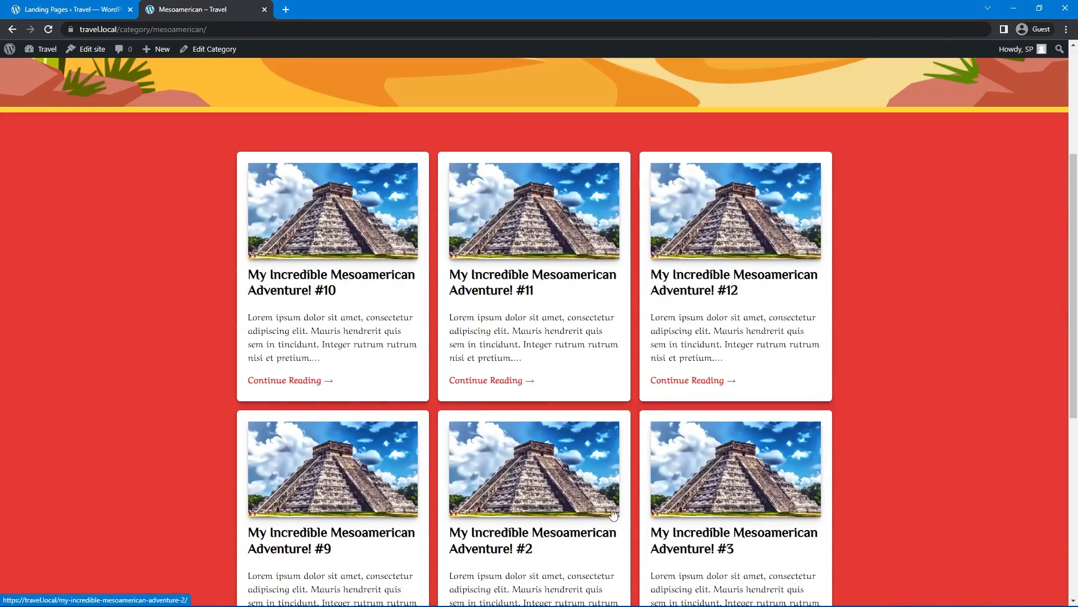
Open My Incredible Mesoamerican Adventure! #2 and check its title, featured image, body text, post navigation, related posts and footer
click(522, 489)
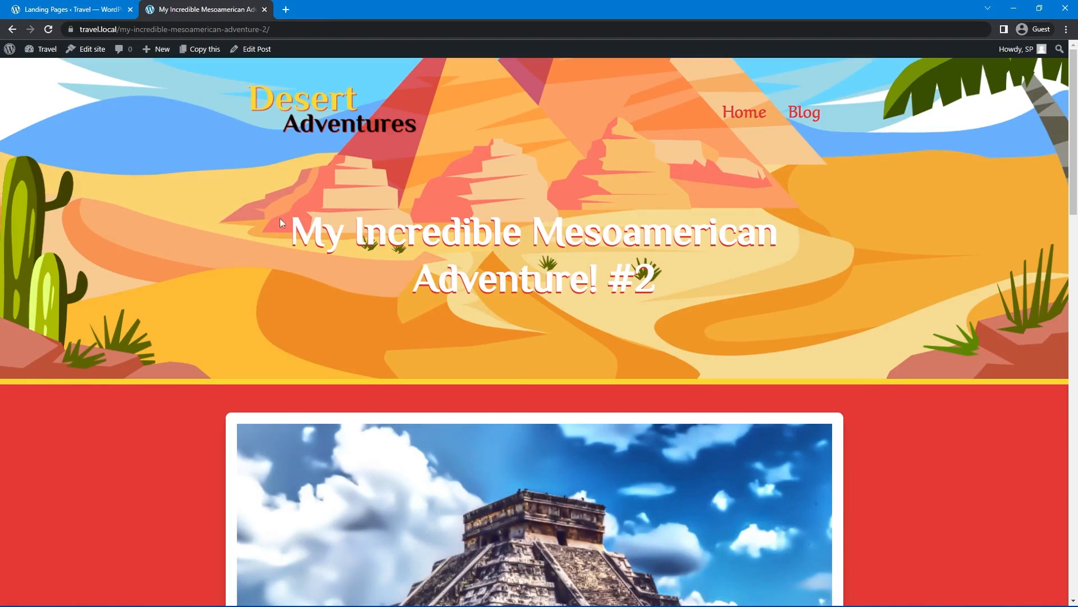
drag(282, 223, 777, 293)
click(788, 302)
scroll(872, 339, down, 6)
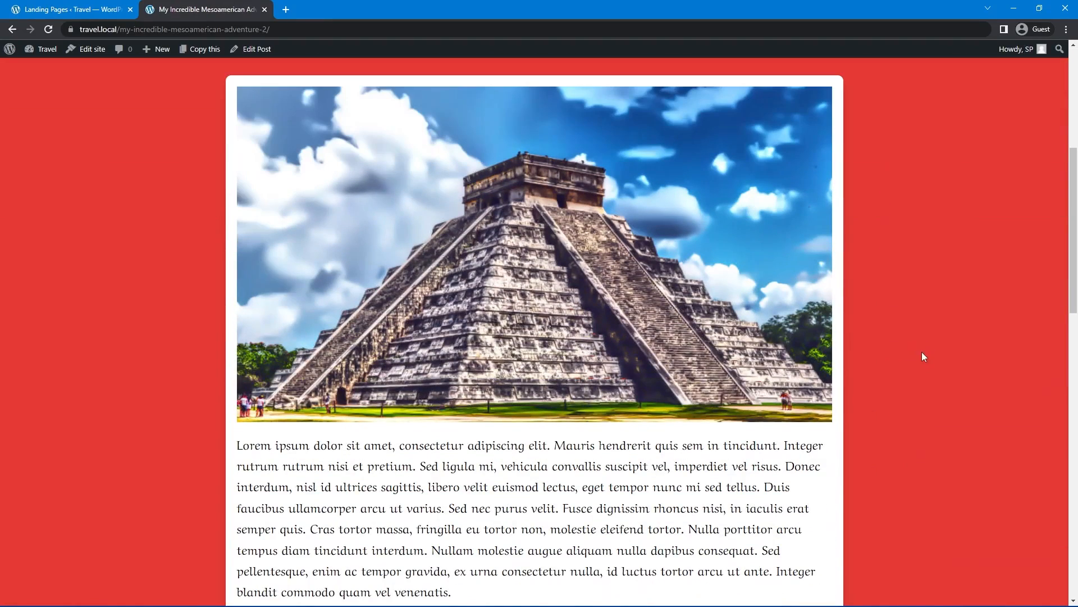
scroll(864, 335, down, 15)
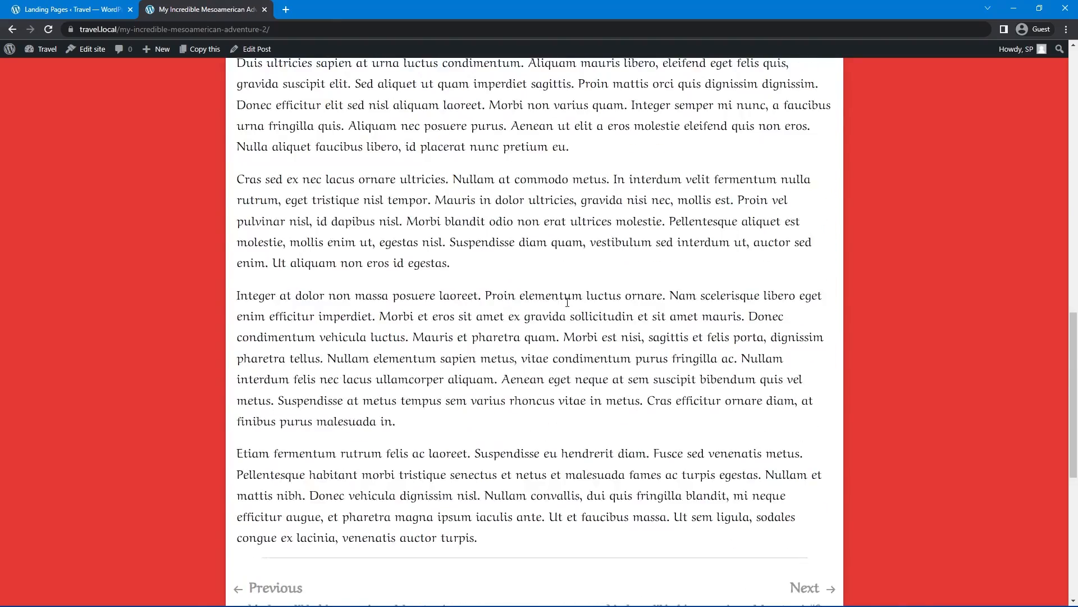
scroll(865, 384, down, 2)
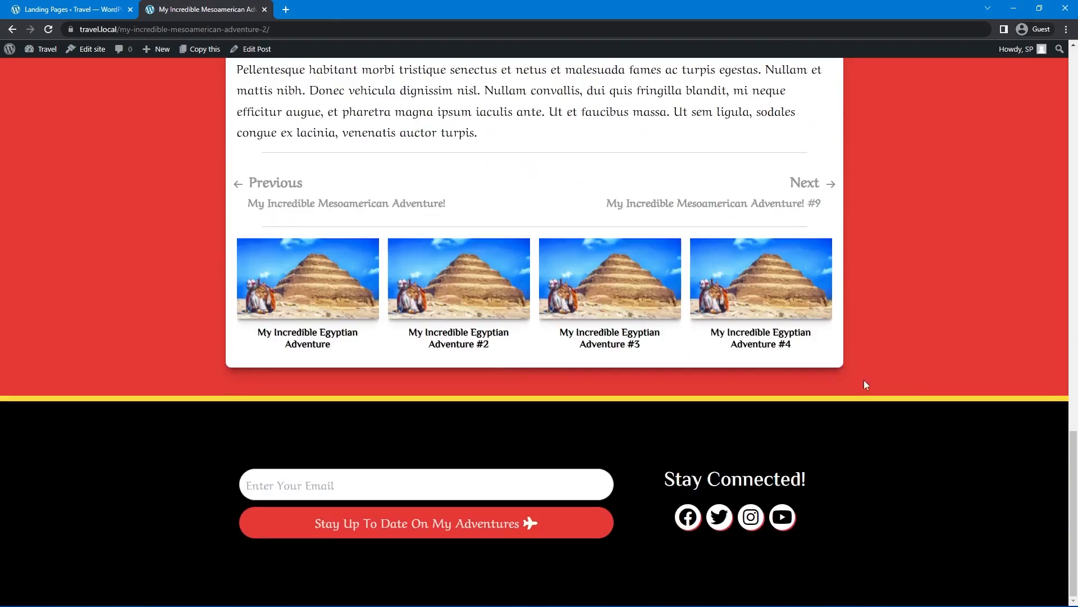